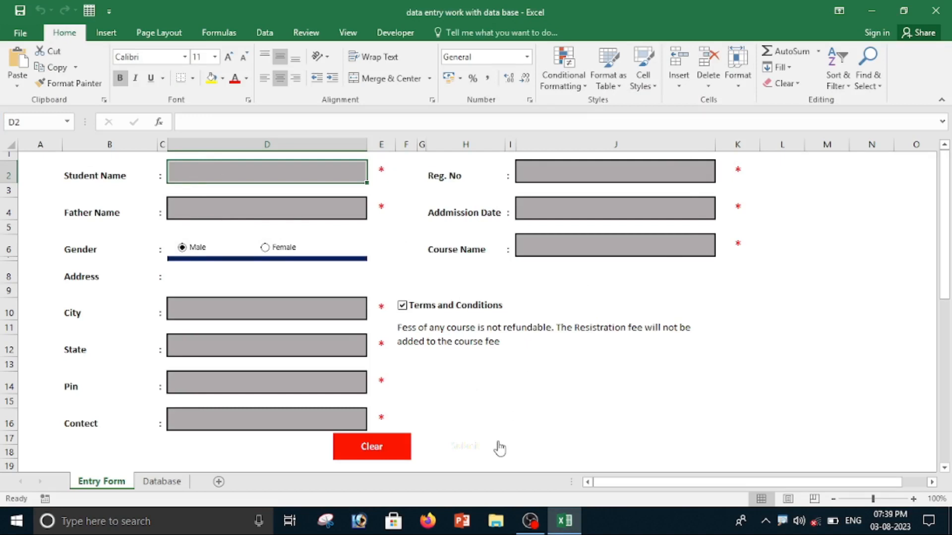
# After checking the Database sheet, fill in the student's name and the father's name on the Entry Form.
pyautogui.click(171, 484)
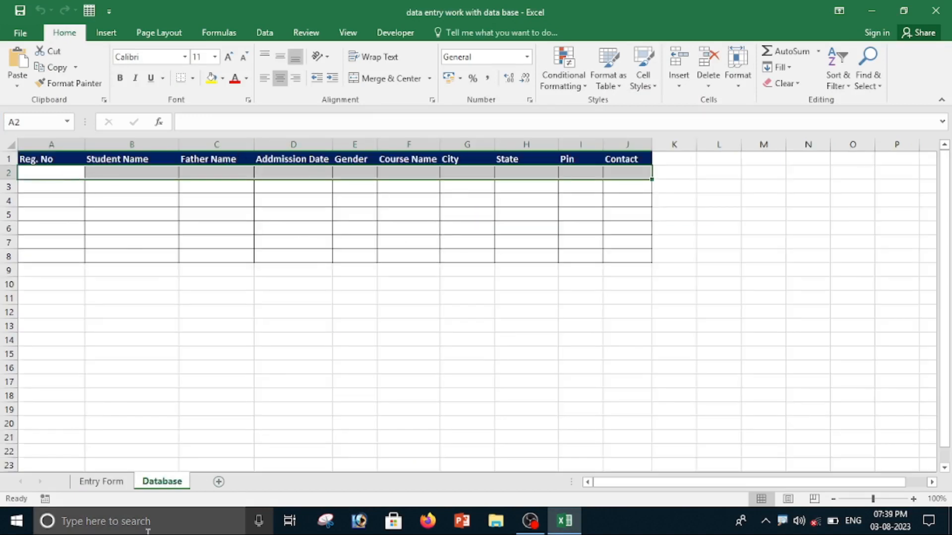
pyautogui.click(110, 483)
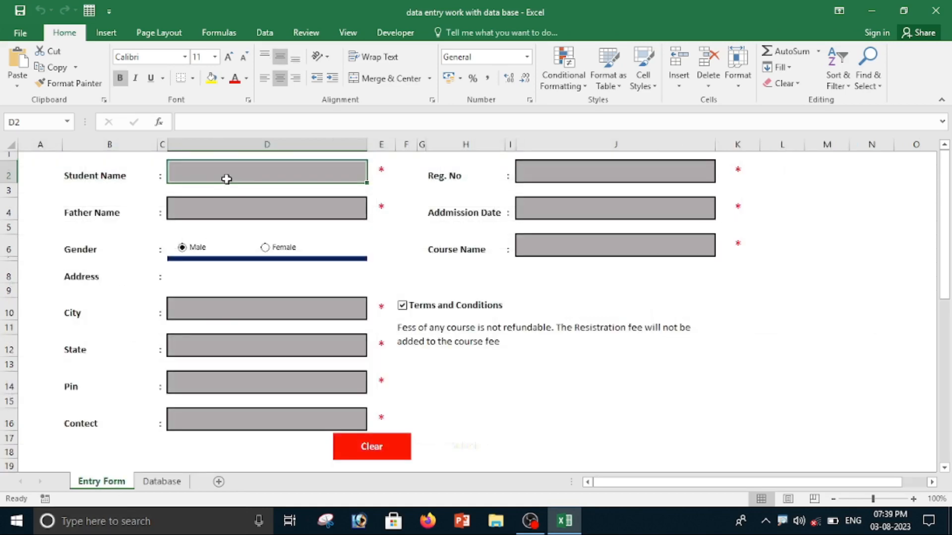
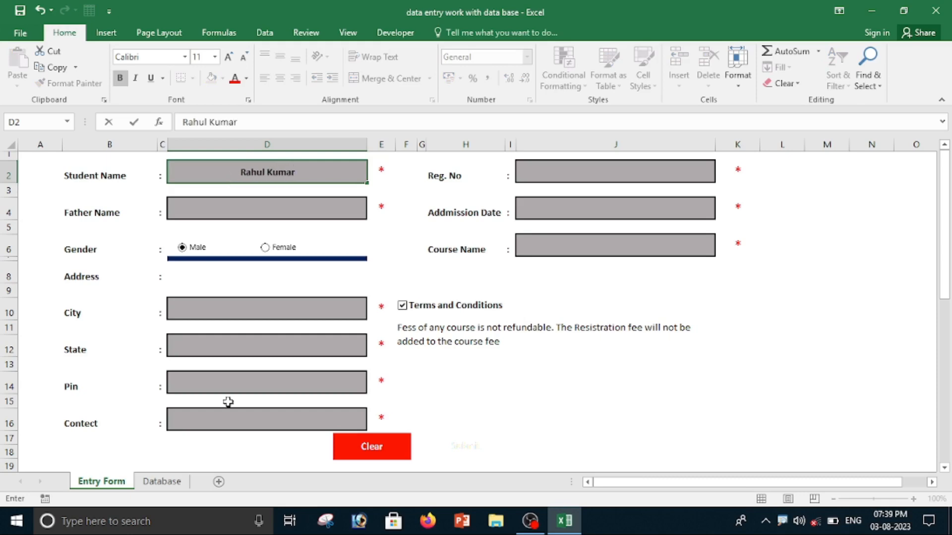
pyautogui.click(235, 208)
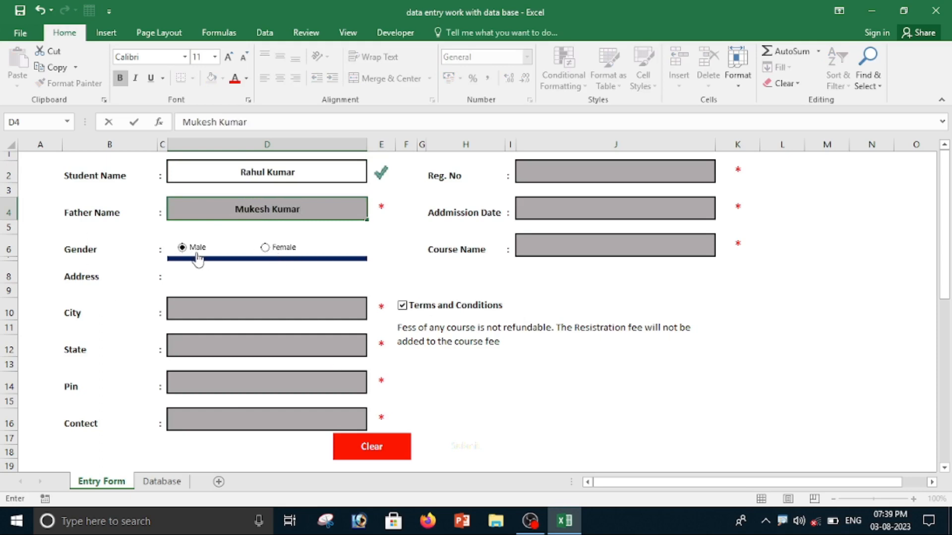
# Enter the student's city and choose Chattisgarh as the state from the state list.
pyautogui.click(197, 312)
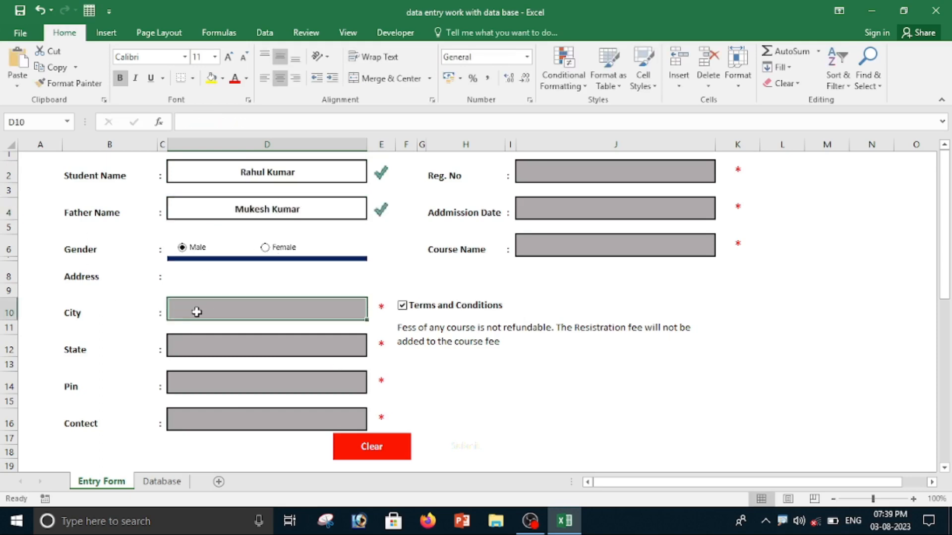
pyautogui.write('Bishrampur')
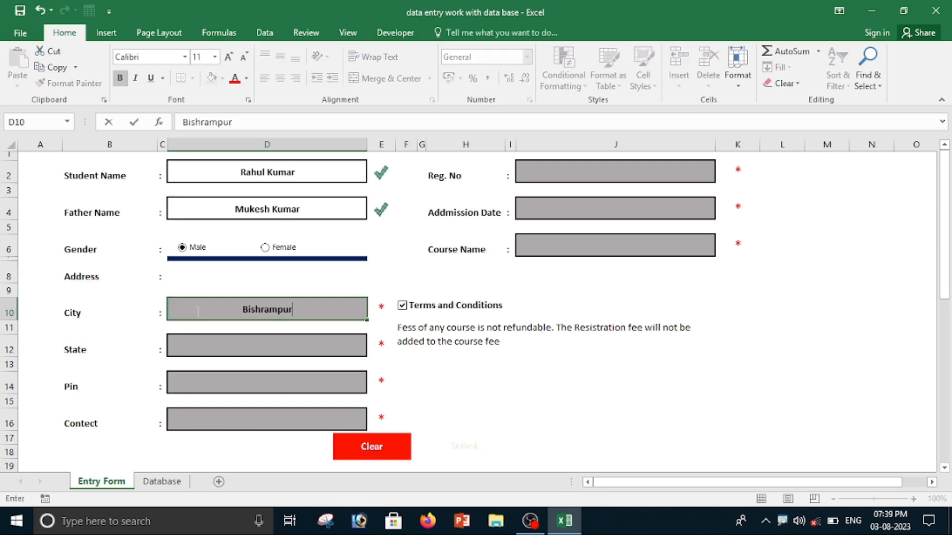
pyautogui.click(254, 347)
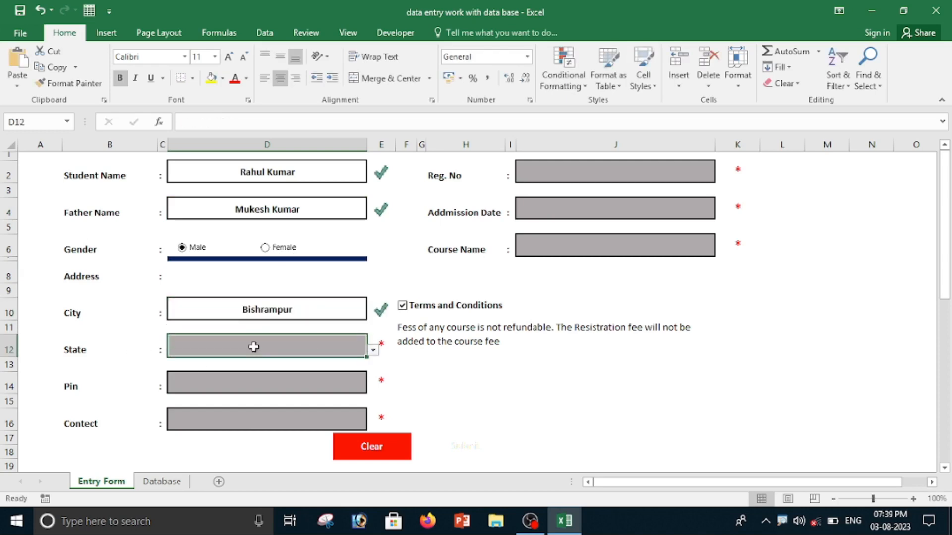
pyautogui.click(373, 350)
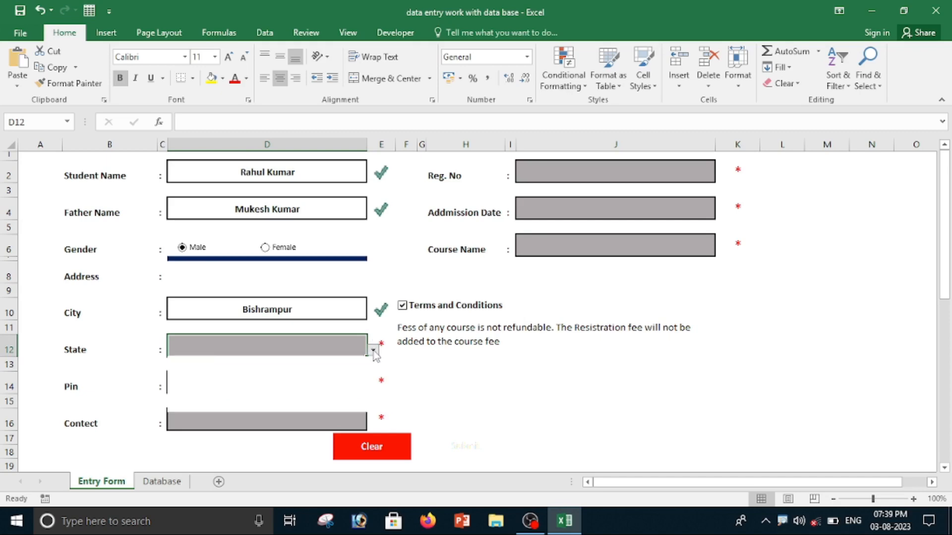
pyautogui.click(257, 363)
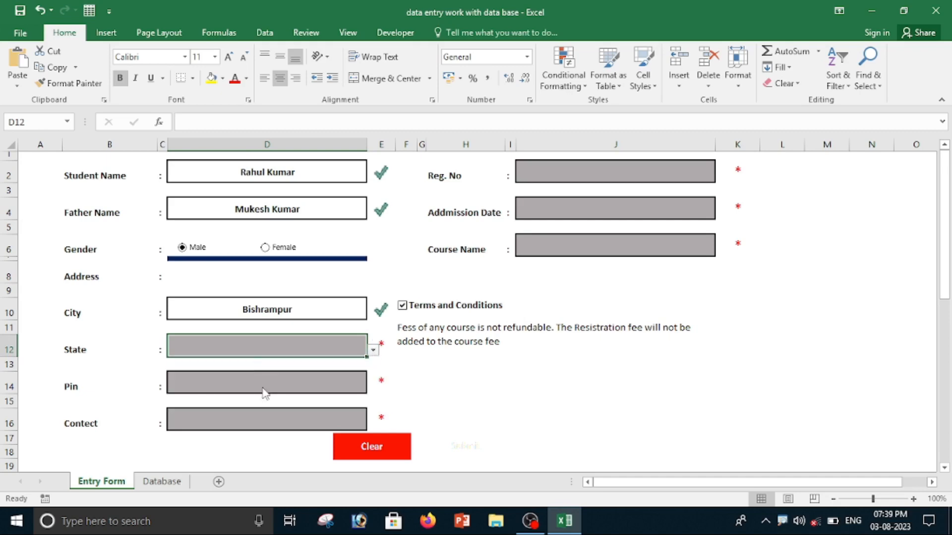
# Enter the student's pin code and contact number in the form.
pyautogui.click(251, 379)
pyautogui.write('56564564')
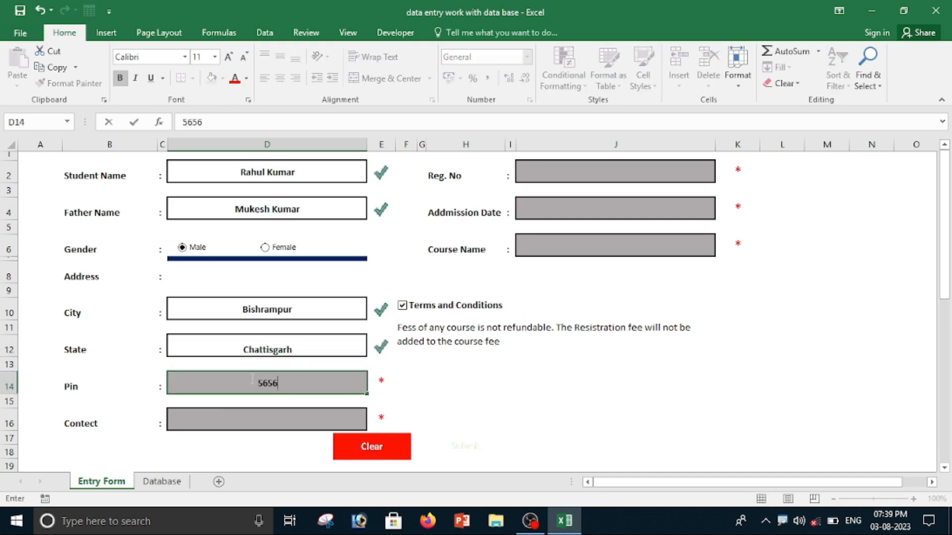
pyautogui.press('BackSpace')
pyautogui.press('BackSpace')
pyautogui.press('BackSpace')
pyautogui.press('BackSpace')
pyautogui.click(227, 424)
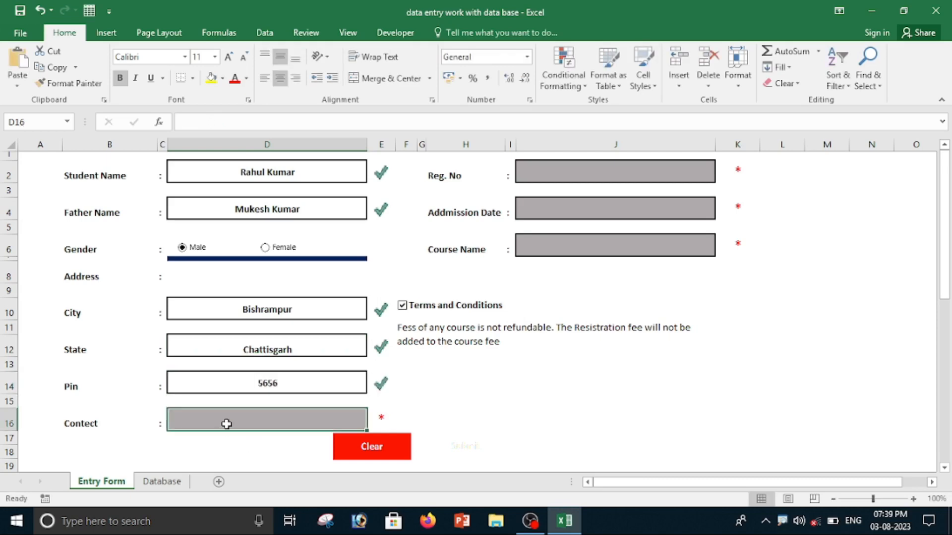
pyautogui.write('82656454')
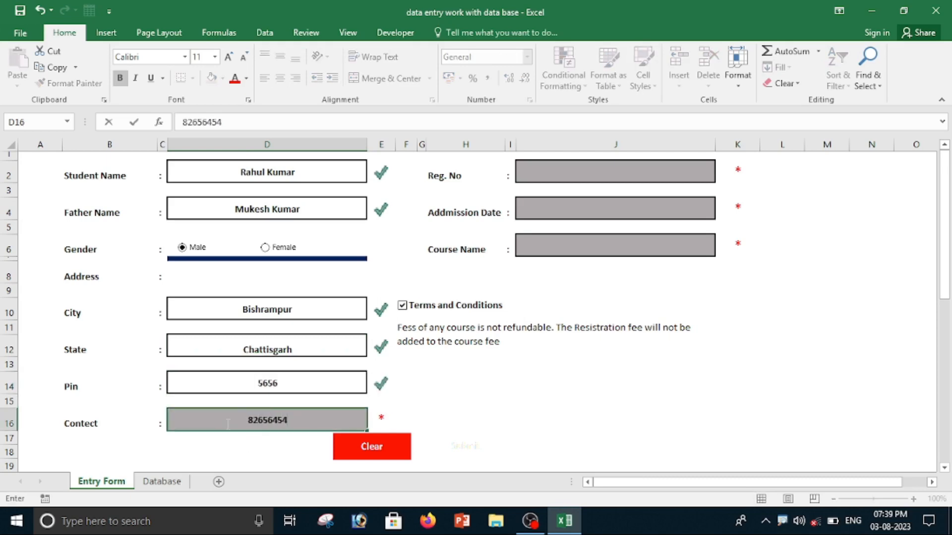
pyautogui.write('xxxxxx')
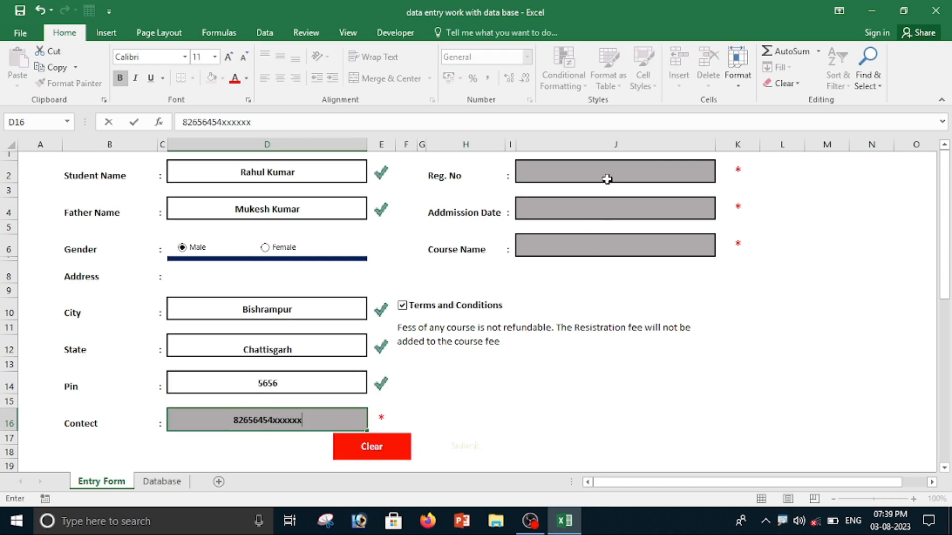
# Set the registration number to 1005 and the admission date to 03/08/2023.
pyautogui.click(606, 179)
pyautogui.write('1005')
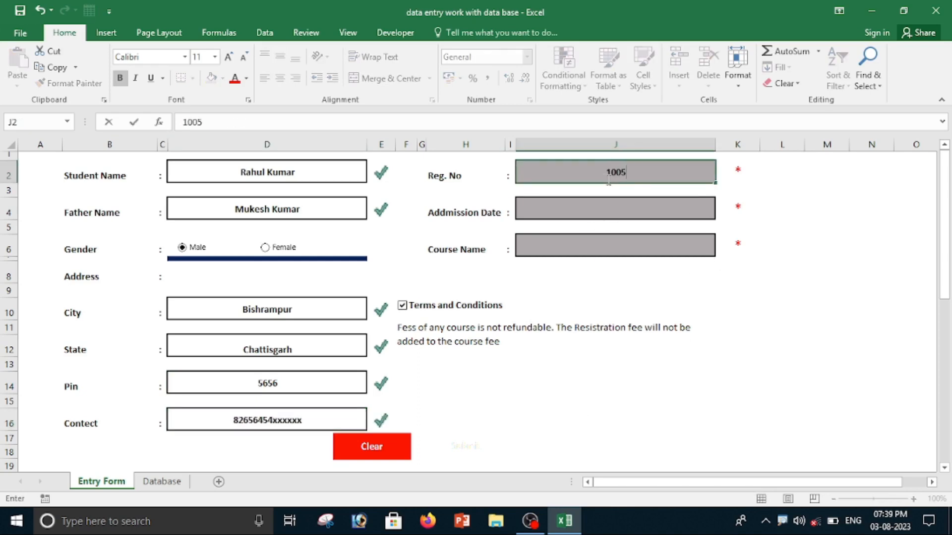
pyautogui.click(581, 210)
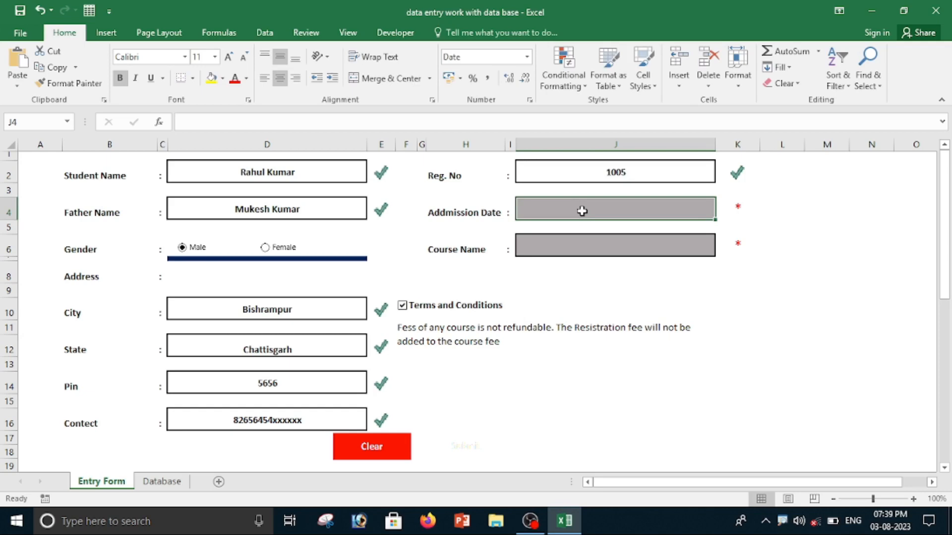
pyautogui.write('0')
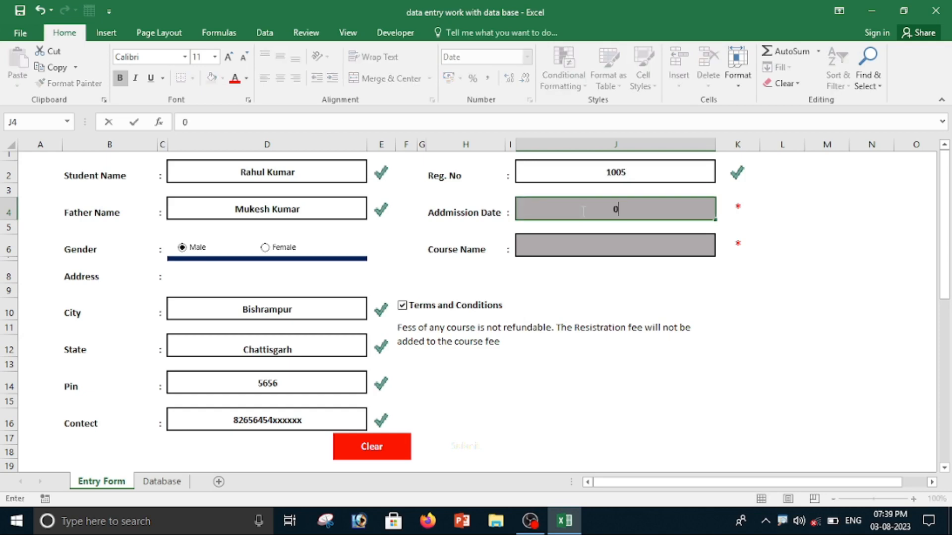
pyautogui.write('3/08/2023')
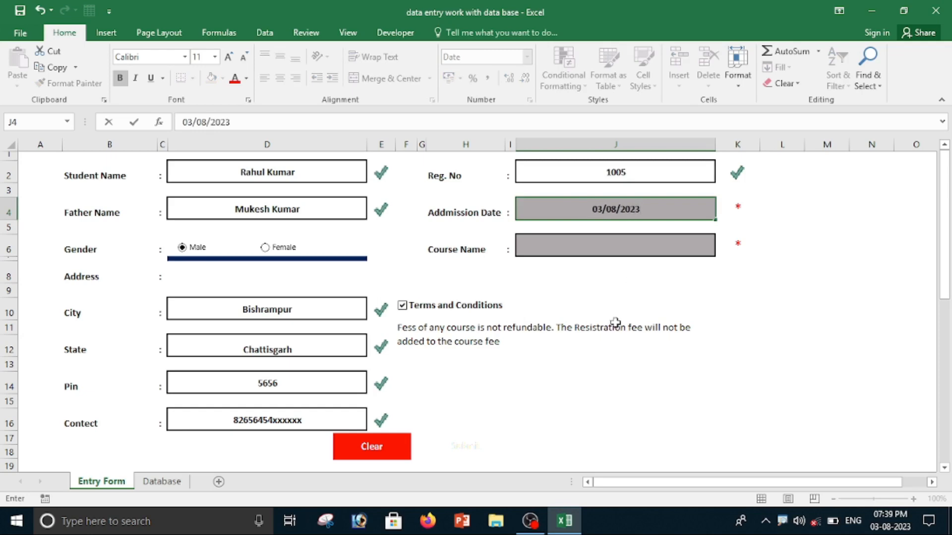
# Choose Tally as the course name from the course list and tick Terms and Conditions.
pyautogui.click(587, 246)
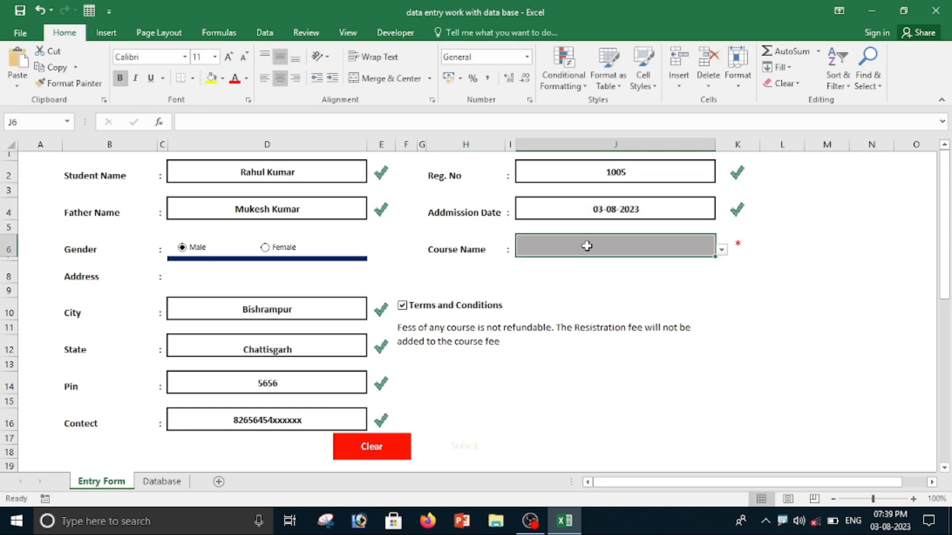
pyautogui.click(721, 251)
pyautogui.click(585, 283)
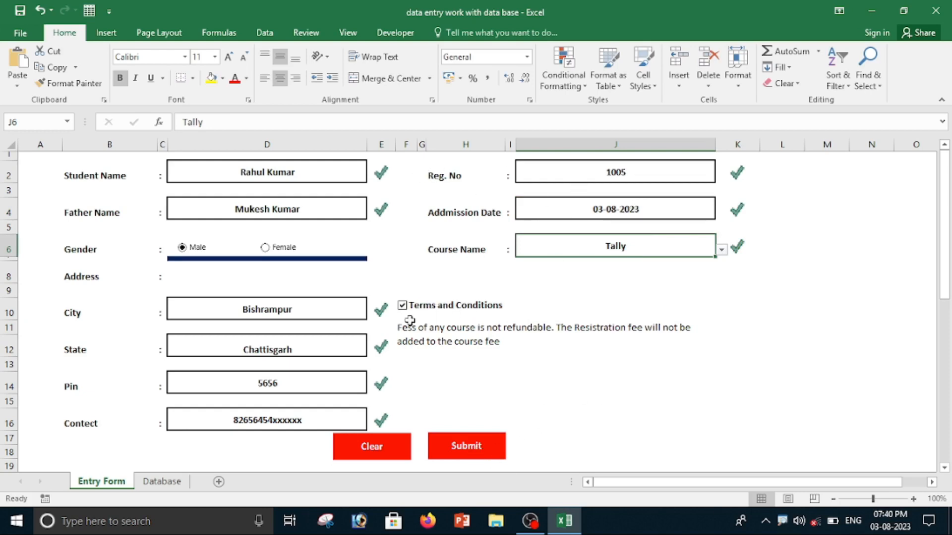
pyautogui.click(402, 308)
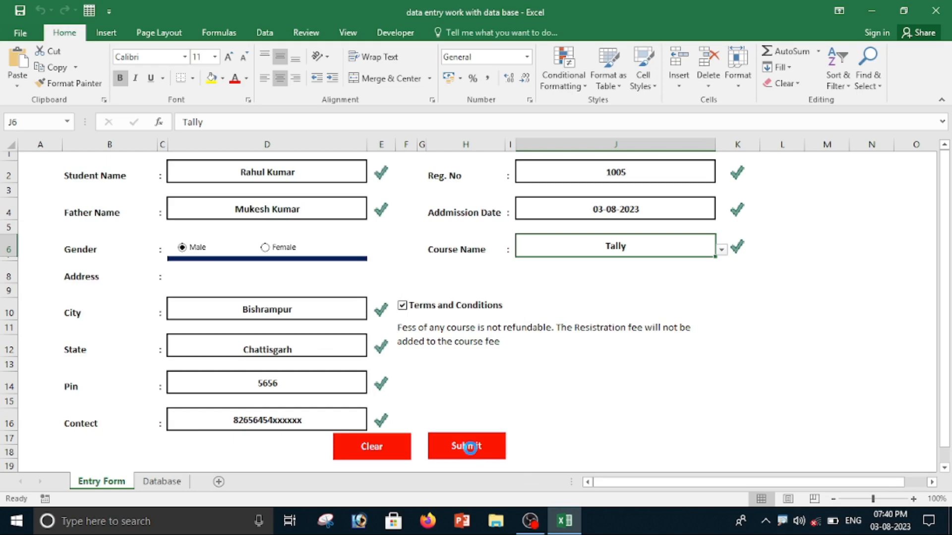
# Submit the entry form and check the new record on the Database sheet.
pyautogui.click(469, 448)
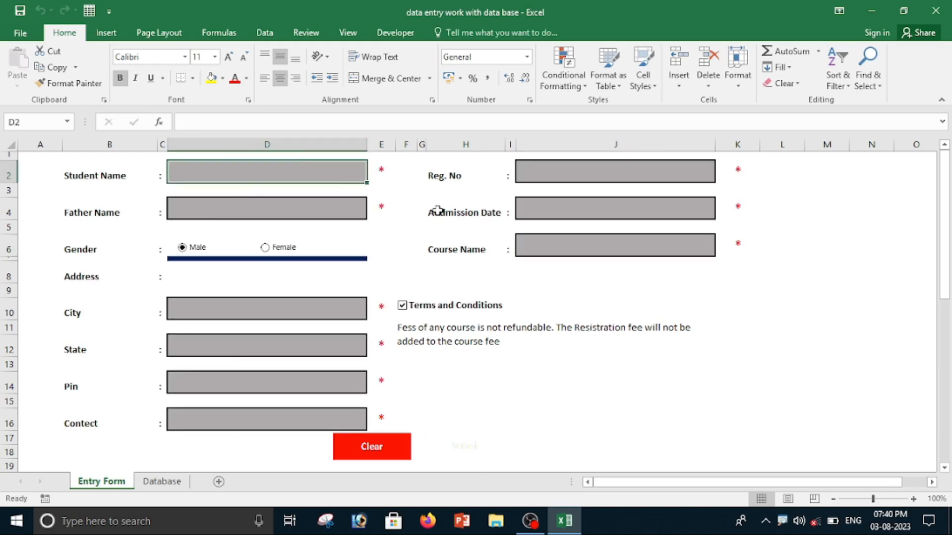
pyautogui.click(164, 482)
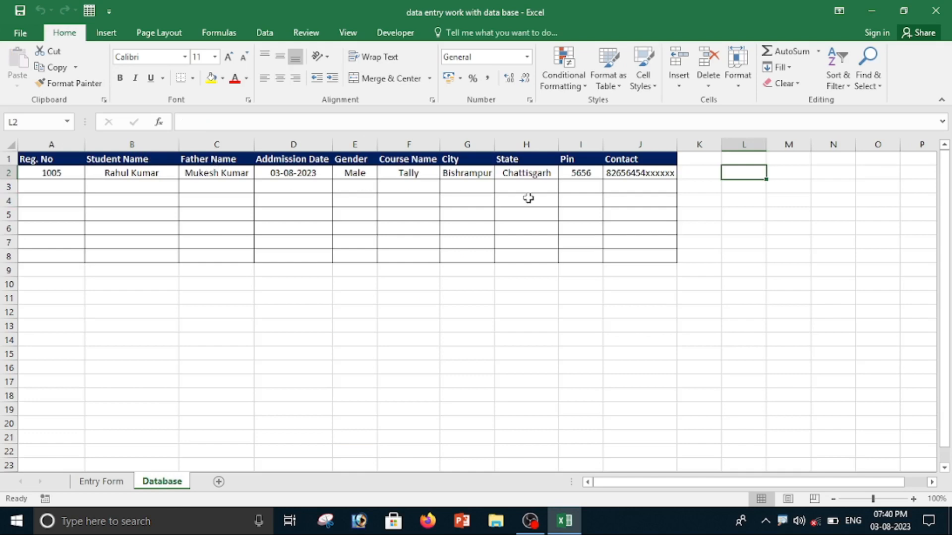
pyautogui.click(101, 481)
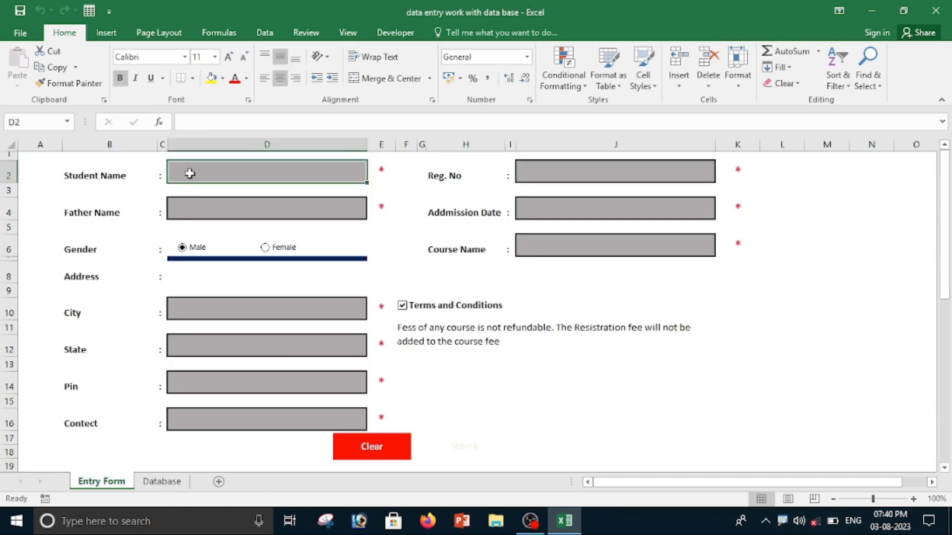
# Fill the student name, father name and city fields with the test text fdf.
pyautogui.write('fdf')
pyautogui.click(225, 210)
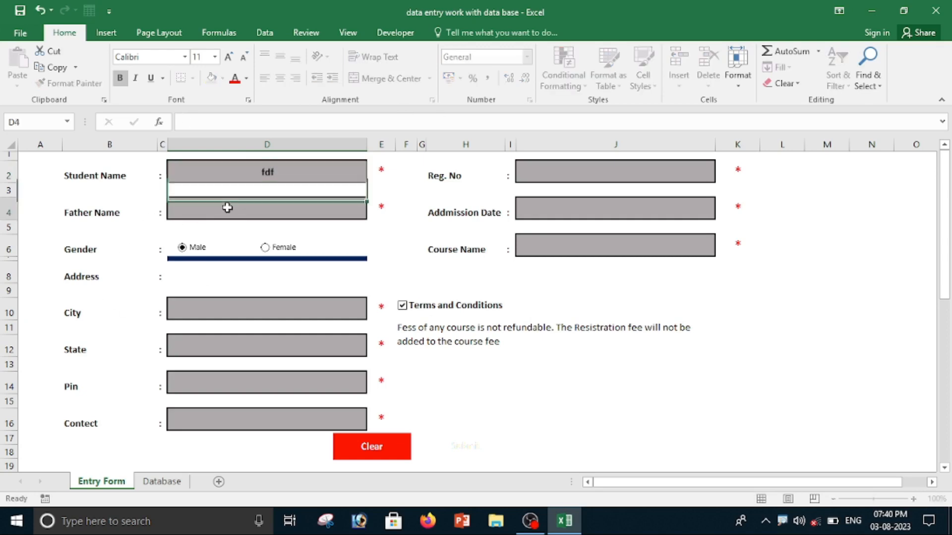
pyautogui.write('fdf')
pyautogui.click(236, 318)
pyautogui.write('fdf')
pyautogui.click(240, 343)
pyautogui.write('fdf')
pyautogui.click(375, 353)
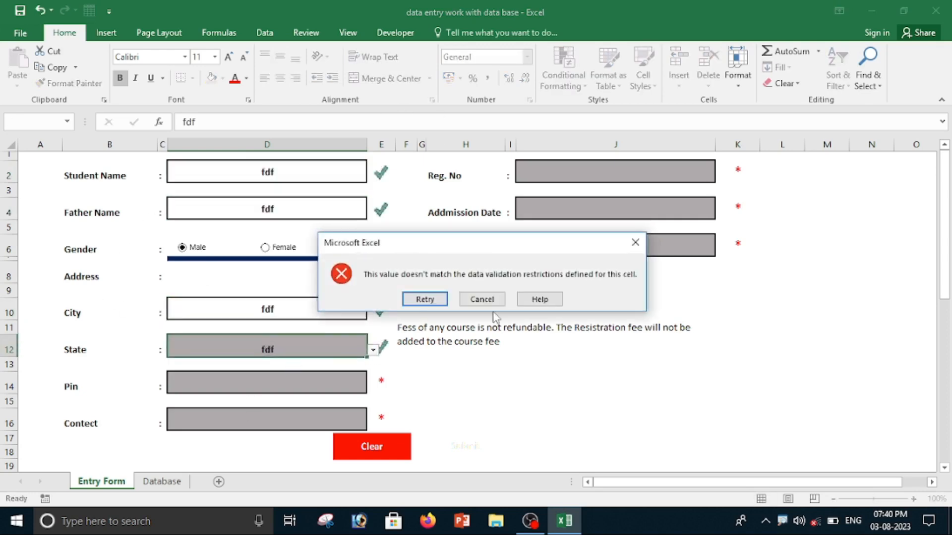
pyautogui.click(481, 299)
# Choose Up as the state from the list and set the pin to 25.
pyautogui.click(370, 351)
pyautogui.click(298, 409)
pyautogui.click(308, 382)
pyautogui.write('25')
# Enter a test contact number and set the registration number to 545.
pyautogui.click(240, 427)
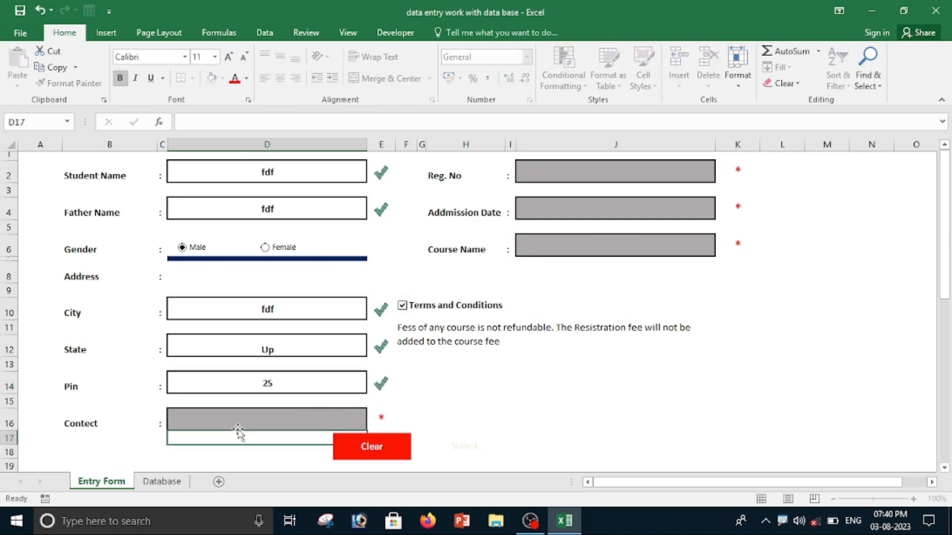
pyautogui.write('444444')
pyautogui.click(588, 177)
pyautogui.write('545')
# Set the admission date to 02/05/2023 and choose Tally as the course name.
pyautogui.click(609, 204)
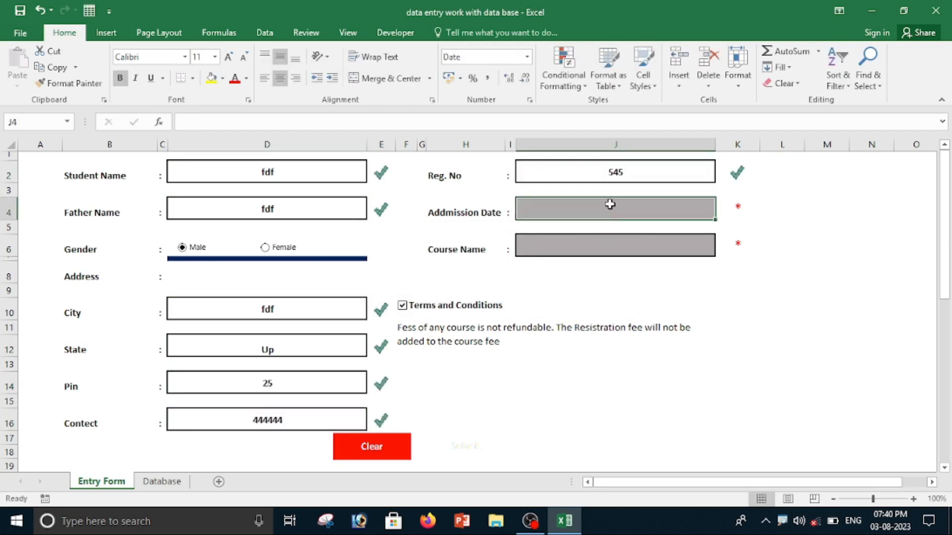
pyautogui.write('02/05/2023')
pyautogui.click(693, 247)
pyautogui.click(721, 249)
pyautogui.click(561, 276)
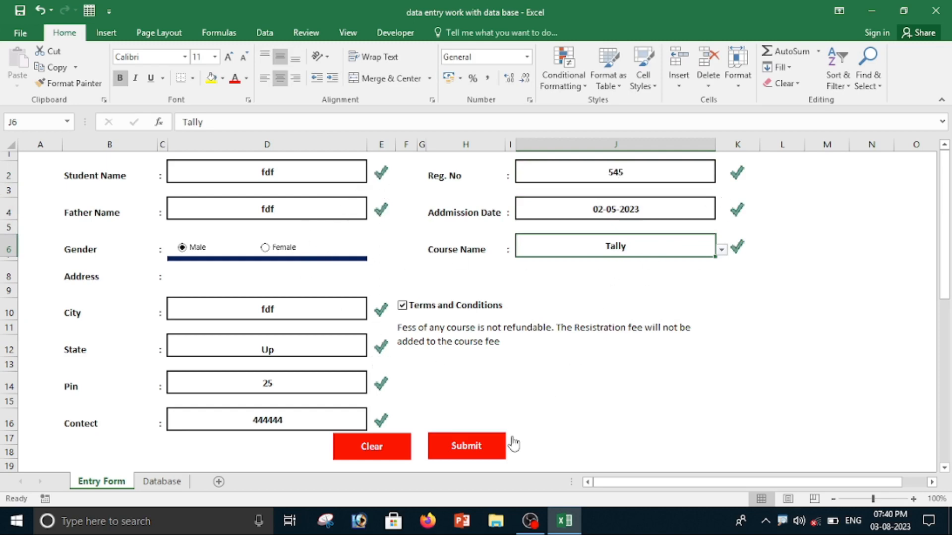
# Clear the entry form after checking the Database sheet.
pyautogui.click(166, 484)
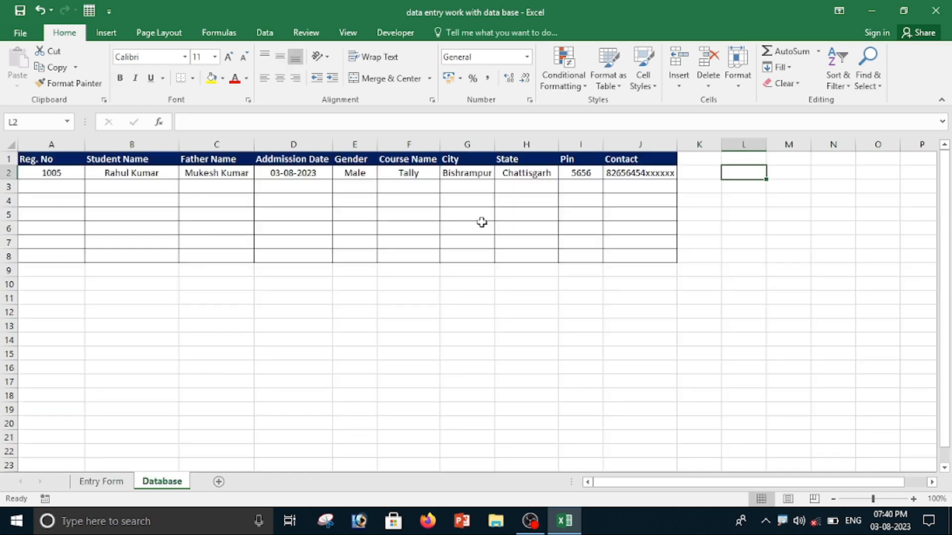
pyautogui.click(115, 483)
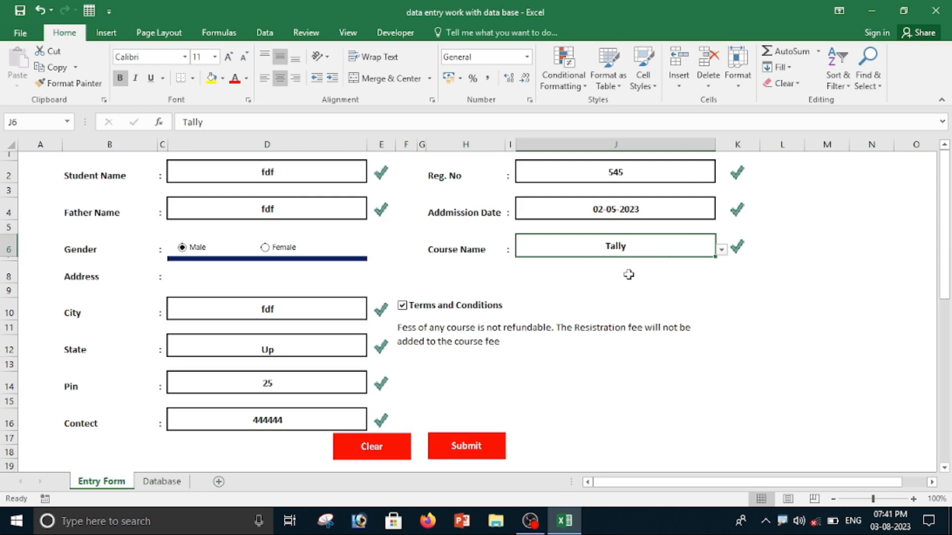
pyautogui.click(375, 448)
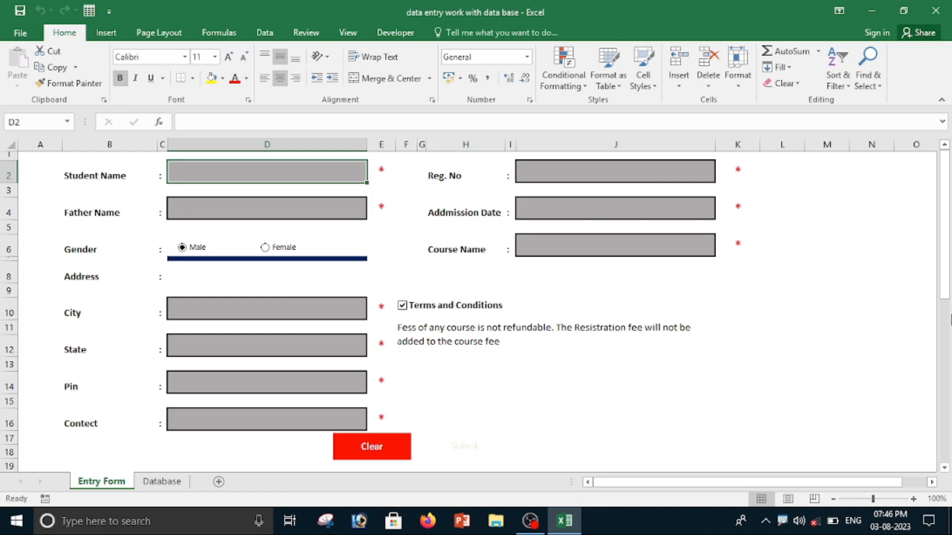
# Create a new blank workbook and switch between it and the data entry workbook.
pyautogui.hotkey('ctrl', 'n')
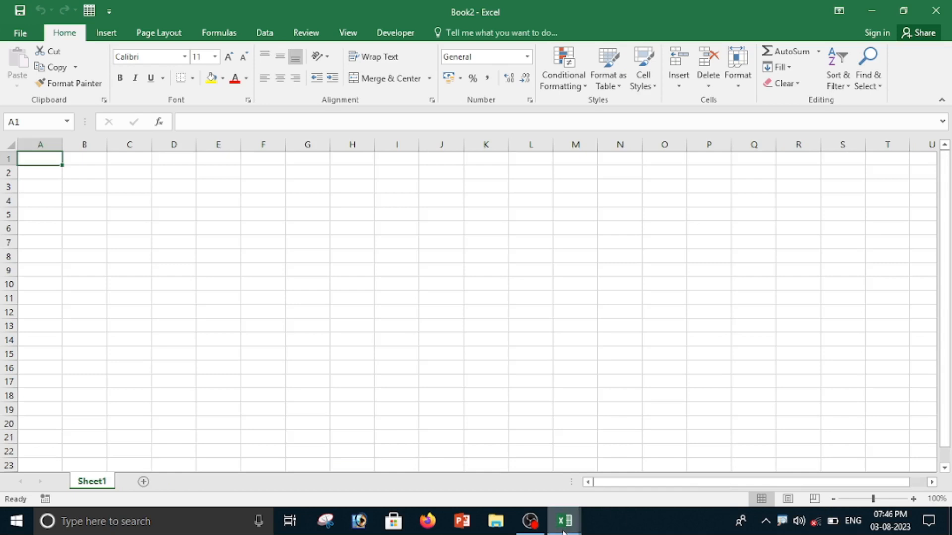
pyautogui.moveTo(564, 521)
pyautogui.click(454, 475)
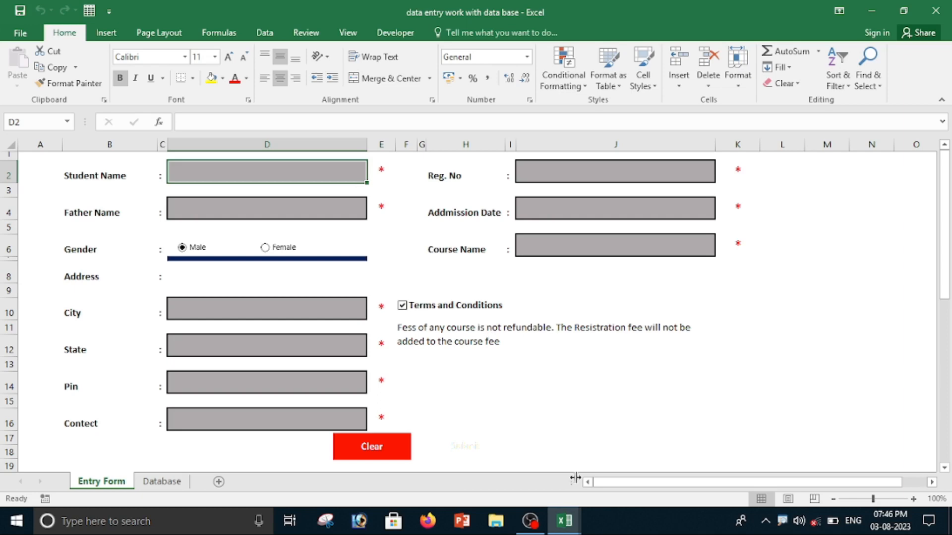
pyautogui.moveTo(565, 520)
pyautogui.click(628, 480)
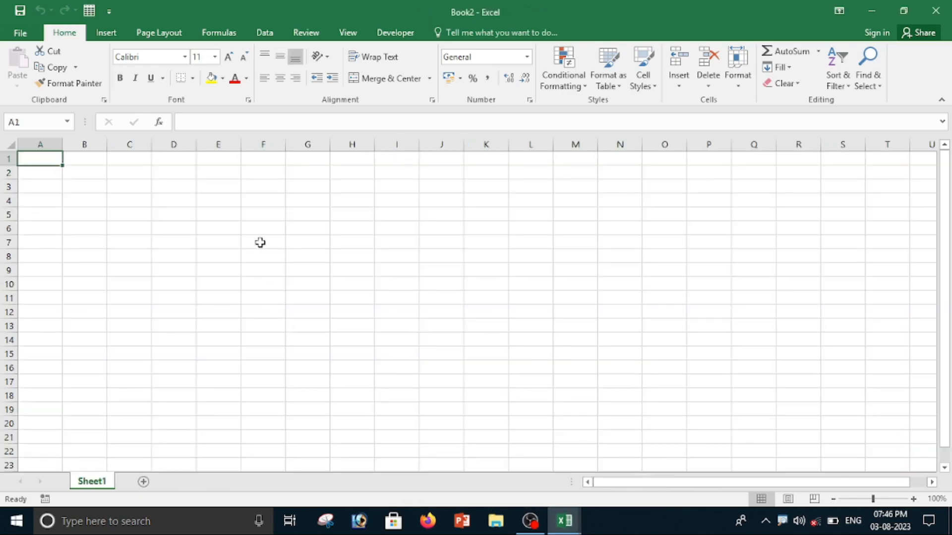
# Enter the form labels Student Name in B2 and Father Name in B4, leaving a blank row between them.
pyautogui.click(83, 173)
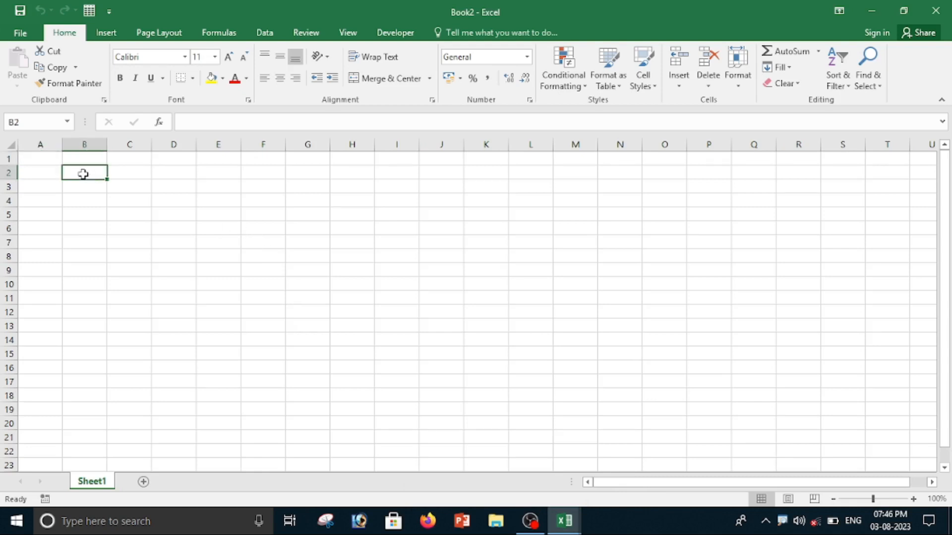
pyautogui.write('S')
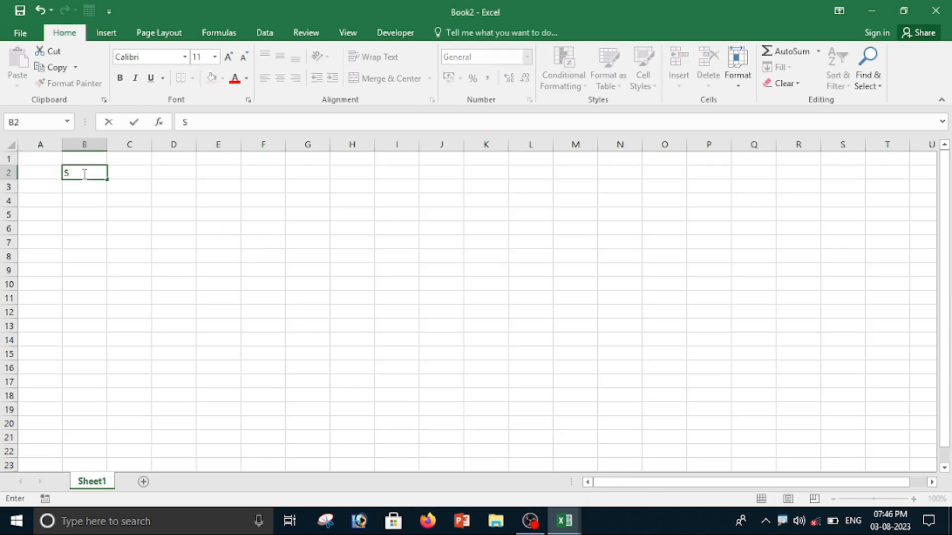
pyautogui.write('tudent Name')
pyautogui.press('Return')
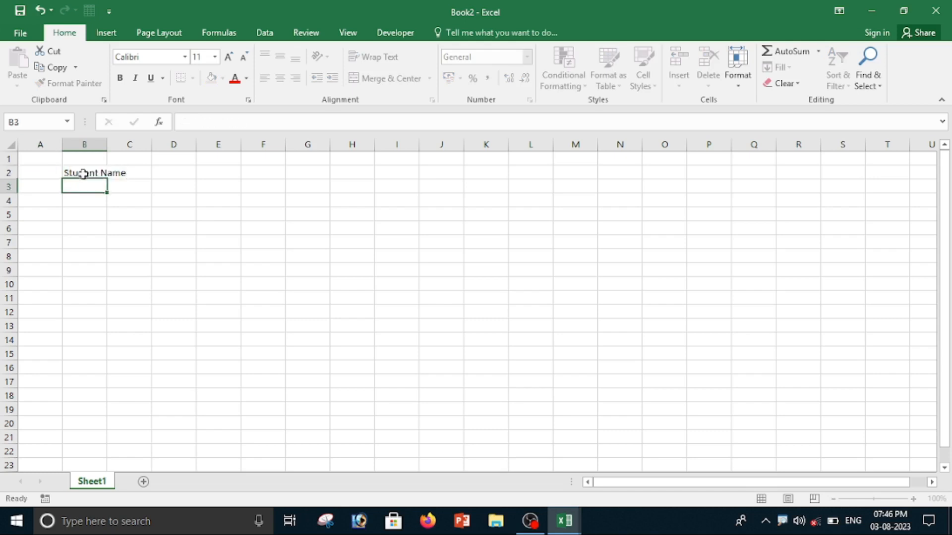
pyautogui.press('Return')
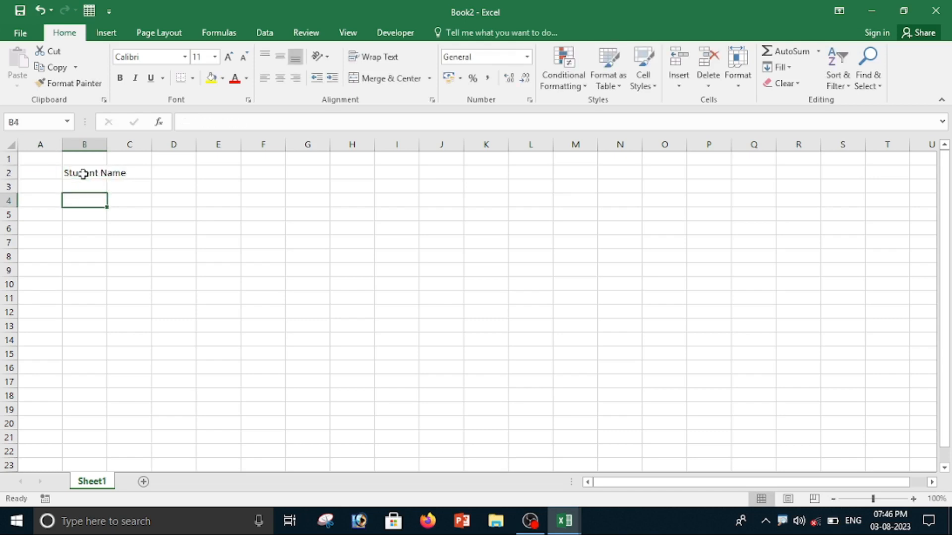
pyautogui.write('Father Name')
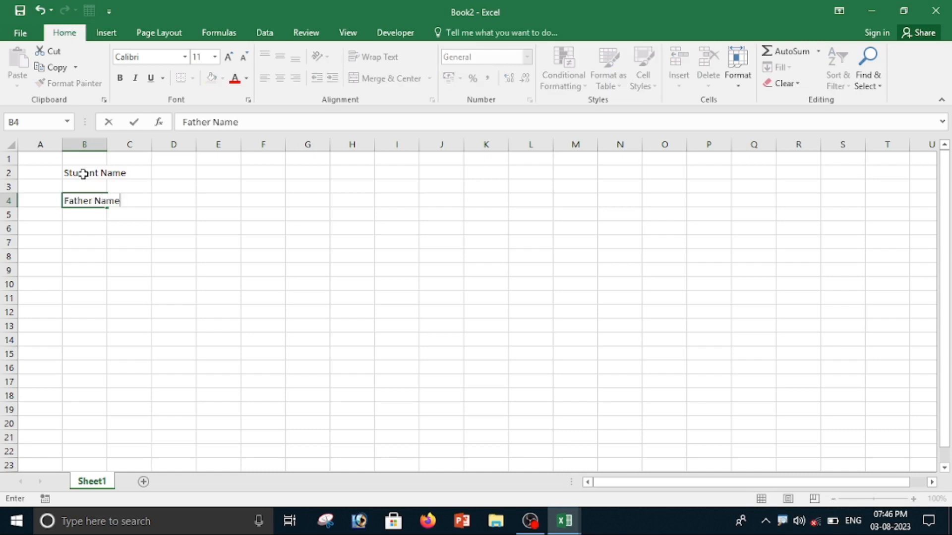
pyautogui.press('Return')
pyautogui.press('Return')
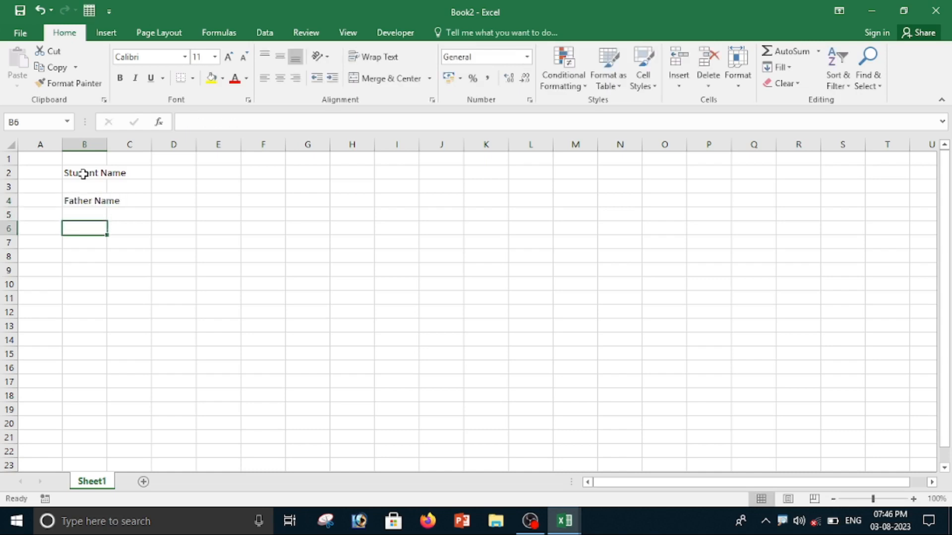
# Add the labels Gender, Address and City on alternate rows below in column B.
pyautogui.write('Gender')
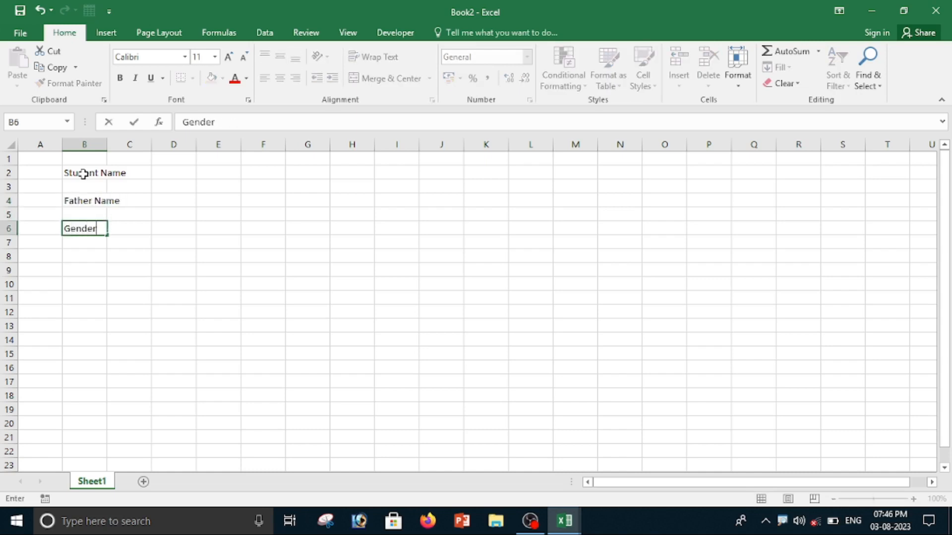
pyautogui.press('Return')
pyautogui.press('Return')
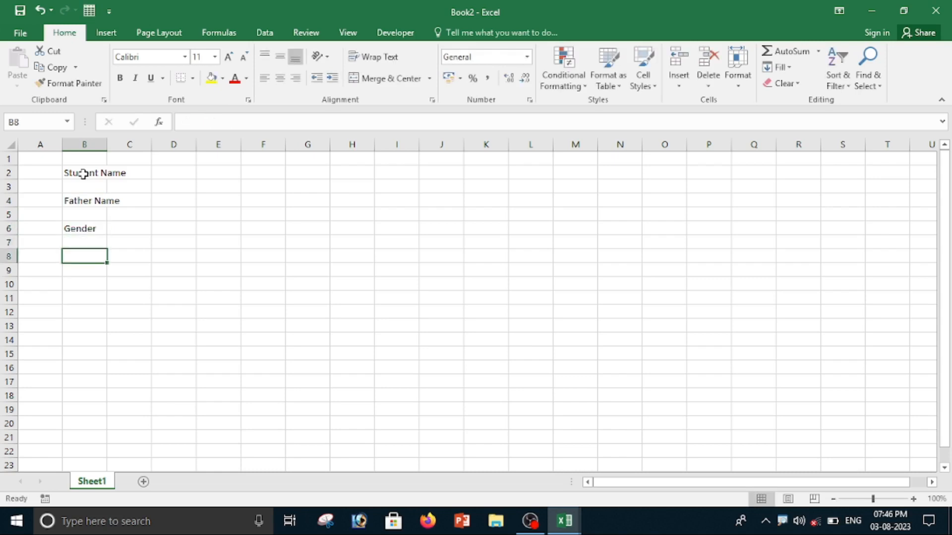
pyautogui.write('Address')
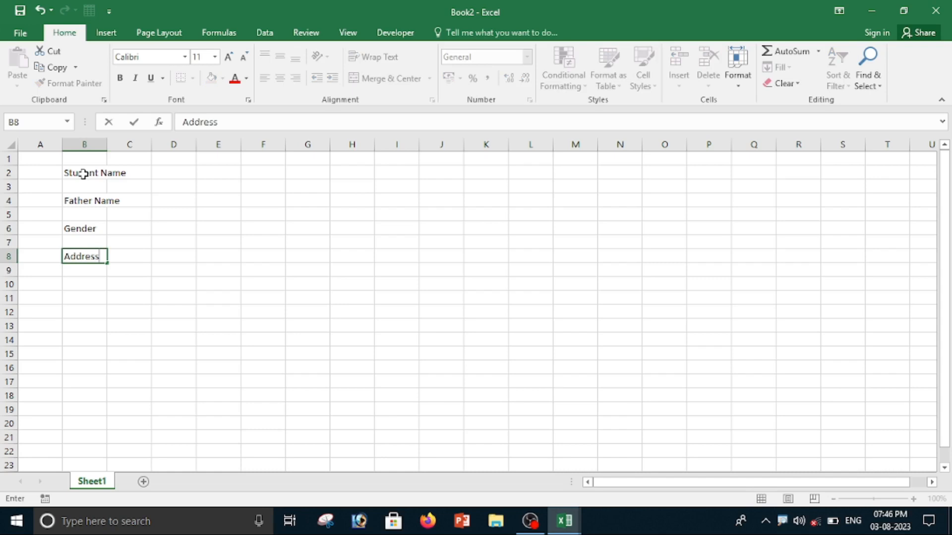
pyautogui.press('Return')
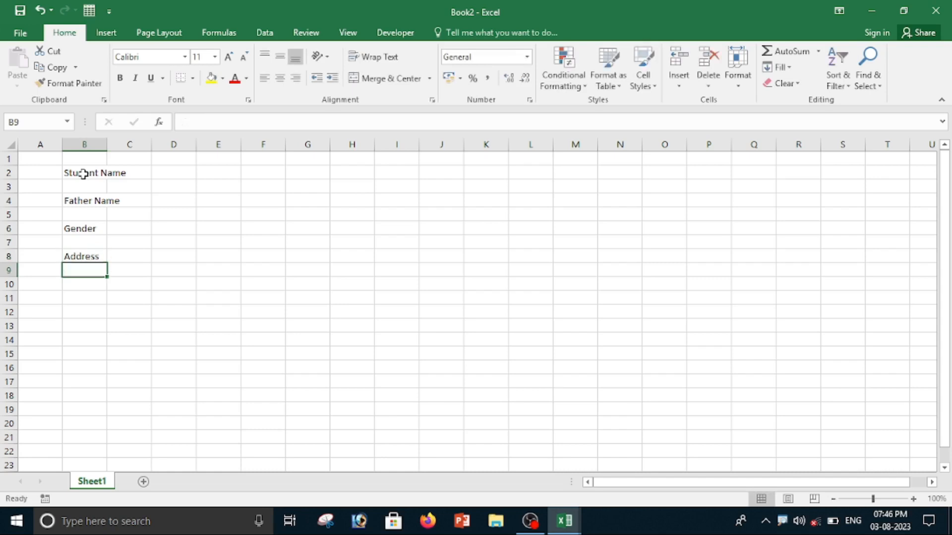
pyautogui.press('Return')
pyautogui.write('City')
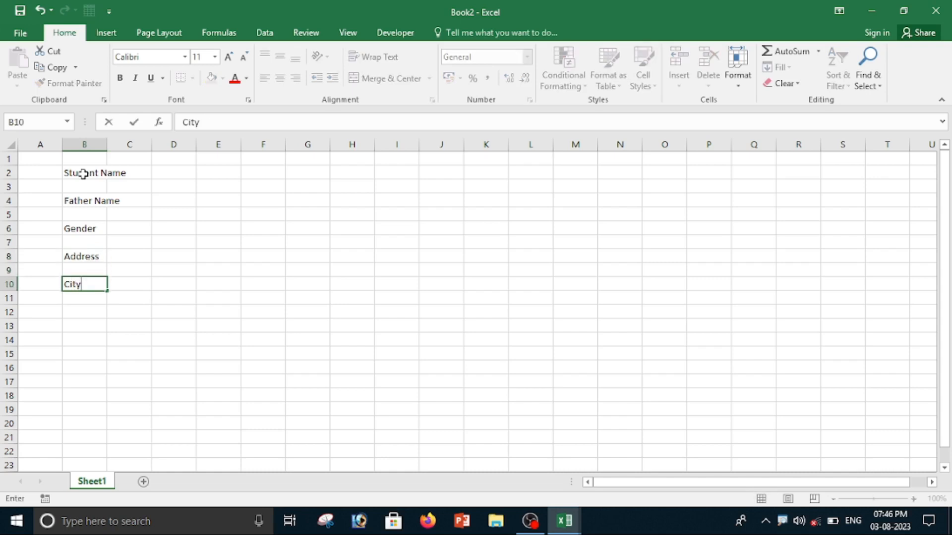
pyautogui.press('Return')
pyautogui.press('Return')
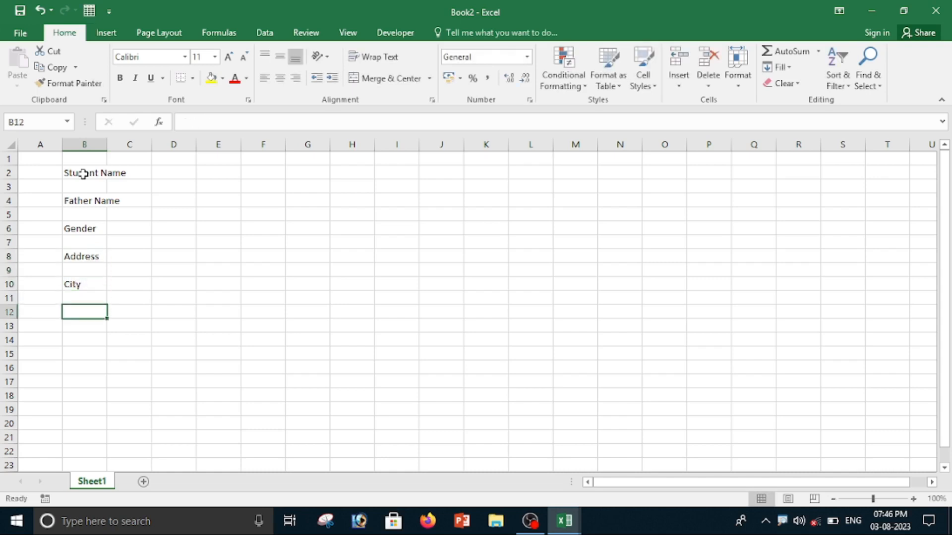
# Add the labels State, Pin No and Contect No on alternate rows further down column B.
pyautogui.write('Stat')
pyautogui.press('Return')
pyautogui.press('Return')
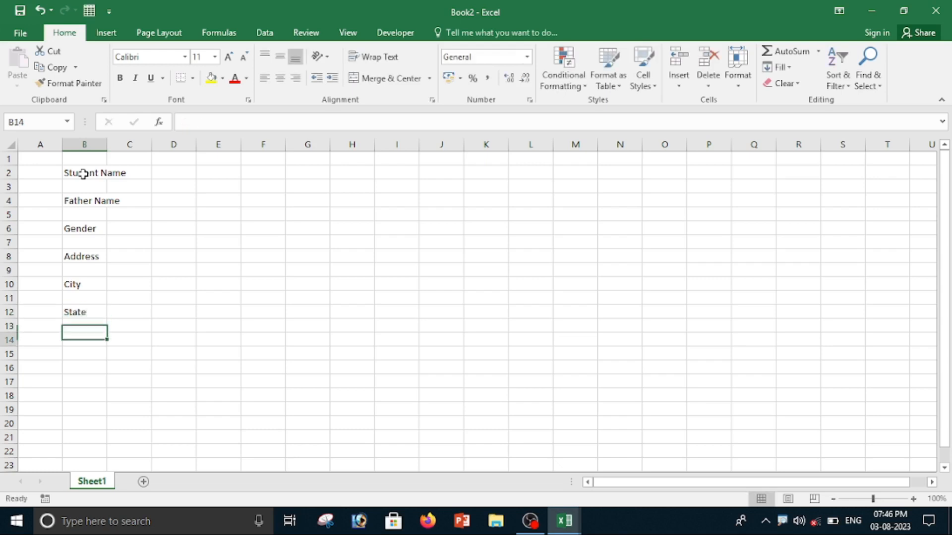
pyautogui.write('Pi')
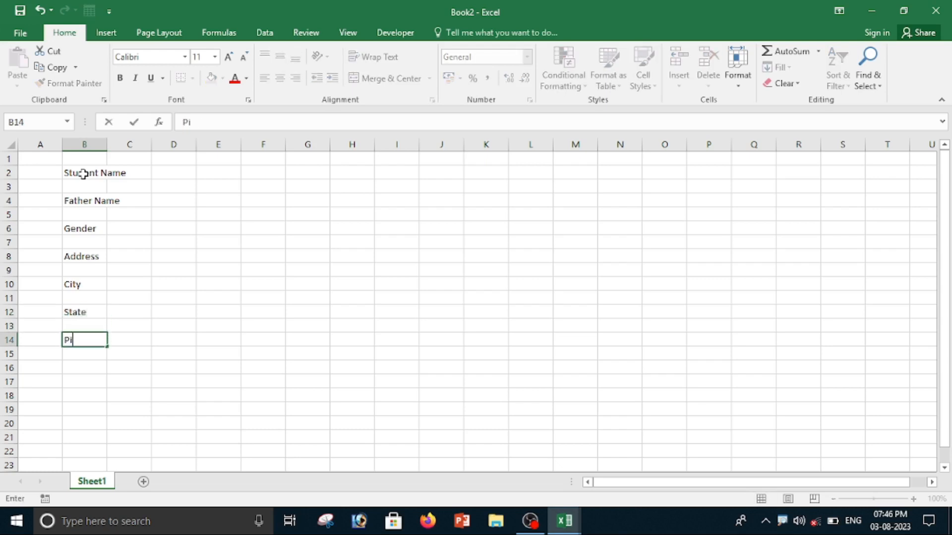
pyautogui.write('n No')
pyautogui.press('Return')
pyautogui.press('Return')
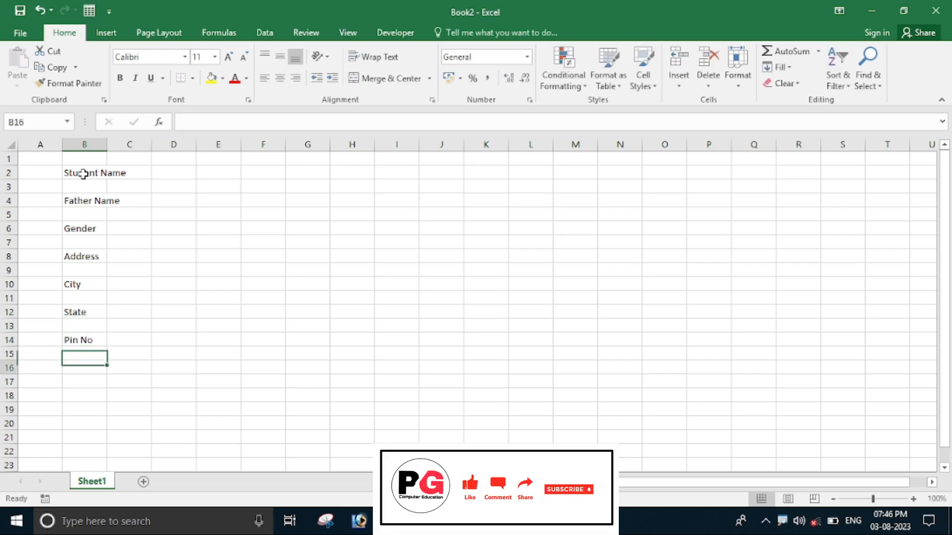
pyautogui.write('Con')
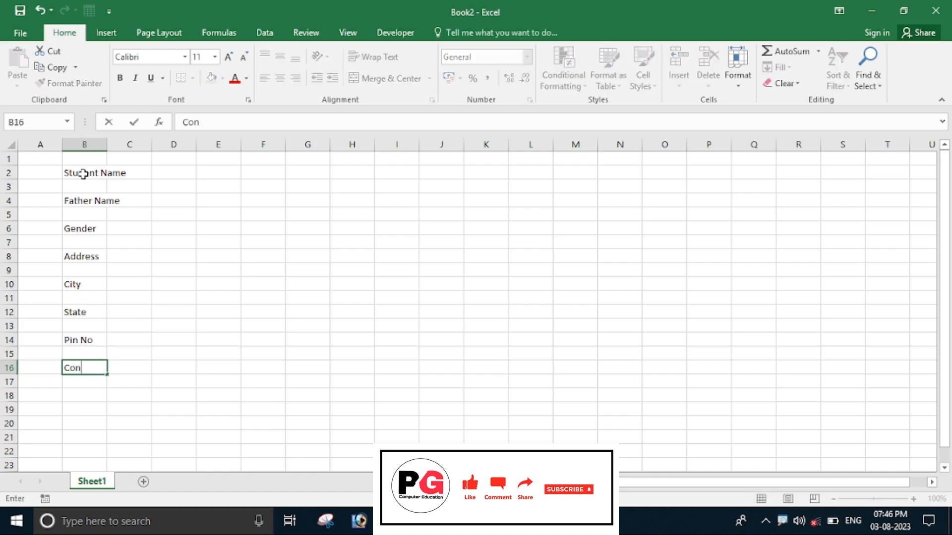
pyautogui.write('tect No')
pyautogui.press('Return')
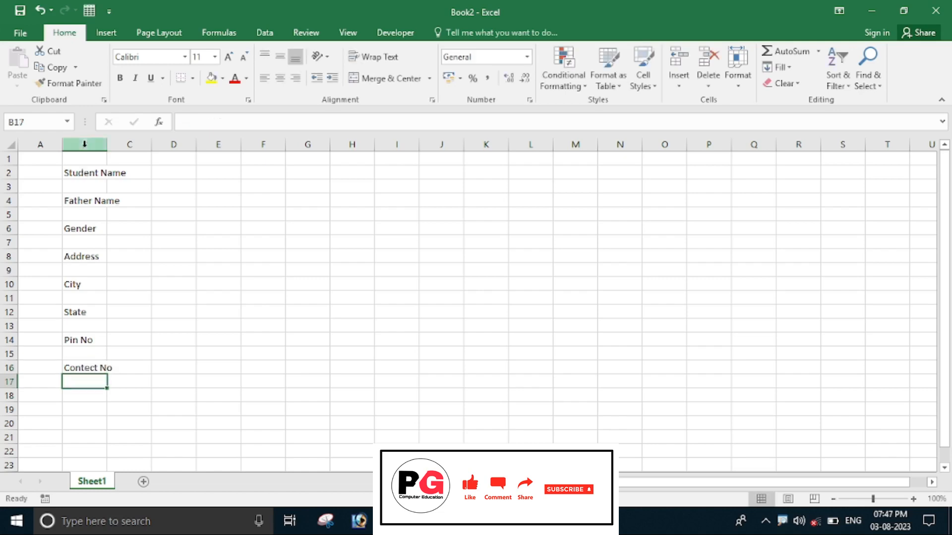
# Enter the label Reg. No in cell H2.
pyautogui.click(408, 174)
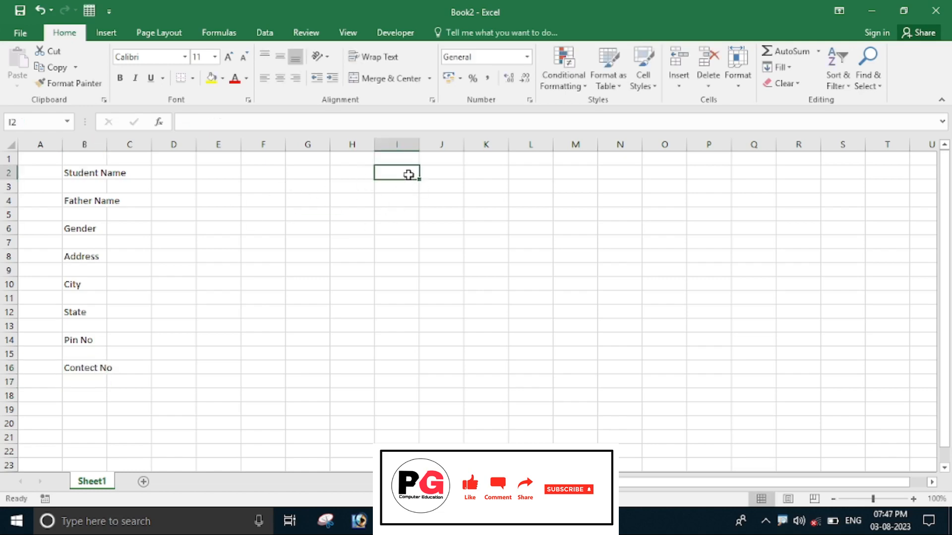
pyautogui.click(357, 173)
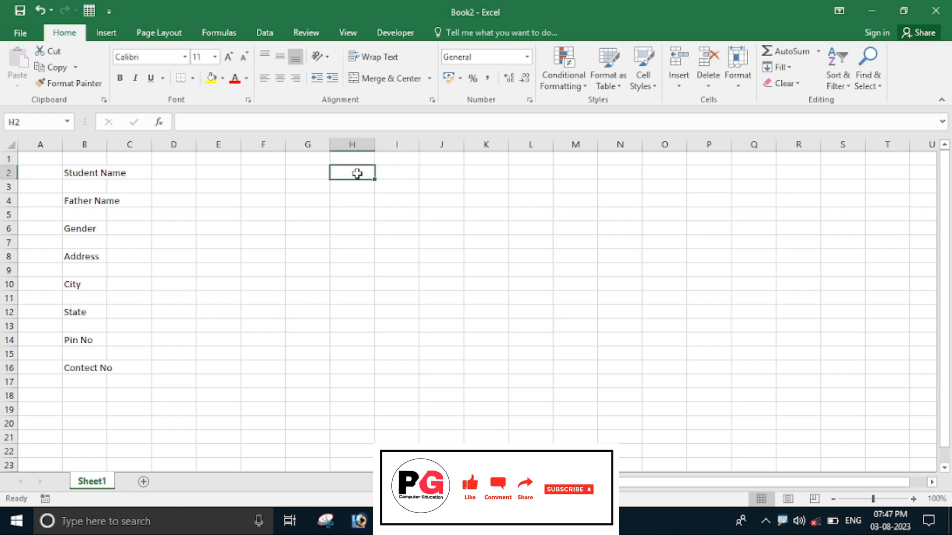
pyautogui.write('Reg. No')
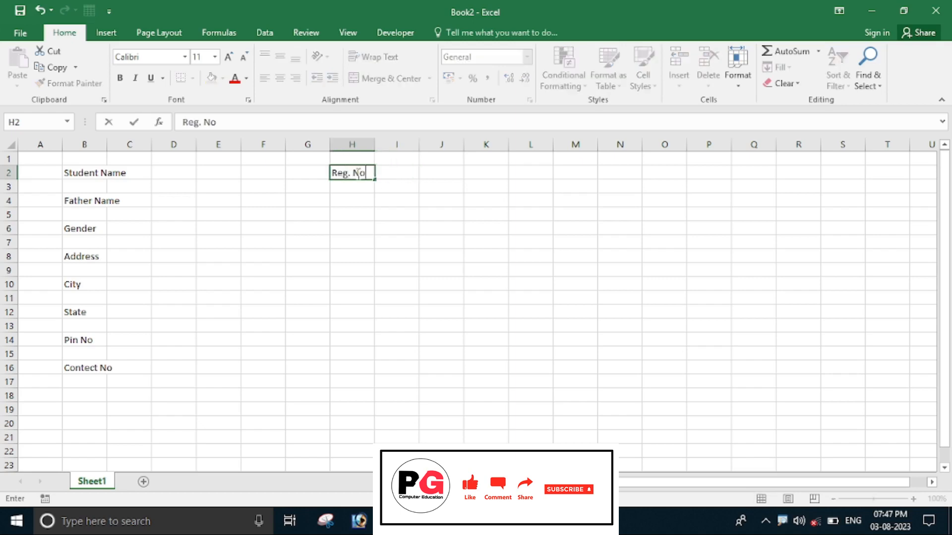
pyautogui.press('Return')
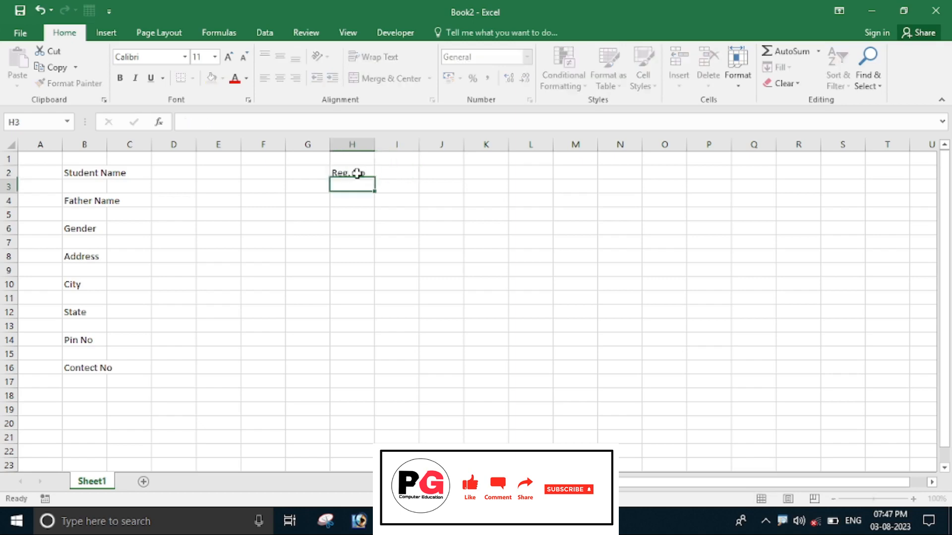
pyautogui.press('Return')
# Add the labels Addmission Date in H4 and Course Name in H6.
pyautogui.write('Addmi')
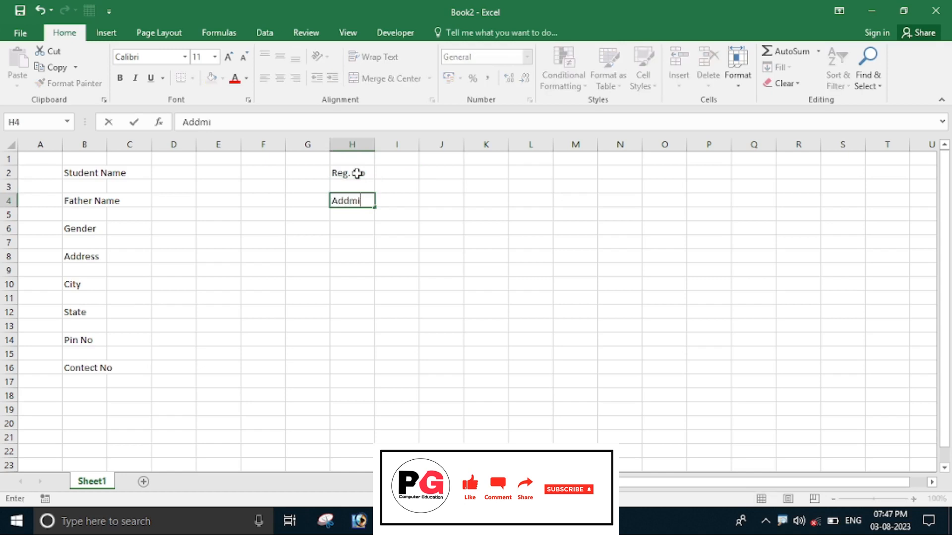
pyautogui.write('ssion dat')
pyautogui.press('BackSpace')
pyautogui.press('BackSpace')
pyautogui.press('BackSpace')
pyautogui.press('Return')
pyautogui.press('Return')
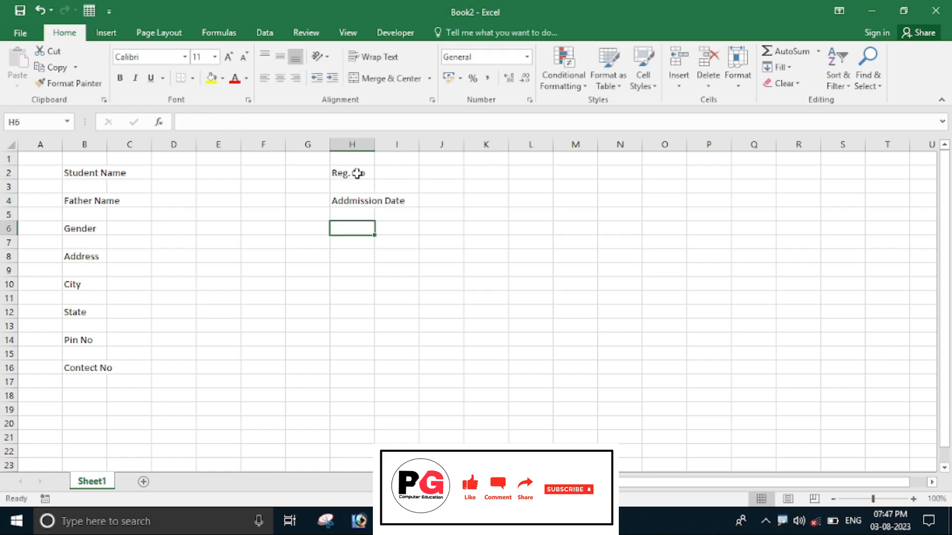
pyautogui.write('Course Name')
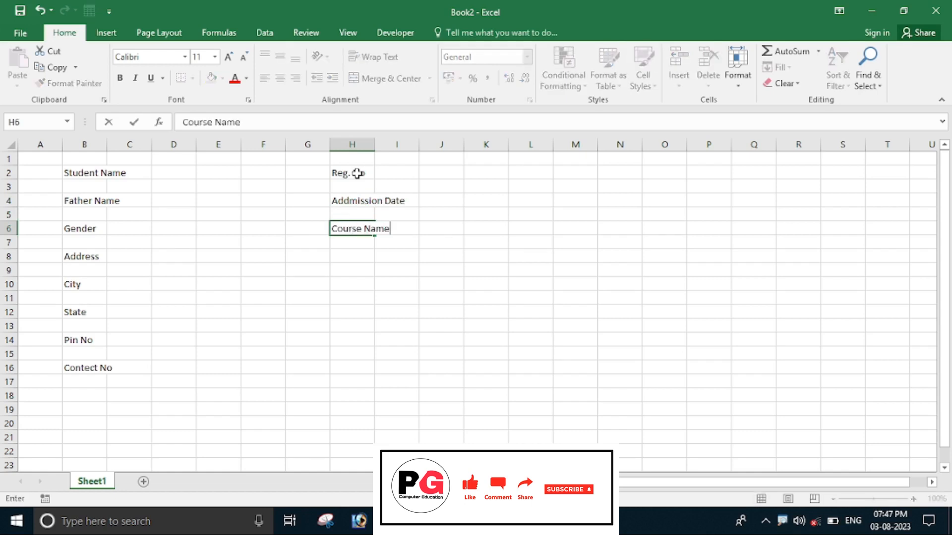
pyautogui.press('Return')
pyautogui.press('Return')
# Autofit columns B and H to their labels and narrow the spacer columns C and I.
pyautogui.keyDown('ctrl'); pyautogui.scroll(3, 351, 325); pyautogui.keyUp('ctrl')
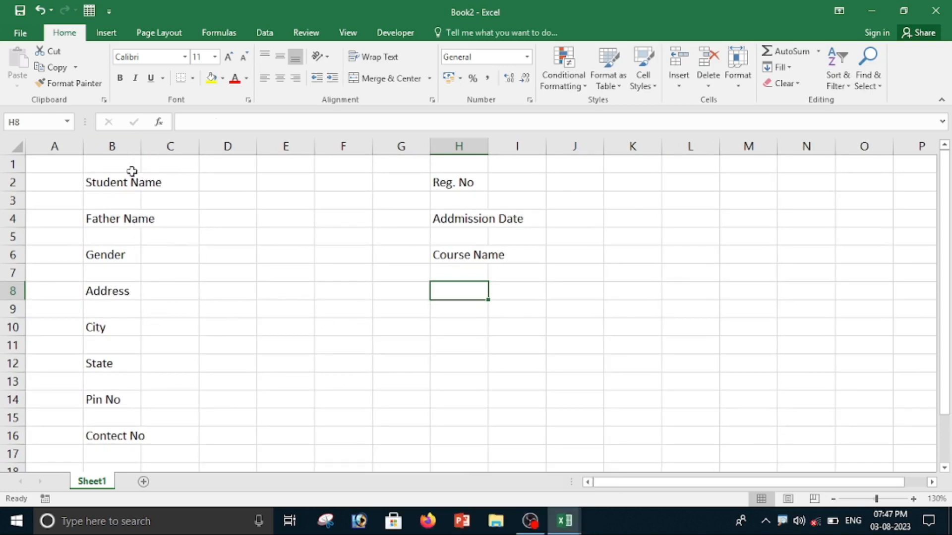
pyautogui.doubleClick(144, 147)
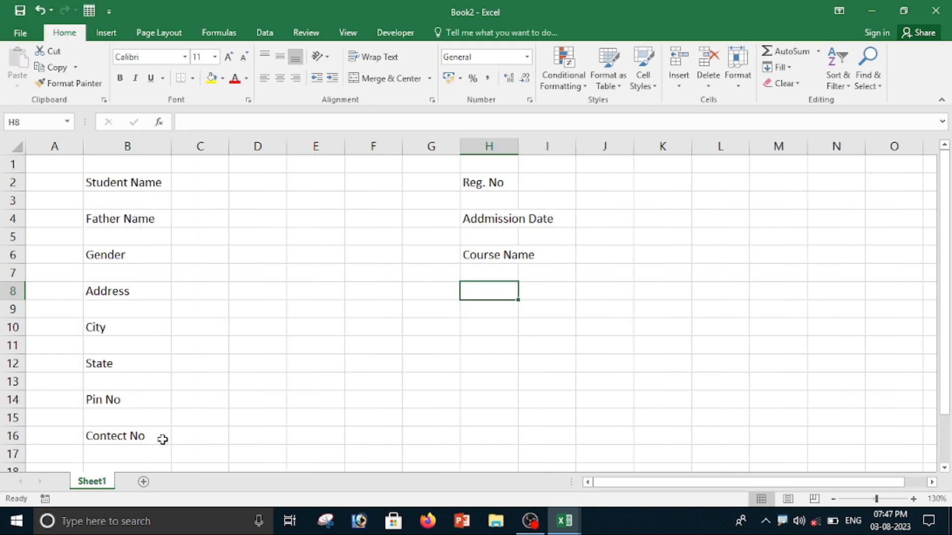
pyautogui.doubleClick(518, 151)
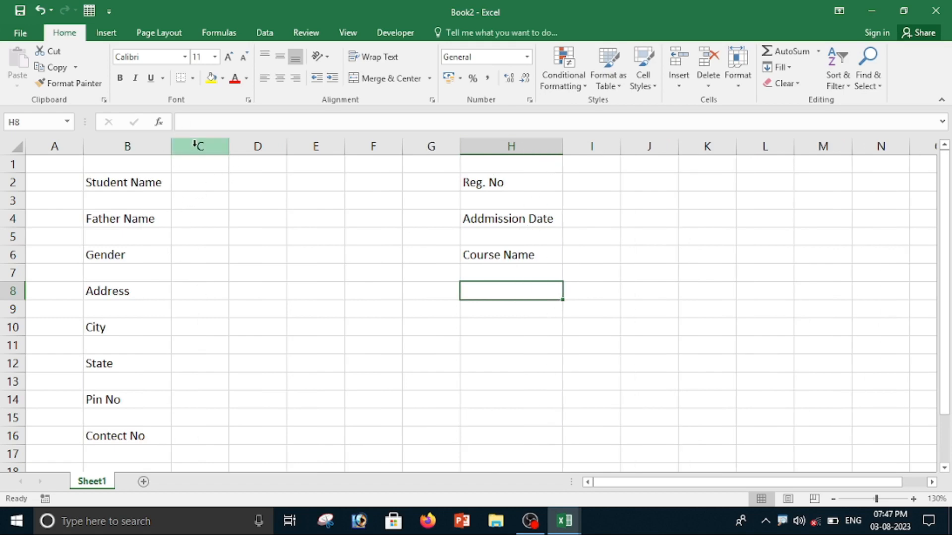
pyautogui.moveTo(226, 152); pyautogui.dragTo(191, 152)
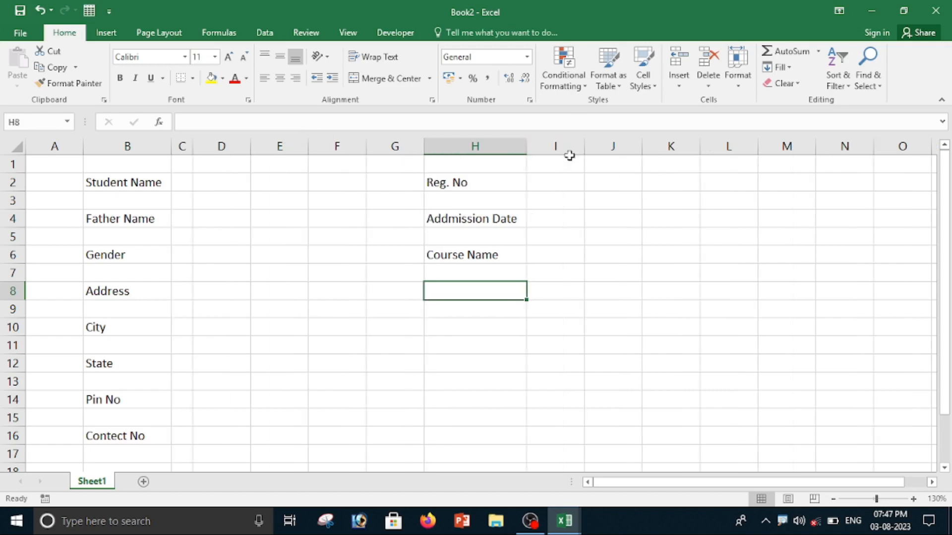
pyautogui.moveTo(585, 150); pyautogui.dragTo(545, 153)
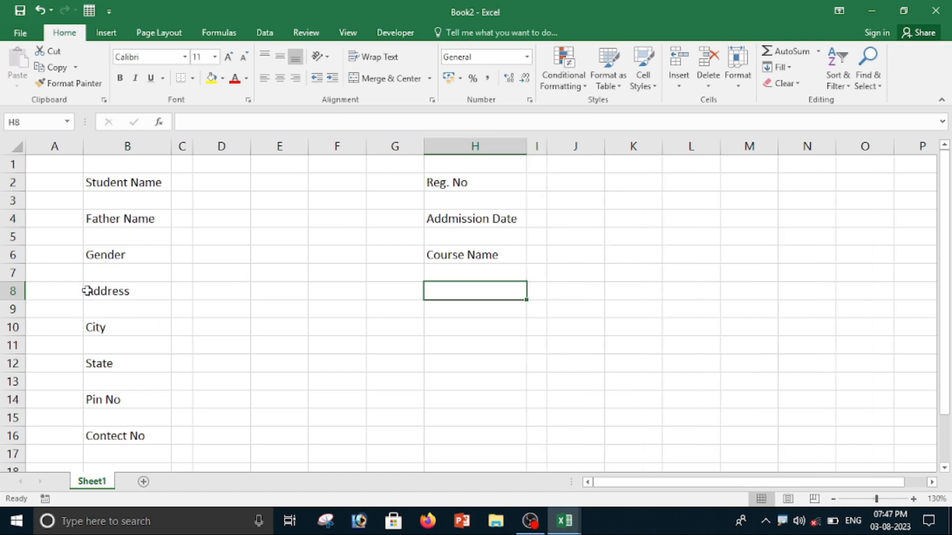
# Merge and center the Address label across B8:D8 and make it bold.
pyautogui.moveTo(95, 291); pyautogui.dragTo(222, 295)
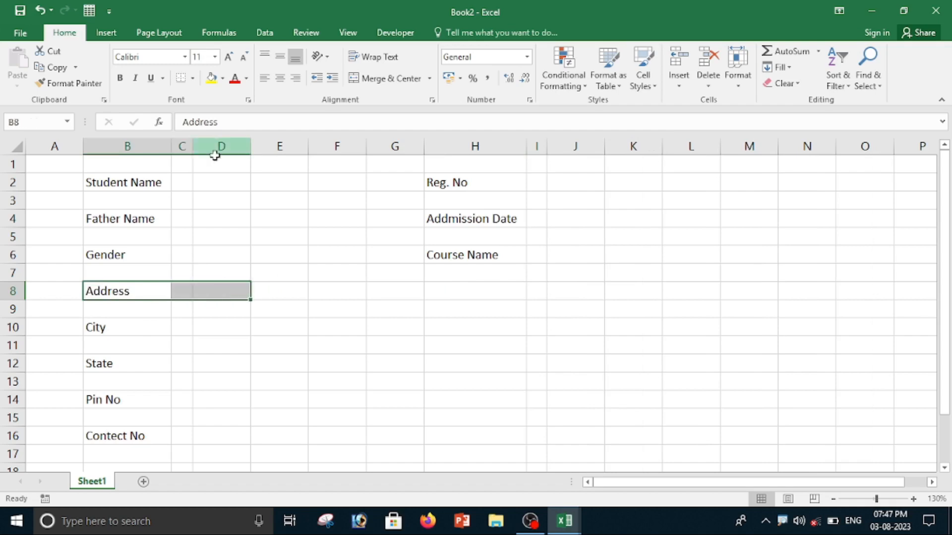
pyautogui.click(393, 81)
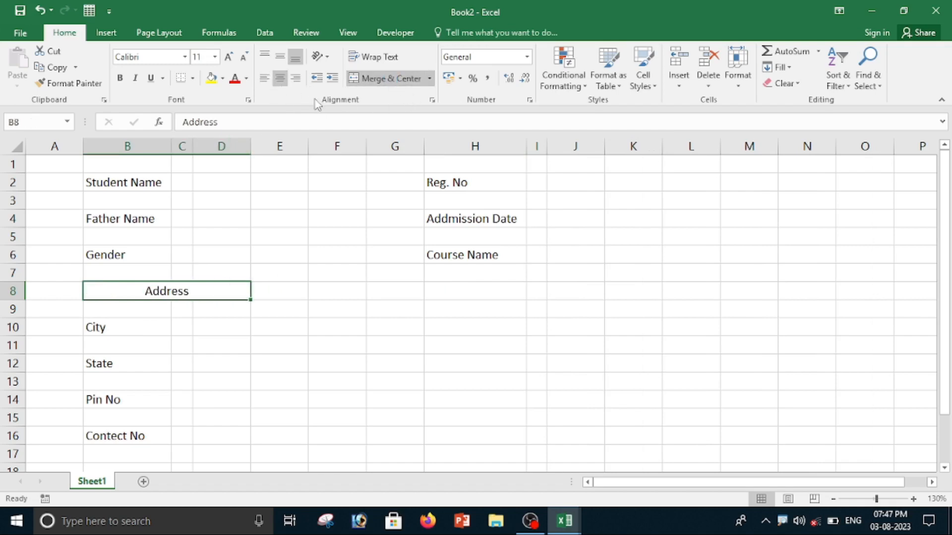
pyautogui.click(119, 78)
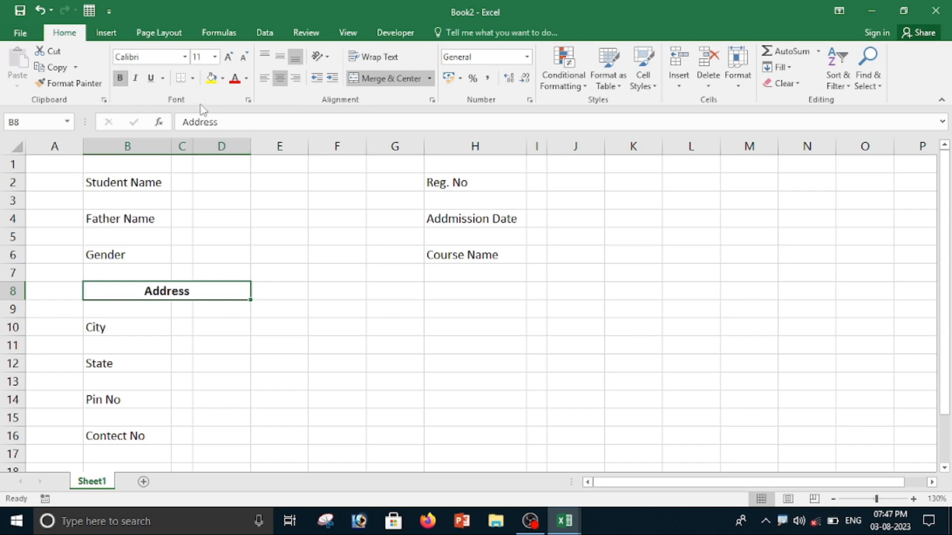
pyautogui.click(260, 323)
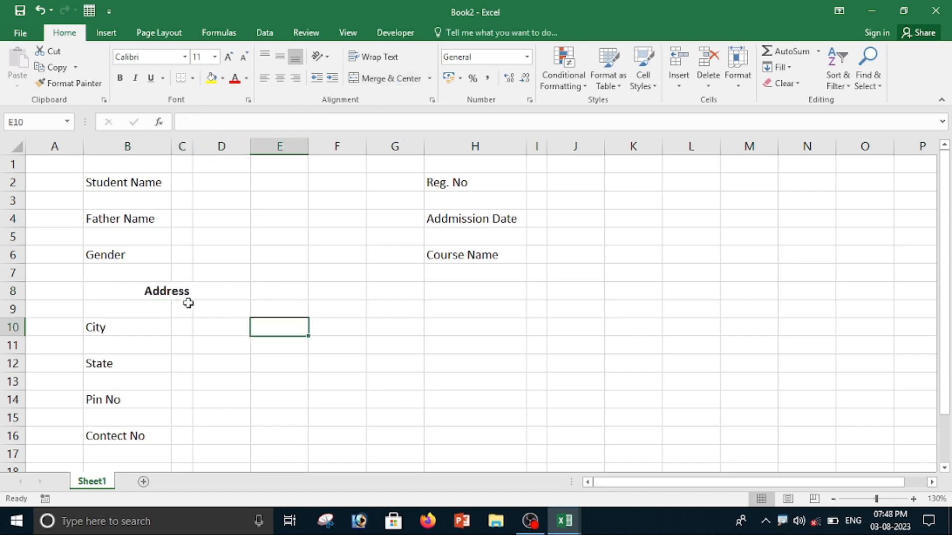
# Fill the merged Address heading with yellow.
pyautogui.click(189, 296)
pyautogui.click(222, 78)
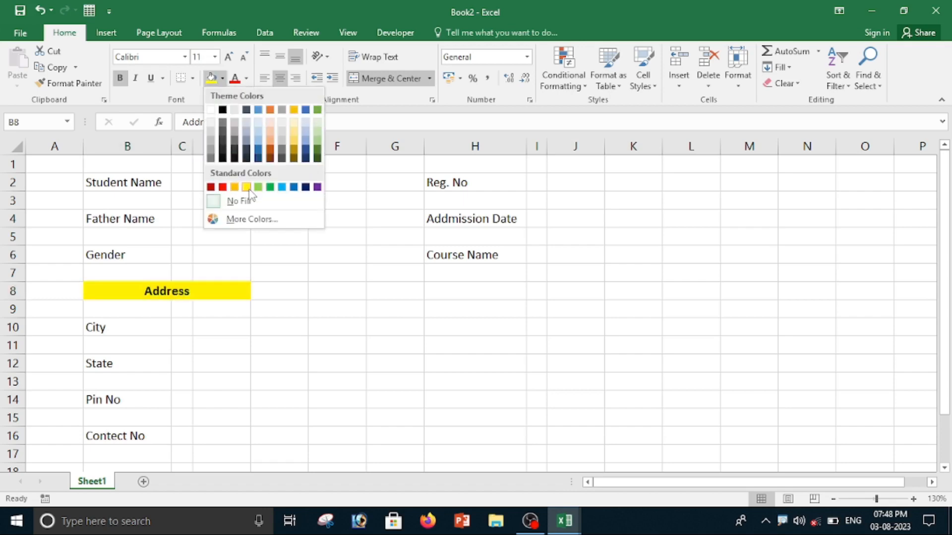
pyautogui.click(246, 188)
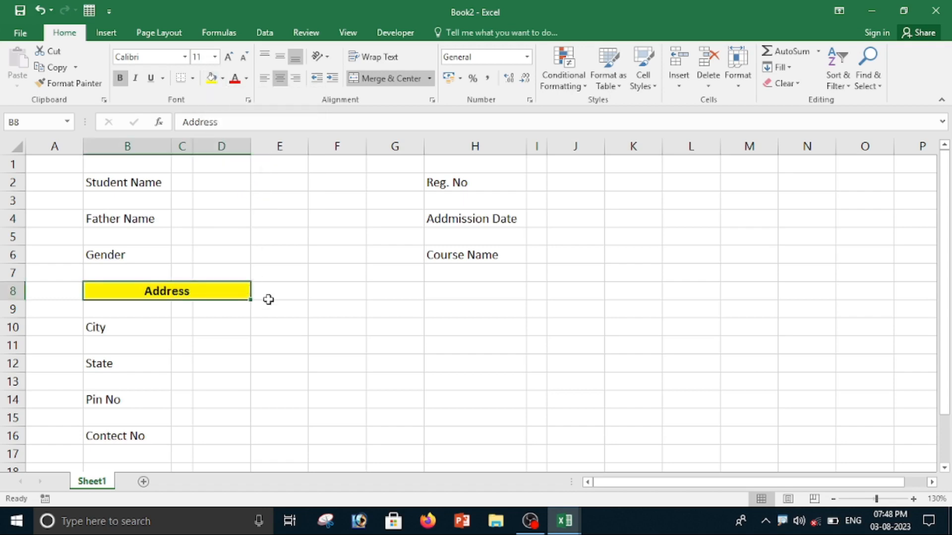
# Enter a colon in cell C2 beside the Student Name label.
pyautogui.click(290, 292)
pyautogui.click(196, 186)
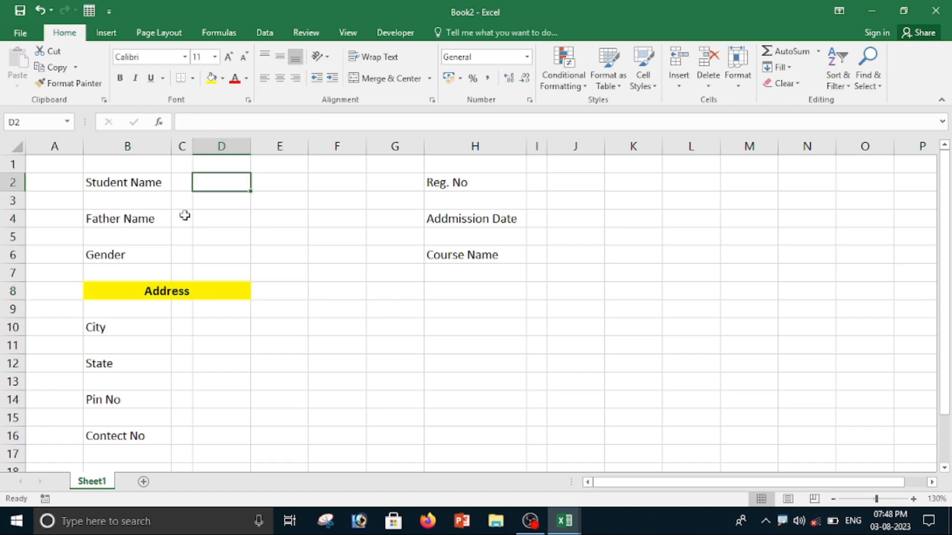
pyautogui.click(182, 186)
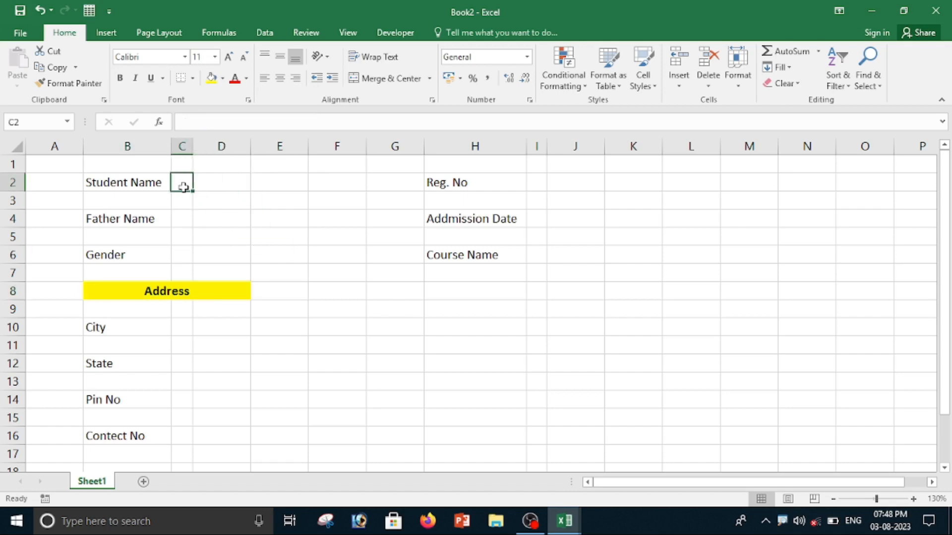
pyautogui.write(':')
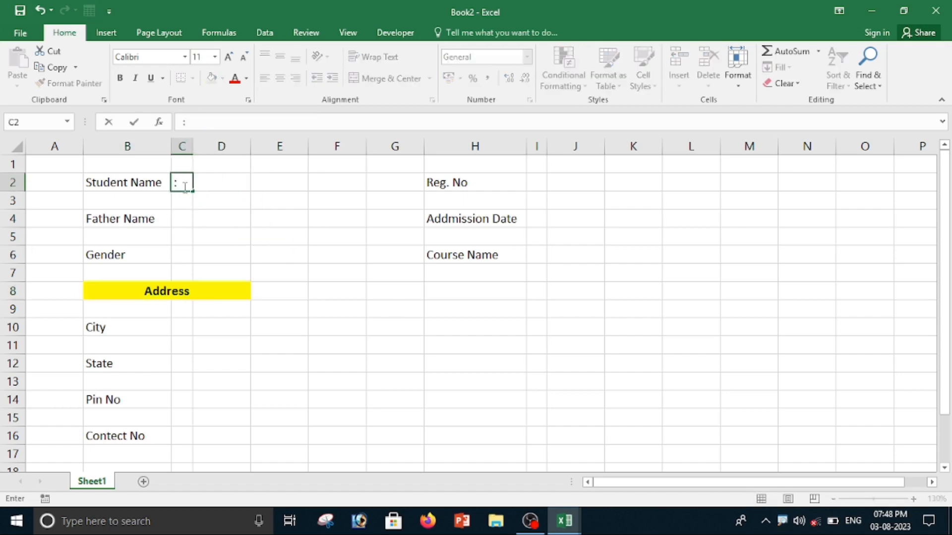
pyautogui.click(218, 238)
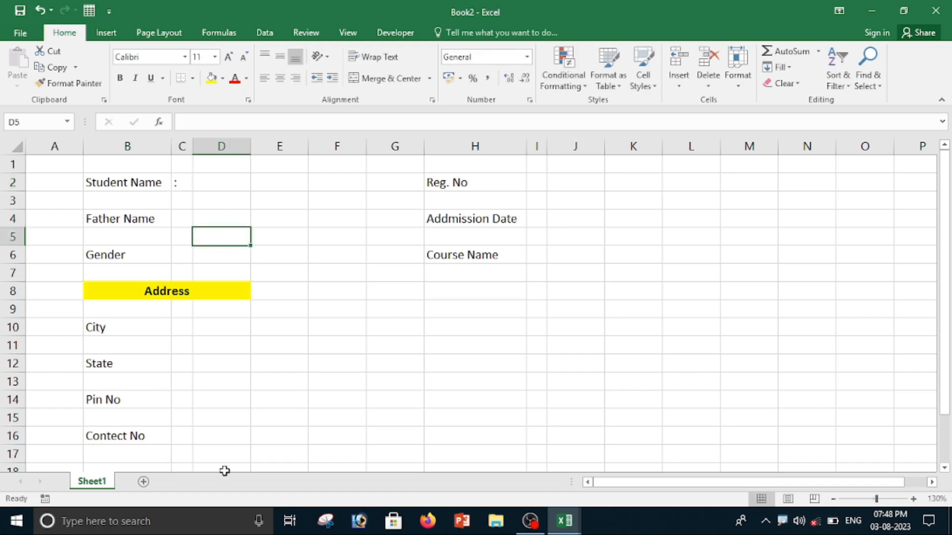
# Copy the colon into C4, C6, C10, C12, C14, C16, I2, I4 and I6, and center all the colons.
pyautogui.click(179, 183)
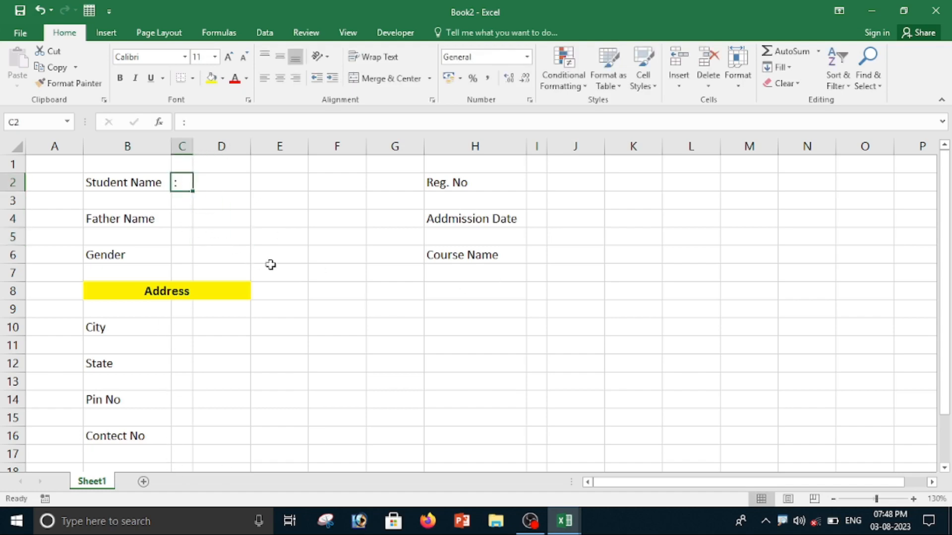
pyautogui.hotkey('ctrl', 'c')
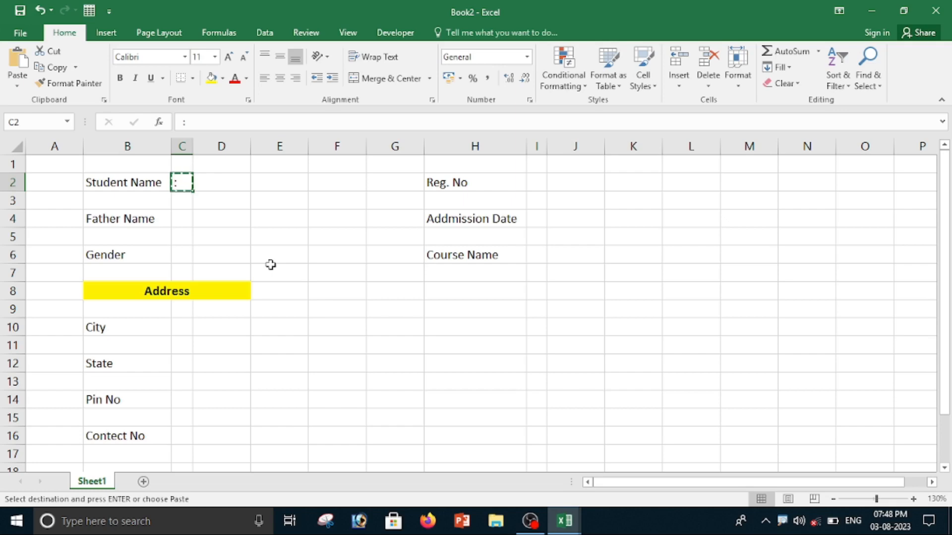
pyautogui.keyDown('ctrl'); pyautogui.click(183, 221); pyautogui.keyUp('ctrl')
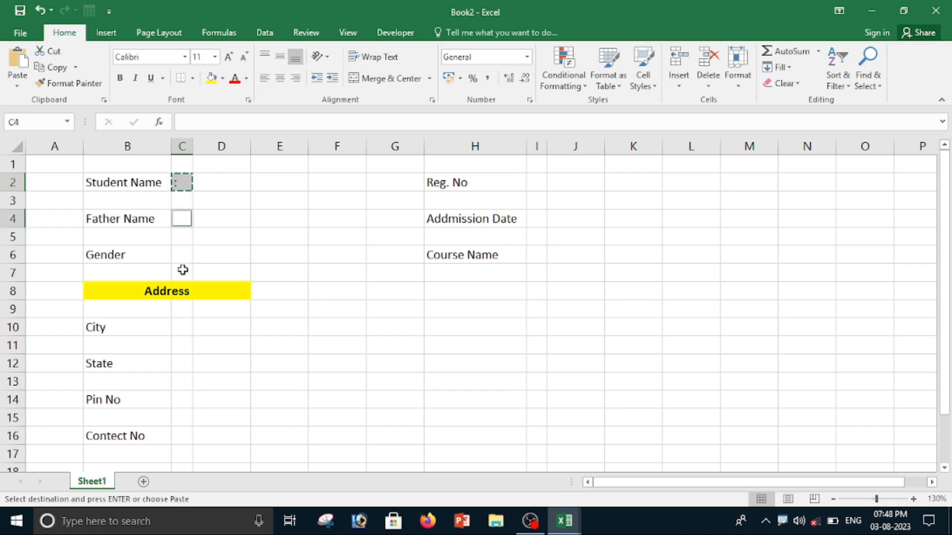
pyautogui.keyDown('ctrl'); pyautogui.click(182, 255); pyautogui.keyUp('ctrl')
pyautogui.keyDown('ctrl'); pyautogui.click(183, 325); pyautogui.keyUp('ctrl')
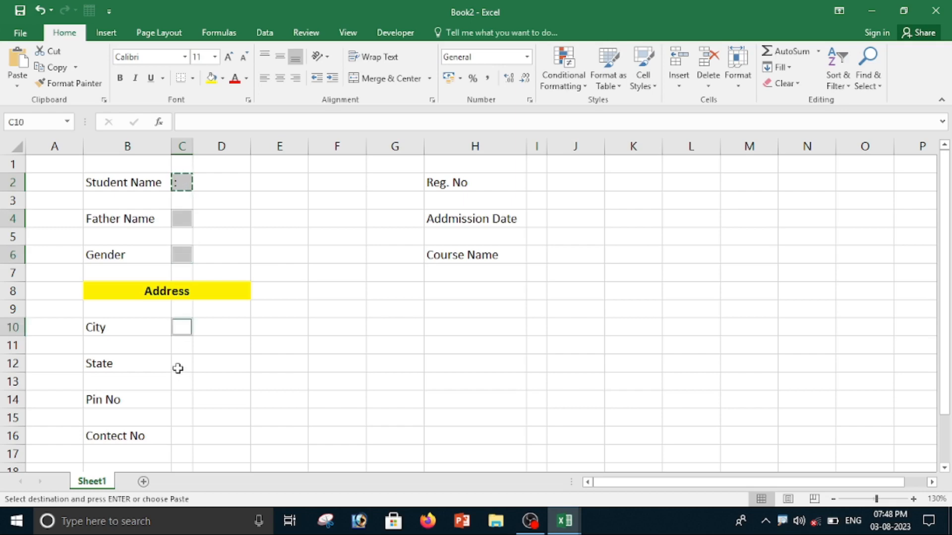
pyautogui.keyDown('ctrl'); pyautogui.click(179, 367); pyautogui.keyUp('ctrl')
pyautogui.keyDown('ctrl'); pyautogui.click(181, 401); pyautogui.keyUp('ctrl')
pyautogui.keyDown('ctrl'); pyautogui.click(184, 437); pyautogui.keyUp('ctrl')
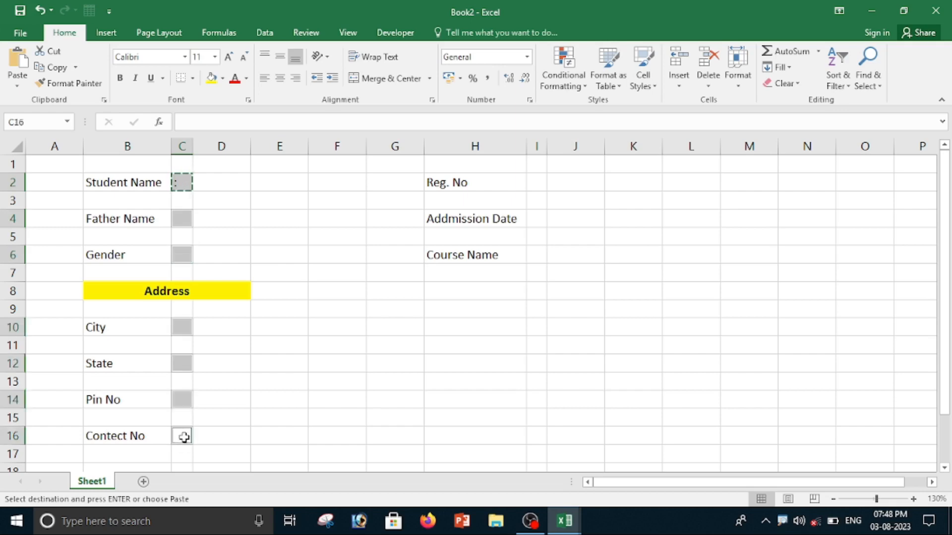
pyautogui.keyDown('ctrl'); pyautogui.click(533, 187); pyautogui.keyUp('ctrl')
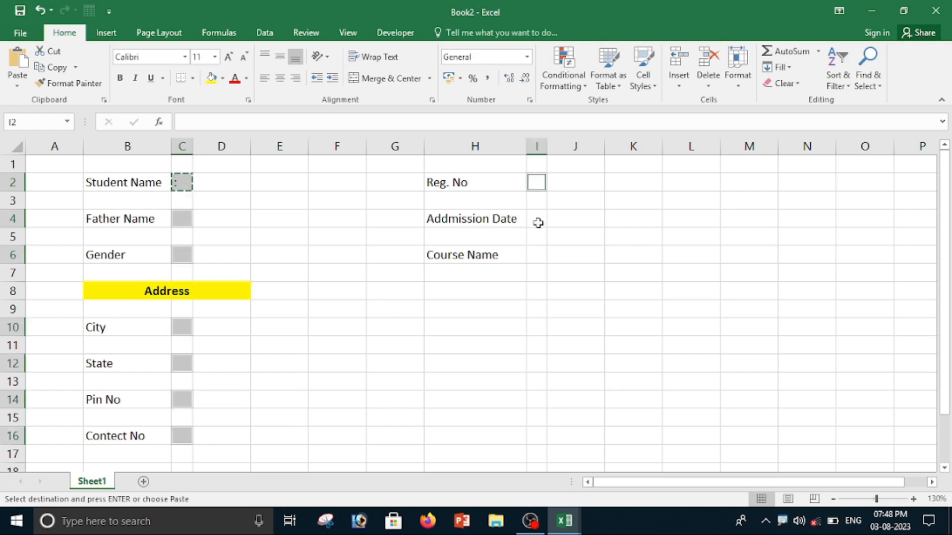
pyautogui.keyDown('ctrl'); pyautogui.click(538, 223); pyautogui.keyUp('ctrl')
pyautogui.keyDown('ctrl'); pyautogui.click(535, 254); pyautogui.keyUp('ctrl')
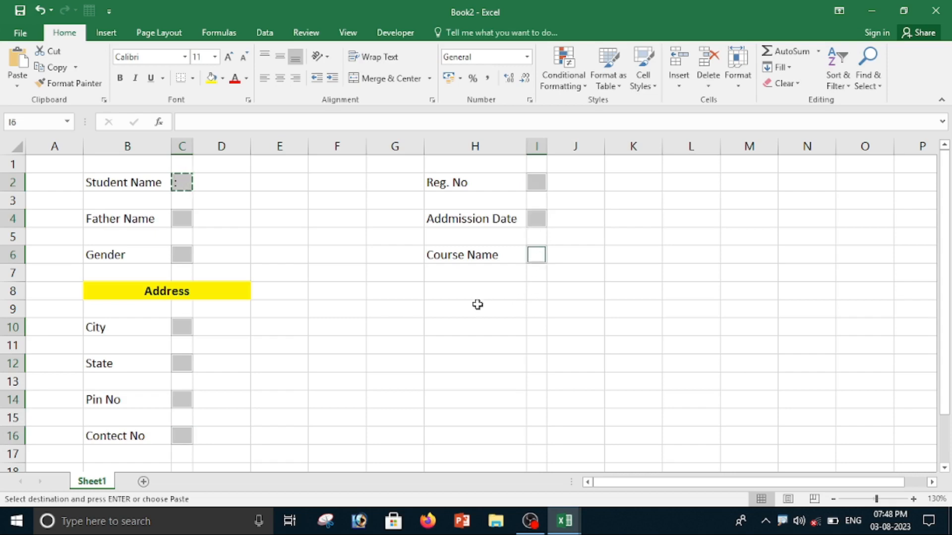
pyautogui.click(18, 62)
pyautogui.click(282, 80)
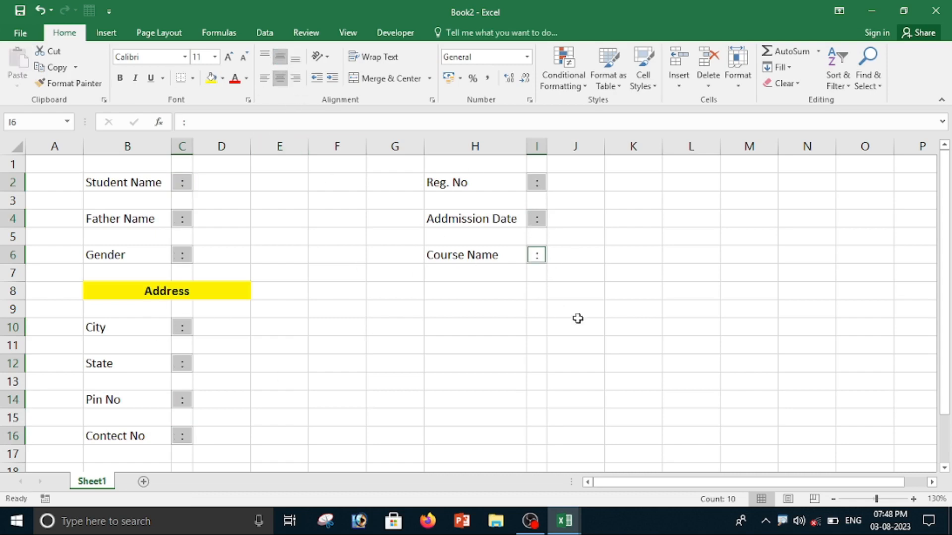
pyautogui.click(619, 296)
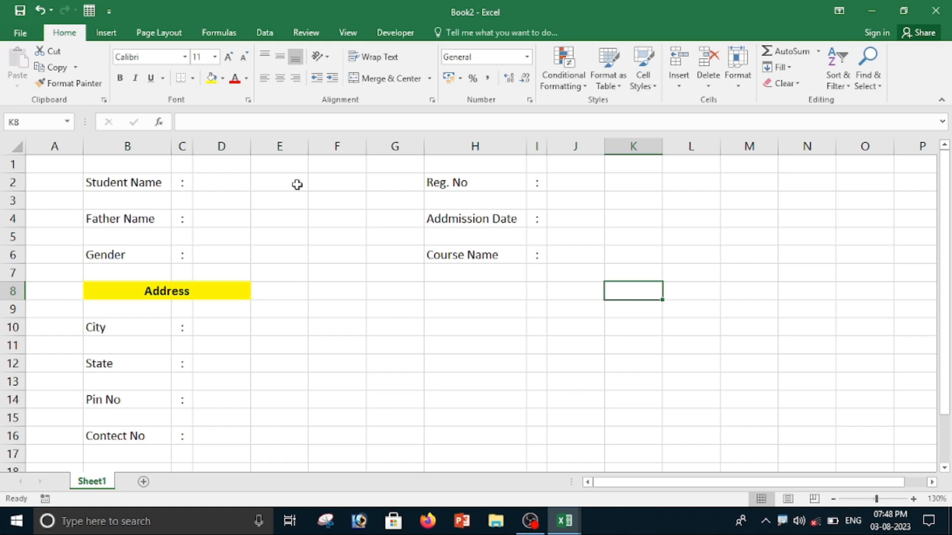
# Widen input columns D and K and narrow the spacer columns E to G.
pyautogui.moveTo(249, 144); pyautogui.dragTo(364, 147)
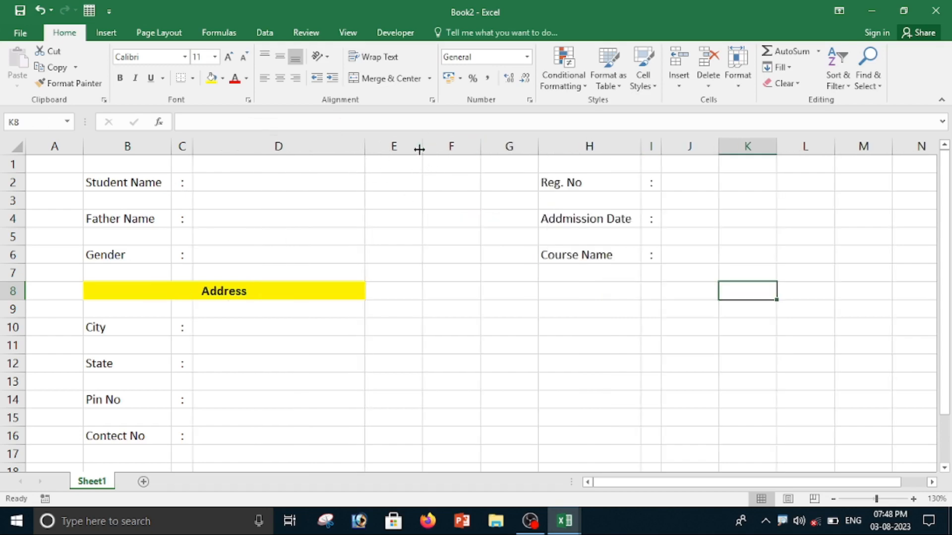
pyautogui.moveTo(370, 145); pyautogui.dragTo(442, 145)
pyautogui.moveTo(501, 148)
pyautogui.mouseDown()
pyautogui.moveTo(466, 150)
pyautogui.moveTo(521, 146)
pyautogui.moveTo(483, 144)
pyautogui.moveTo(520, 145)
pyautogui.moveTo(501, 144)
pyautogui.moveTo(509, 144)
pyautogui.mouseUp()
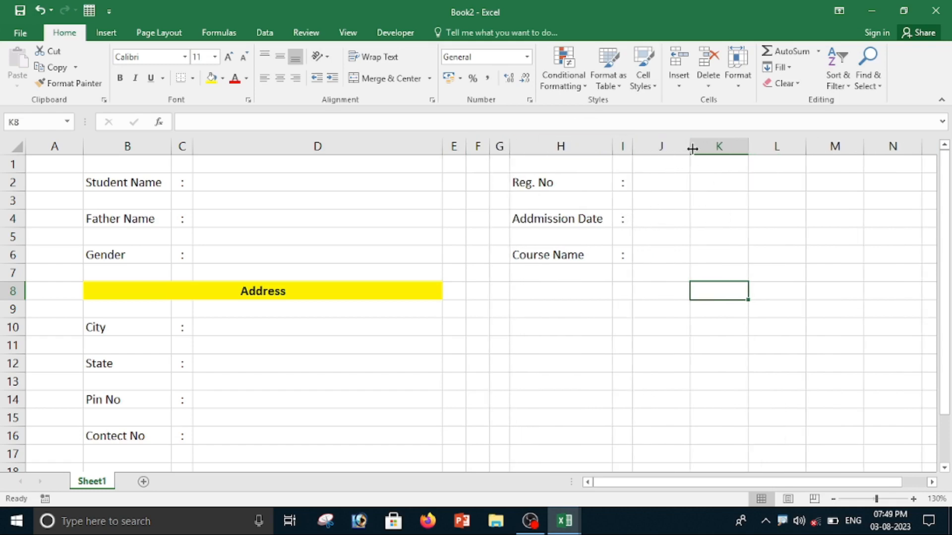
pyautogui.moveTo(691, 146); pyautogui.dragTo(844, 154)
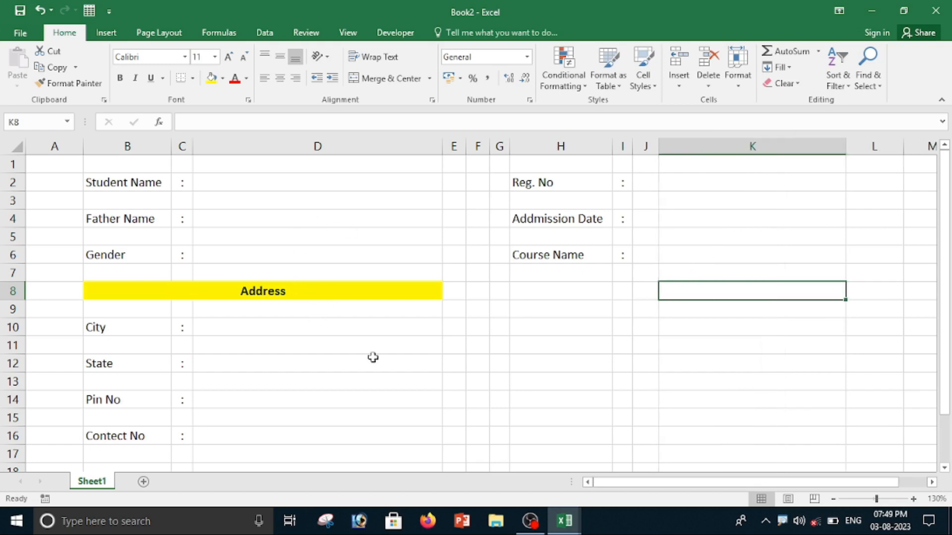
pyautogui.click(560, 400)
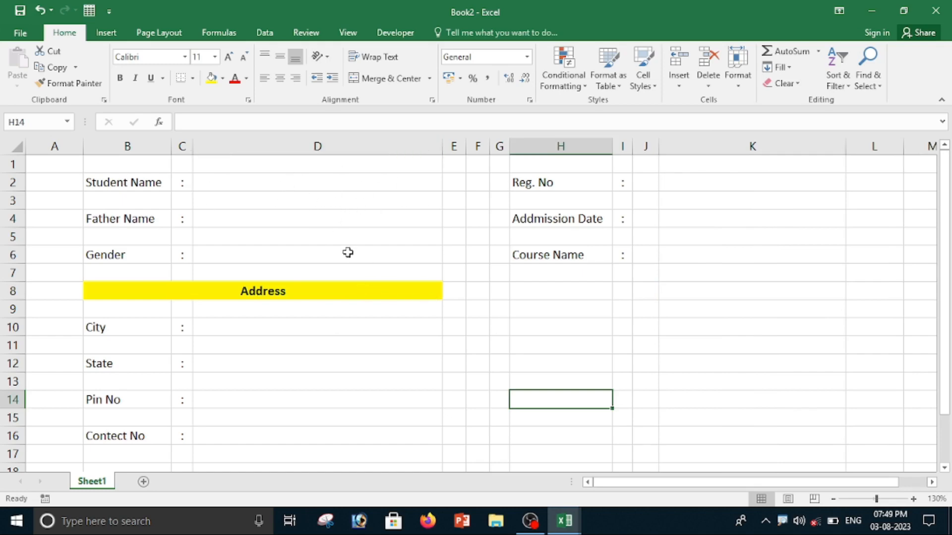
# Apply thick outside borders to input cells D2, D4, D10, D12, D14, D16, K2, K4 and K6.
pyautogui.keyDown('ctrl'); pyautogui.click(259, 182); pyautogui.keyUp('ctrl')
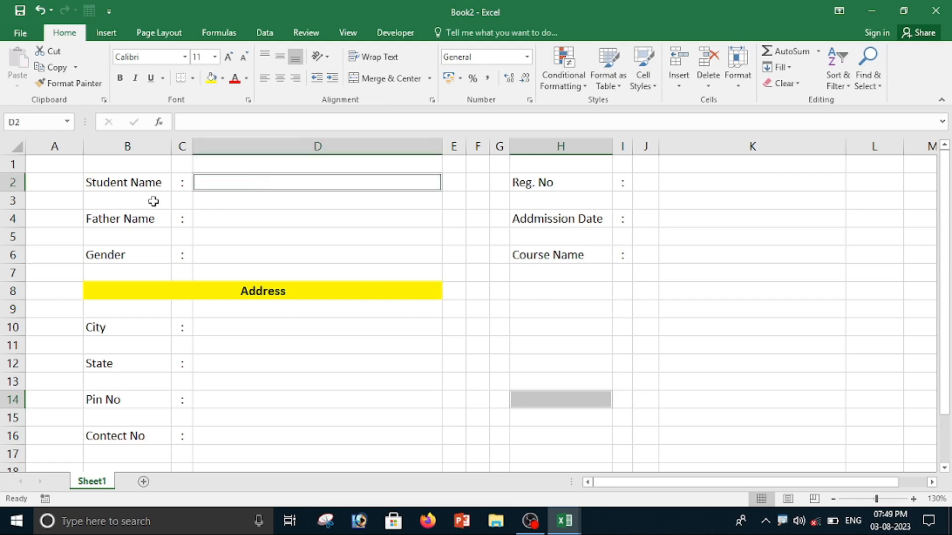
pyautogui.click(492, 356)
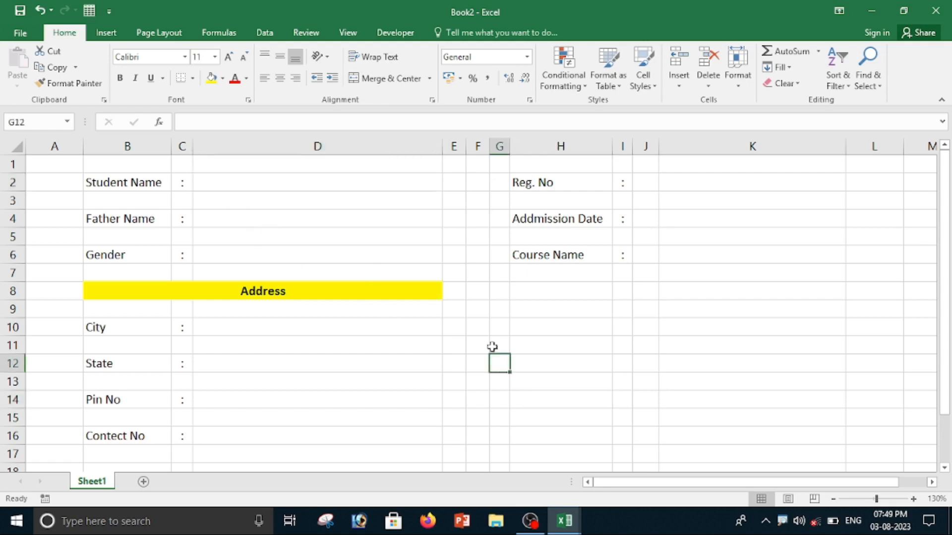
pyautogui.click(230, 182)
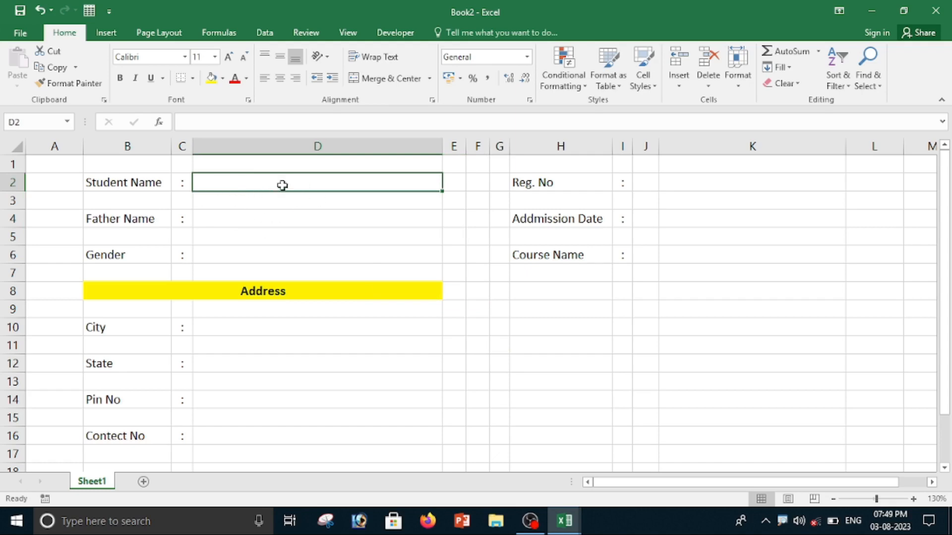
pyautogui.keyDown('ctrl'); pyautogui.click(257, 216); pyautogui.keyUp('ctrl')
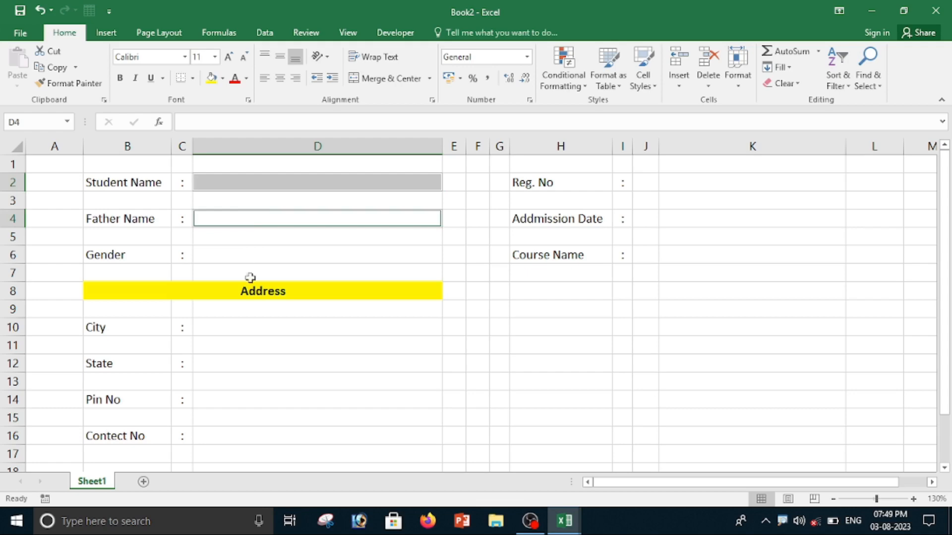
pyautogui.keyDown('ctrl'); pyautogui.click(246, 331); pyautogui.keyUp('ctrl')
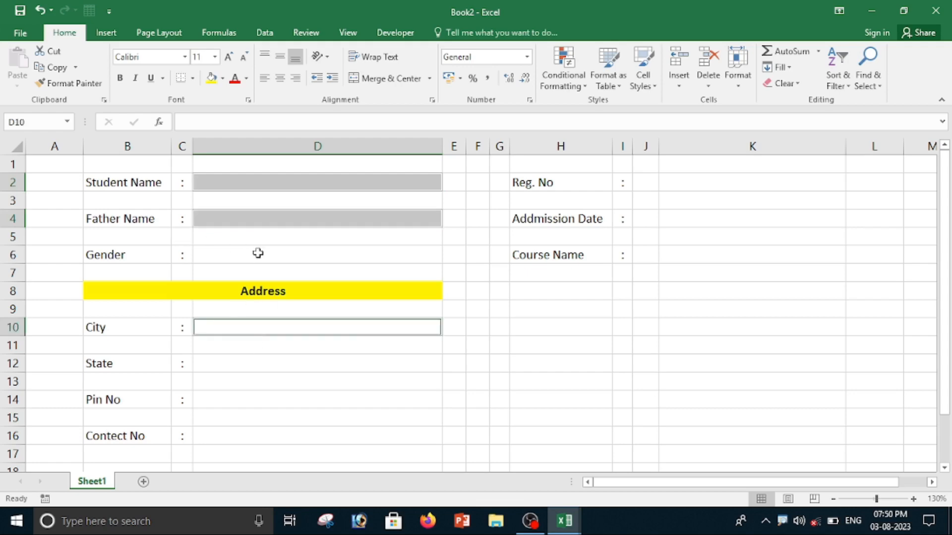
pyautogui.keyDown('ctrl'); pyautogui.click(233, 363); pyautogui.keyUp('ctrl')
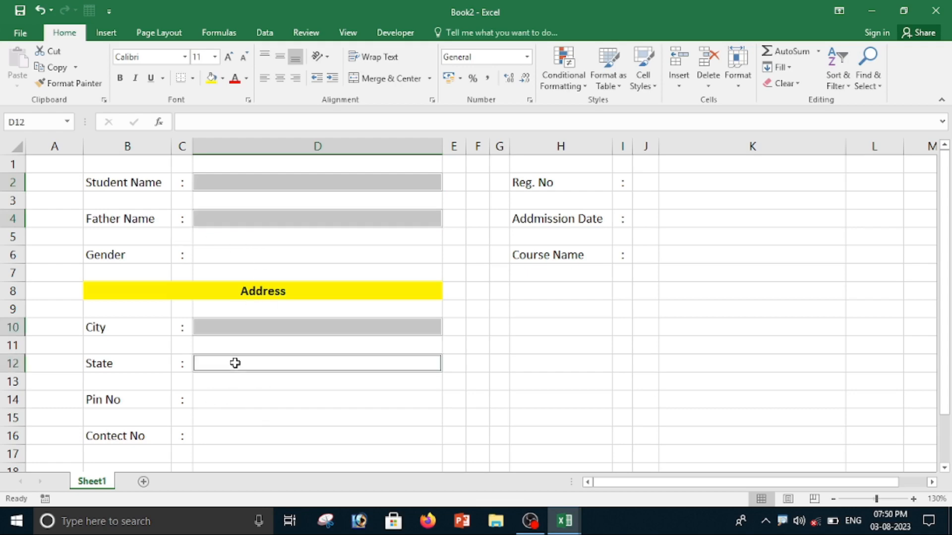
pyautogui.keyDown('ctrl'); pyautogui.click(243, 404); pyautogui.keyUp('ctrl')
pyautogui.keyDown('ctrl'); pyautogui.click(234, 437); pyautogui.keyUp('ctrl')
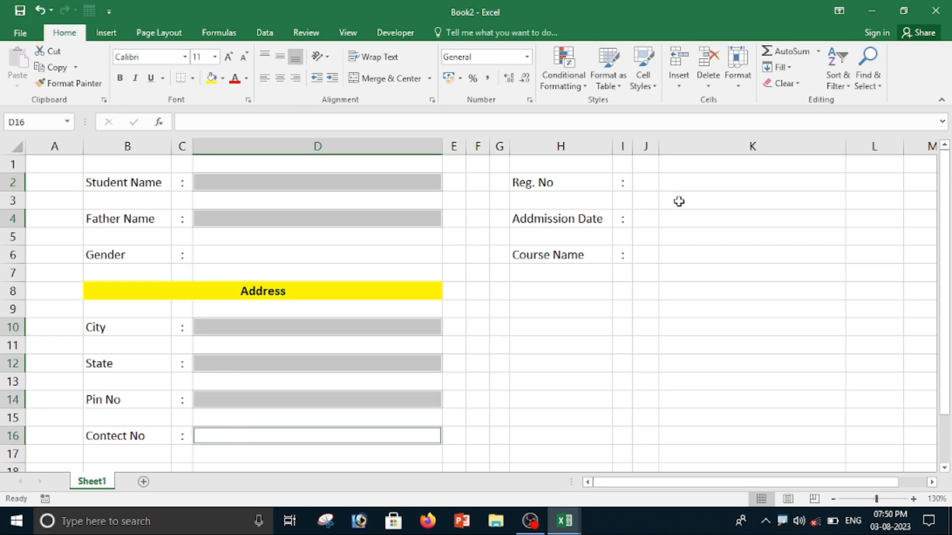
pyautogui.keyDown('ctrl'); pyautogui.click(686, 182); pyautogui.keyUp('ctrl')
pyautogui.keyDown('ctrl'); pyautogui.click(697, 218); pyautogui.keyUp('ctrl')
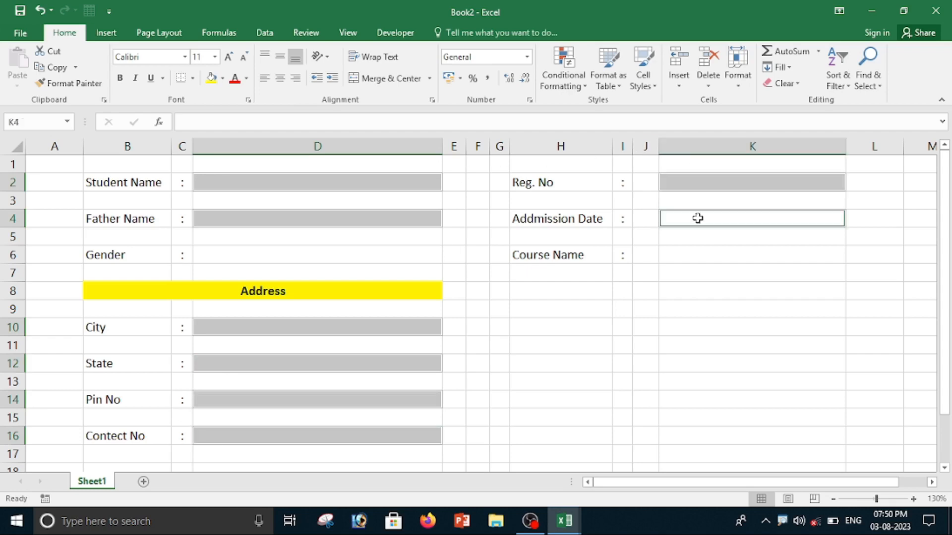
pyautogui.keyDown('ctrl'); pyautogui.click(729, 256); pyautogui.keyUp('ctrl')
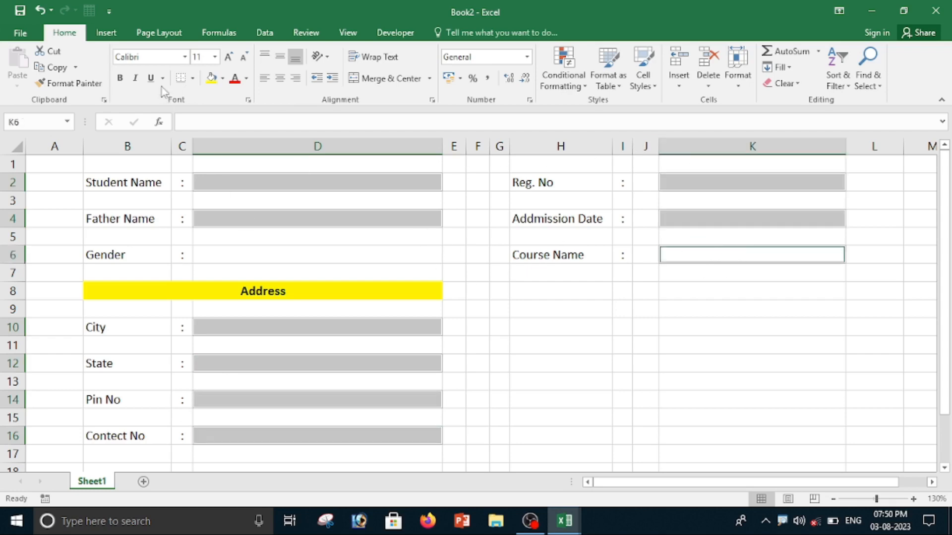
pyautogui.click(193, 78)
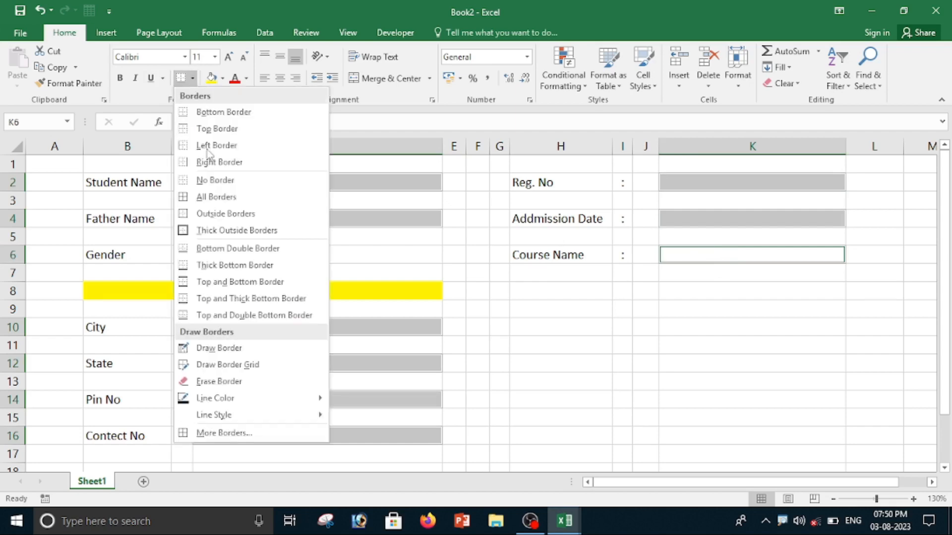
pyautogui.click(261, 231)
pyautogui.click(591, 295)
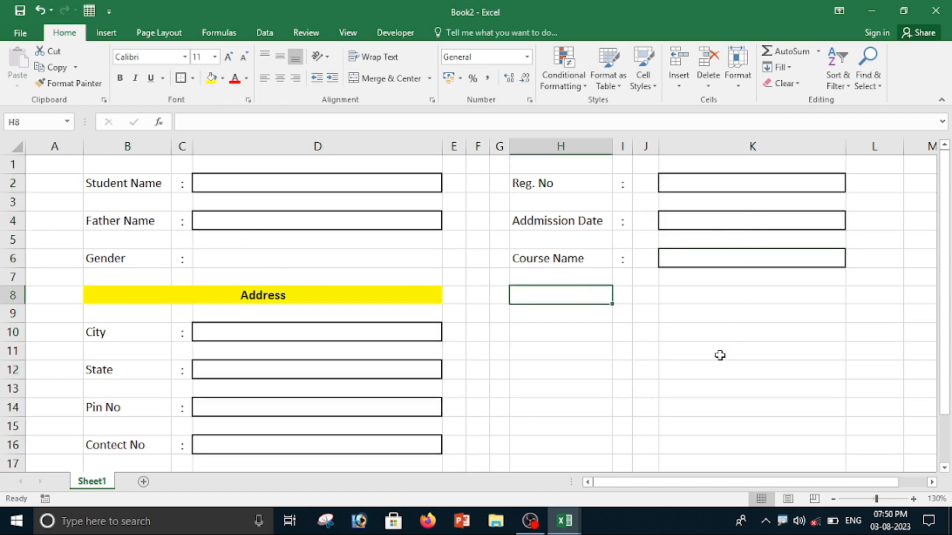
# Make all the form field labels in columns B and H bold.
pyautogui.click(103, 182)
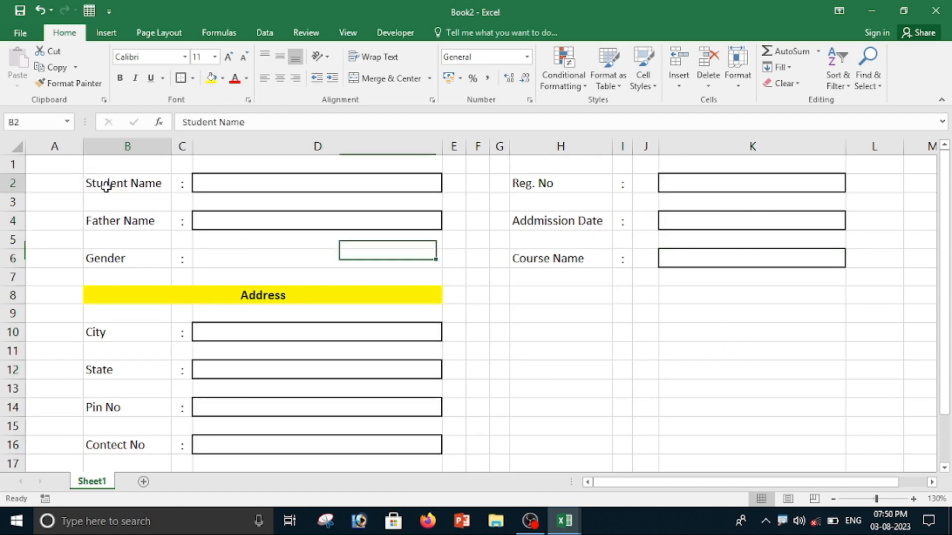
pyautogui.keyDown('ctrl'); pyautogui.click(138, 224); pyautogui.keyUp('ctrl')
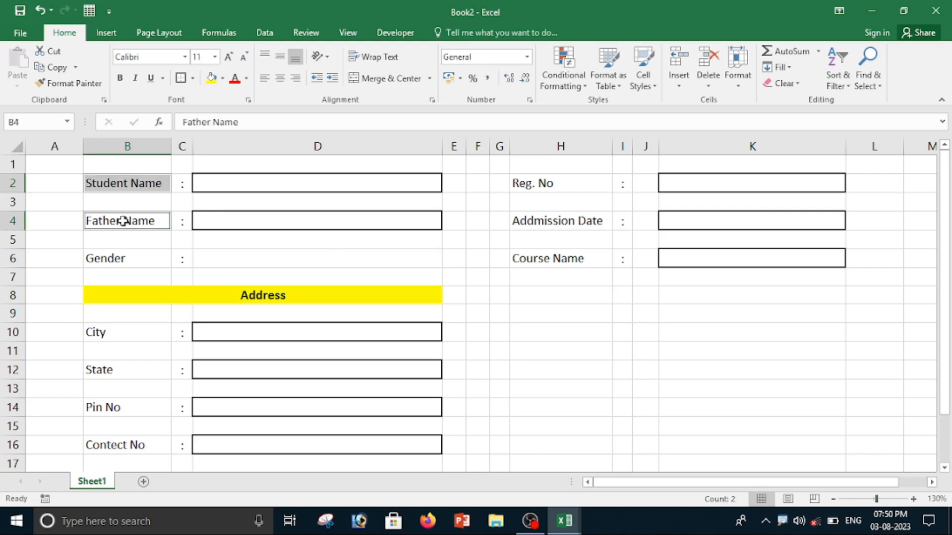
pyautogui.keyDown('ctrl'); pyautogui.click(117, 261); pyautogui.keyUp('ctrl')
pyautogui.keyDown('ctrl'); pyautogui.click(106, 334); pyautogui.keyUp('ctrl')
pyautogui.keyDown('ctrl'); pyautogui.click(107, 371); pyautogui.keyUp('ctrl')
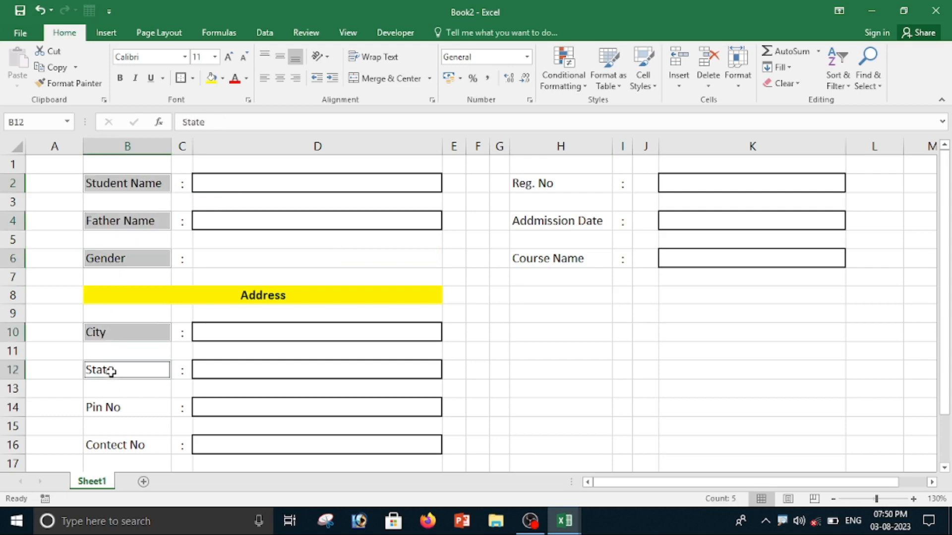
pyautogui.keyDown('ctrl'); pyautogui.click(115, 411); pyautogui.keyUp('ctrl')
pyautogui.keyDown('ctrl'); pyautogui.click(126, 460); pyautogui.keyUp('ctrl')
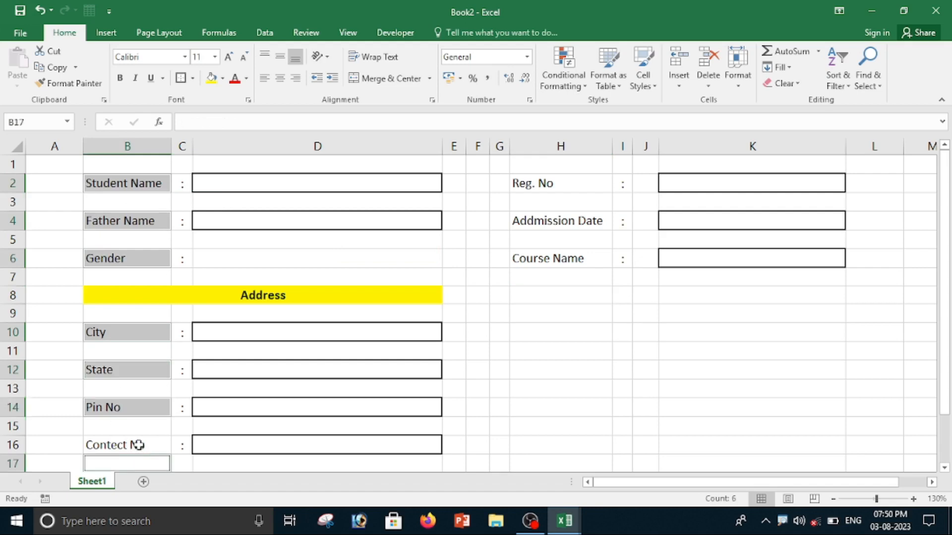
pyautogui.keyDown('ctrl'); pyautogui.click(144, 445); pyautogui.keyUp('ctrl')
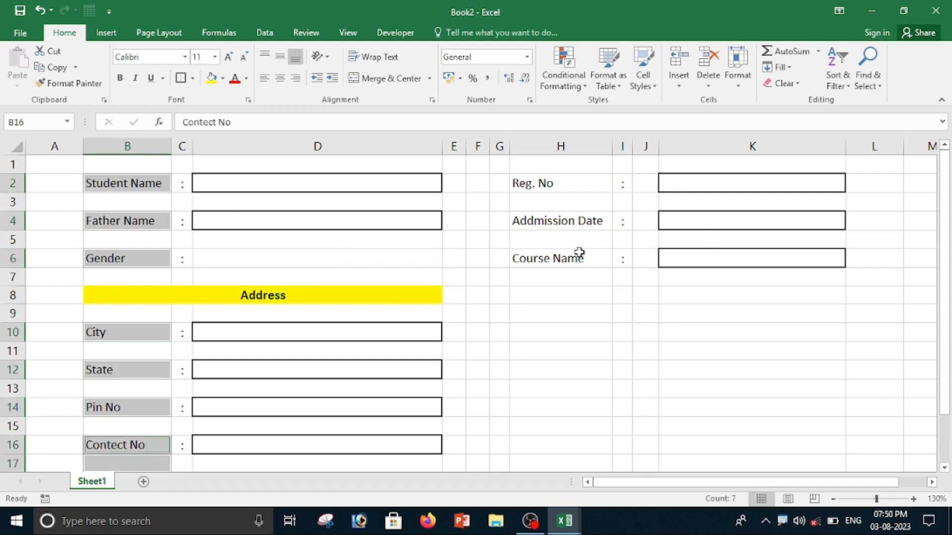
pyautogui.keyDown('ctrl'); pyautogui.click(544, 258); pyautogui.keyUp('ctrl')
pyautogui.keyDown('ctrl'); pyautogui.click(545, 221); pyautogui.keyUp('ctrl')
pyautogui.keyDown('ctrl'); pyautogui.click(538, 184); pyautogui.keyUp('ctrl')
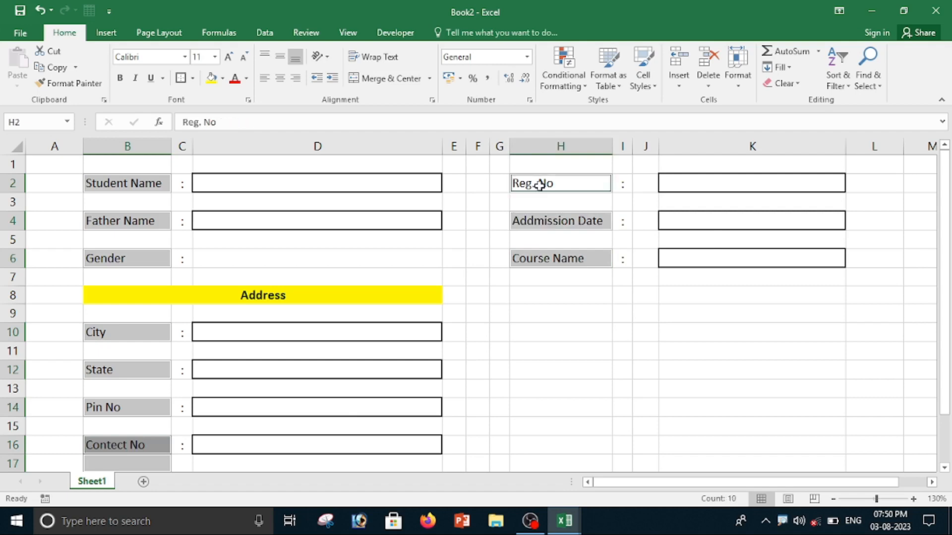
pyautogui.click(123, 80)
pyautogui.click(650, 367)
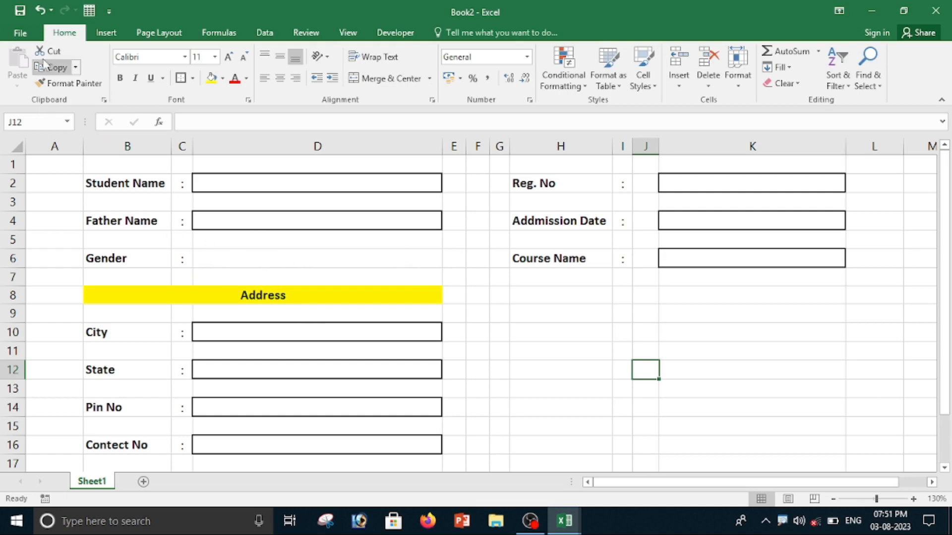
# Open the ribbon customization options and check that the Developer tab is enabled.
pyautogui.click(402, 34)
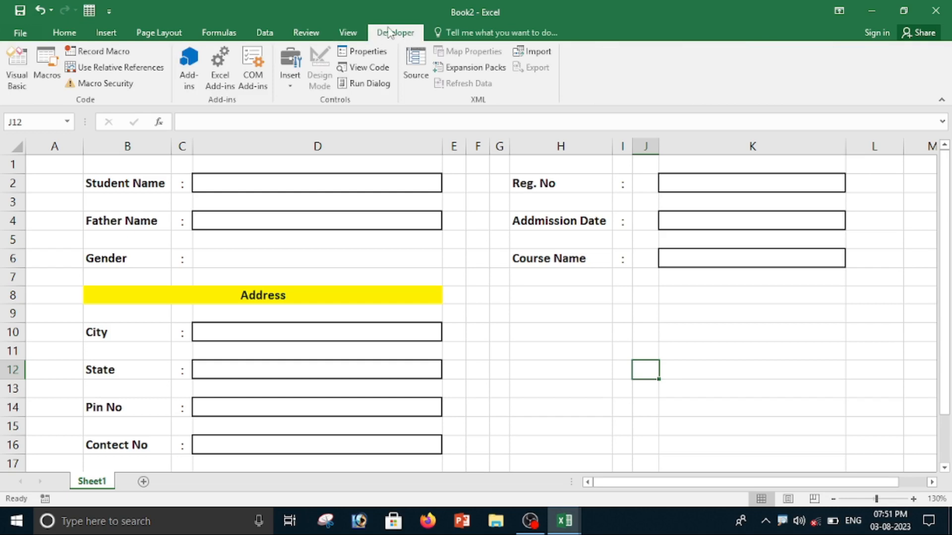
pyautogui.rightClick(388, 30)
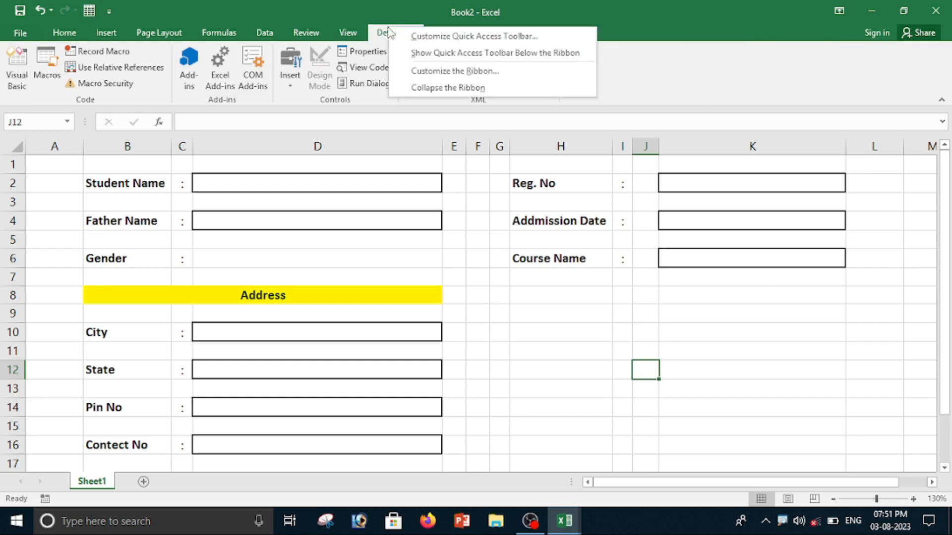
pyautogui.rightClick(355, 32)
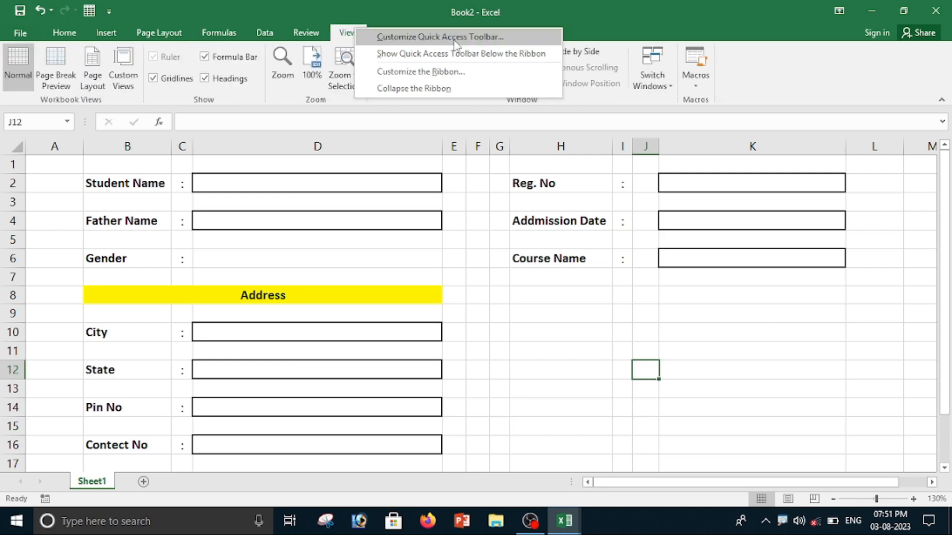
pyautogui.click(455, 38)
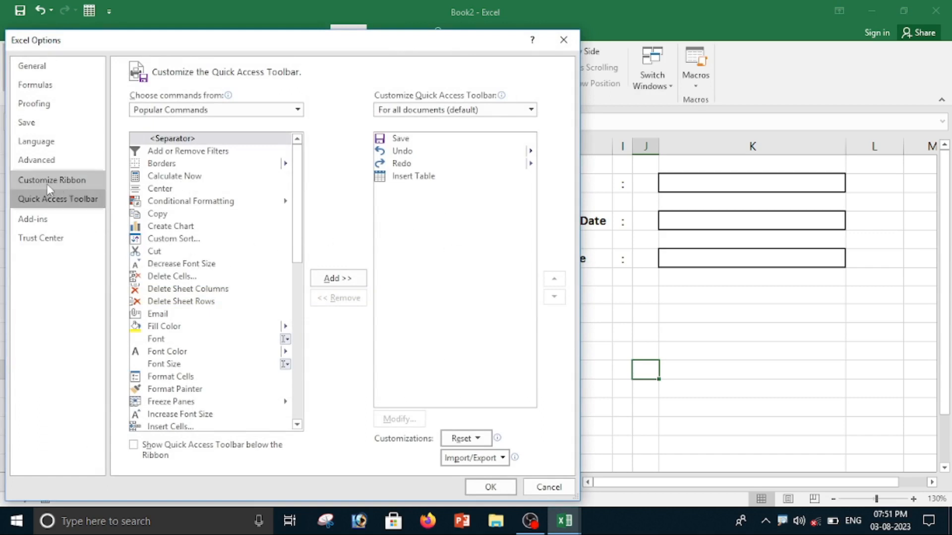
pyautogui.click(73, 183)
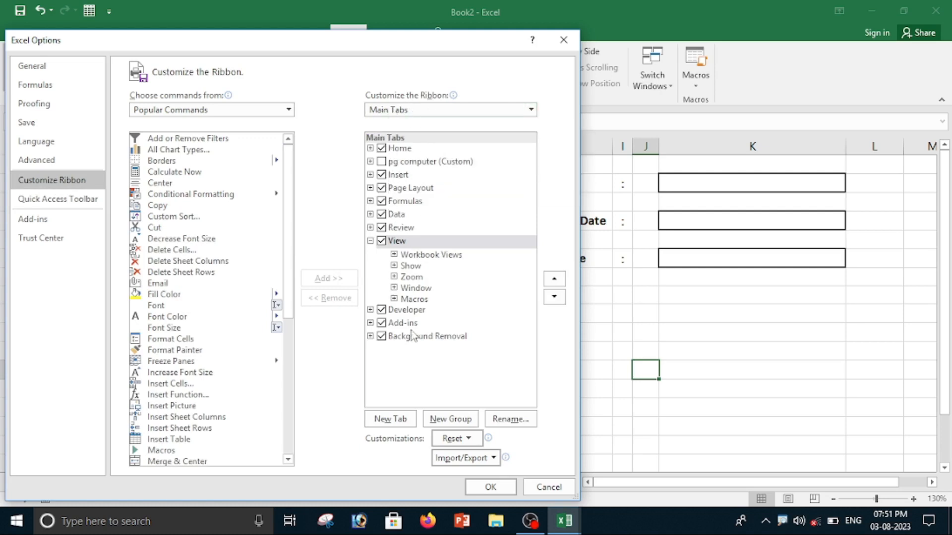
pyautogui.click(382, 310)
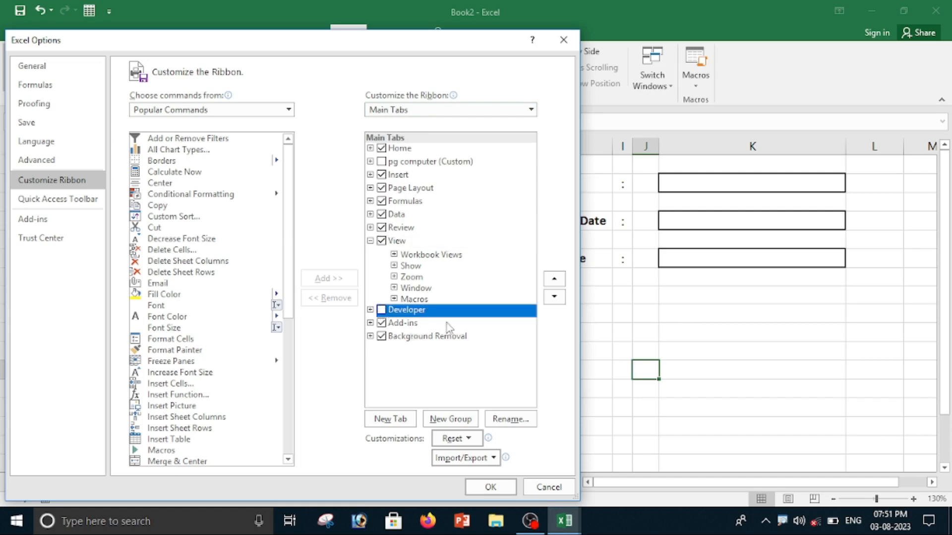
pyautogui.click(382, 311)
pyautogui.click(490, 487)
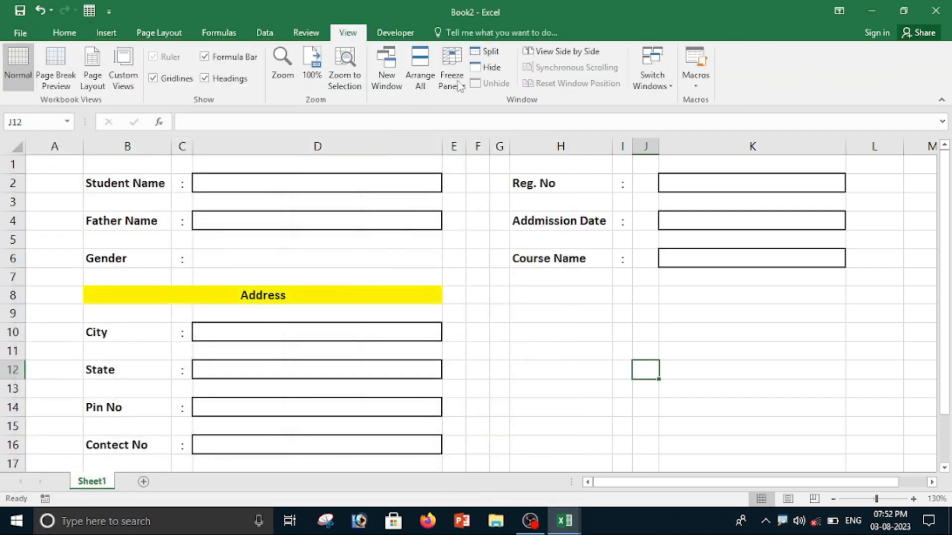
# Draw a Form Controls option button beside the Gender label in D6 and label it Male.
pyautogui.click(394, 35)
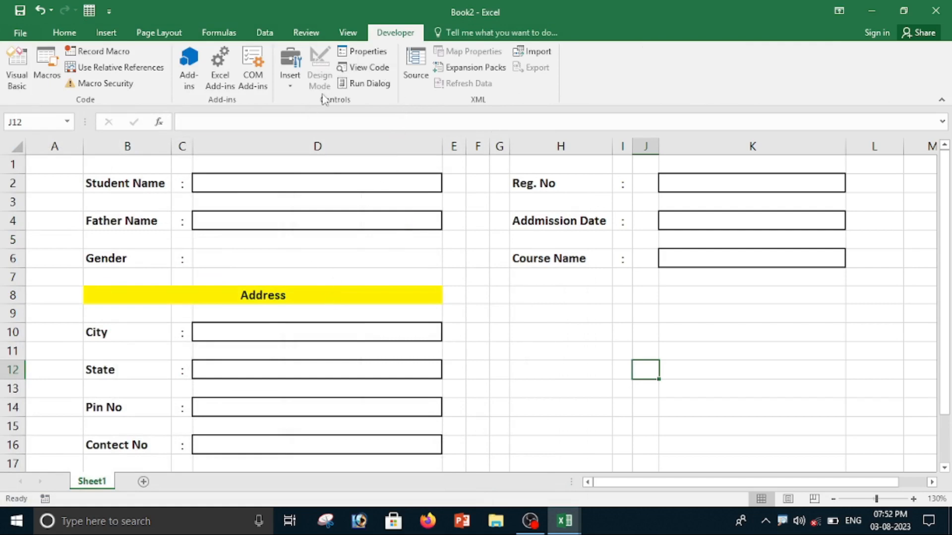
pyautogui.click(293, 88)
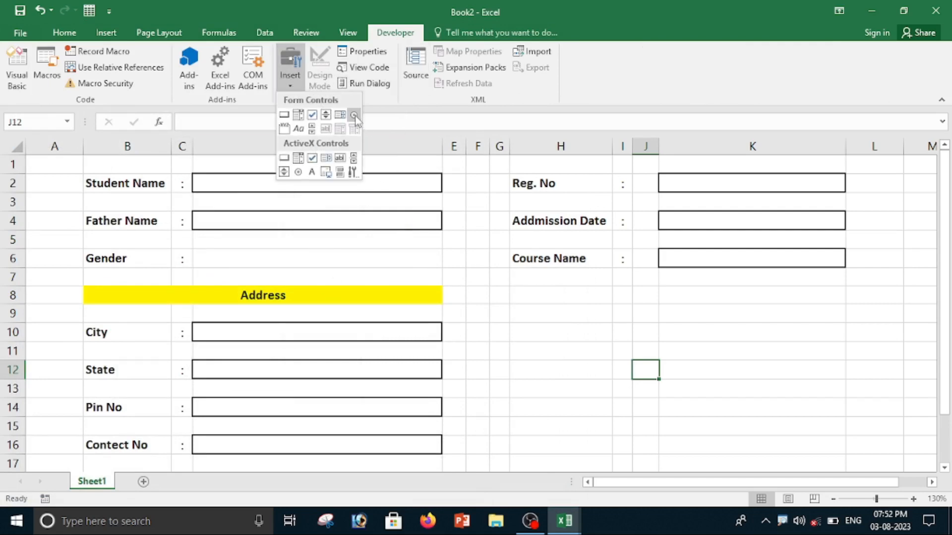
pyautogui.click(354, 115)
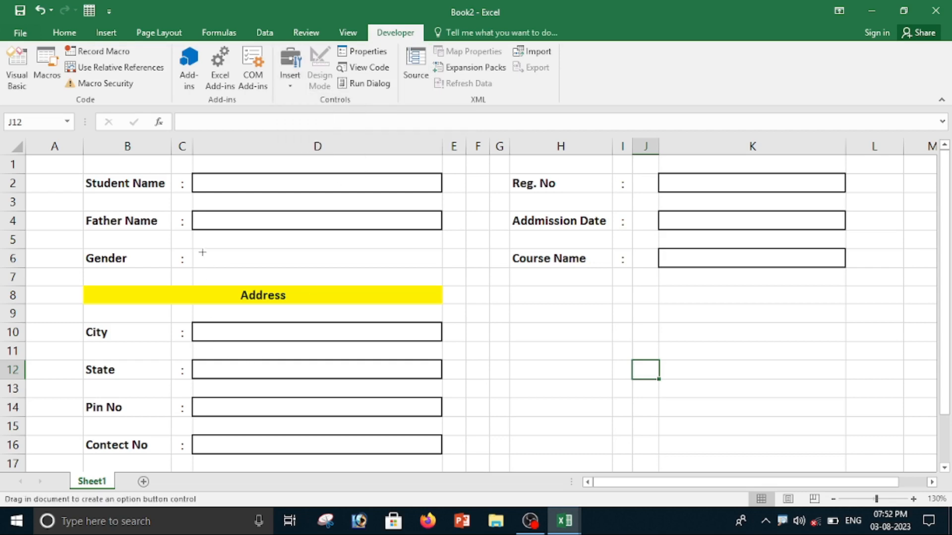
pyautogui.moveTo(198, 250); pyautogui.dragTo(315, 272)
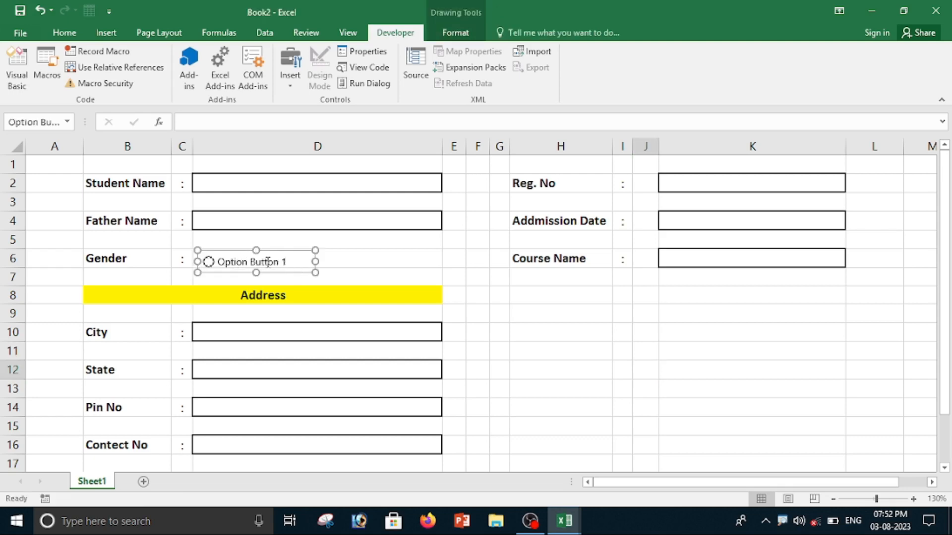
pyautogui.click(270, 261)
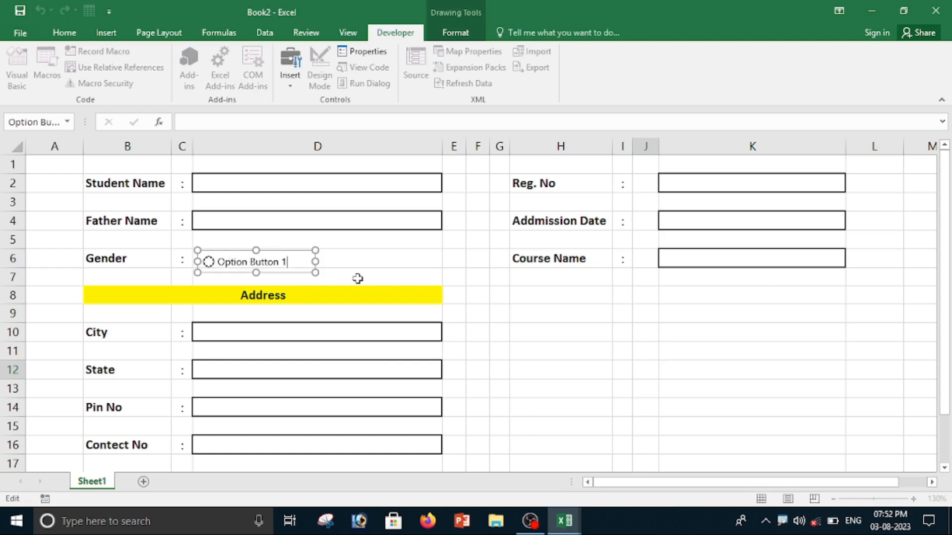
pyautogui.press('BackSpace')
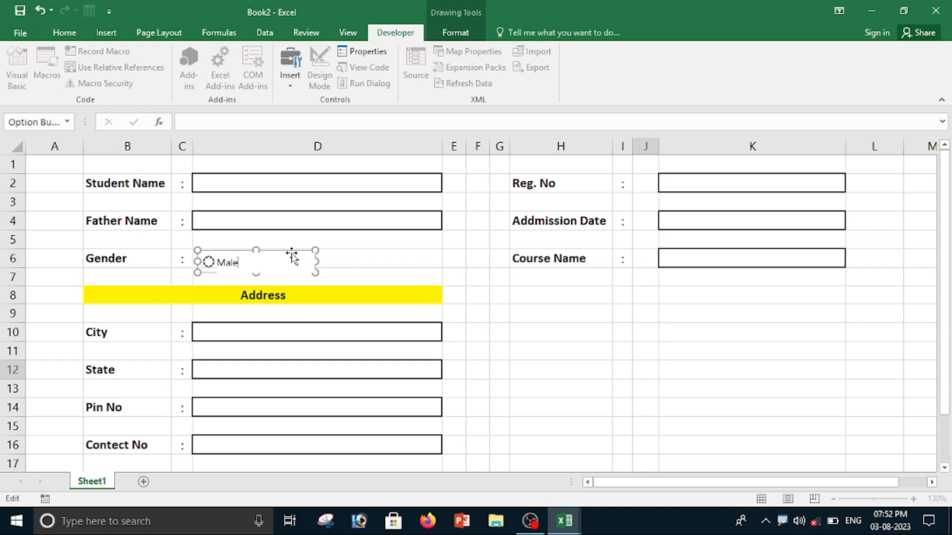
# Add a second option button to the right of Male and label it Female.
pyautogui.moveTo(292, 257); pyautogui.dragTo(411, 255)
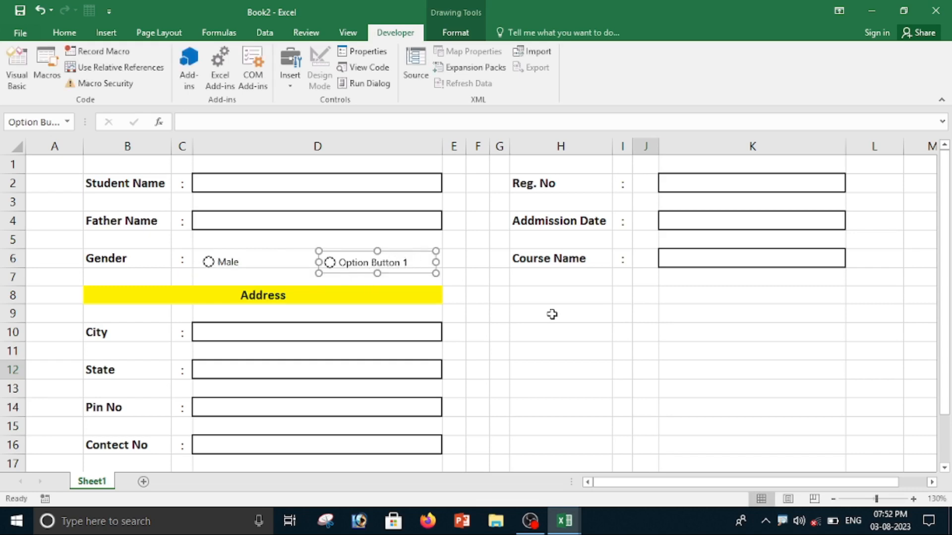
pyautogui.click(350, 263)
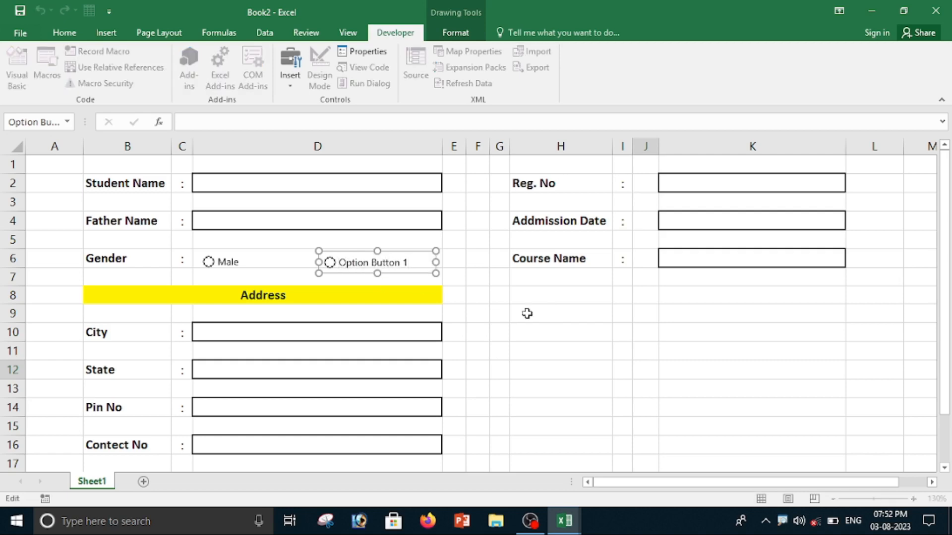
pyautogui.press('BackSpace')
pyautogui.press('BackSpace')
pyautogui.press('BackSpace')
pyautogui.press('BackSpace')
pyautogui.press('BackSpace')
pyautogui.press('BackSpace')
pyautogui.press('BackSpace')
pyautogui.press('BackSpace')
pyautogui.press('BackSpace')
pyautogui.press('BackSpace')
pyautogui.press('BackSpace')
pyautogui.press('BackSpace')
pyautogui.press('BackSpace')
pyautogui.press('BackSpace')
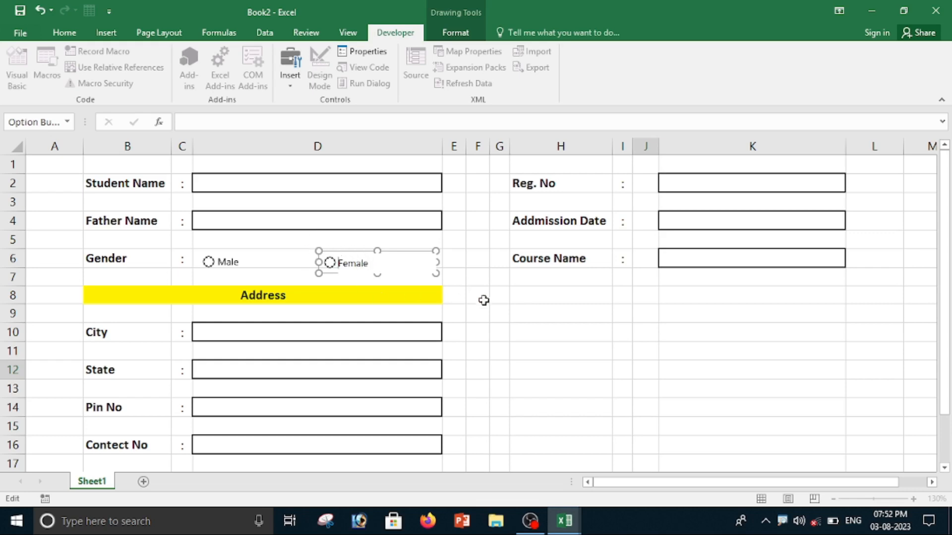
pyautogui.click(524, 348)
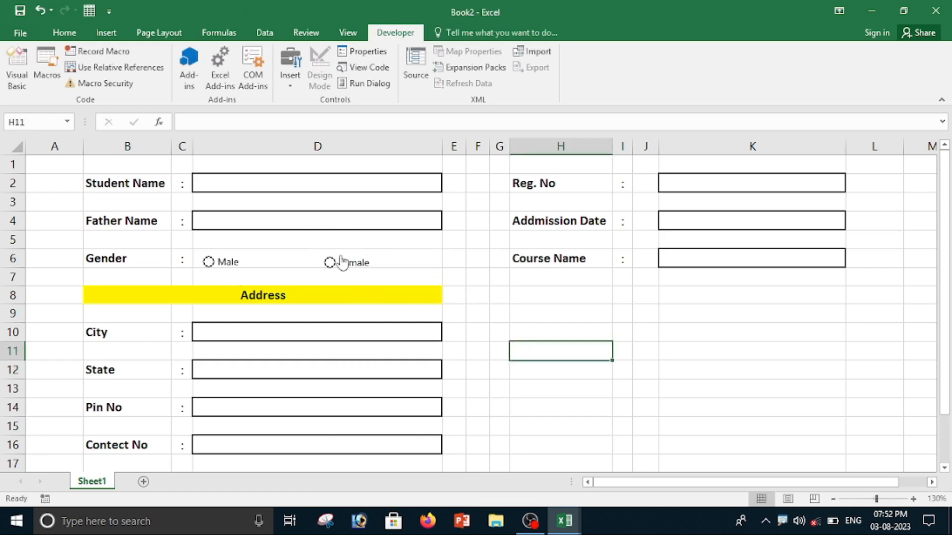
# Nudge the Male and Female option buttons so they line up within row 6.
pyautogui.keyDown('ctrl'); pyautogui.click(237, 262); pyautogui.keyUp('ctrl')
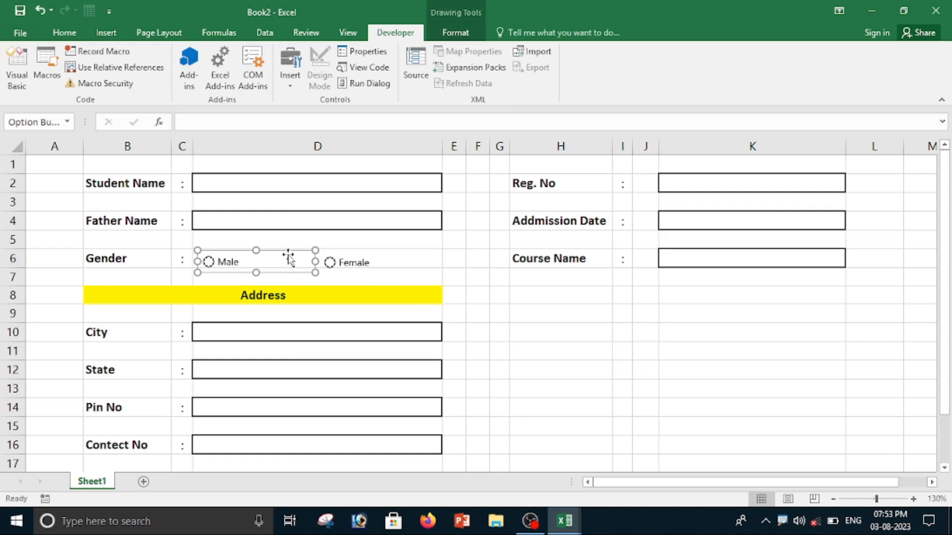
pyautogui.moveTo(288, 257); pyautogui.dragTo(288, 253)
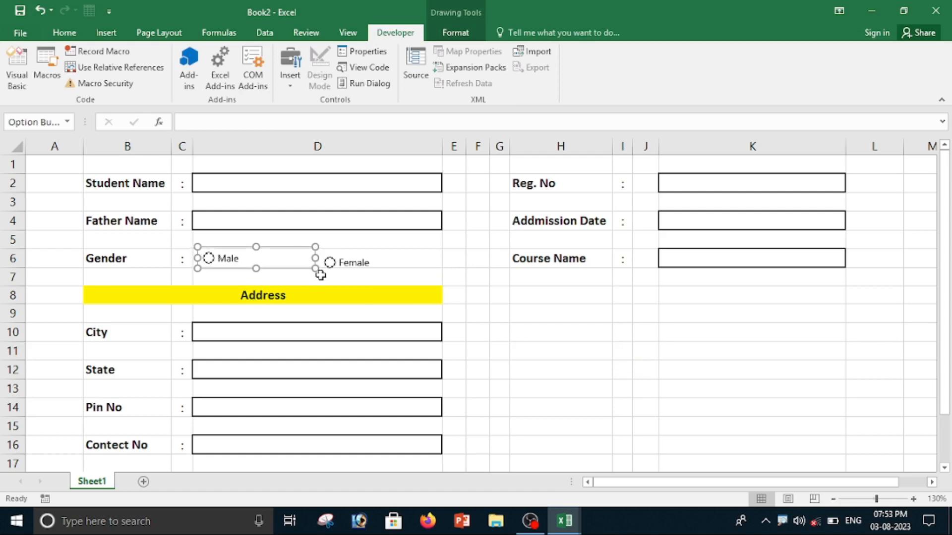
pyautogui.keyDown('ctrl'); pyautogui.click(358, 270); pyautogui.keyUp('ctrl')
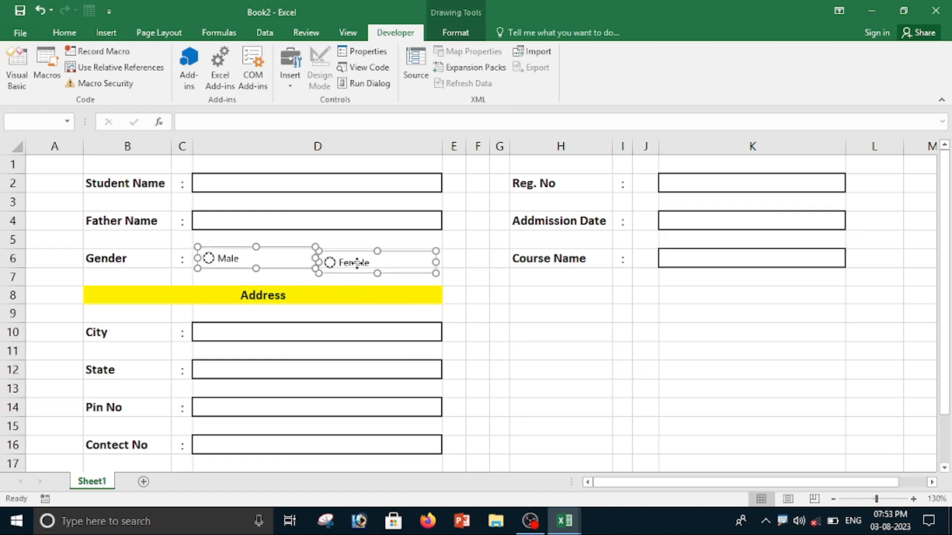
pyautogui.click(506, 300)
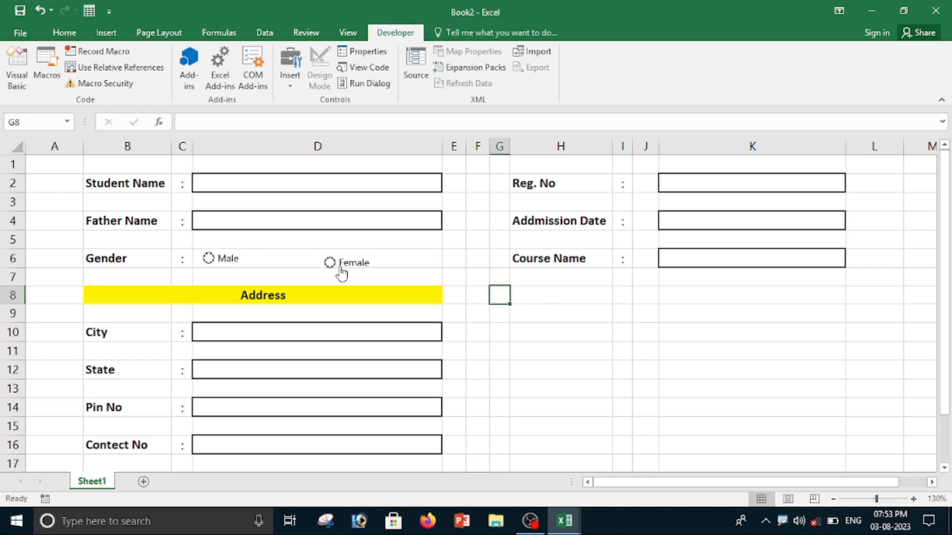
pyautogui.keyDown('ctrl'); pyautogui.click(367, 266); pyautogui.keyUp('ctrl')
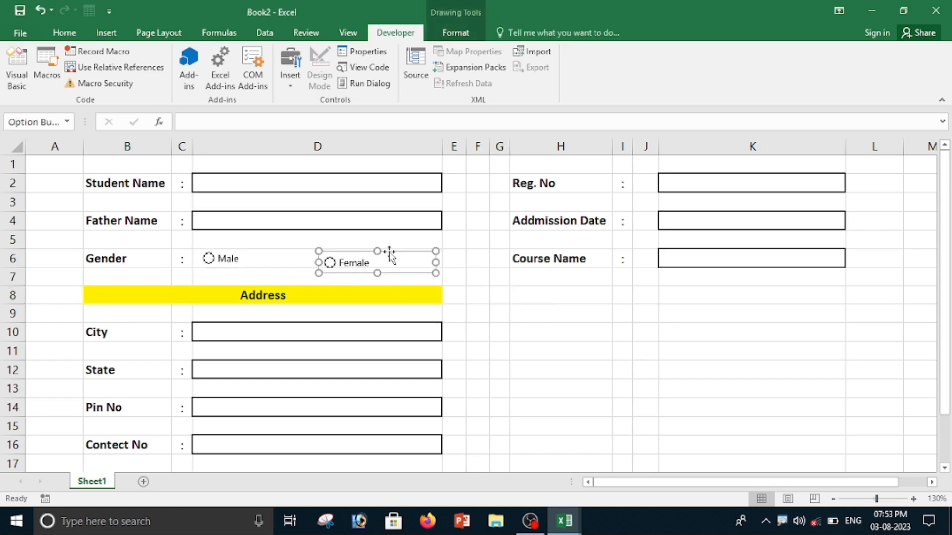
pyautogui.press('Up')
pyautogui.press('Up')
pyautogui.press('Up')
pyautogui.press('Up')
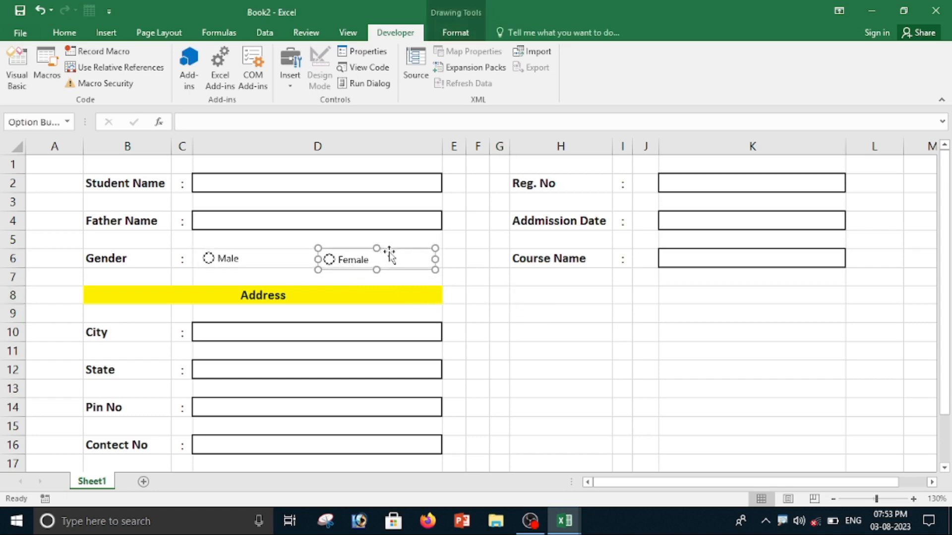
pyautogui.press('Left')
pyautogui.press('Left')
pyautogui.press('Left')
pyautogui.press('Left')
pyautogui.press('Left')
pyautogui.press('Left')
pyautogui.press('Left')
pyautogui.press('Left')
pyautogui.press('Left')
pyautogui.press('Left')
pyautogui.press('Left')
pyautogui.press('Left')
pyautogui.press('Left')
pyautogui.press('Left')
pyautogui.press('Left')
pyautogui.press('Left')
pyautogui.press('Left')
pyautogui.press('Left')
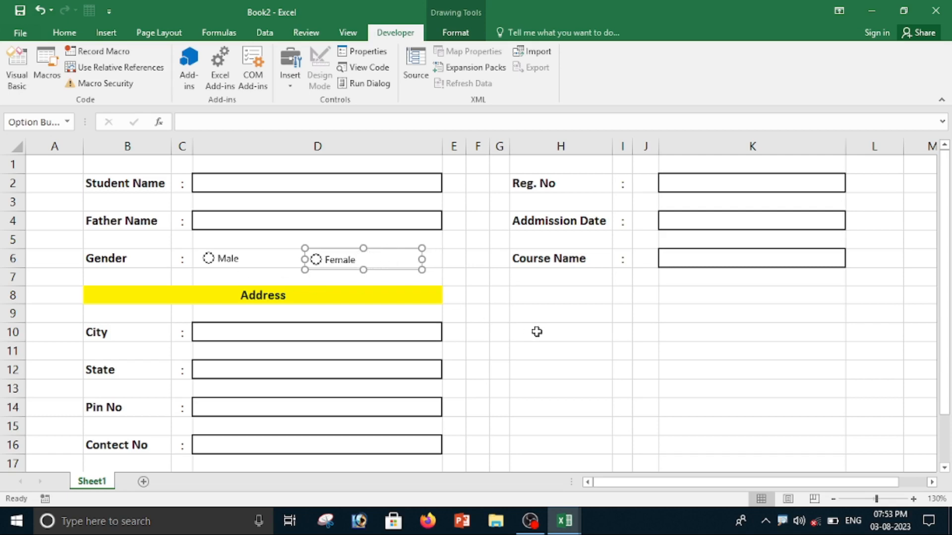
pyautogui.click(574, 333)
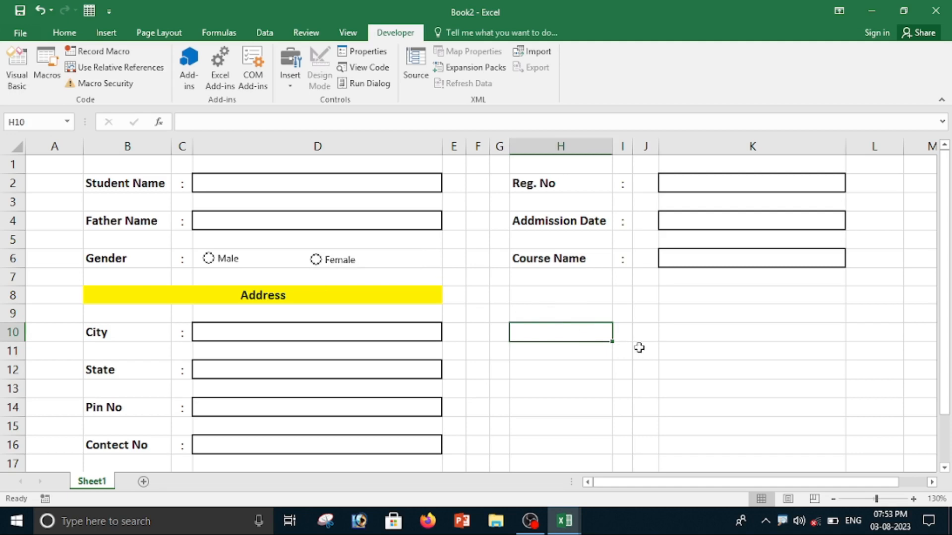
# Draw a Form Controls check box in the H9 area and label it Terms and Conditions.
pyautogui.click(709, 366)
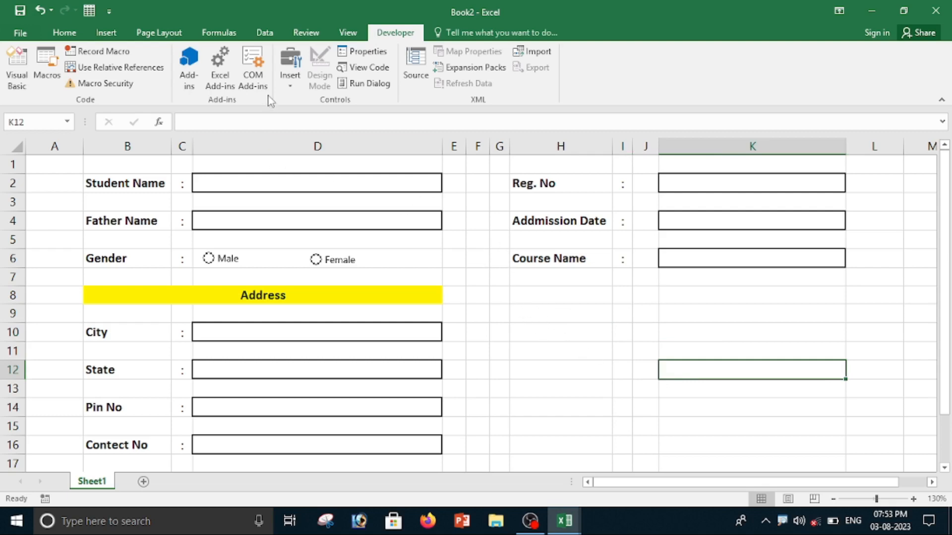
pyautogui.click(290, 82)
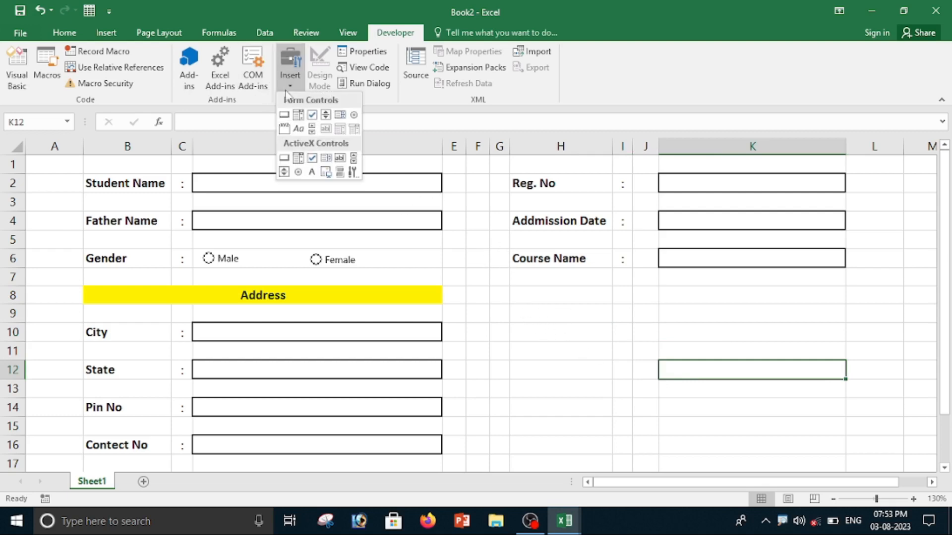
pyautogui.click(312, 115)
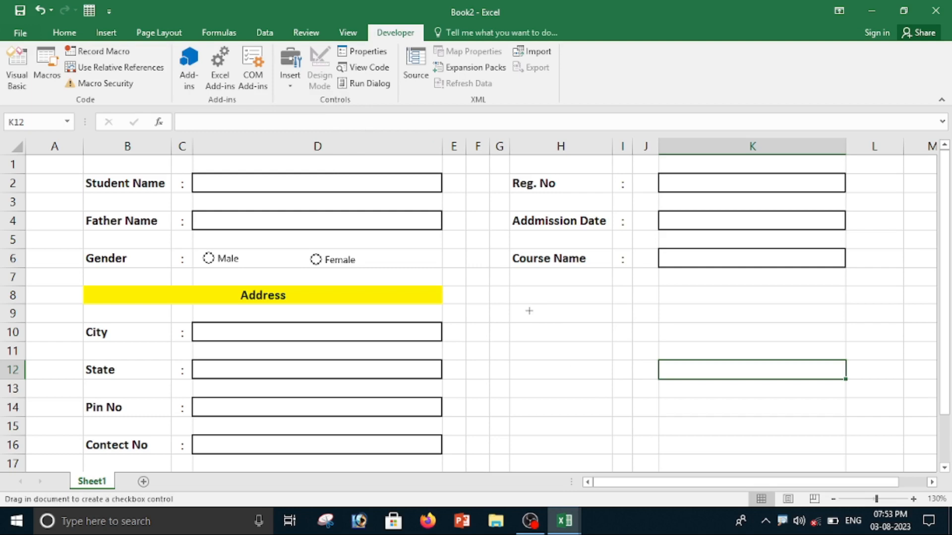
pyautogui.moveTo(532, 311)
pyautogui.mouseDown()
pyautogui.moveTo(669, 332)
pyautogui.moveTo(735, 327)
pyautogui.mouseUp()
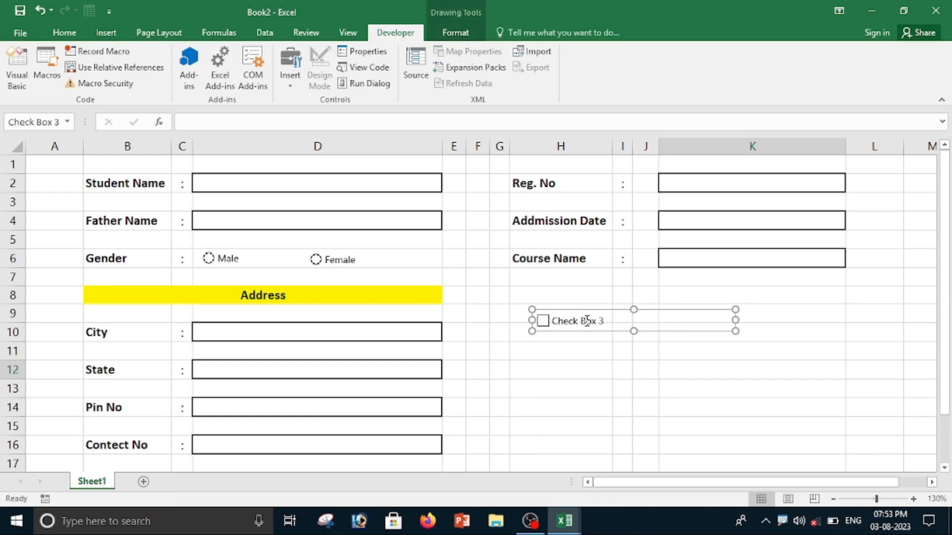
pyautogui.click(587, 321)
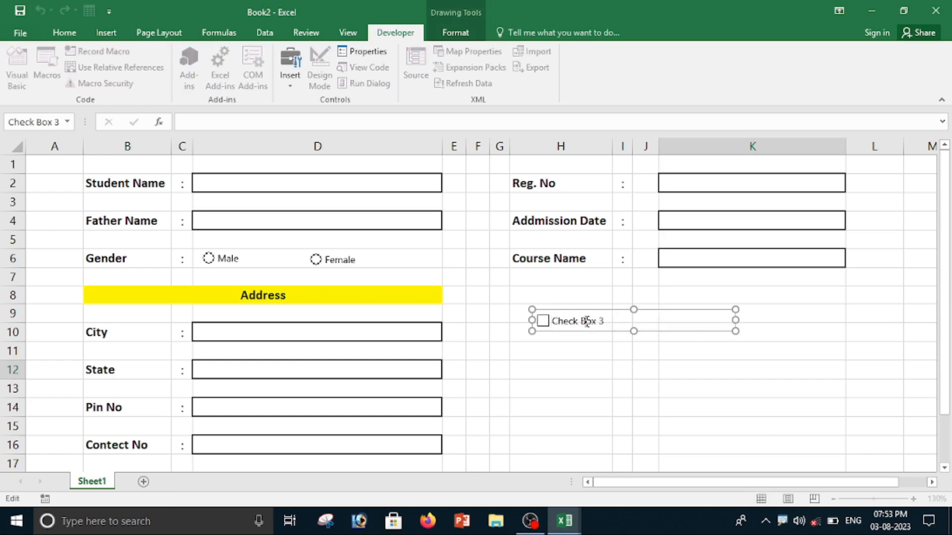
pyautogui.press('BackSpace')
pyautogui.press('BackSpace')
pyautogui.press('BackSpace')
pyautogui.press('BackSpace')
pyautogui.press('BackSpace')
pyautogui.press('BackSpace')
pyautogui.press('BackSpace')
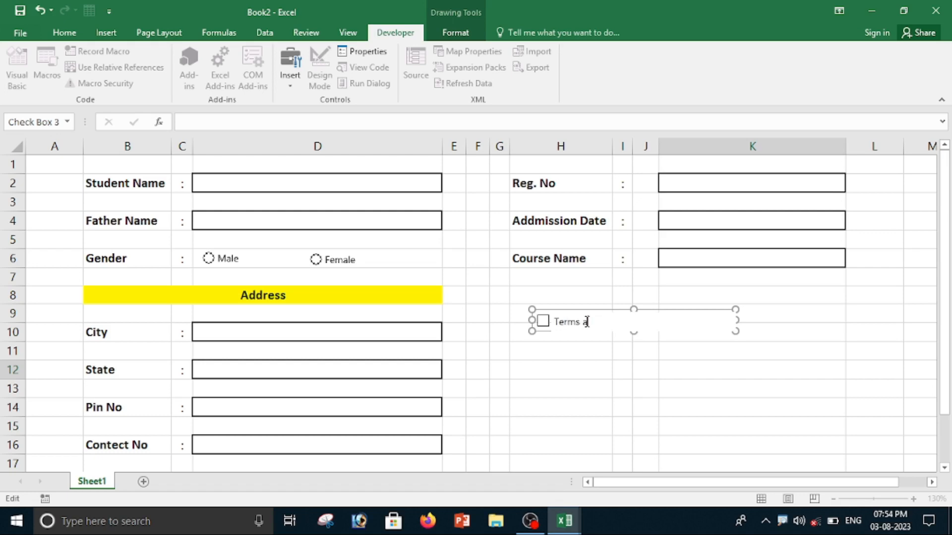
pyautogui.write('Terms and Conditions')
pyautogui.click(619, 347)
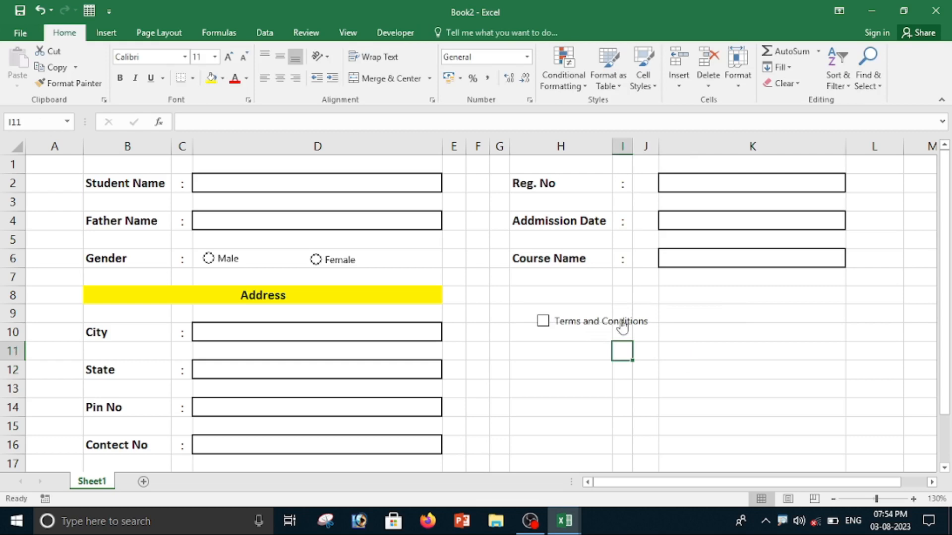
# Move the Terms and Conditions check box slightly up into row 9.
pyautogui.keyDown('ctrl'); pyautogui.click(632, 323); pyautogui.keyUp('ctrl')
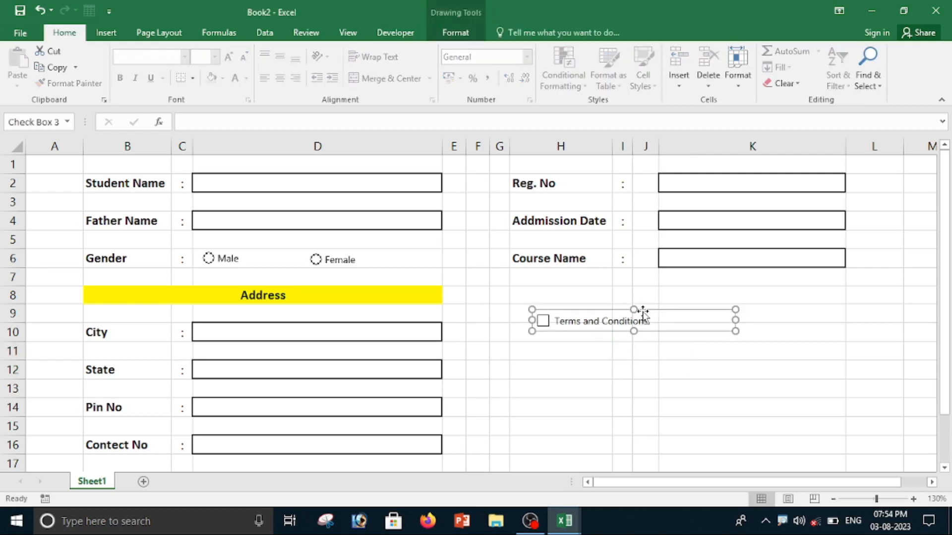
pyautogui.moveTo(637, 312); pyautogui.dragTo(631, 302)
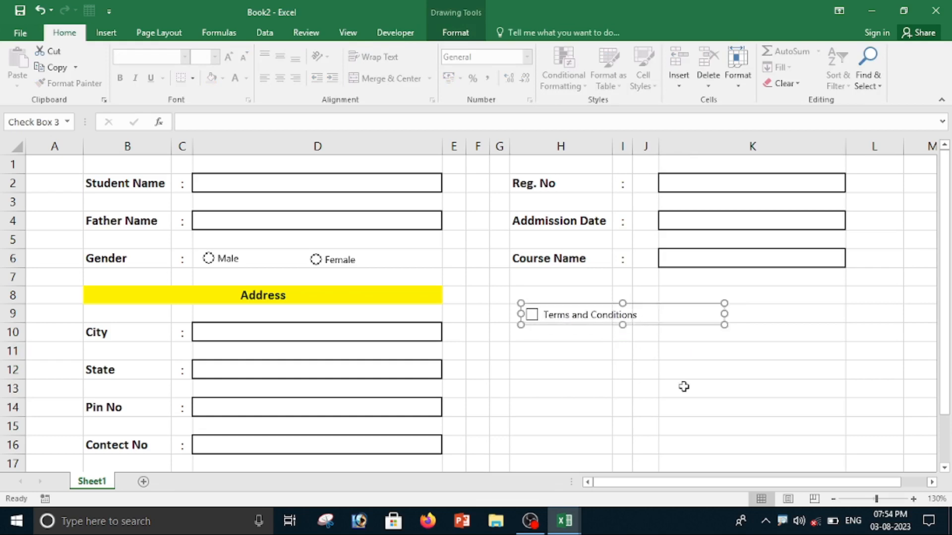
pyautogui.click(682, 402)
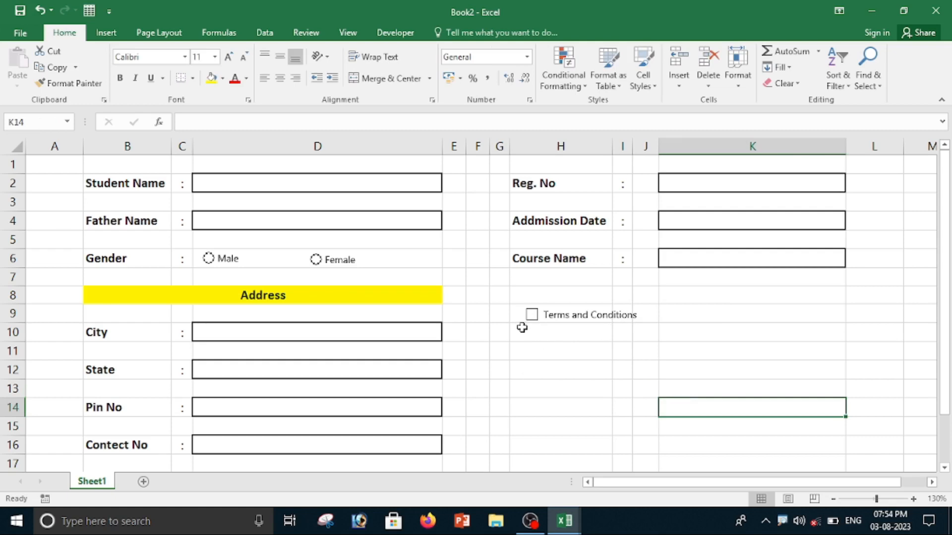
# Merge and centre cells H10 to K11 below the check box.
pyautogui.moveTo(527, 331); pyautogui.dragTo(675, 372)
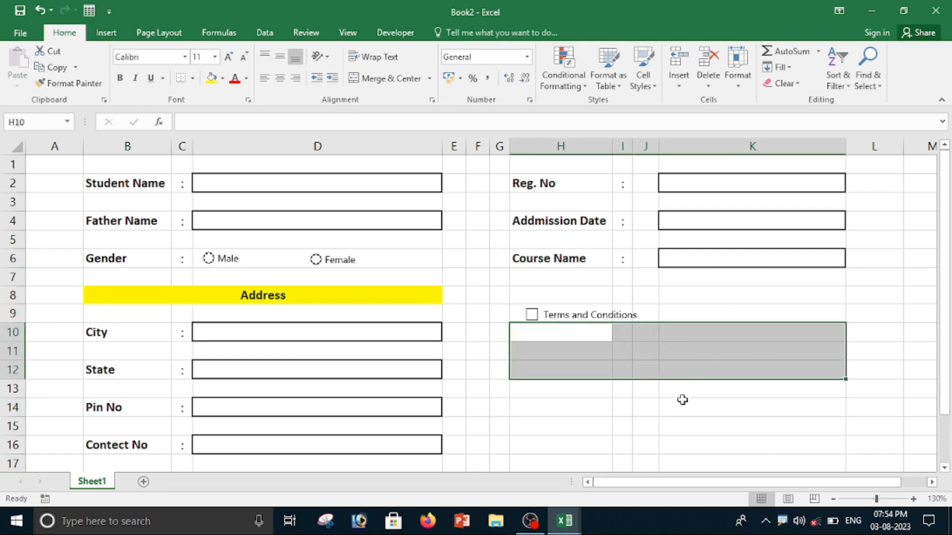
pyautogui.click(647, 386)
pyautogui.moveTo(549, 333); pyautogui.dragTo(691, 349)
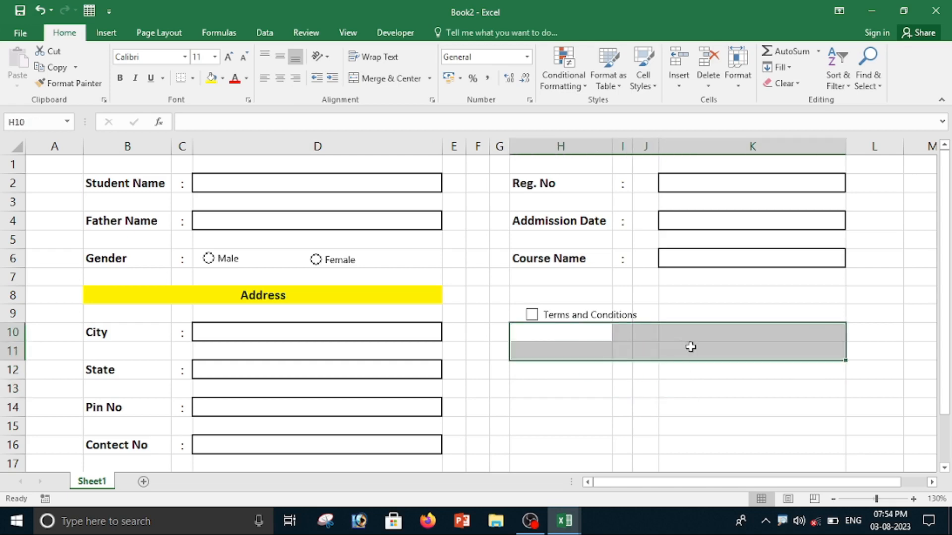
pyautogui.click(386, 81)
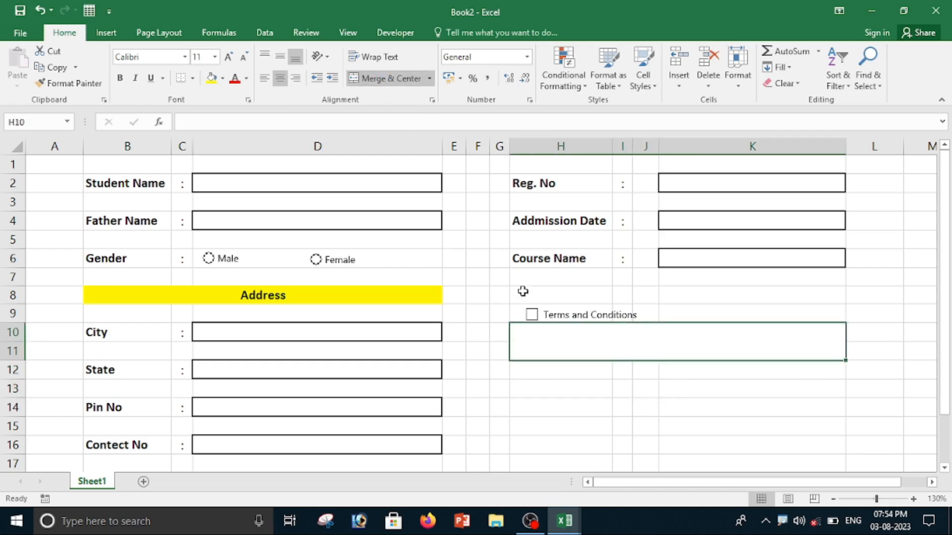
# Enter the note "Fees of any Course is not refudable. The Resitration fee will not be added to the fee" in the merged cell.
pyautogui.doubleClick(554, 335)
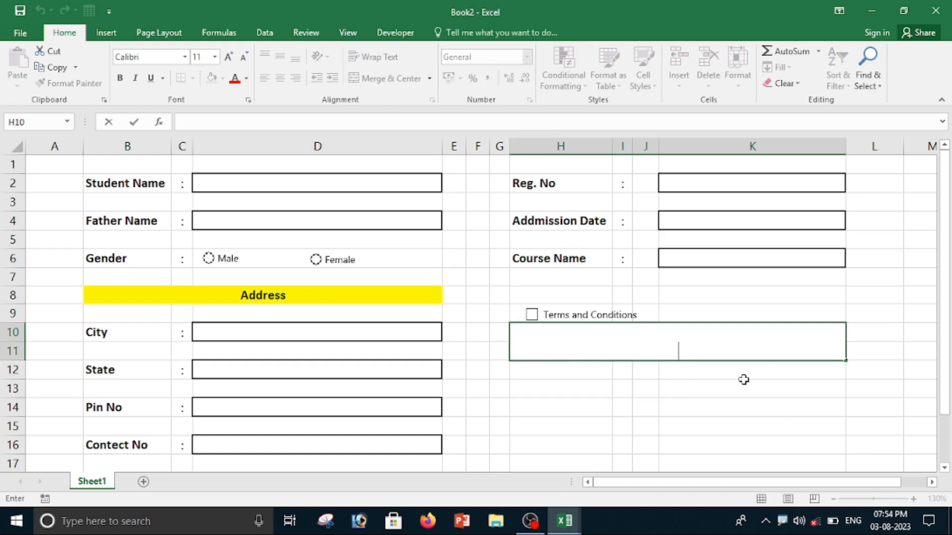
pyautogui.write('Fees of any Cours')
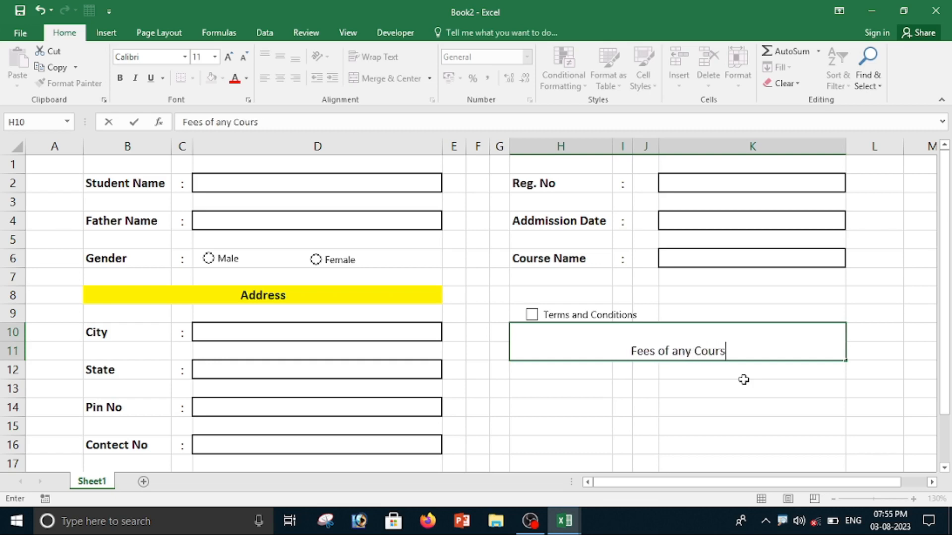
pyautogui.write('e is not refudable. The ')
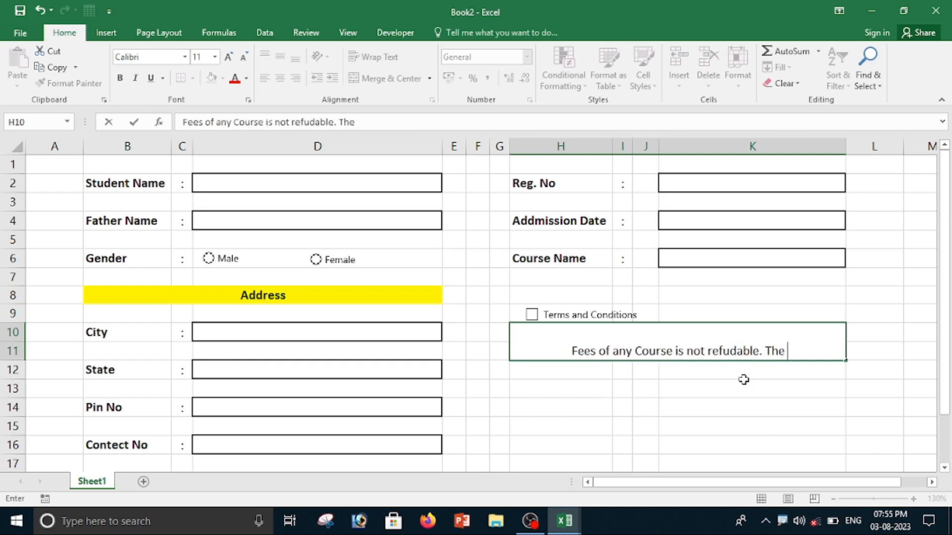
pyautogui.write('Resitration fee will')
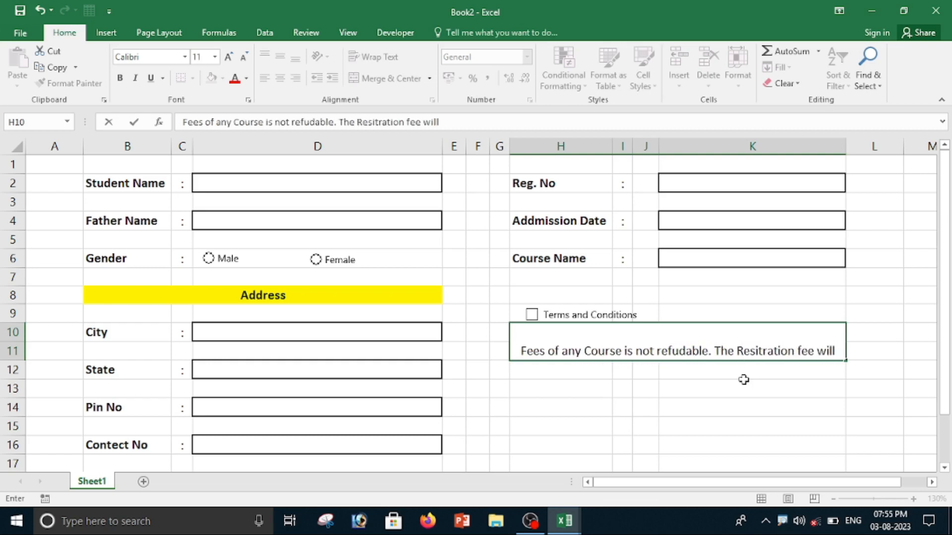
pyautogui.write('  not be added to the fee')
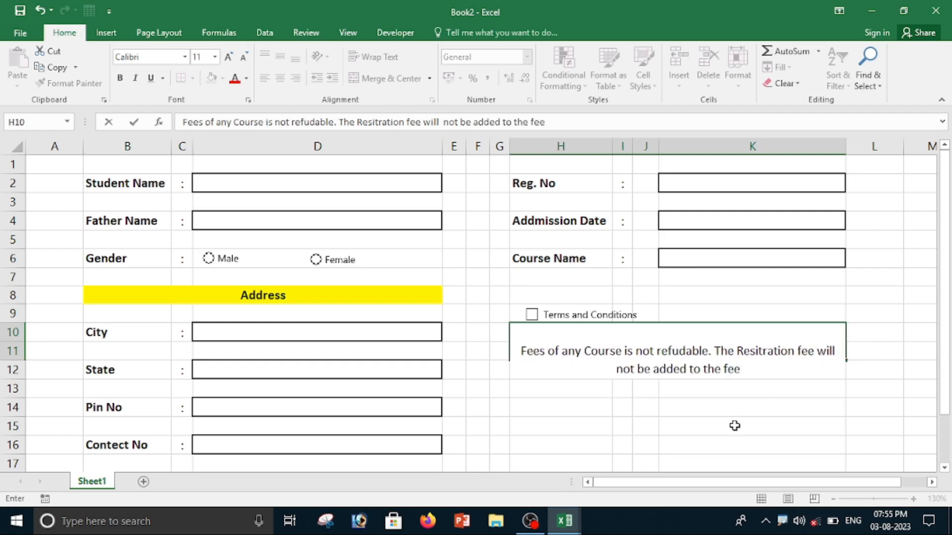
pyautogui.hotkey('ctrl', 'Return')
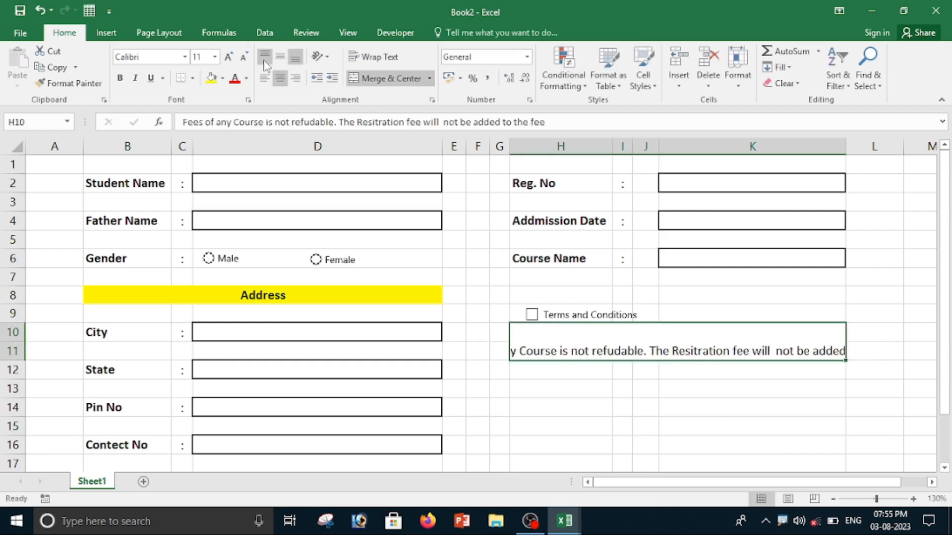
# Middle-align, wrap and left-align the fee note text in the merged cell.
pyautogui.click(280, 57)
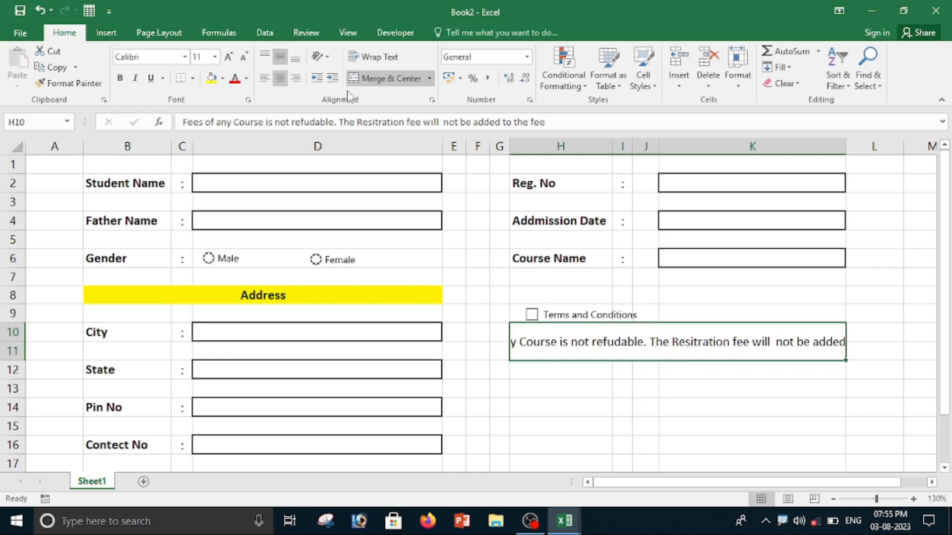
pyautogui.click(382, 57)
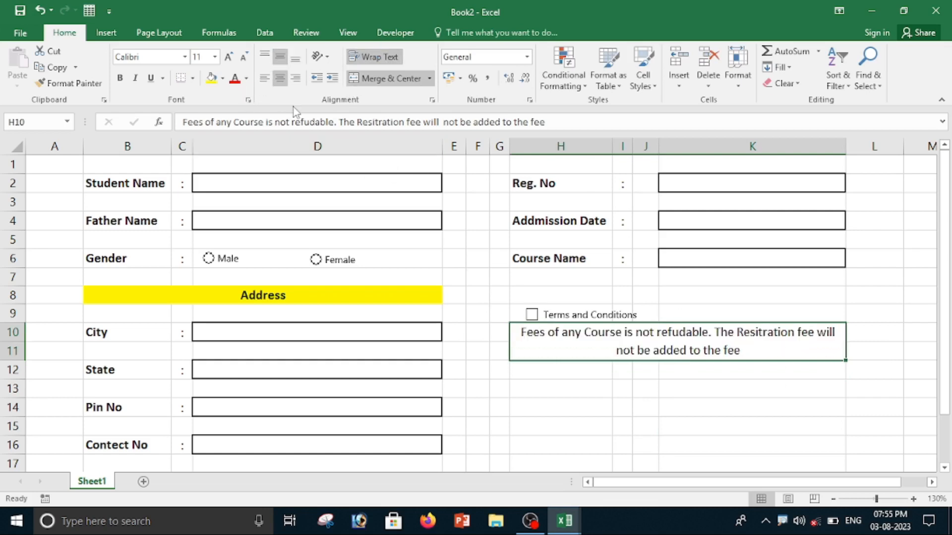
pyautogui.click(265, 78)
pyautogui.click(637, 407)
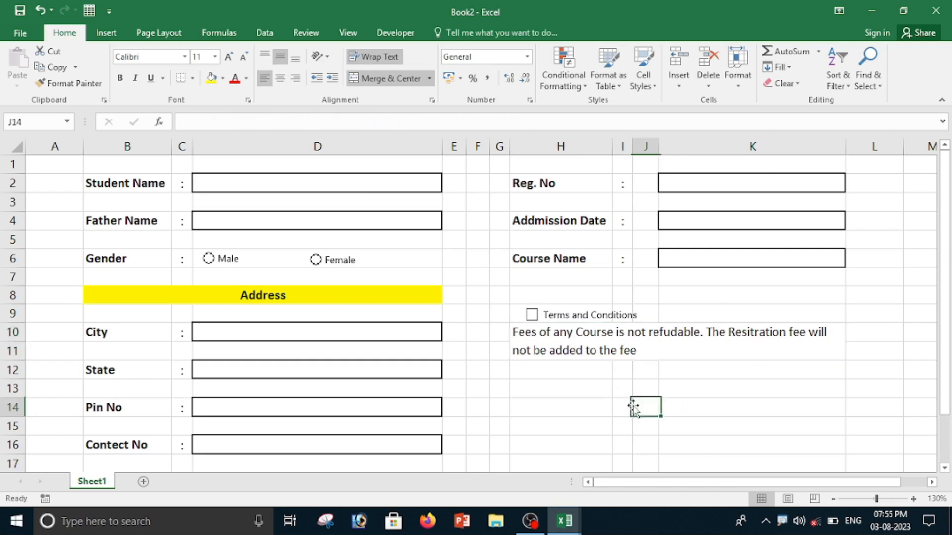
# Test the check box by ticking and unticking it, then nudge it slightly left to line up with the note.
pyautogui.click(531, 315)
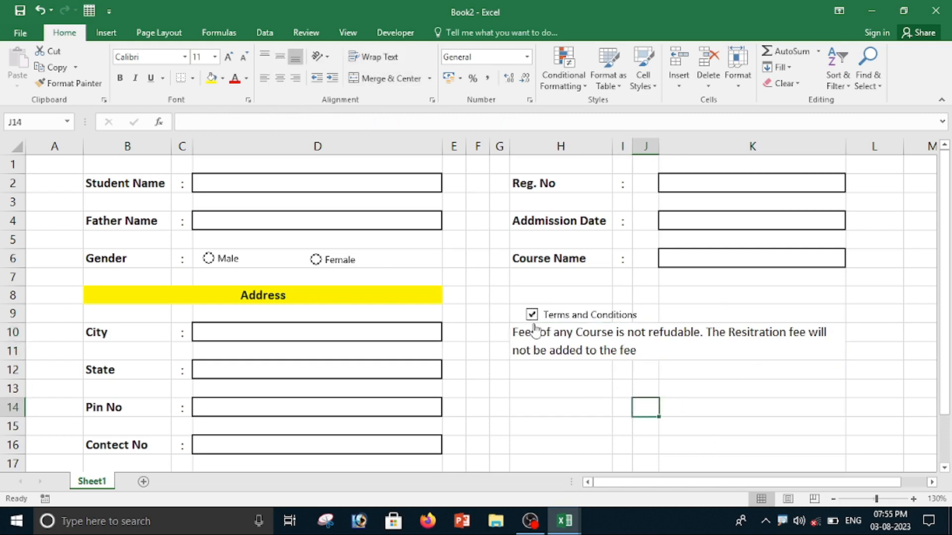
pyautogui.click(532, 317)
pyautogui.click(573, 317)
pyautogui.keyDown('ctrl'); pyautogui.click(592, 314); pyautogui.keyUp('ctrl')
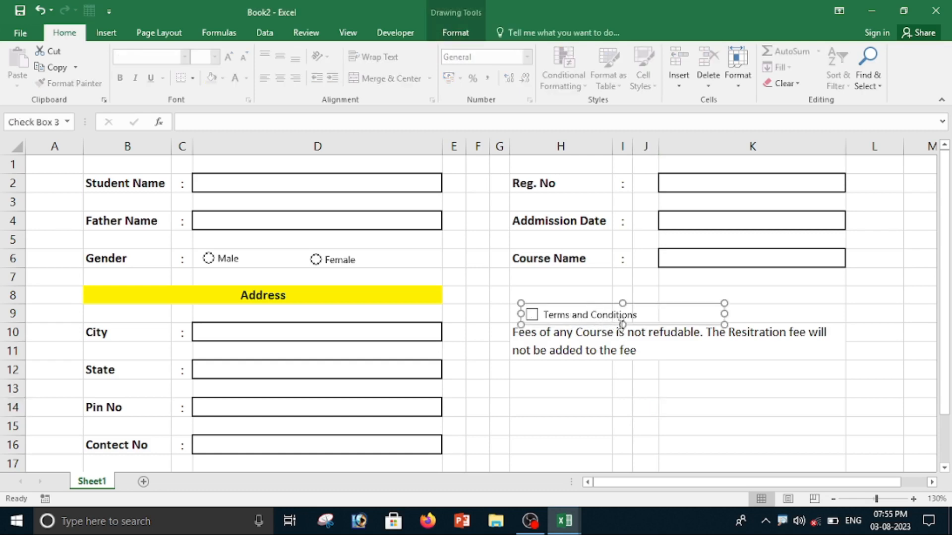
pyautogui.press('Left')
pyautogui.press('Left')
pyautogui.press('Left')
pyautogui.press('Left')
pyautogui.press('Left')
pyautogui.press('Left')
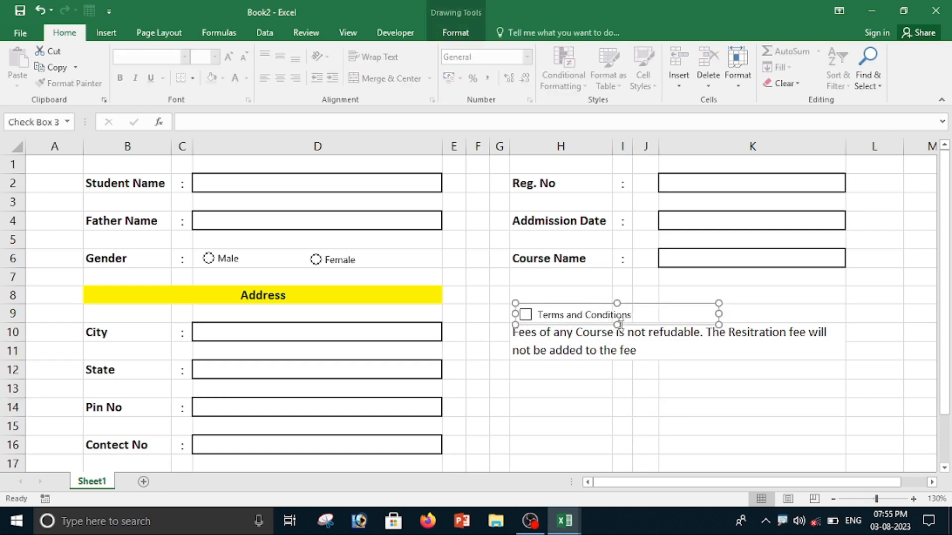
pyautogui.click(644, 407)
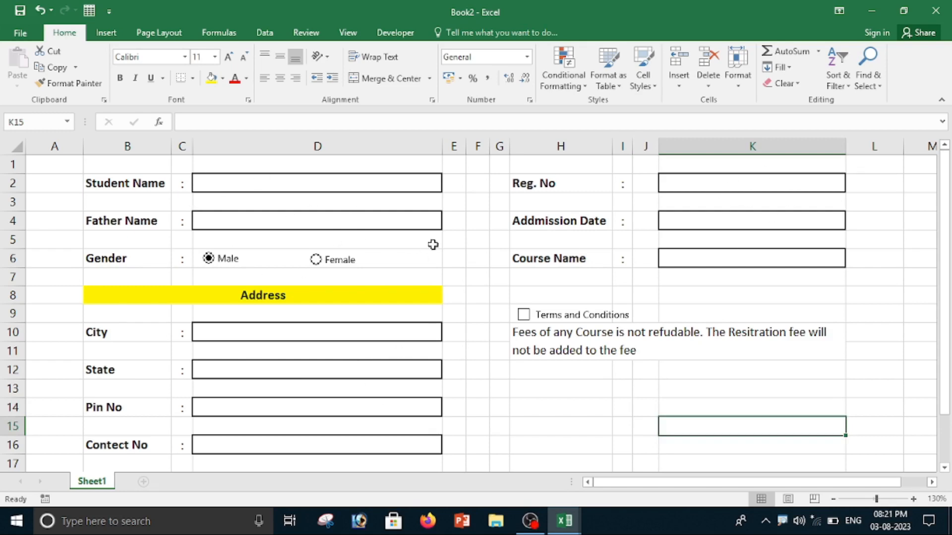
# Select all nine input cells and start a new conditional formatting rule that formats only cells that contain certain values.
pyautogui.click(304, 187)
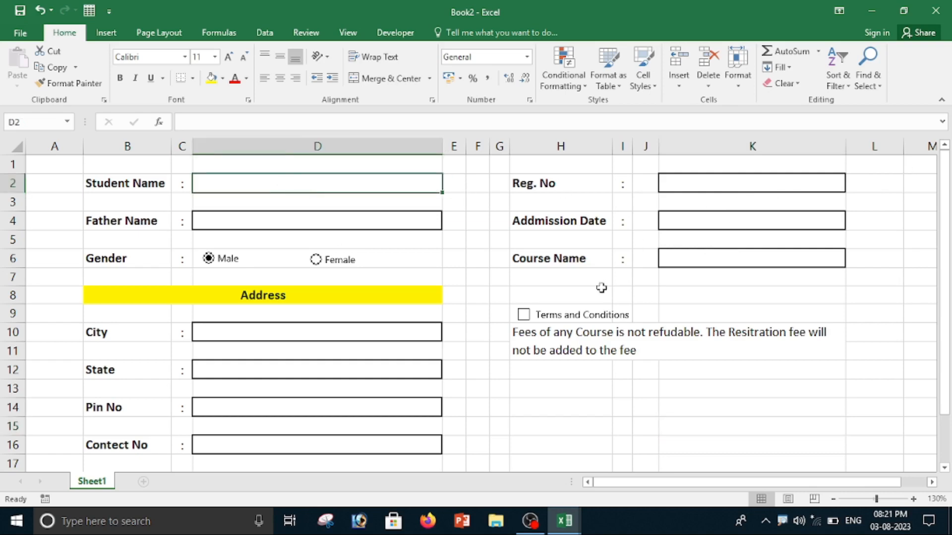
pyautogui.click(297, 222)
pyautogui.click(288, 329)
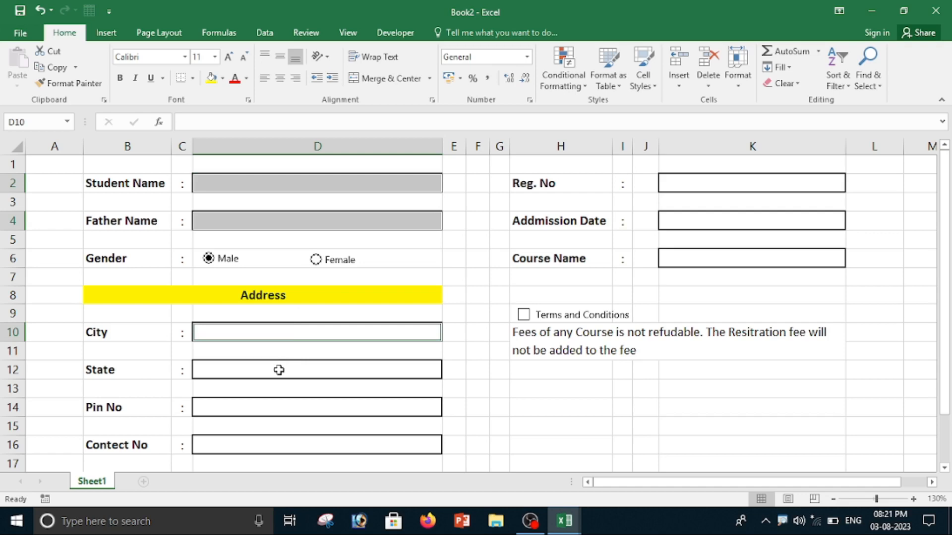
pyautogui.click(260, 374)
pyautogui.click(258, 412)
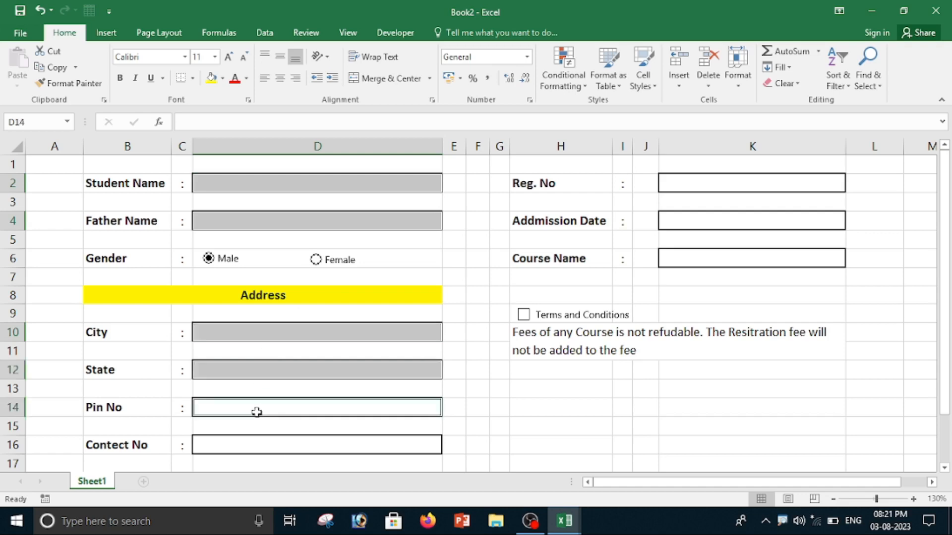
pyautogui.click(258, 446)
pyautogui.click(718, 262)
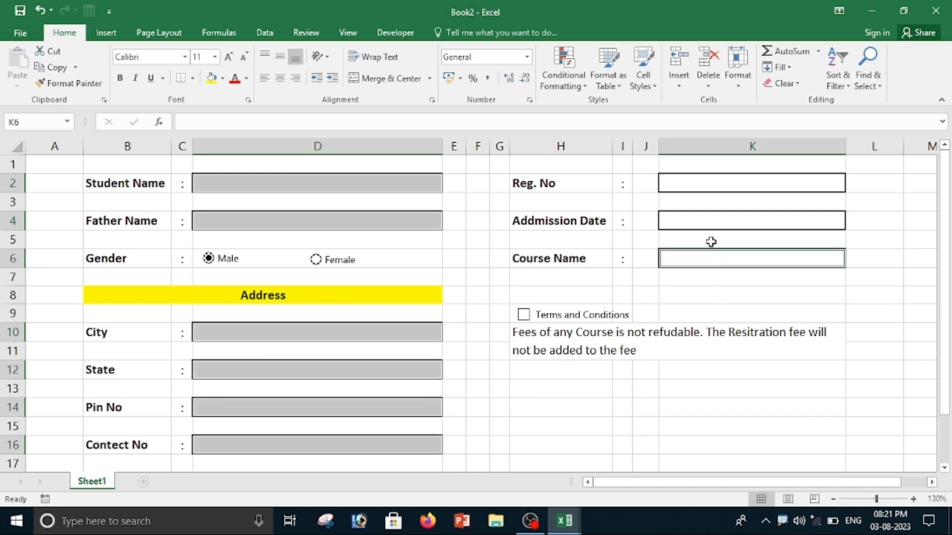
pyautogui.click(704, 221)
pyautogui.click(695, 181)
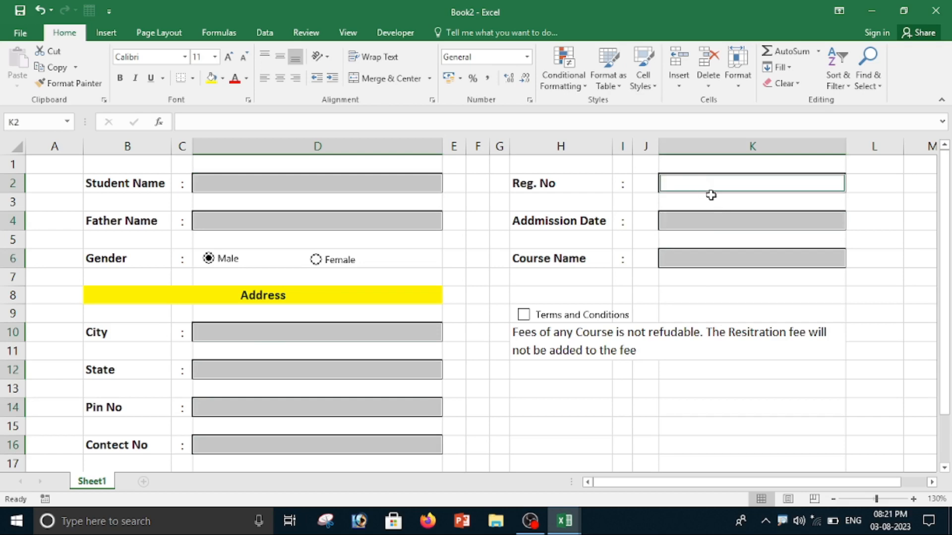
pyautogui.keyDown('ctrl'); pyautogui.click(707, 183); pyautogui.keyUp('ctrl')
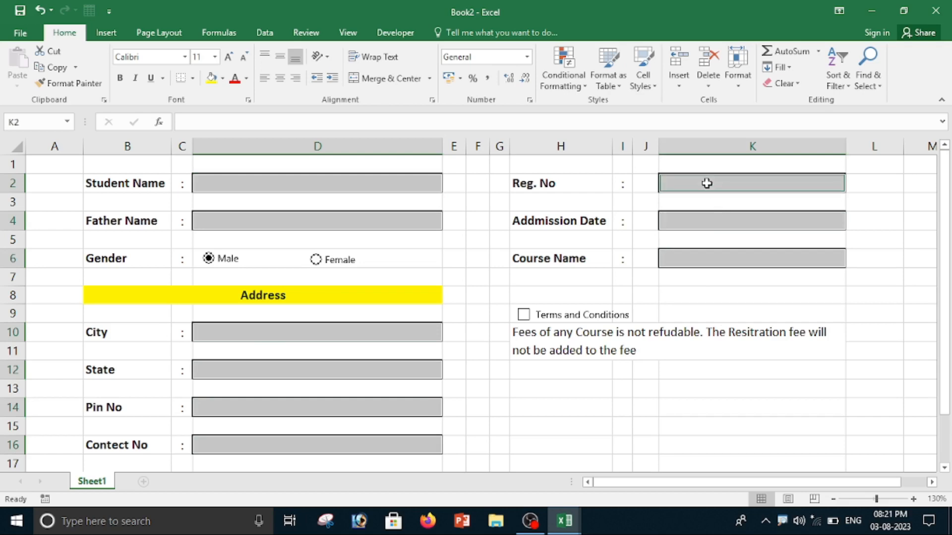
pyautogui.click(573, 87)
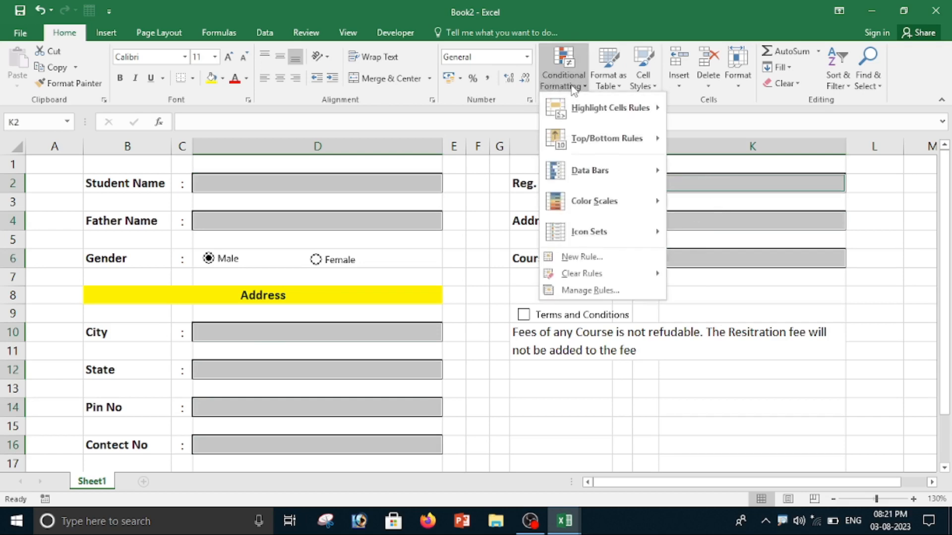
pyautogui.click(587, 257)
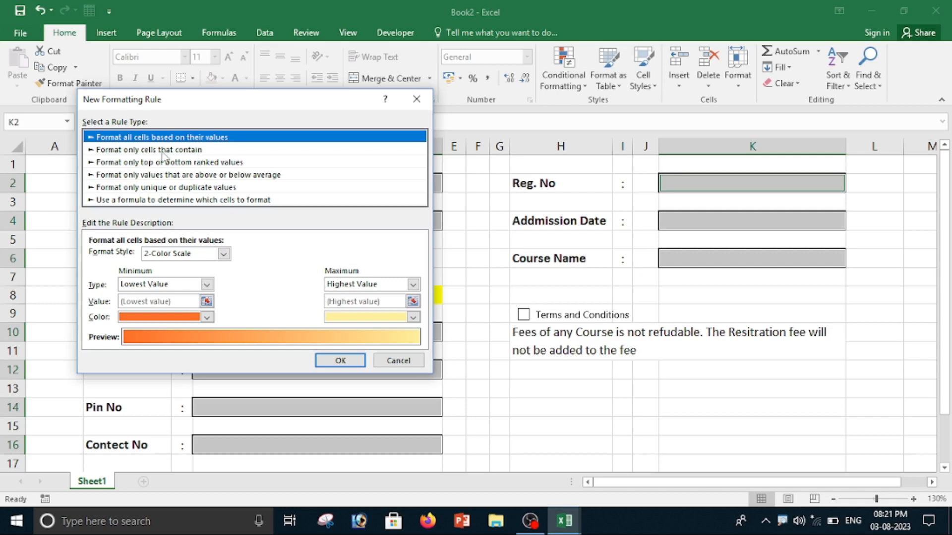
pyautogui.click(187, 150)
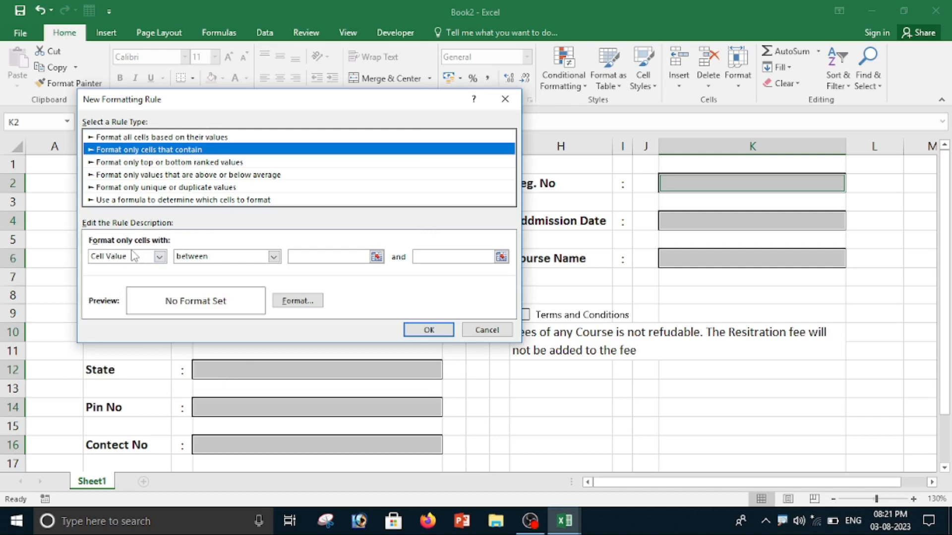
# Set the rule to format Blanks with a gray fill and apply it.
pyautogui.click(161, 257)
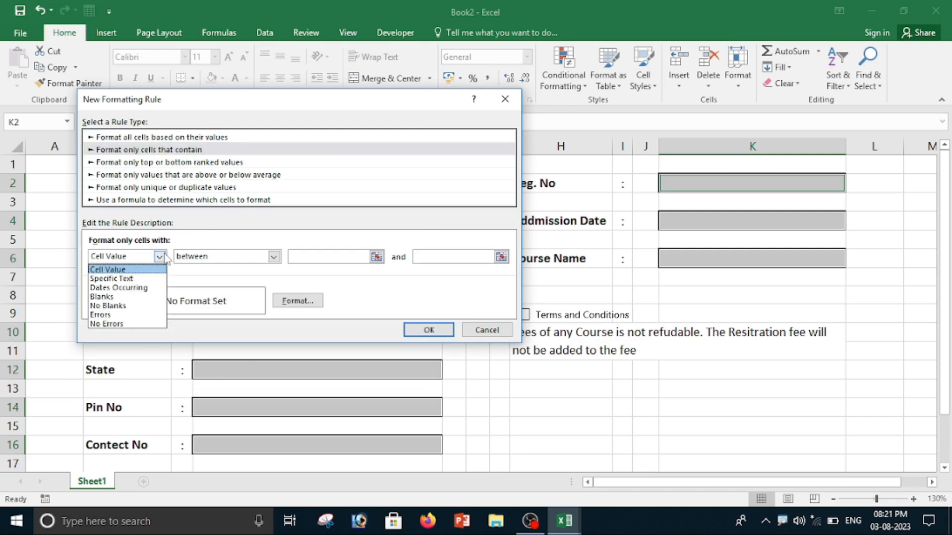
pyautogui.click(123, 297)
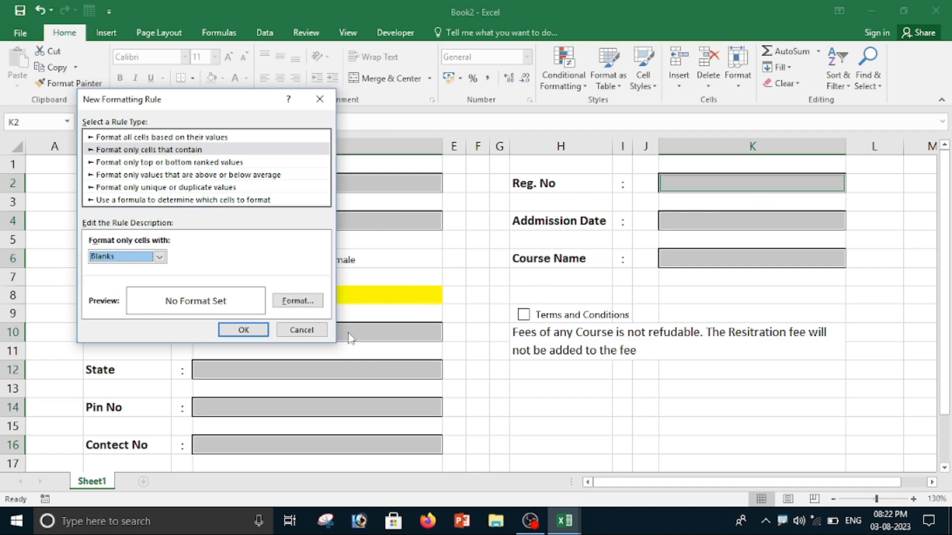
pyautogui.click(308, 303)
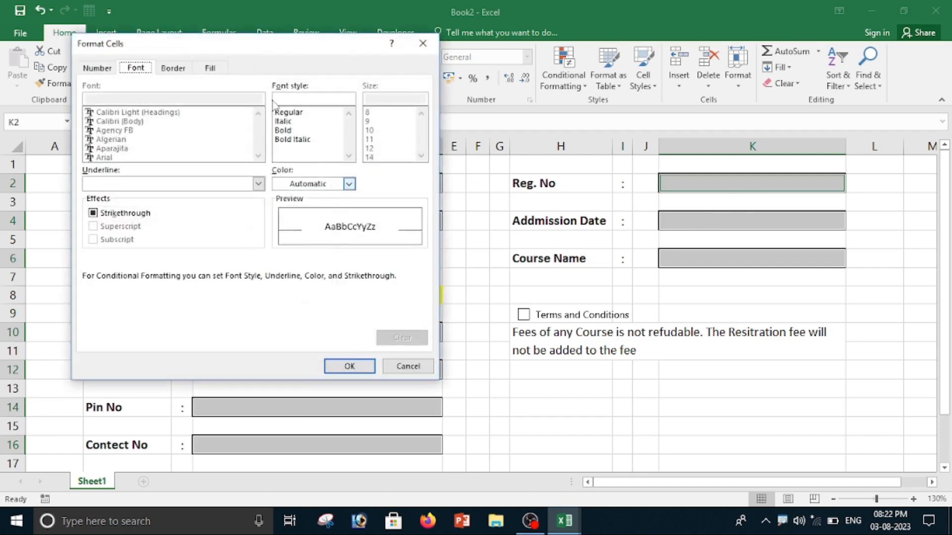
pyautogui.click(213, 69)
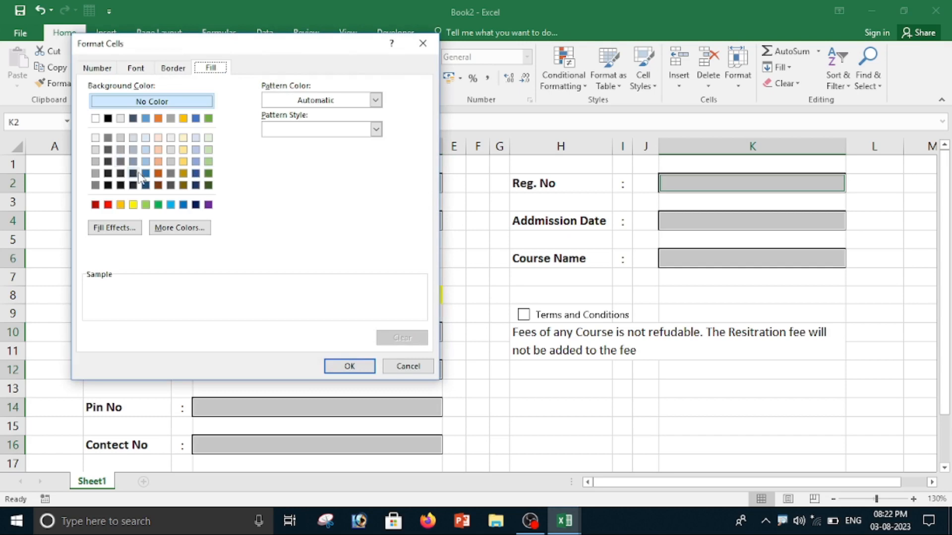
pyautogui.click(120, 150)
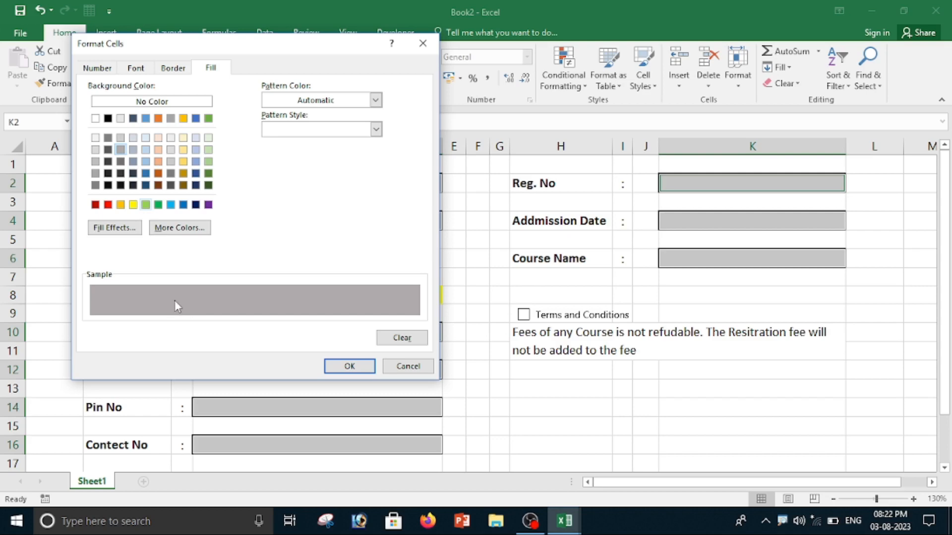
pyautogui.click(350, 366)
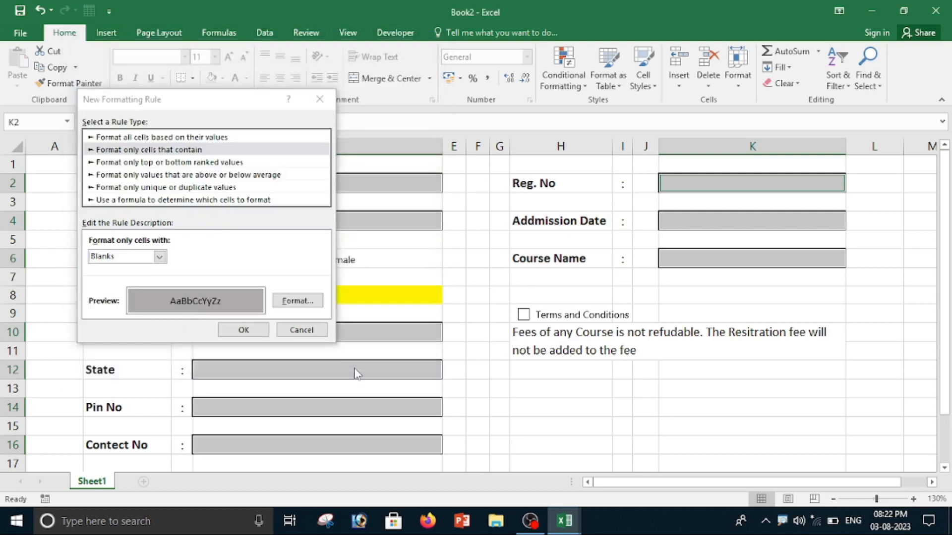
pyautogui.click(241, 330)
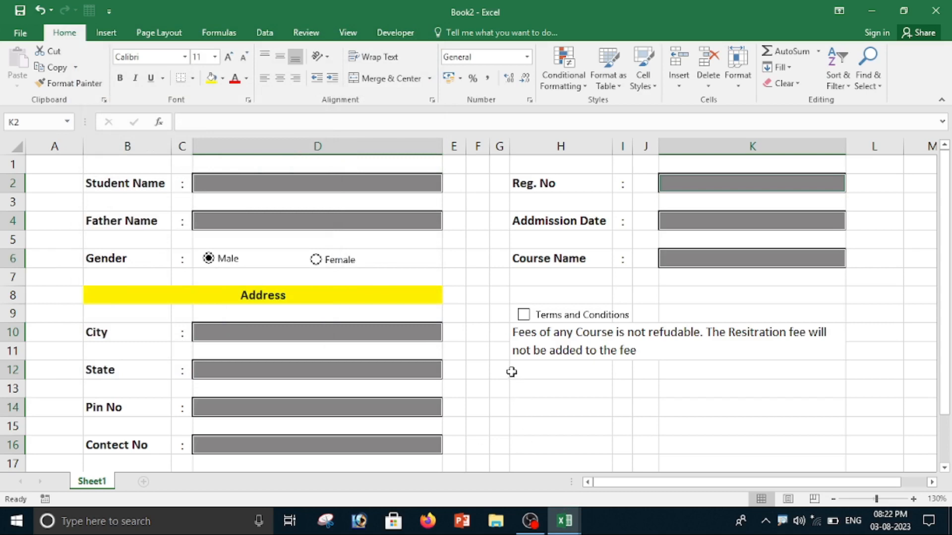
# Test the blank-cell highlight by entering sample text in Student Name and Father Name, then delete both entries.
pyautogui.click(511, 373)
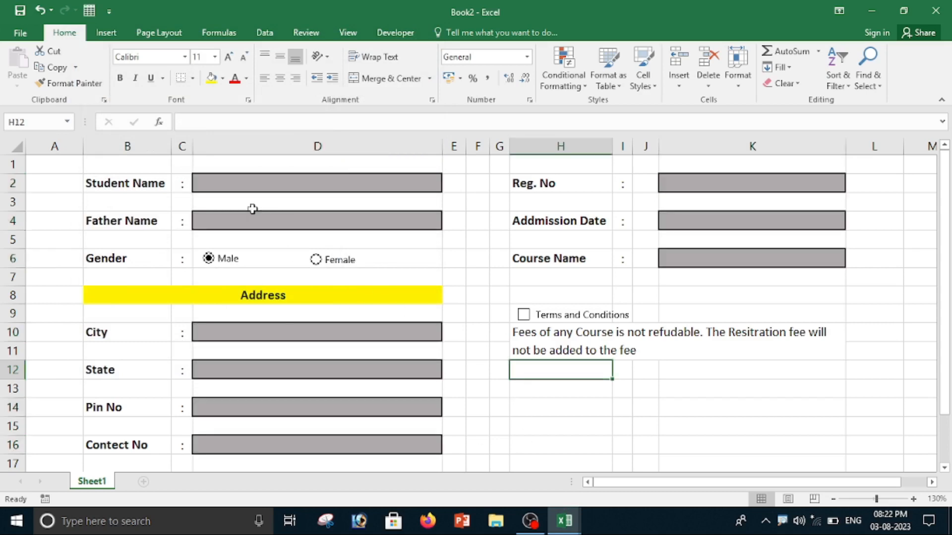
pyautogui.click(298, 180)
pyautogui.write('bvcxv')
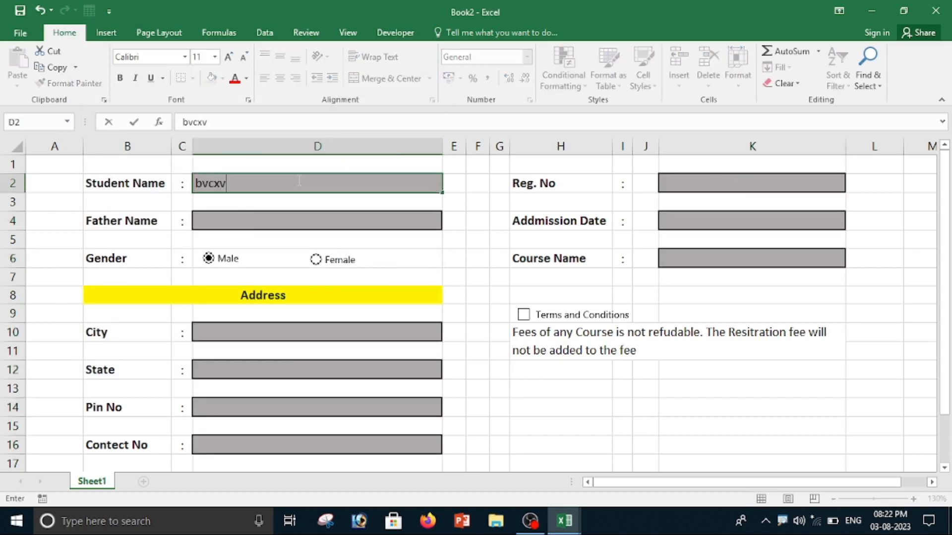
pyautogui.press('Return')
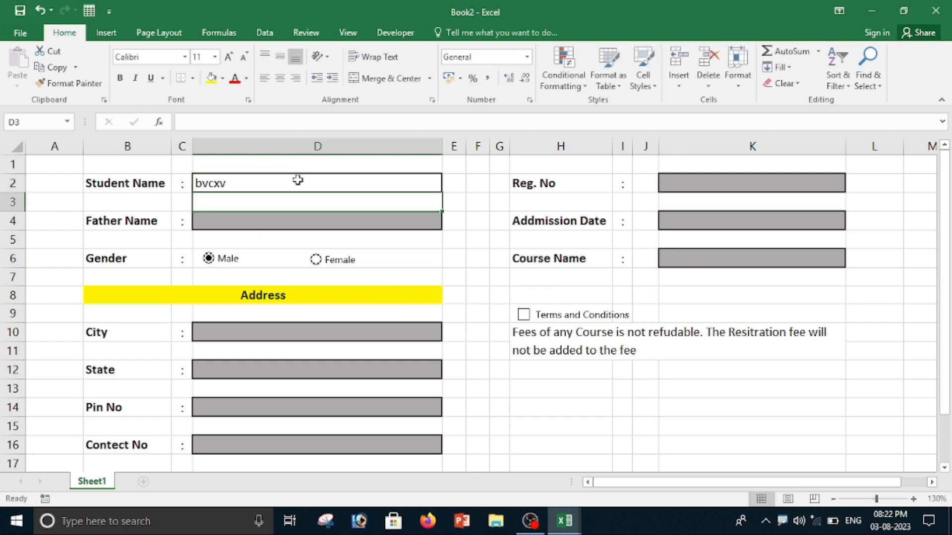
pyautogui.click(261, 221)
pyautogui.write('vcvcx')
pyautogui.click(491, 394)
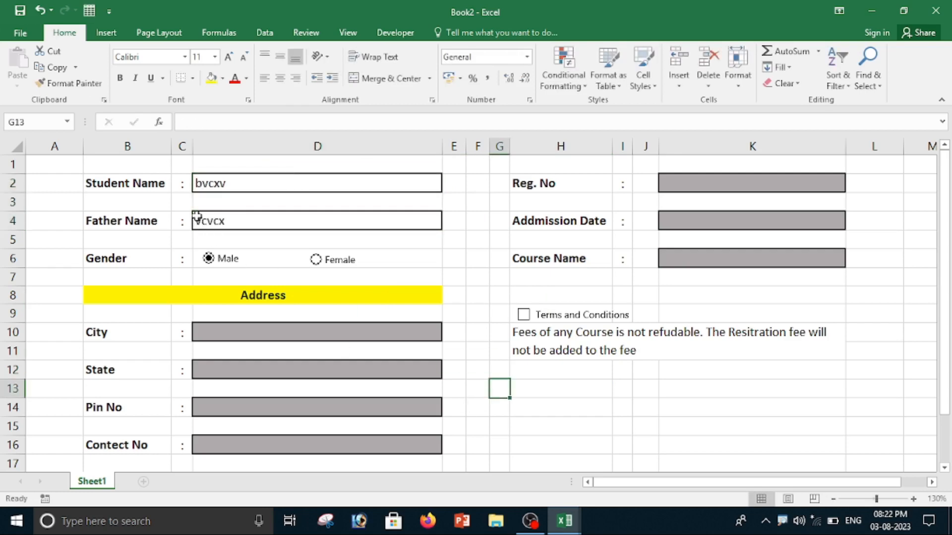
pyautogui.click(258, 220)
pyautogui.press('Delete')
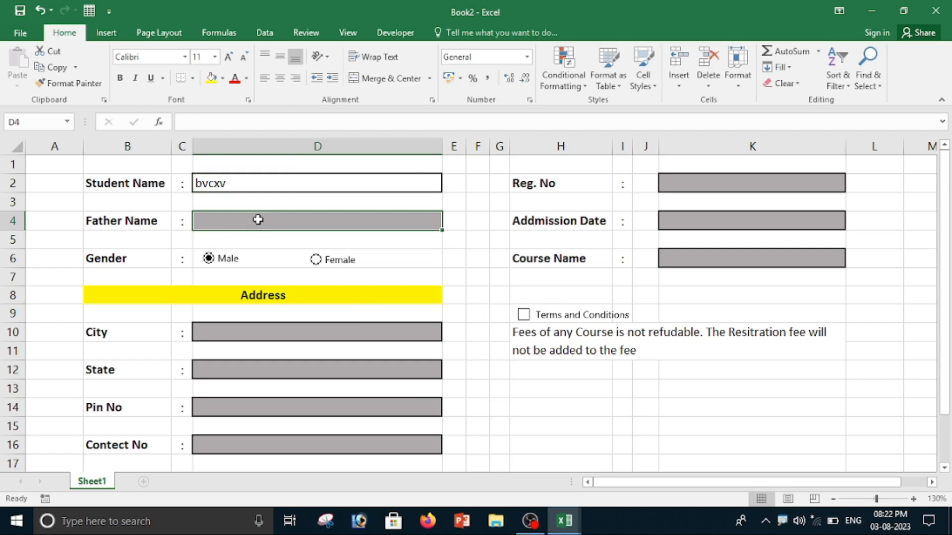
pyautogui.click(255, 184)
pyautogui.press('Delete')
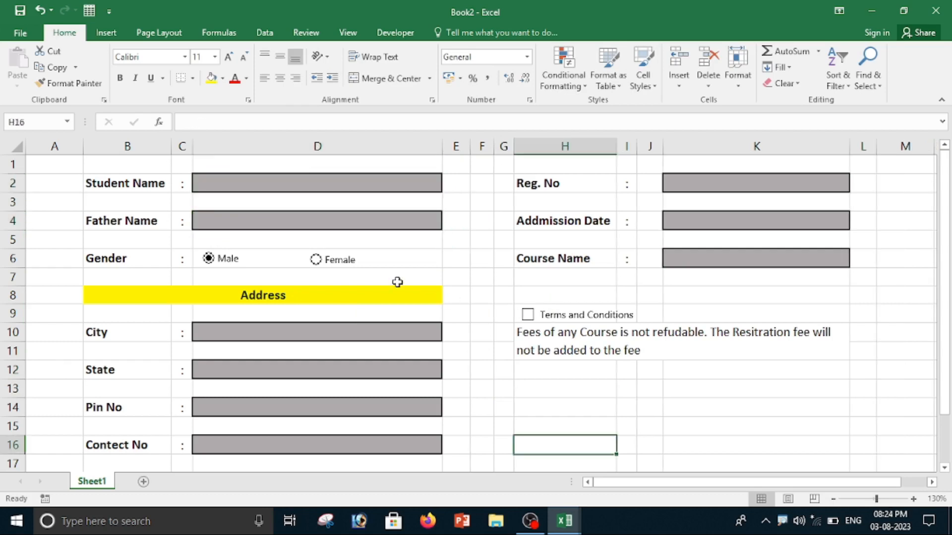
# Enter the formula =IF(D2="","*",1) in E2 to flag an empty Student Name with an asterisk.
pyautogui.click(311, 184)
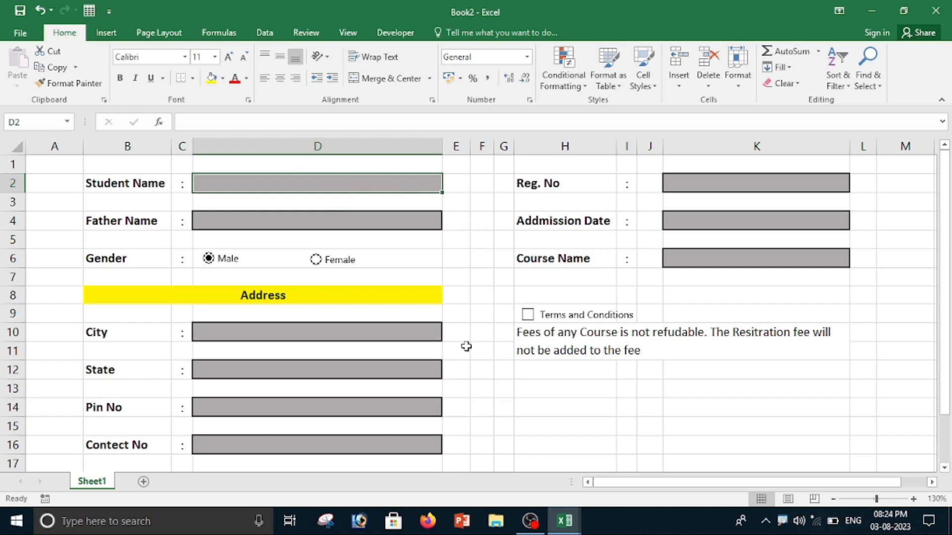
pyautogui.click(449, 190)
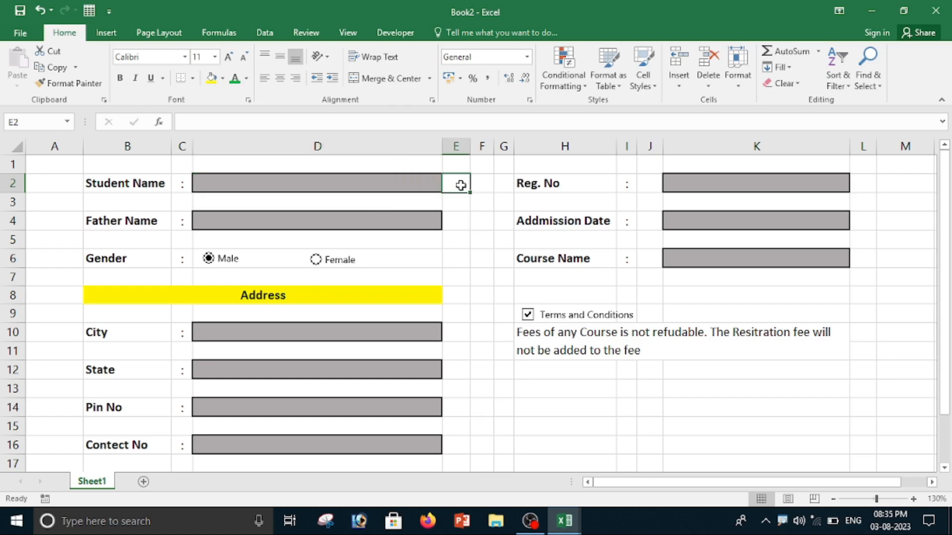
pyautogui.write('=')
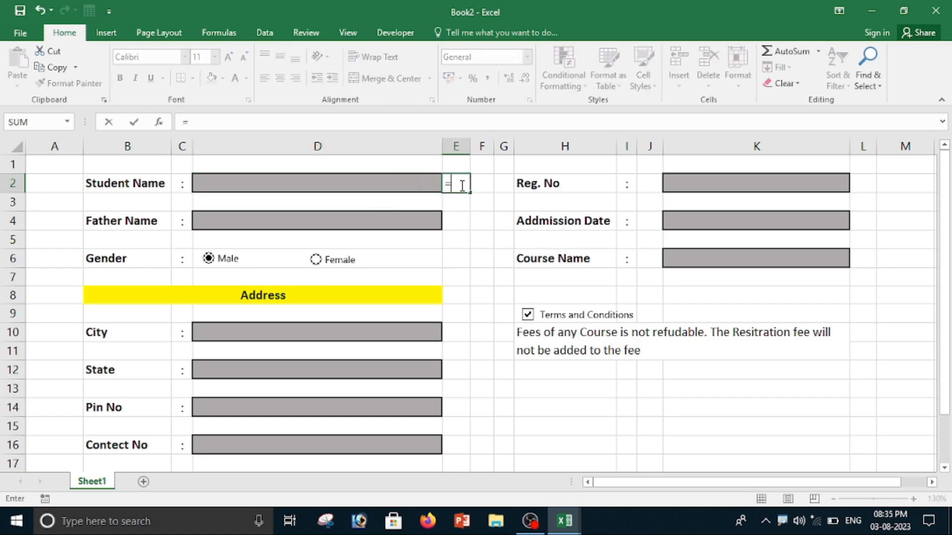
pyautogui.write('if')
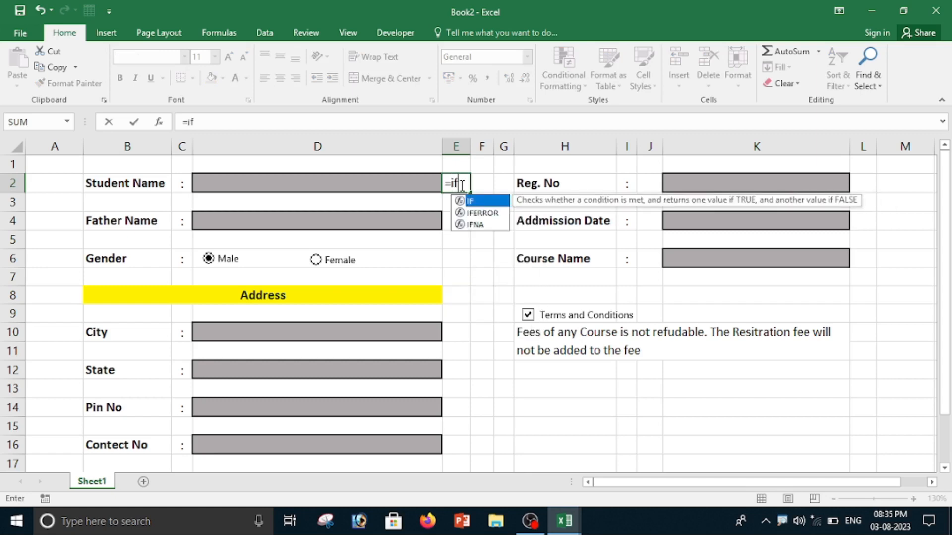
pyautogui.write('(')
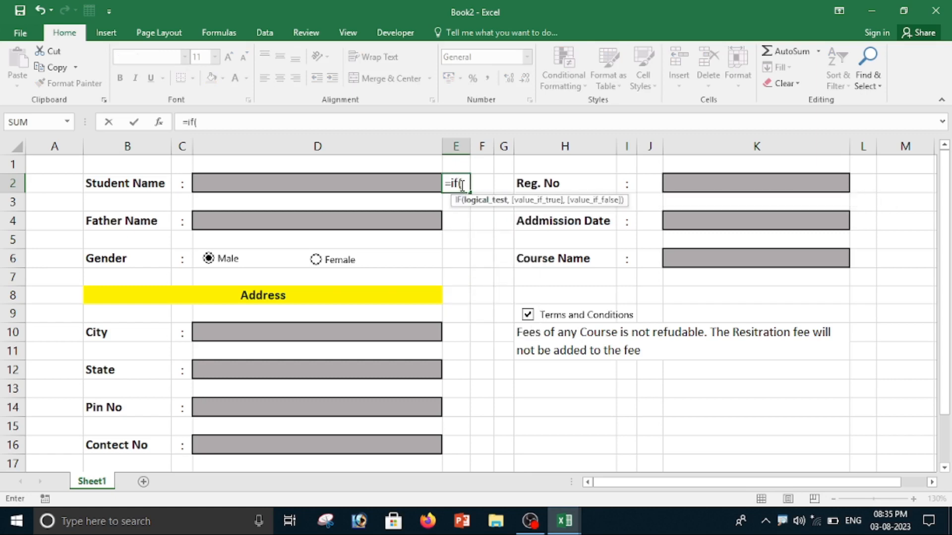
pyautogui.click(310, 184)
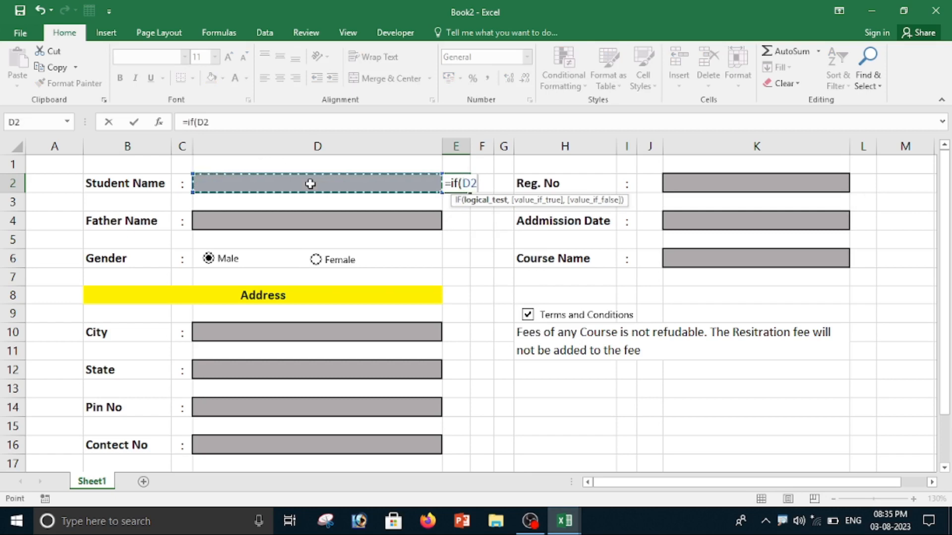
pyautogui.write('=')
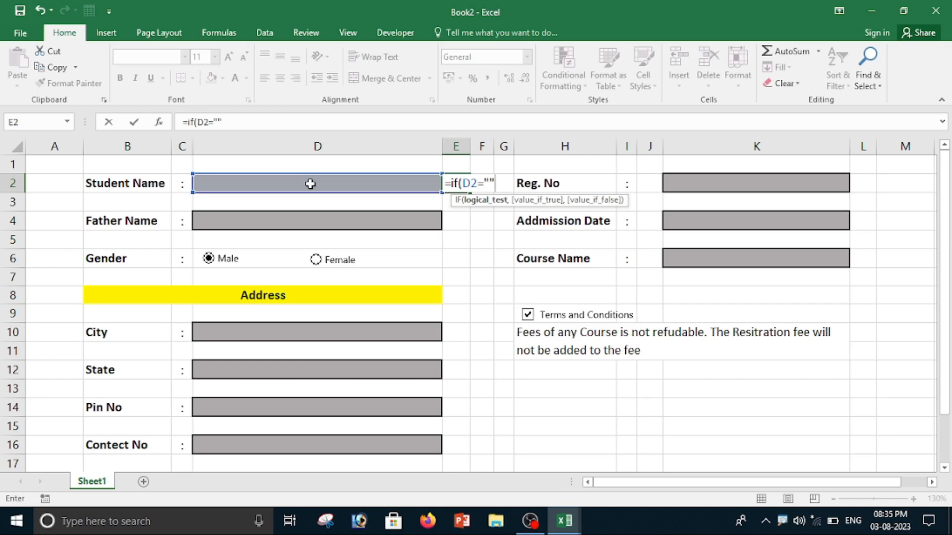
pyautogui.write('"","*')
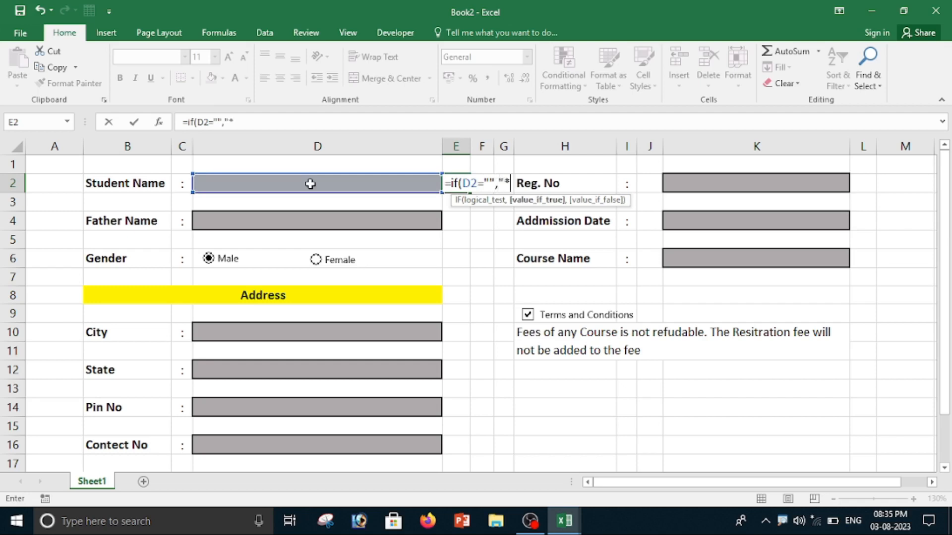
pyautogui.write('",')
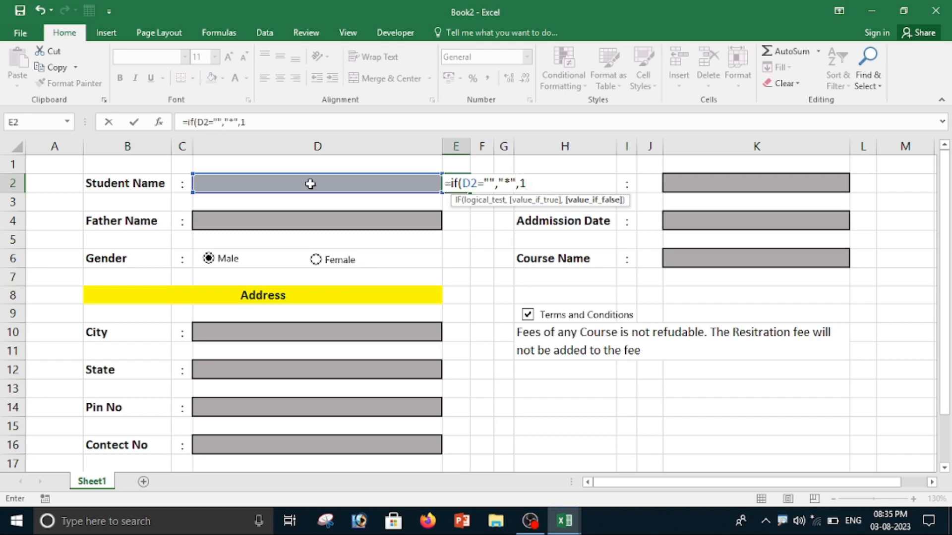
pyautogui.write('1)')
pyautogui.press('Return')
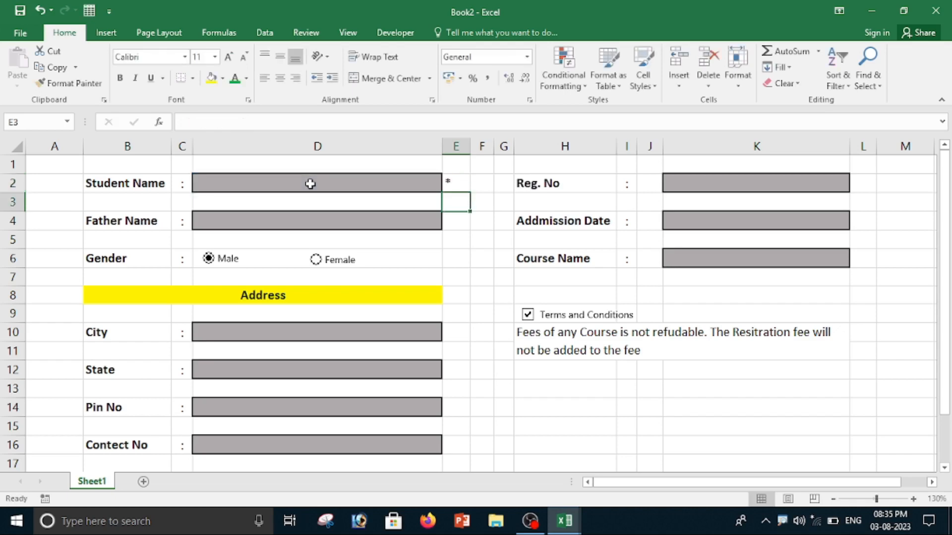
# Set the font colour of the asterisk cell E2 to red.
pyautogui.click(447, 183)
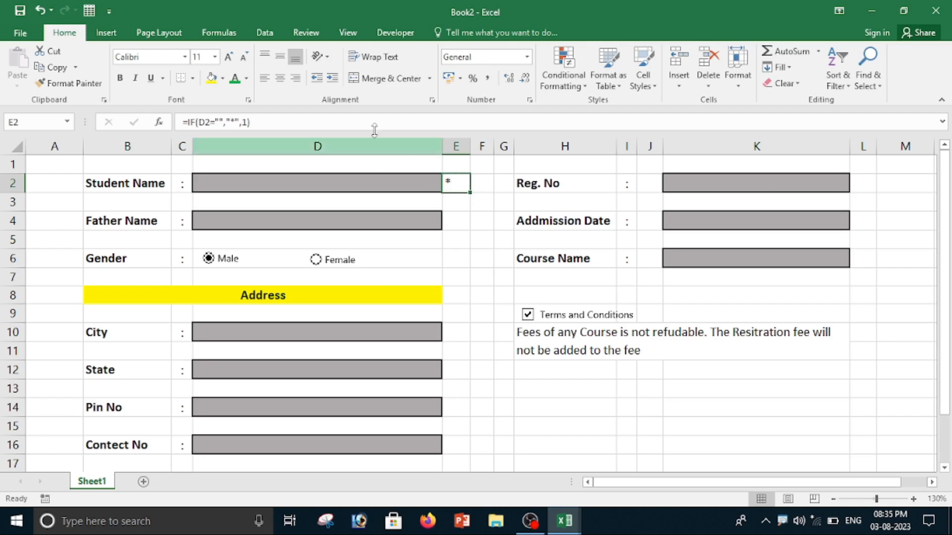
pyautogui.click(246, 78)
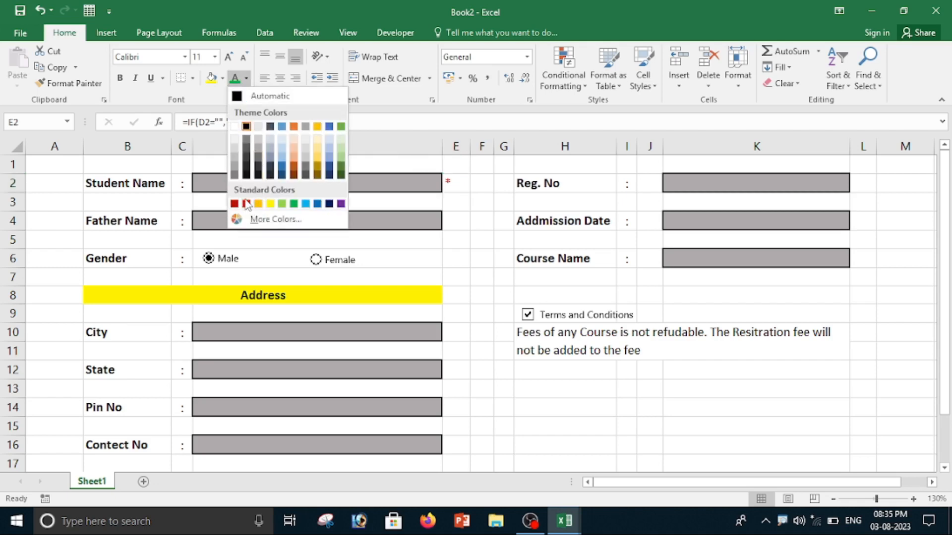
pyautogui.click(246, 203)
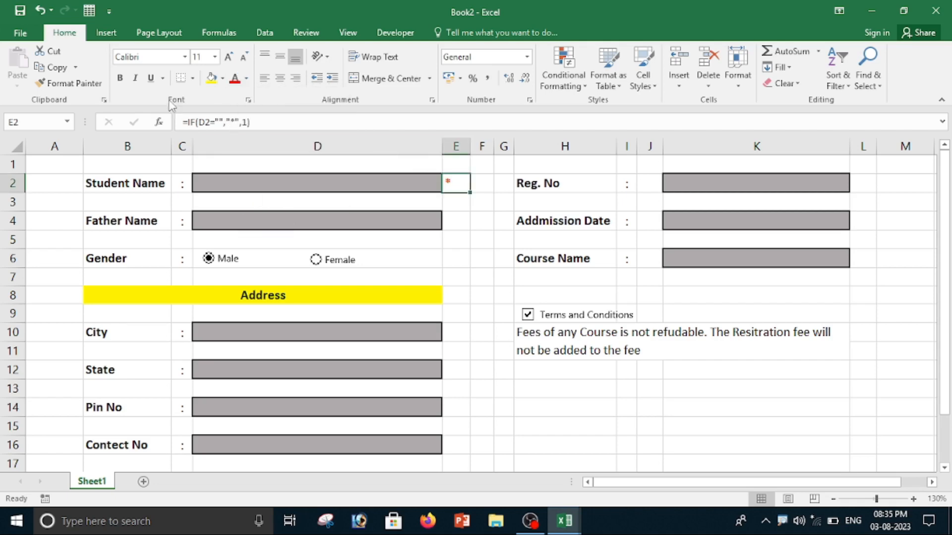
# Format the asterisk in E2 bold at 14 pt size and centre it in the cell.
pyautogui.click(119, 78)
pyautogui.click(228, 57)
pyautogui.click(228, 57)
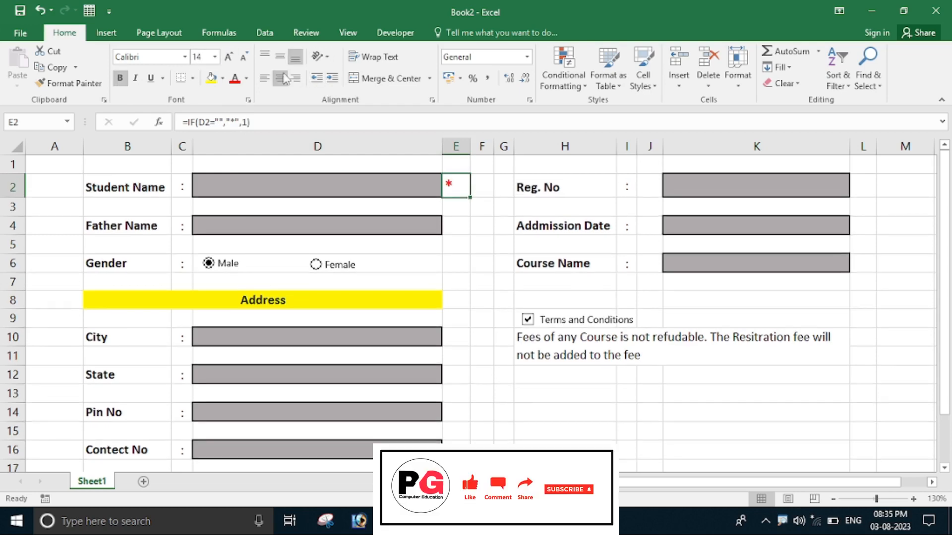
pyautogui.click(285, 78)
pyautogui.click(280, 57)
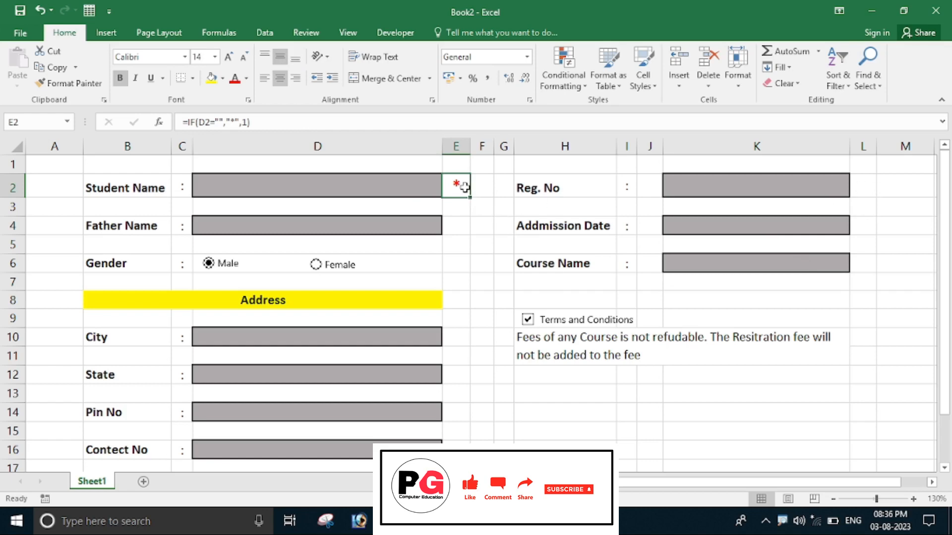
# Copy the E2 flag formula into the cells beside the other fields: E4, E10, E13, E14, E16, L2, L4 and L6.
pyautogui.hotkey('ctrl', 'c')
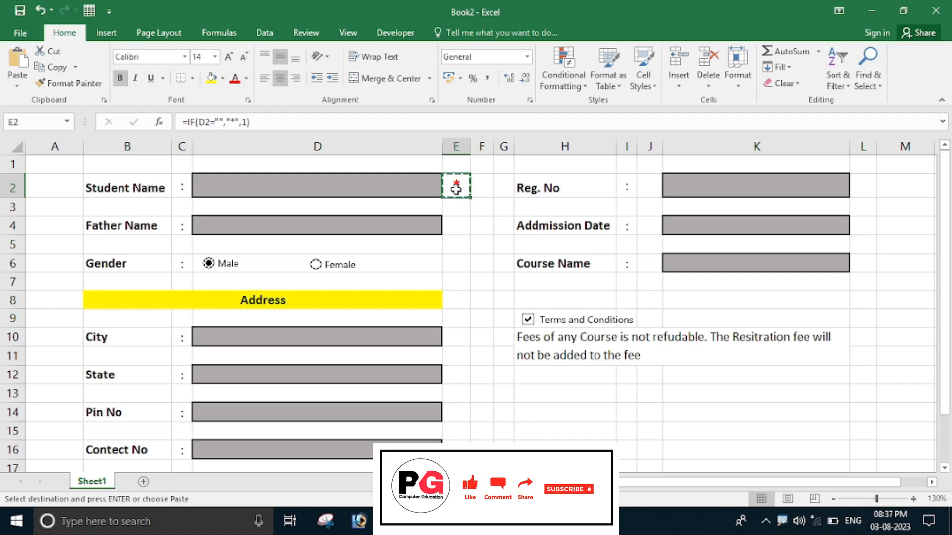
pyautogui.click(457, 226)
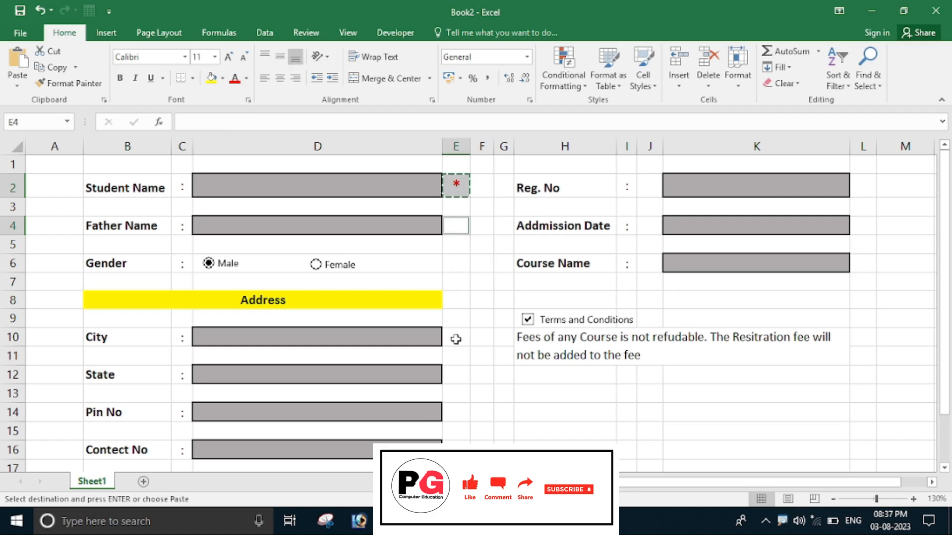
pyautogui.keyDown('ctrl'); pyautogui.click(456, 339); pyautogui.keyUp('ctrl')
pyautogui.keyDown('ctrl'); pyautogui.click(457, 392); pyautogui.keyUp('ctrl')
pyautogui.keyDown('ctrl'); pyautogui.click(454, 415); pyautogui.keyUp('ctrl')
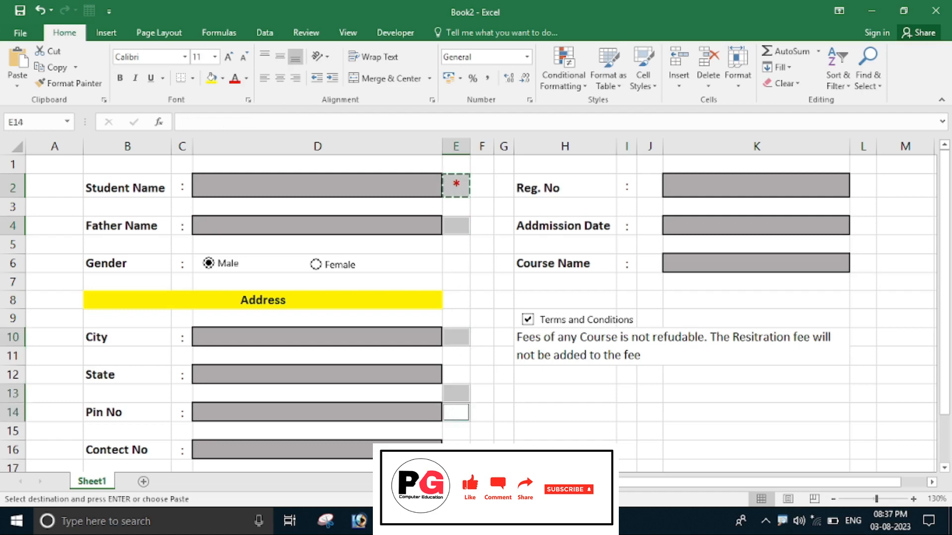
pyautogui.keyDown('ctrl'); pyautogui.click(452, 449); pyautogui.keyUp('ctrl')
pyautogui.keyDown('ctrl'); pyautogui.click(864, 188); pyautogui.keyUp('ctrl')
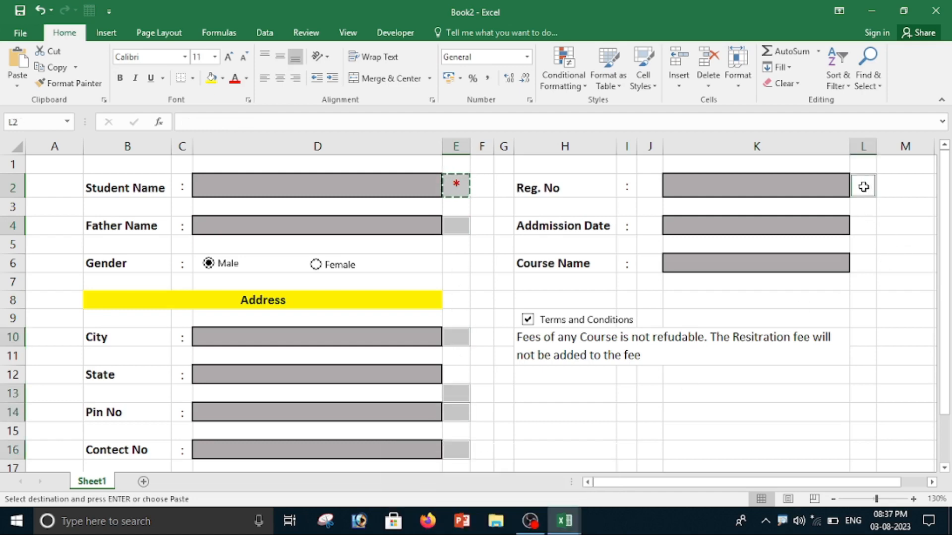
pyautogui.keyDown('ctrl'); pyautogui.click(861, 231); pyautogui.keyUp('ctrl')
pyautogui.keyDown('ctrl'); pyautogui.click(861, 263); pyautogui.keyUp('ctrl')
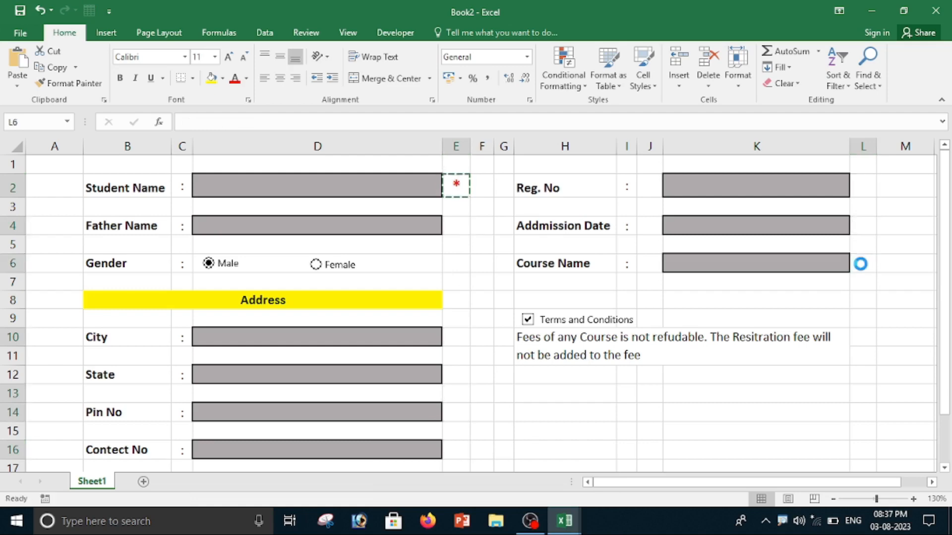
pyautogui.hotkey('ctrl', 'v')
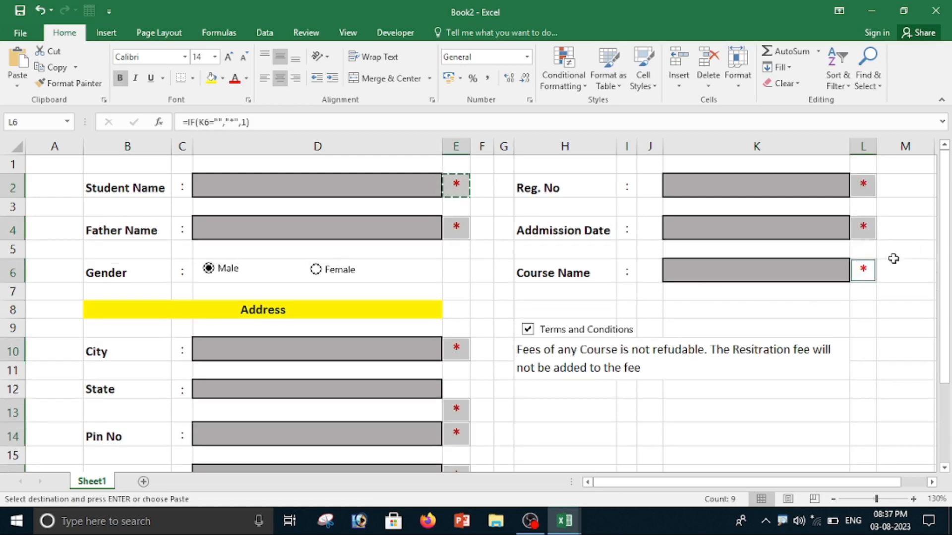
# Test the asterisk flags by entering sample text in Student Name and Father Name, then delete both entries.
pyautogui.click(485, 218)
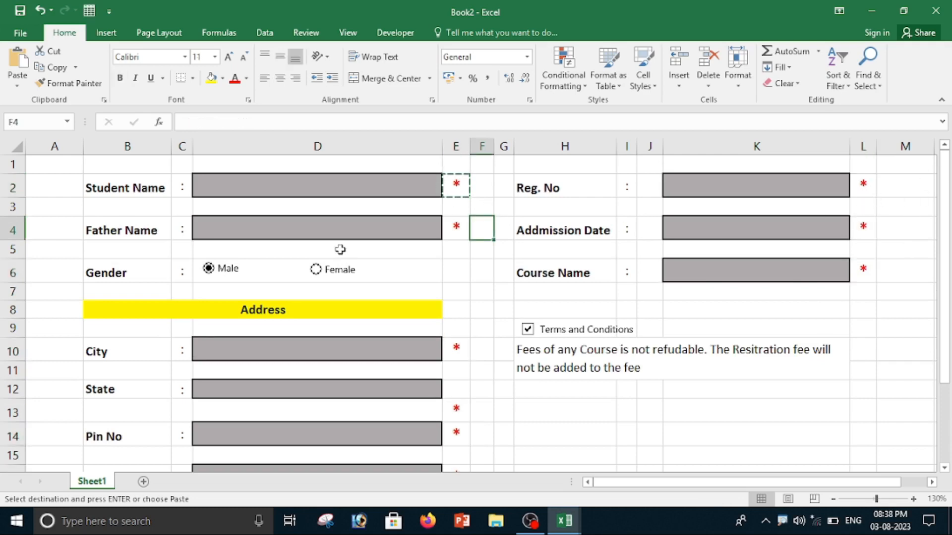
pyautogui.click(297, 187)
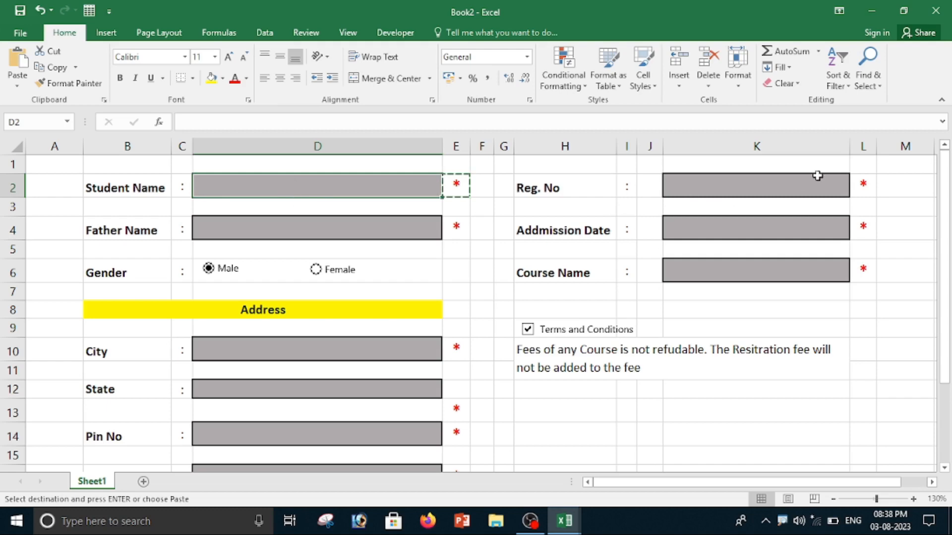
pyautogui.write('dfdsfsdf')
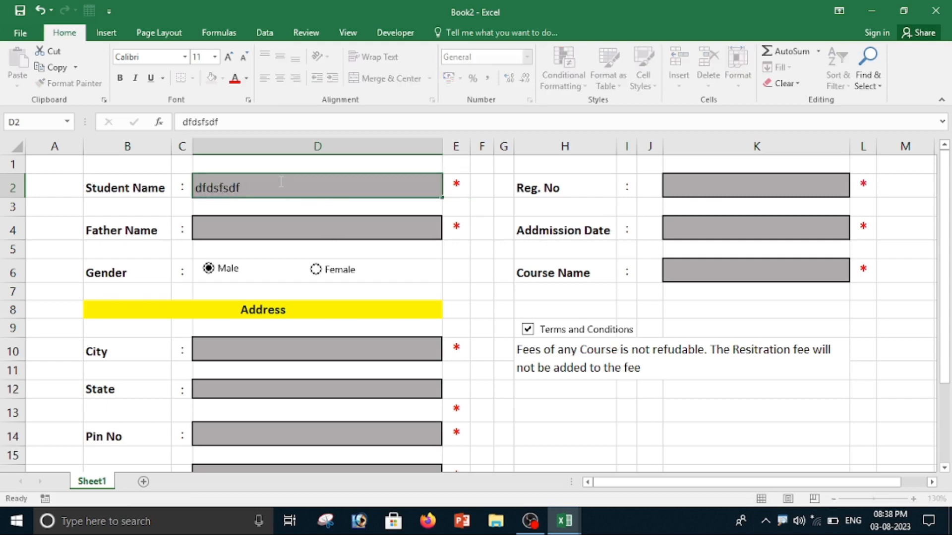
pyautogui.press('Return')
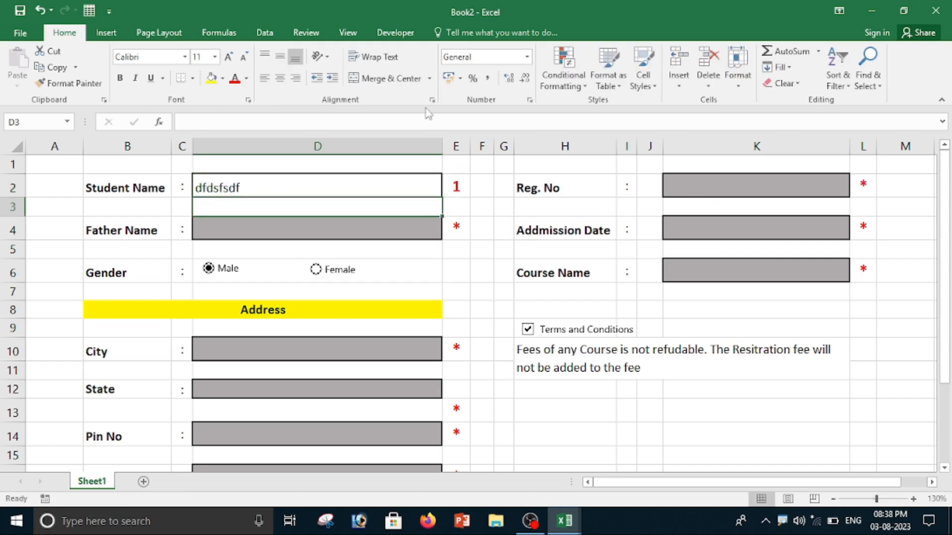
pyautogui.click(286, 228)
pyautogui.write('fdsfsdf')
pyautogui.press('Return')
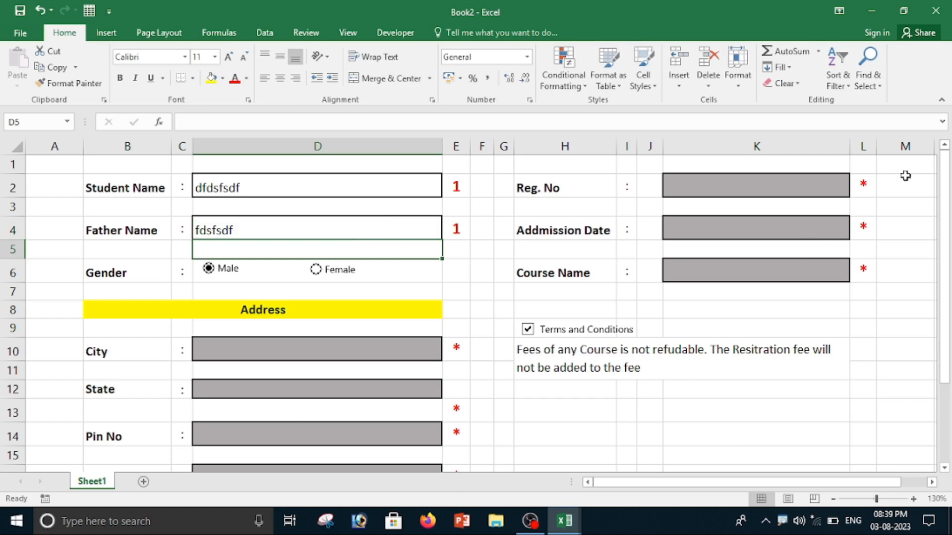
pyautogui.click(310, 227)
pyautogui.press('Delete')
pyautogui.click(303, 184)
pyautogui.press('Delete')
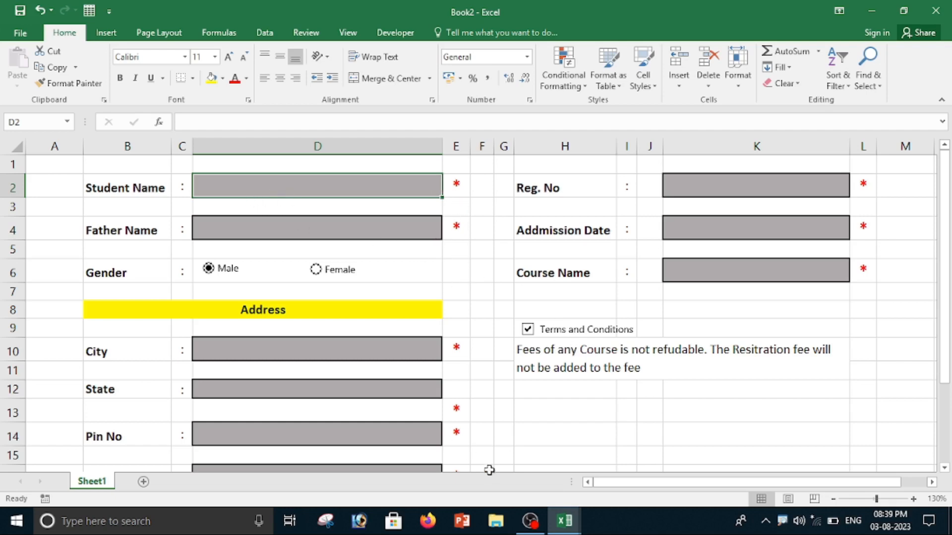
# Select all the flag cells in columns E and L and start a new conditional formatting rule with the Icon Sets style.
pyautogui.keyDown('ctrl'); pyautogui.click(458, 184); pyautogui.keyUp('ctrl')
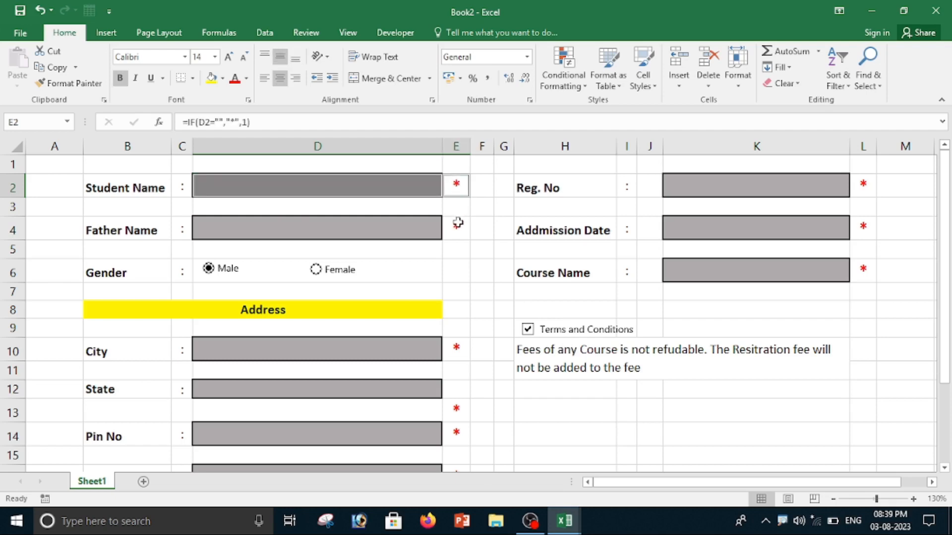
pyautogui.keyDown('ctrl'); pyautogui.click(456, 228); pyautogui.keyUp('ctrl')
pyautogui.keyDown('ctrl'); pyautogui.click(457, 348); pyautogui.keyUp('ctrl')
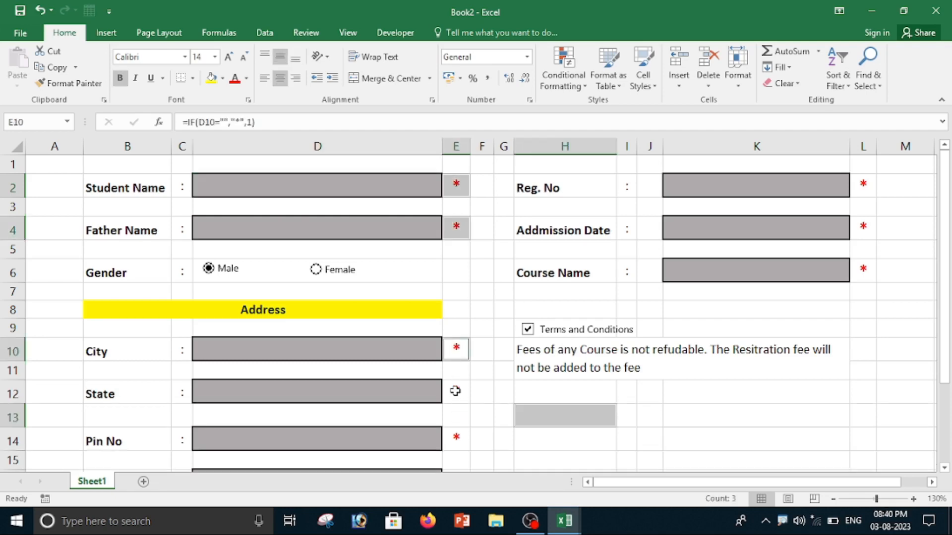
pyautogui.keyDown('ctrl'); pyautogui.click(457, 391); pyautogui.keyUp('ctrl')
pyautogui.keyDown('ctrl'); pyautogui.click(455, 438); pyautogui.keyUp('ctrl')
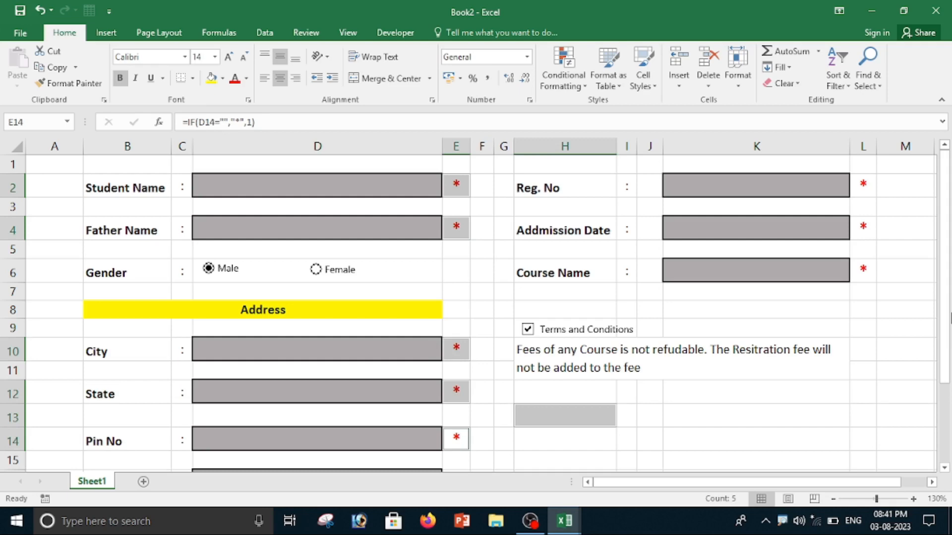
pyautogui.moveTo(943, 353); pyautogui.dragTo(943, 367)
pyautogui.keyDown('ctrl'); pyautogui.click(455, 457); pyautogui.keyUp('ctrl')
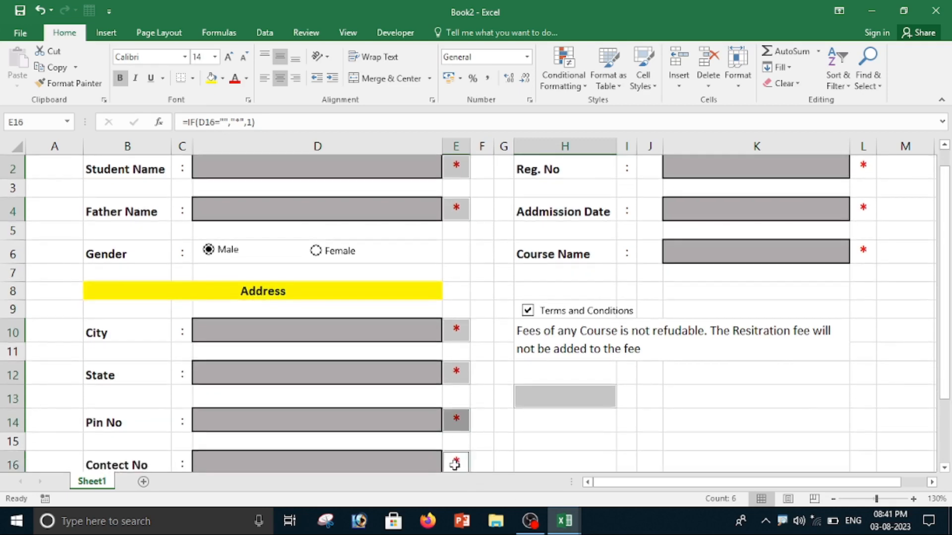
pyautogui.keyDown('ctrl'); pyautogui.click(863, 168); pyautogui.keyUp('ctrl')
pyautogui.keyDown('ctrl'); pyautogui.click(861, 210); pyautogui.keyUp('ctrl')
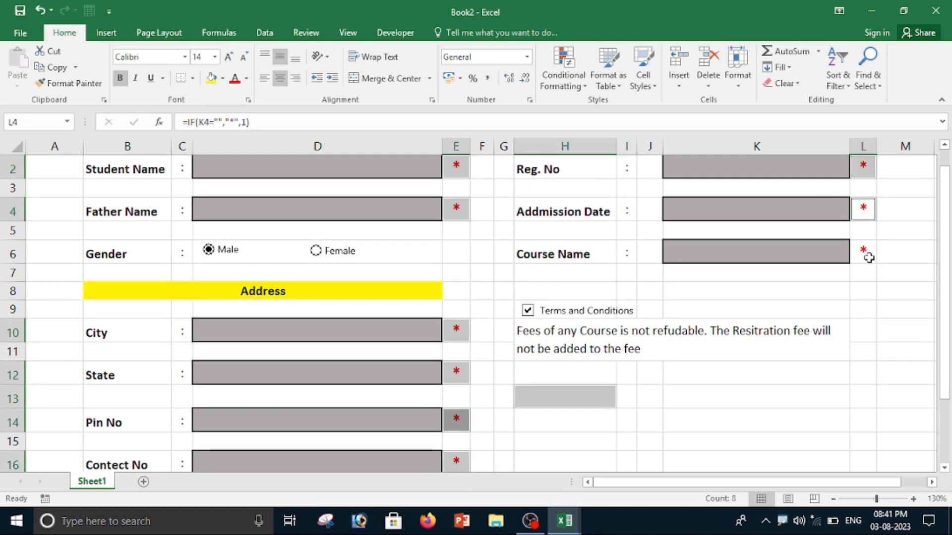
pyautogui.keyDown('ctrl'); pyautogui.click(863, 252); pyautogui.keyUp('ctrl')
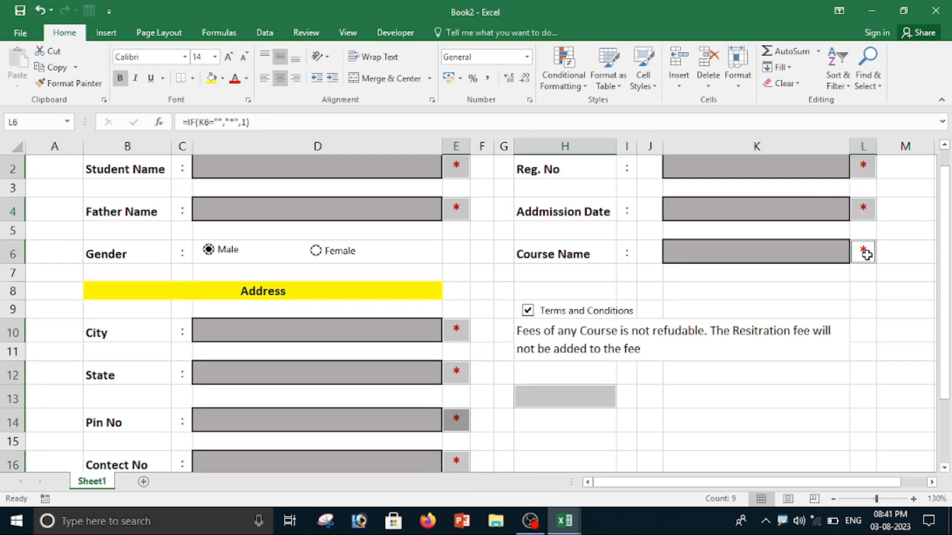
pyautogui.click(833, 499)
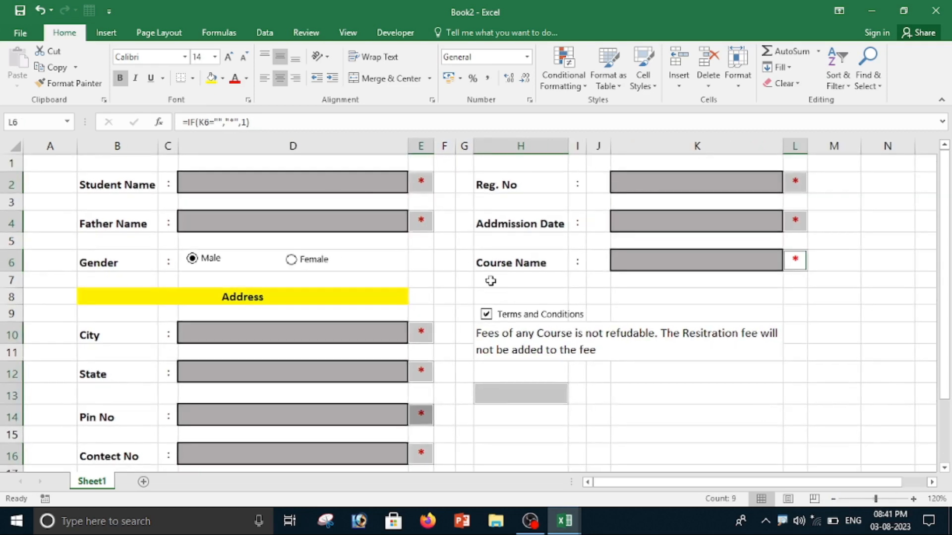
pyautogui.click(567, 87)
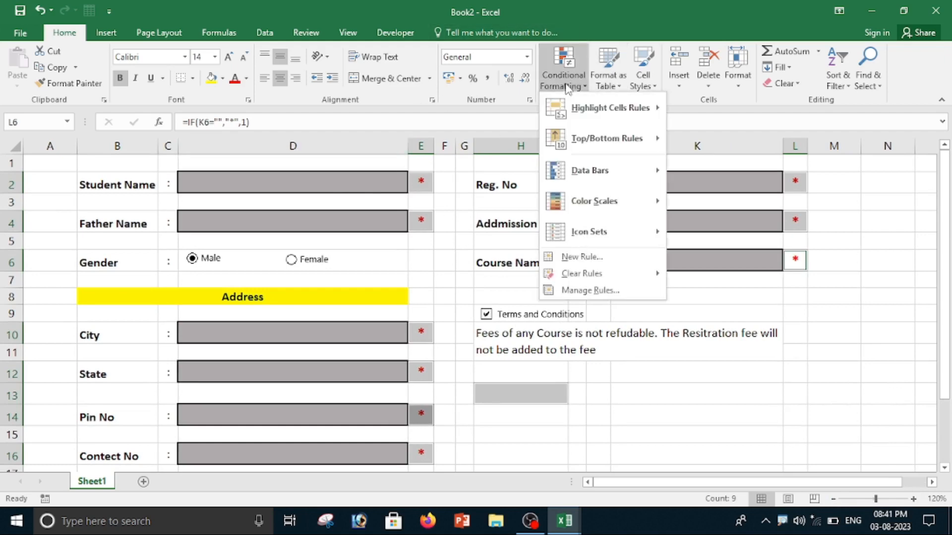
pyautogui.click(590, 258)
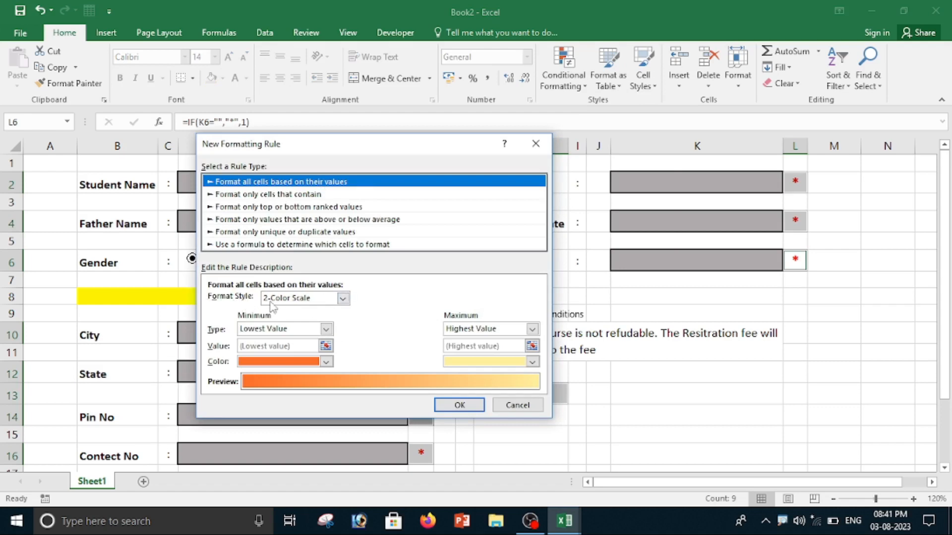
pyautogui.click(341, 299)
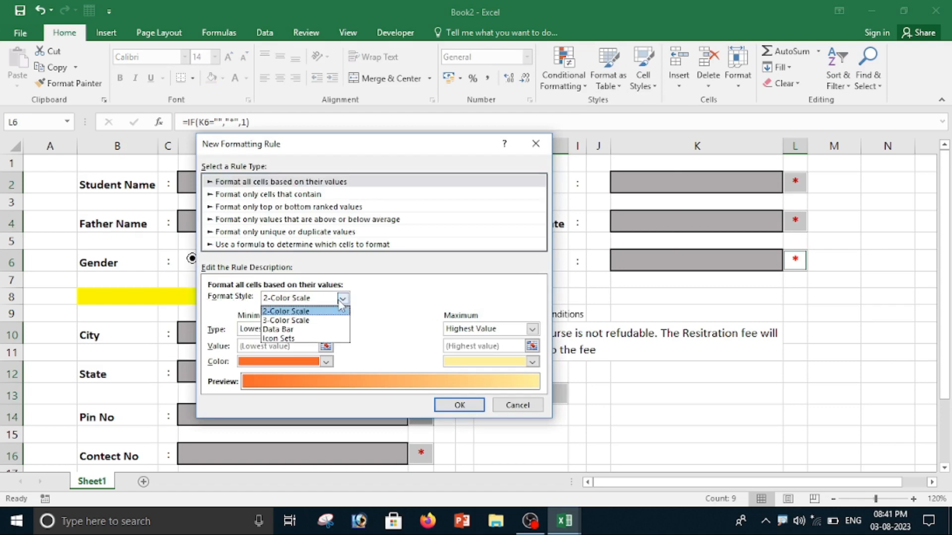
pyautogui.click(301, 339)
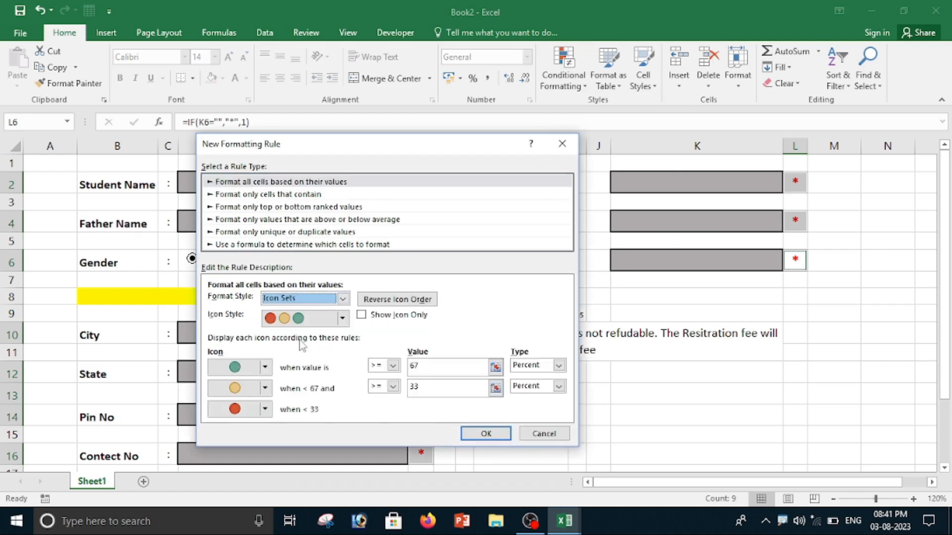
# Set the rule's icons to a green check mark for the top level and No Cell Icon for the other two.
pyautogui.click(266, 371)
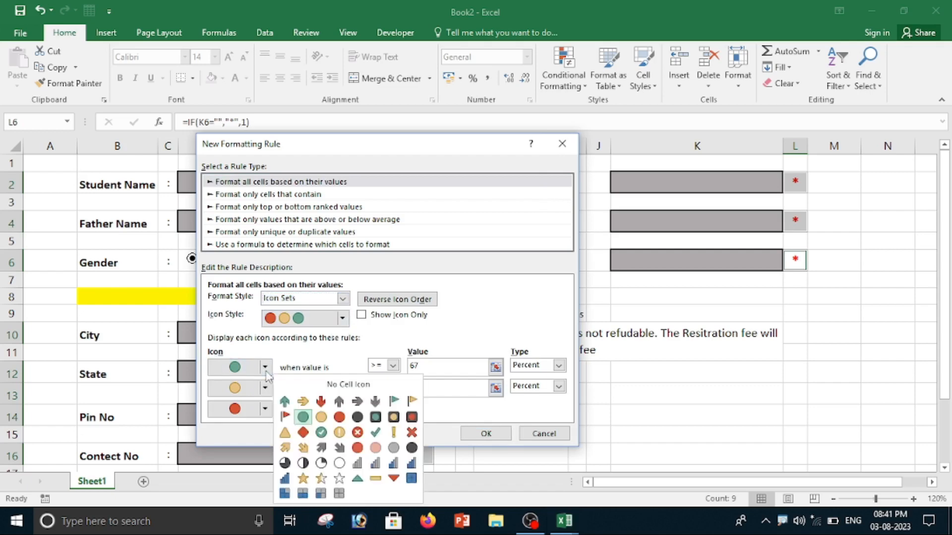
pyautogui.click(376, 433)
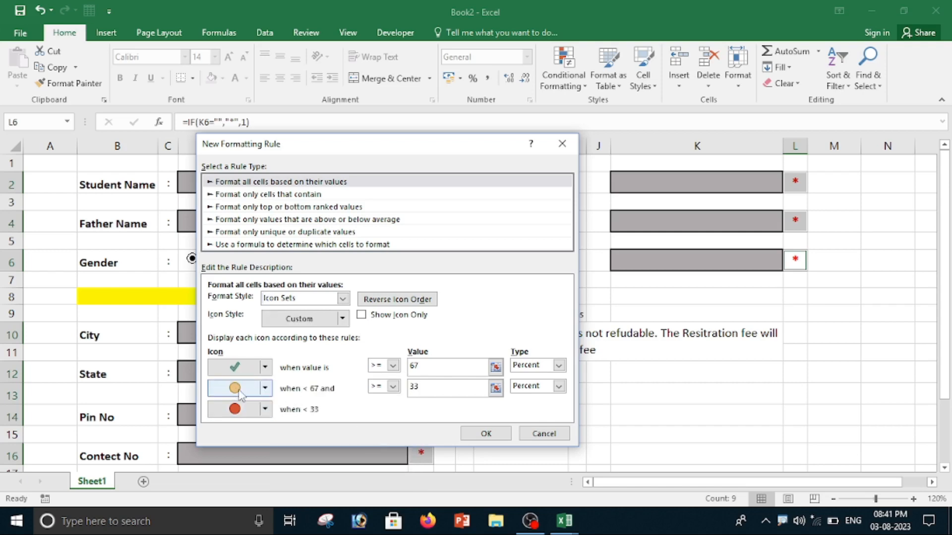
pyautogui.click(265, 388)
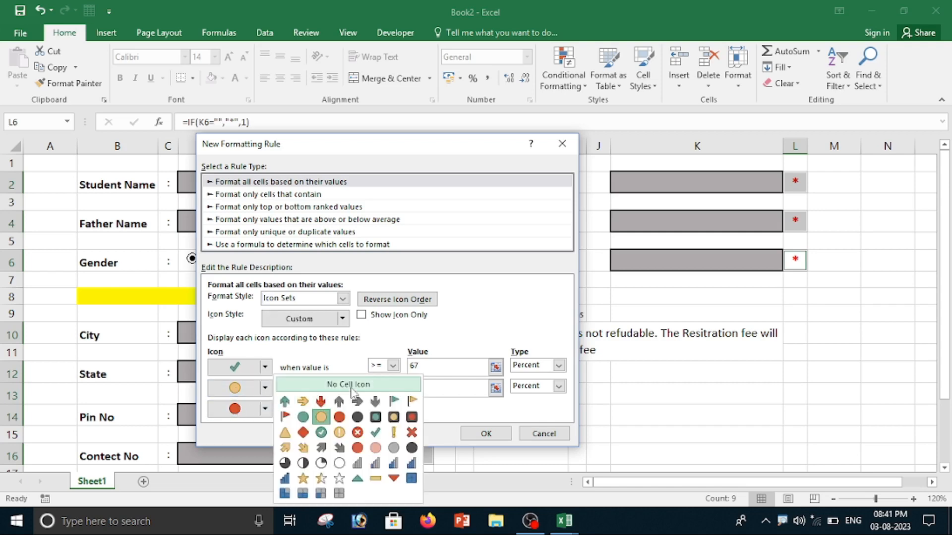
pyautogui.click(295, 403)
pyautogui.click(265, 409)
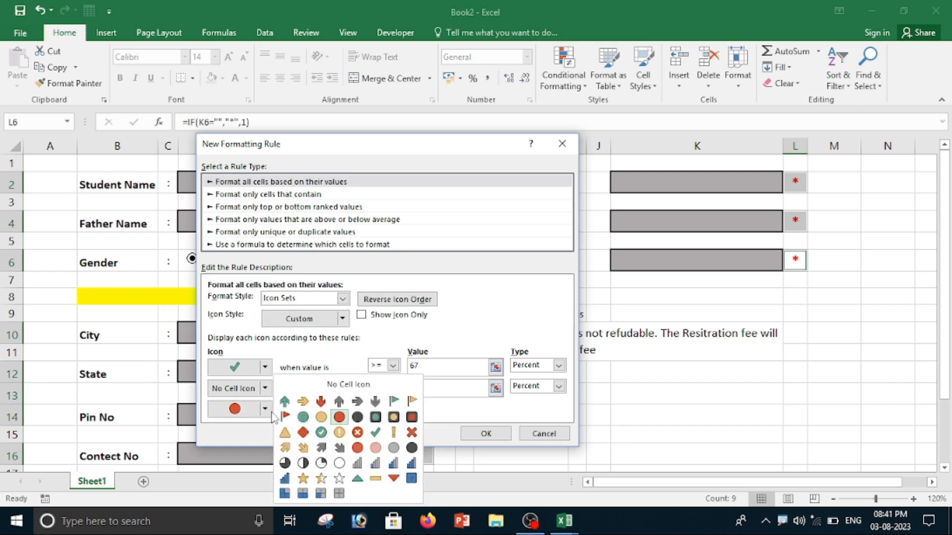
pyautogui.click(347, 391)
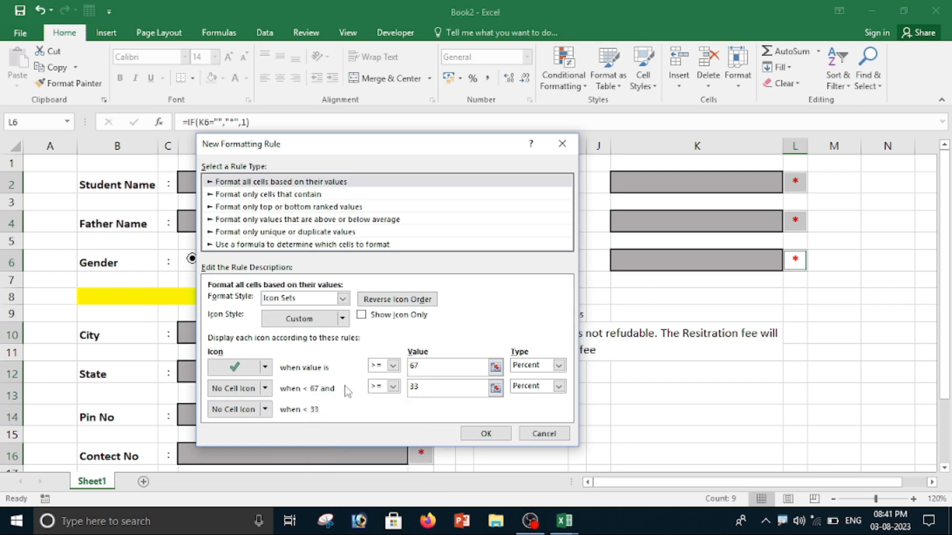
# Turn on Show Icon Only, set the icon thresholds to 1 and 0, and apply the rule.
pyautogui.click(373, 317)
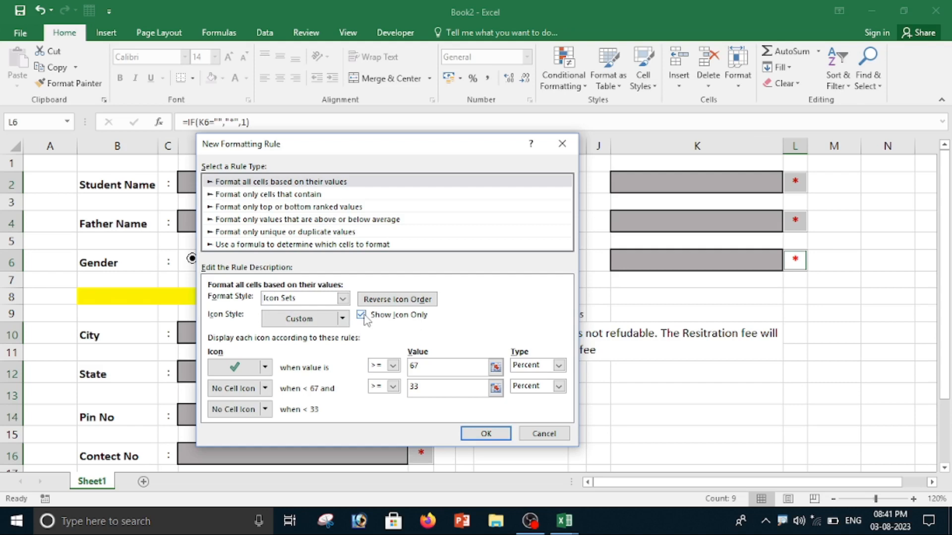
pyautogui.click(429, 365)
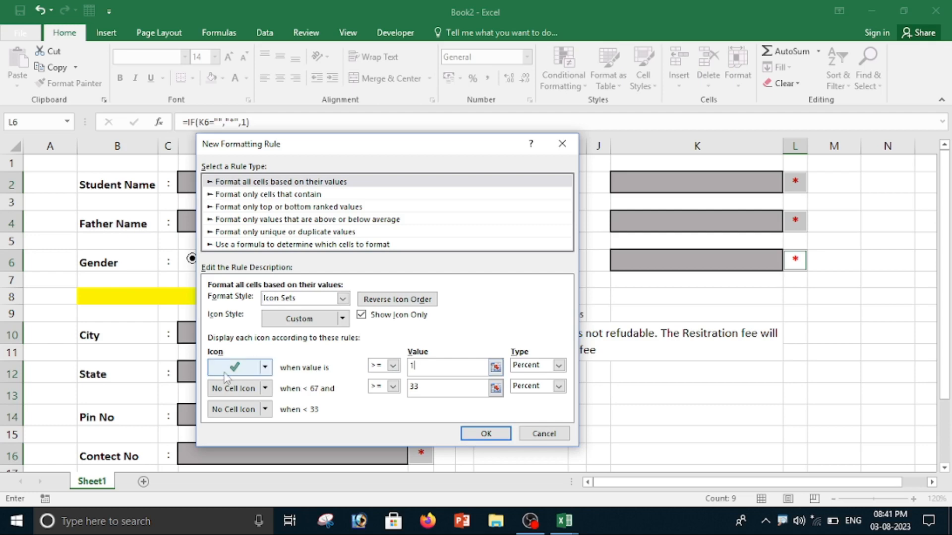
pyautogui.click(435, 386)
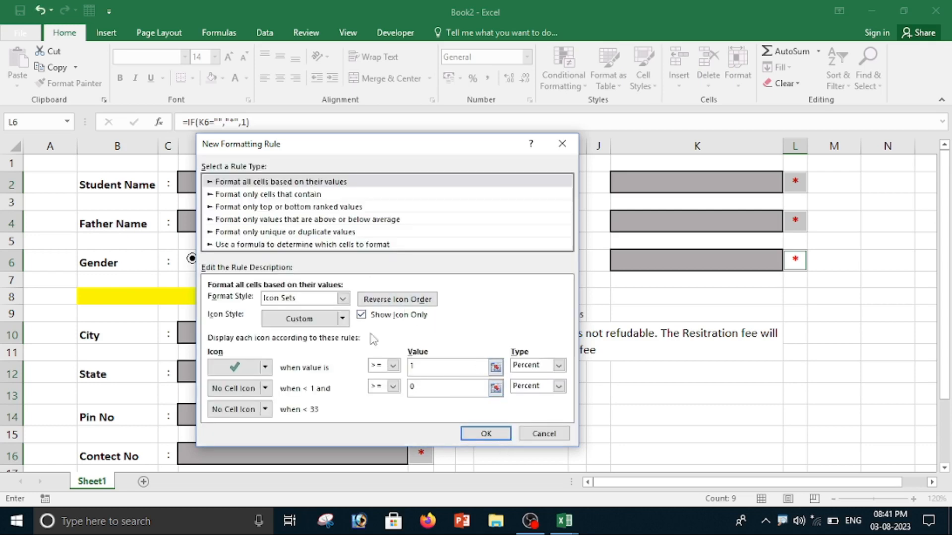
pyautogui.click(478, 435)
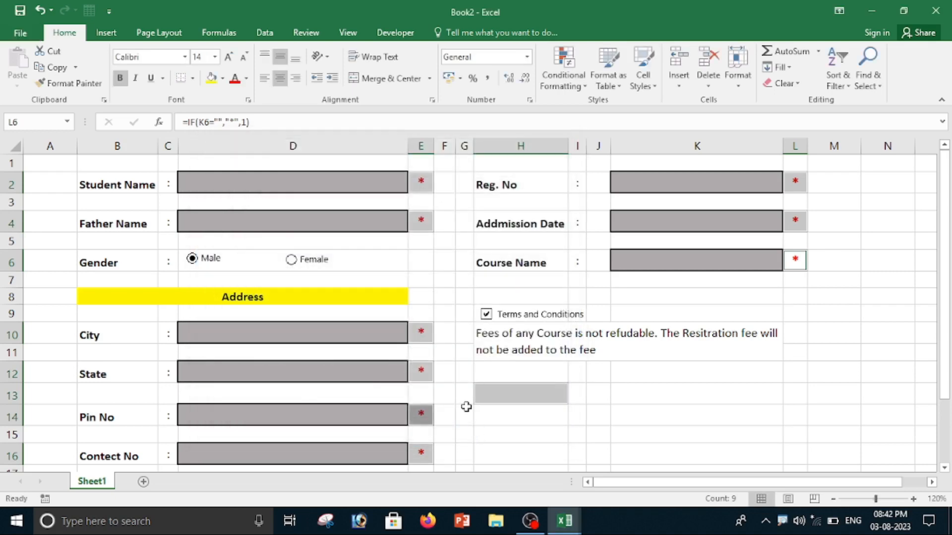
# Test the check-mark icons by entering sample text "fgfdg" in Student Name and "gfgf" in Father Name.
pyautogui.click(513, 414)
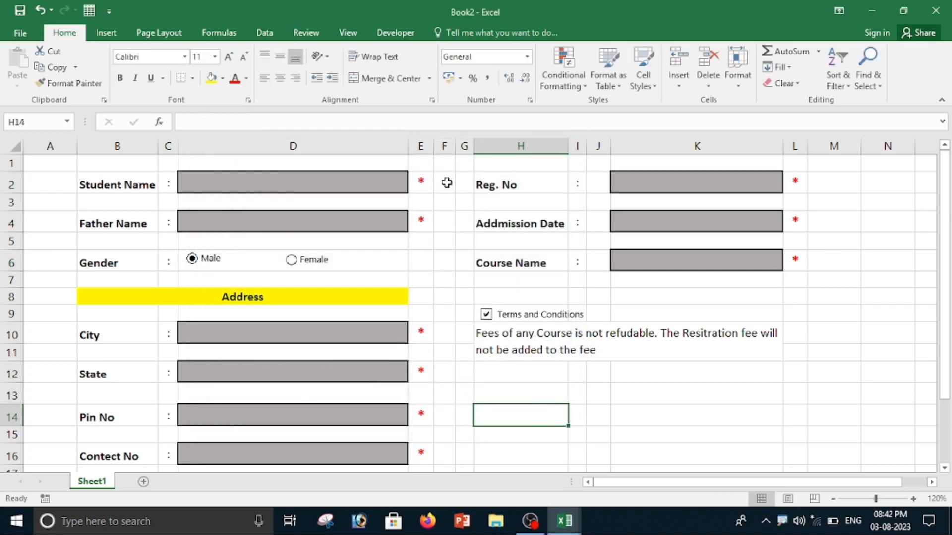
pyautogui.click(345, 184)
pyautogui.write('fgfdg')
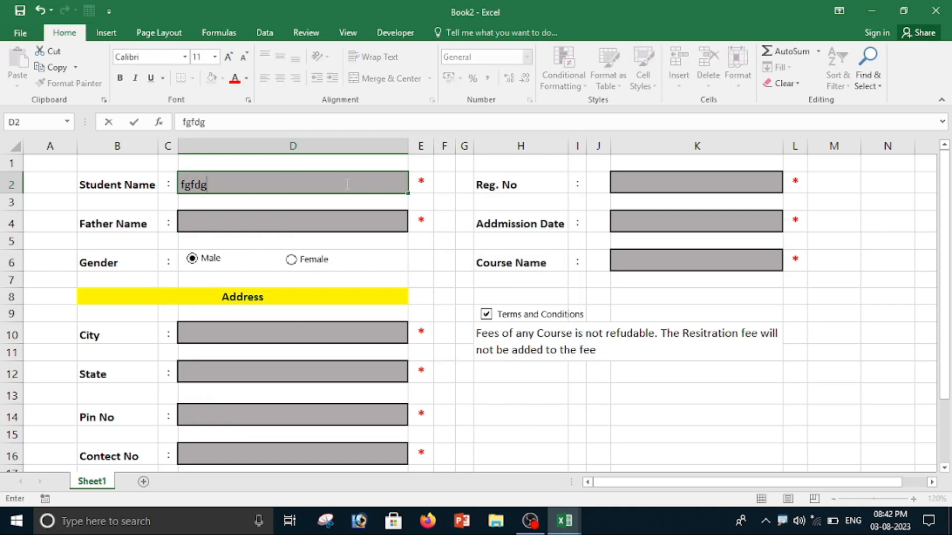
pyautogui.press('Return')
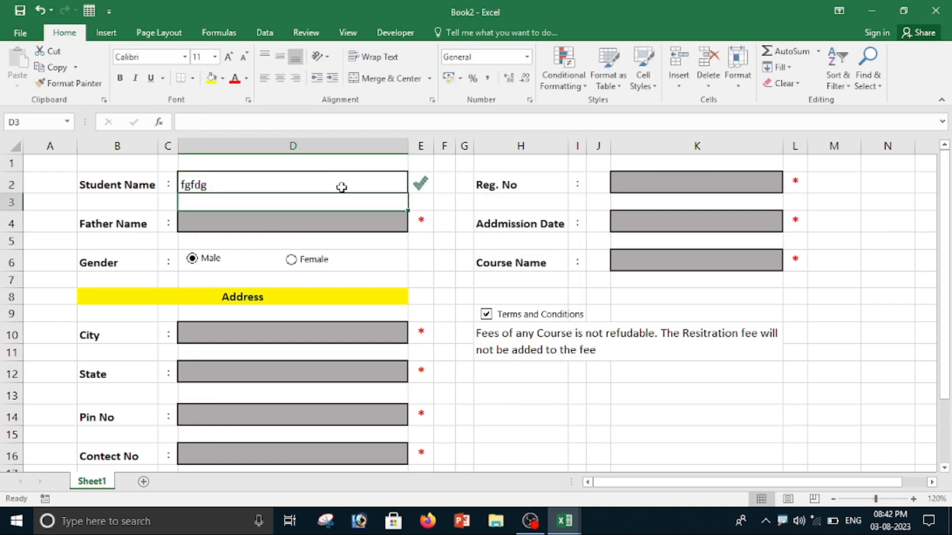
pyautogui.click(310, 227)
pyautogui.write('gfgf')
pyautogui.press('Return')
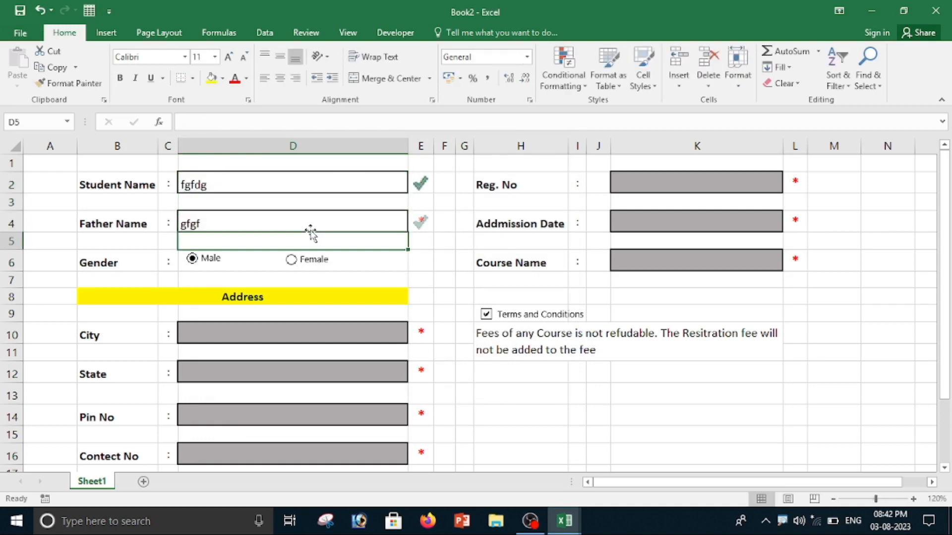
# Enter sample text "gfg" in both the City and State fields.
pyautogui.click(278, 334)
pyautogui.write('gfg')
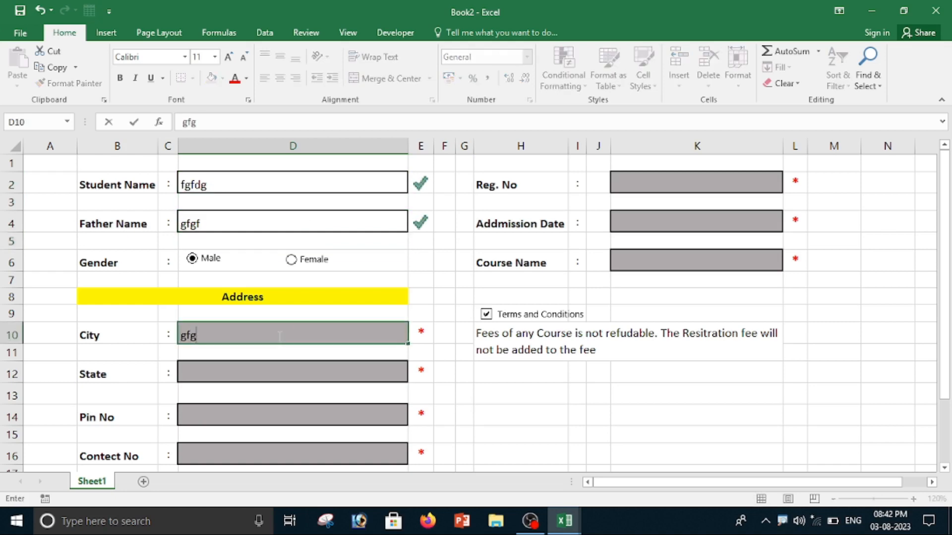
pyautogui.press('Return')
pyautogui.click(247, 369)
pyautogui.write('gfg')
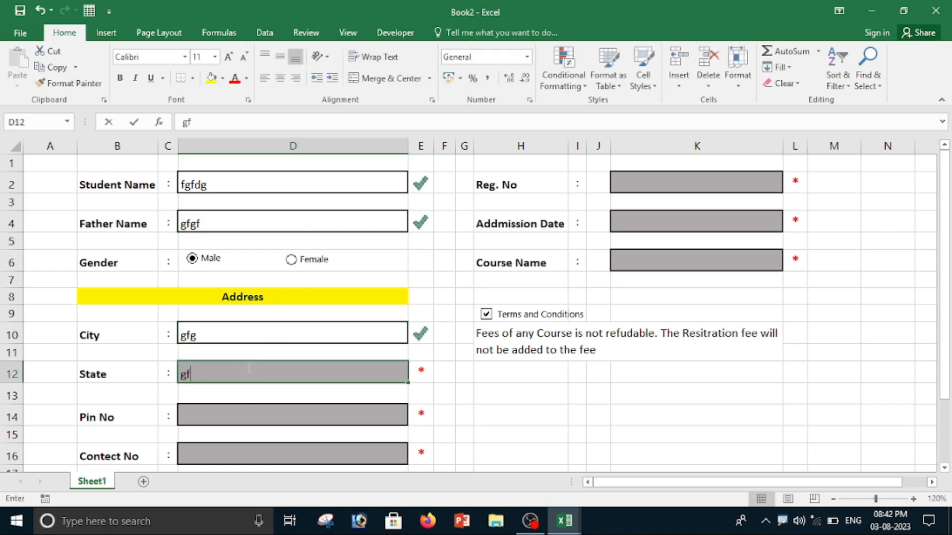
pyautogui.press('Return')
pyautogui.press('Return')
pyautogui.press('Return')
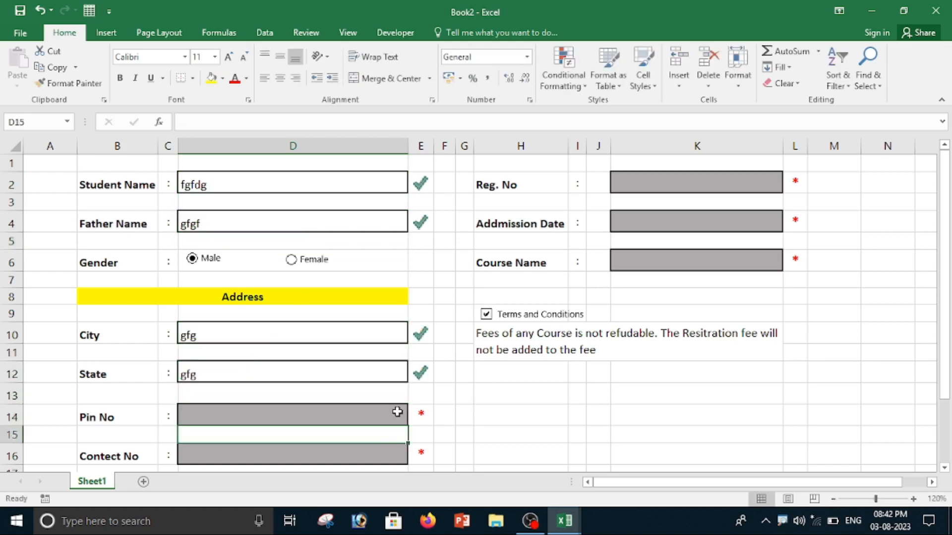
# Enter sample text "fghgfh" in Pin No and "fgfd" in Contect No, clearing a stray entry in the row between.
pyautogui.scroll(-2, 397, 412)
pyautogui.write('hgjgh')
pyautogui.click(232, 284)
pyautogui.write('fghgfh')
pyautogui.click(229, 301)
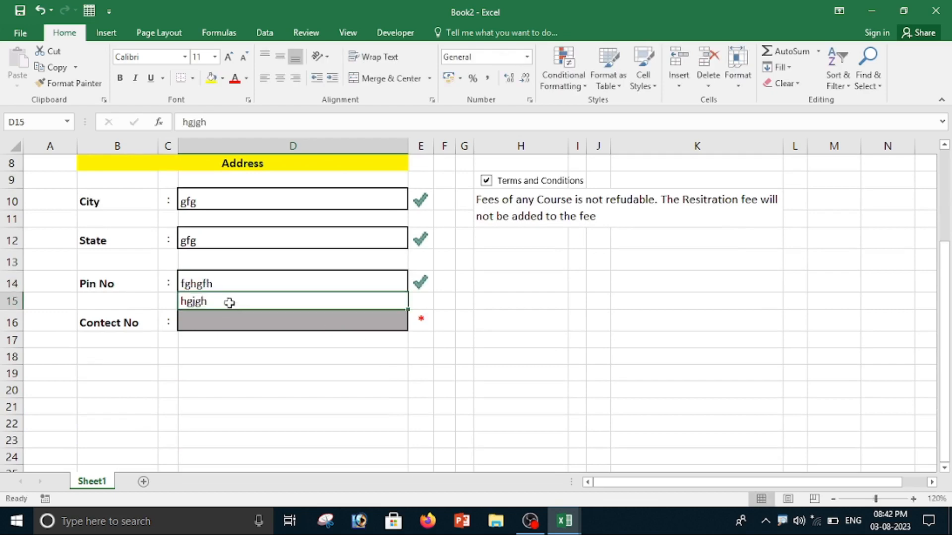
pyautogui.press('Delete')
pyautogui.click(220, 324)
pyautogui.write('fgfd')
pyautogui.press('Return')
# Enter sample text "fdg", "ghfdg" and "hfgh" in Reg. No, Addmission Date and Course Name.
pyautogui.scroll(3, 755, 249)
pyautogui.click(724, 184)
pyautogui.write('fdg')
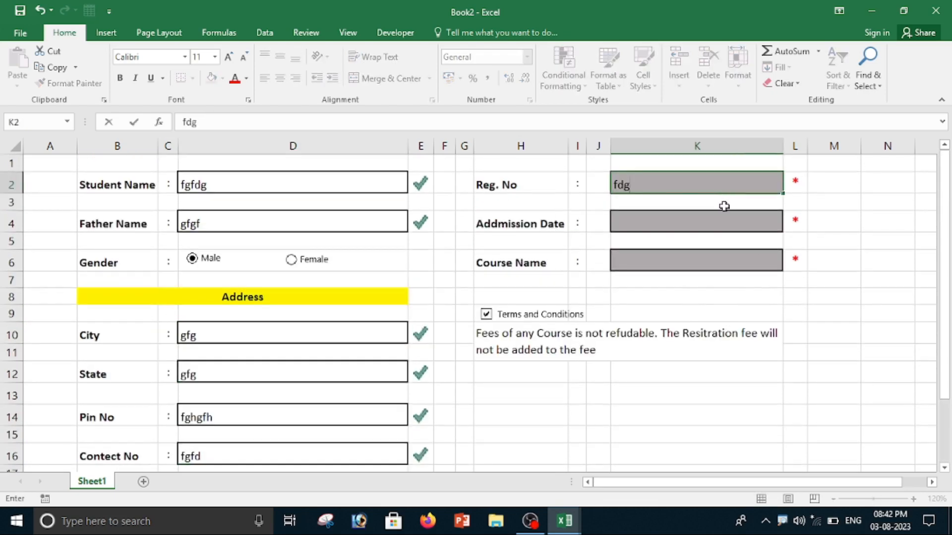
pyautogui.click(721, 224)
pyautogui.write('ghfdg')
pyautogui.press('Return')
pyautogui.press('Return')
pyautogui.write('hfgh')
pyautogui.press('Return')
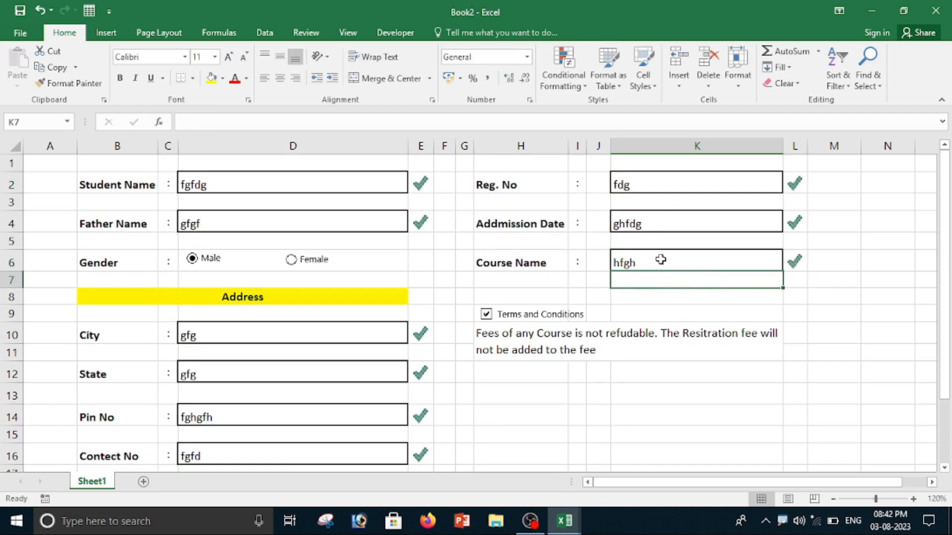
# Delete the sample entries from Course Name, Addmission Date, Reg. No and Student Name.
pyautogui.click(661, 259)
pyautogui.press('Delete')
pyautogui.click(658, 221)
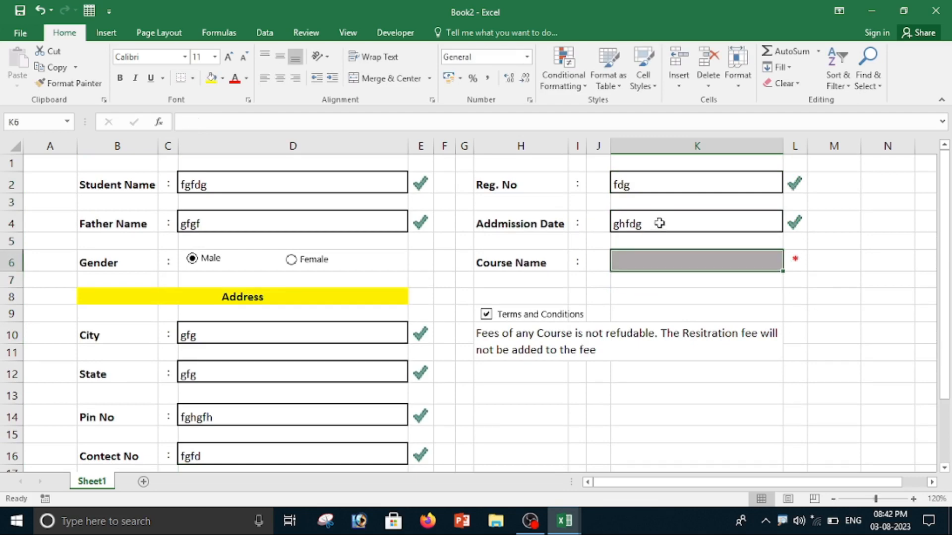
pyautogui.press('Delete')
pyautogui.click(649, 190)
pyautogui.press('Delete')
pyautogui.click(340, 184)
pyautogui.press('Delete')
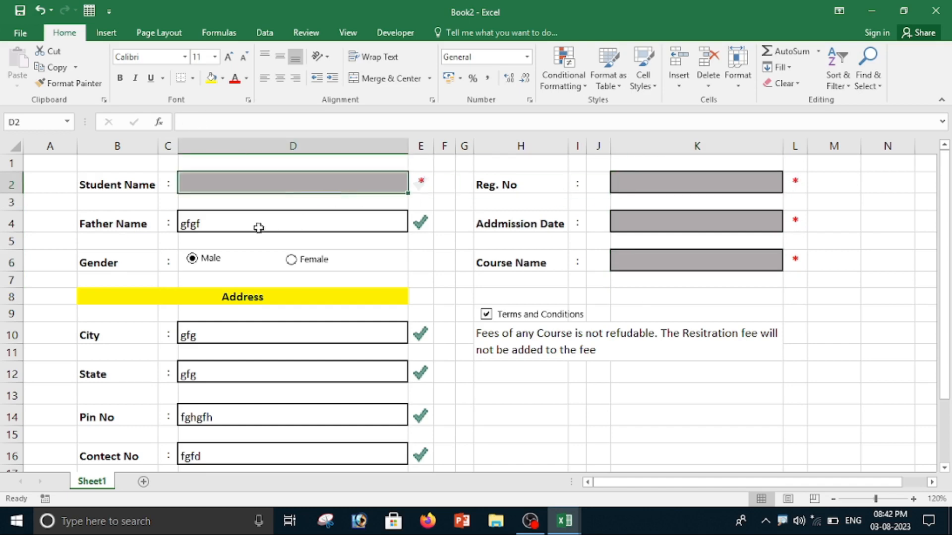
# Delete the remaining sample entries from Father Name, City, State, Pin No and Contect No.
pyautogui.click(257, 227)
pyautogui.press('Delete')
pyautogui.click(249, 333)
pyautogui.press('Delete')
pyautogui.click(217, 373)
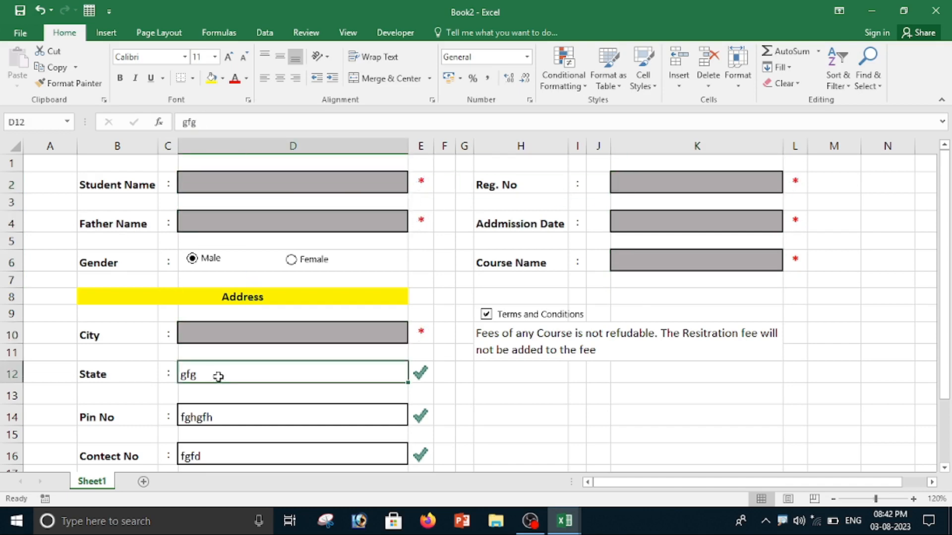
pyautogui.press('Delete')
pyautogui.click(217, 418)
pyautogui.press('Delete')
pyautogui.click(230, 455)
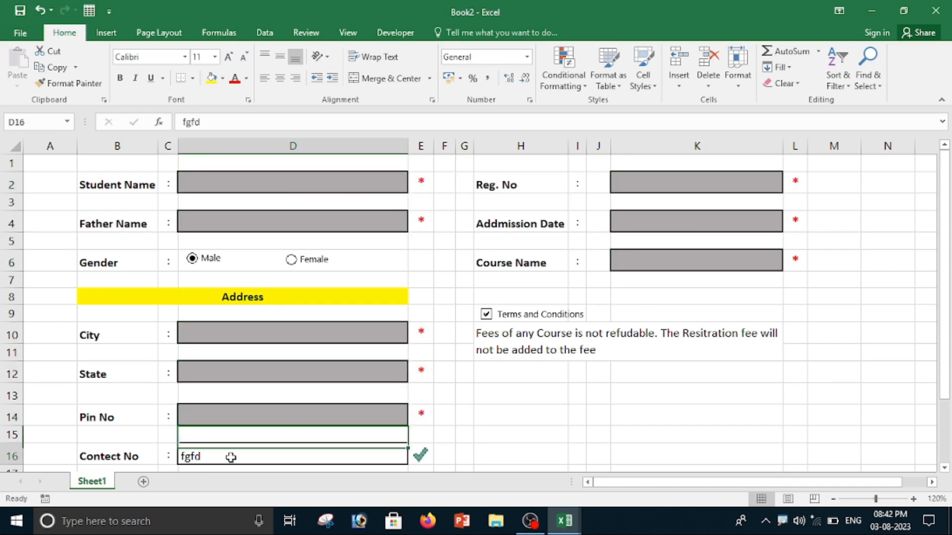
pyautogui.press('Delete')
pyautogui.scroll(-2, 559, 444)
pyautogui.scroll(1, 561, 445)
pyautogui.scroll(1, 561, 445)
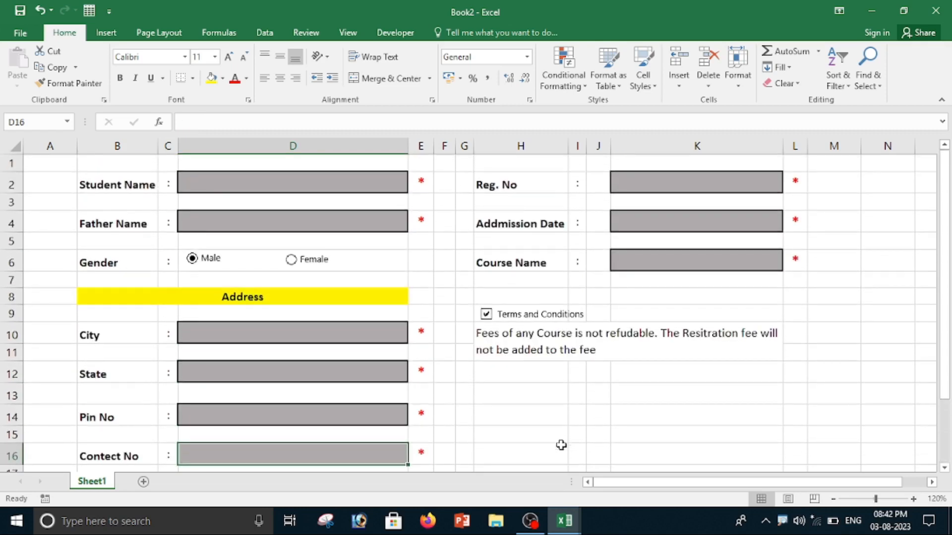
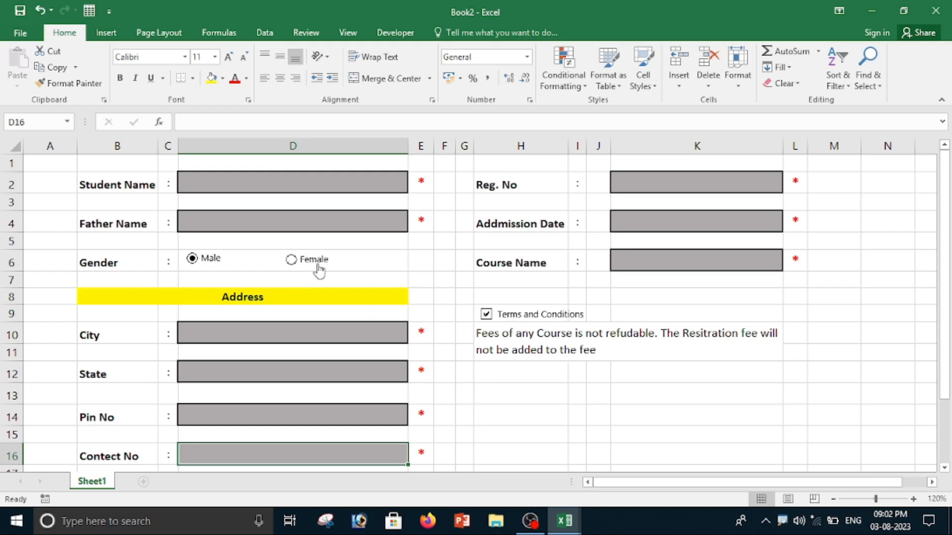
# Link the gender option buttons to cell M14 and switch the gender selection to Female.
pyautogui.keyDown('ctrl'); pyautogui.click(205, 258); pyautogui.keyUp('ctrl')
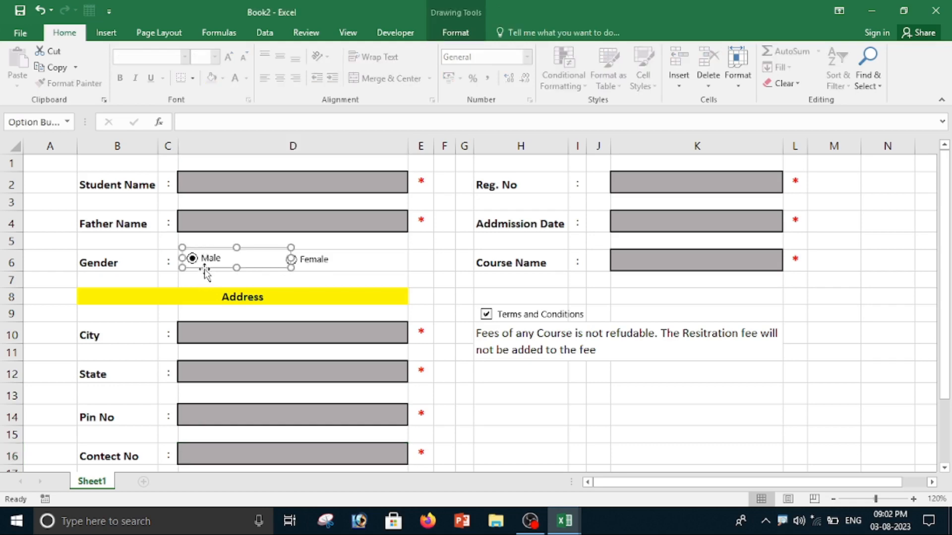
pyautogui.rightClick(204, 269)
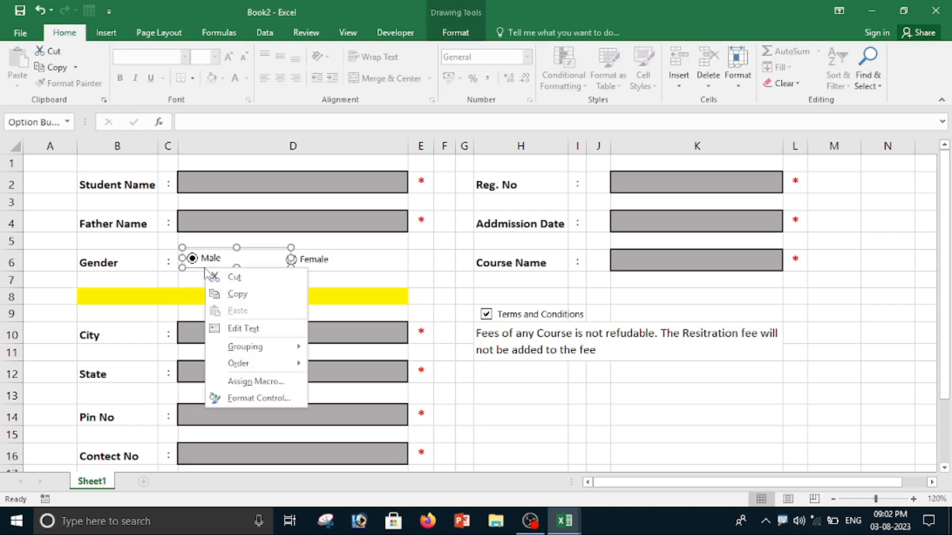
pyautogui.click(255, 399)
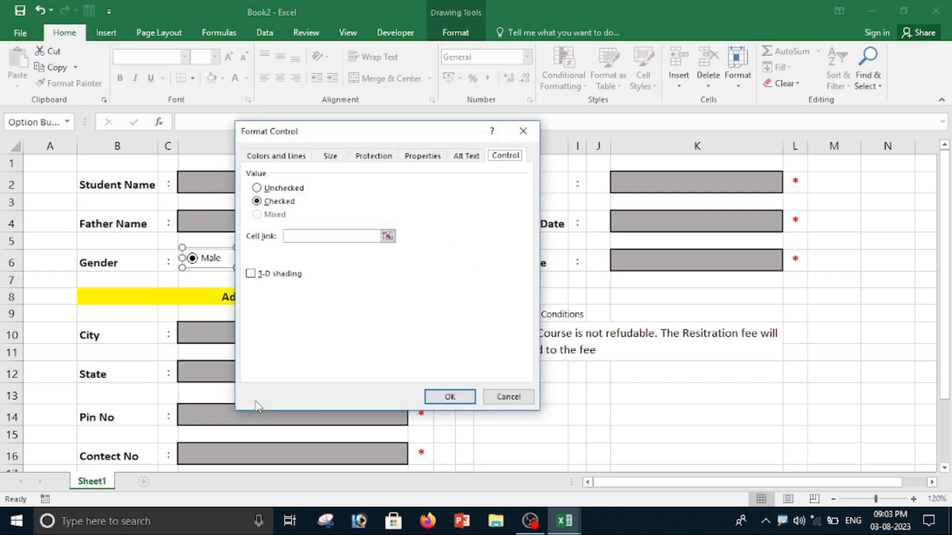
pyautogui.click(298, 237)
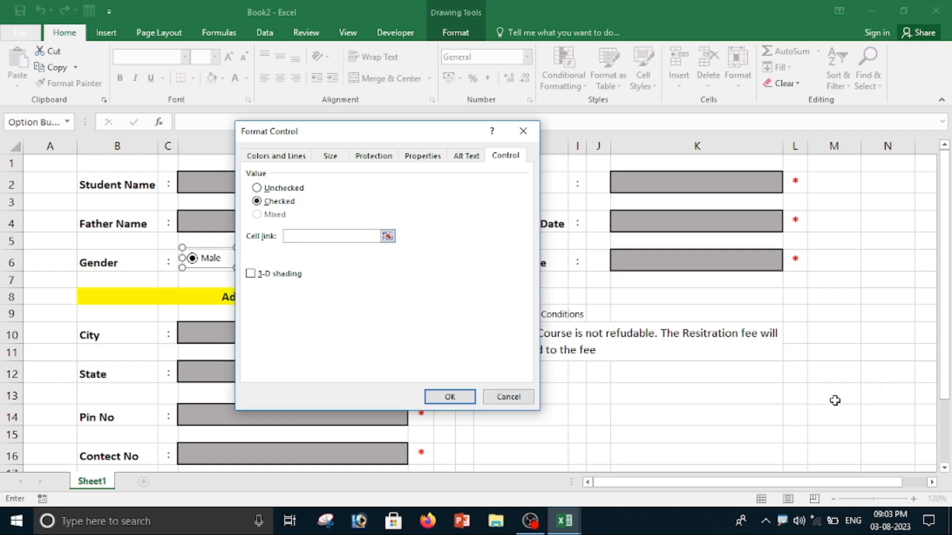
pyautogui.click(831, 417)
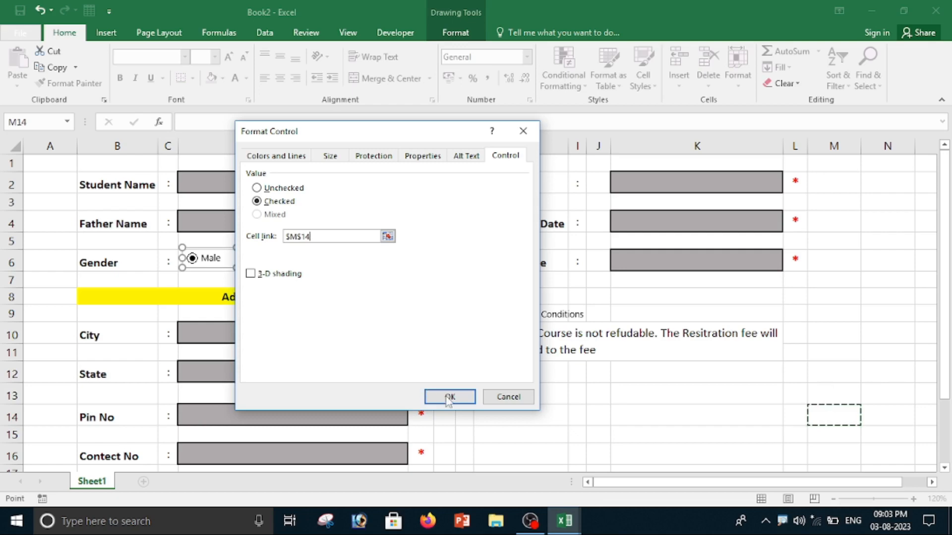
pyautogui.click(449, 397)
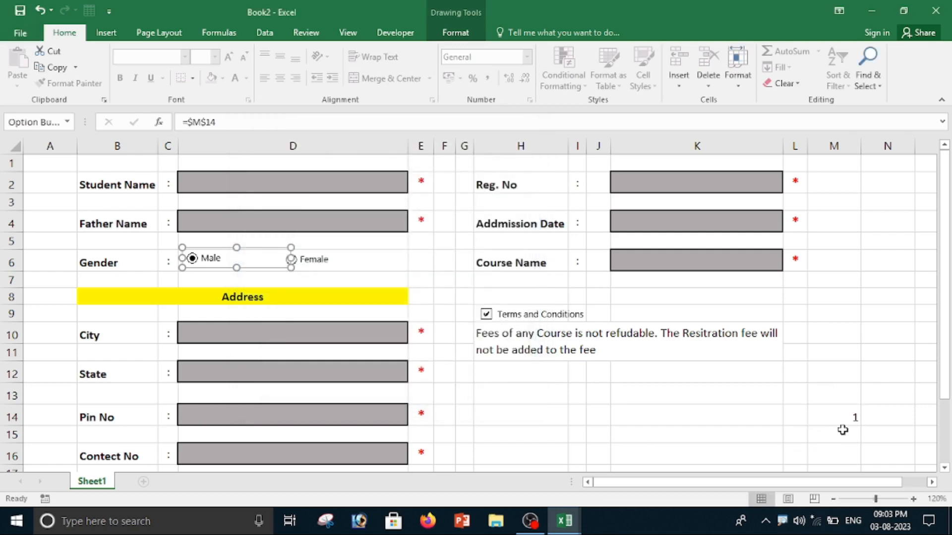
pyautogui.click(311, 266)
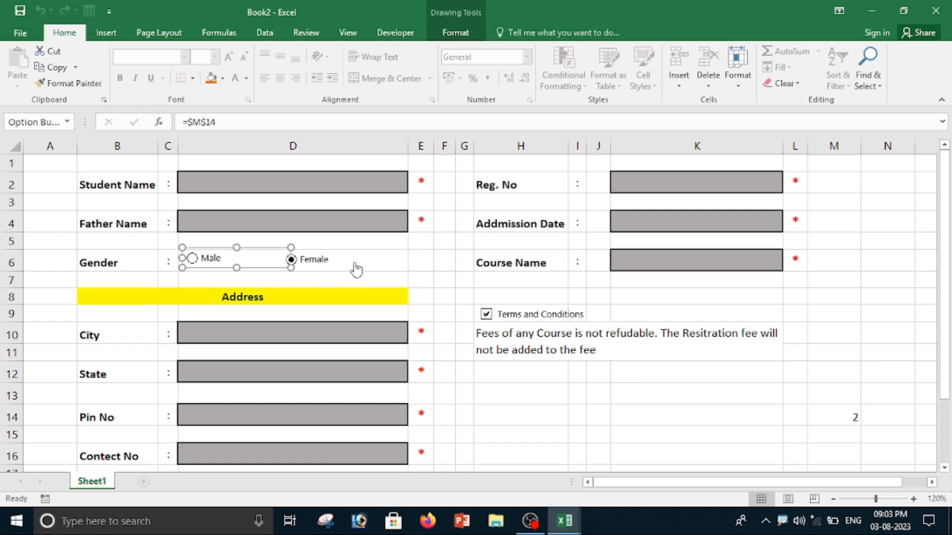
pyautogui.click(318, 280)
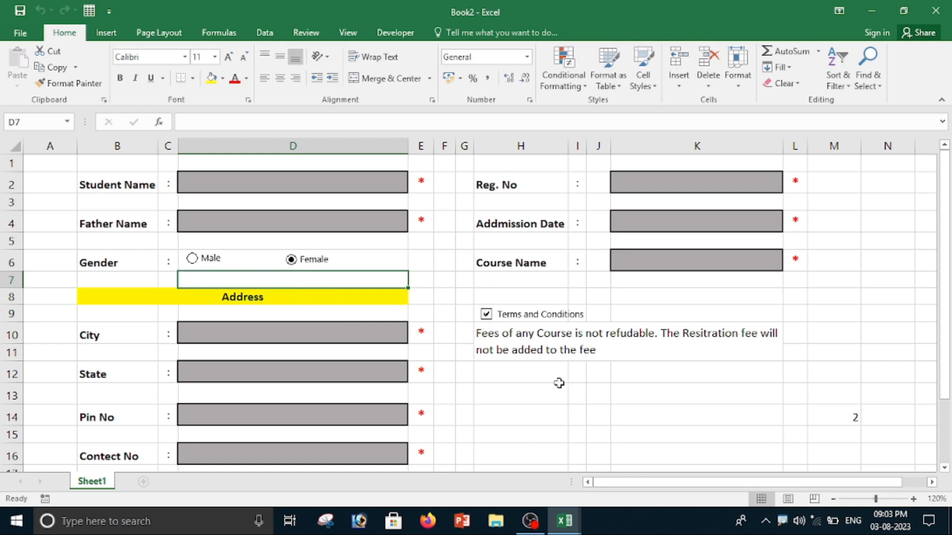
# Link the Terms and Conditions check box to cell M13 and test it by ticking and unticking it.
pyautogui.click(488, 314)
pyautogui.keyDown('ctrl'); pyautogui.click(488, 315); pyautogui.keyUp('ctrl')
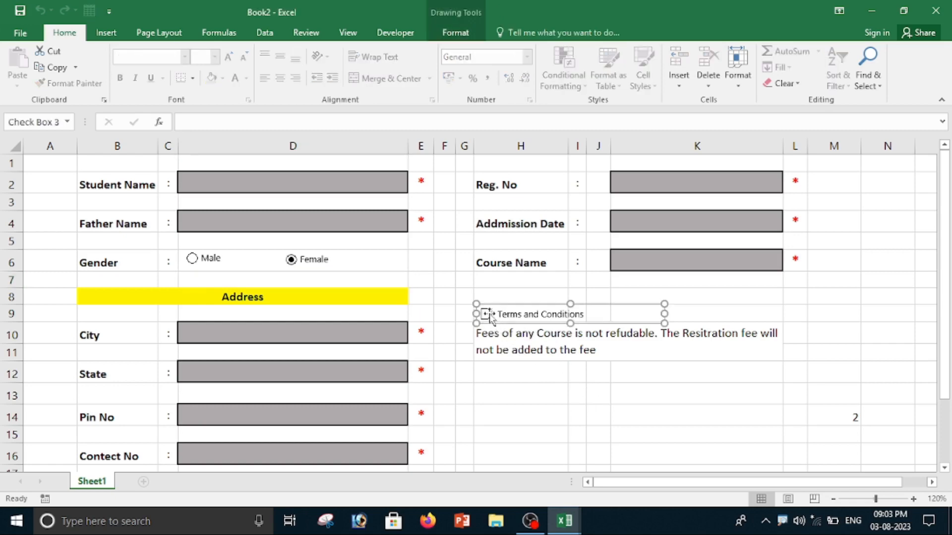
pyautogui.rightClick(488, 315)
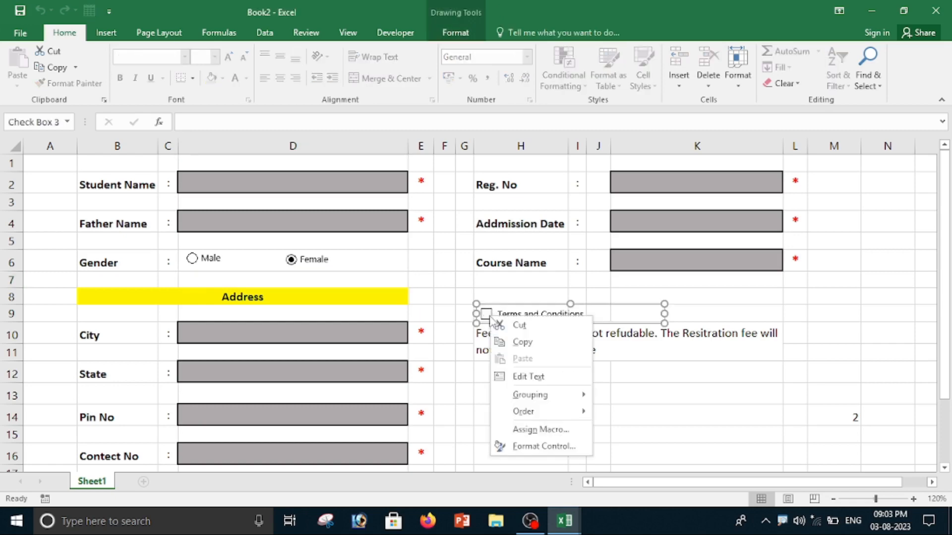
pyautogui.click(542, 447)
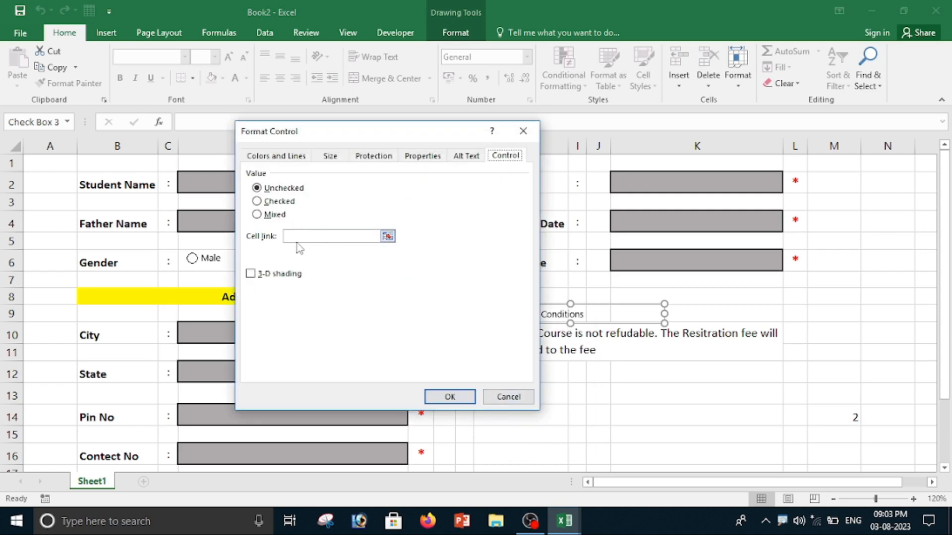
pyautogui.click(315, 238)
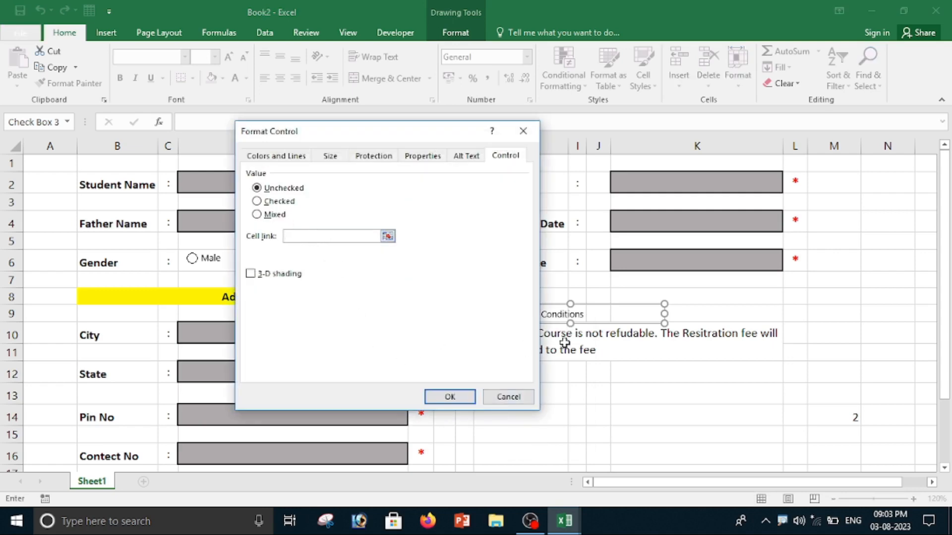
pyautogui.click(836, 395)
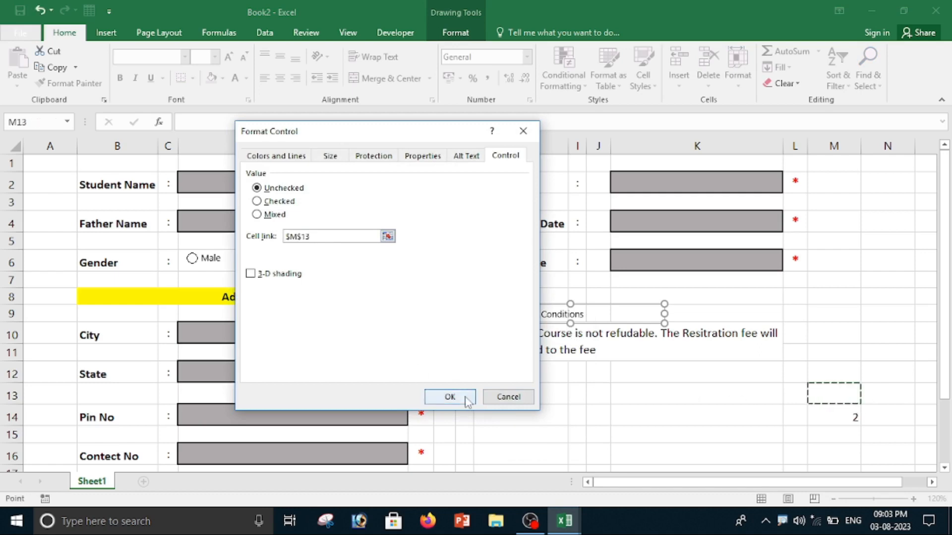
pyautogui.click(449, 397)
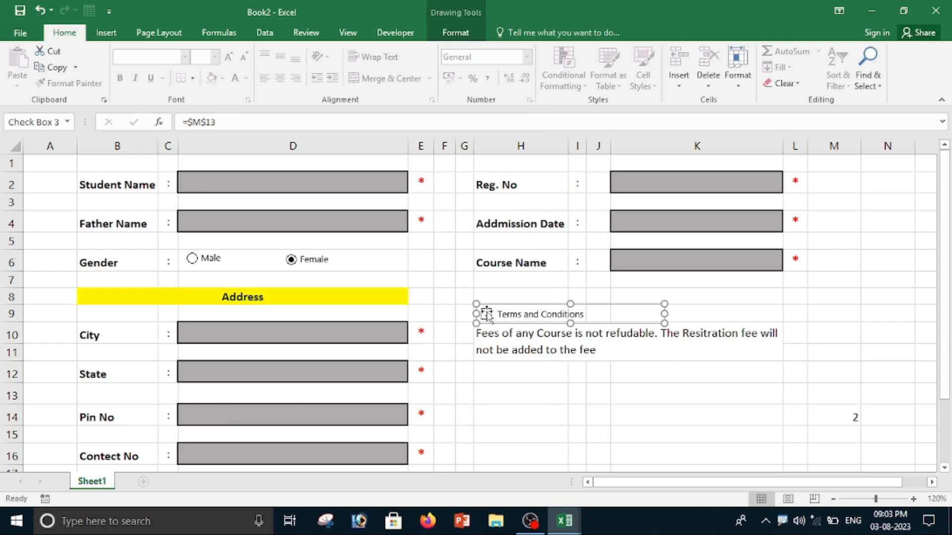
pyautogui.click(616, 431)
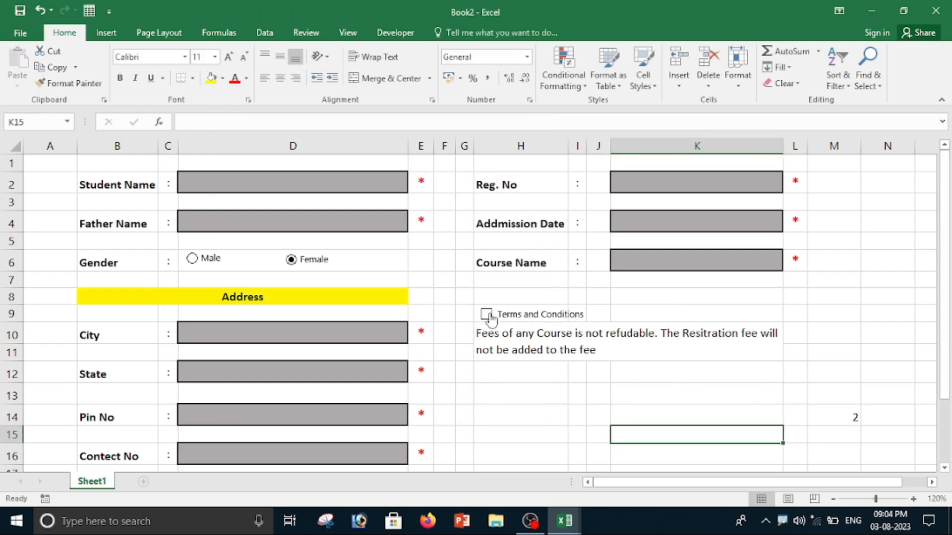
pyautogui.click(489, 316)
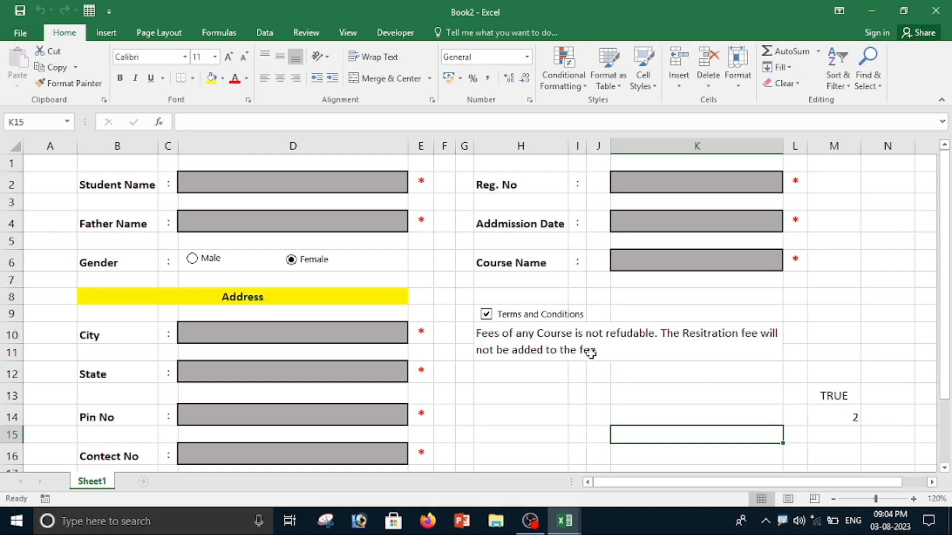
pyautogui.click(486, 314)
# In M12, enter =COUNTA(D2,D4,D10,D12,D14,D16,K2,K4,K6) to count the filled required fields.
pyautogui.click(836, 378)
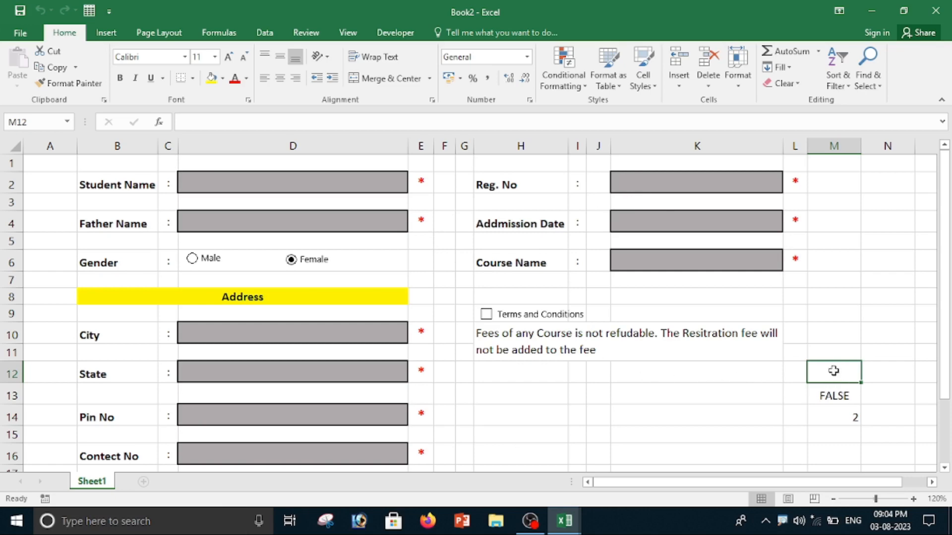
pyautogui.write('=')
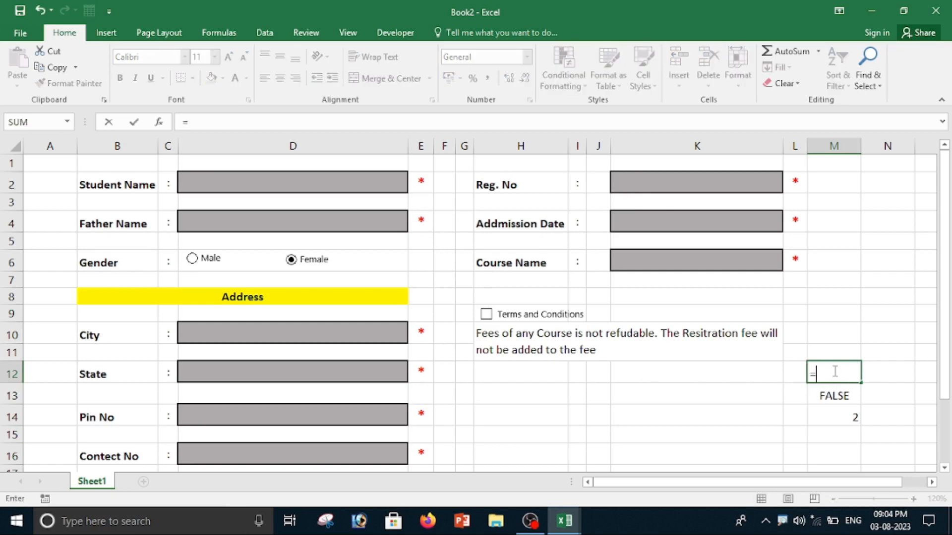
pyautogui.write('coun')
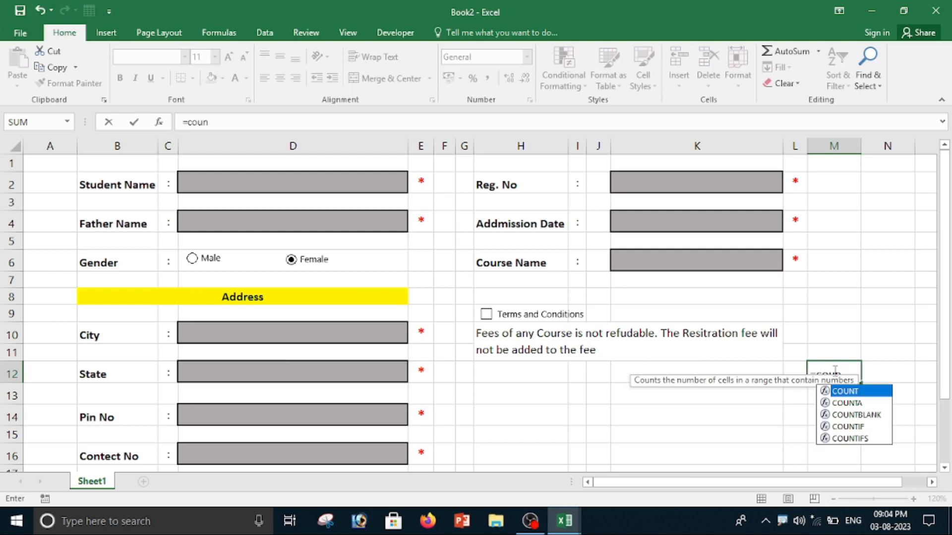
pyautogui.press('Down')
pyautogui.press('Tab')
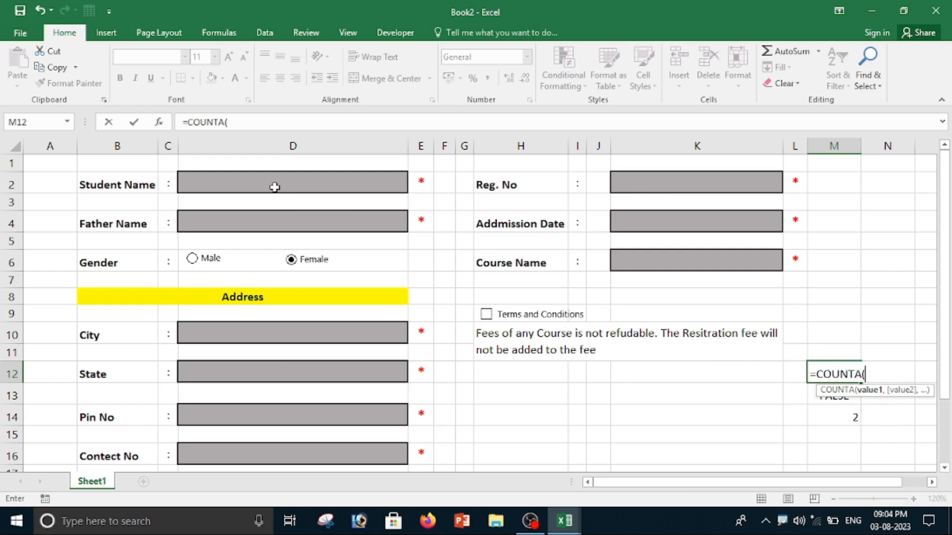
pyautogui.click(234, 183)
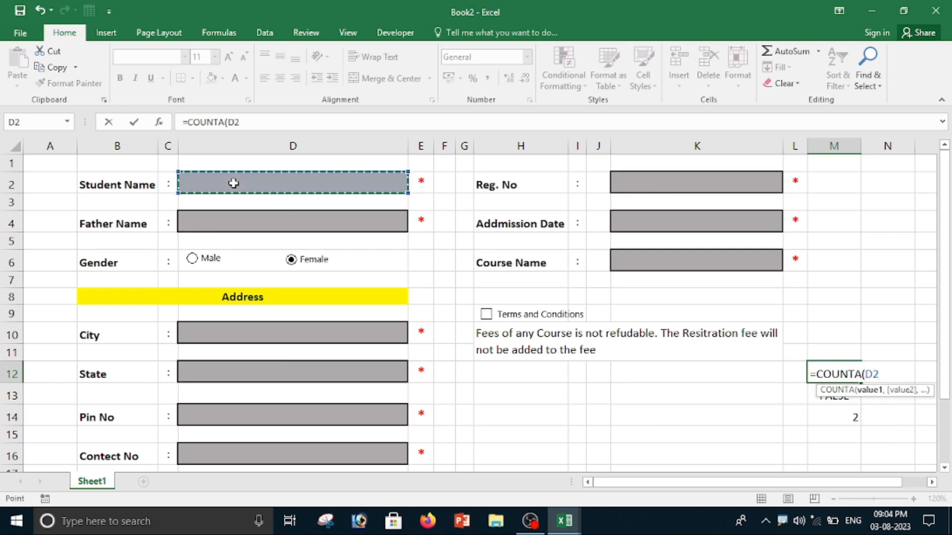
pyautogui.write(',')
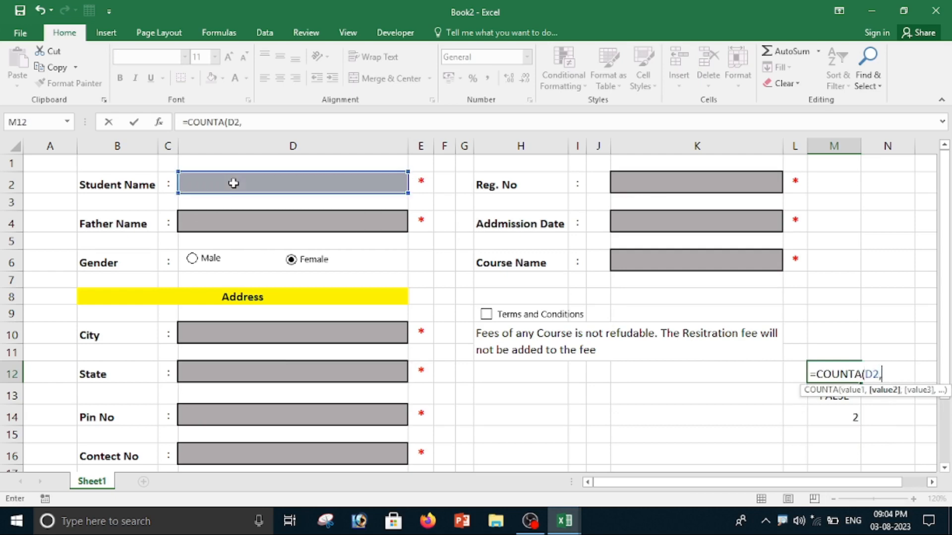
pyautogui.click(220, 212)
pyautogui.write(',')
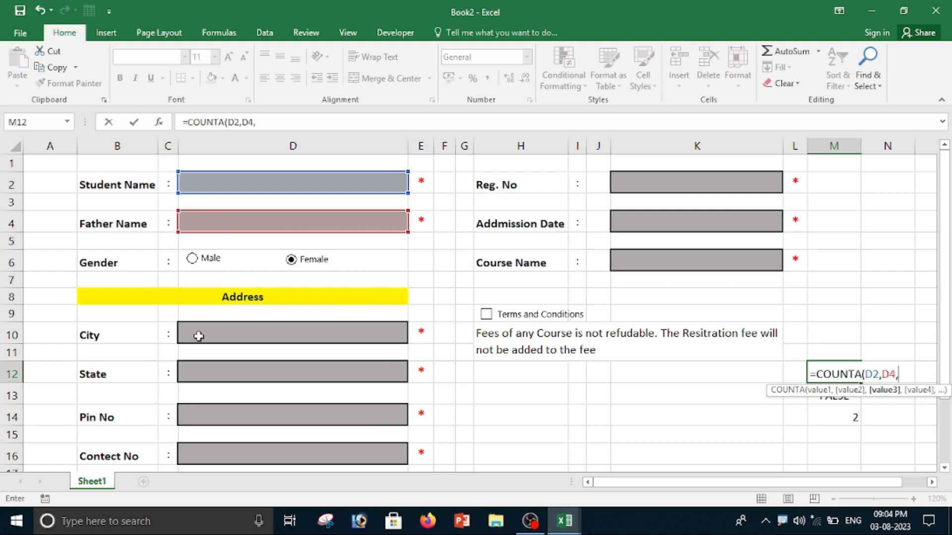
pyautogui.click(224, 337)
pyautogui.write(',')
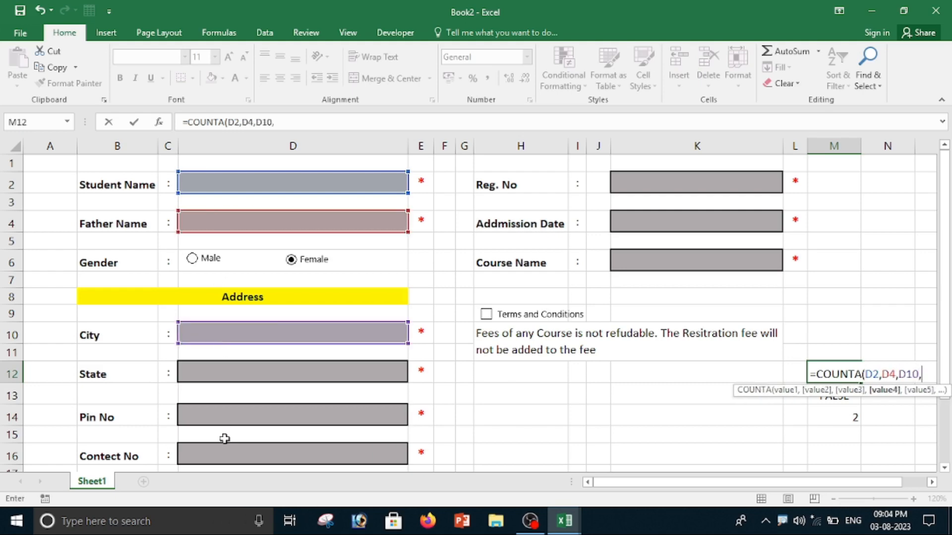
pyautogui.click(231, 376)
pyautogui.write(',')
pyautogui.click(219, 413)
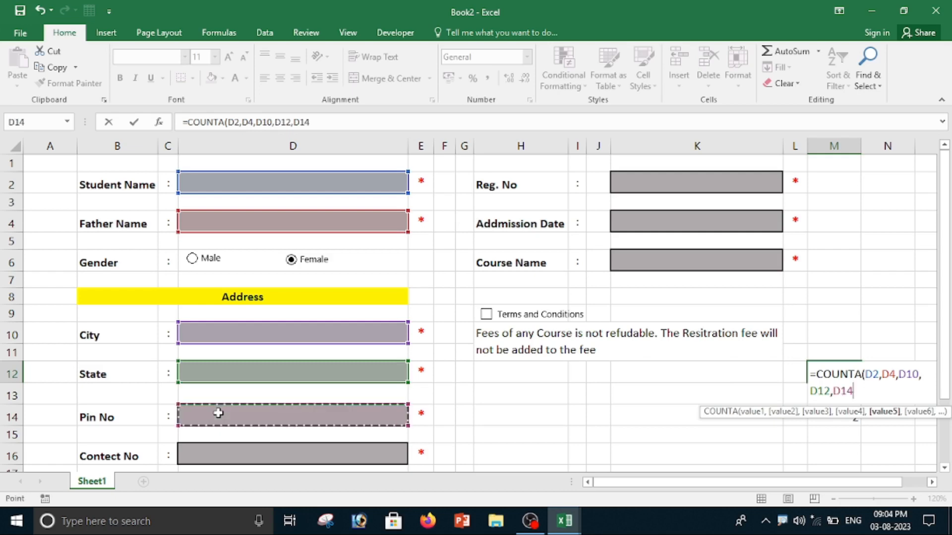
pyautogui.write(',')
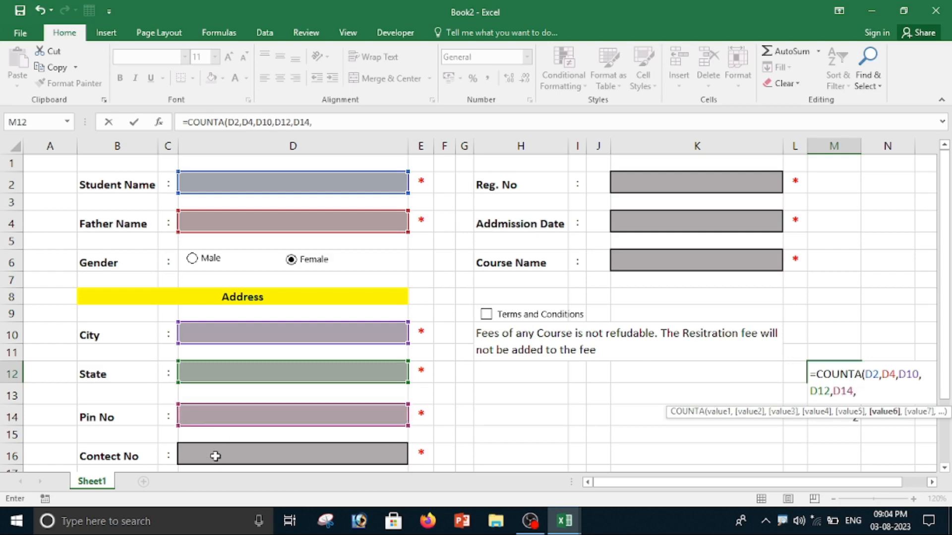
pyautogui.click(215, 456)
pyautogui.write(',')
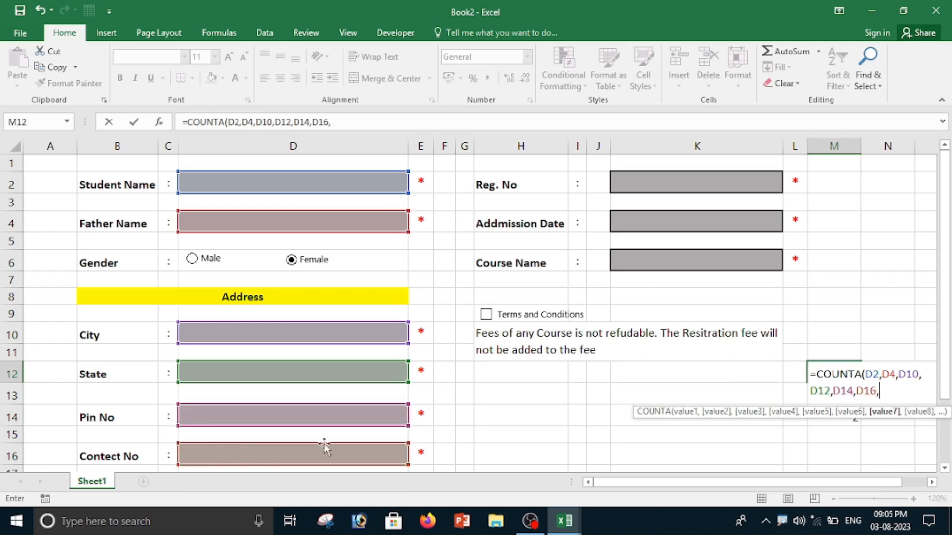
pyautogui.click(658, 184)
pyautogui.write(',')
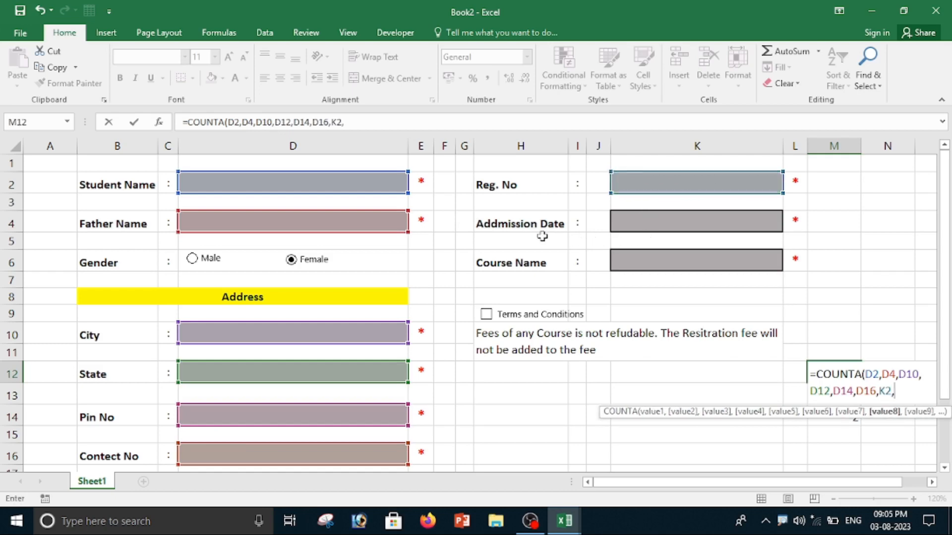
pyautogui.click(705, 223)
pyautogui.write(',')
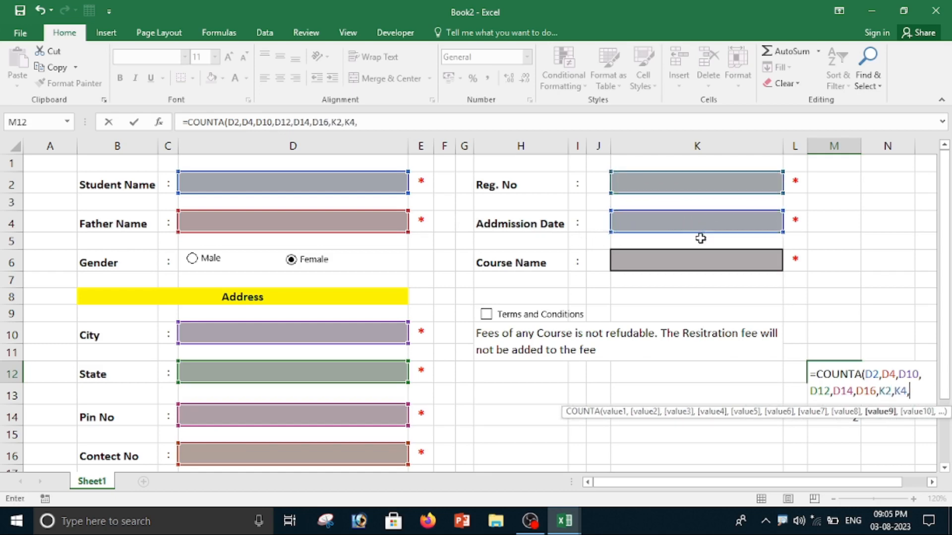
pyautogui.click(654, 262)
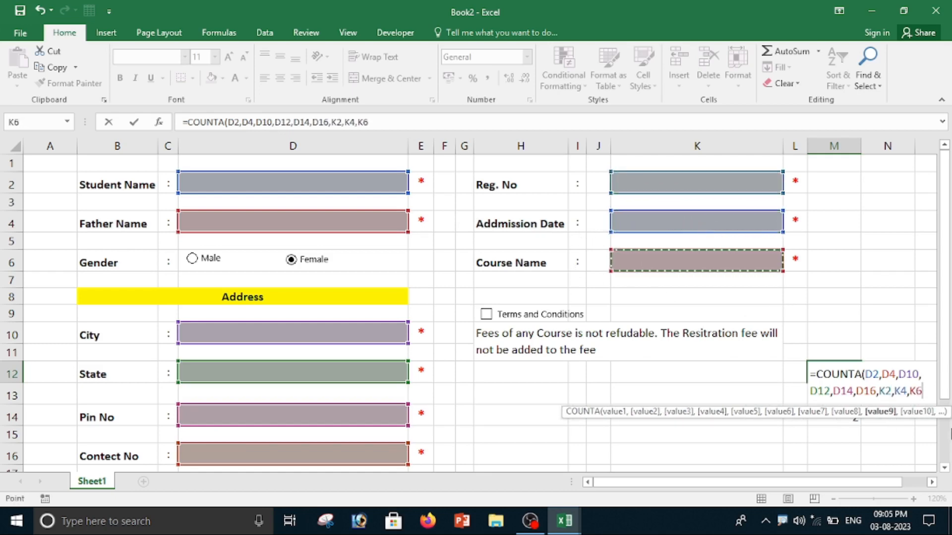
pyautogui.write(')')
pyautogui.press('Return')
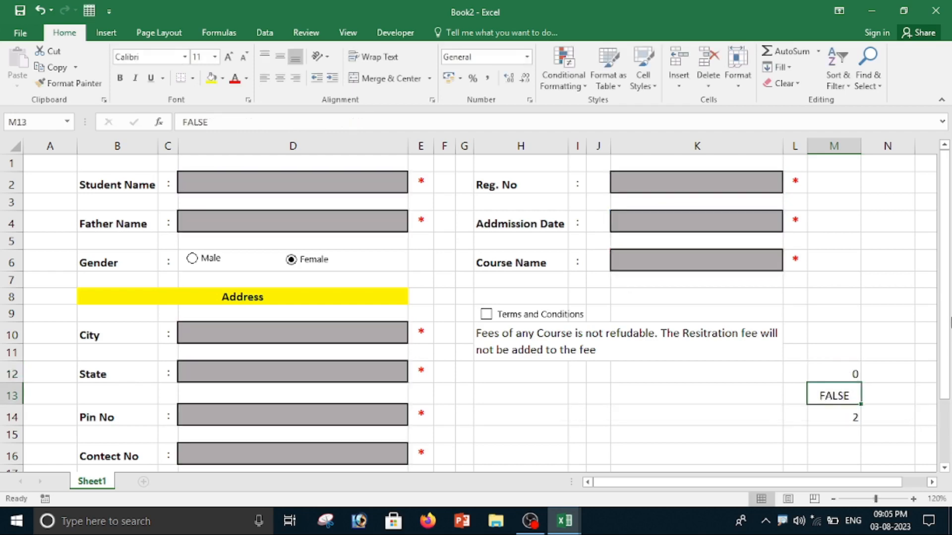
pyautogui.click(850, 372)
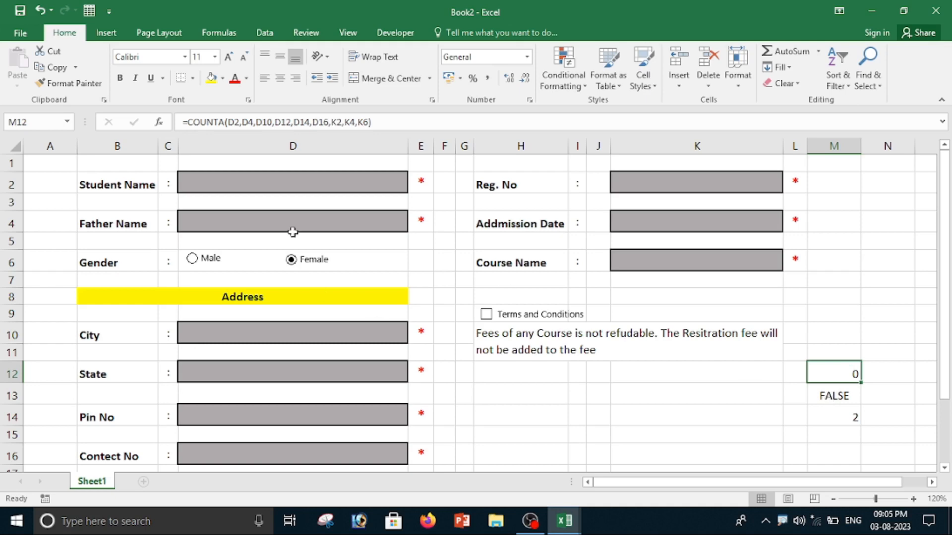
# Enter sample text in Student Name and Father Name to test the required-field count.
pyautogui.click(285, 186)
pyautogui.write('fdfd')
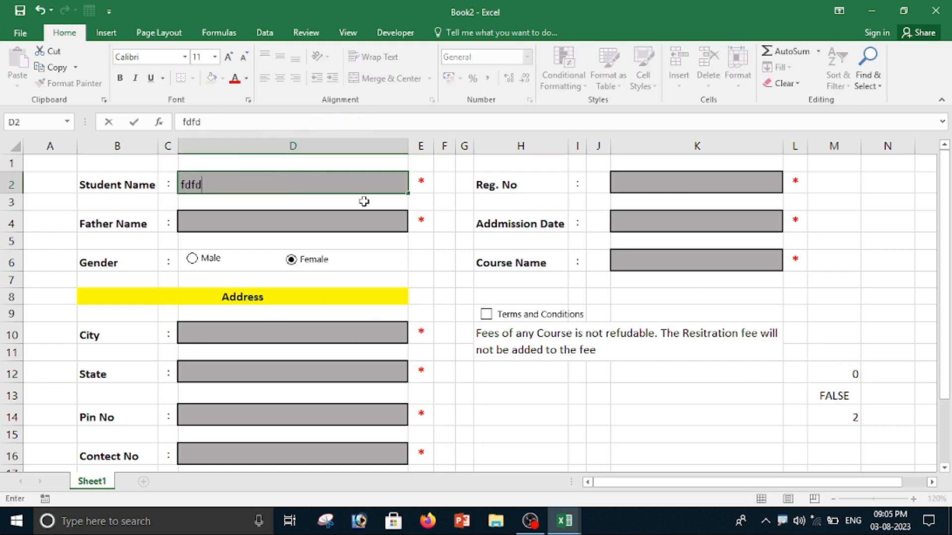
pyautogui.click(449, 200)
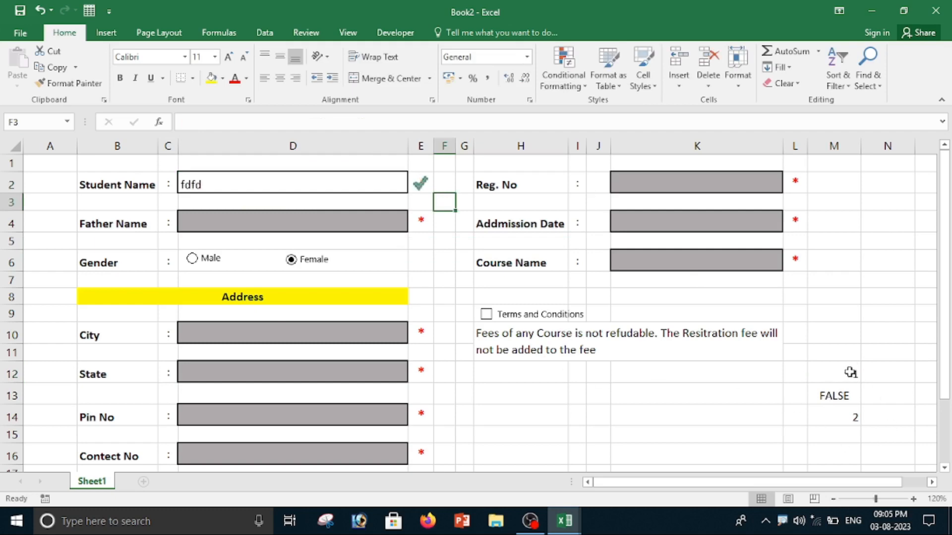
pyautogui.click(250, 216)
pyautogui.write('dfdf')
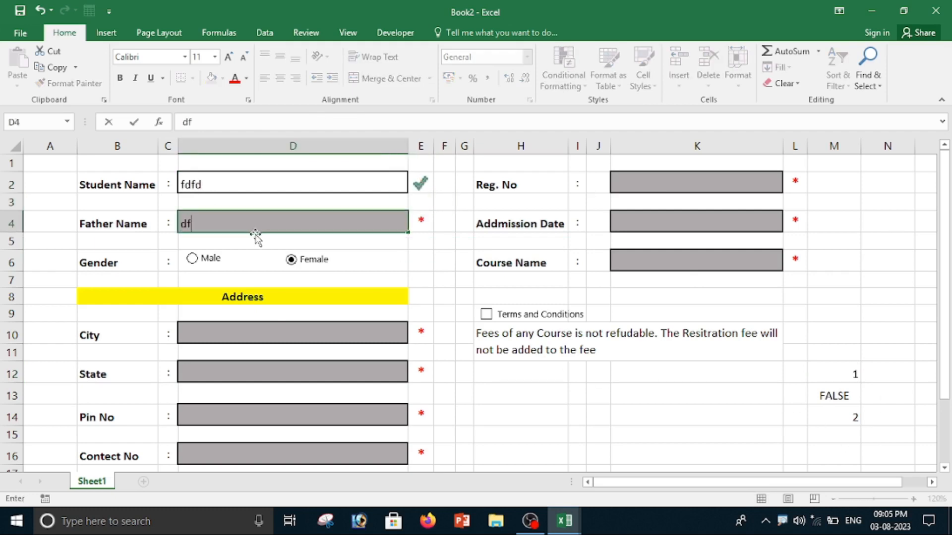
pyautogui.click(451, 314)
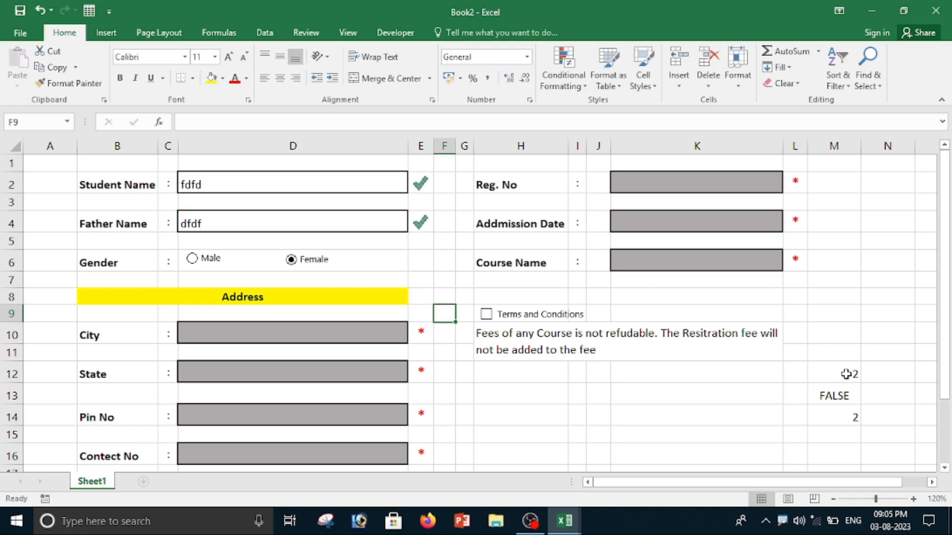
# Delete the sample entries from Father Name and Student Name.
pyautogui.click(230, 224)
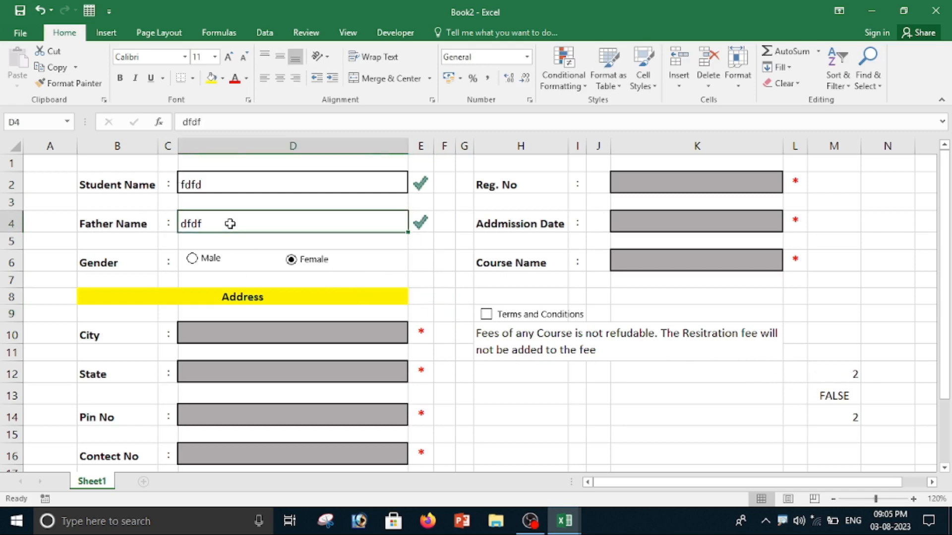
pyautogui.press('Delete')
pyautogui.click(232, 183)
pyautogui.press('Delete')
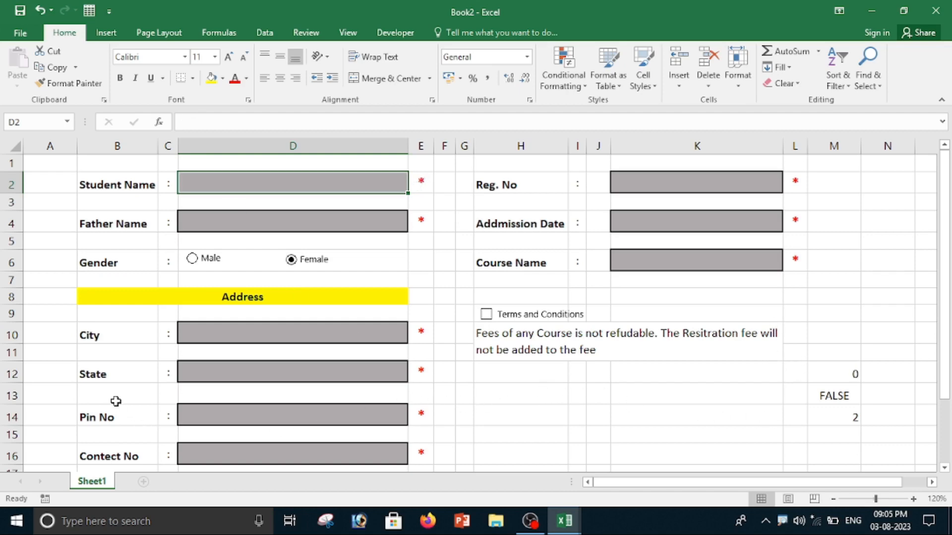
# Add list validation to the State cell with source Bihar,Up,Mp,CG,Delhi,Mumbai and choose Bihar from its drop-down.
pyautogui.click(239, 372)
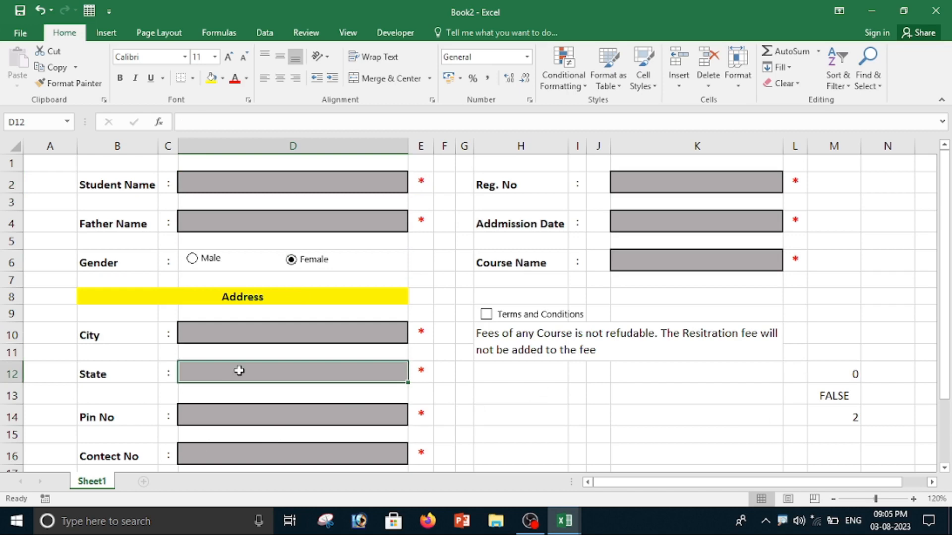
pyautogui.click(677, 264)
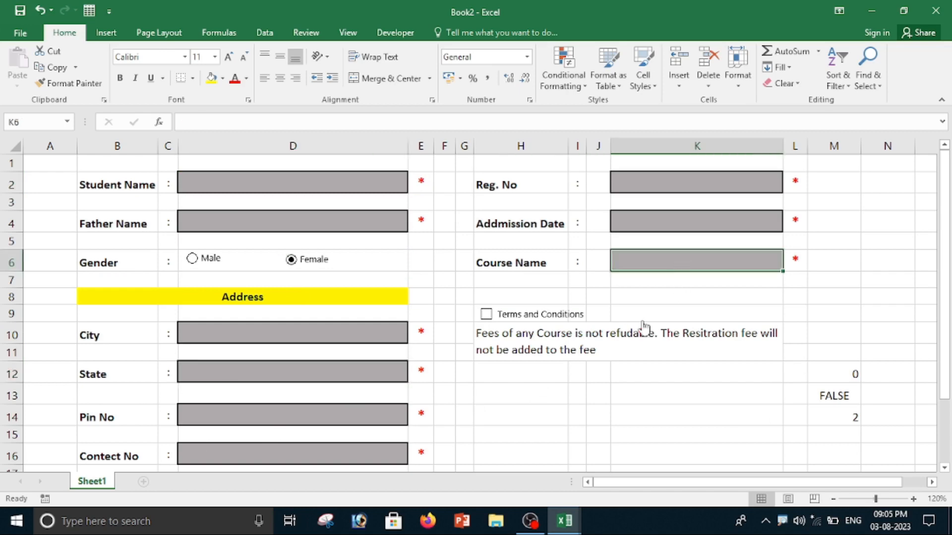
pyautogui.click(252, 380)
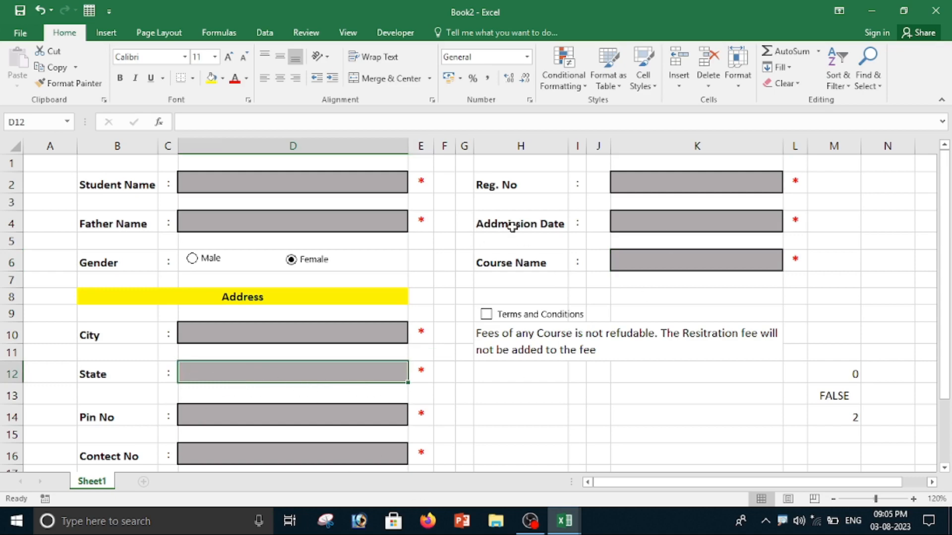
pyautogui.click(261, 36)
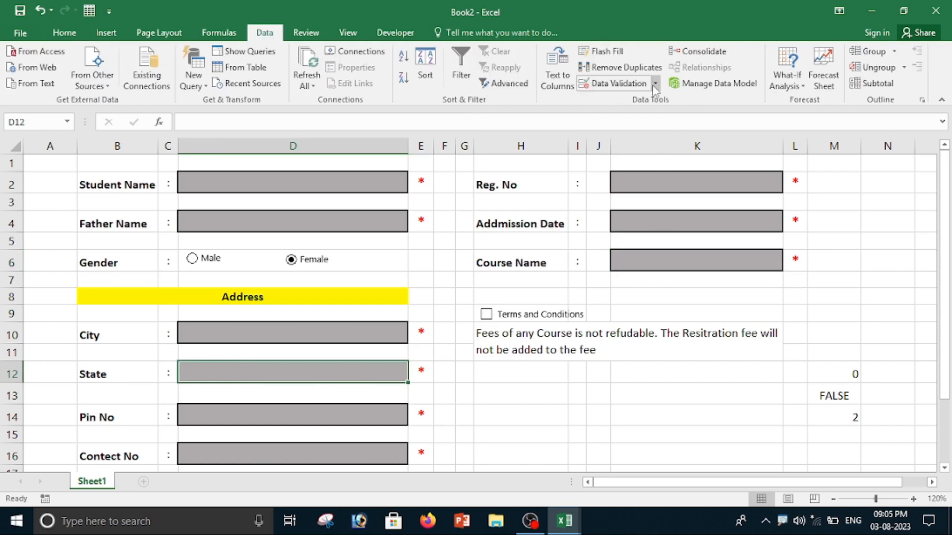
pyautogui.click(619, 83)
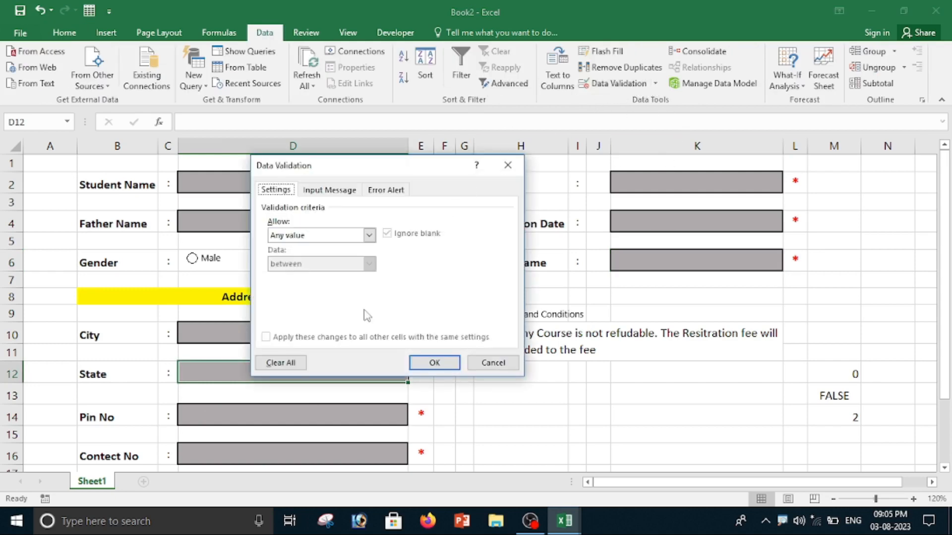
pyautogui.click(369, 236)
pyautogui.click(287, 277)
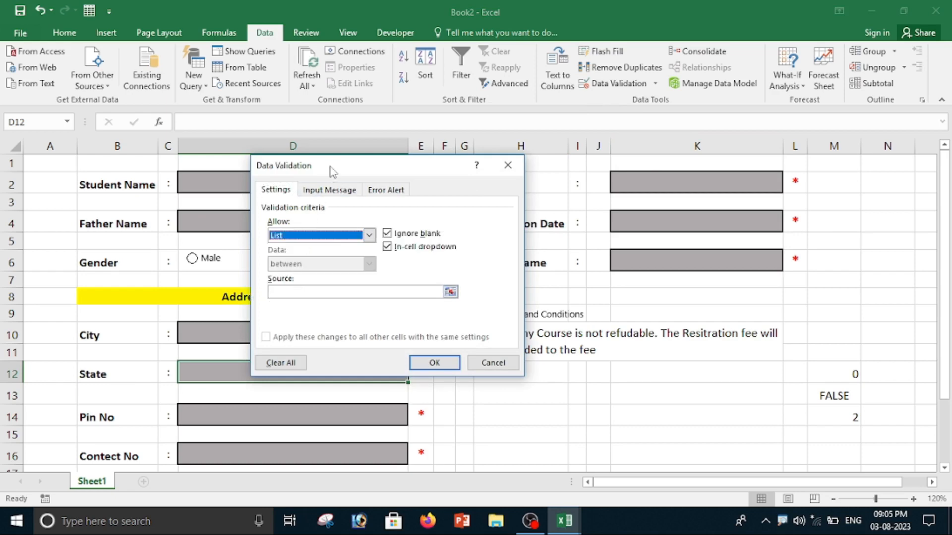
pyautogui.moveTo(333, 165); pyautogui.dragTo(440, 162)
pyautogui.click(392, 291)
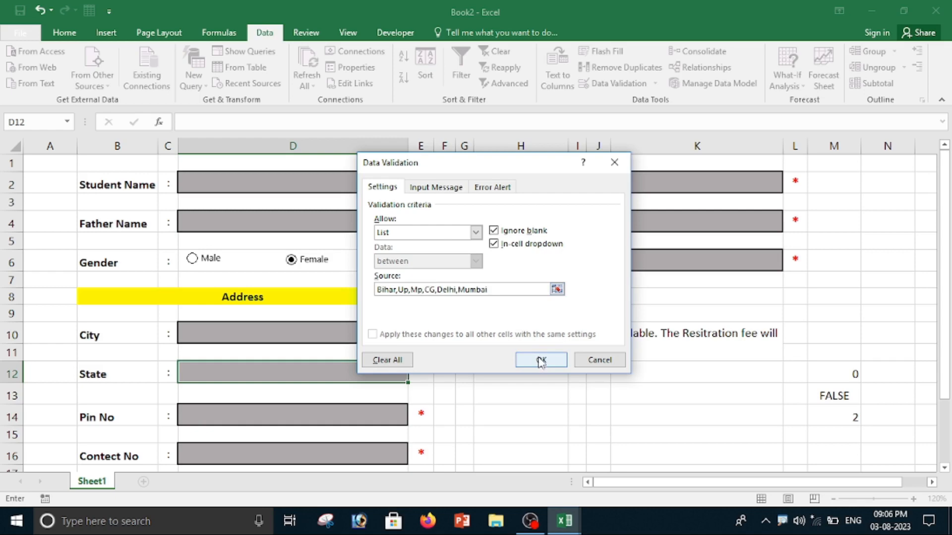
pyautogui.click(540, 361)
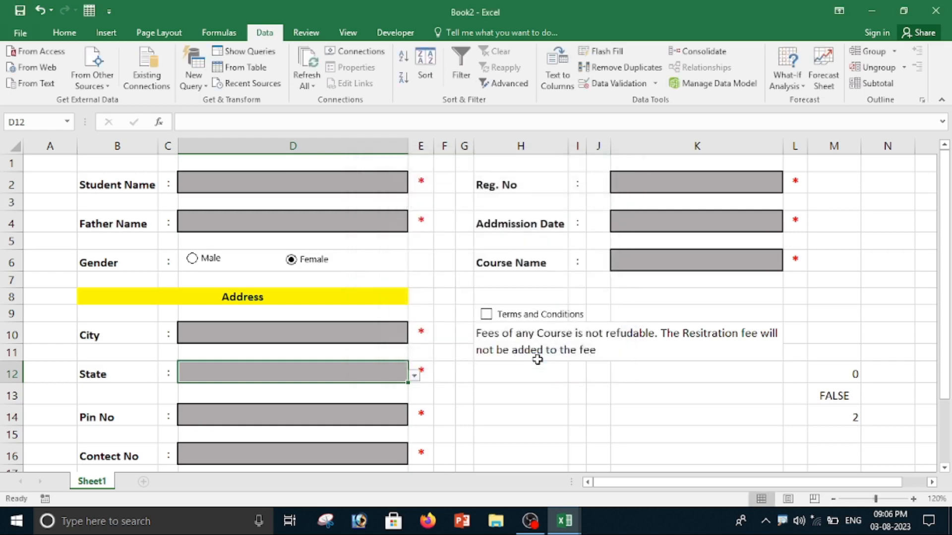
pyautogui.click(414, 376)
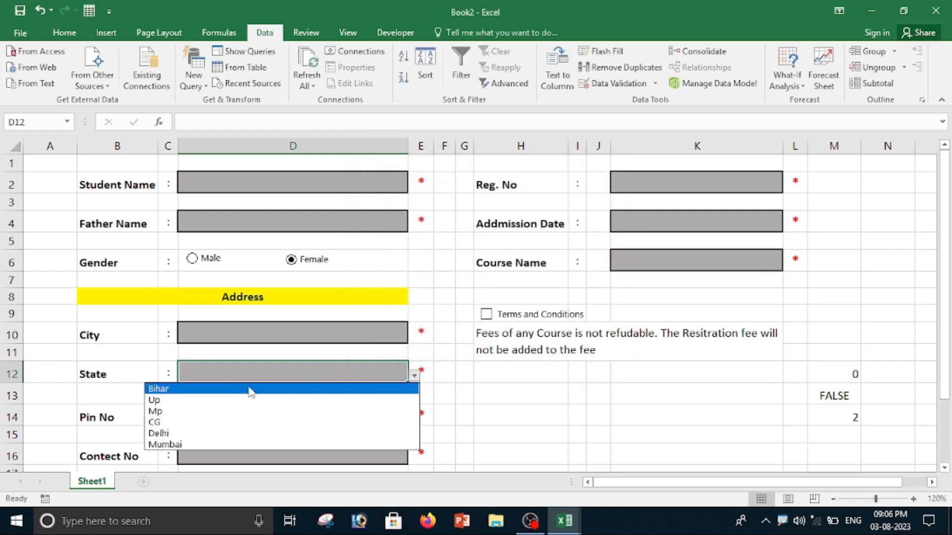
pyautogui.click(251, 390)
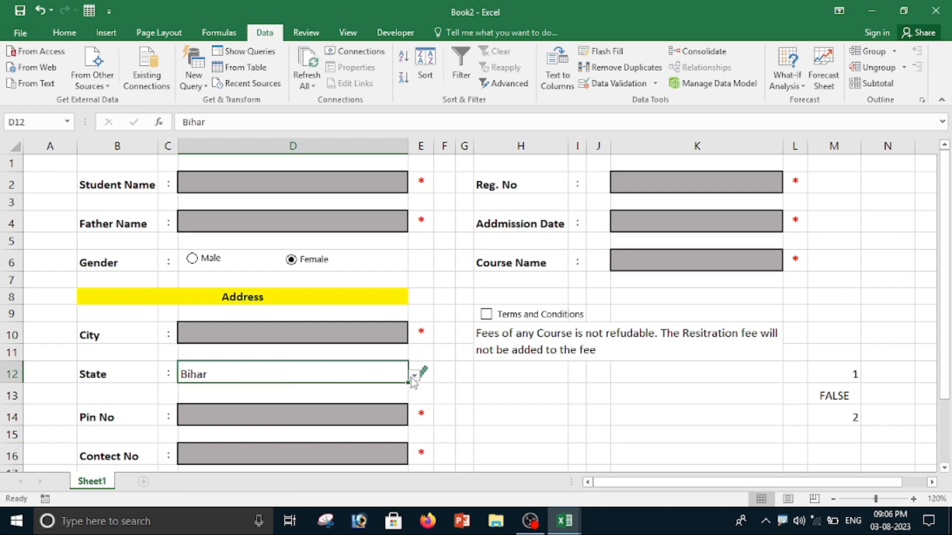
# Add list validation to the Course Name cell with source DCA,PGDCA,TALLY,TYPING,DEO,MS OFFICE and test its drop-down.
pyautogui.click(701, 261)
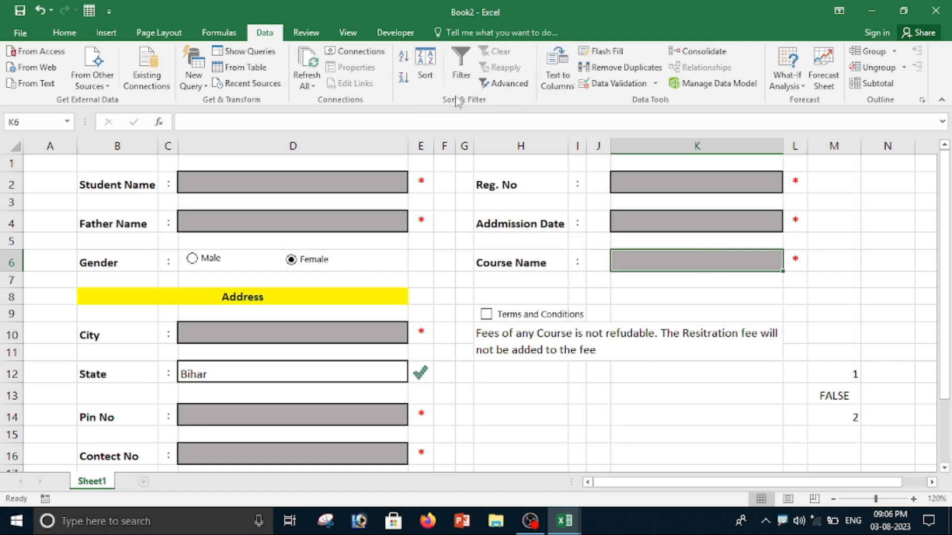
pyautogui.click(613, 85)
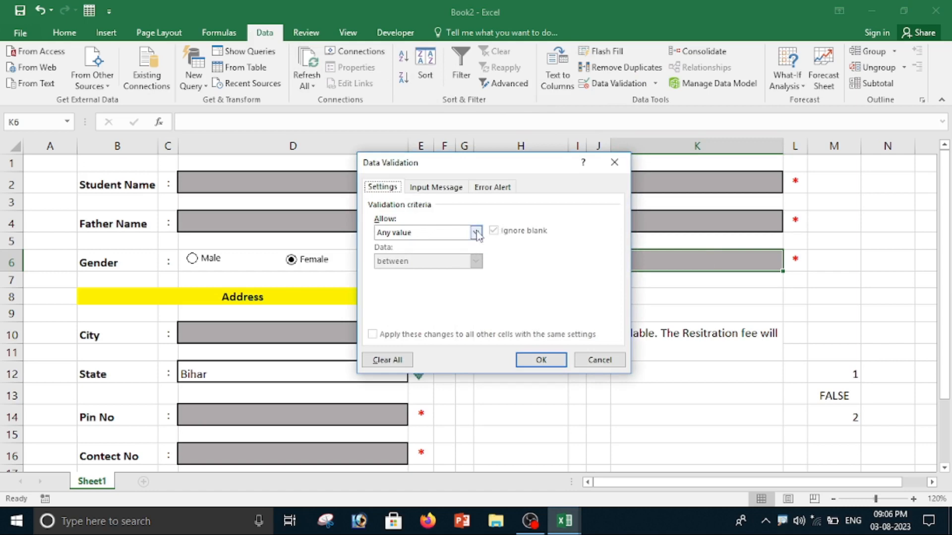
pyautogui.click(476, 231)
pyautogui.click(431, 272)
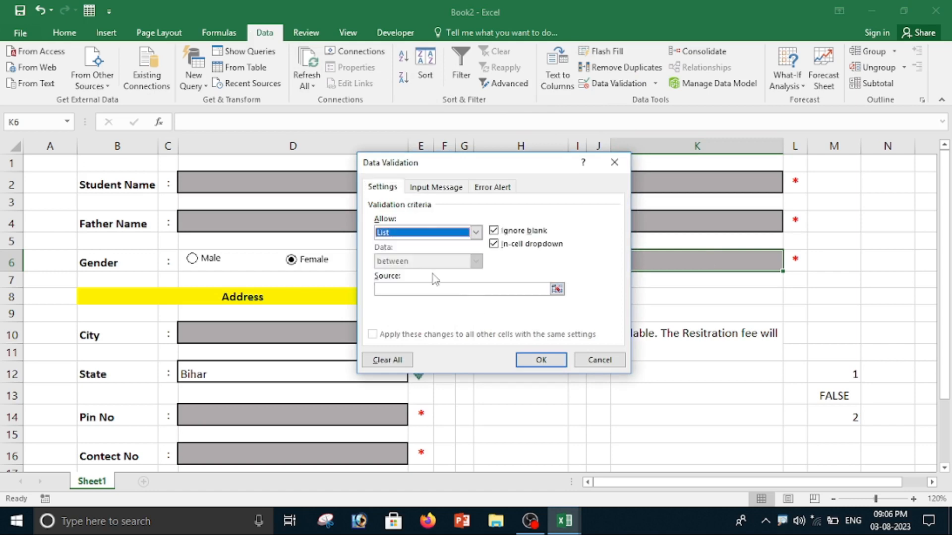
pyautogui.click(392, 290)
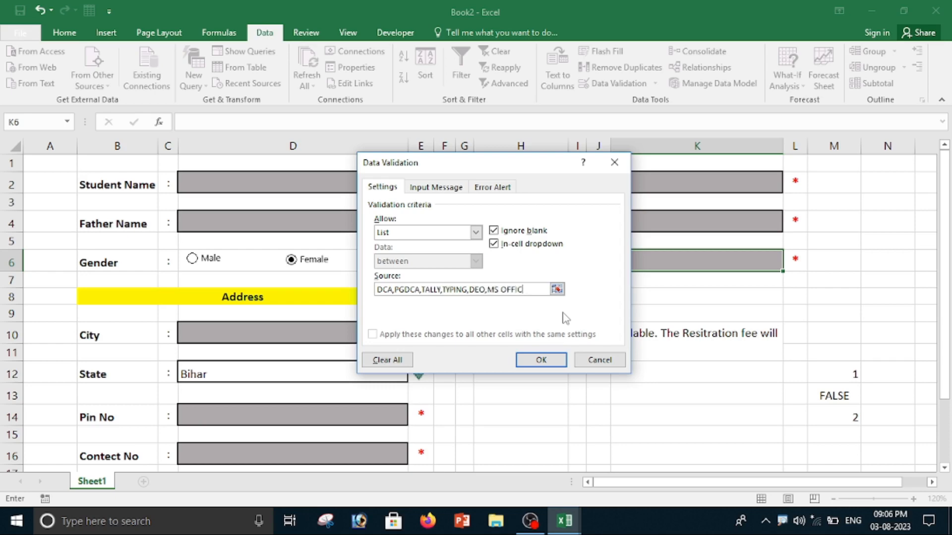
pyautogui.click(545, 361)
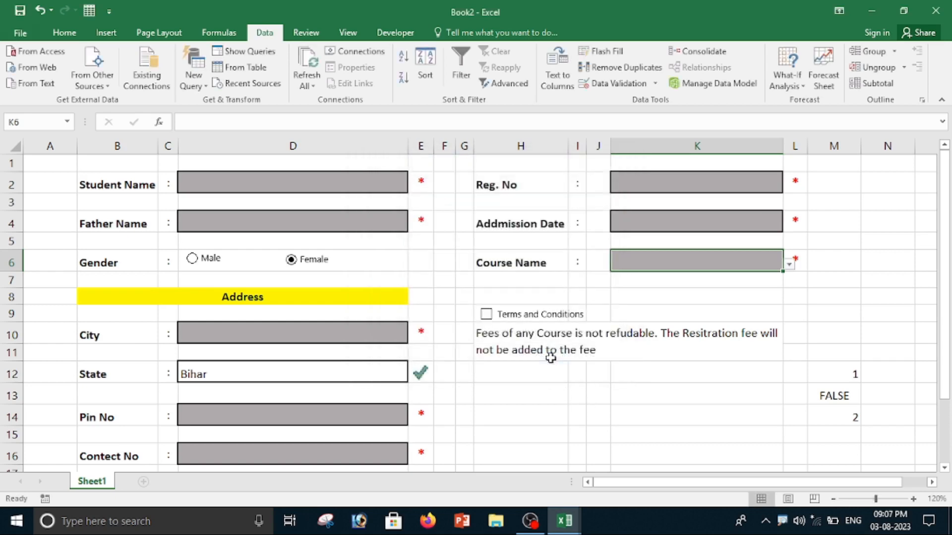
pyautogui.click(789, 265)
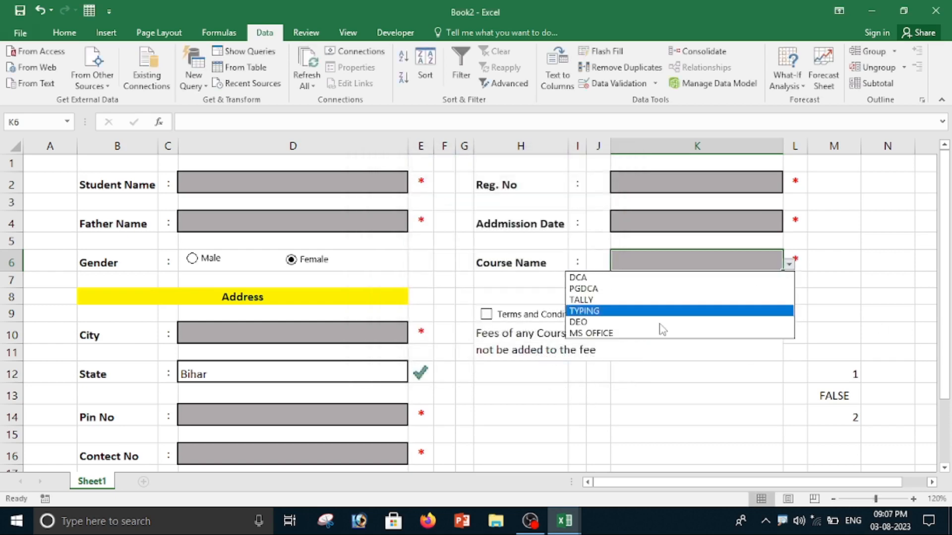
pyautogui.click(641, 290)
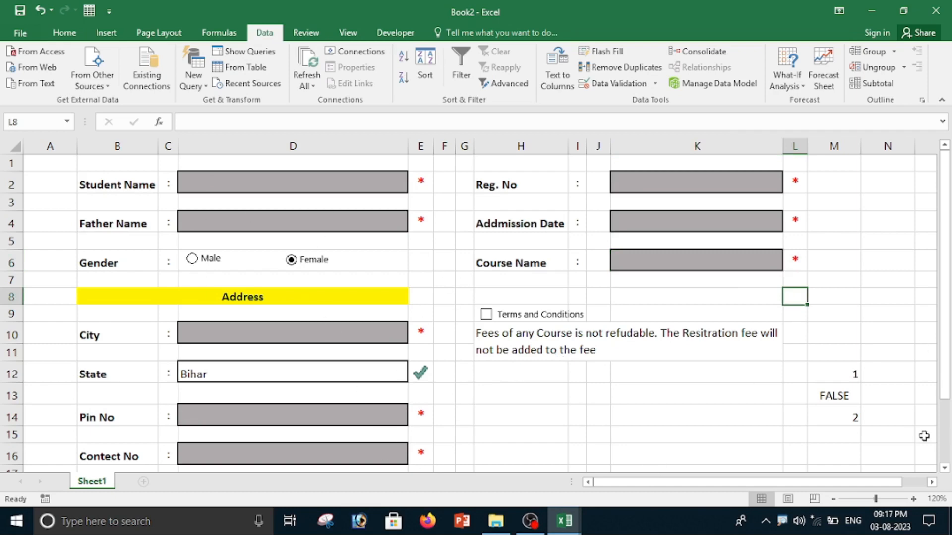
# In M16, enter =AND(M13=TRUE,M12=9) to check the terms box is ticked and all nine required fields are filled.
pyautogui.scroll(-3, 843, 422)
pyautogui.scroll(3, 843, 414)
pyautogui.scroll(-3, 835, 419)
pyautogui.scroll(3, 847, 352)
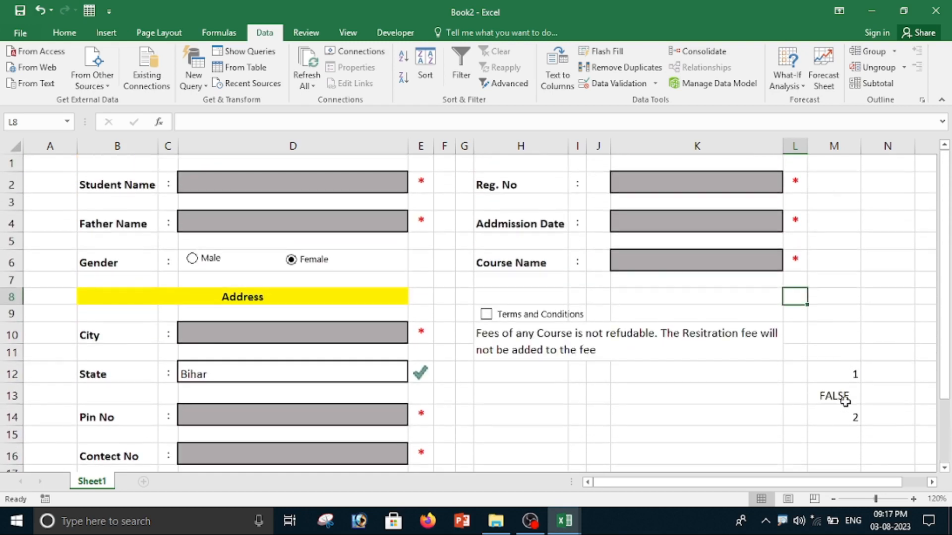
pyautogui.click(834, 454)
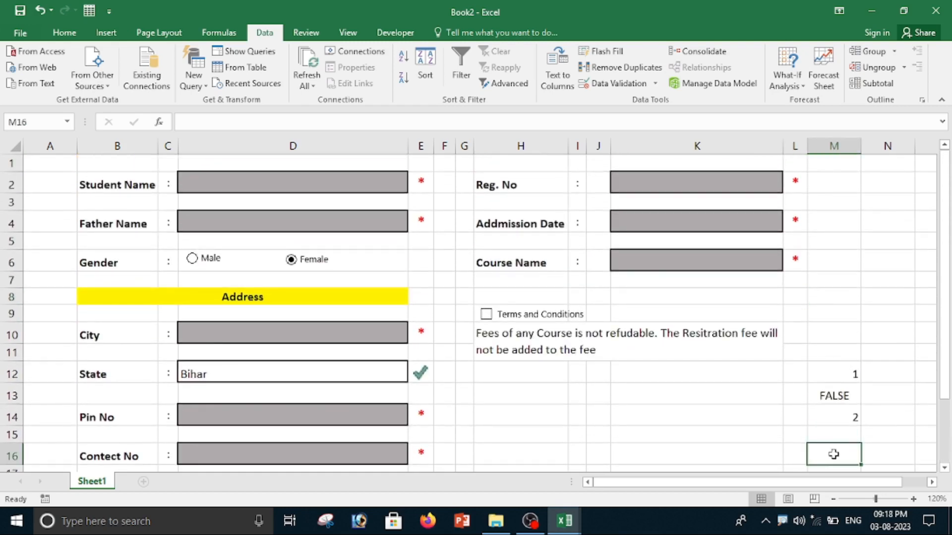
pyautogui.write('=')
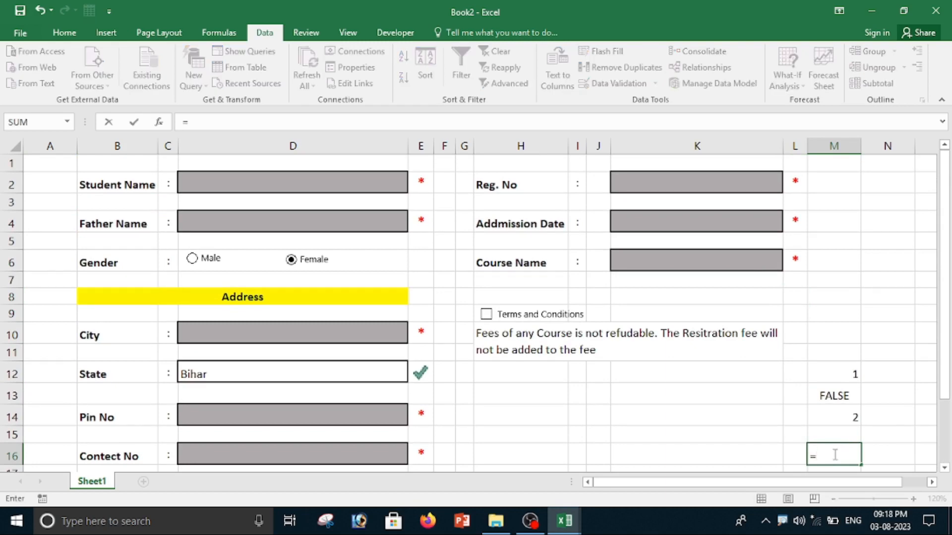
pyautogui.write('and')
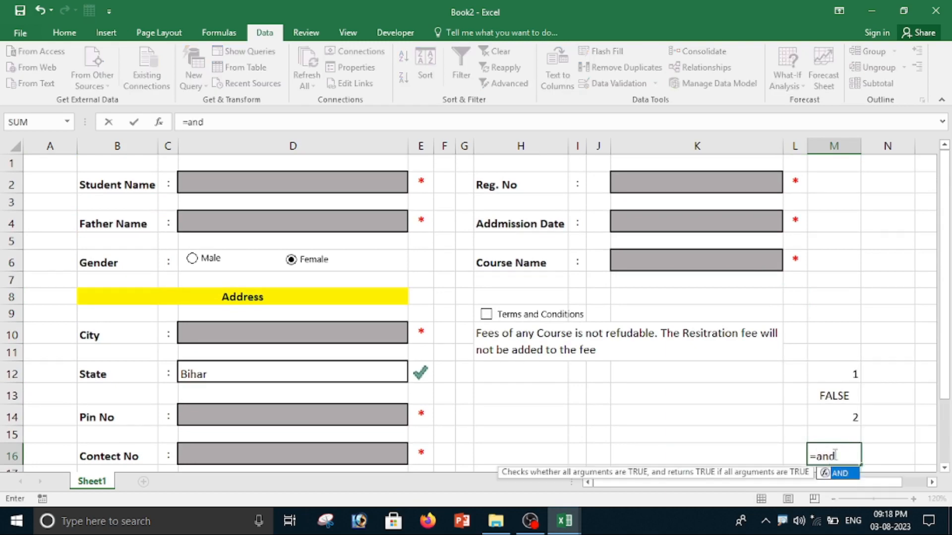
pyautogui.write('(')
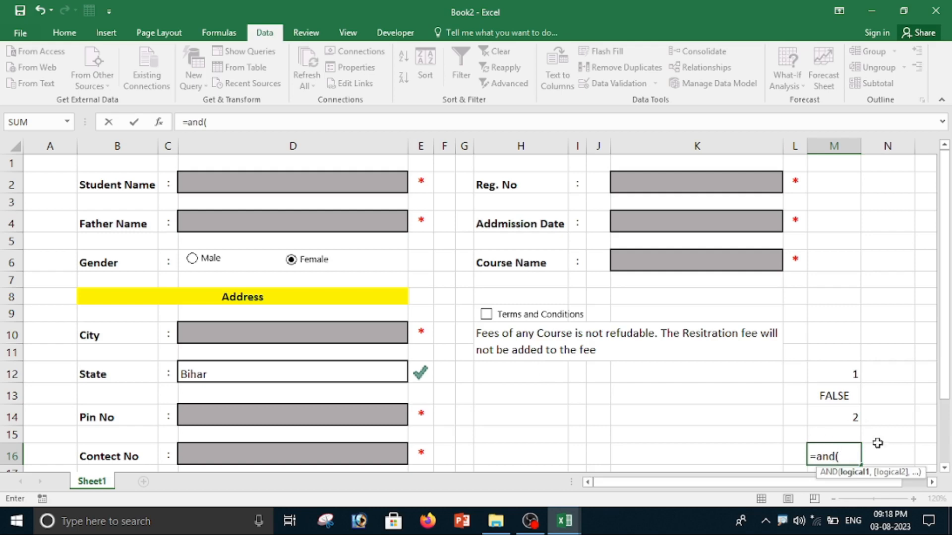
pyautogui.click(835, 395)
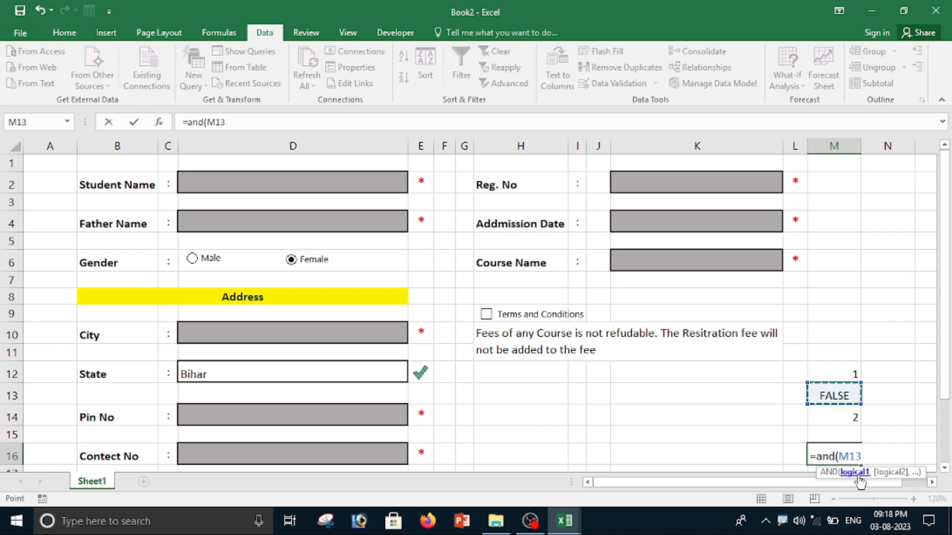
pyautogui.write('=true')
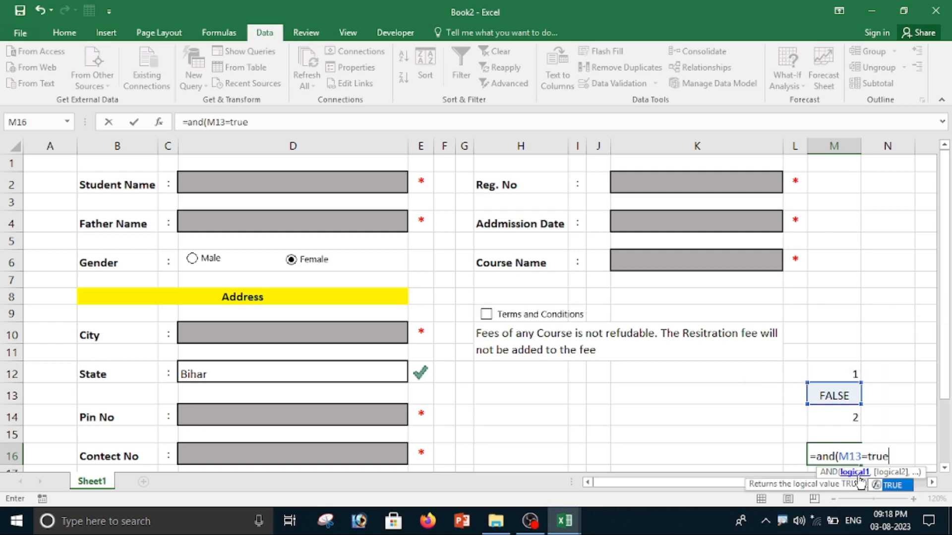
pyautogui.press('Tab')
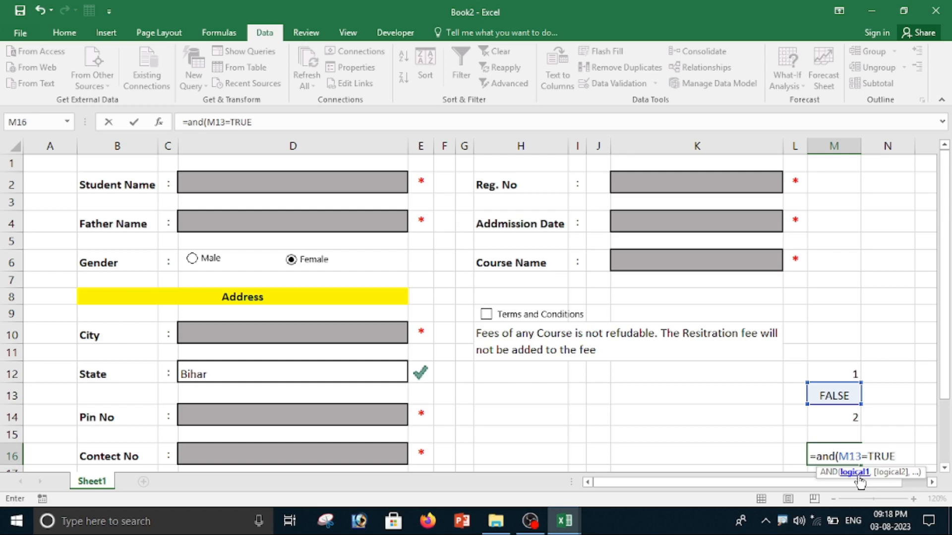
pyautogui.write(',')
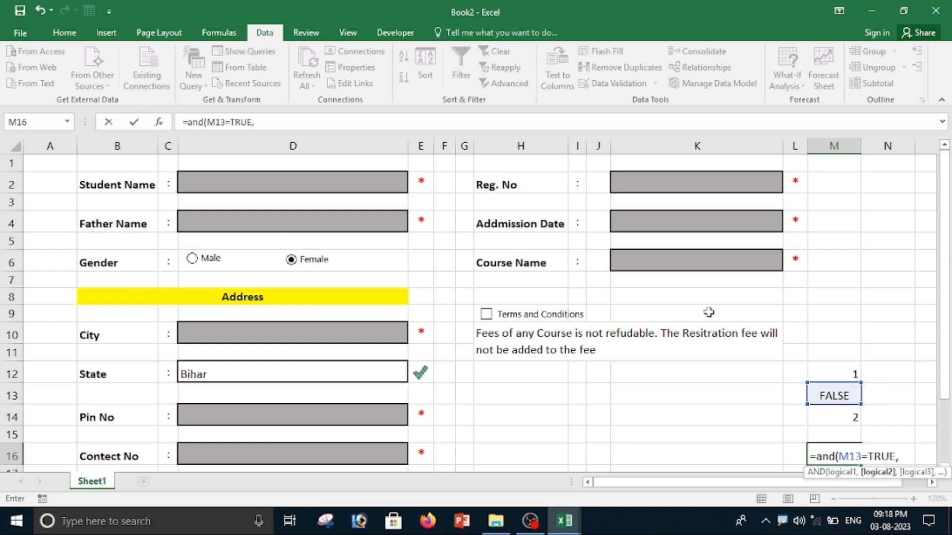
pyautogui.click(847, 372)
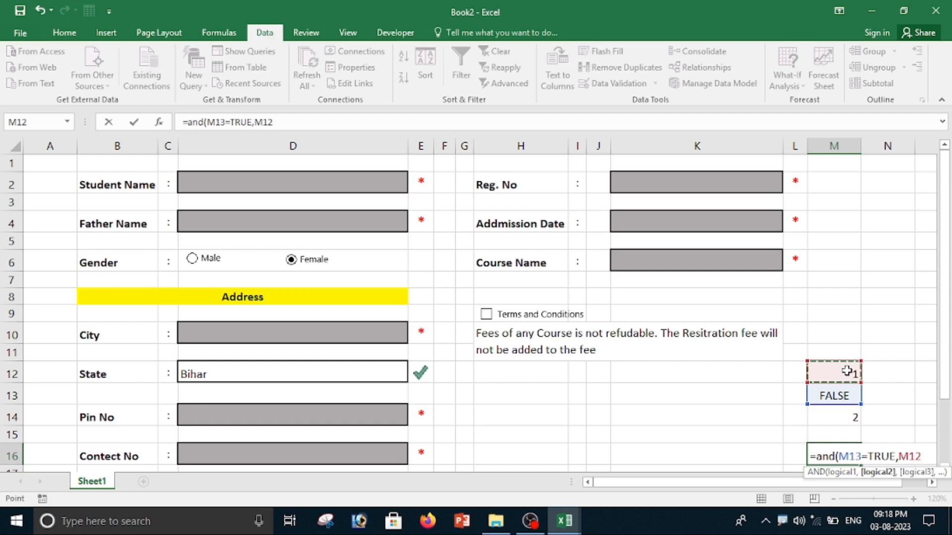
pyautogui.write('=9')
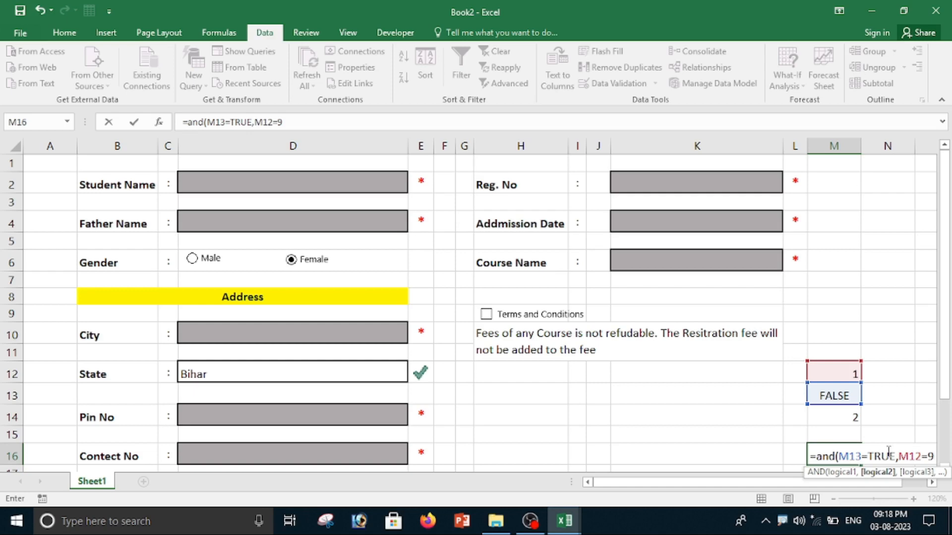
pyautogui.write(')')
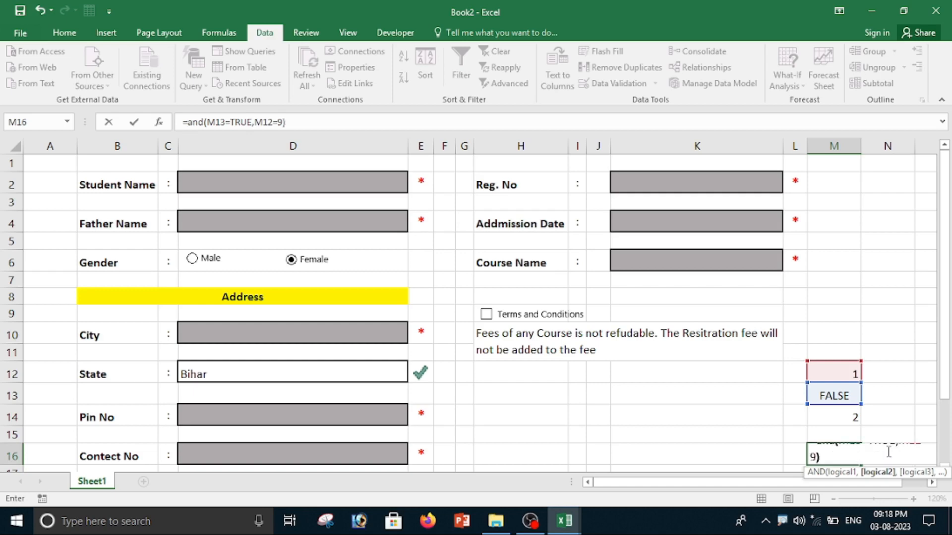
pyautogui.press('Return')
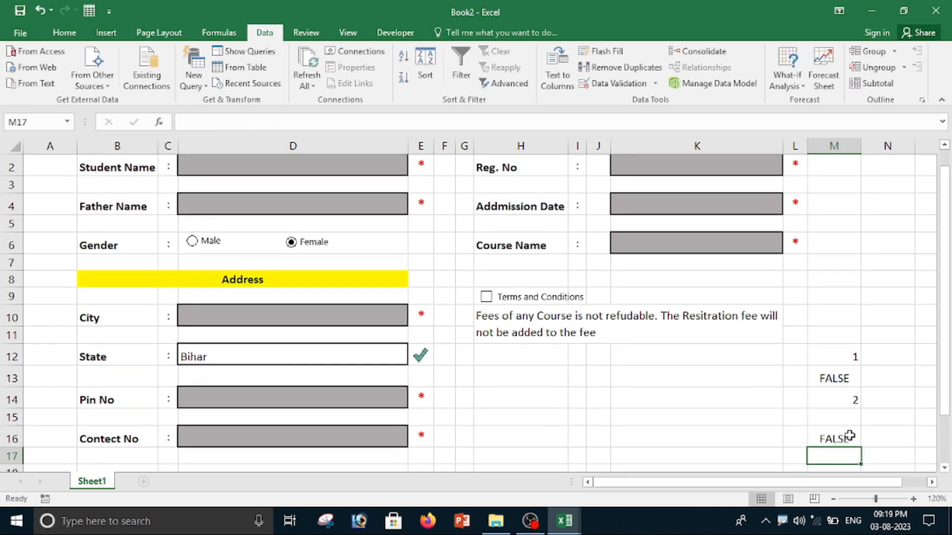
# Check the M16 formula by ticking and unticking the Terms and Conditions box.
pyautogui.click(849, 436)
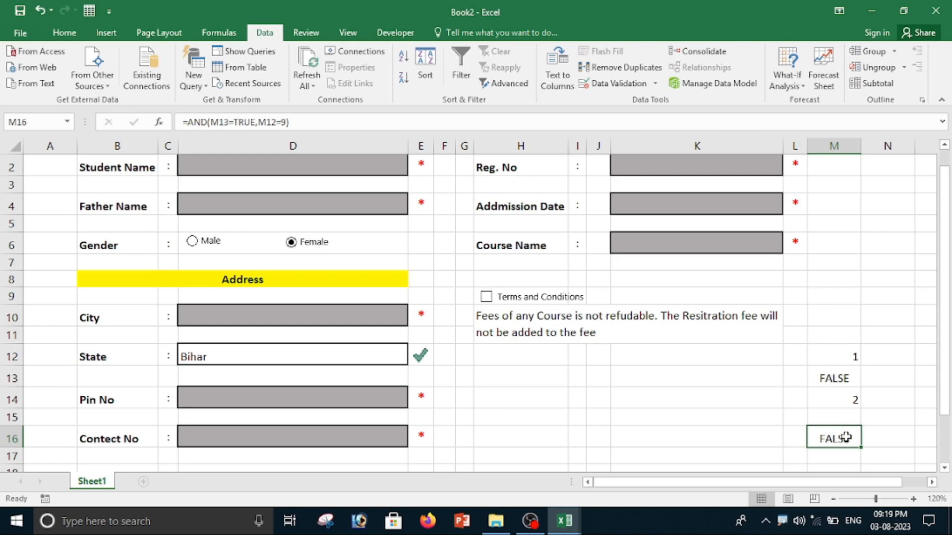
pyautogui.scroll(1, 842, 441)
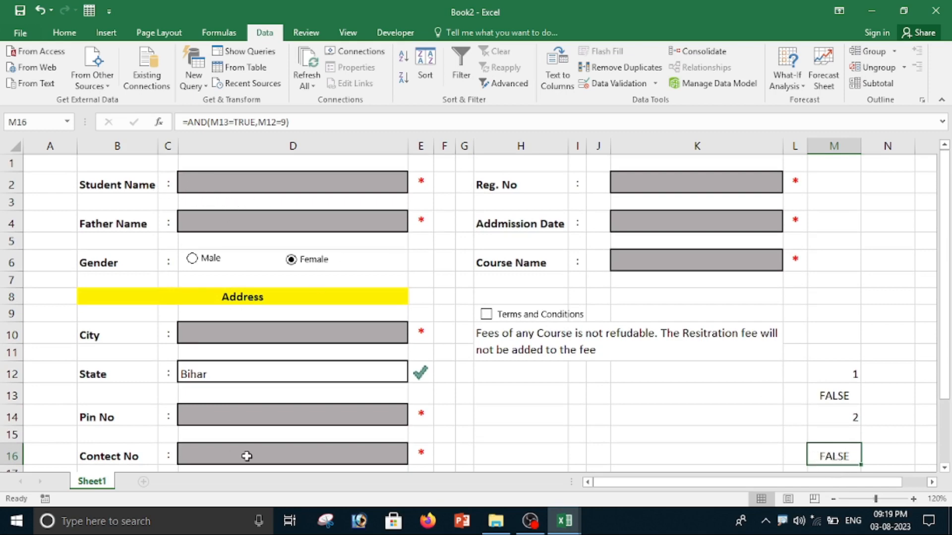
pyautogui.click(488, 316)
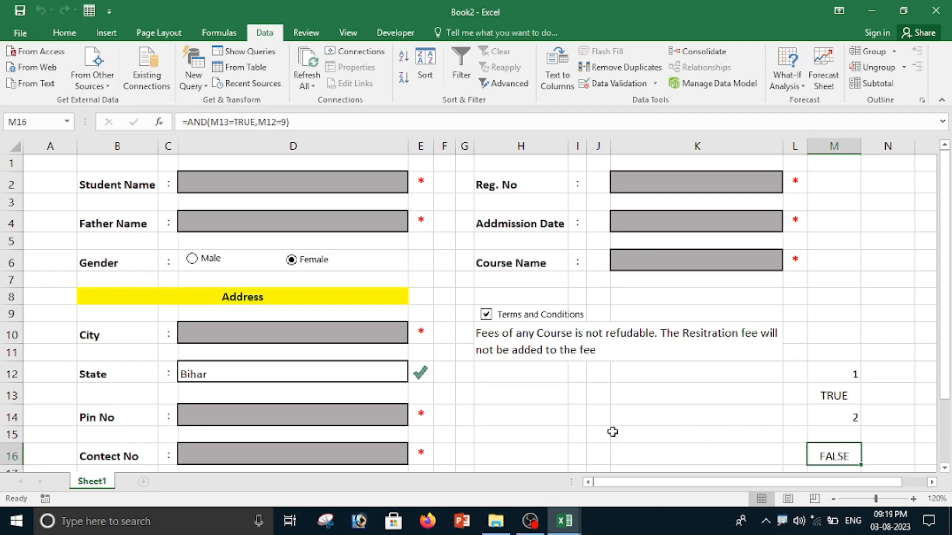
pyautogui.click(486, 315)
# Enter a sample student name and father's name in the form and select the Male gender option.
pyautogui.click(248, 181)
pyautogui.write('rahul')
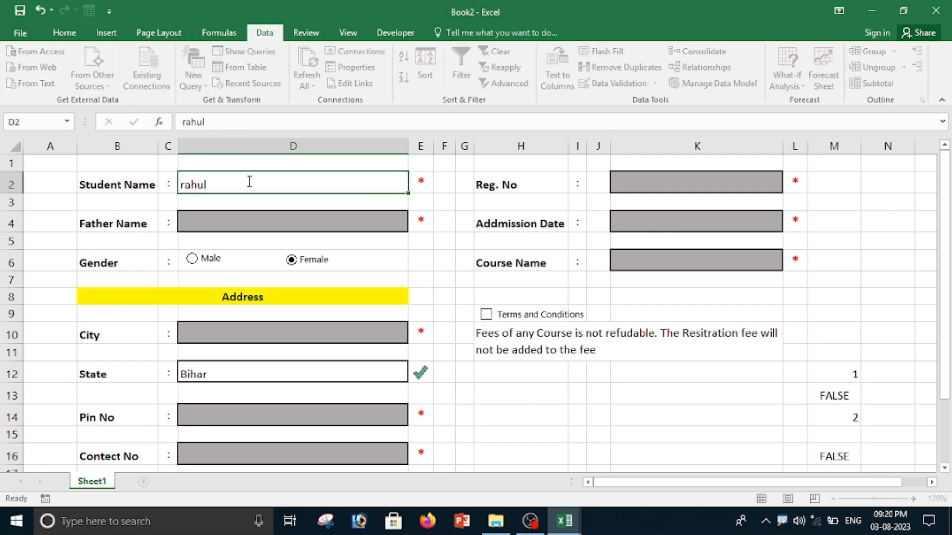
pyautogui.press('Tab')
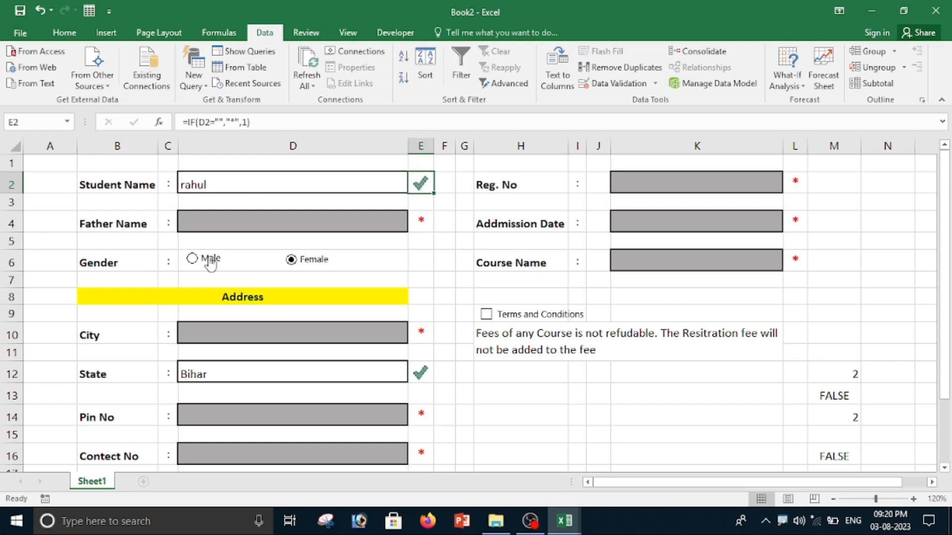
pyautogui.click(225, 223)
pyautogui.write('amit')
pyautogui.click(192, 258)
# Enter bishrampur as the City, correcting the typo in the entry.
pyautogui.click(216, 336)
pyautogui.write('bishrampuur')
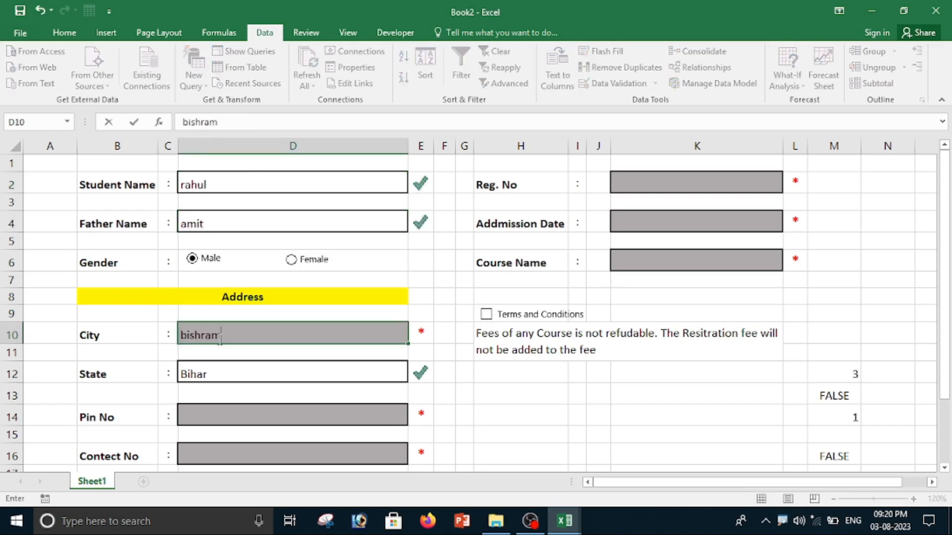
pyautogui.press('BackSpace')
pyautogui.press('BackSpace')
pyautogui.press('BackSpace')
pyautogui.press('BackSpace')
pyautogui.write('pur')
# Fill in the Pin No and Contect No fields with sample numbers.
pyautogui.scroll(-2, 293, 393)
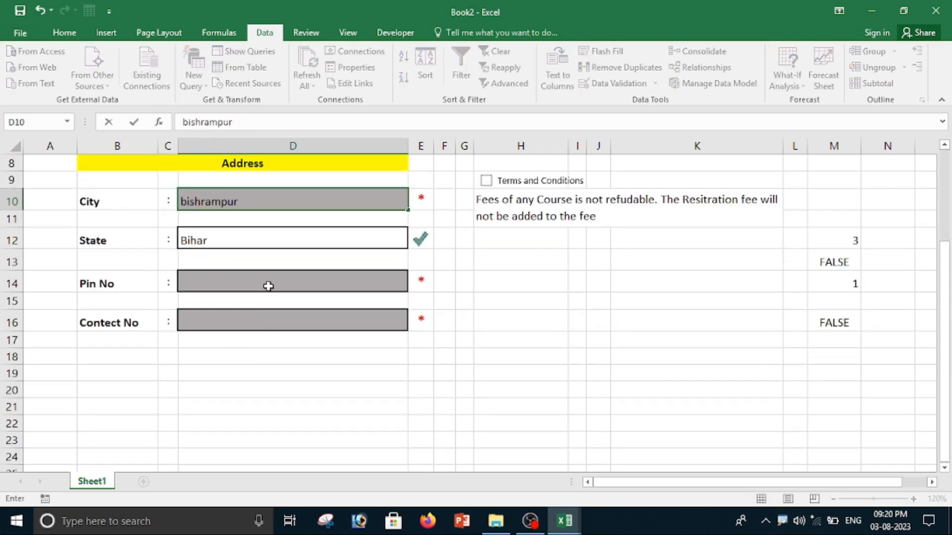
pyautogui.click(270, 283)
pyautogui.write('6464')
pyautogui.click(290, 320)
pyautogui.write('4647646464')
# Enter a sample registration number in Reg. No and 02/08/2023 as the Admission Date.
pyautogui.scroll(2, 368, 347)
pyautogui.click(657, 185)
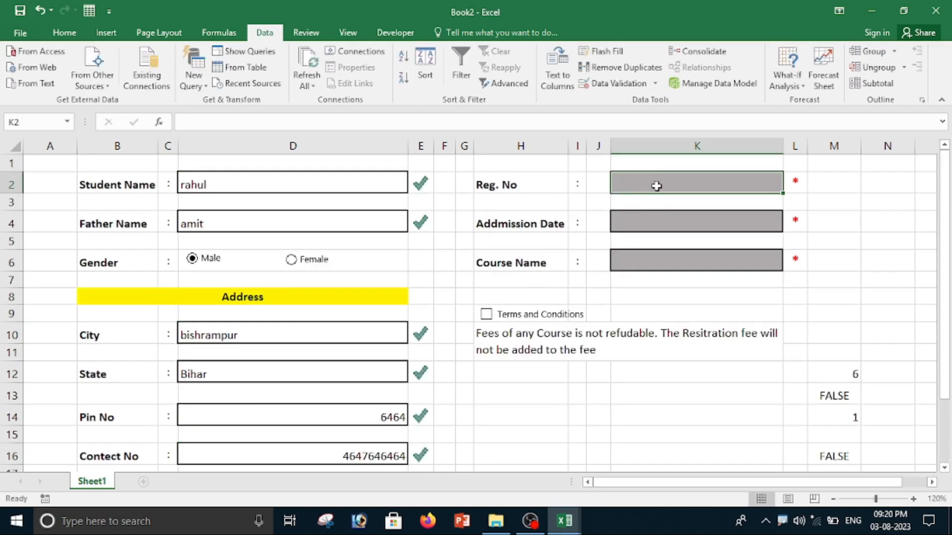
pyautogui.write('1001')
pyautogui.press('Return')
pyautogui.write('02/08/2023')
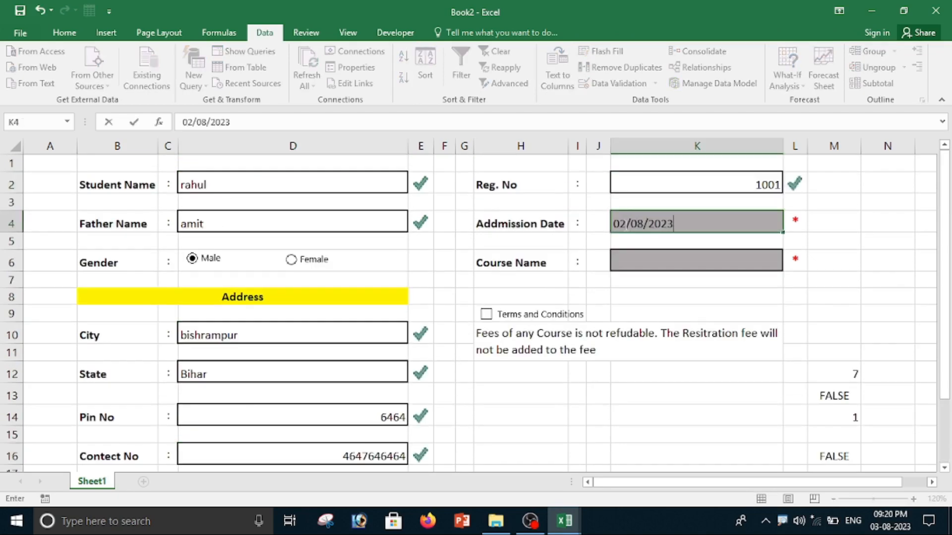
pyautogui.press('Return')
# Choose TYPING from the Course Name drop-down and tick the Terms and Conditions box.
pyautogui.click(789, 266)
pyautogui.click(648, 310)
pyautogui.scroll(-2, 627, 314)
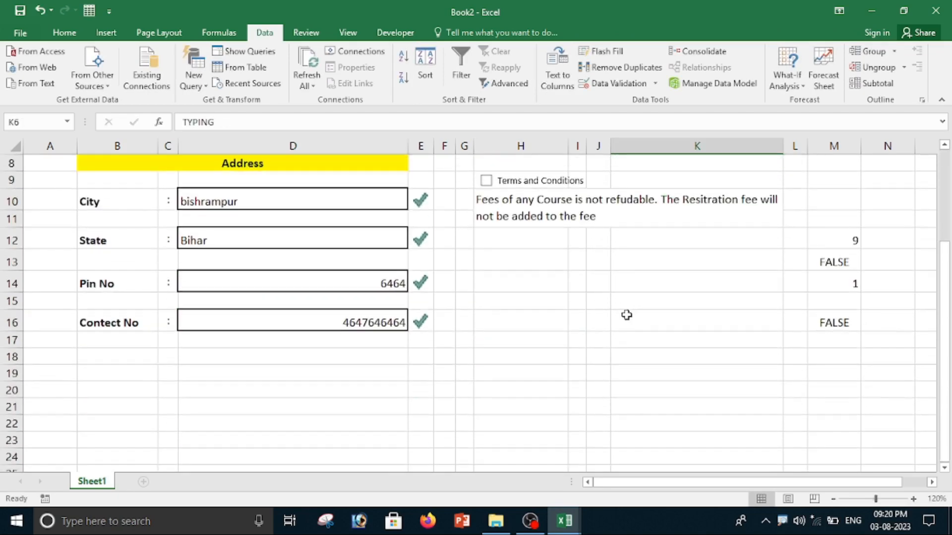
pyautogui.scroll(2, 648, 268)
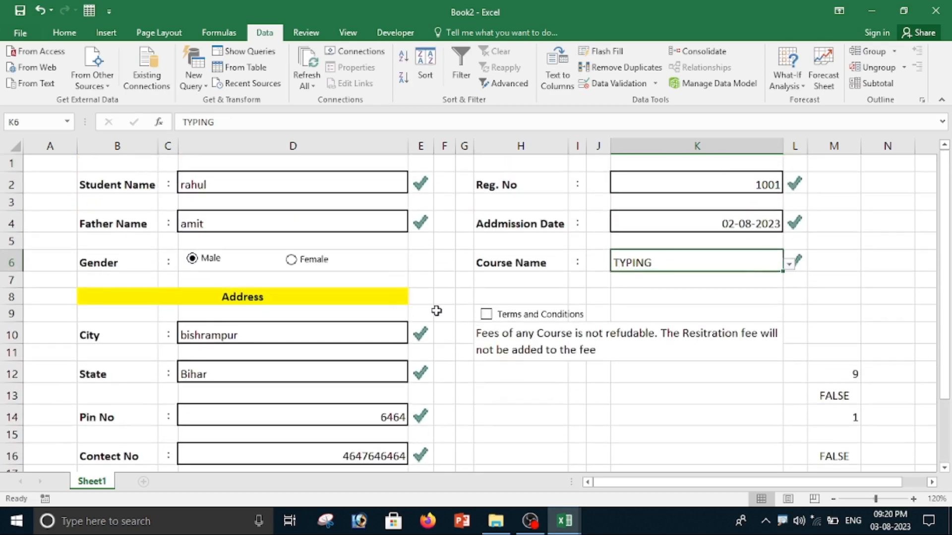
pyautogui.scroll(-2, 563, 344)
pyautogui.scroll(2, 582, 321)
pyautogui.click(486, 315)
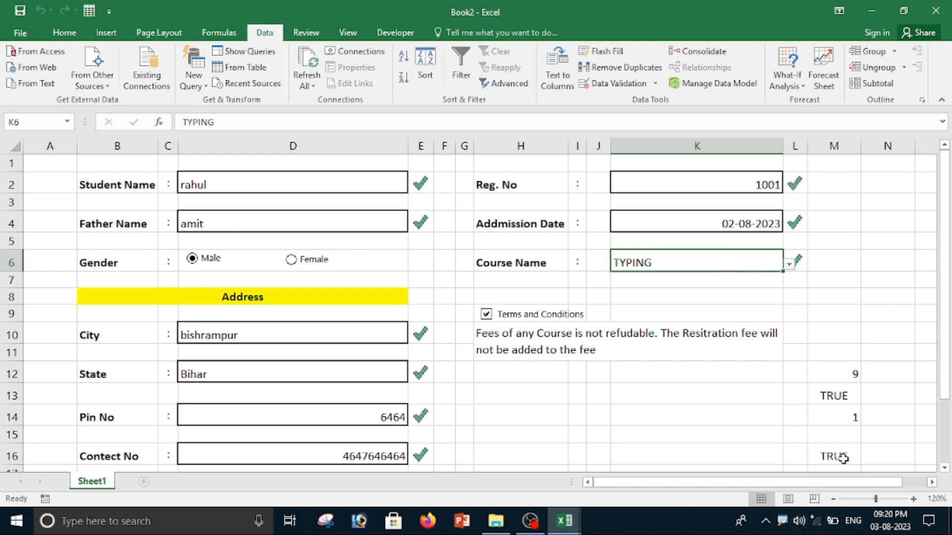
# Clear the Father Name cell, re-enter it as dsd, and toggle the Terms and Conditions box.
pyautogui.click(261, 225)
pyautogui.press('Delete')
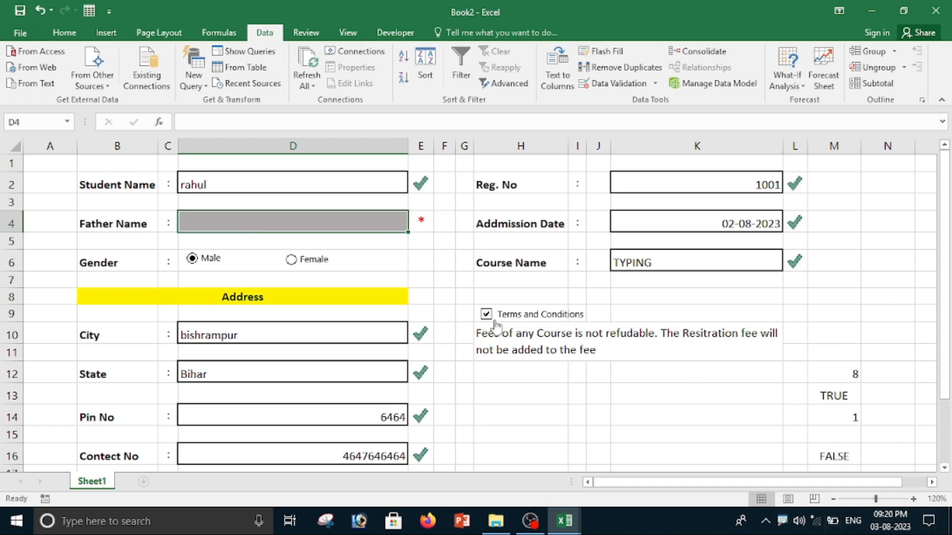
pyautogui.write('dsd')
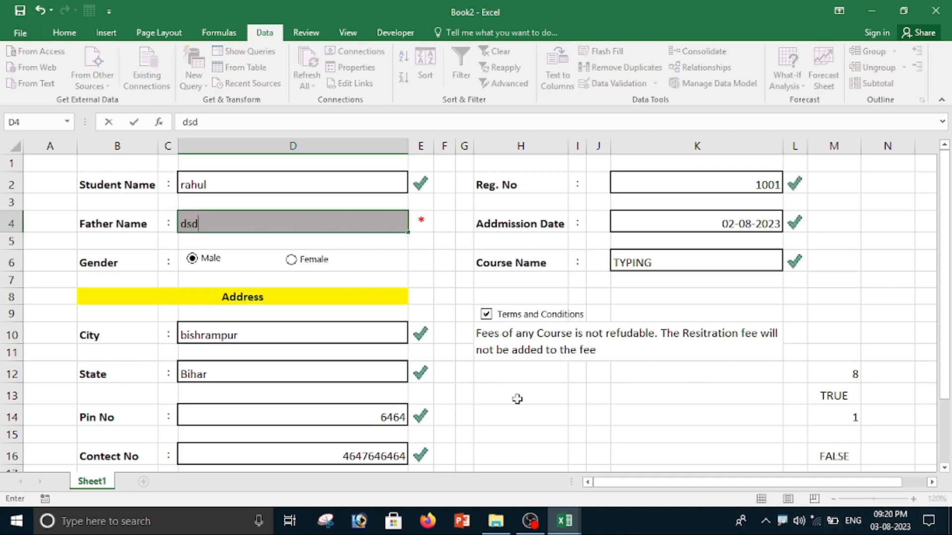
pyautogui.click(595, 451)
pyautogui.click(487, 314)
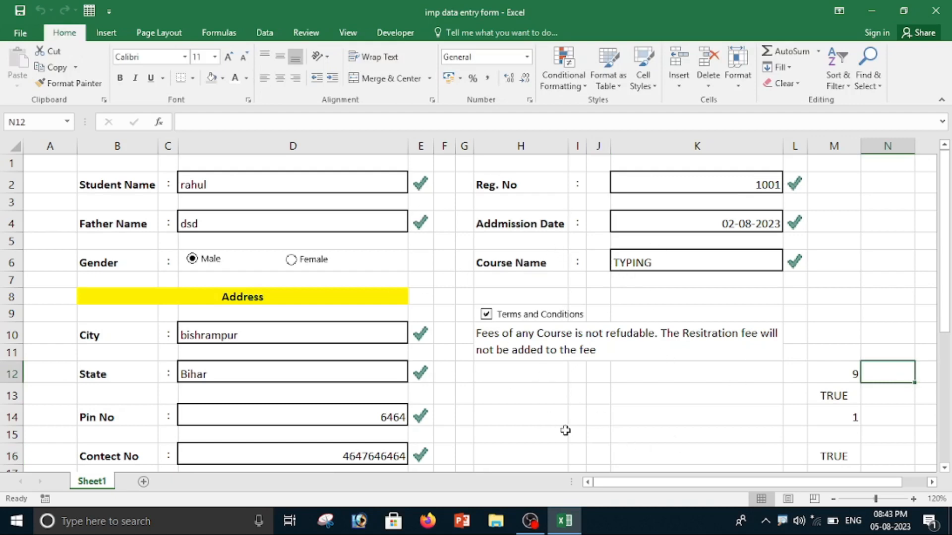
# Make row 33 taller and enter Submit in cell H33.
pyautogui.scroll(-7, 704, 377)
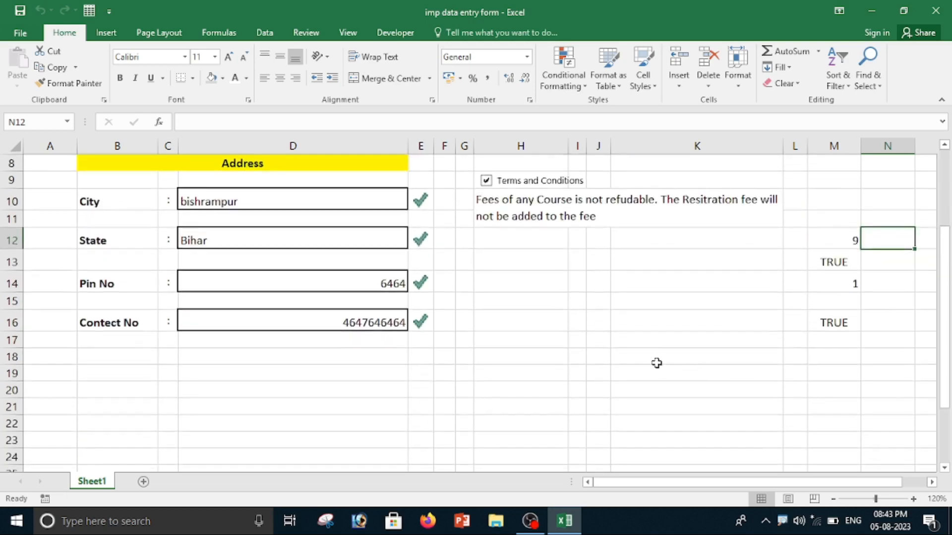
pyautogui.click(504, 343)
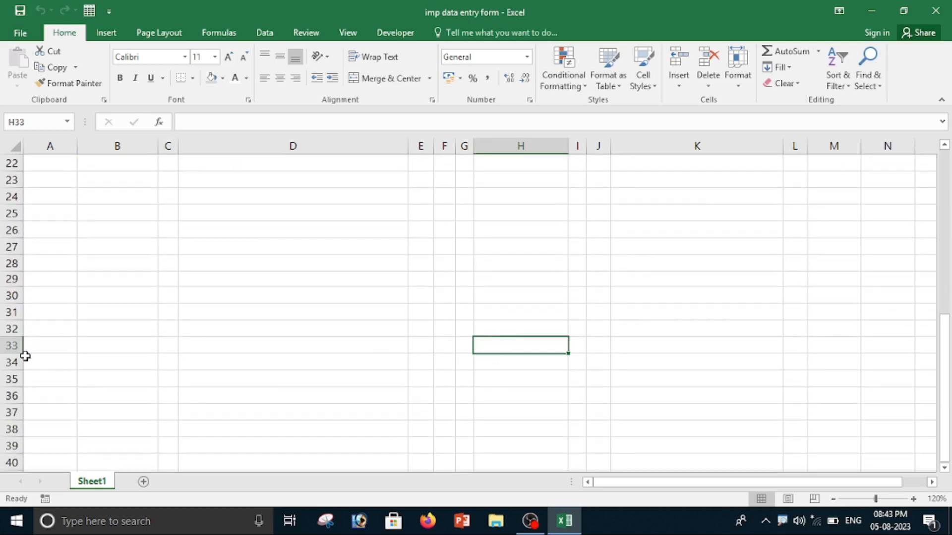
pyautogui.moveTo(22, 351); pyautogui.dragTo(21, 376)
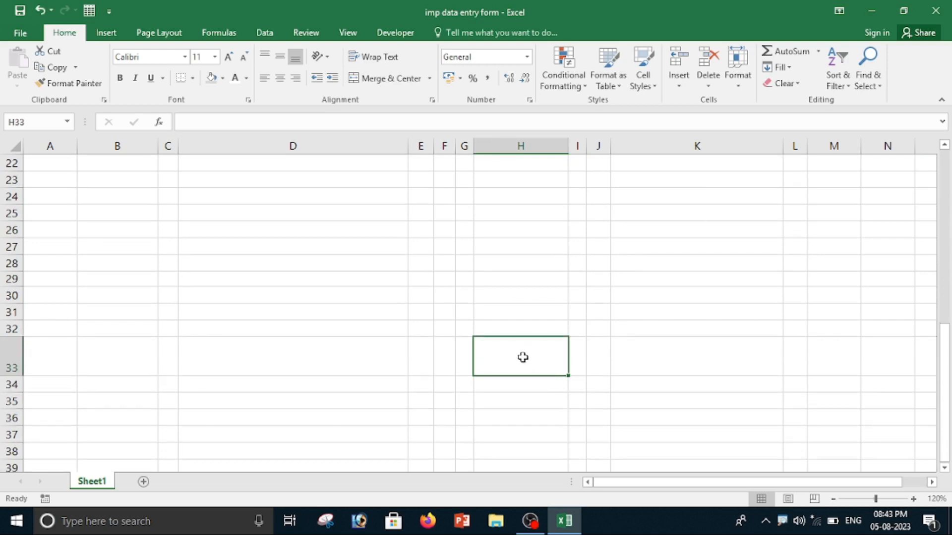
pyautogui.write('Sb')
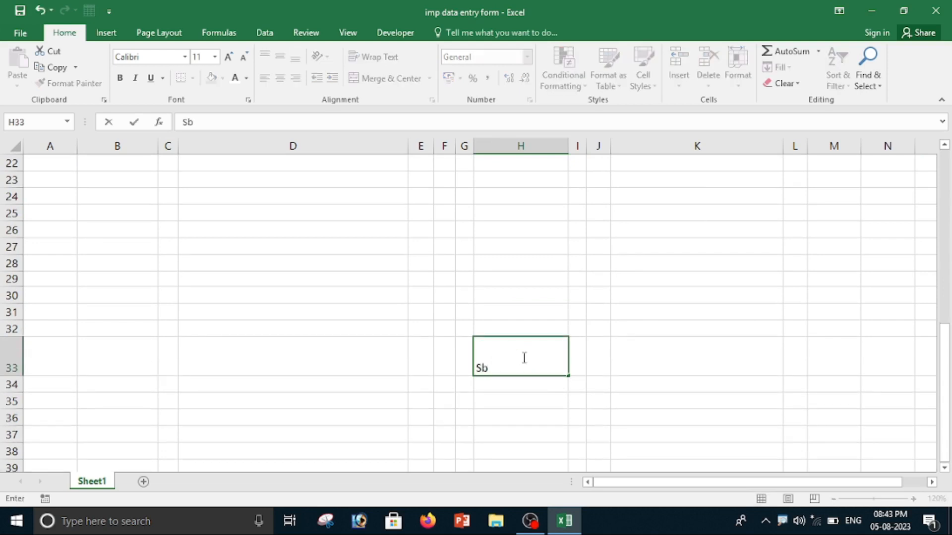
pyautogui.write('ubmit')
pyautogui.press('Return')
pyautogui.click(495, 355)
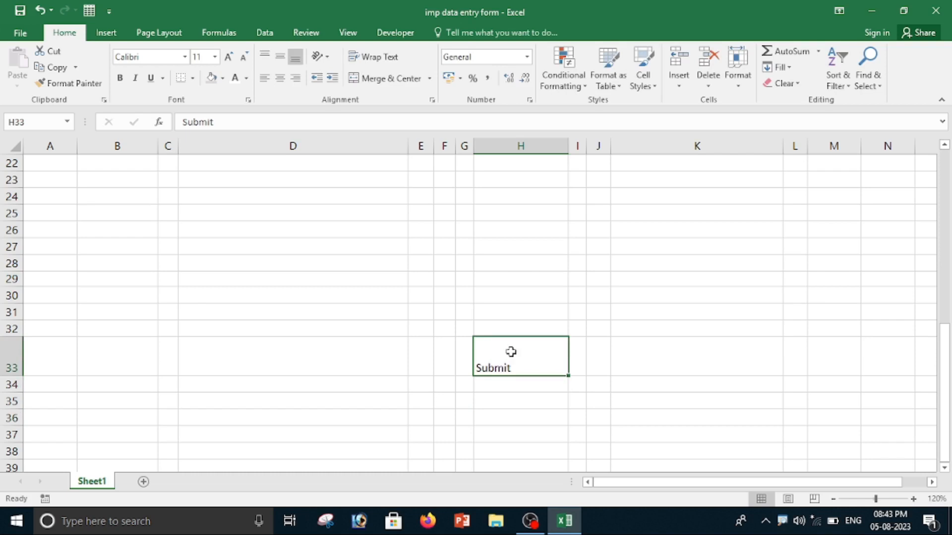
# Format the Submit cell as a button with centred text, light grey fill and white font.
pyautogui.click(277, 80)
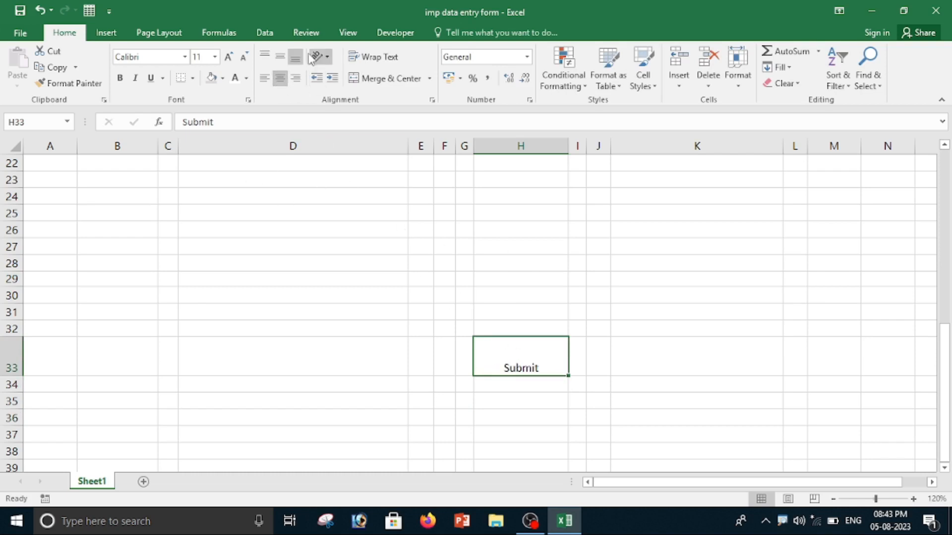
pyautogui.click(286, 59)
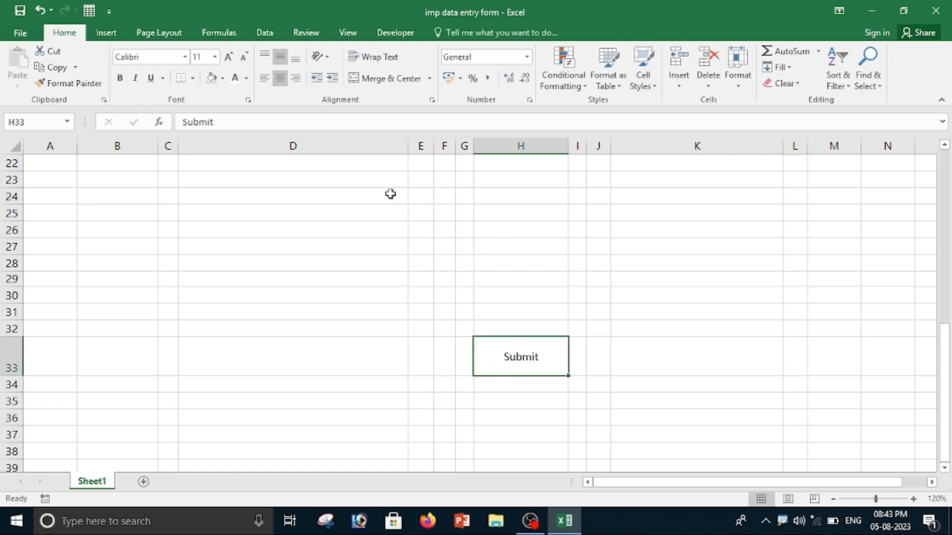
pyautogui.click(223, 78)
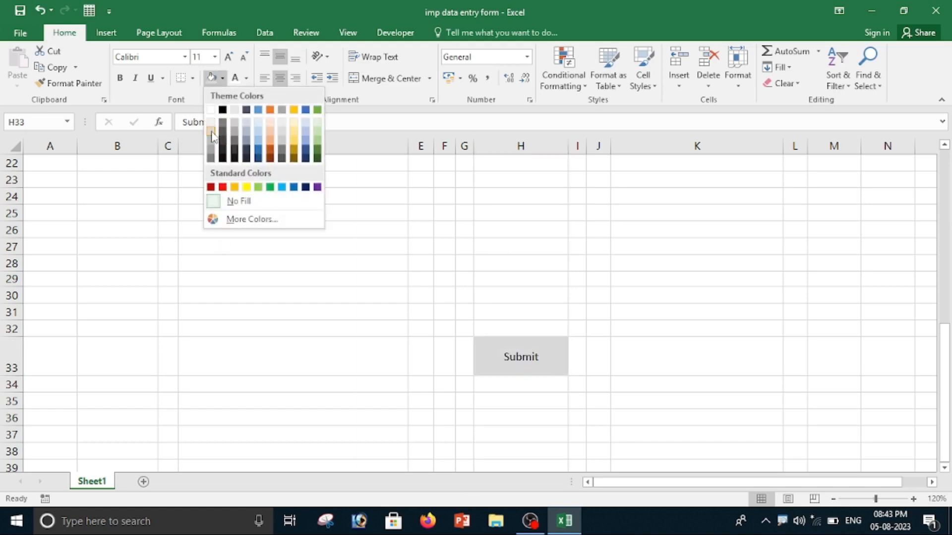
pyautogui.click(211, 131)
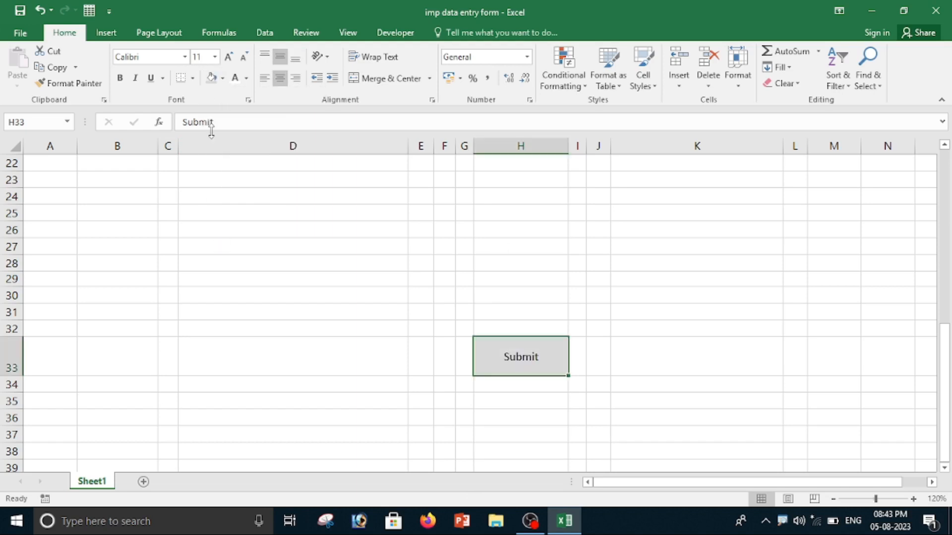
pyautogui.click(234, 78)
pyautogui.click(527, 387)
pyautogui.click(525, 363)
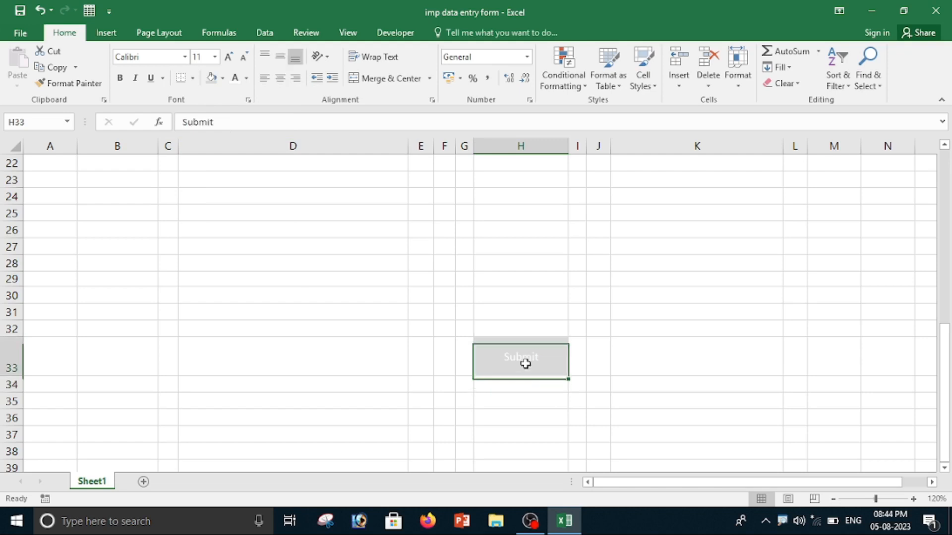
# Add a new conditional formatting rule to the Submit cell using the formula =$M$16=true.
pyautogui.click(577, 88)
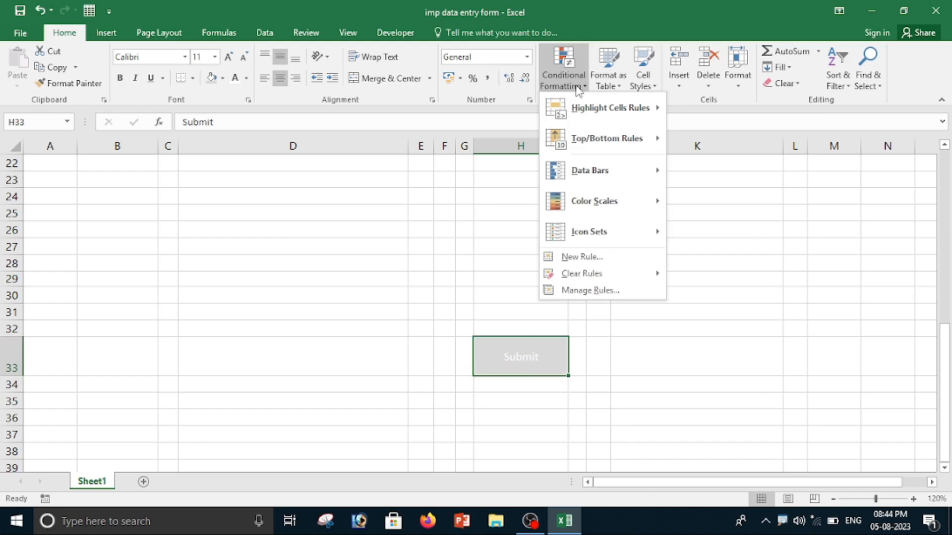
pyautogui.click(594, 261)
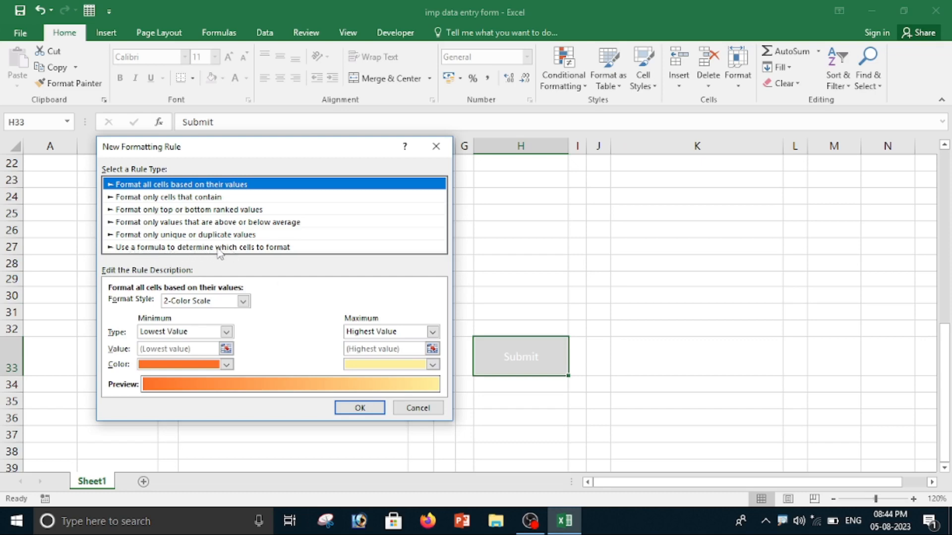
pyautogui.click(273, 248)
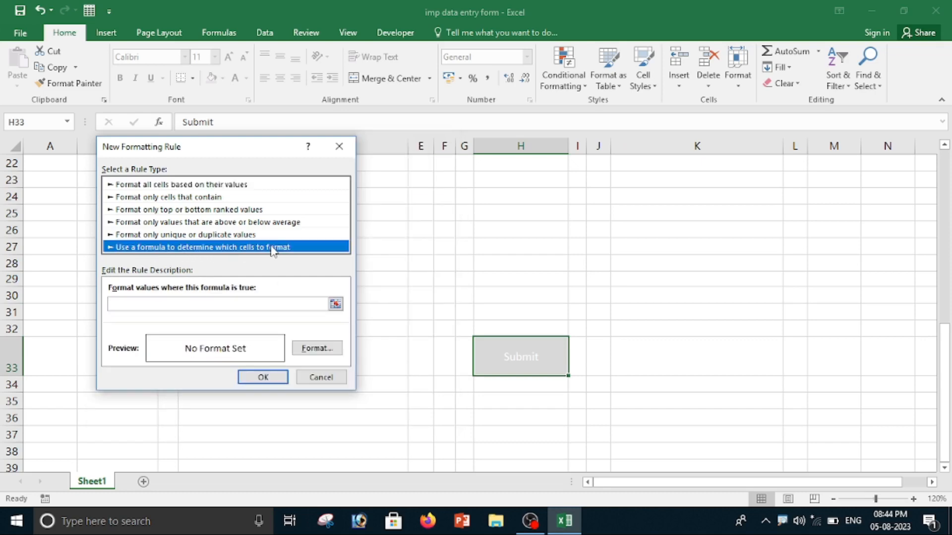
pyautogui.click(123, 303)
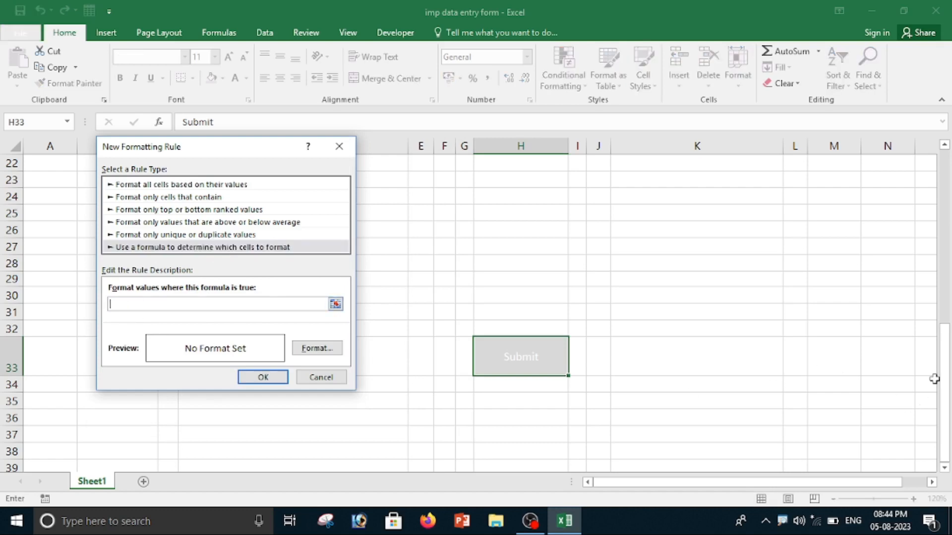
pyautogui.moveTo(949, 405); pyautogui.dragTo(947, 335)
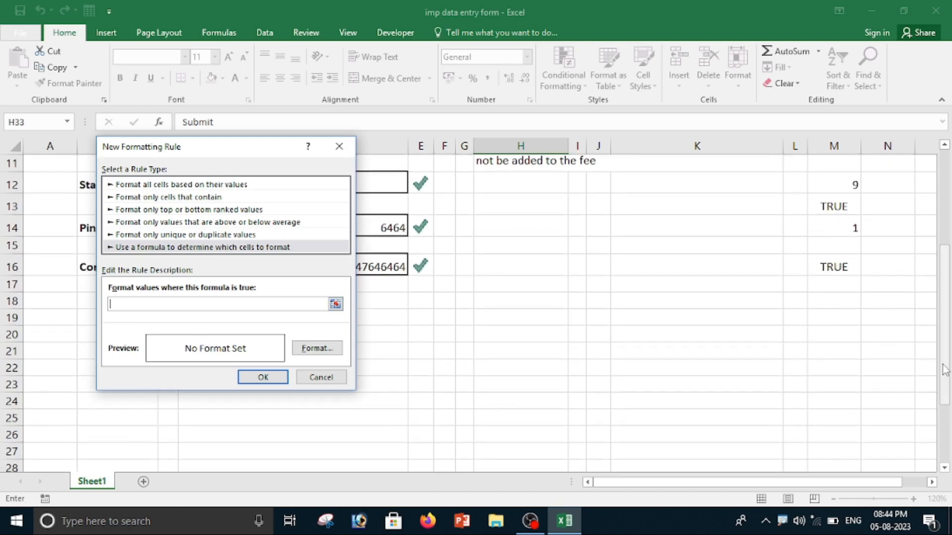
pyautogui.moveTo(946, 372); pyautogui.dragTo(943, 286)
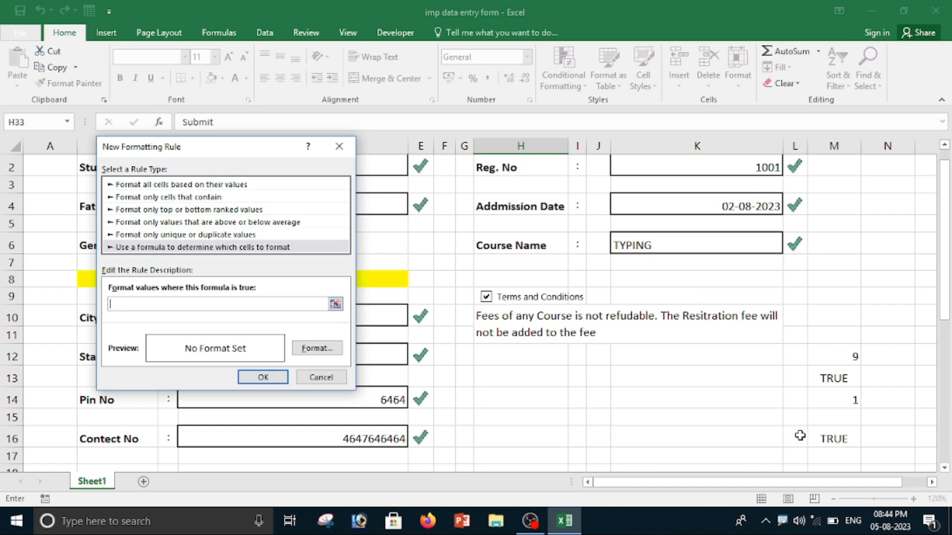
pyautogui.click(837, 439)
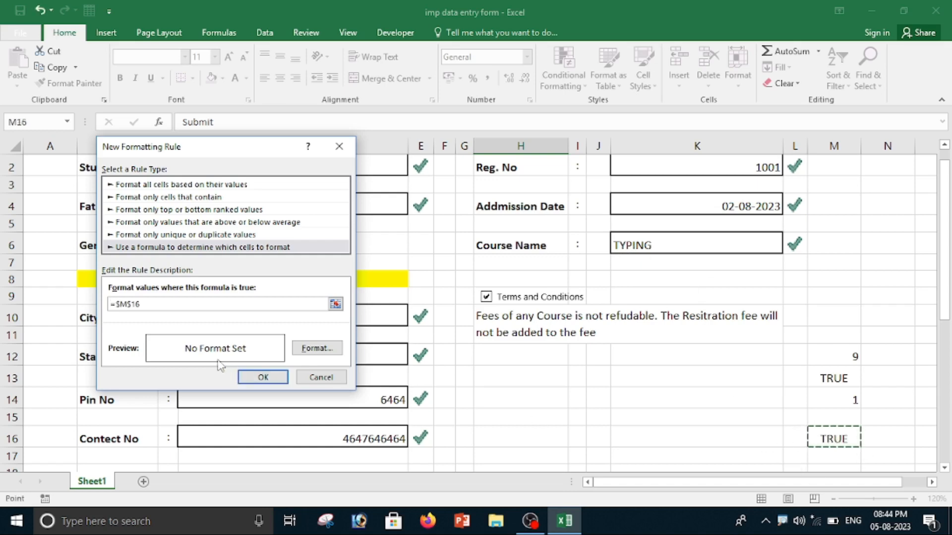
pyautogui.write('=true')
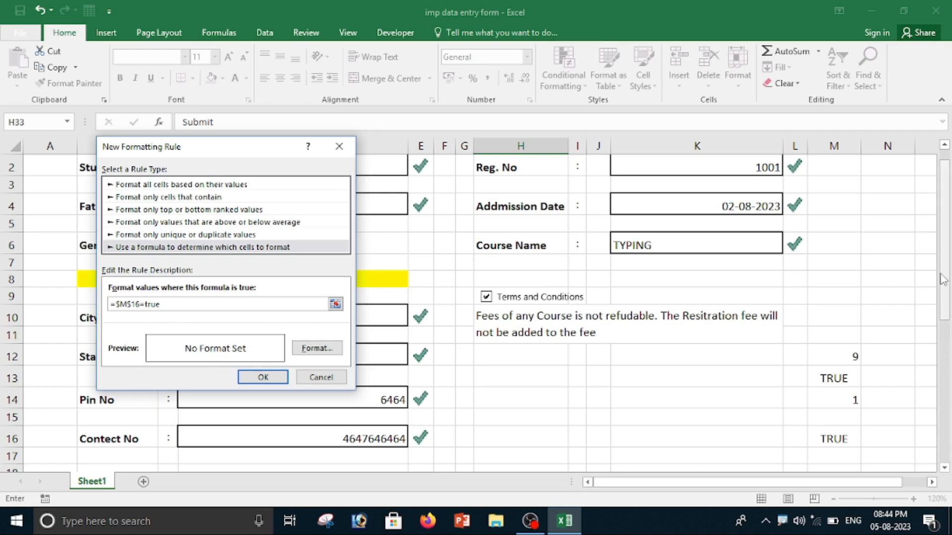
pyautogui.moveTo(946, 312); pyautogui.dragTo(948, 452)
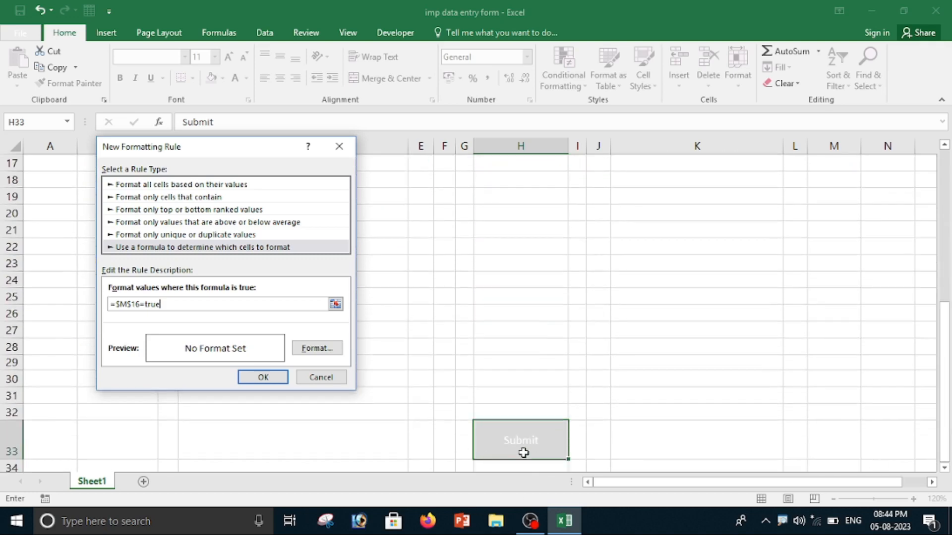
# Set the rule's format to red fill with bold white font and apply the rule.
pyautogui.click(318, 348)
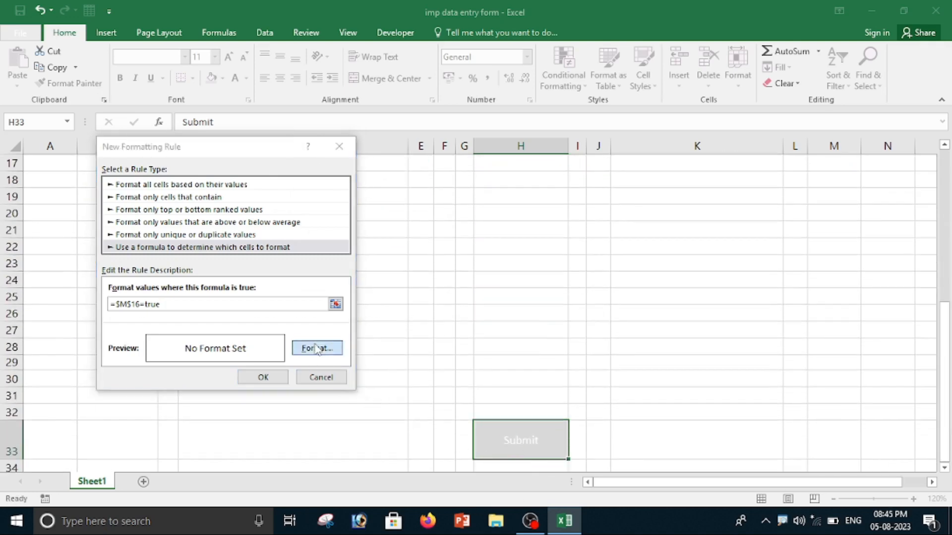
pyautogui.click(229, 115)
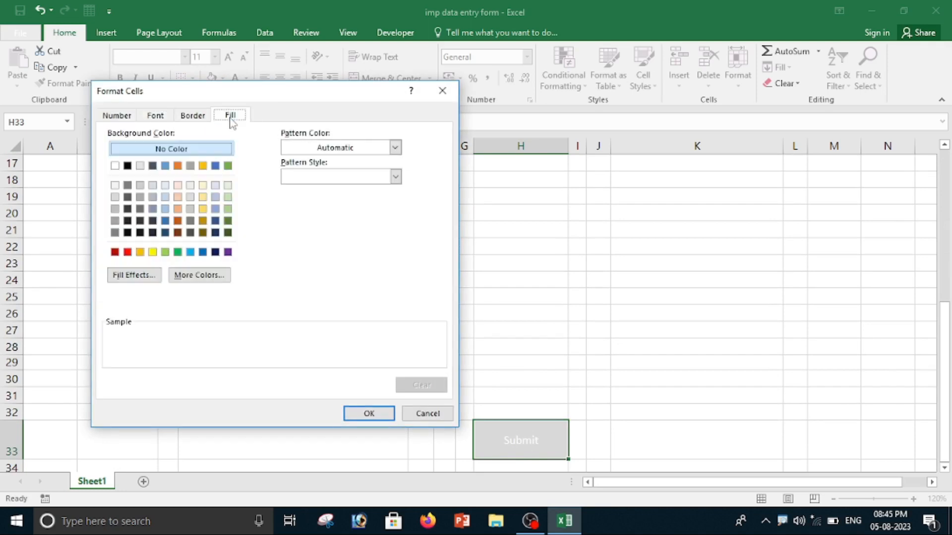
pyautogui.click(127, 252)
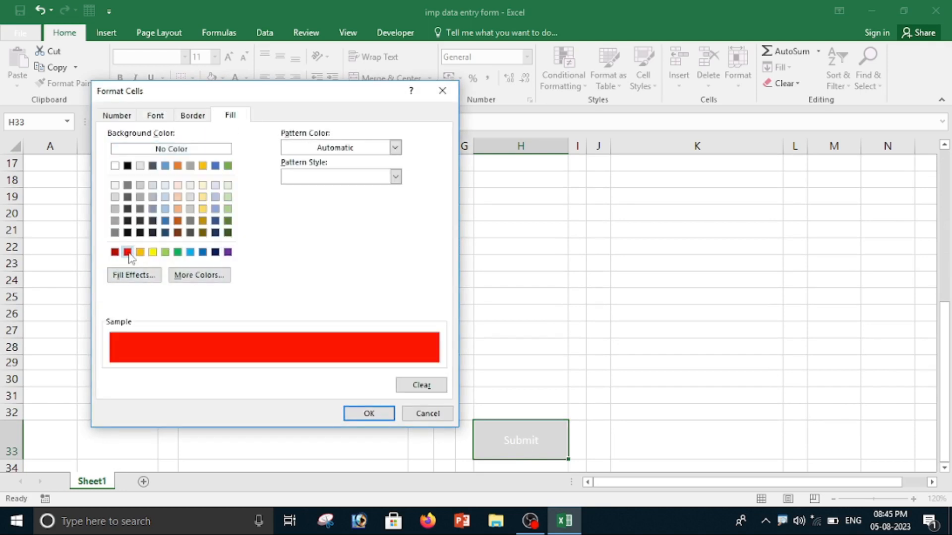
pyautogui.click(157, 116)
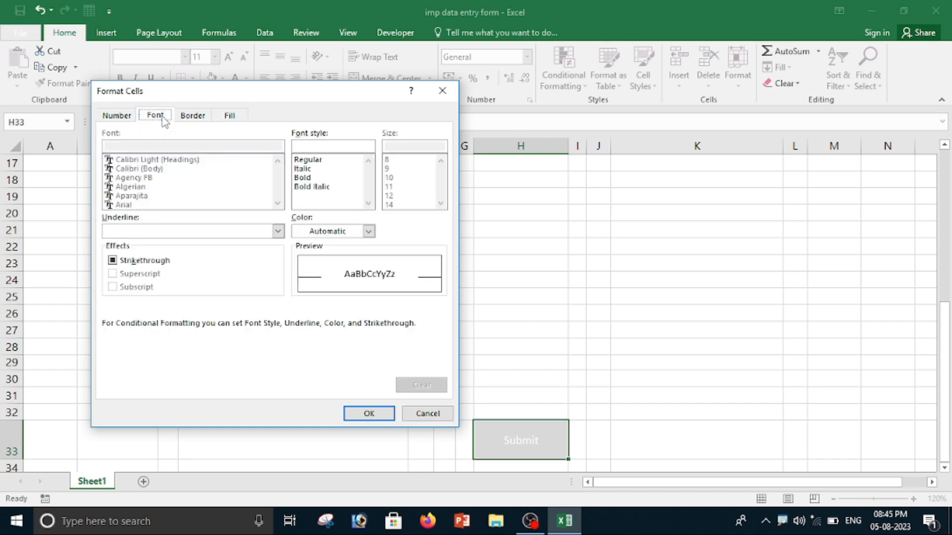
pyautogui.click(301, 178)
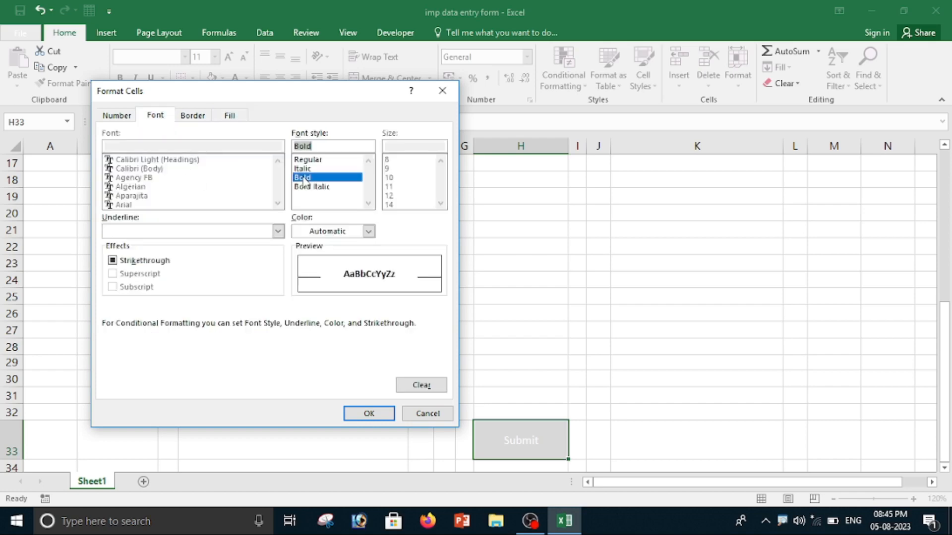
pyautogui.click(370, 233)
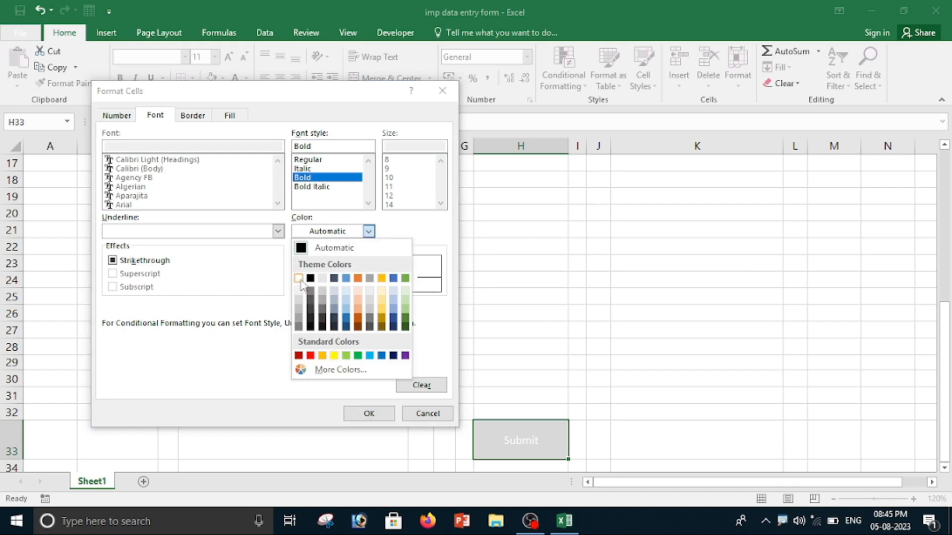
pyautogui.click(299, 279)
pyautogui.click(370, 413)
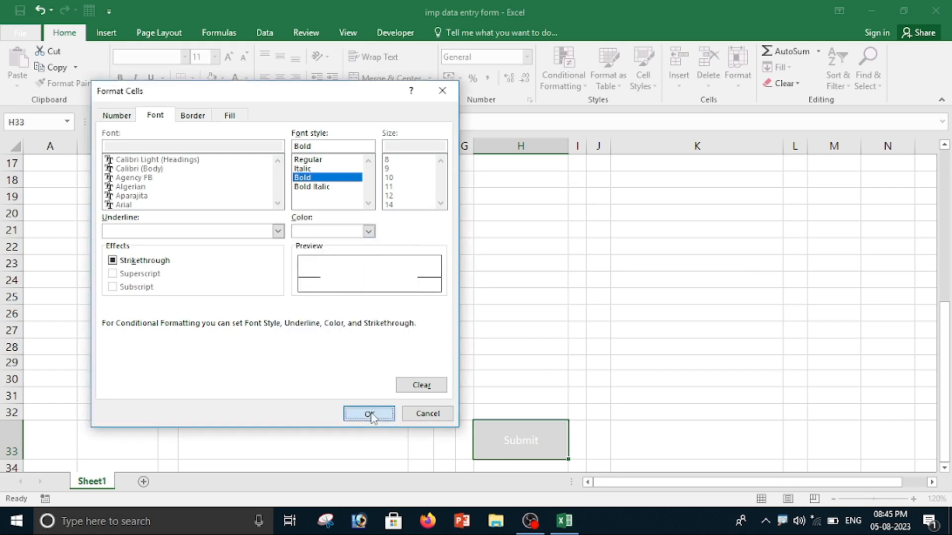
pyautogui.click(264, 378)
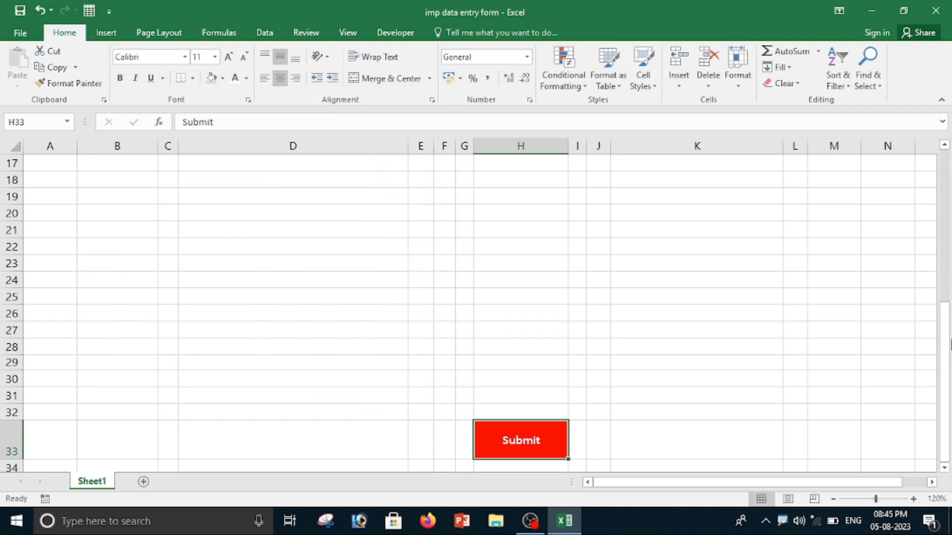
# Untick and re-tick the Terms and Conditions box to test the Submit button's conditional colouring.
pyautogui.scroll(5, 864, 340)
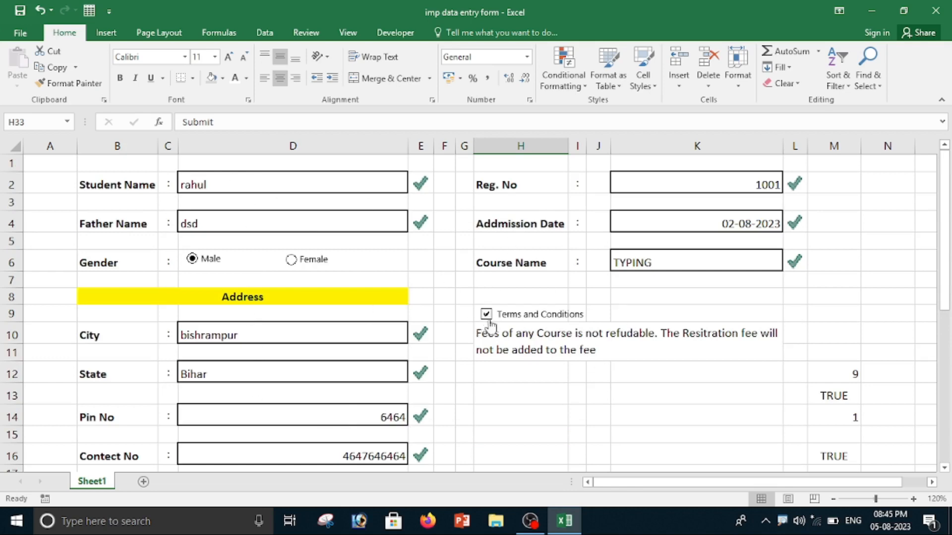
pyautogui.scroll(-3, 846, 419)
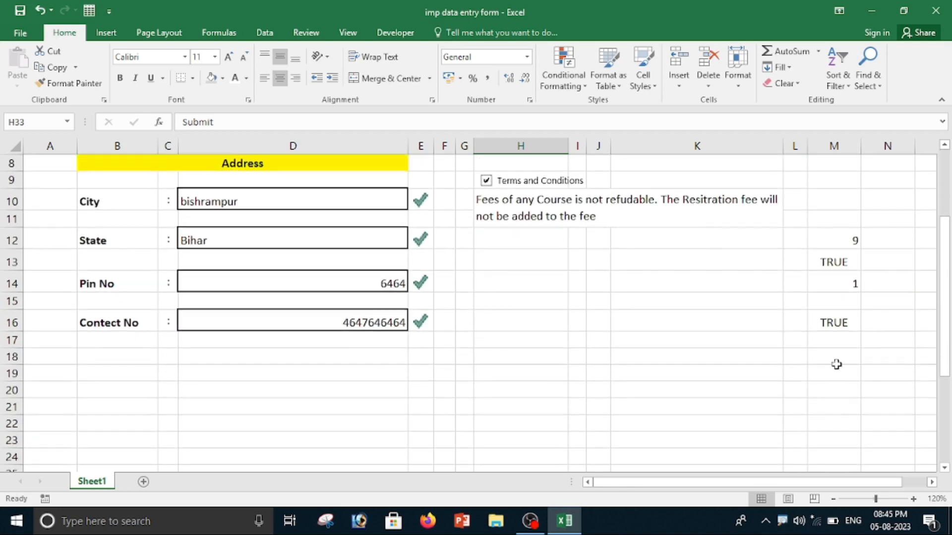
pyautogui.scroll(-7, 832, 327)
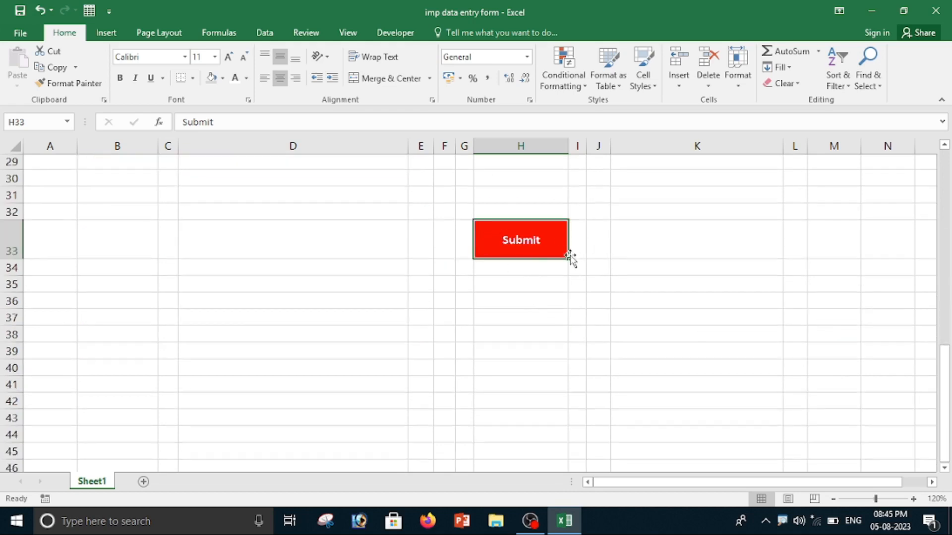
pyautogui.scroll(9, 603, 295)
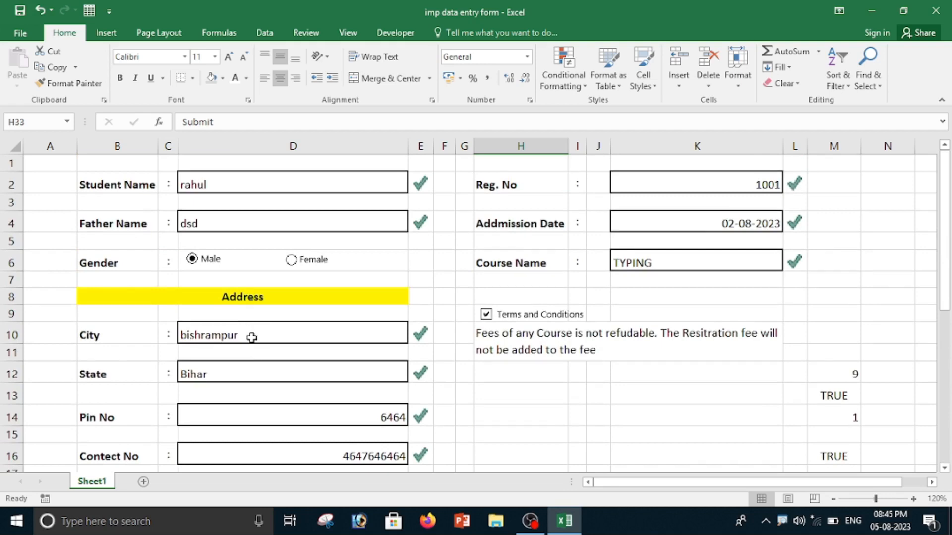
pyautogui.click(486, 316)
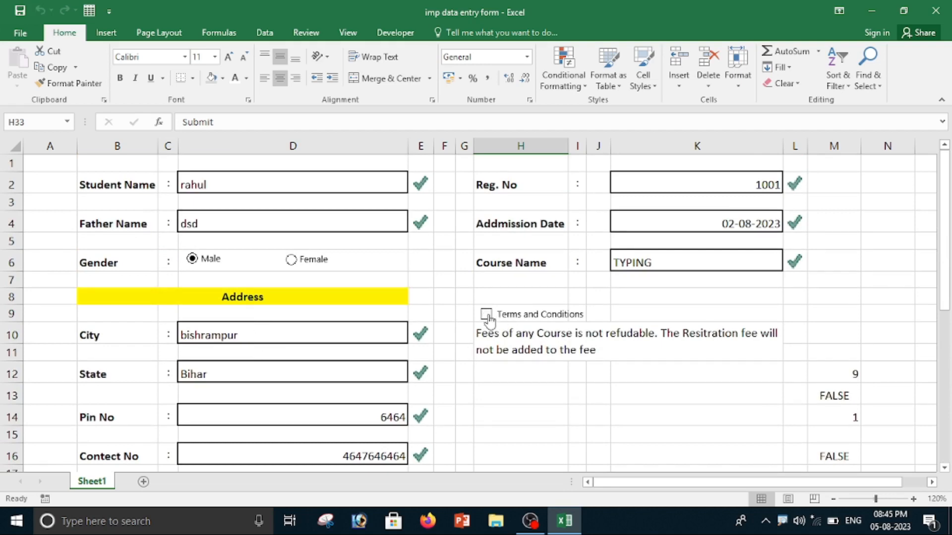
pyautogui.scroll(-14, 596, 346)
pyautogui.scroll(7, 526, 352)
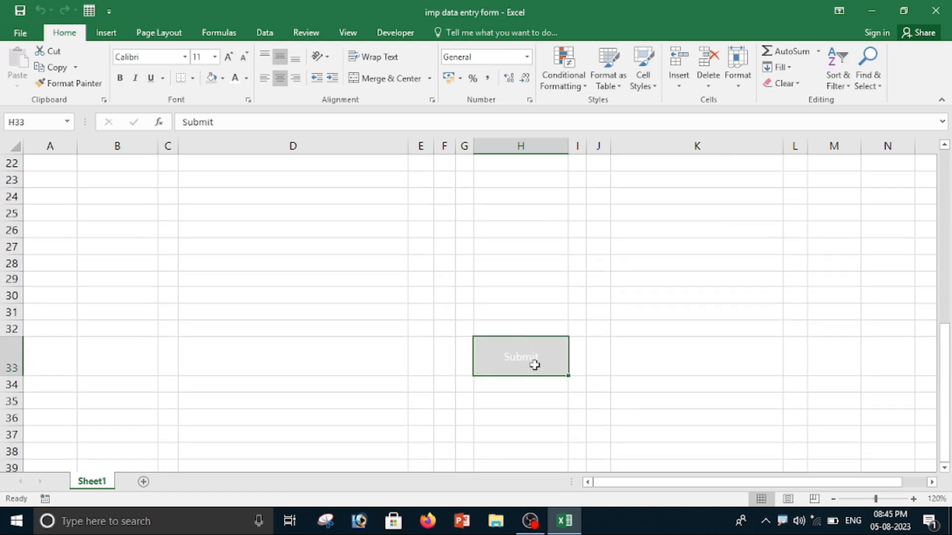
pyautogui.scroll(2, 538, 369)
pyautogui.scroll(4, 543, 374)
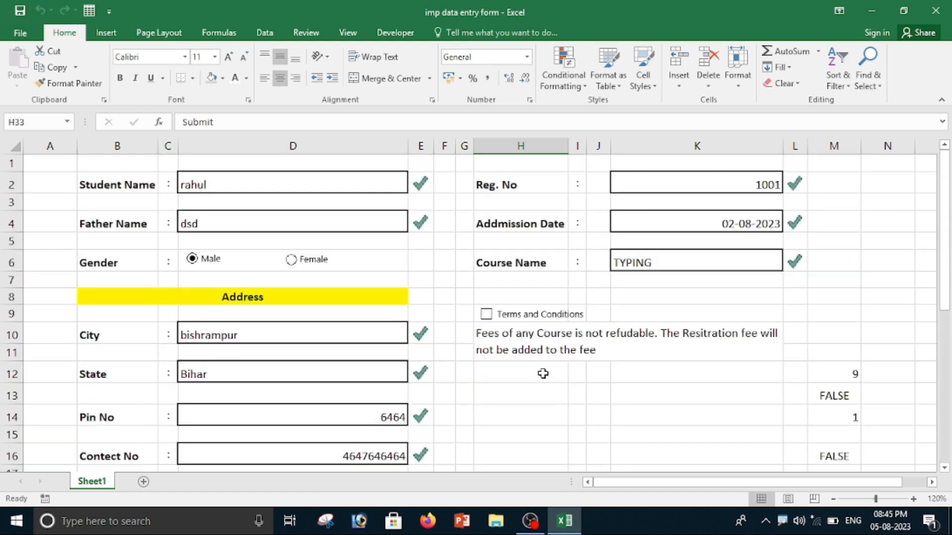
pyautogui.scroll(-2, 542, 373)
pyautogui.scroll(2, 542, 373)
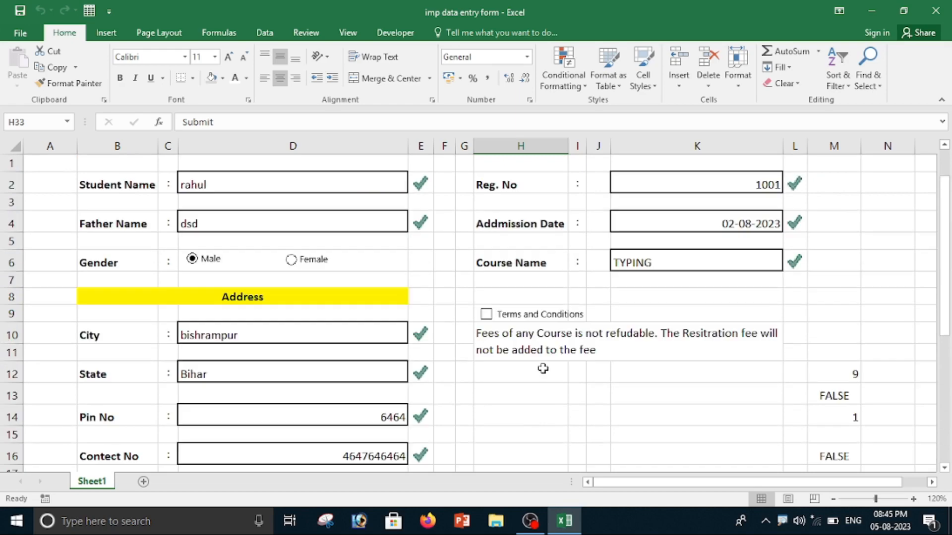
pyautogui.click(486, 314)
pyautogui.scroll(-7, 622, 357)
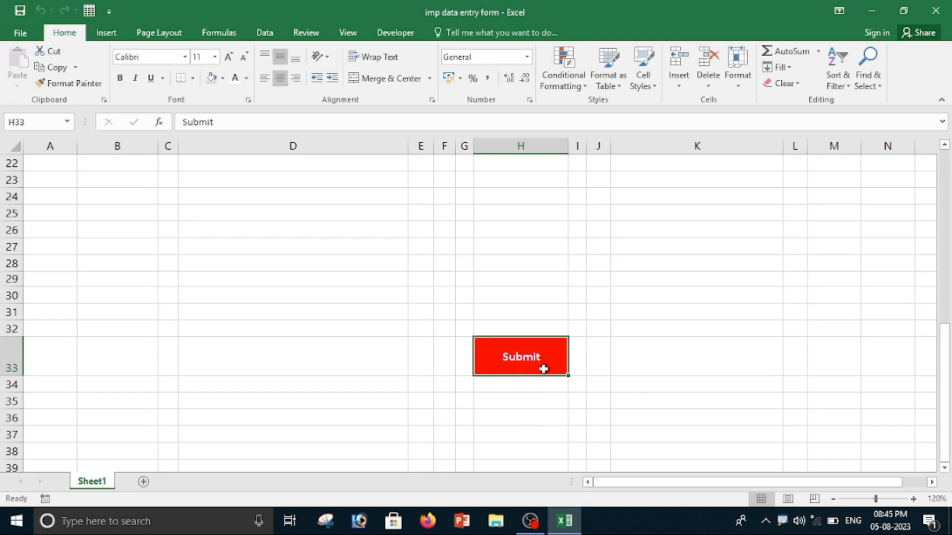
# Copy the Submit cell, paste it as a linked picture, and move the picture below the terms text near rows 13–14.
pyautogui.hotkey('ctrl', 'c')
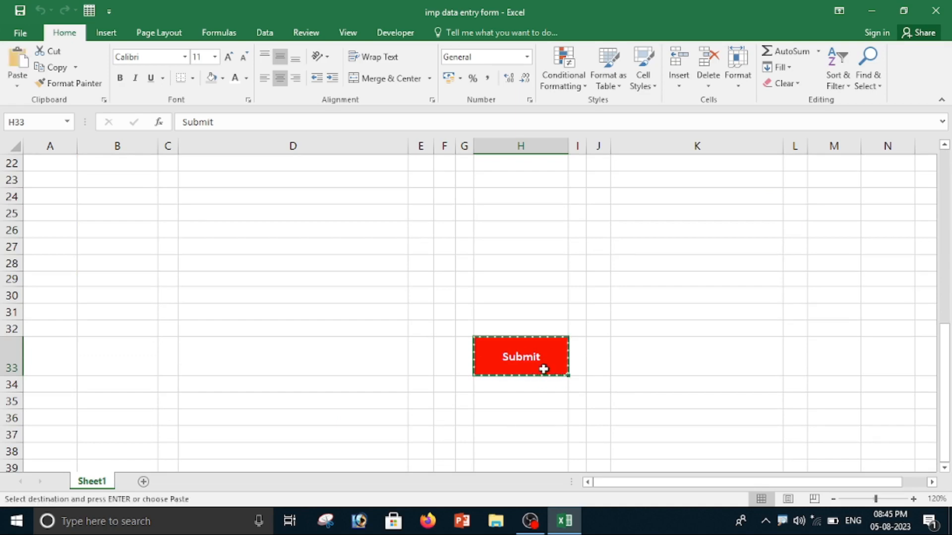
pyautogui.click(18, 89)
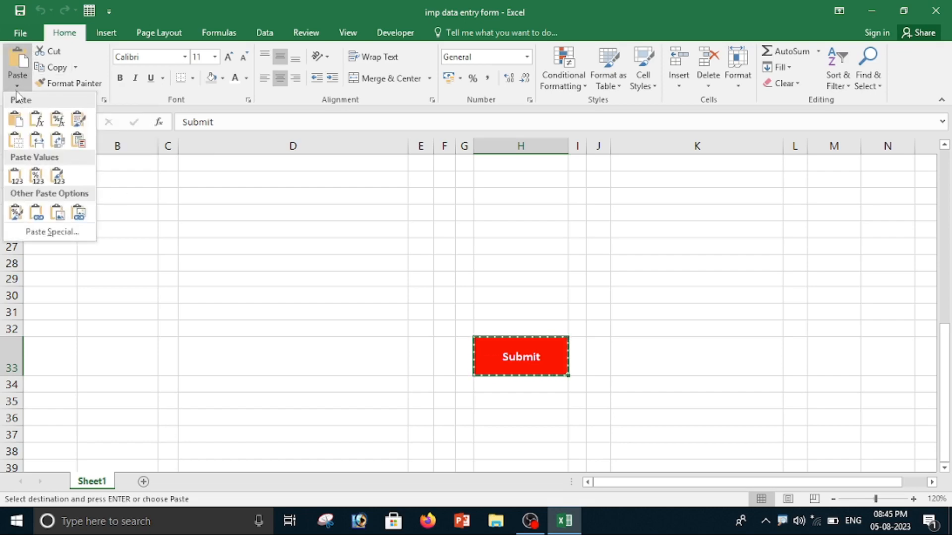
pyautogui.click(79, 213)
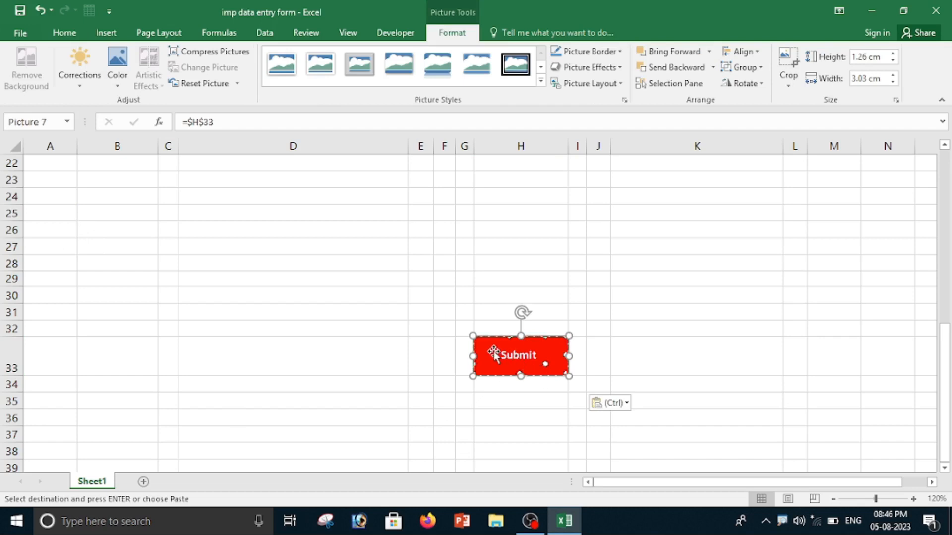
pyautogui.moveTo(494, 349); pyautogui.dragTo(493, 283)
pyautogui.scroll(5, 514, 385)
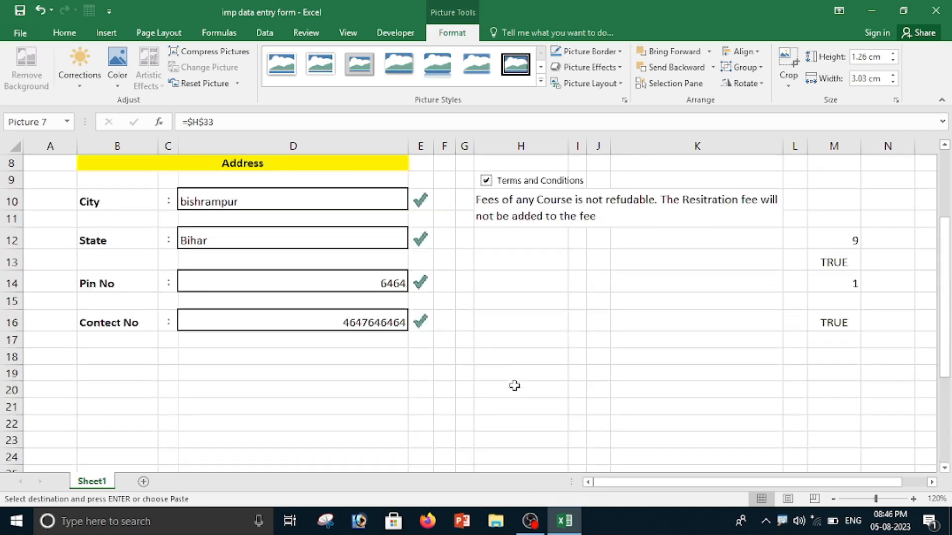
pyautogui.scroll(-2, 514, 382)
pyautogui.scroll(-1, 514, 382)
pyautogui.moveTo(512, 410); pyautogui.dragTo(515, 279)
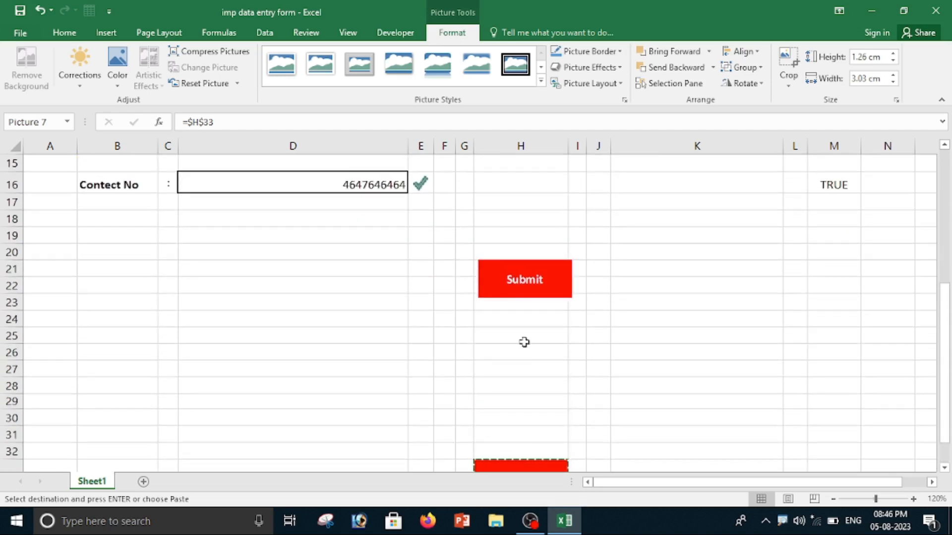
pyautogui.scroll(3, 525, 347)
pyautogui.moveTo(517, 415); pyautogui.dragTo(516, 278)
pyautogui.scroll(3, 606, 348)
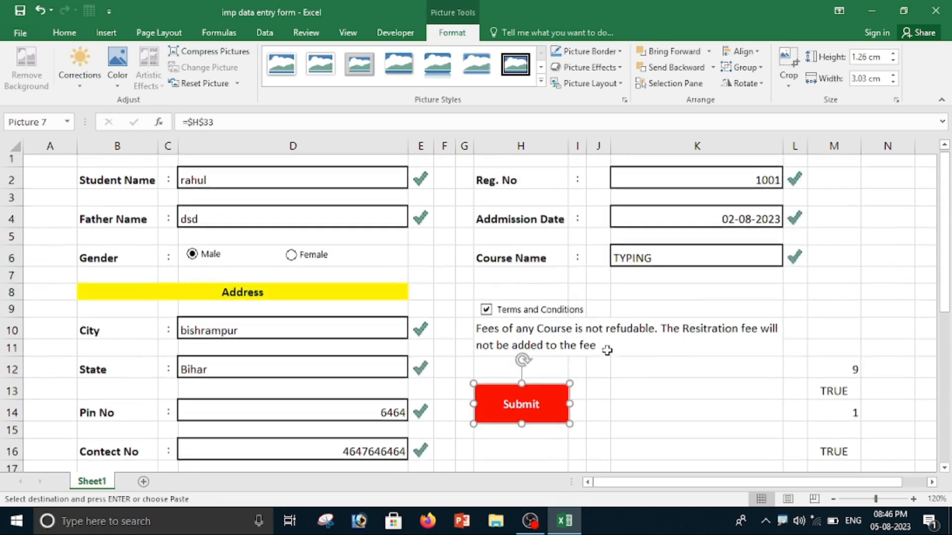
pyautogui.scroll(-2, 612, 365)
pyautogui.scroll(2, 612, 365)
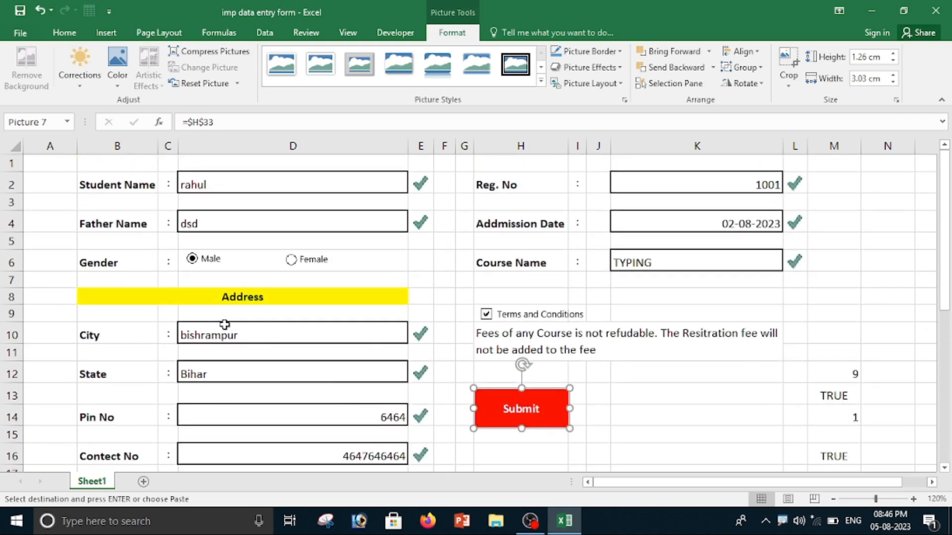
# Clear the City cell to test the Submit button, then re-enter the city as ggg.
pyautogui.click(257, 340)
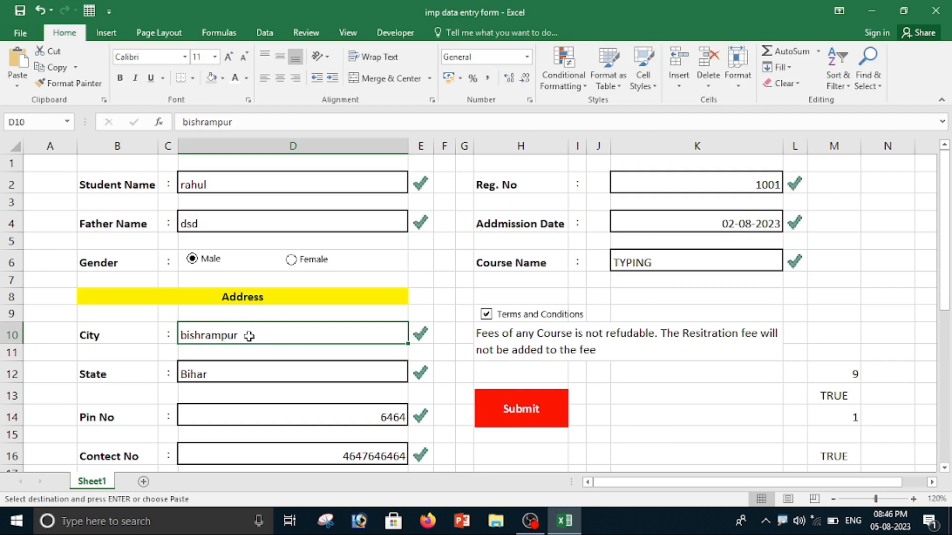
pyautogui.press('Delete')
pyautogui.click(587, 433)
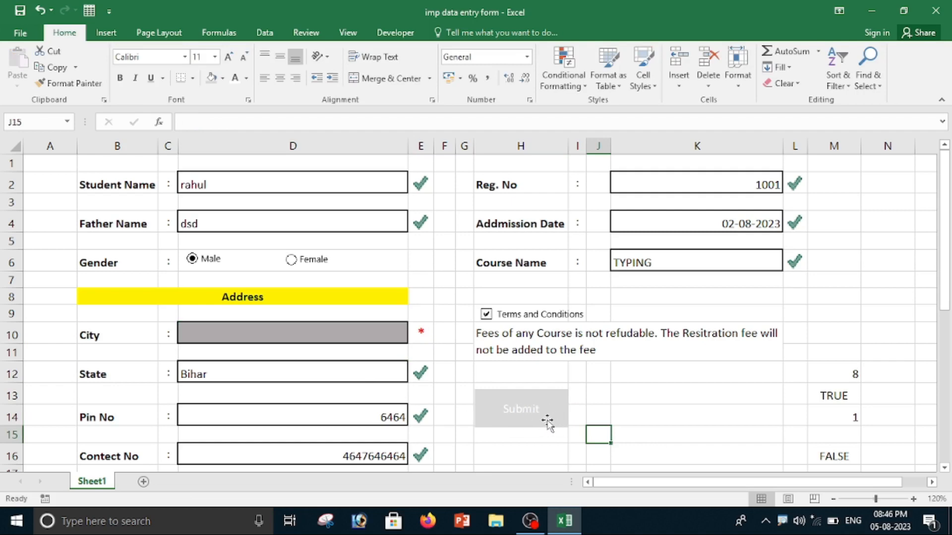
pyautogui.click(258, 334)
pyautogui.write('ggg')
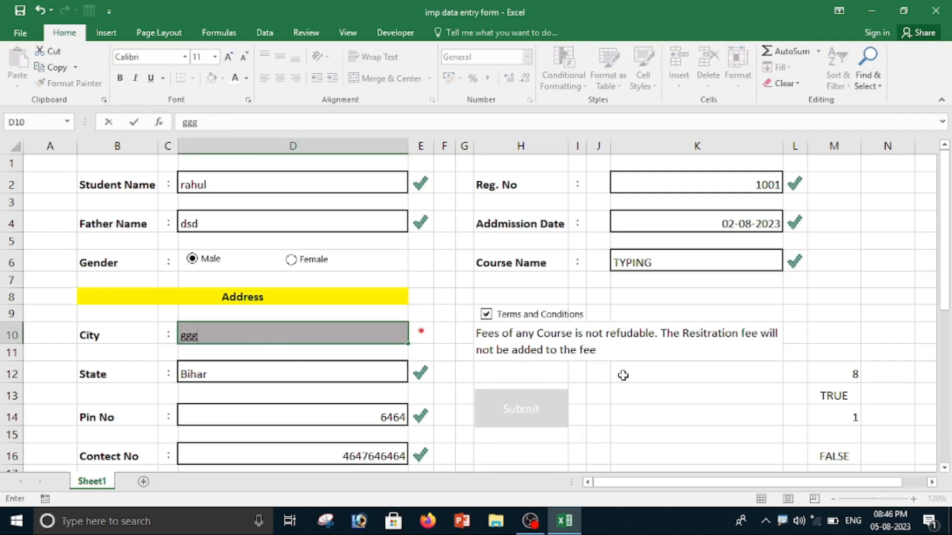
# Confirm the city entry, then untick and re-tick the Terms and Conditions box to test the Submit button again.
pyautogui.click(622, 374)
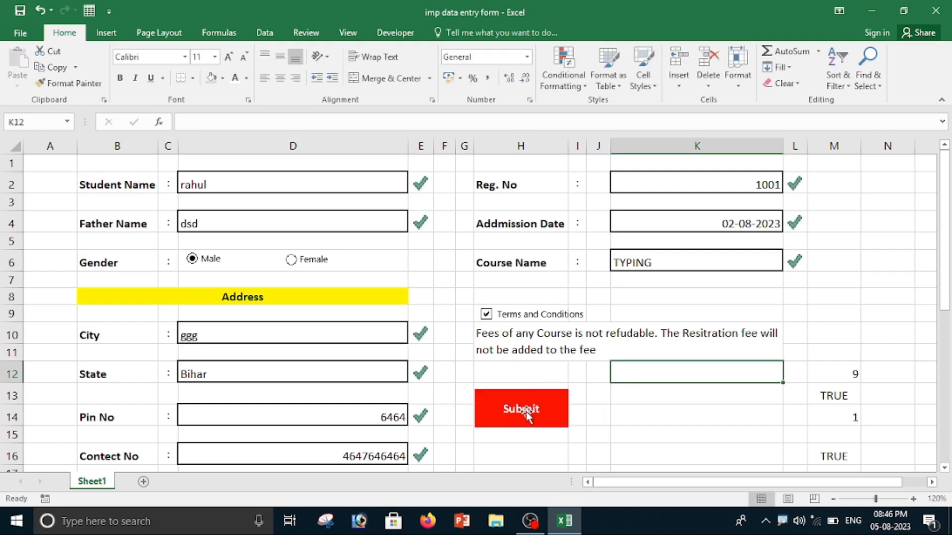
pyautogui.click(486, 315)
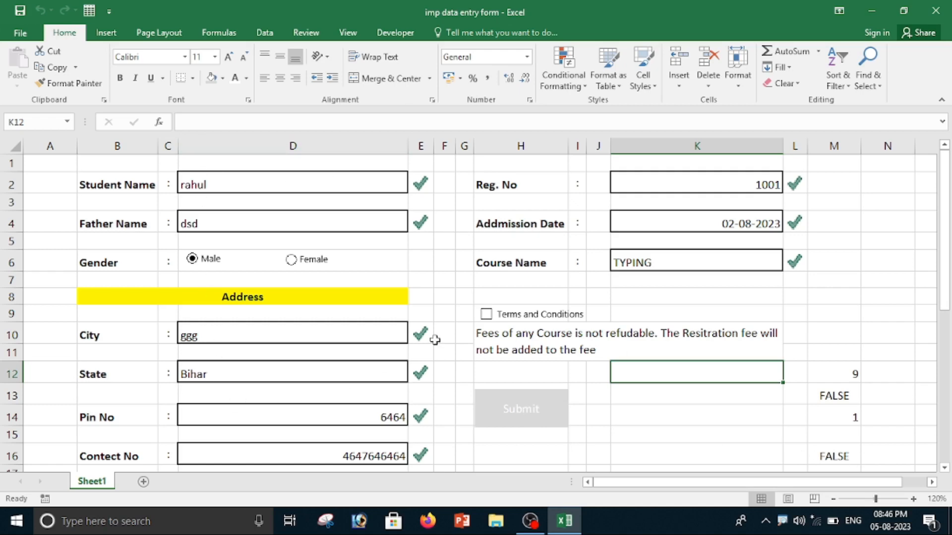
pyautogui.click(486, 316)
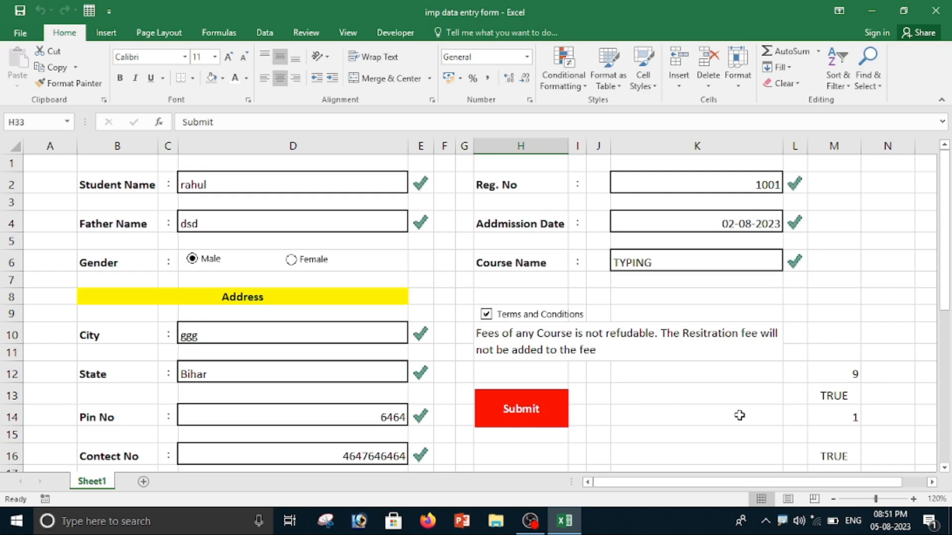
# Check the row height of the Submit cell's row 33 without changing it.
pyautogui.scroll(-9, 684, 367)
pyautogui.scroll(2, 682, 367)
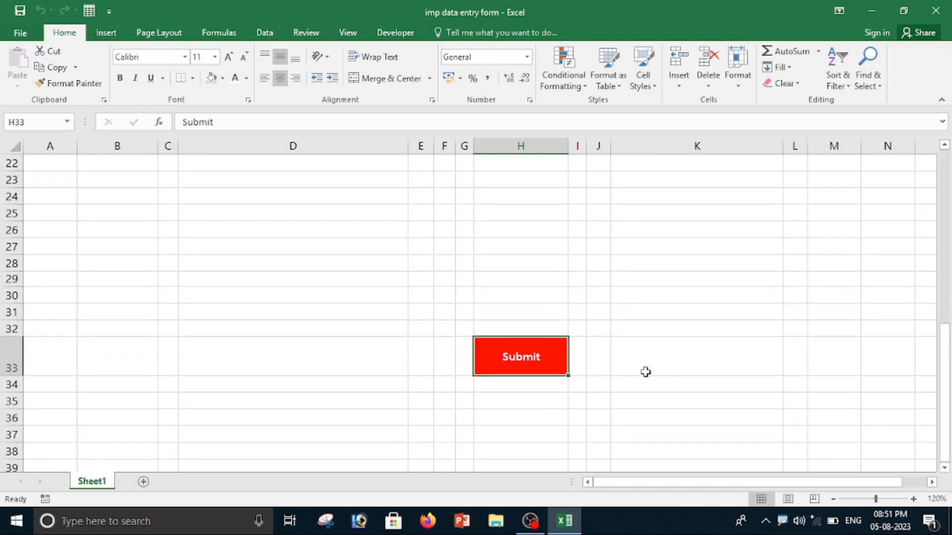
pyautogui.scroll(-2, 644, 371)
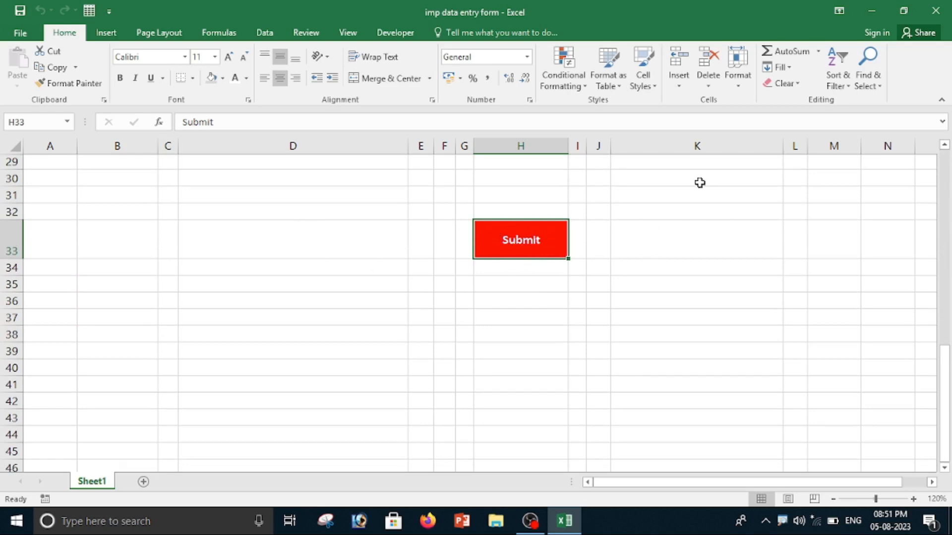
pyautogui.click(743, 89)
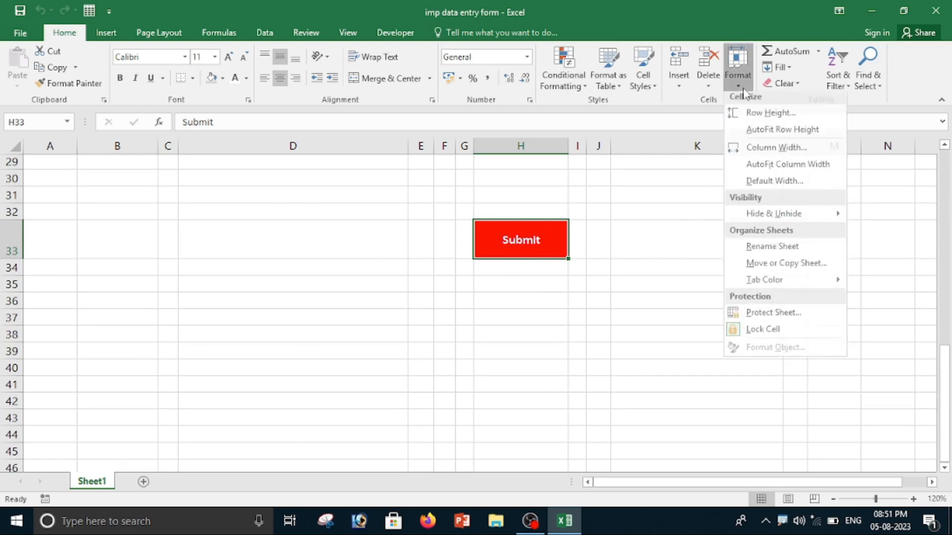
pyautogui.click(771, 113)
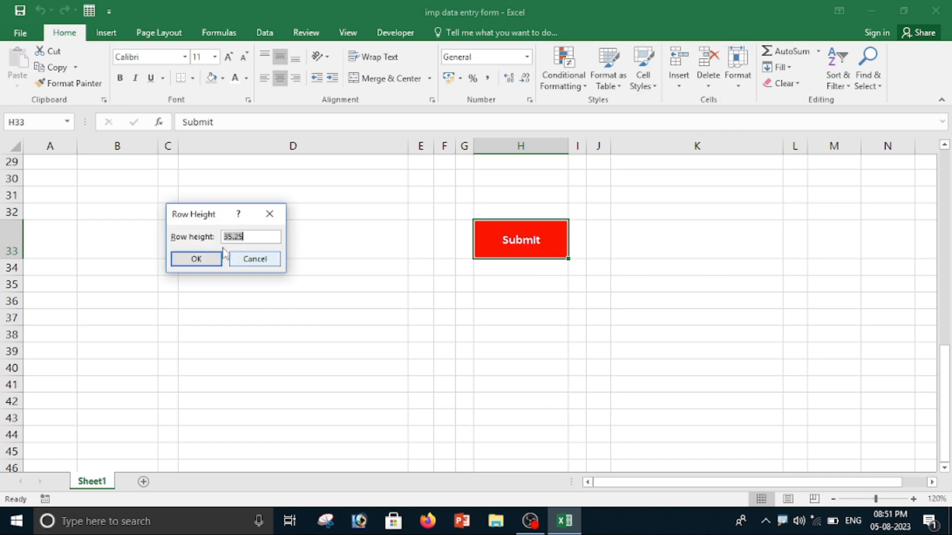
pyautogui.click(254, 260)
# Set the height of row 35, below the Submit cell, to 35.25.
pyautogui.click(498, 285)
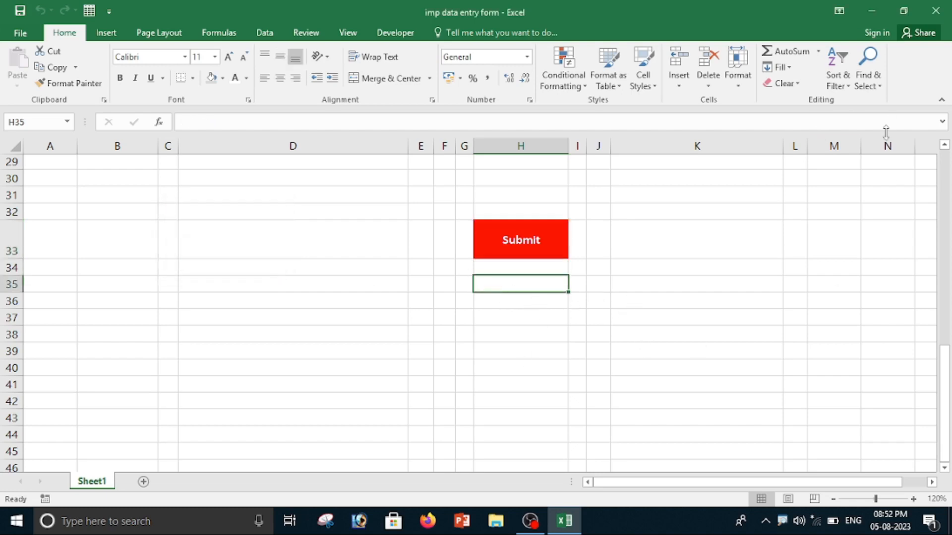
pyautogui.click(737, 75)
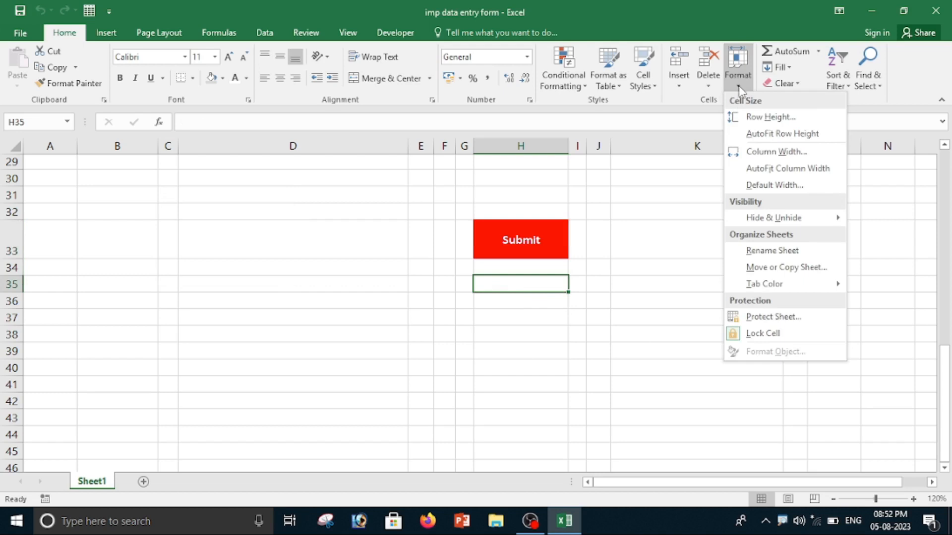
pyautogui.click(774, 118)
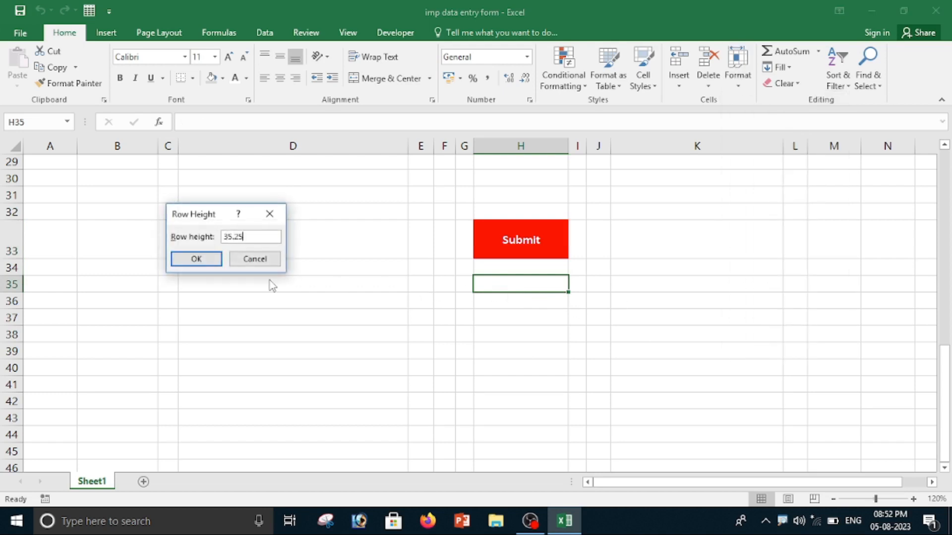
pyautogui.click(185, 259)
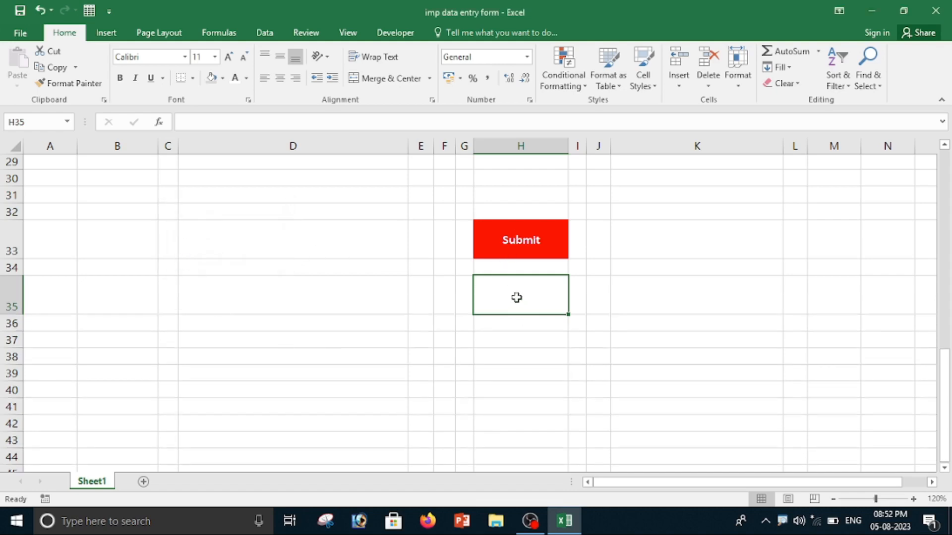
# Enter the label Clear in cell H35.
pyautogui.doubleClick(516, 297)
pyautogui.write('c')
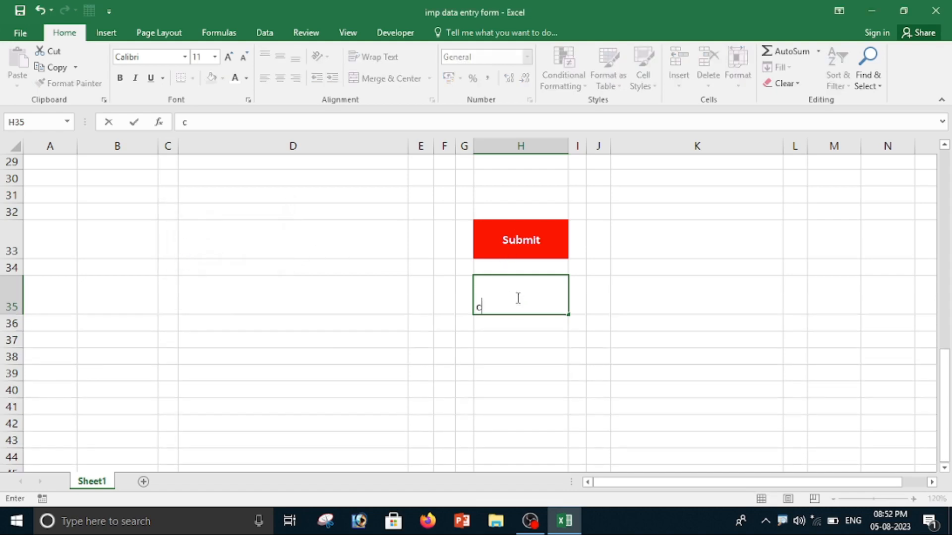
pyautogui.write('lear')
pyautogui.press('BackSpace')
pyautogui.press('BackSpace')
pyautogui.write('ear')
pyautogui.click(561, 379)
pyautogui.click(519, 300)
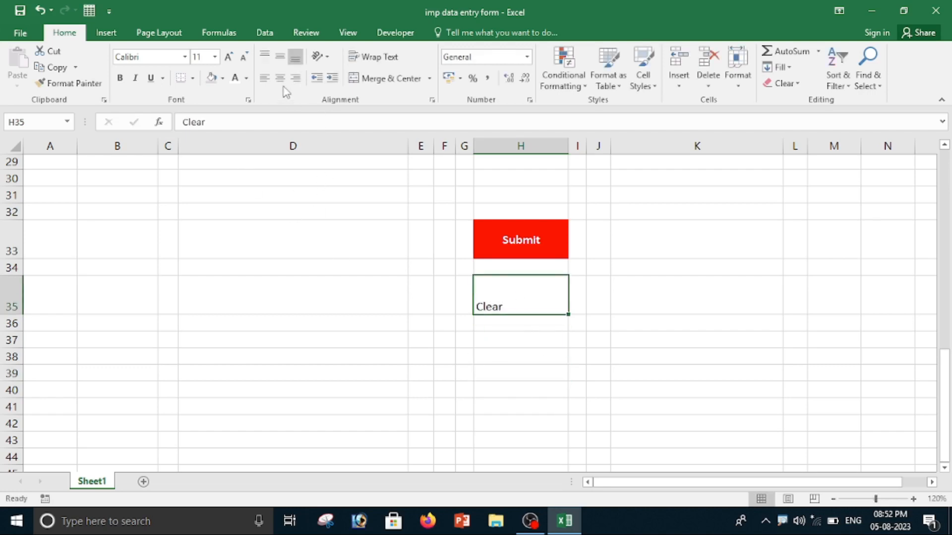
# Centre the Clear label horizontally and vertically in its cell.
pyautogui.click(280, 78)
pyautogui.click(280, 56)
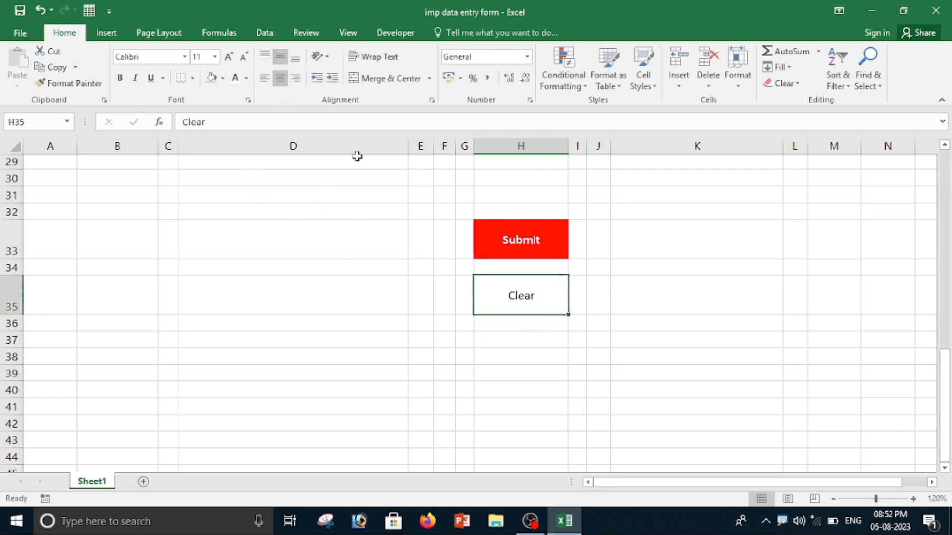
# Give the Clear cell a dark blue fill with bold white text at 12 point.
pyautogui.click(222, 78)
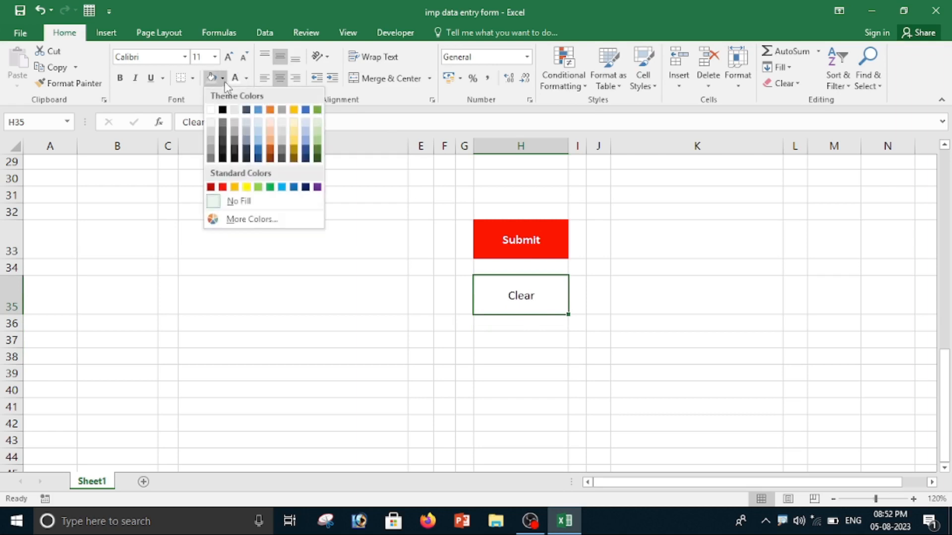
pyautogui.click(305, 187)
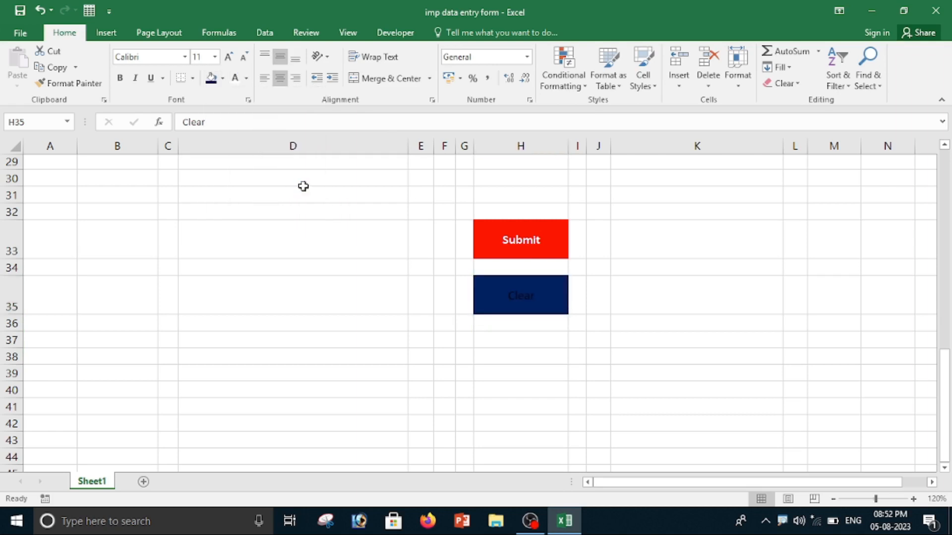
pyautogui.click(235, 78)
pyautogui.click(126, 81)
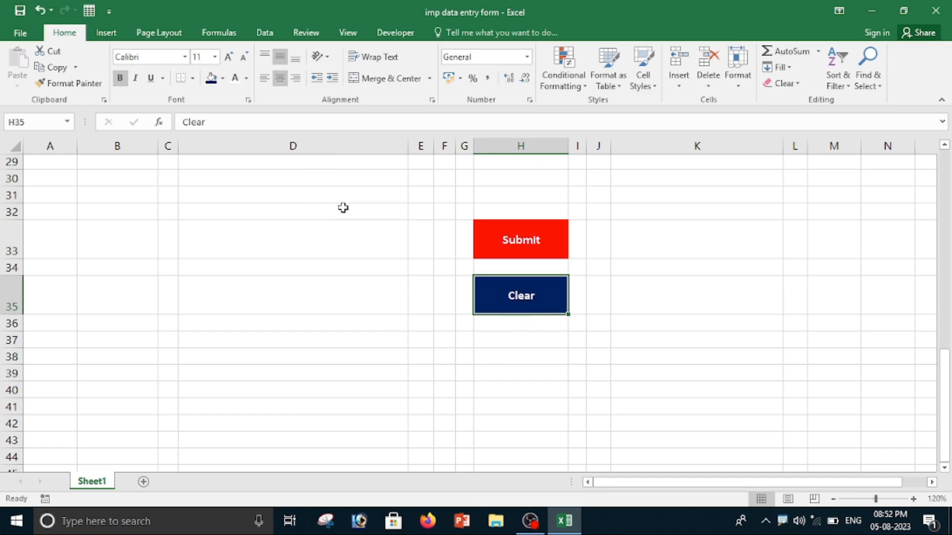
pyautogui.click(231, 62)
# Copy the Clear cell and paste it as a linked picture.
pyautogui.hotkey('ctrl', 'c')
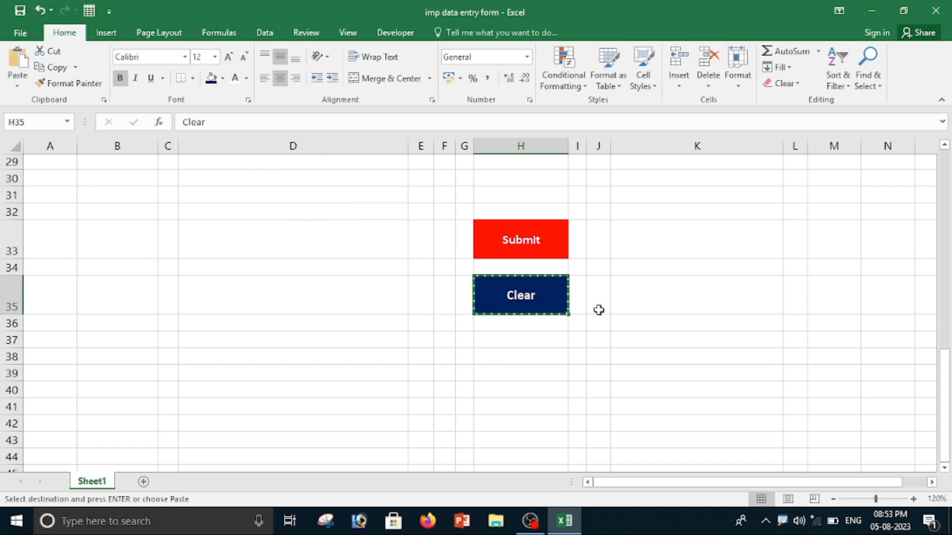
pyautogui.click(17, 90)
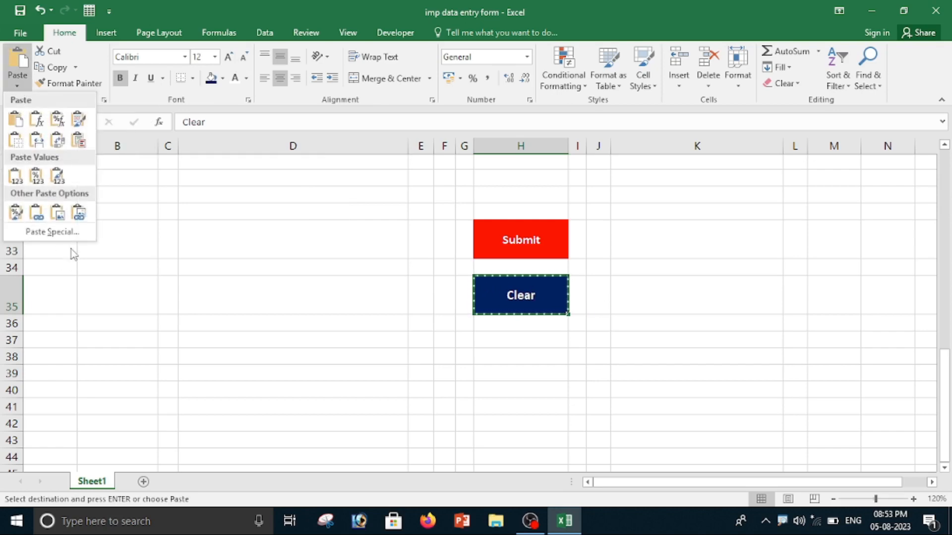
pyautogui.click(80, 218)
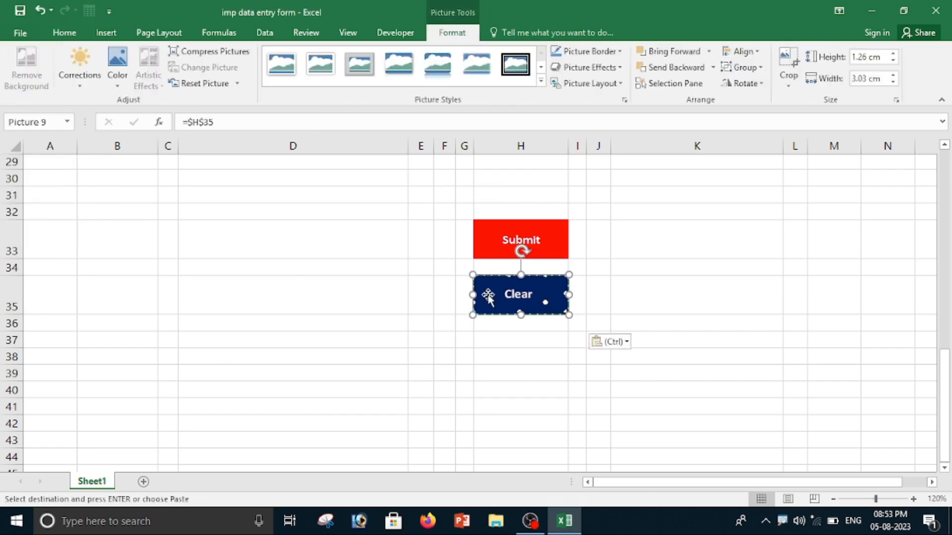
# Move the Clear picture up into the form area beside the Submit button.
pyautogui.scroll(3, 554, 352)
pyautogui.moveTo(548, 417); pyautogui.dragTo(542, 213)
pyautogui.scroll(5, 555, 312)
pyautogui.scroll(-5, 537, 371)
pyautogui.scroll(3, 555, 322)
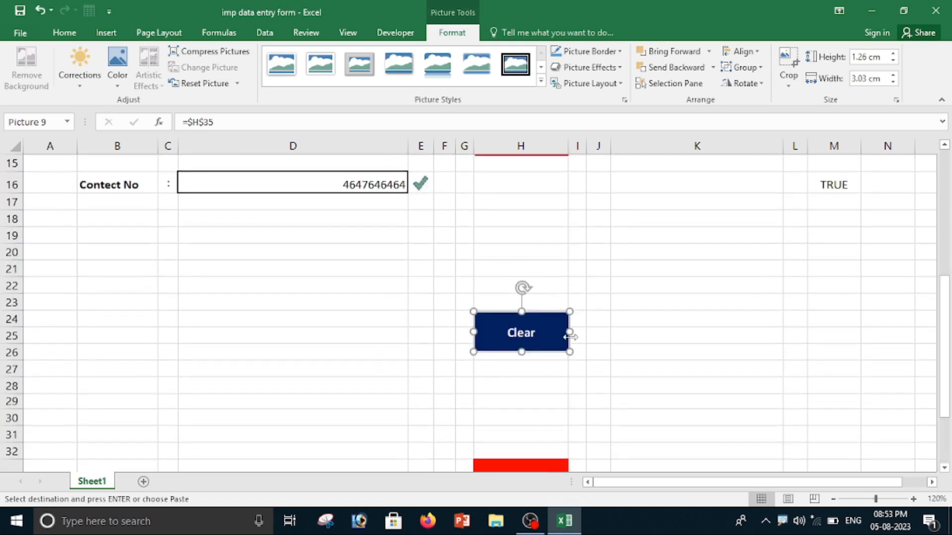
pyautogui.scroll(2, 559, 354)
pyautogui.moveTo(557, 459); pyautogui.dragTo(663, 272)
pyautogui.scroll(-3, 643, 389)
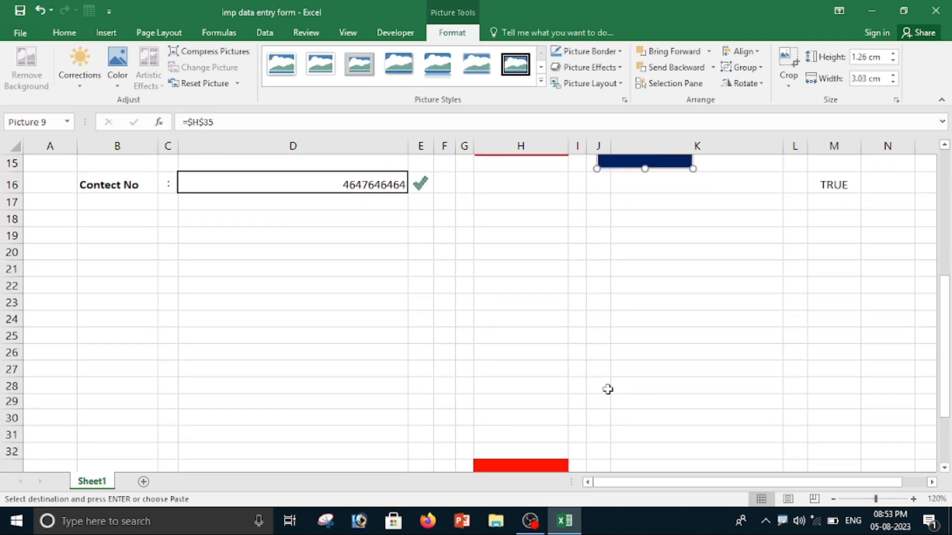
pyautogui.scroll(5, 608, 389)
pyautogui.scroll(-2, 620, 411)
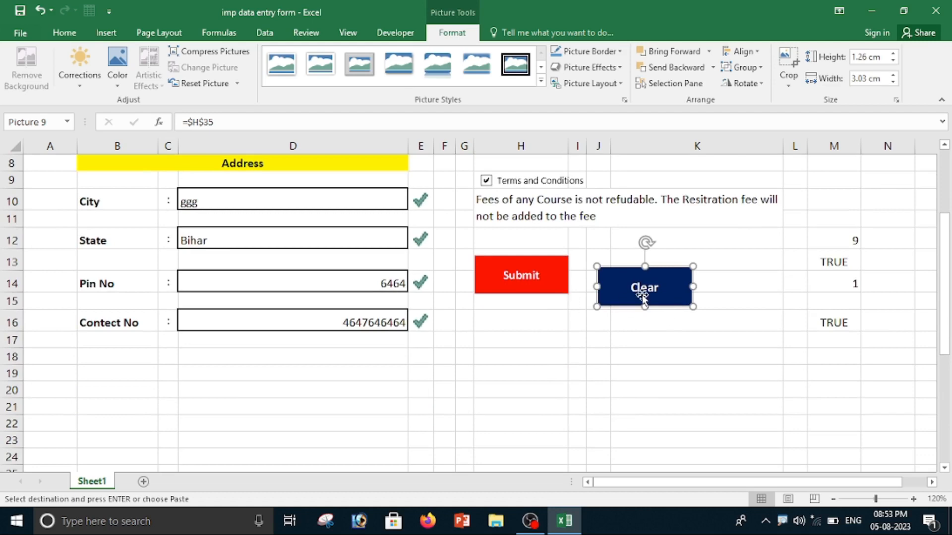
# Arrange the Clear and Submit pictures side by side around row 16 under the terms text.
pyautogui.moveTo(522, 274); pyautogui.dragTo(670, 352)
pyautogui.moveTo(642, 279); pyautogui.dragTo(431, 368)
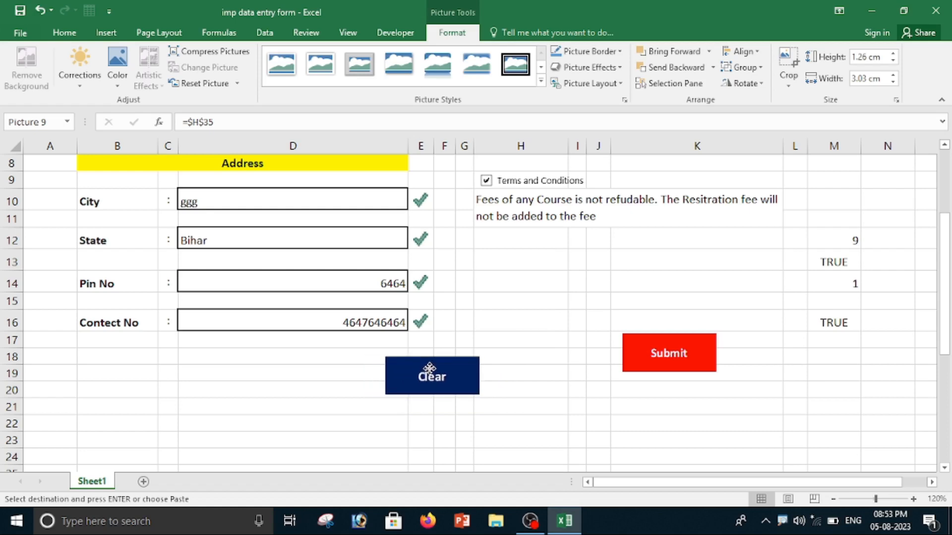
pyautogui.scroll(2, 707, 402)
pyautogui.scroll(-2, 711, 407)
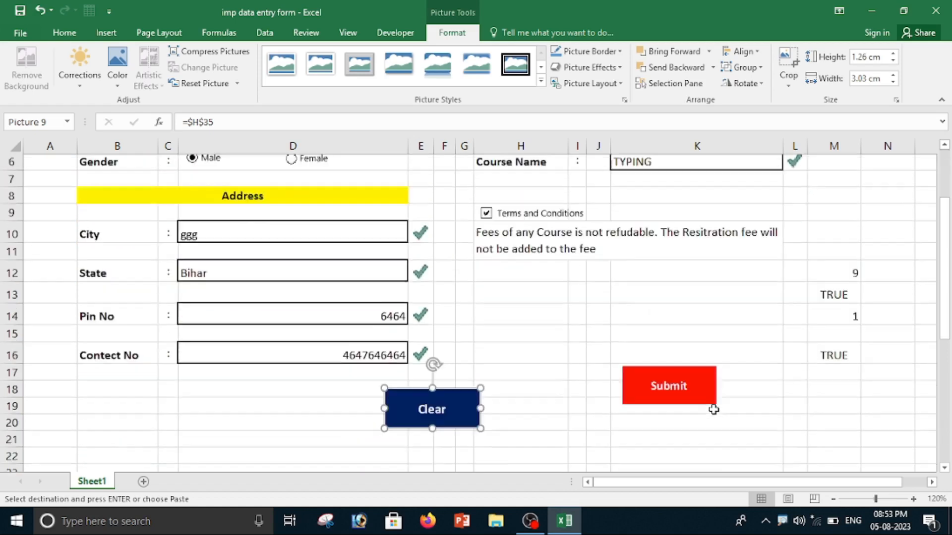
pyautogui.moveTo(455, 374); pyautogui.dragTo(548, 326)
pyautogui.moveTo(690, 352); pyautogui.dragTo(677, 326)
pyautogui.scroll(3, 753, 395)
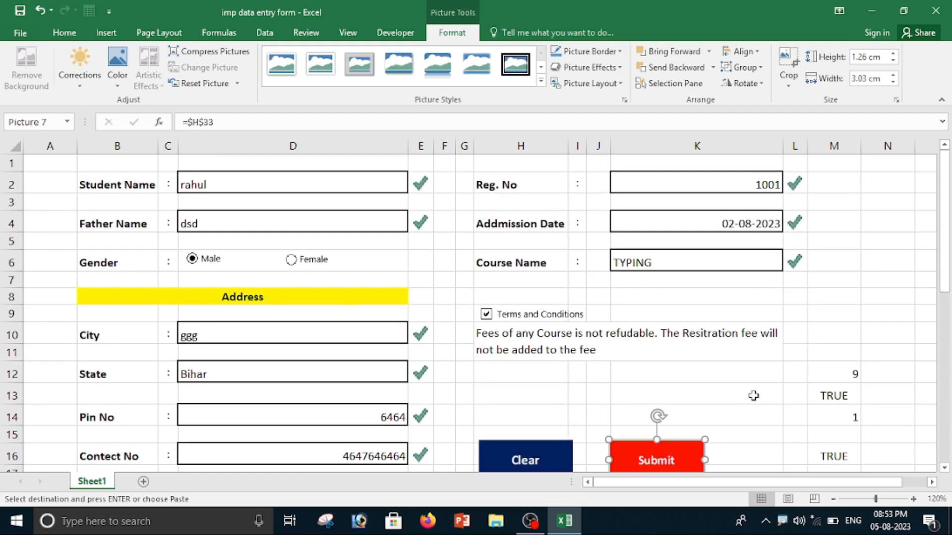
pyautogui.scroll(-3, 659, 419)
pyautogui.scroll(3, 601, 385)
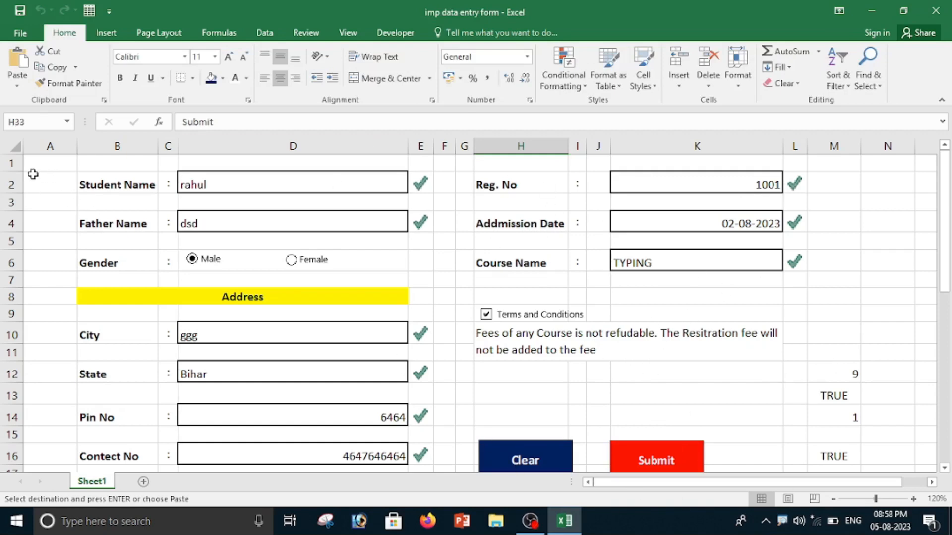
# Shrink the height of row 1 above the form.
pyautogui.moveTo(21, 171); pyautogui.dragTo(19, 159)
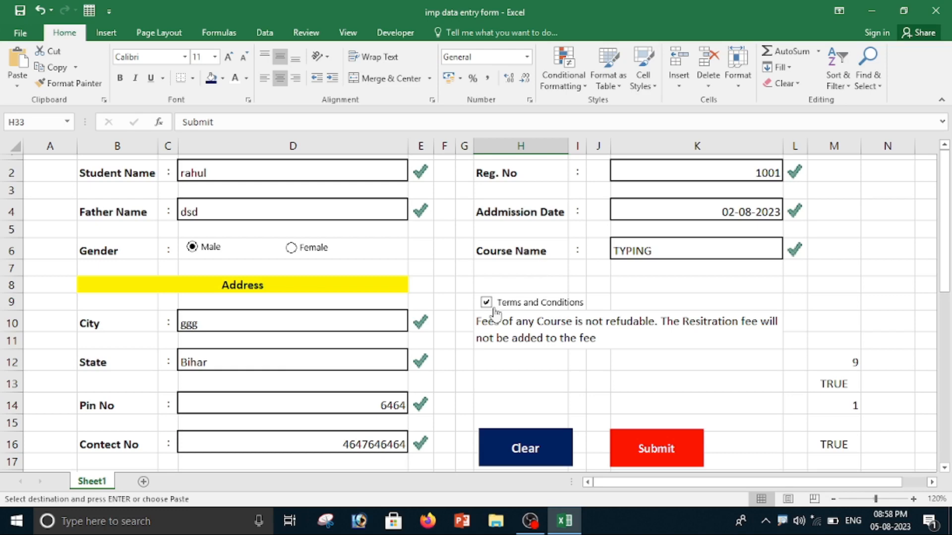
# Add a new sheet and enter the headers Student Name, Father Name and Gender across row 1.
pyautogui.click(143, 482)
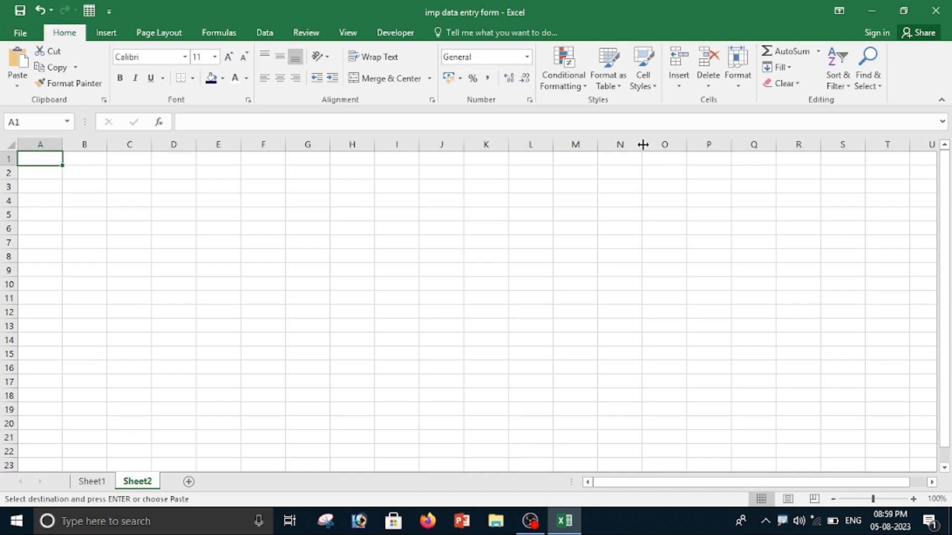
pyautogui.write('St')
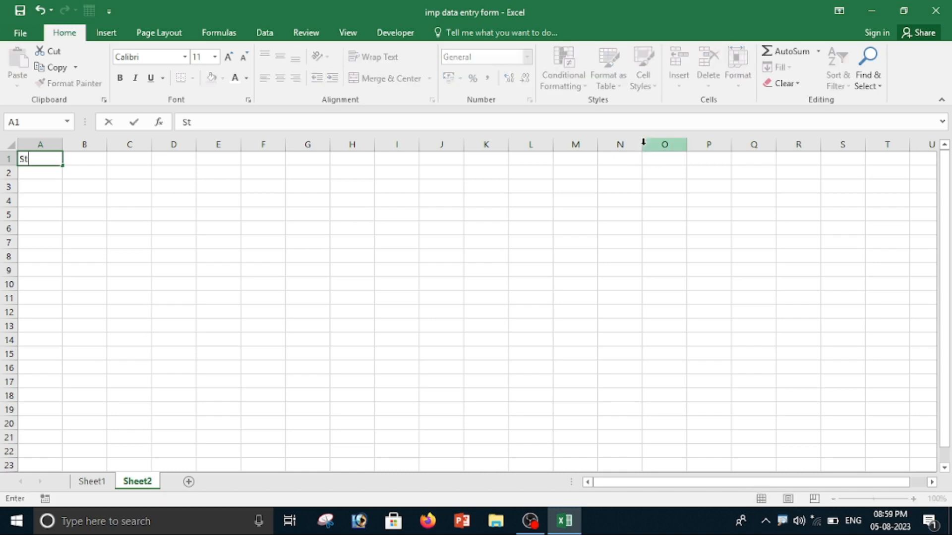
pyautogui.write('udent Name')
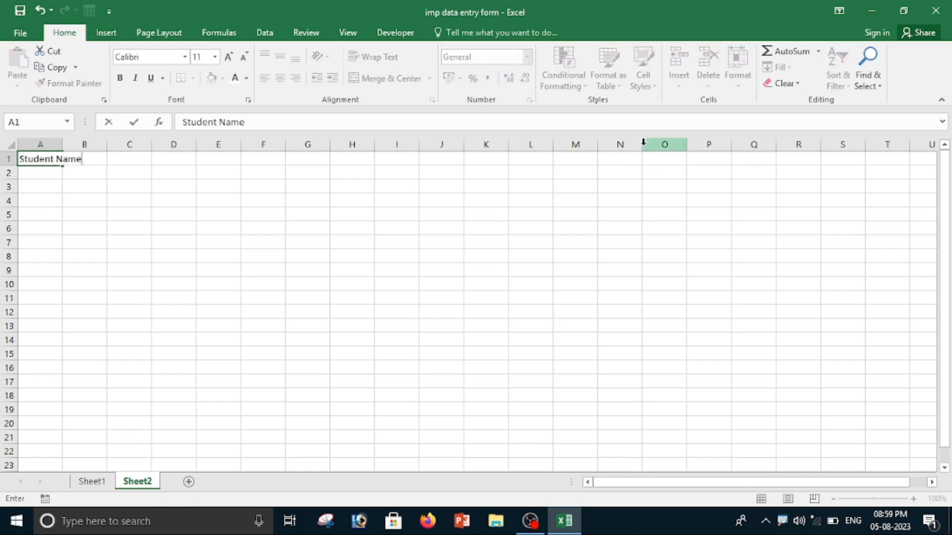
pyautogui.press('Tab')
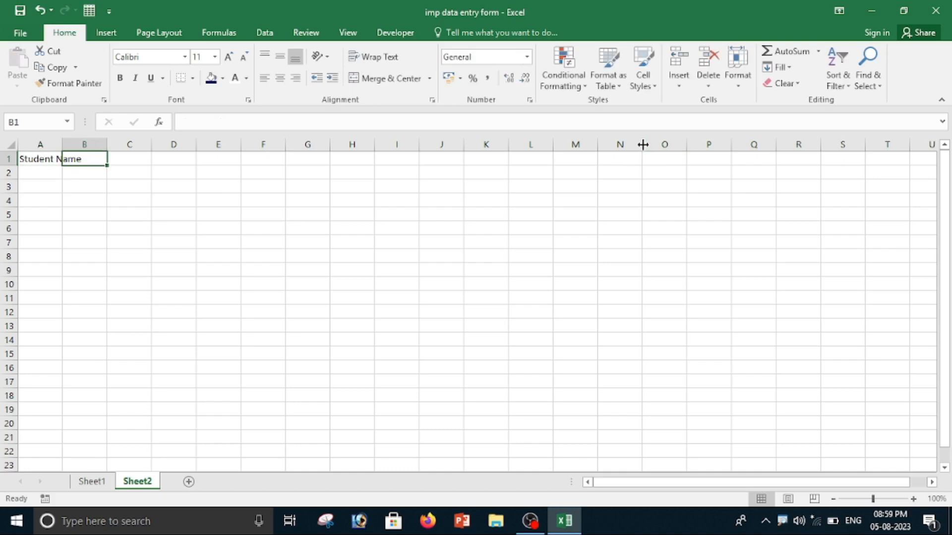
pyautogui.write('Father Name')
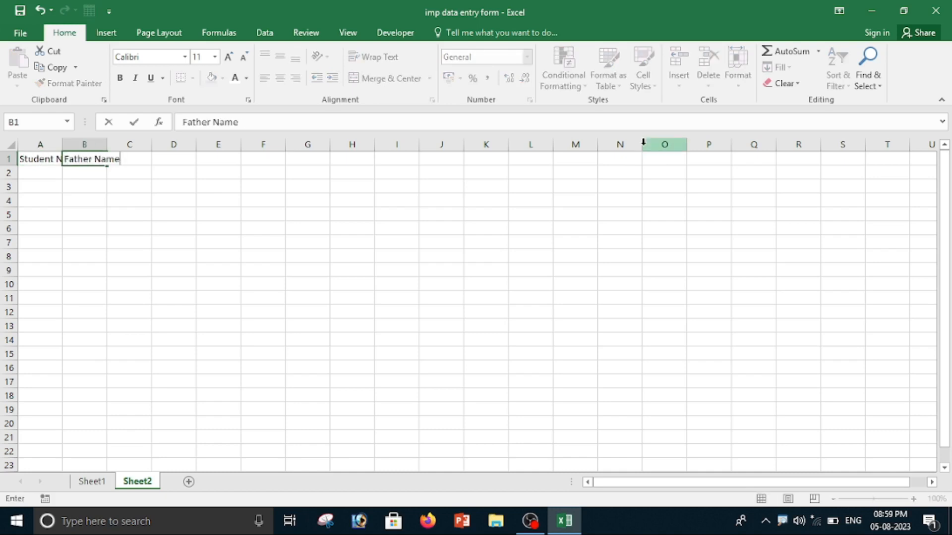
pyautogui.press('Tab')
pyautogui.write('Gende')
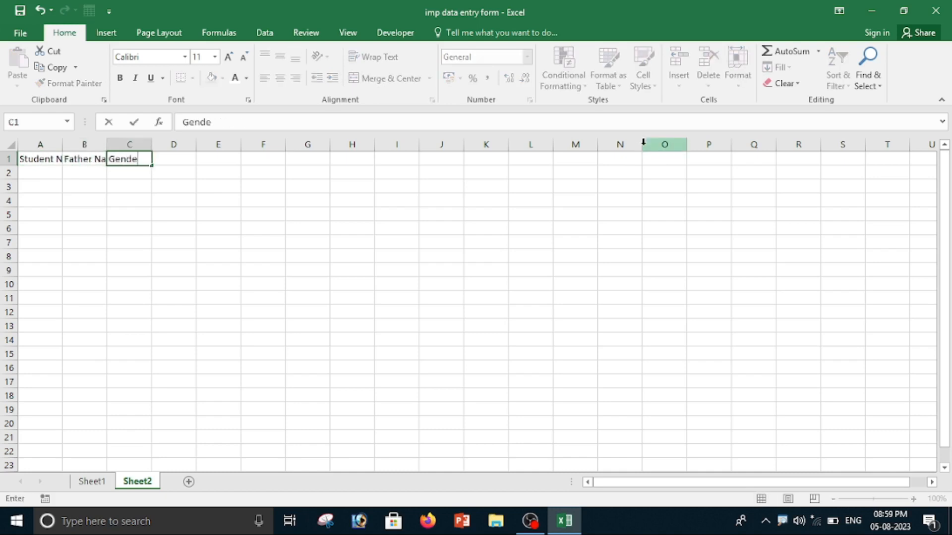
pyautogui.write('r')
pyautogui.press('Tab')
# Continue the row 1 headers with City, State, Pin No, Contect No, Reg No., Addmission Date and Course Name.
pyautogui.write('City')
pyautogui.press('Tab')
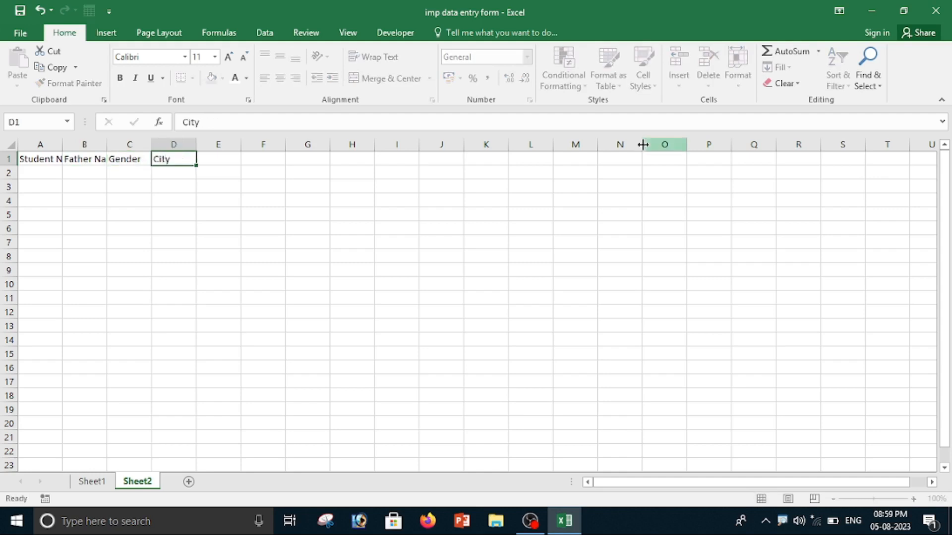
pyautogui.press('Tab')
pyautogui.write('State')
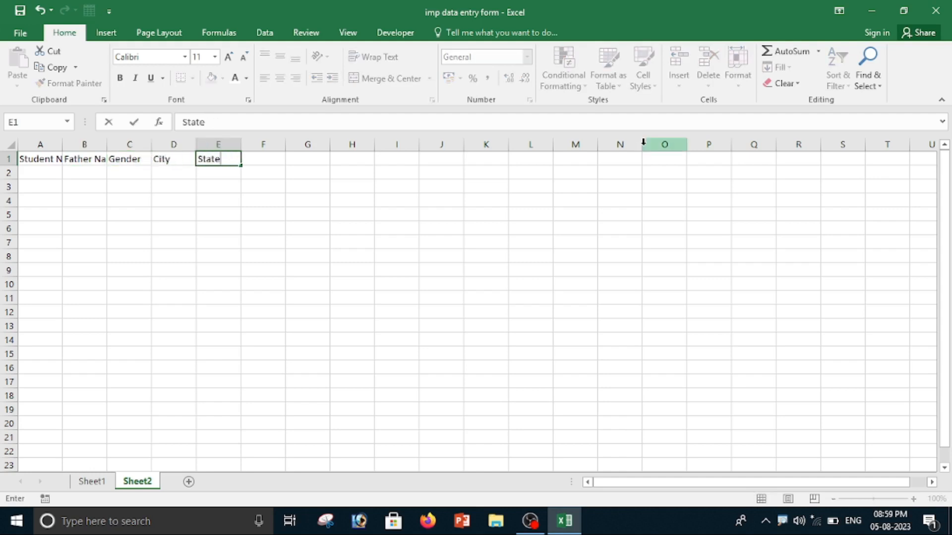
pyautogui.press('Tab')
pyautogui.write('Pin No')
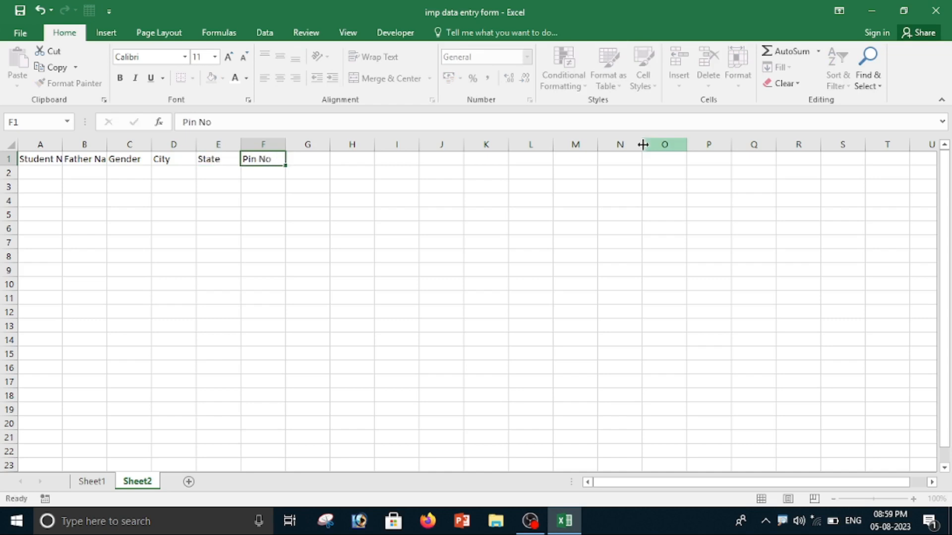
pyautogui.press('Tab')
pyautogui.write('Contect No')
pyautogui.press('Tab')
pyautogui.write('Reg')
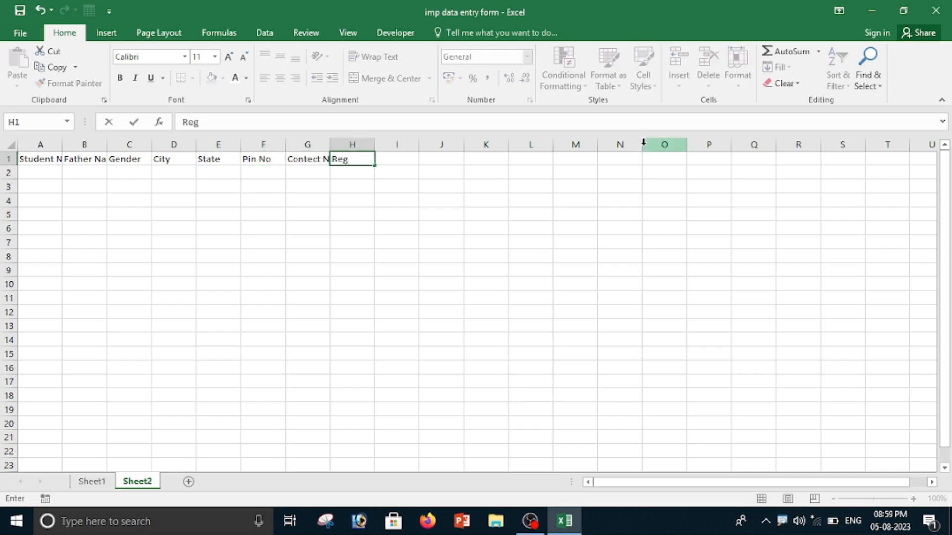
pyautogui.write(' No.')
pyautogui.press('Tab')
pyautogui.write('Addmis')
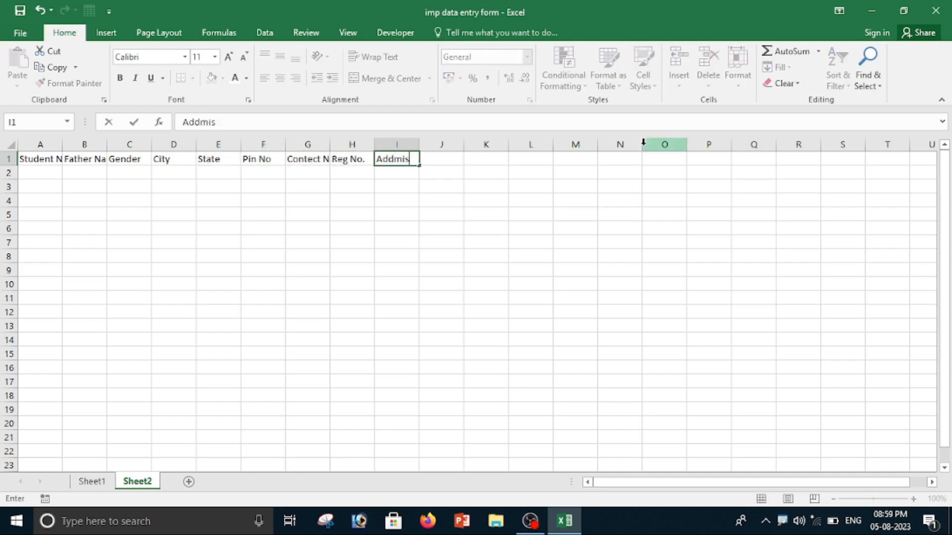
pyautogui.write('sion Date')
pyautogui.press('Tab')
pyautogui.write('Course ')
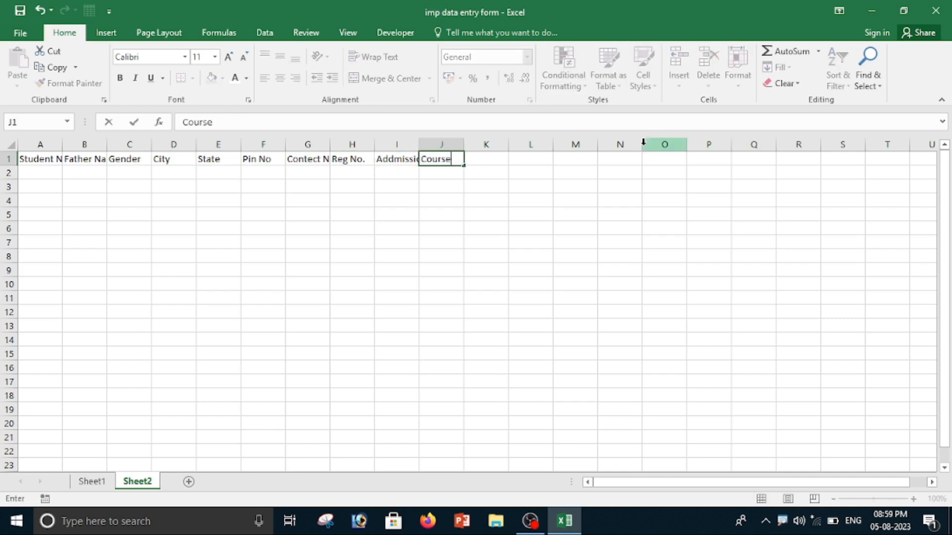
pyautogui.write('Name')
pyautogui.press('Tab')
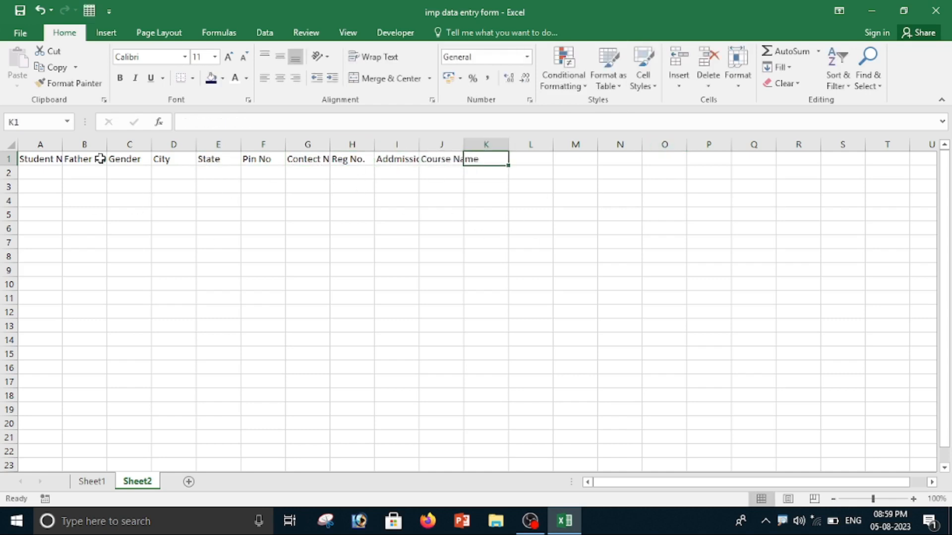
# Autofit and adjust the widths of columns A to J so every header label fits.
pyautogui.moveTo(36, 159); pyautogui.dragTo(495, 157)
pyautogui.doubleClick(63, 145)
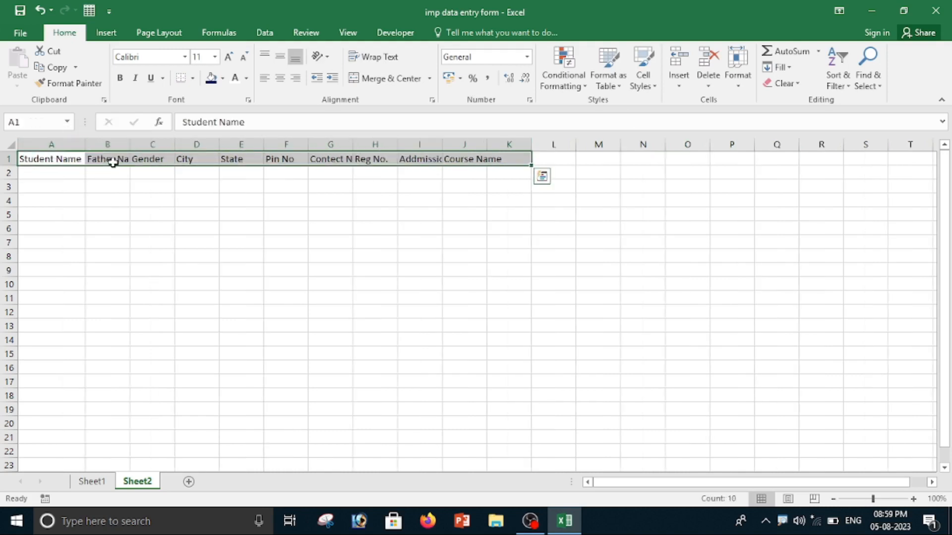
pyautogui.doubleClick(129, 144)
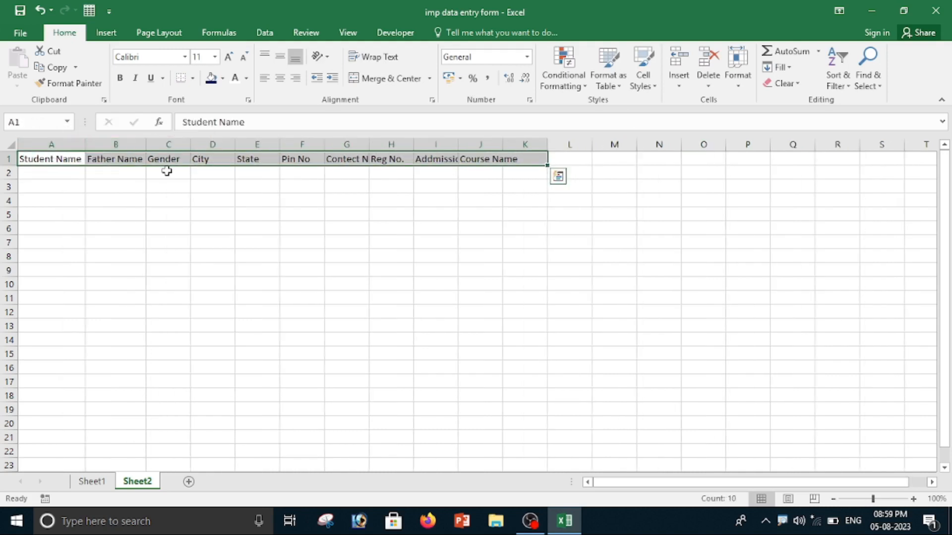
pyautogui.doubleClick(191, 144)
pyautogui.doubleClick(227, 143)
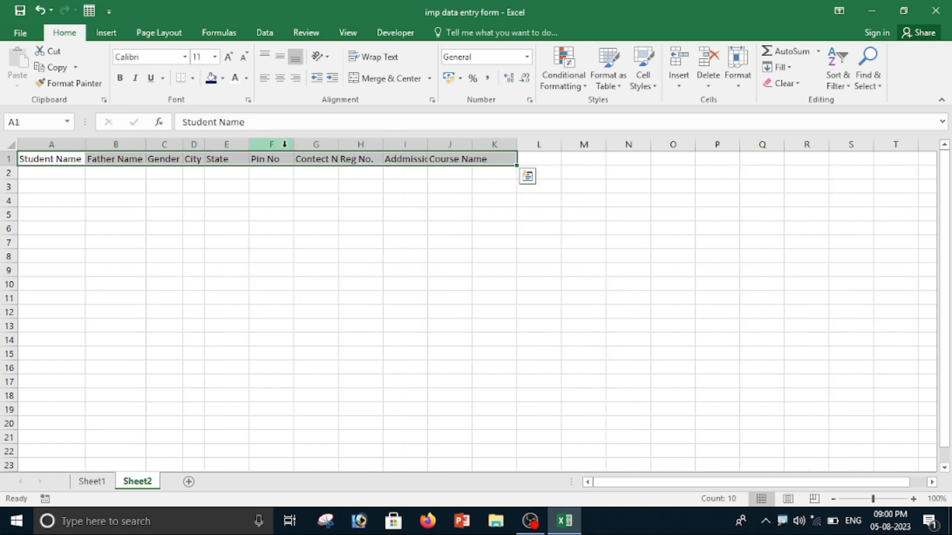
pyautogui.doubleClick(249, 144)
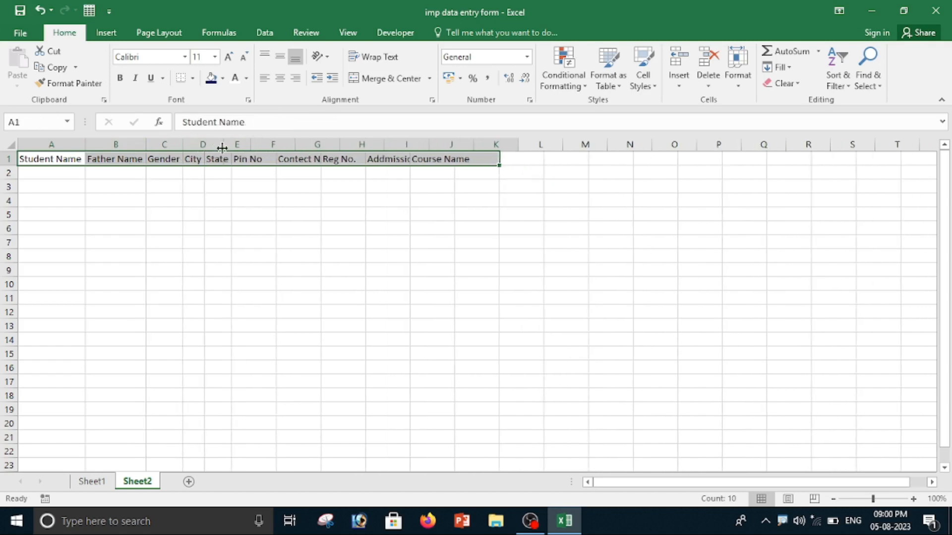
pyautogui.moveTo(222, 147); pyautogui.dragTo(223, 147)
pyautogui.doubleClick(430, 144)
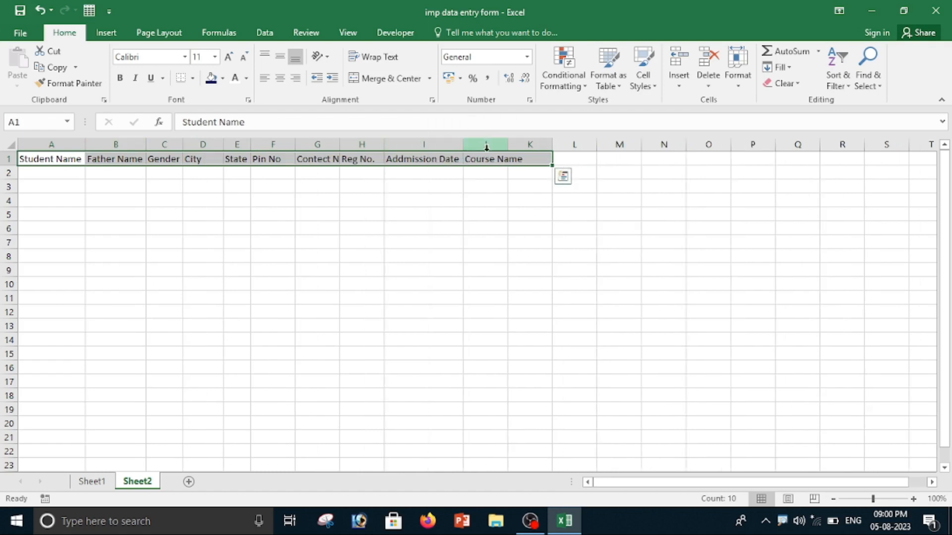
pyautogui.doubleClick(507, 144)
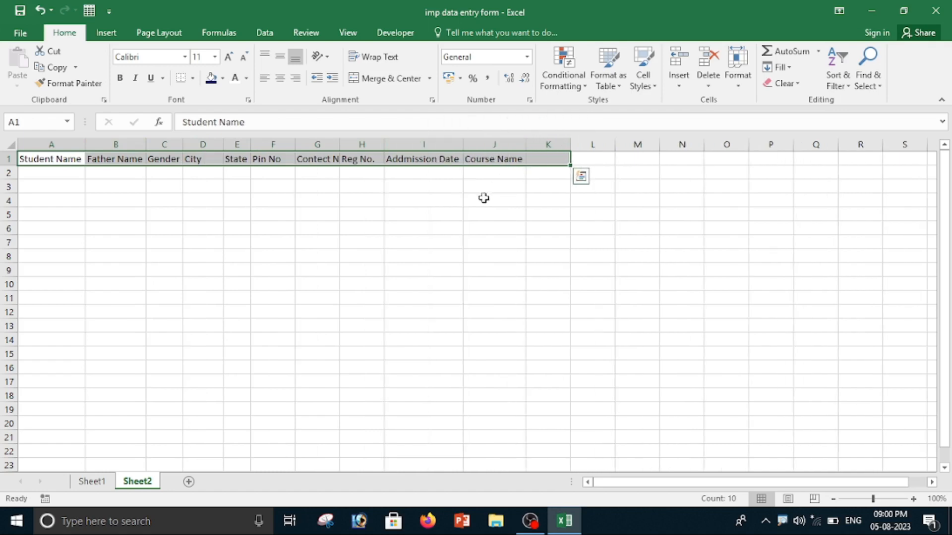
pyautogui.click(565, 233)
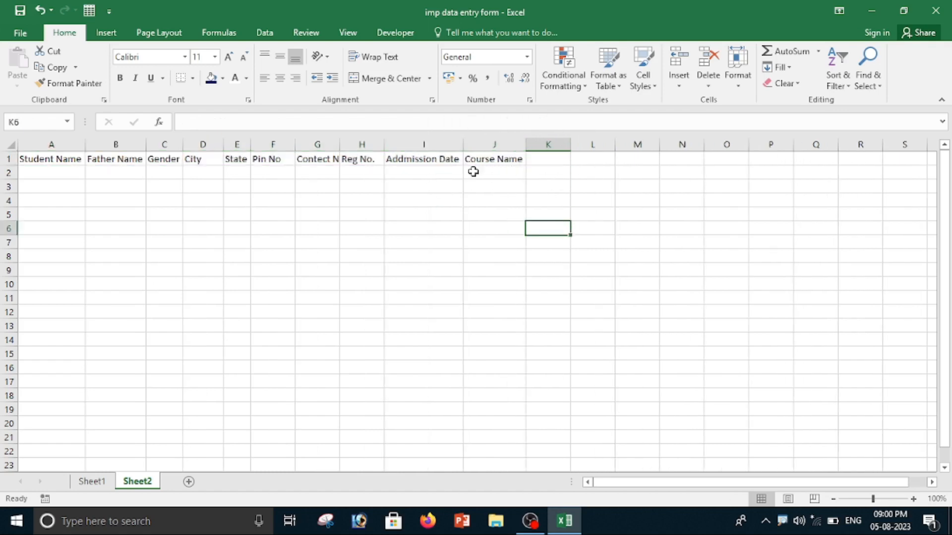
pyautogui.doubleClick(340, 140)
pyautogui.click(250, 144)
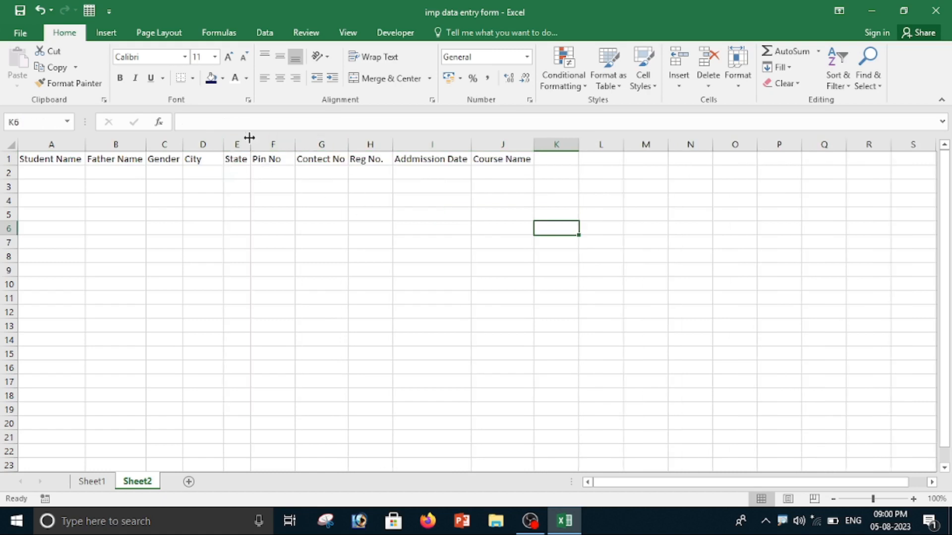
pyautogui.moveTo(249, 137)
pyautogui.mouseDown()
pyautogui.moveTo(272, 144)
pyautogui.moveTo(226, 149)
pyautogui.moveTo(239, 149)
pyautogui.mouseUp()
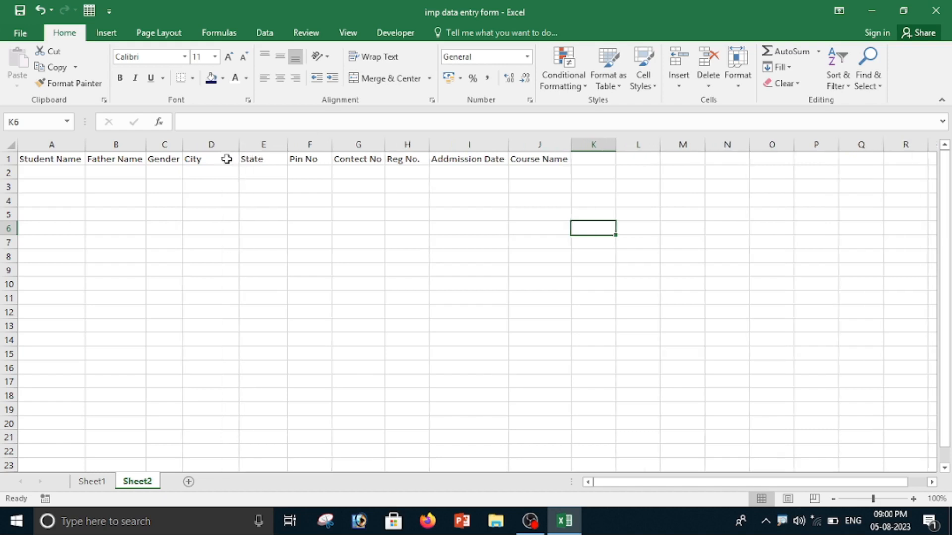
# Slightly increase row 1's height and centre the headers A1:J1 horizontally and vertically.
pyautogui.moveTo(13, 165); pyautogui.dragTo(12, 167)
pyautogui.click(353, 239)
pyautogui.click(165, 229)
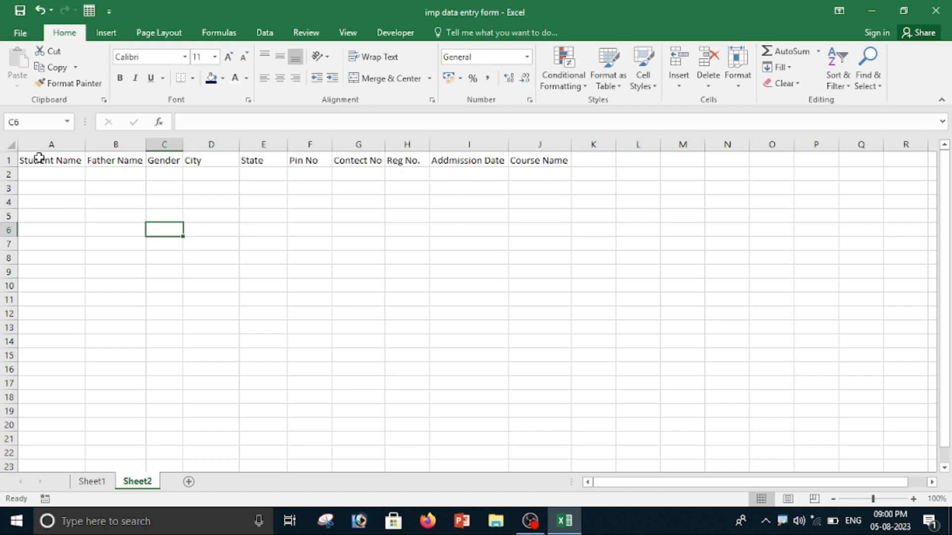
pyautogui.moveTo(39, 158); pyautogui.dragTo(545, 159)
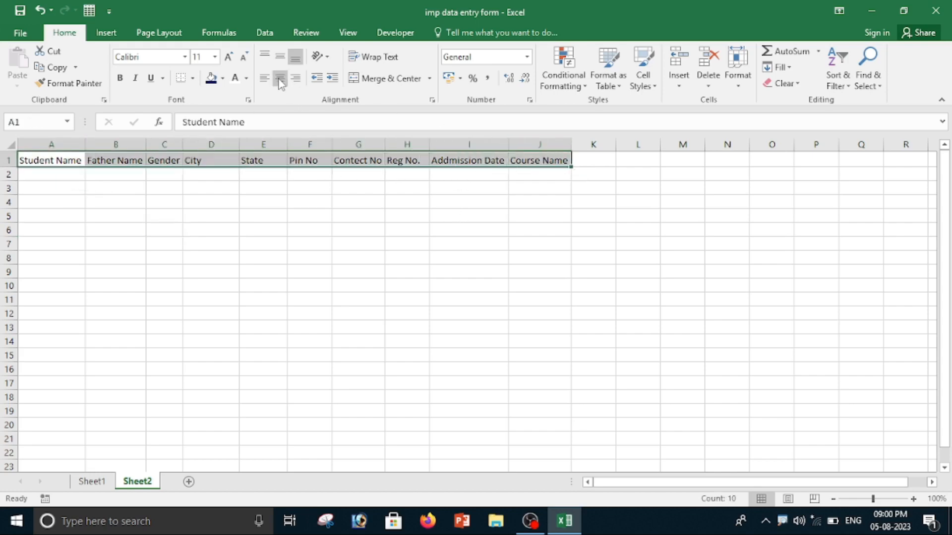
pyautogui.click(280, 79)
pyautogui.click(286, 59)
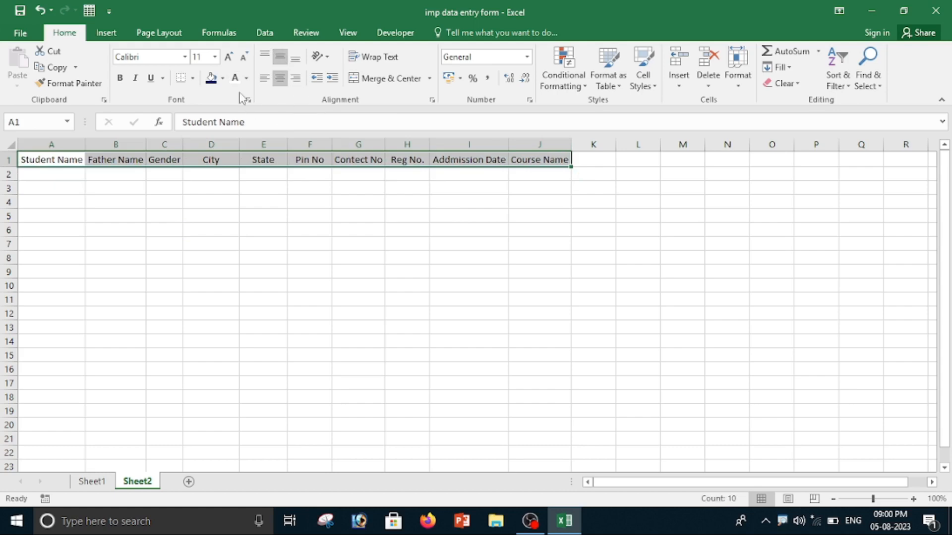
# Give the header row a dark blue fill with white, bold text.
pyautogui.click(223, 78)
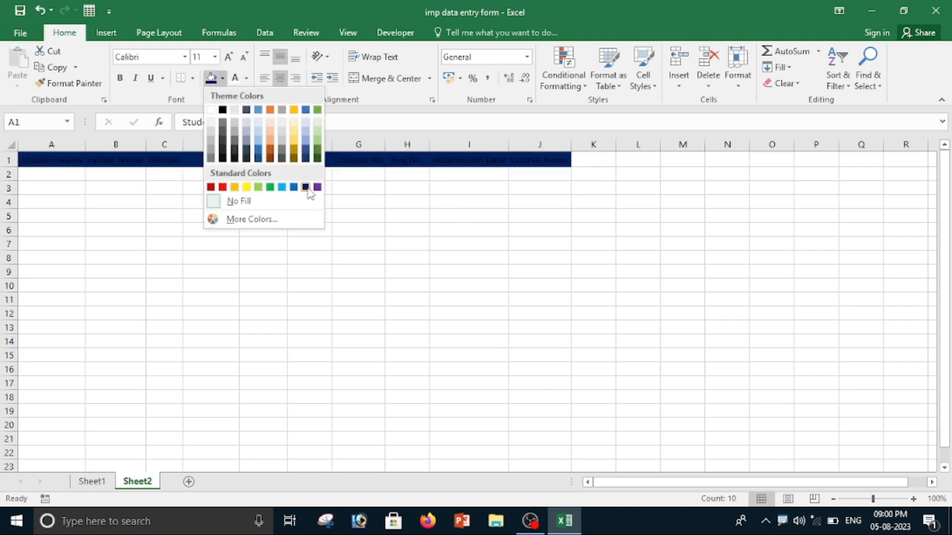
pyautogui.click(306, 187)
pyautogui.click(236, 78)
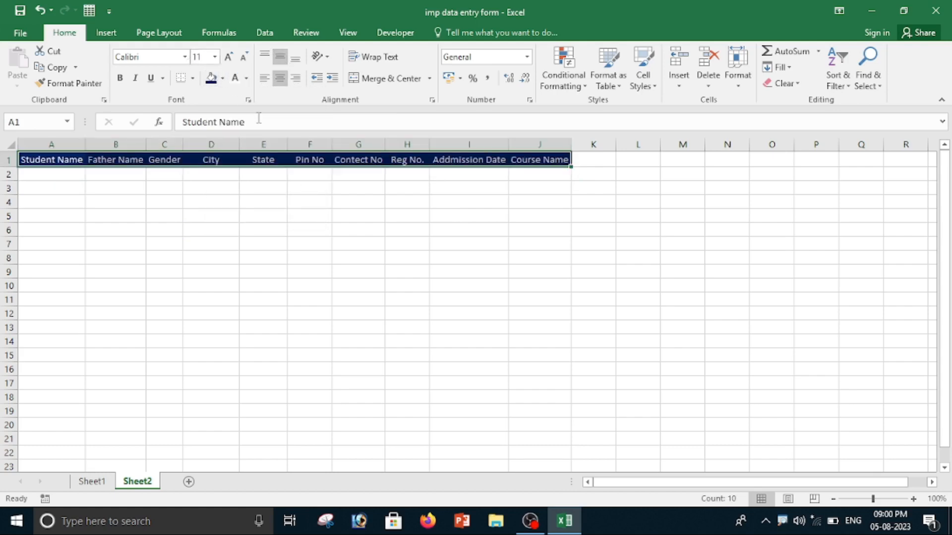
pyautogui.click(119, 78)
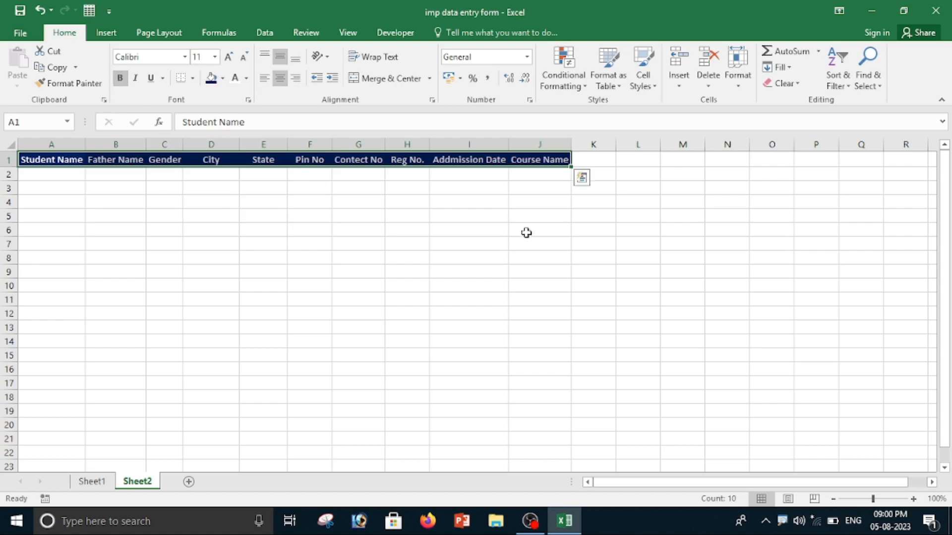
# Increase the header font size to 12 and autofit the columns to the enlarged labels.
pyautogui.doubleClick(508, 144)
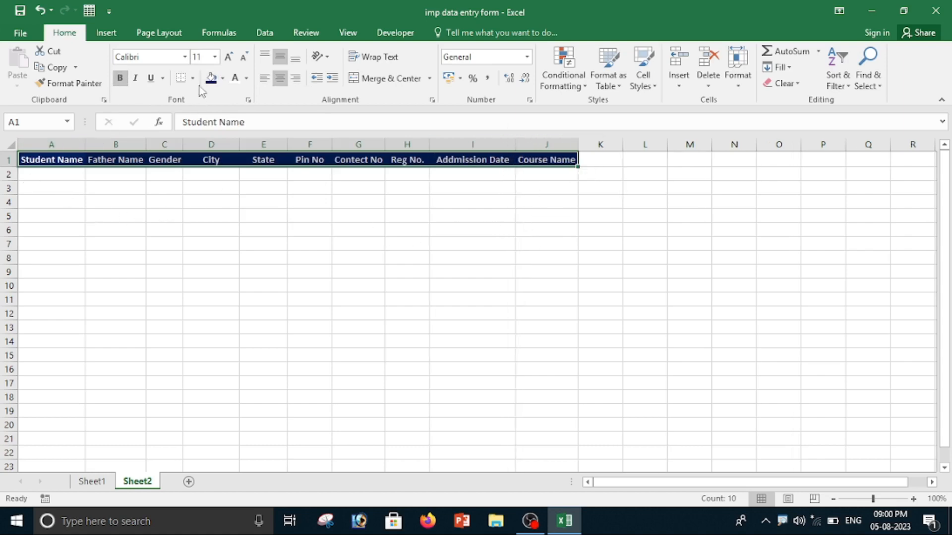
pyautogui.click(228, 58)
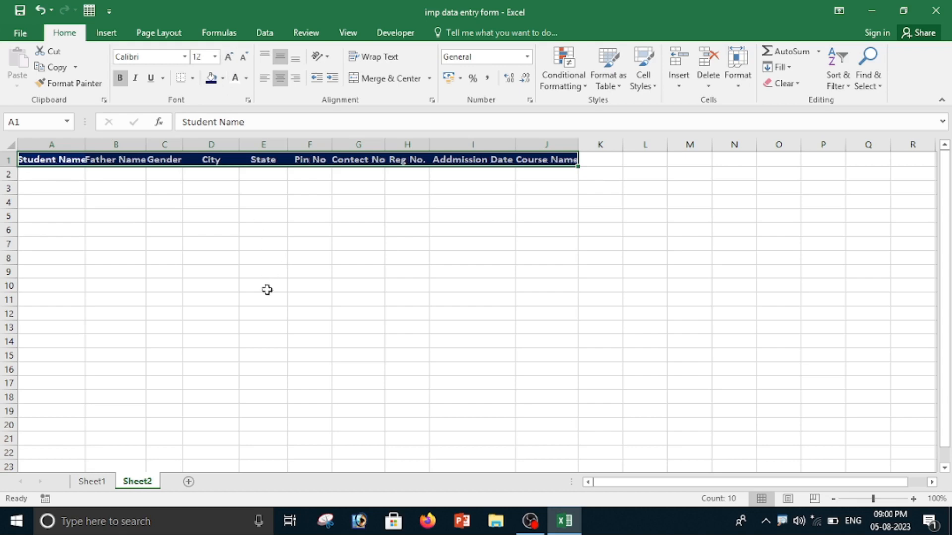
pyautogui.doubleClick(85, 144)
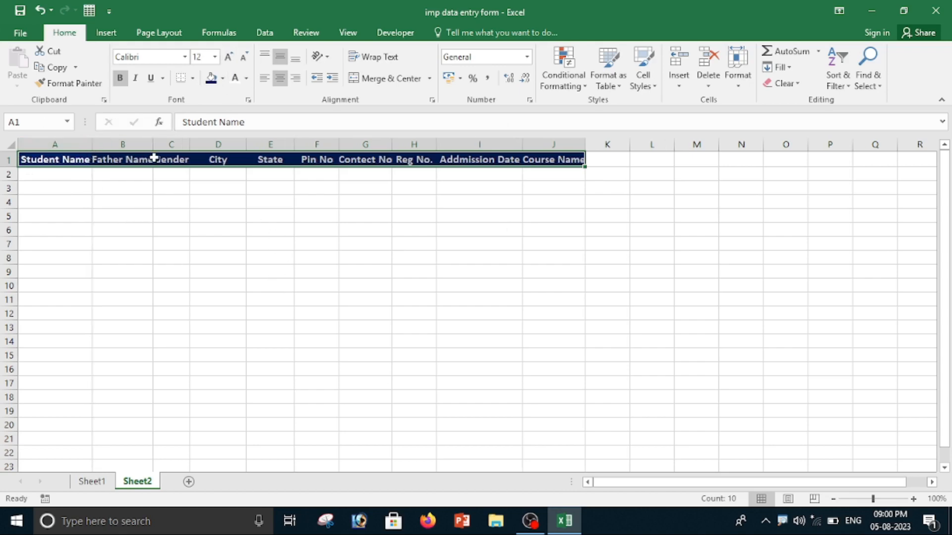
pyautogui.doubleClick(157, 143)
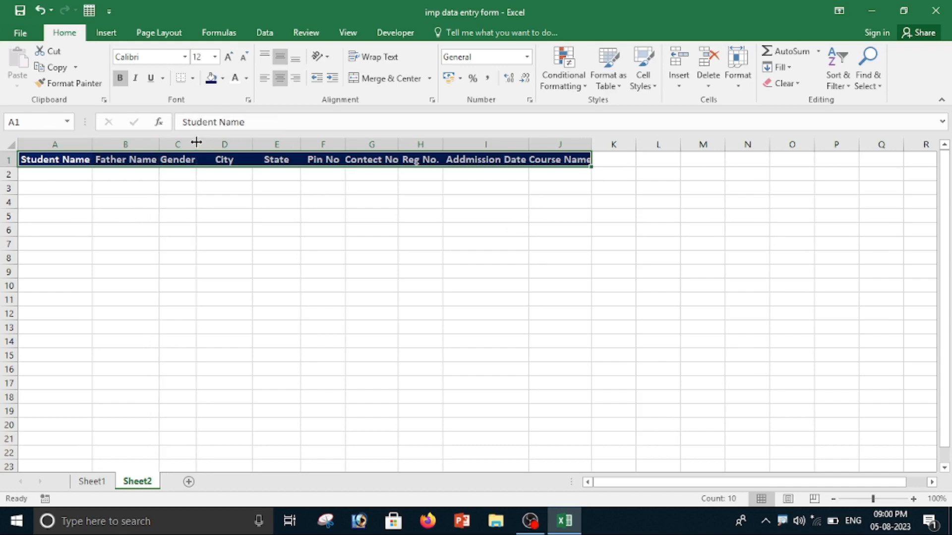
pyautogui.doubleClick(195, 143)
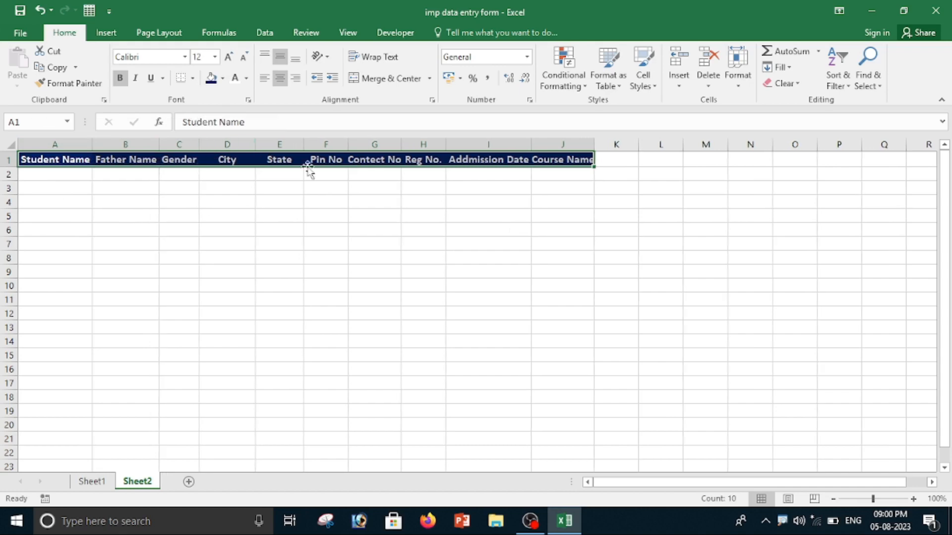
pyautogui.doubleClick(402, 143)
pyautogui.doubleClick(450, 144)
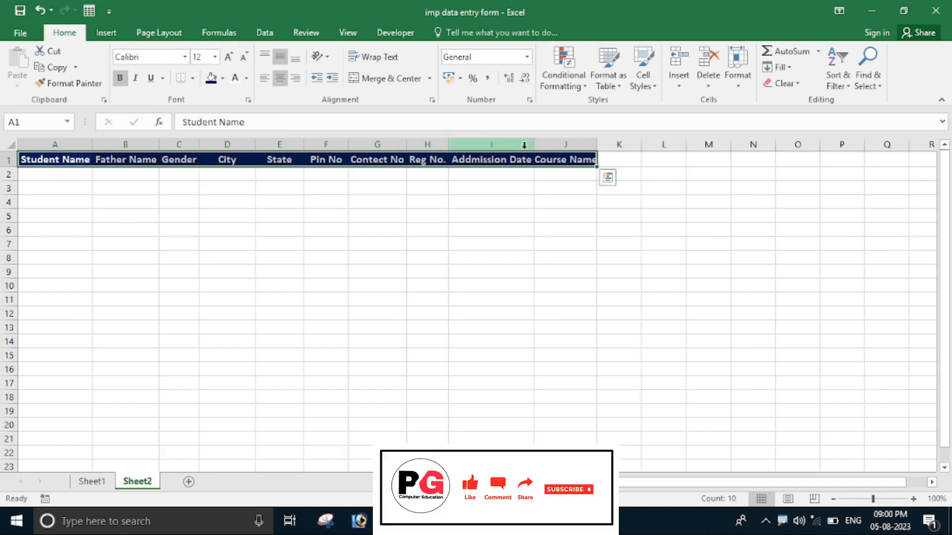
pyautogui.doubleClick(596, 144)
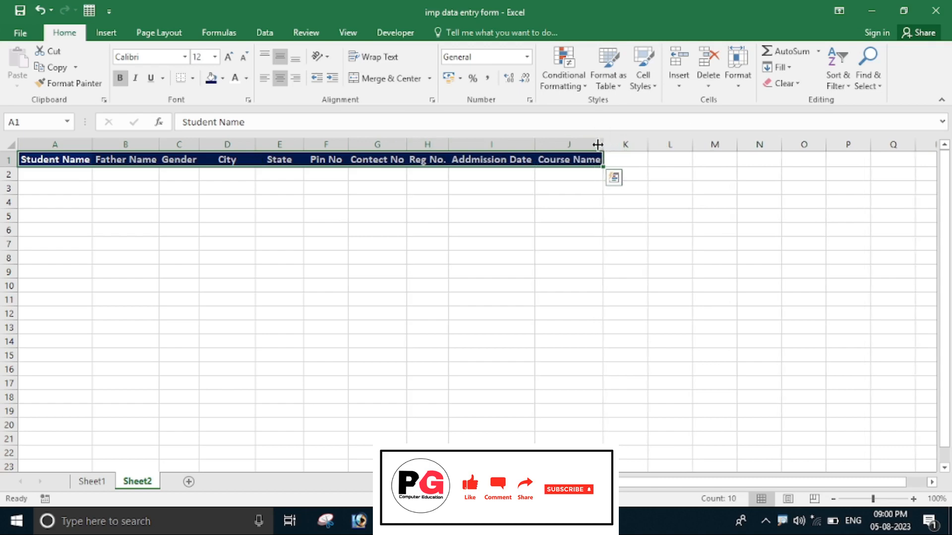
pyautogui.click(589, 250)
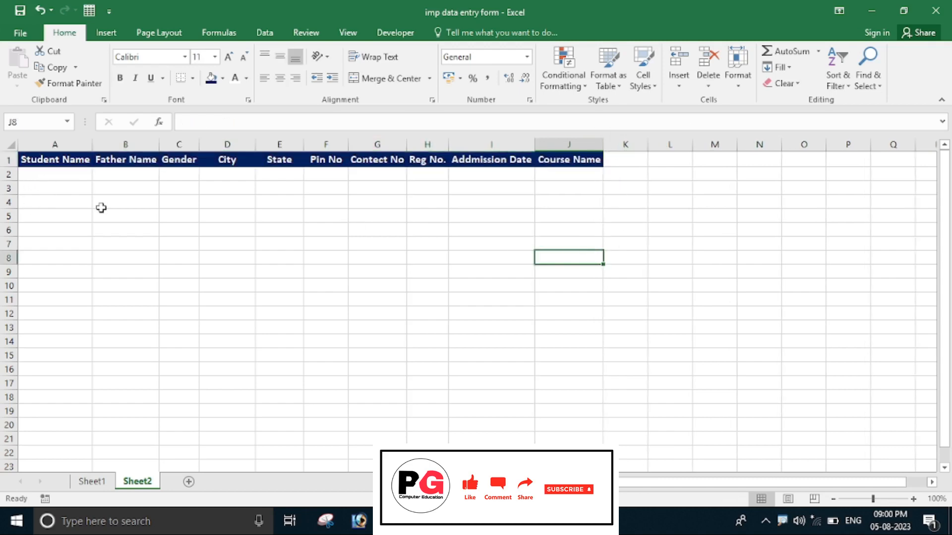
pyautogui.moveTo(34, 156); pyautogui.dragTo(570, 149)
pyautogui.click(482, 249)
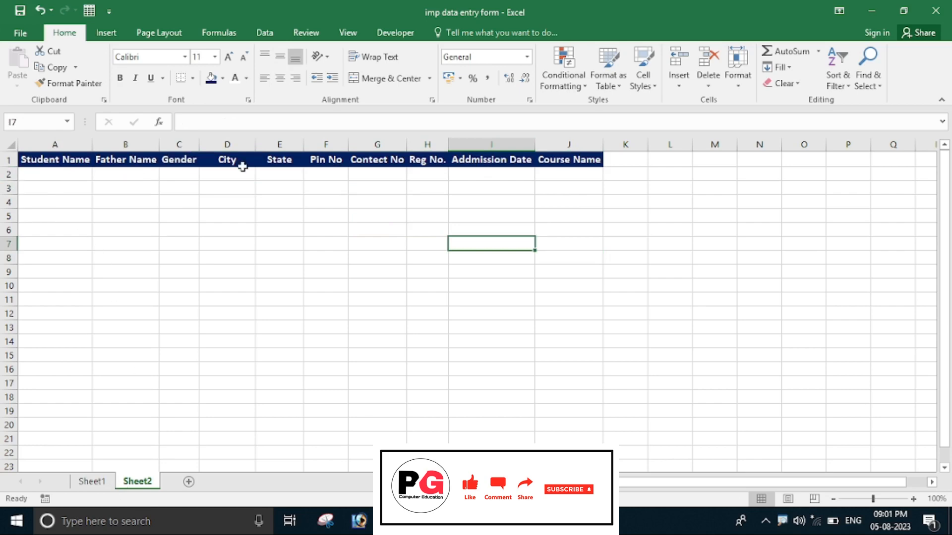
# Rename the Sheet2 tab as Database.
pyautogui.rightClick(143, 489)
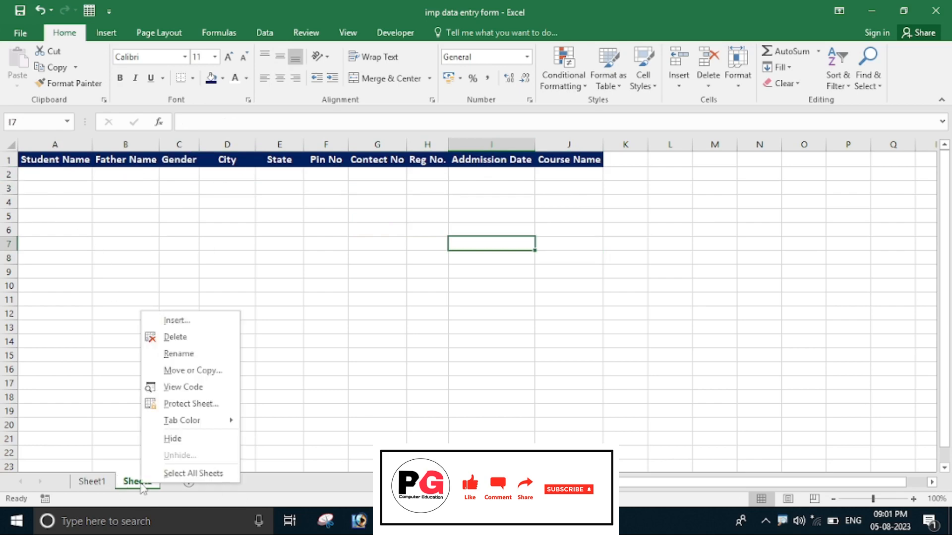
pyautogui.click(178, 354)
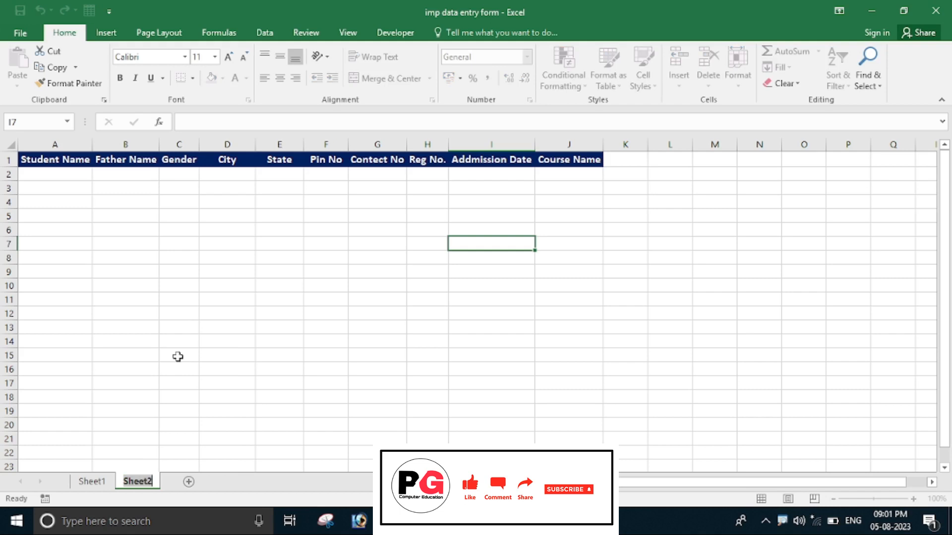
pyautogui.write('d')
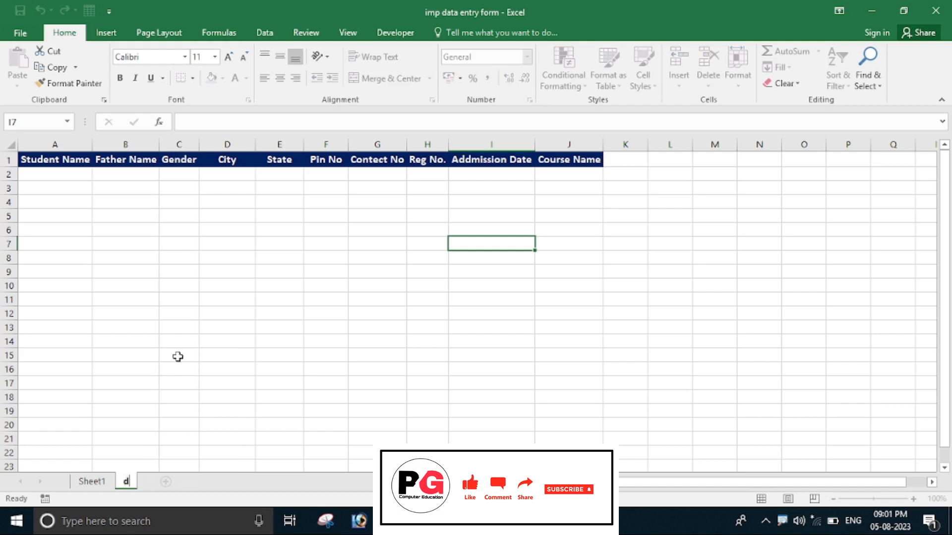
pyautogui.write('atabase')
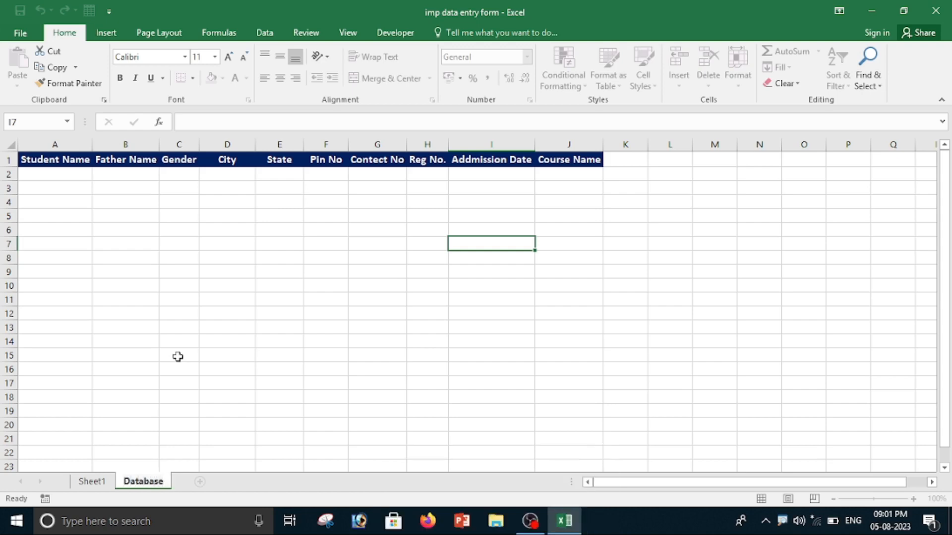
# Rename the Sheet1 tab as Data Entry.
pyautogui.click(189, 304)
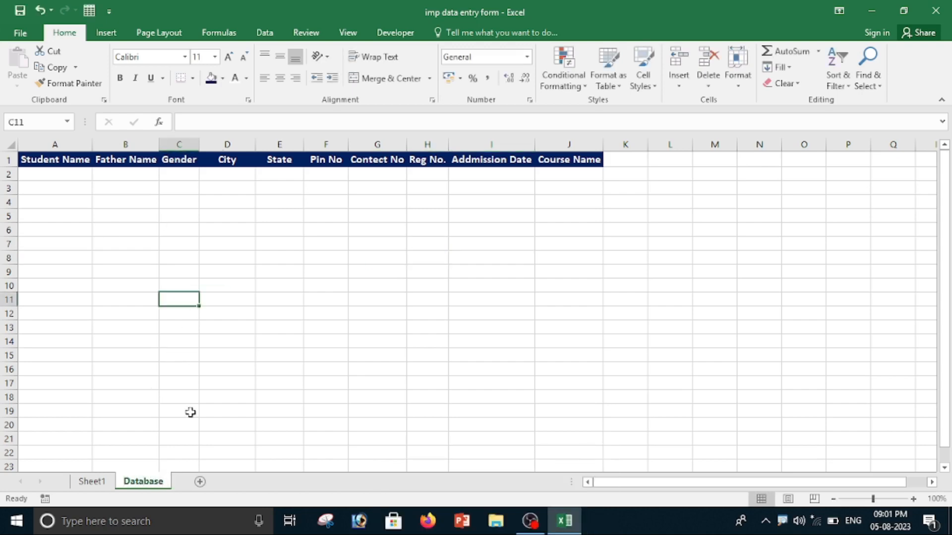
pyautogui.rightClick(92, 485)
pyautogui.click(130, 349)
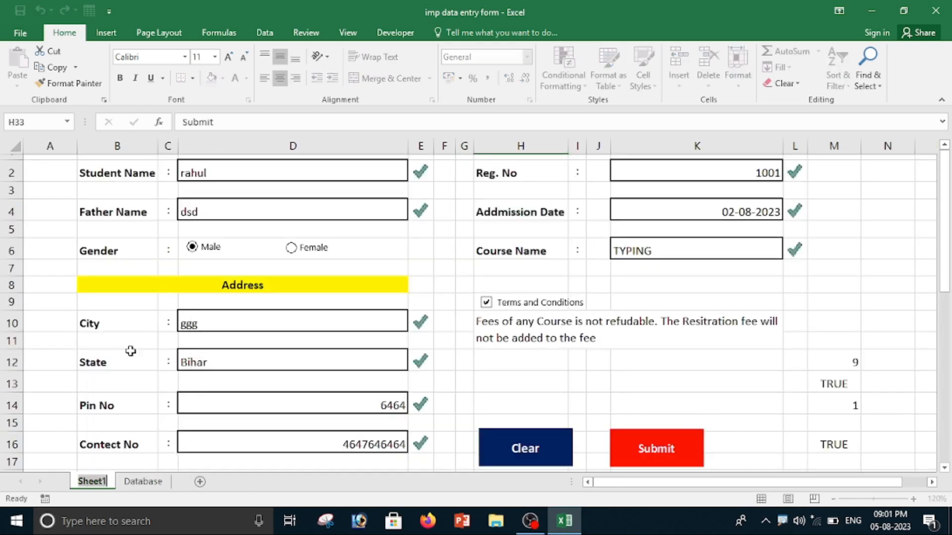
pyautogui.write('Data')
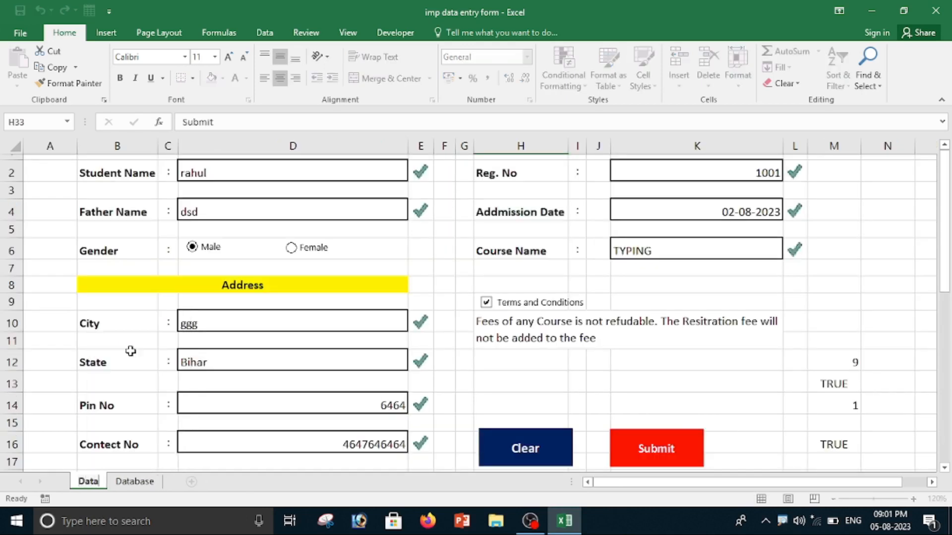
pyautogui.write(' Entry')
pyautogui.press('Return')
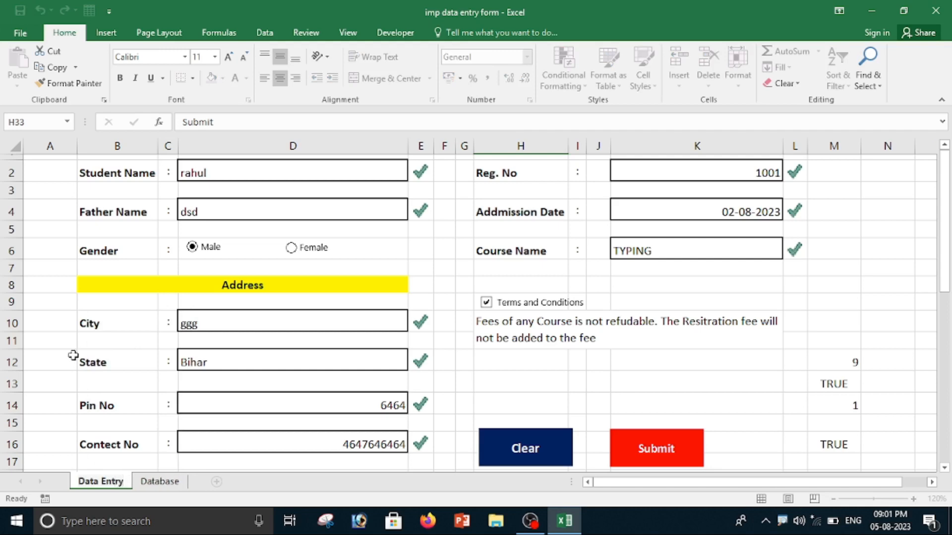
# Copy the Database header row A1:J1 and paste it into cell A41 of the Data Entry sheet.
pyautogui.click(159, 482)
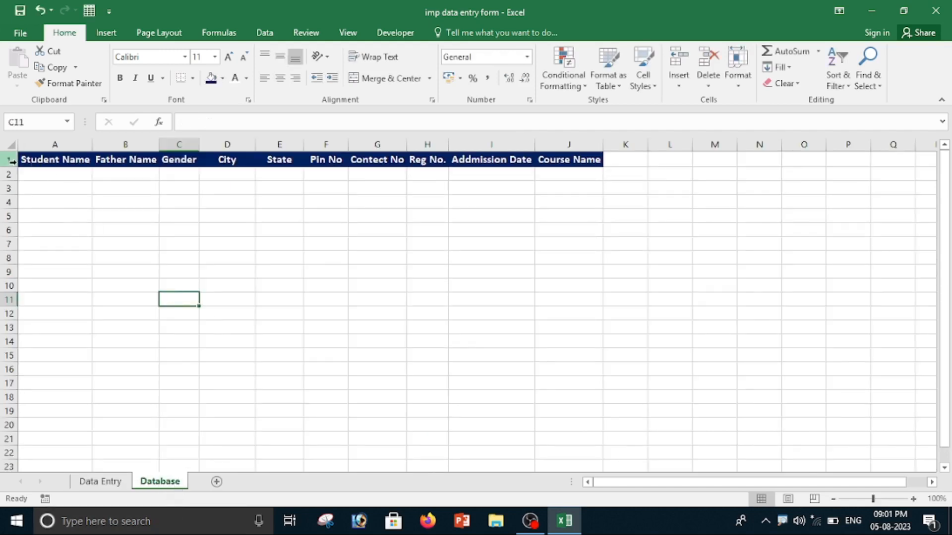
pyautogui.moveTo(22, 159); pyautogui.dragTo(575, 159)
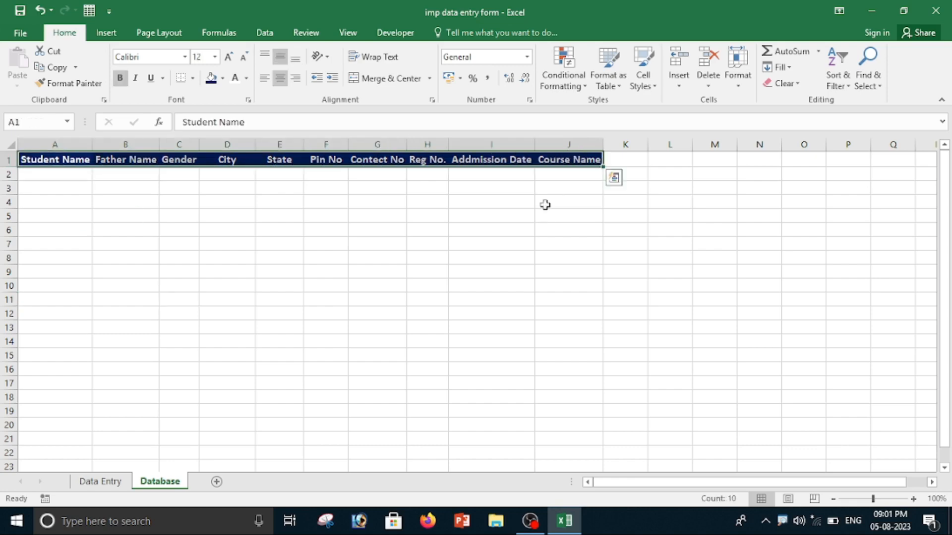
pyautogui.hotkey('ctrl', 'c')
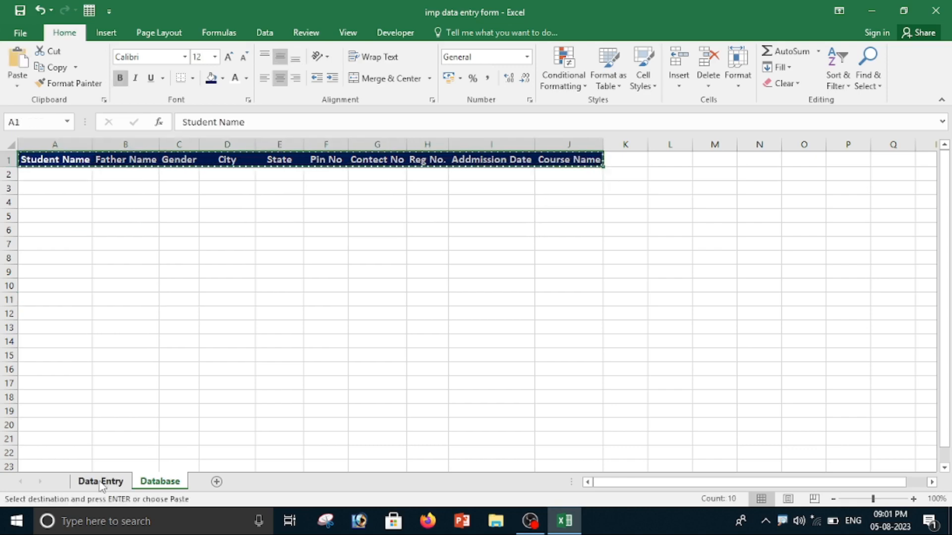
pyautogui.click(101, 482)
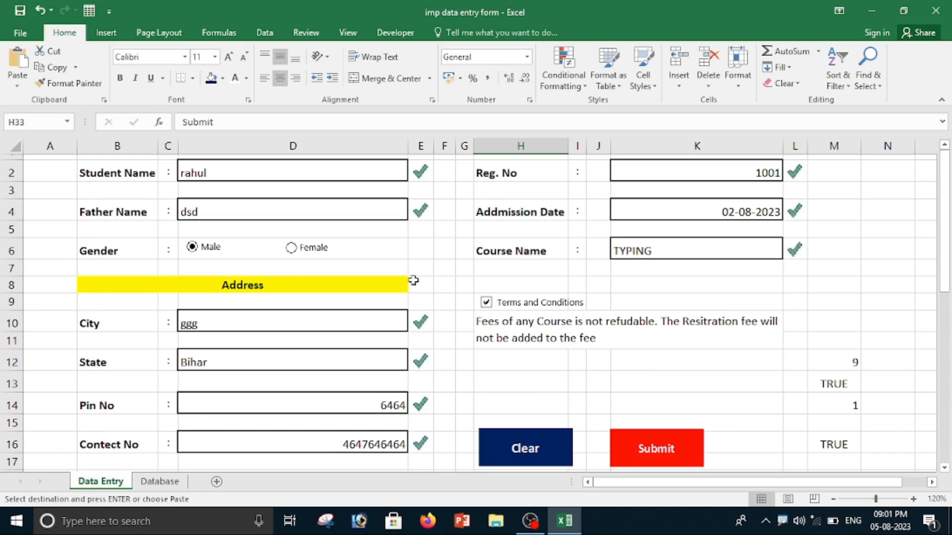
pyautogui.scroll(-9, 413, 281)
pyautogui.scroll(-2, 411, 356)
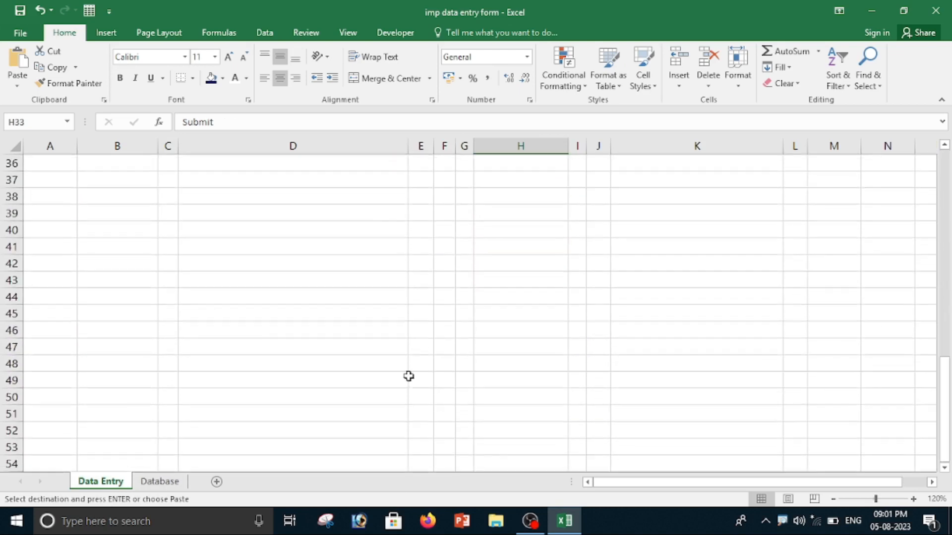
pyautogui.scroll(2, 185, 318)
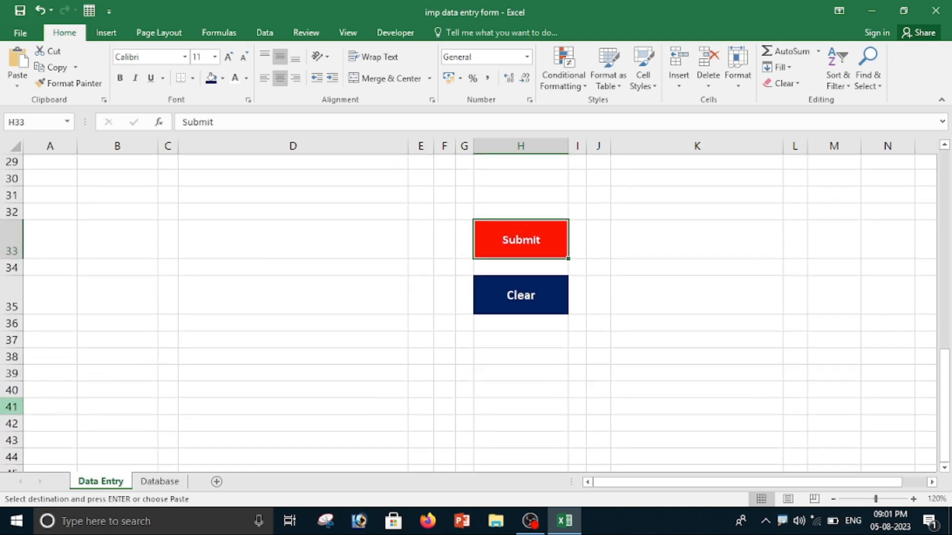
pyautogui.click(25, 408)
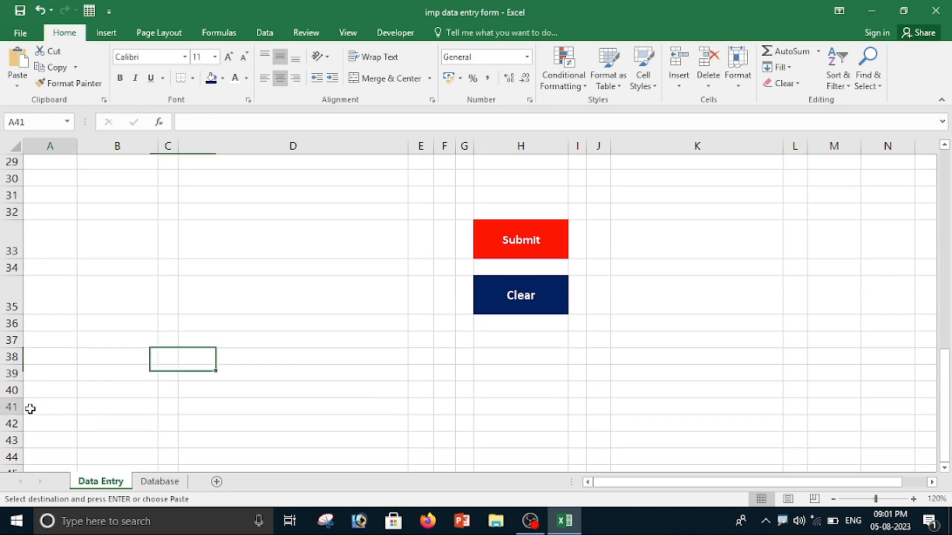
pyautogui.hotkey('ctrl', 'v')
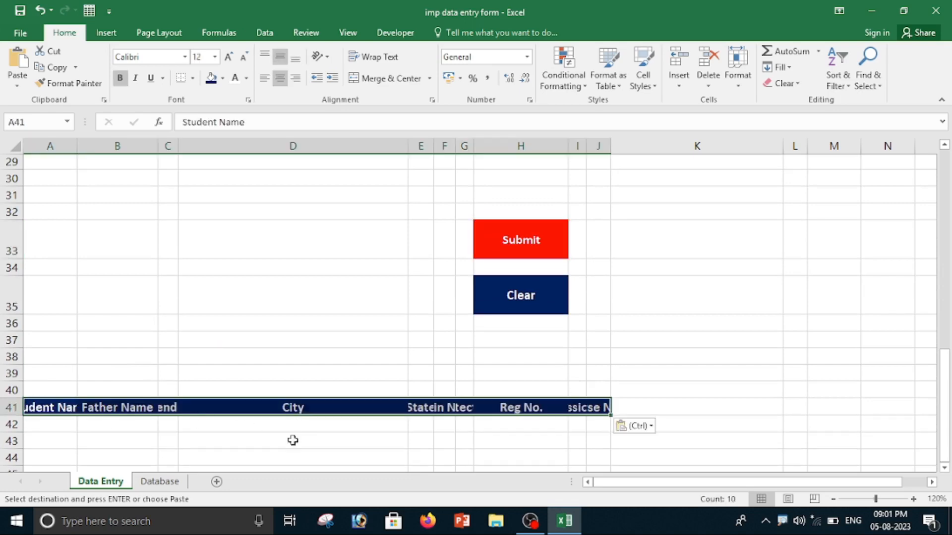
# Enter a formula in A42 that links to the Student Name entry cell D2.
pyautogui.click(647, 485)
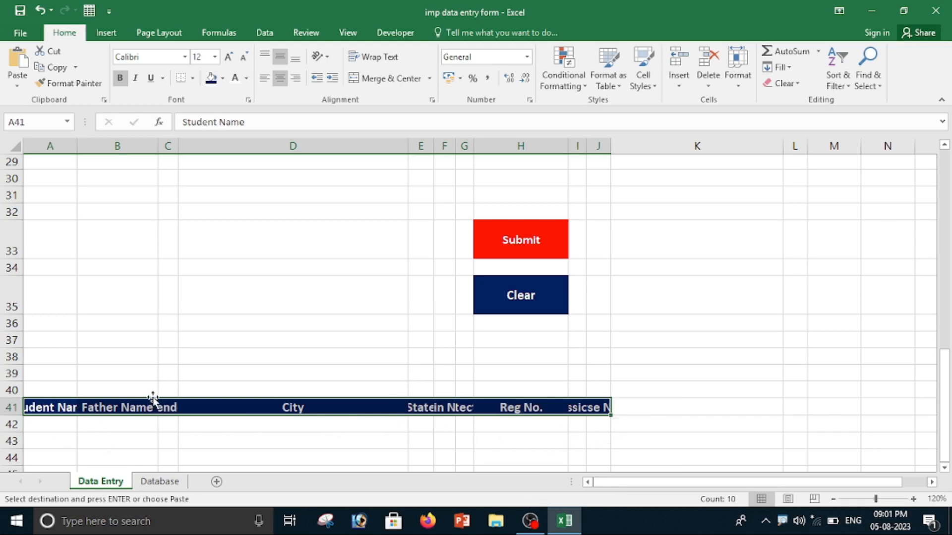
pyautogui.scroll(9, 153, 396)
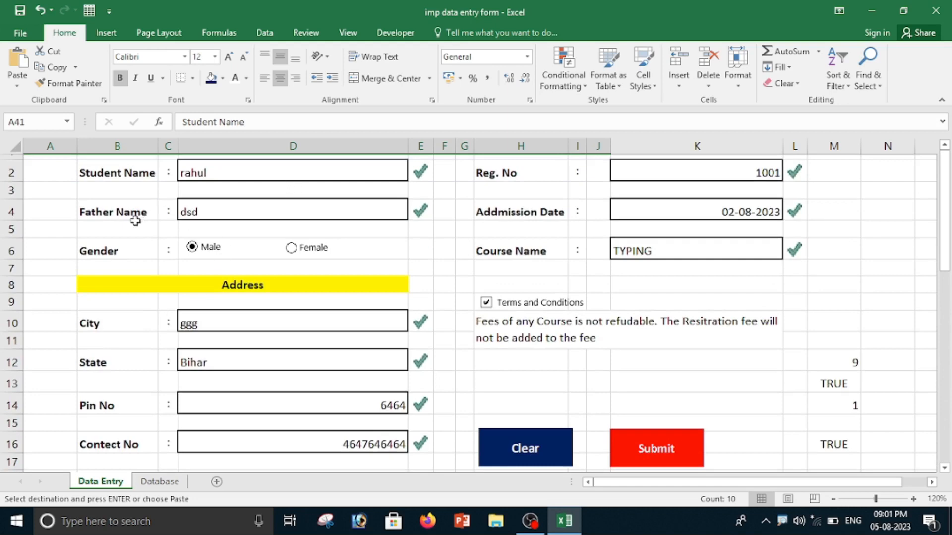
pyautogui.scroll(-9, 292, 286)
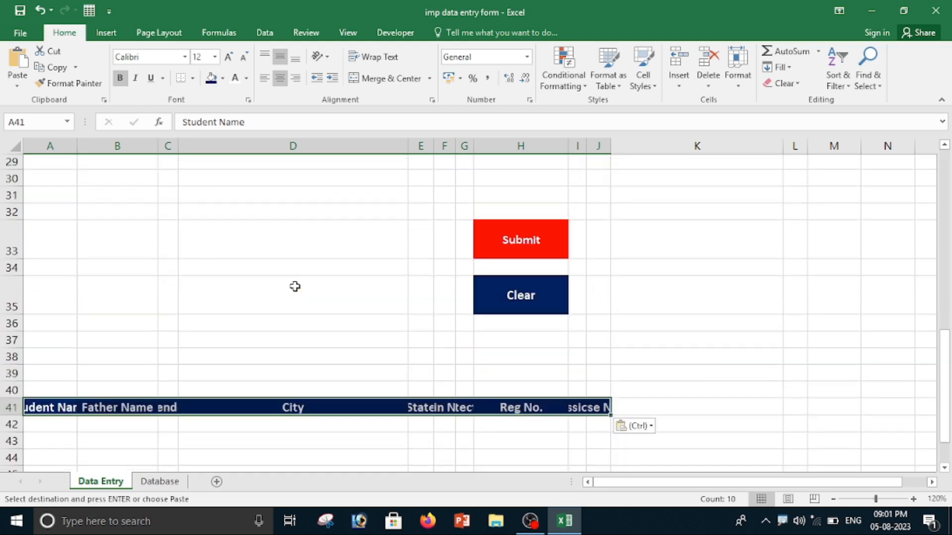
pyautogui.click(40, 425)
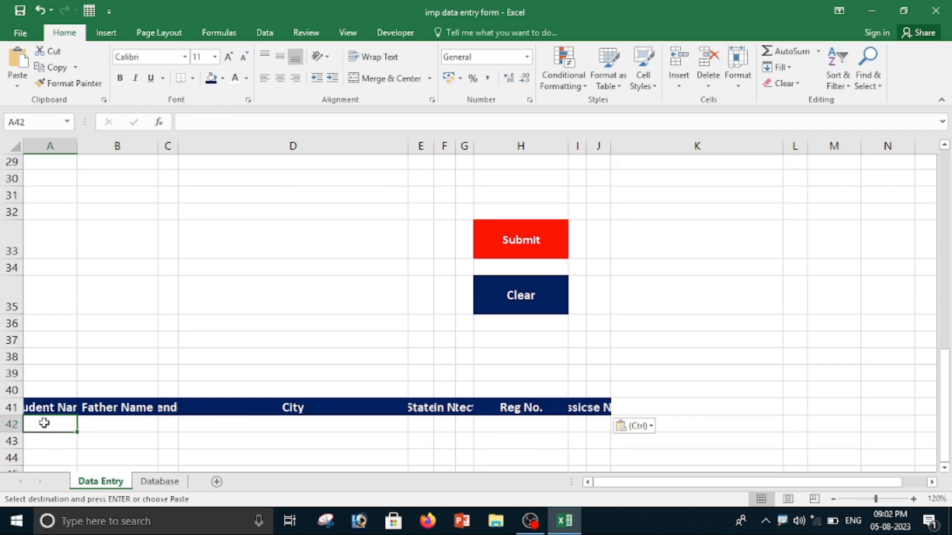
pyautogui.write('=')
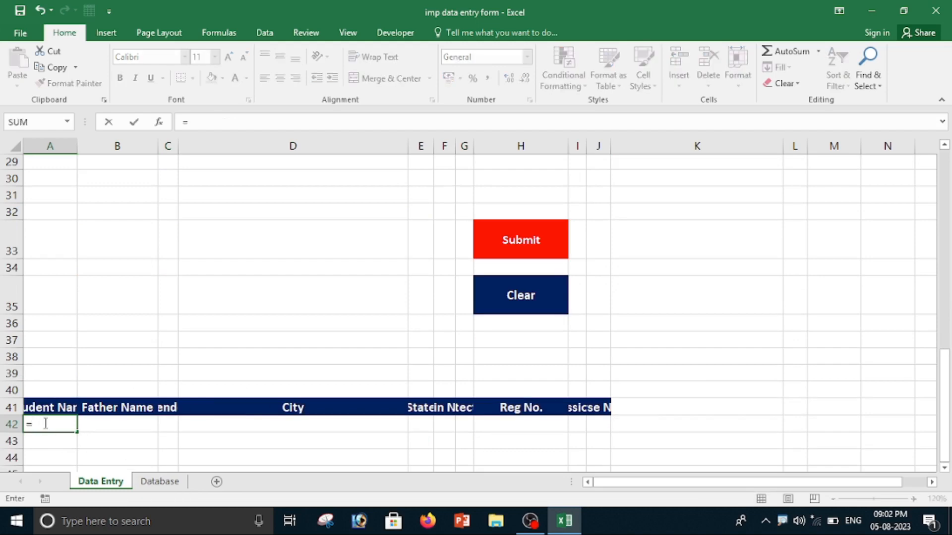
pyautogui.scroll(9, 139, 433)
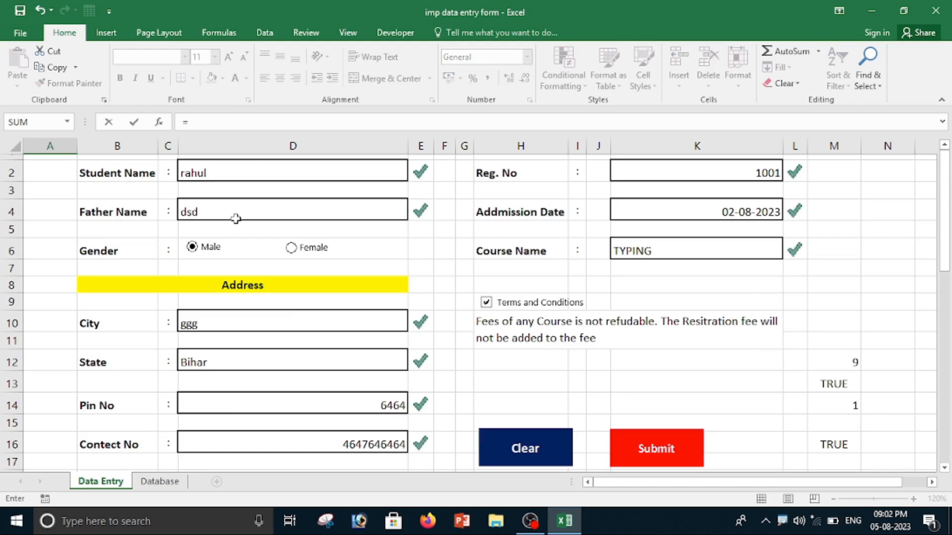
pyautogui.click(242, 170)
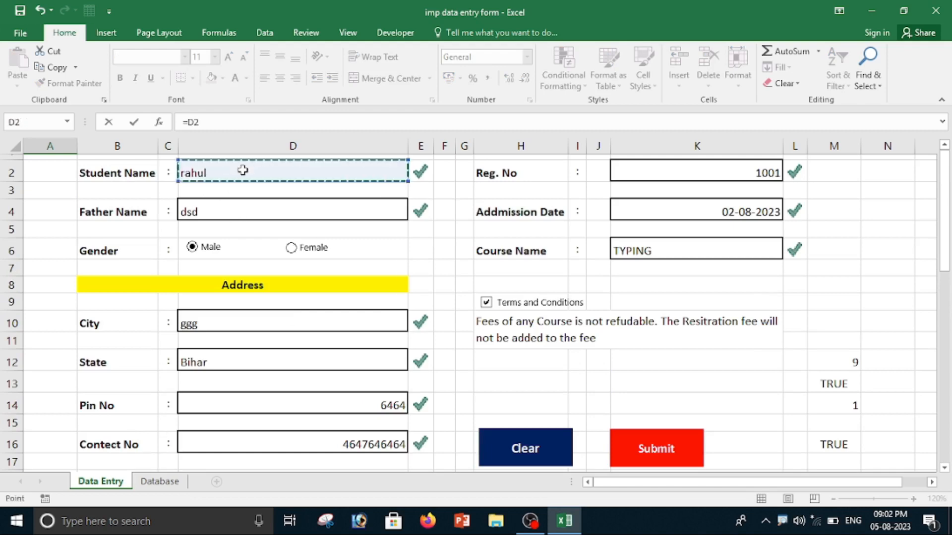
pyautogui.scroll(-4, 309, 358)
pyautogui.scroll(-5, 310, 358)
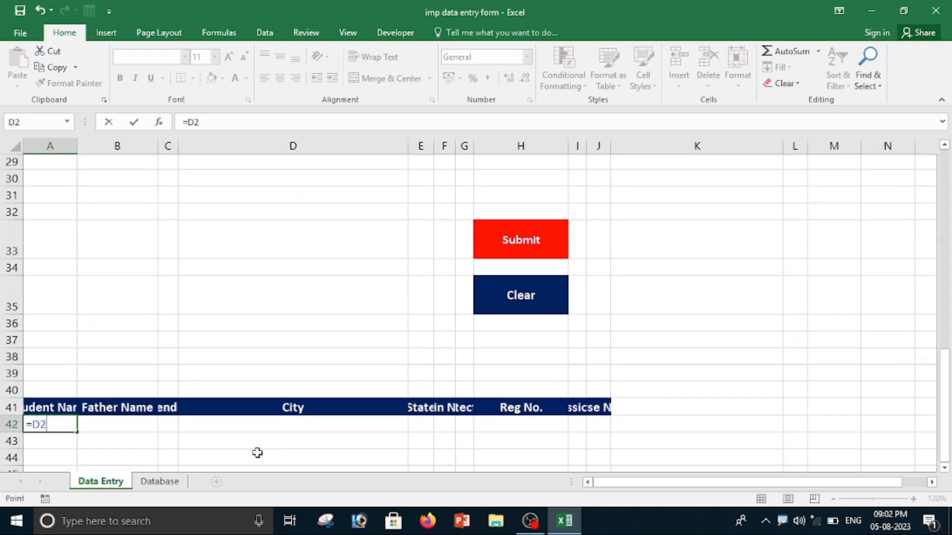
pyautogui.press('Return')
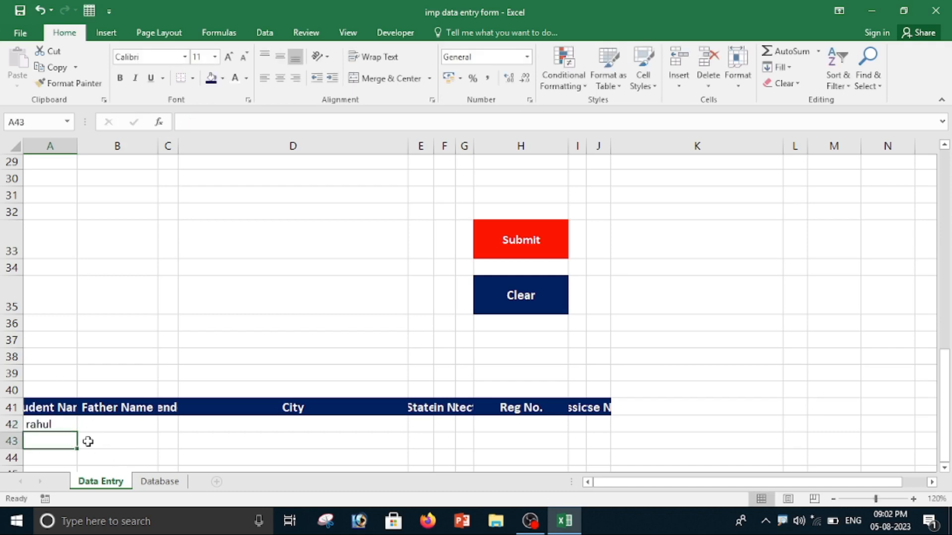
# Enter a formula in B42 that links to the Father Name entry cell D4.
pyautogui.click(104, 425)
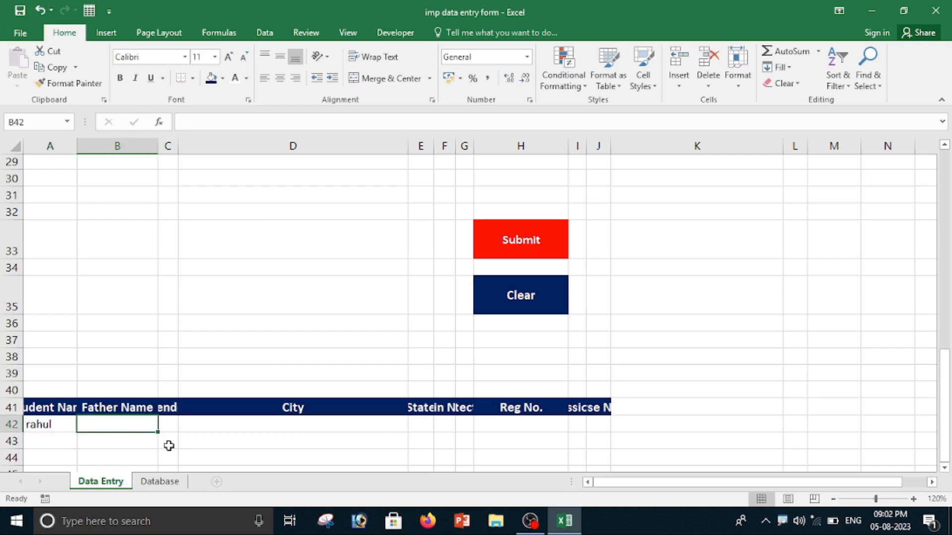
pyautogui.write('=')
pyautogui.scroll(9, 204, 440)
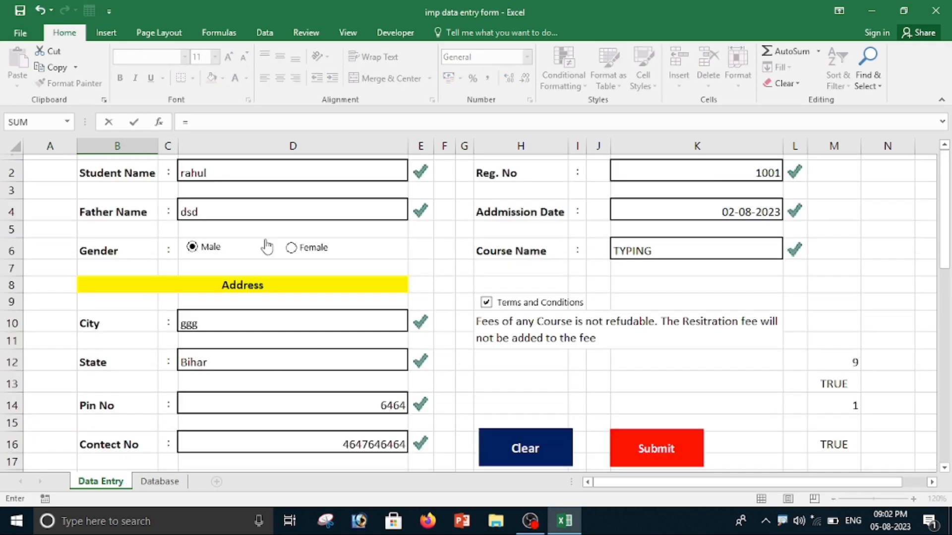
pyautogui.click(246, 212)
pyautogui.scroll(-1, 263, 304)
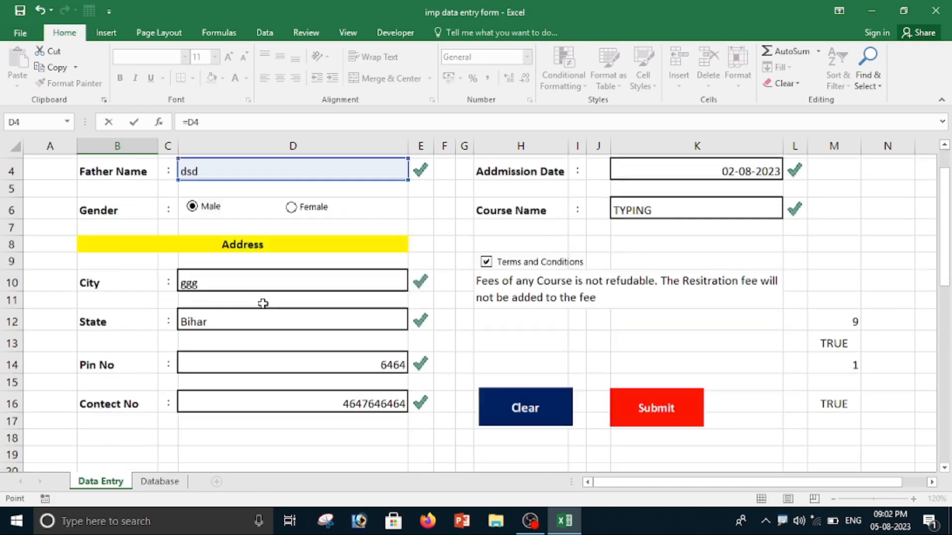
pyautogui.scroll(-11, 263, 303)
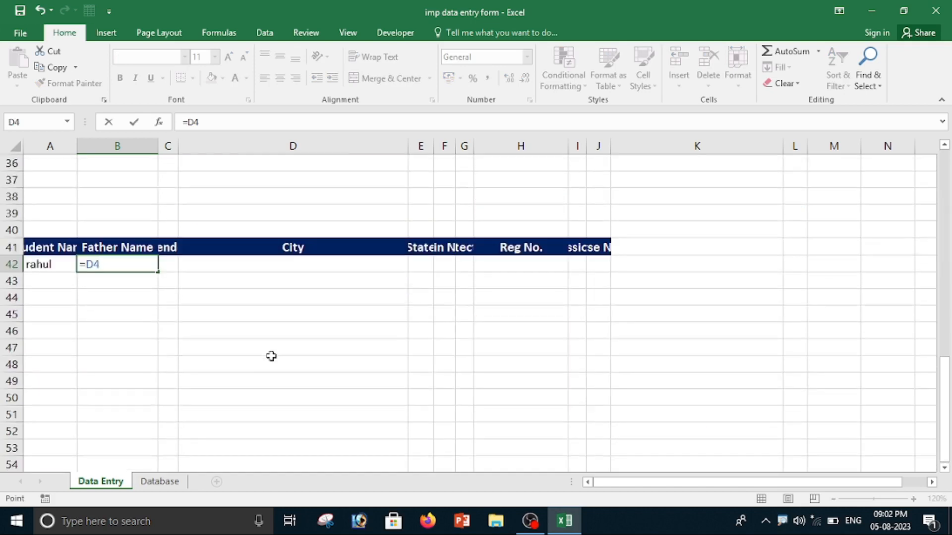
pyautogui.press('Return')
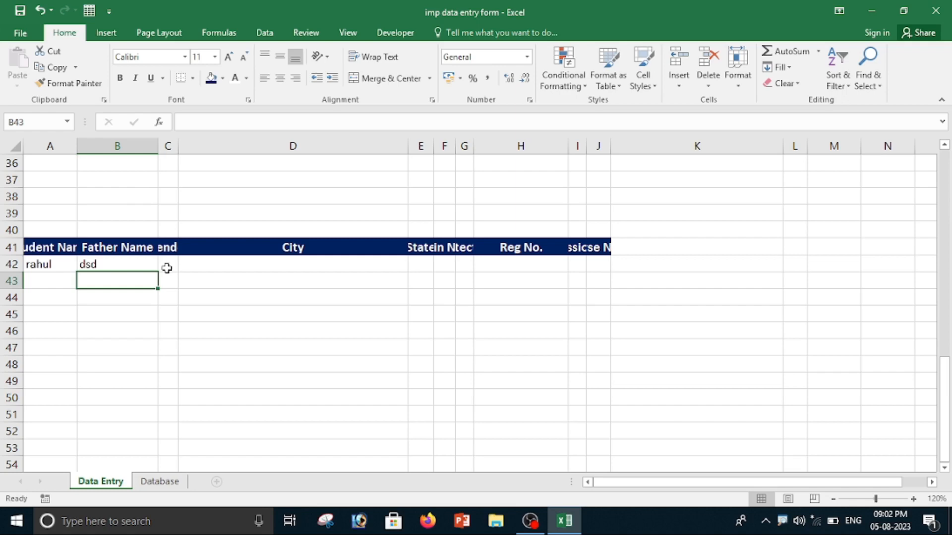
# Enter a formula in C42 that returns "Male" when M14 equals 1 and "Female" otherwise.
pyautogui.scroll(11, 193, 272)
pyautogui.scroll(-9, 208, 296)
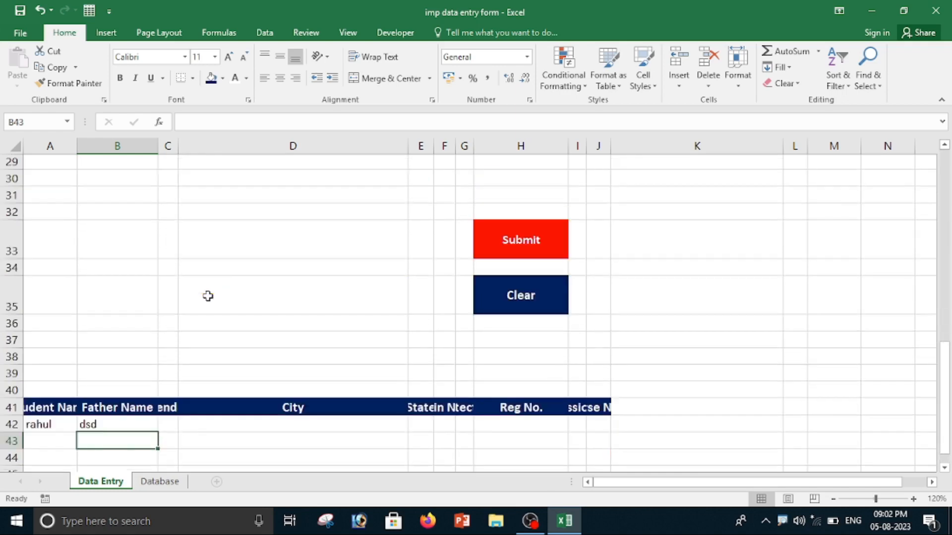
pyautogui.scroll(-3, 207, 296)
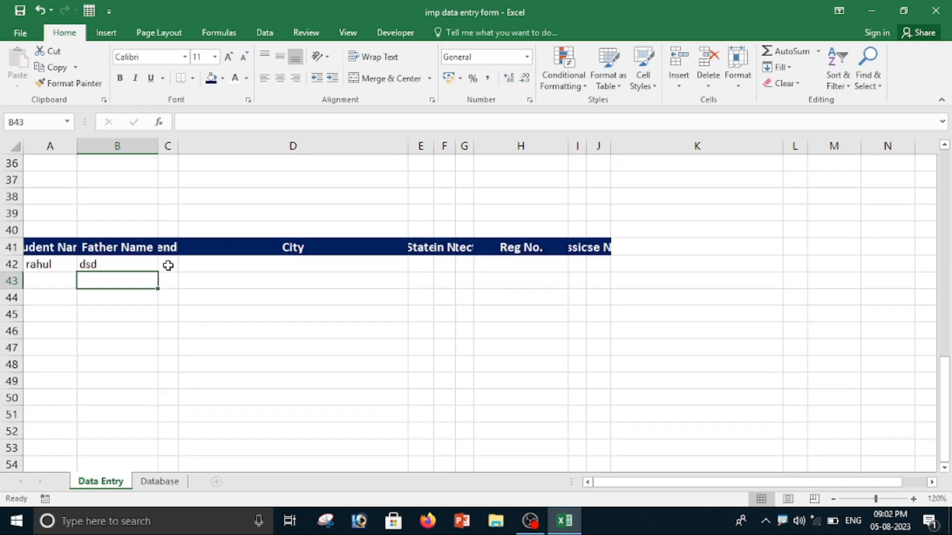
pyautogui.click(168, 265)
pyautogui.write('=if')
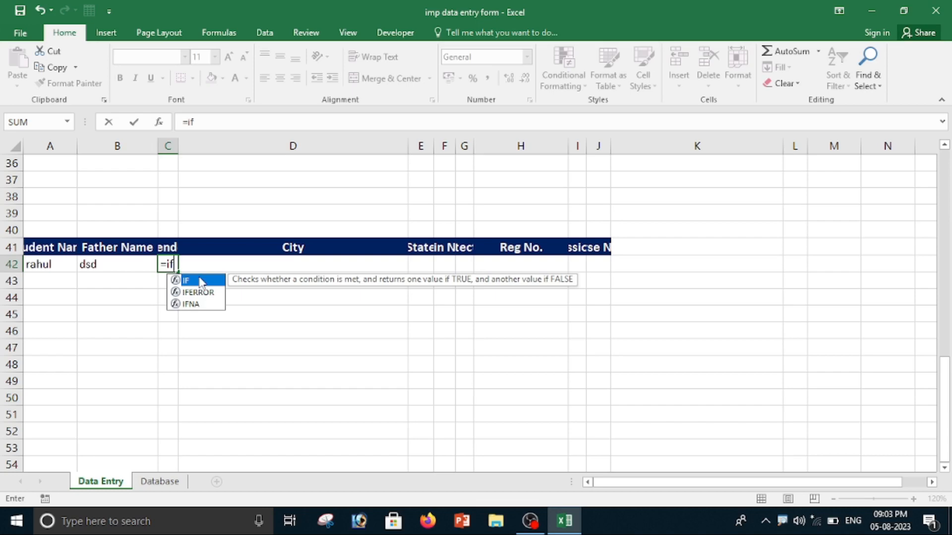
pyautogui.write('(')
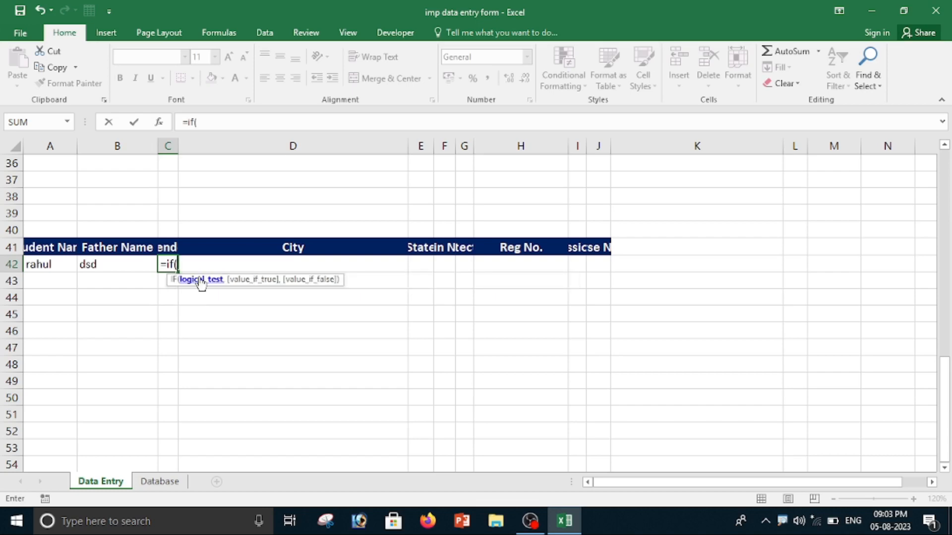
pyautogui.scroll(11, 510, 321)
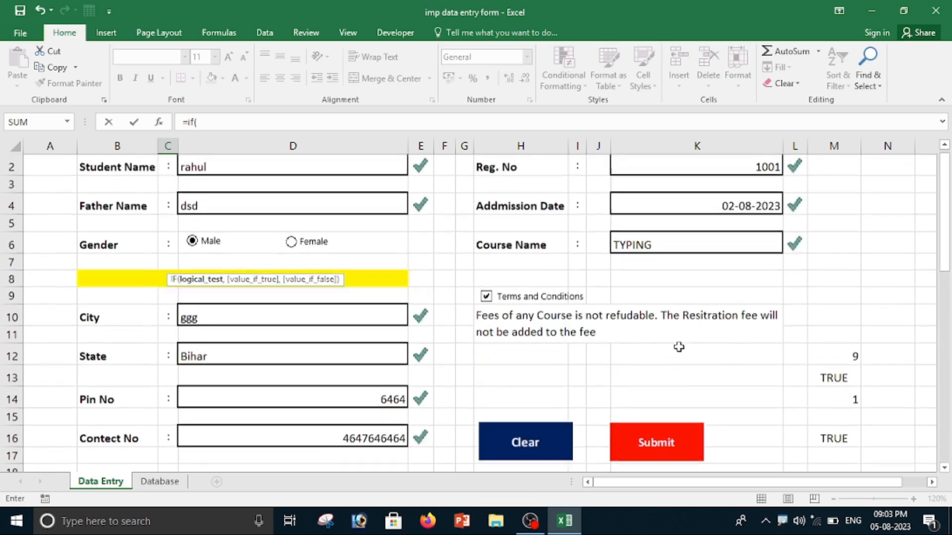
pyautogui.scroll(1, 679, 347)
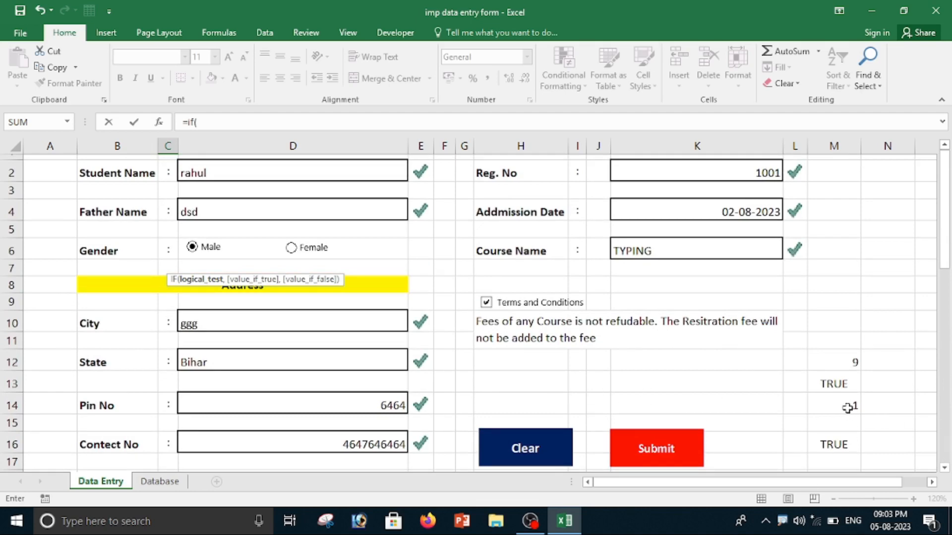
pyautogui.click(206, 122)
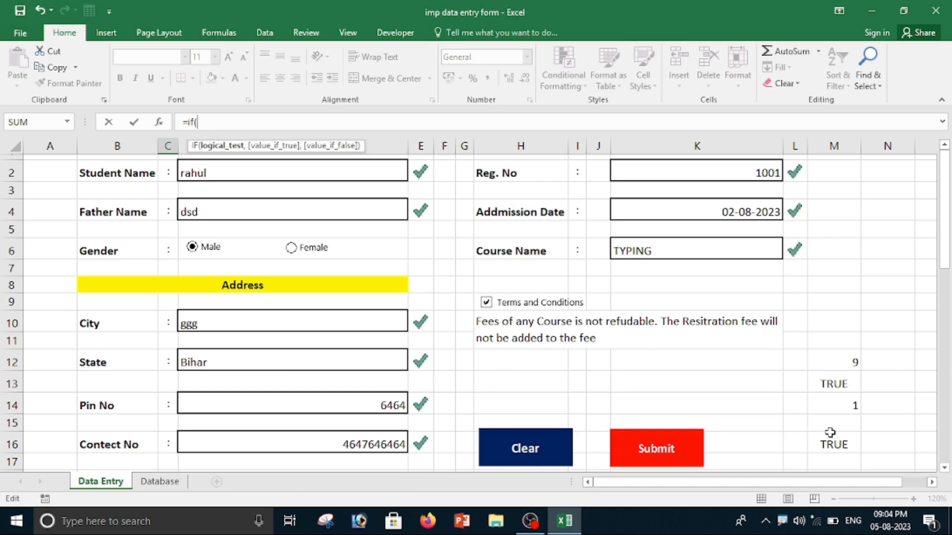
pyautogui.click(840, 404)
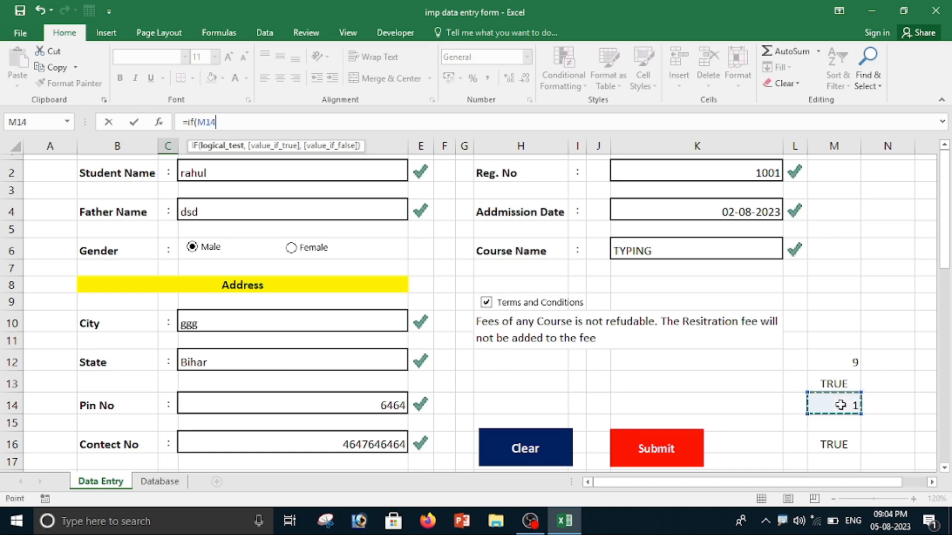
pyautogui.write('=1')
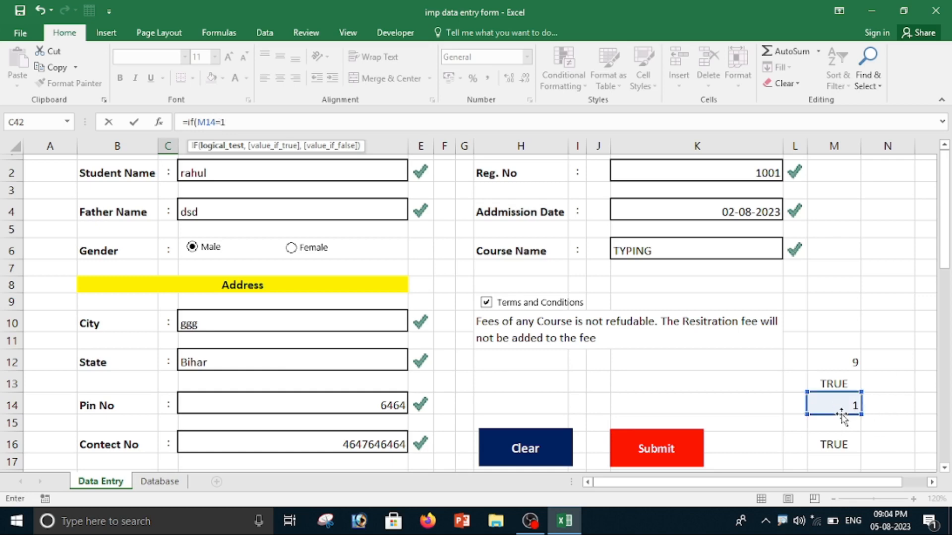
pyautogui.write(',"Male')
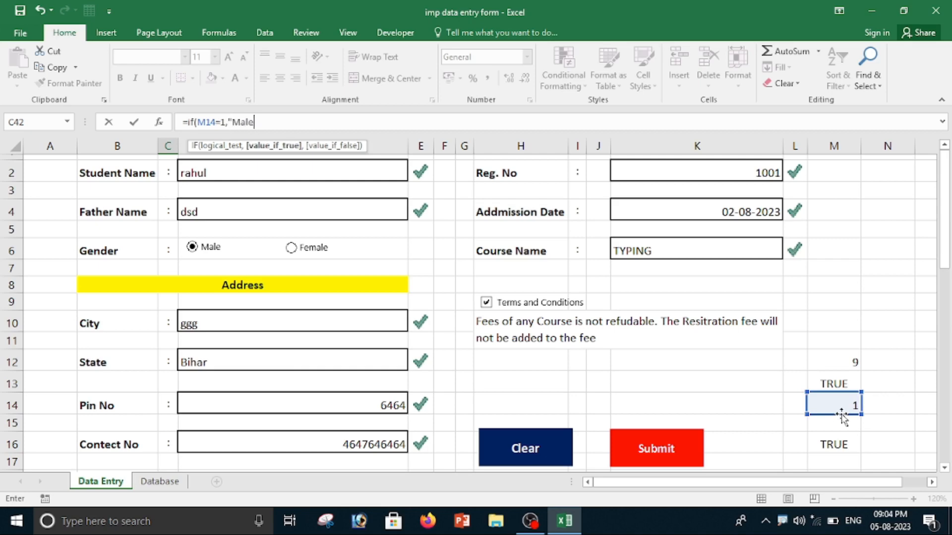
pyautogui.write('","Female"')
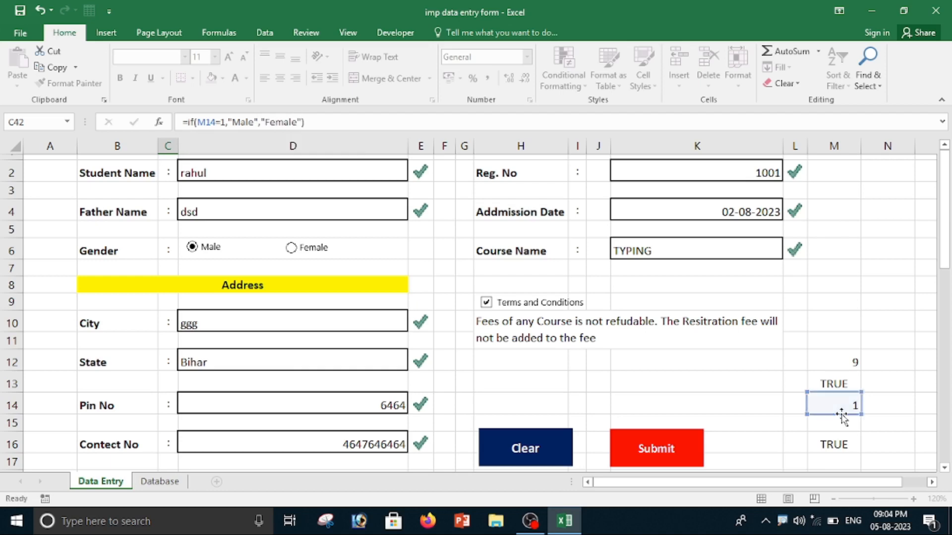
pyautogui.press('Return')
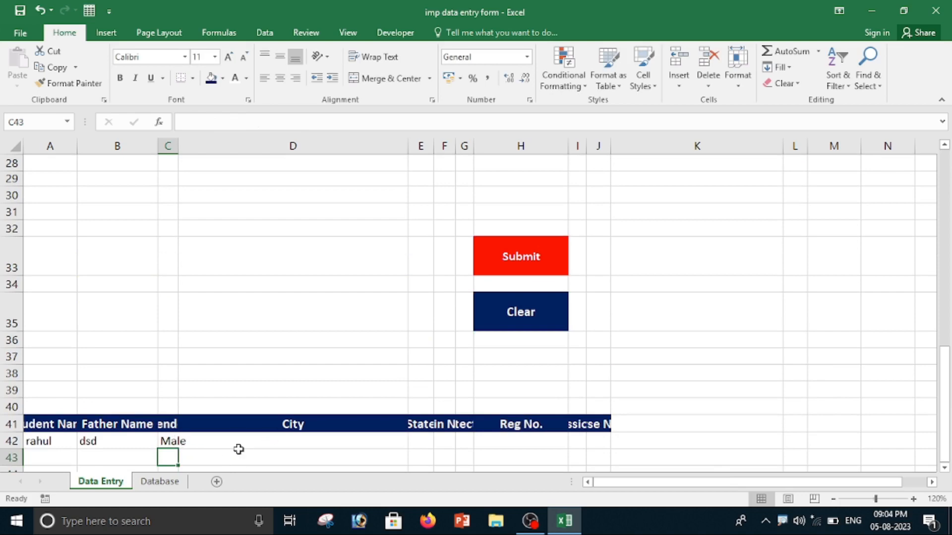
# Enter a formula in D42 that links to the City entry cell D10.
pyautogui.click(269, 443)
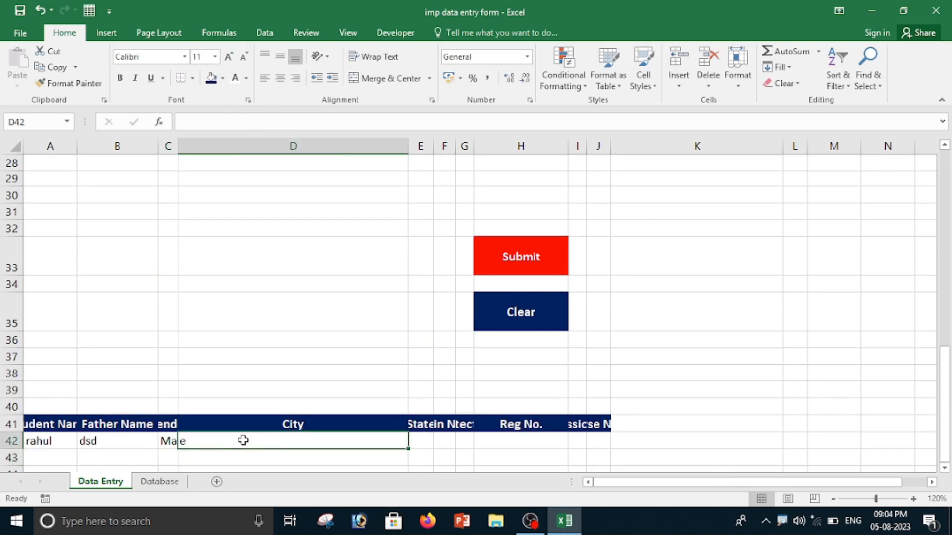
pyautogui.write('=')
pyautogui.scroll(9, 243, 440)
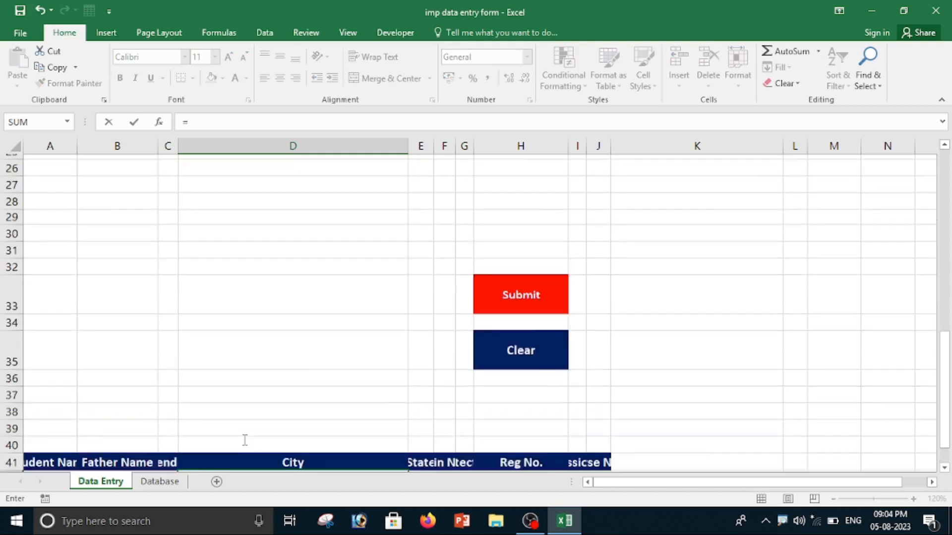
pyautogui.click(255, 323)
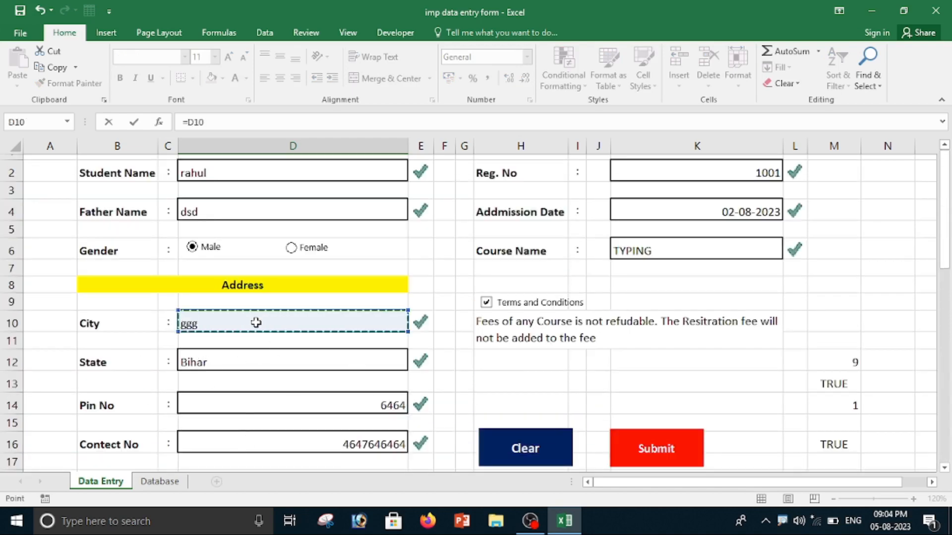
pyautogui.scroll(-1, 278, 360)
pyautogui.scroll(-8, 322, 381)
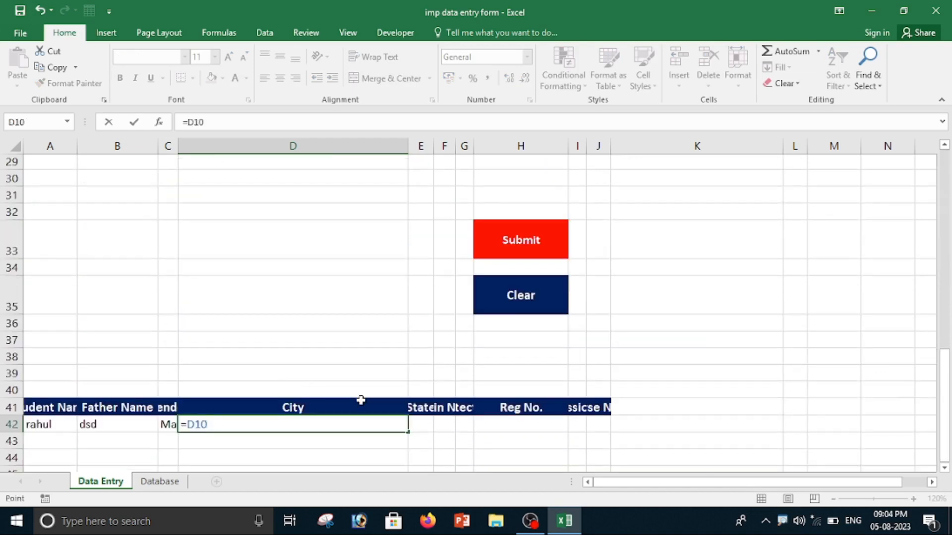
pyautogui.press('Return')
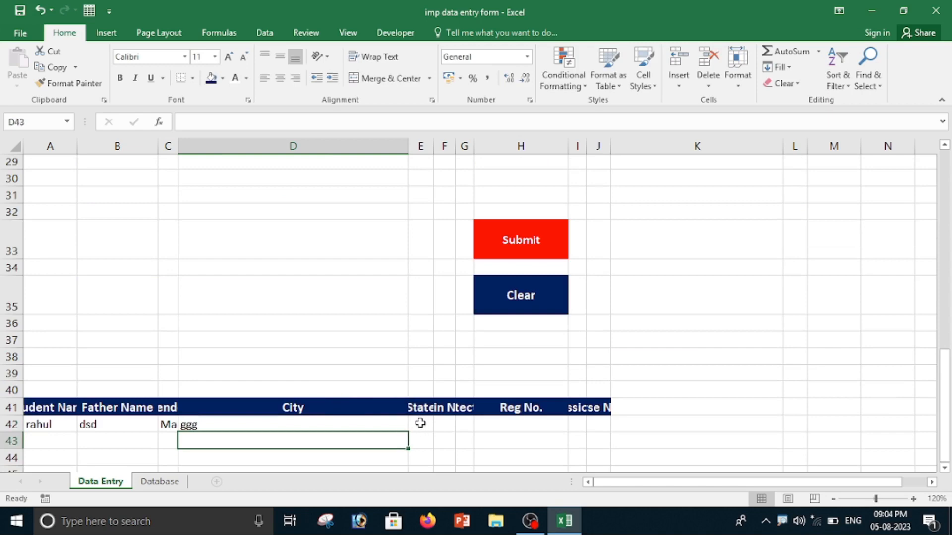
# Enter a formula in E42 that links to the State entry cell D12.
pyautogui.click(420, 423)
pyautogui.scroll(9, 418, 395)
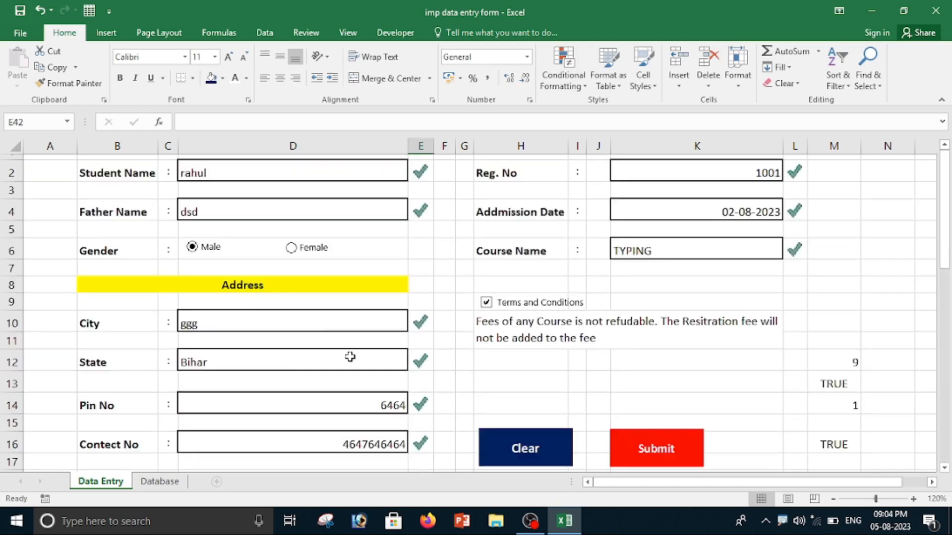
pyautogui.click(217, 366)
pyautogui.scroll(-11, 395, 402)
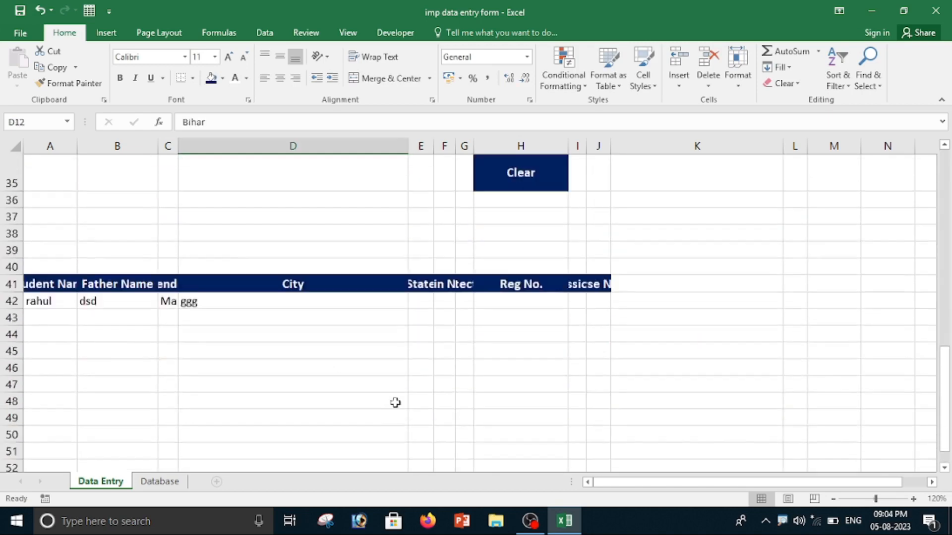
pyautogui.scroll(-1, 402, 387)
pyautogui.click(419, 265)
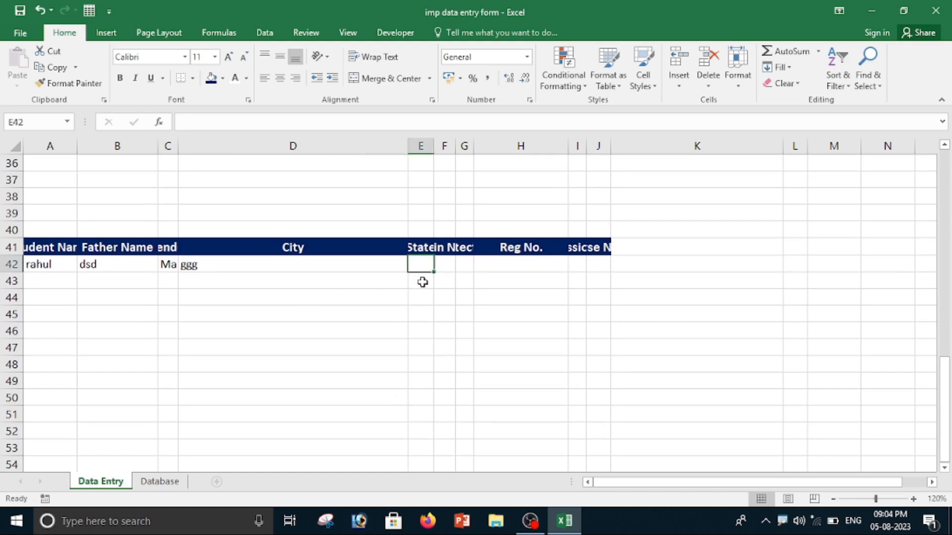
pyautogui.write('=')
pyautogui.scroll(11, 421, 297)
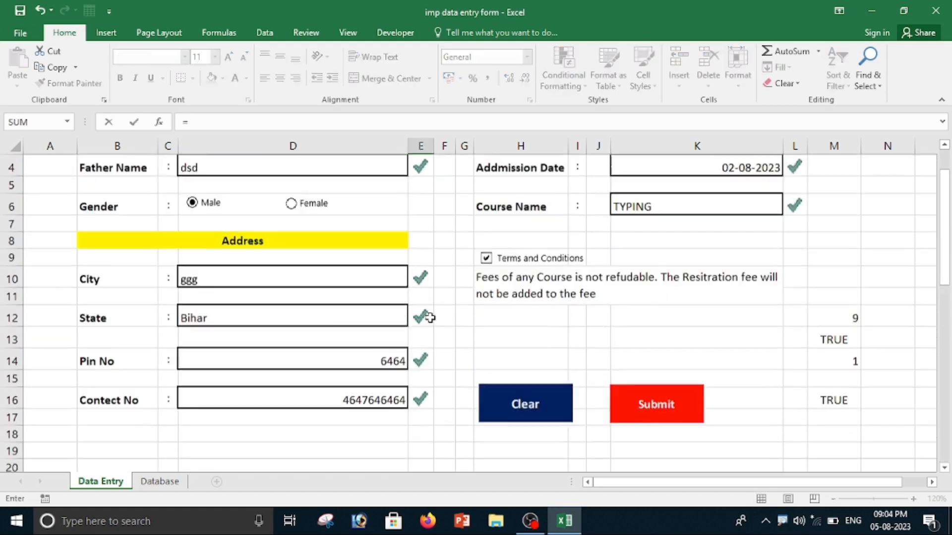
pyautogui.click(240, 363)
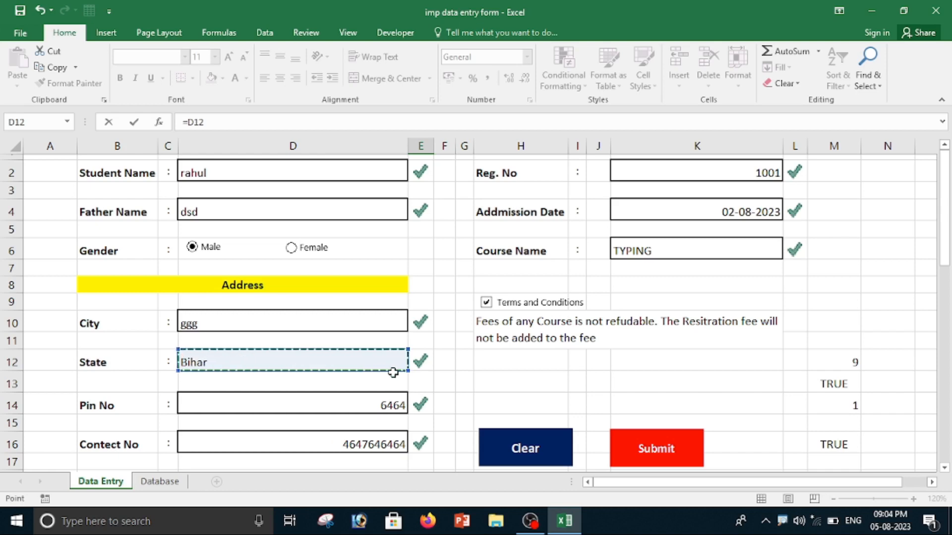
pyautogui.scroll(-9, 241, 363)
pyautogui.press('Return')
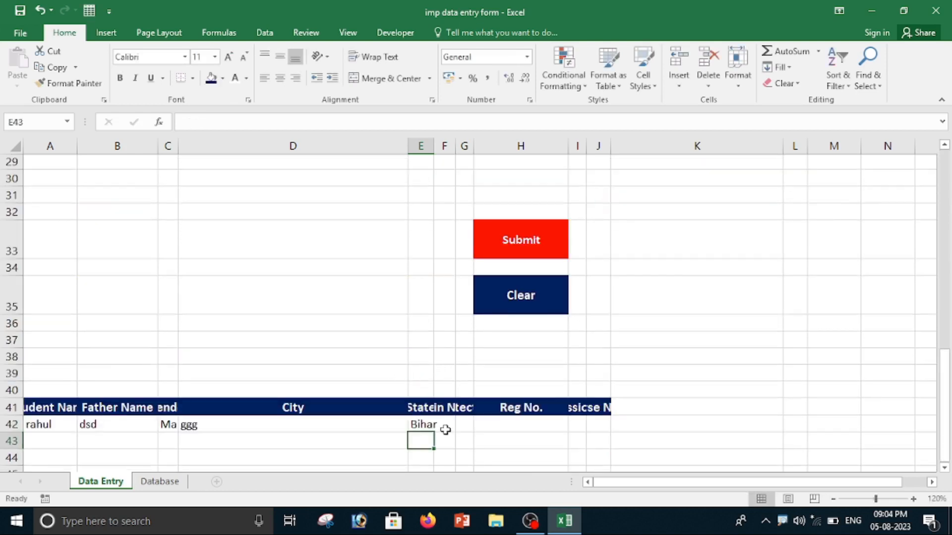
# Enter a formula in F42 that links to the Pin No entry cell D14.
pyautogui.scroll(9, 441, 427)
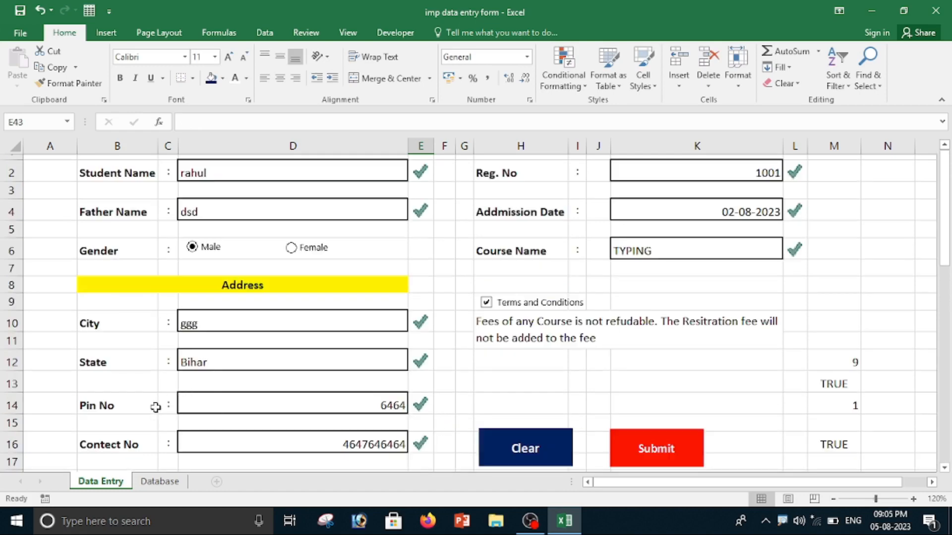
pyautogui.scroll(-11, 435, 393)
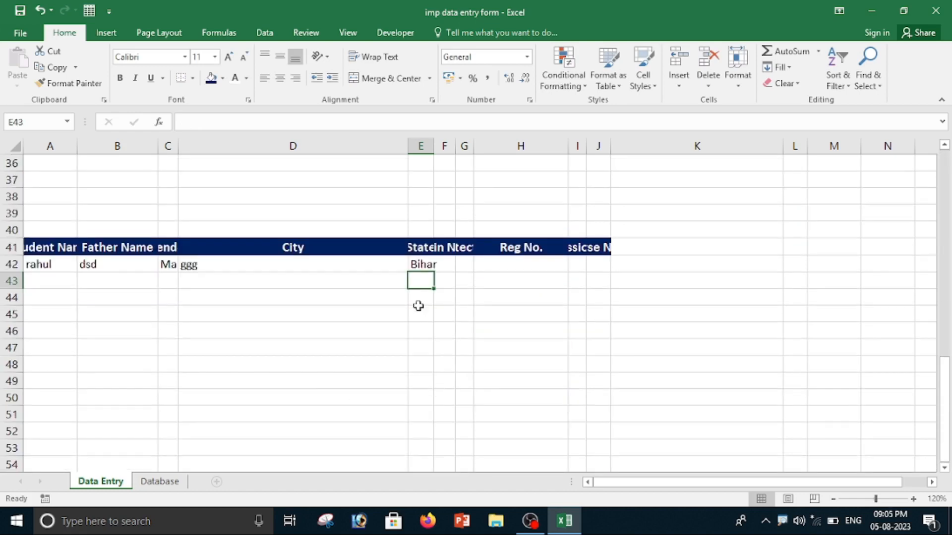
pyautogui.click(441, 268)
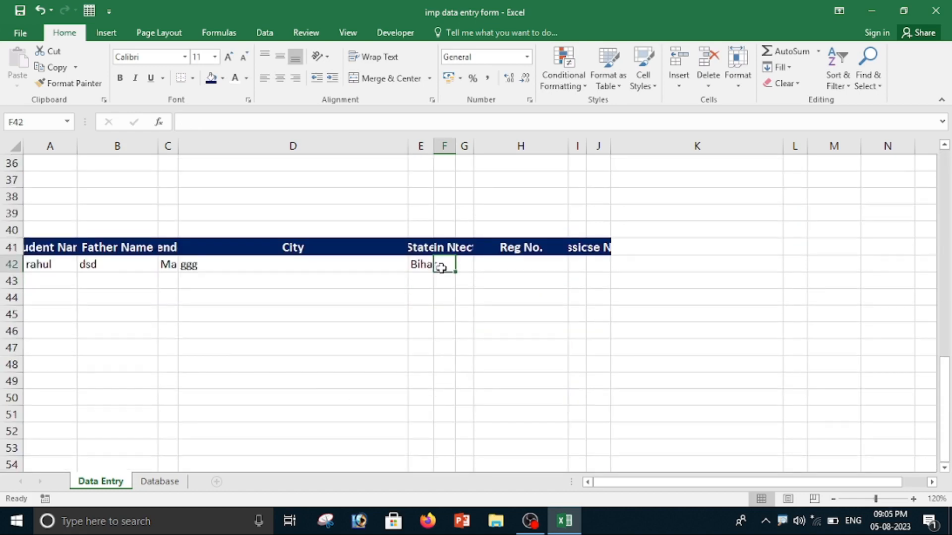
pyautogui.write('=')
pyautogui.scroll(11, 437, 282)
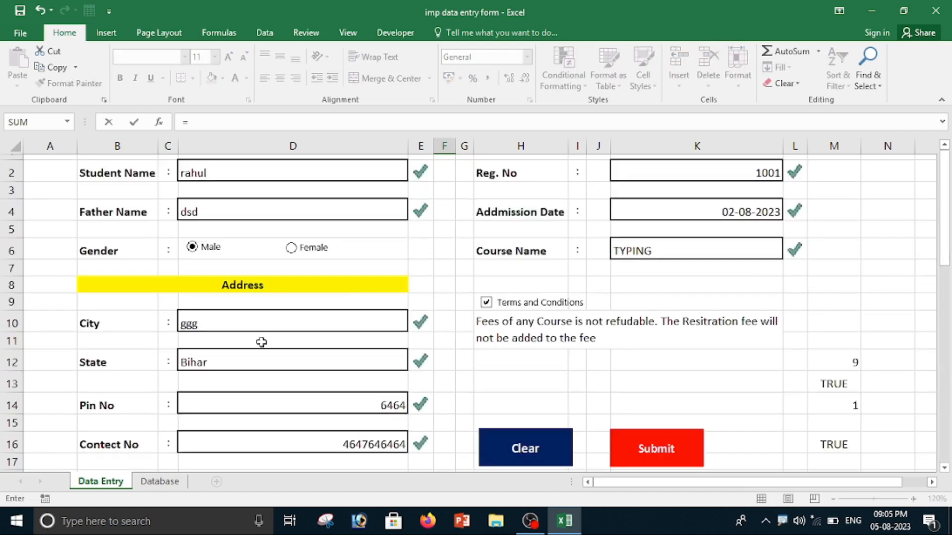
pyautogui.click(233, 410)
pyautogui.scroll(-9, 472, 365)
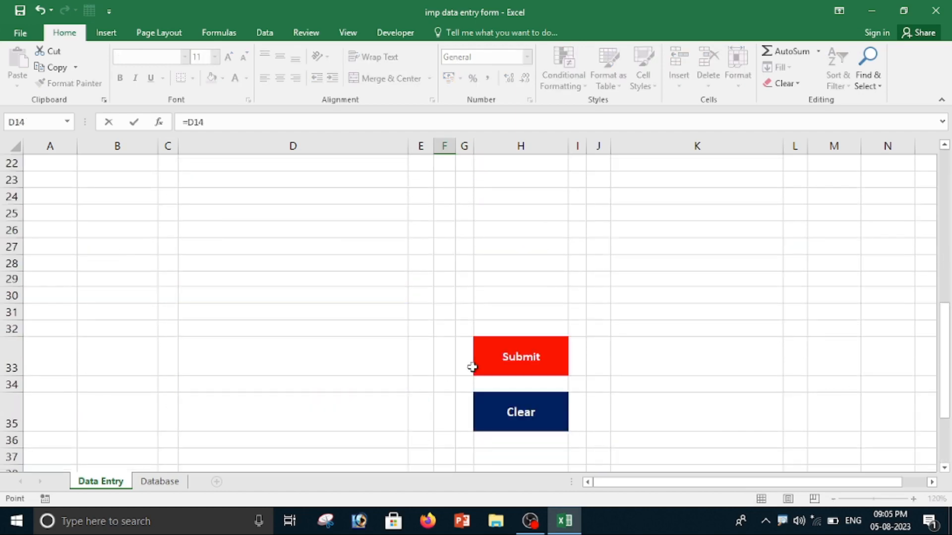
pyautogui.press('Return')
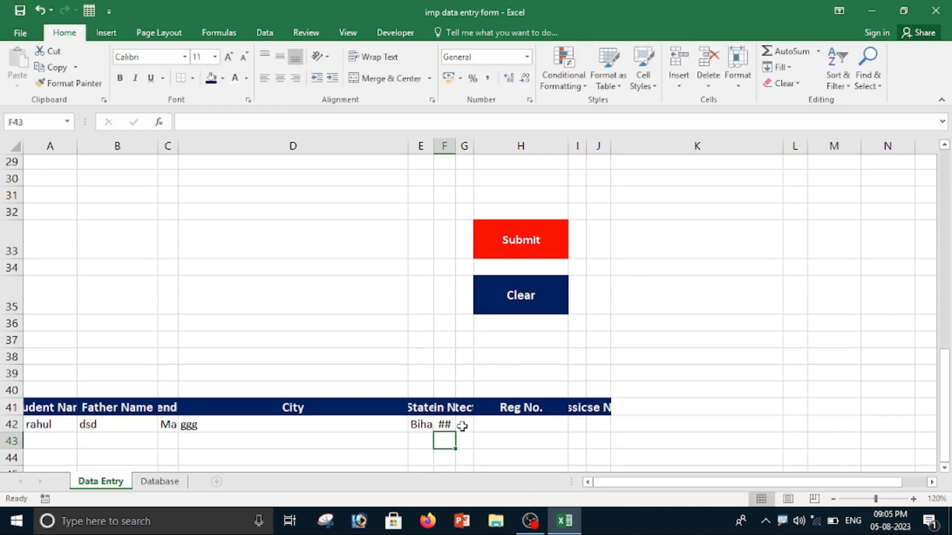
# Enter a formula in G42 that links to the Contect No entry cell D16.
pyautogui.click(462, 426)
pyautogui.write('=')
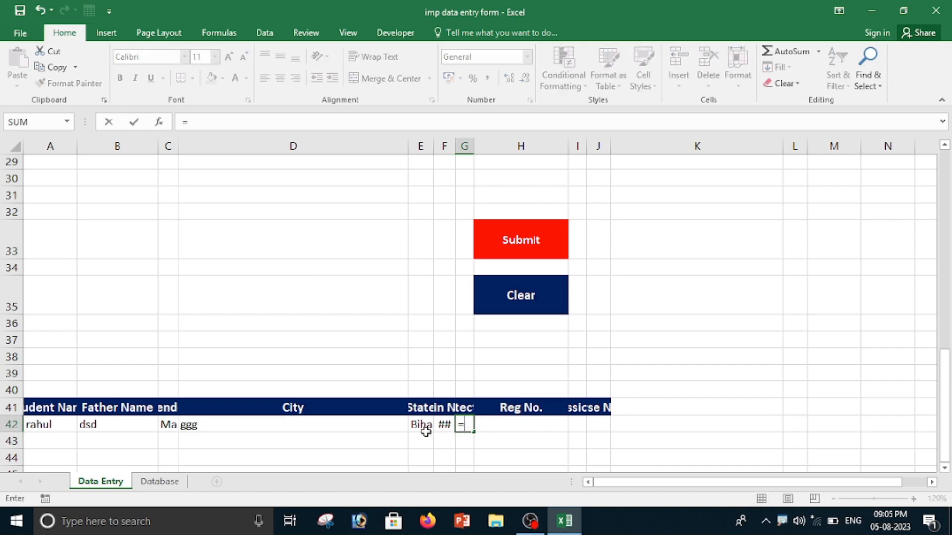
pyautogui.scroll(9, 327, 333)
pyautogui.click(200, 446)
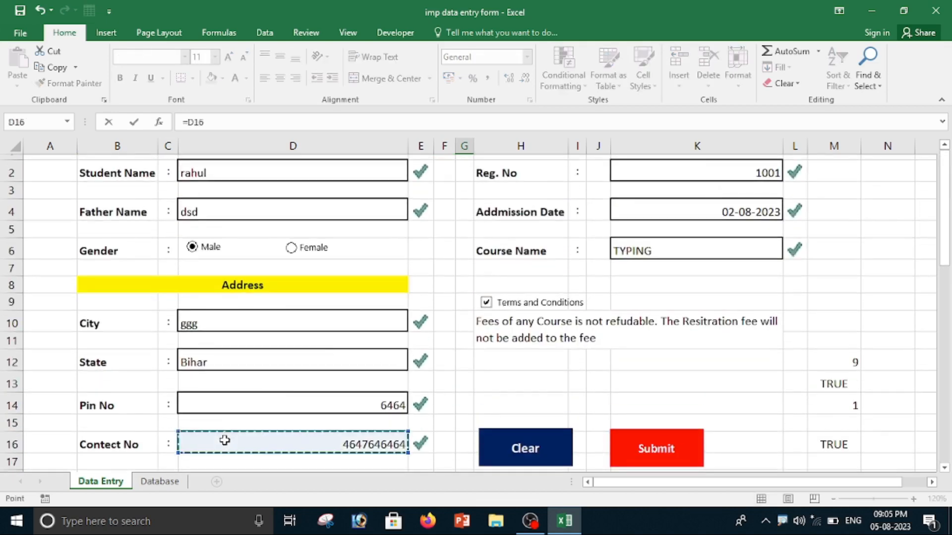
pyautogui.scroll(-9, 464, 401)
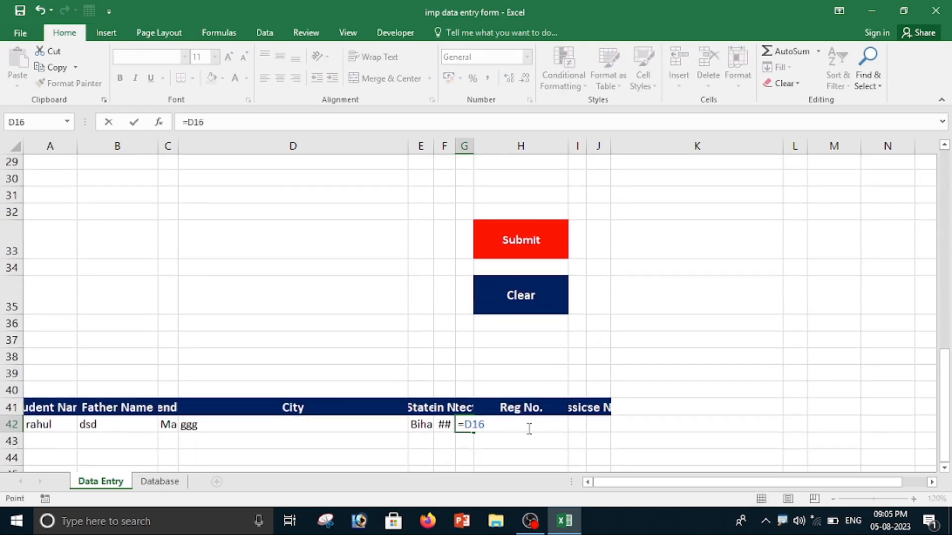
pyautogui.press('Return')
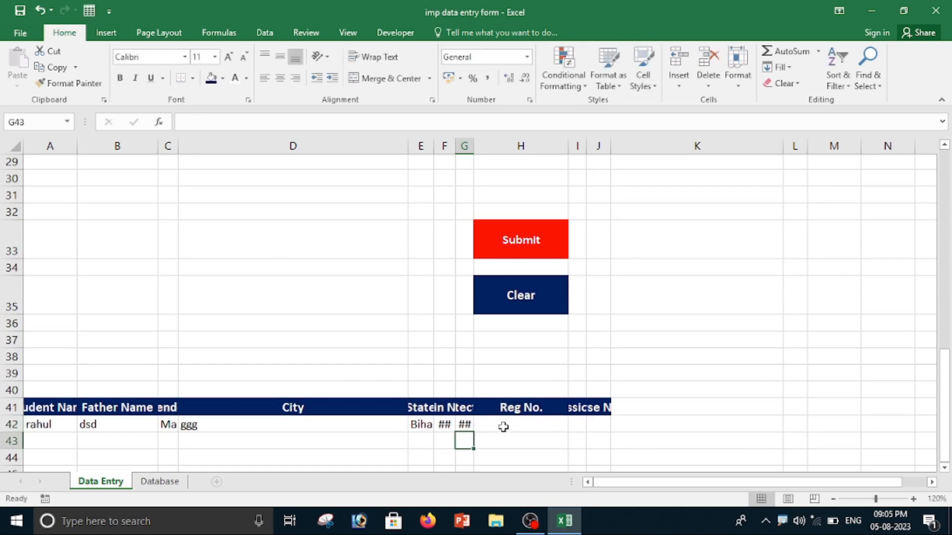
# Enter a formula in H42 that links to the Reg. No entry cell K2.
pyautogui.click(502, 426)
pyautogui.write('=')
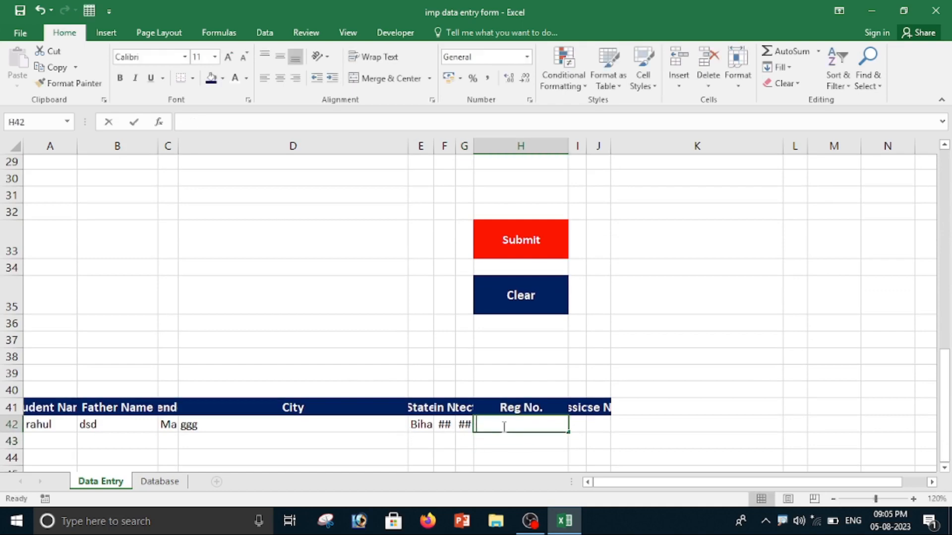
pyautogui.scroll(9, 361, 335)
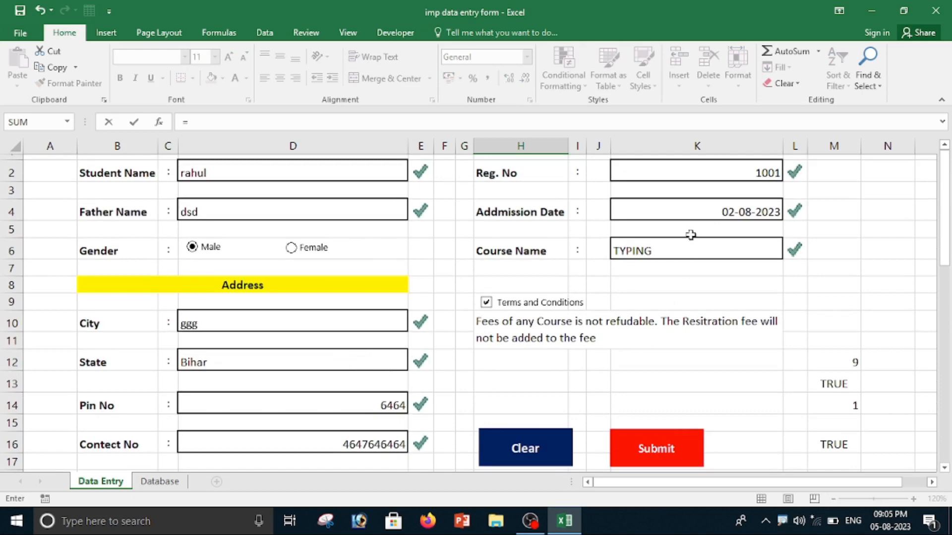
pyautogui.click(685, 177)
pyautogui.scroll(-7, 690, 300)
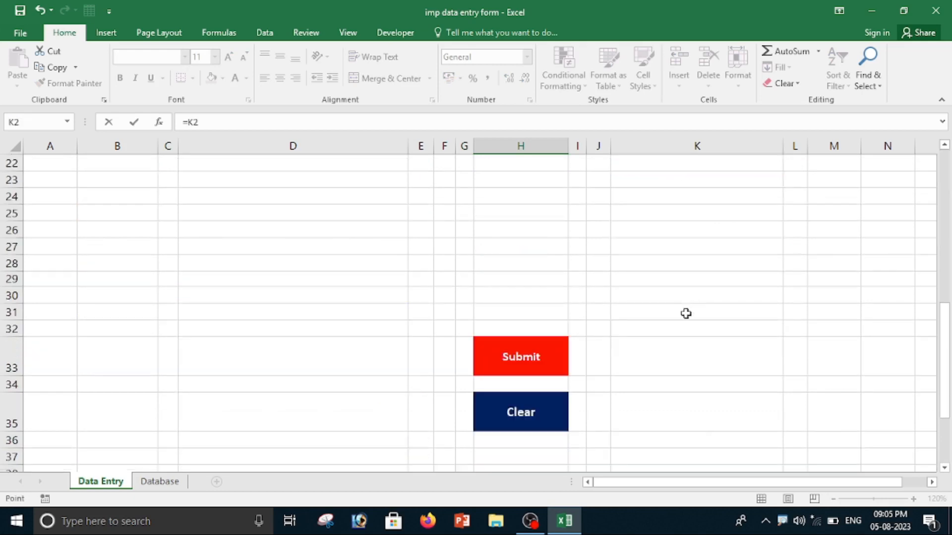
pyautogui.scroll(-5, 686, 312)
pyautogui.press('Return')
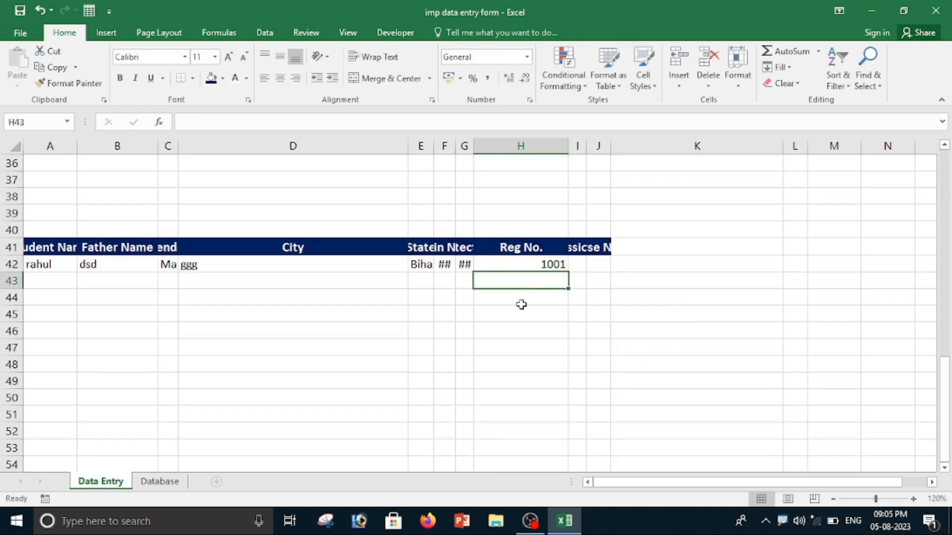
# Enter a formula in I42 that links to the Addmission Date entry cell K4.
pyautogui.click(575, 265)
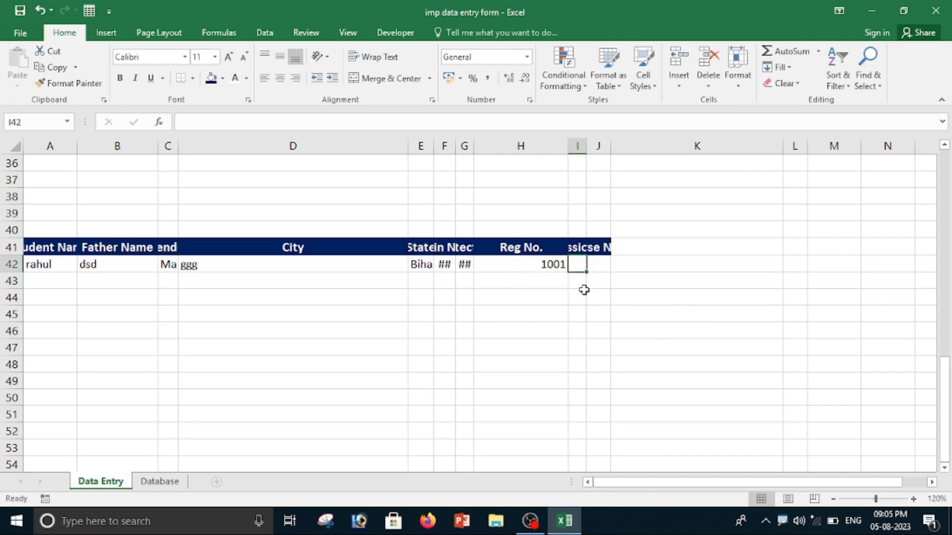
pyautogui.write('=')
pyautogui.scroll(5, 615, 323)
pyautogui.scroll(7, 630, 328)
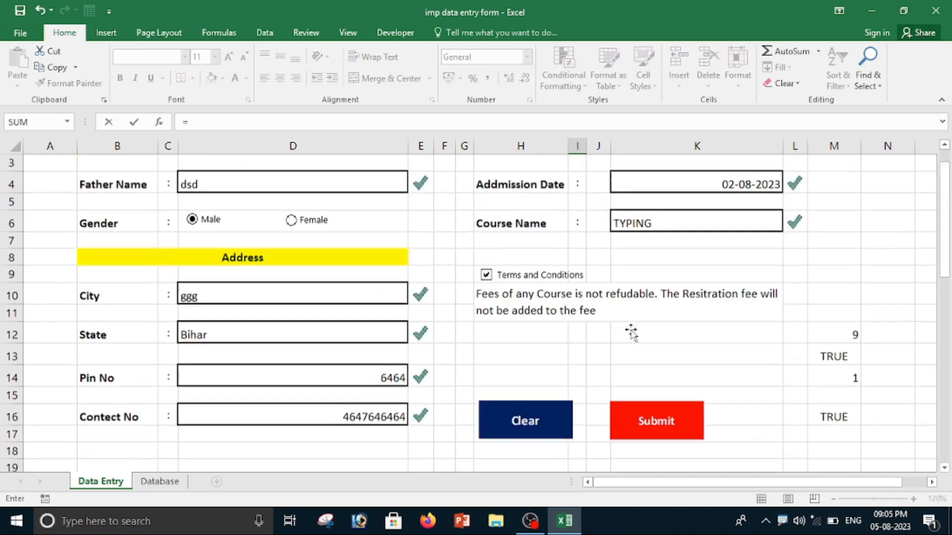
pyautogui.click(682, 210)
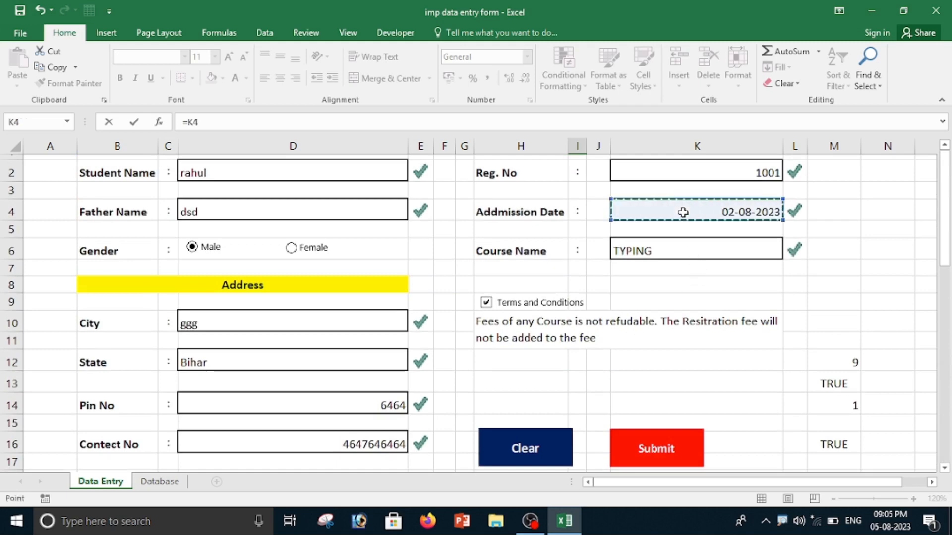
pyautogui.press('Return')
pyautogui.scroll(-2, 699, 312)
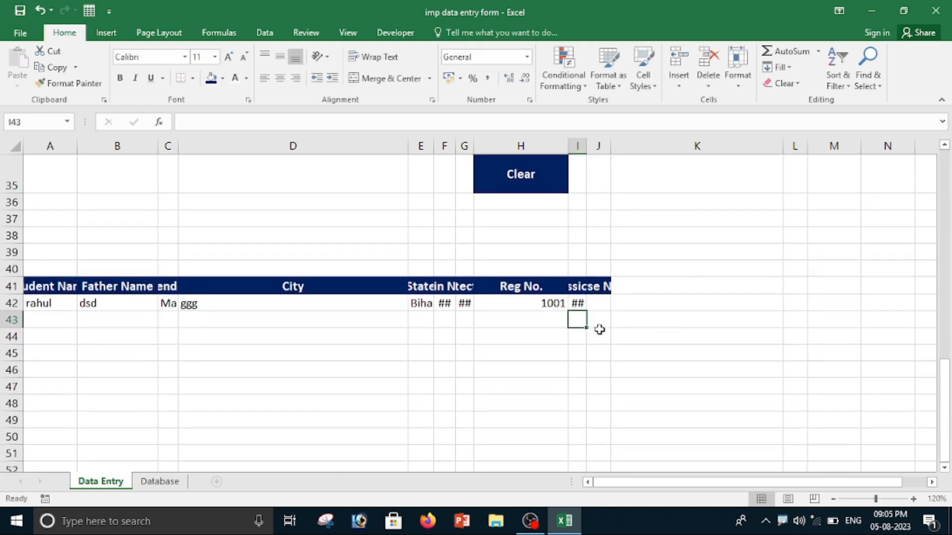
# Enter a formula in J42 that links to the Course Name entry cell K6.
pyautogui.click(600, 303)
pyautogui.write('=')
pyautogui.scroll(9, 637, 342)
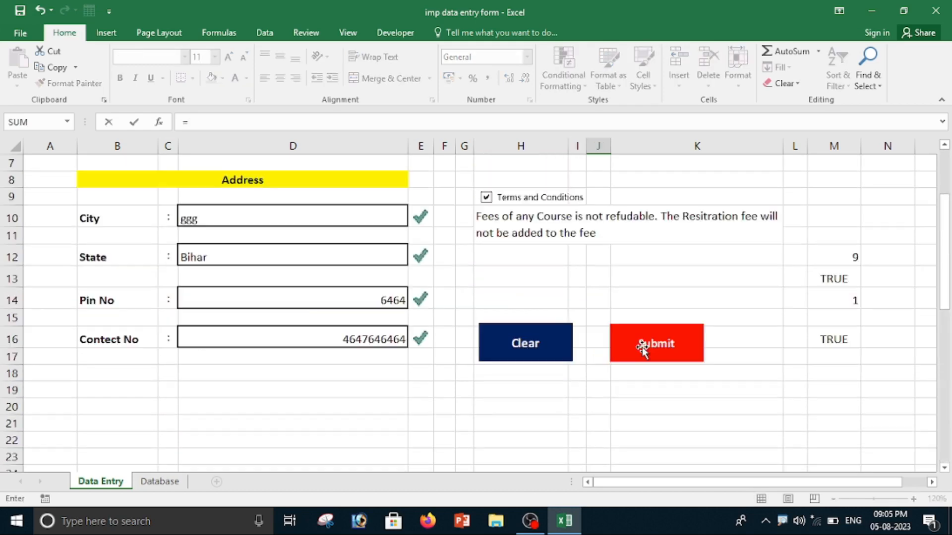
pyautogui.scroll(2, 641, 347)
pyautogui.click(654, 251)
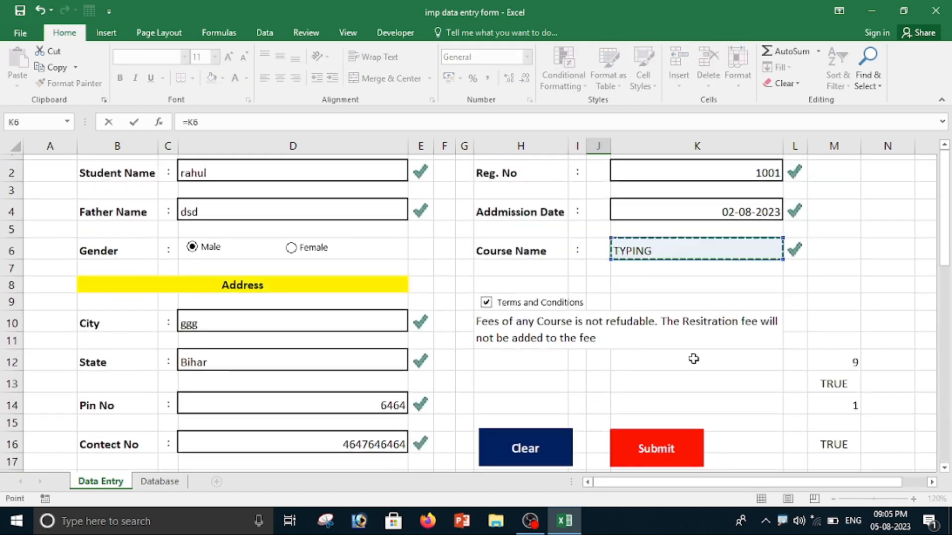
pyautogui.scroll(-9, 693, 361)
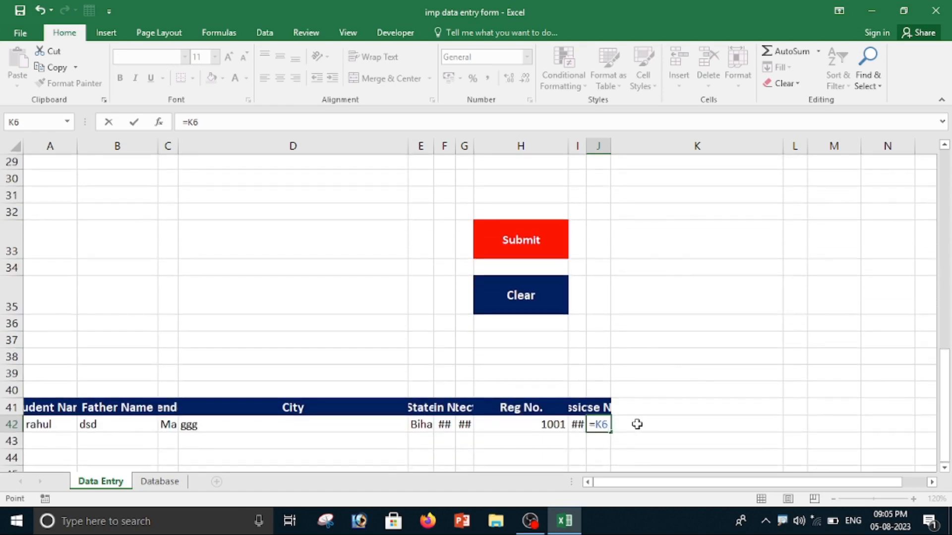
pyautogui.press('Return')
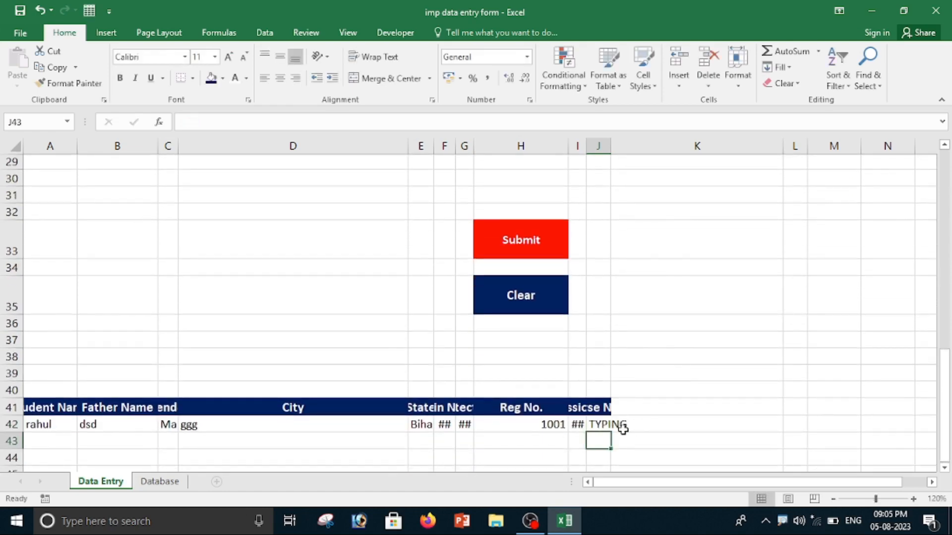
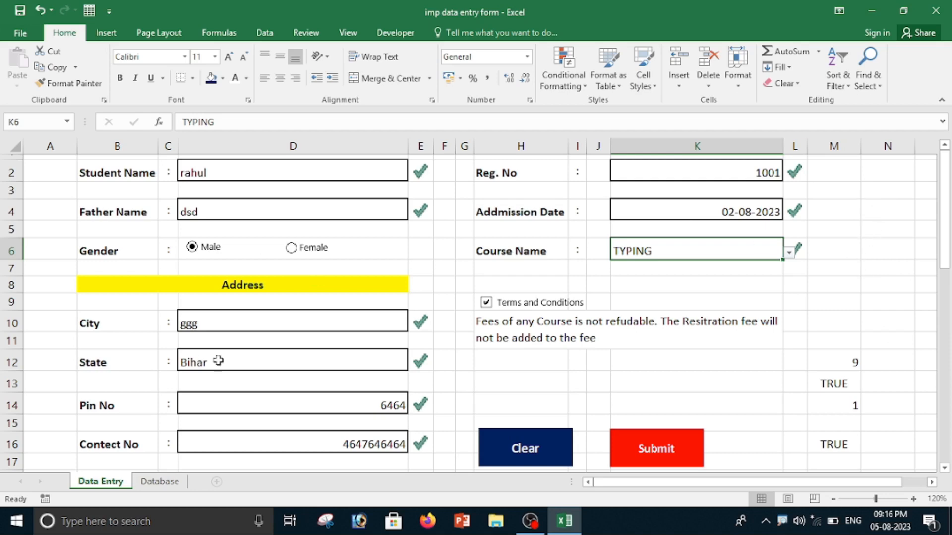
# Hide the gridlines on the Data Entry sheet.
pyautogui.click(347, 34)
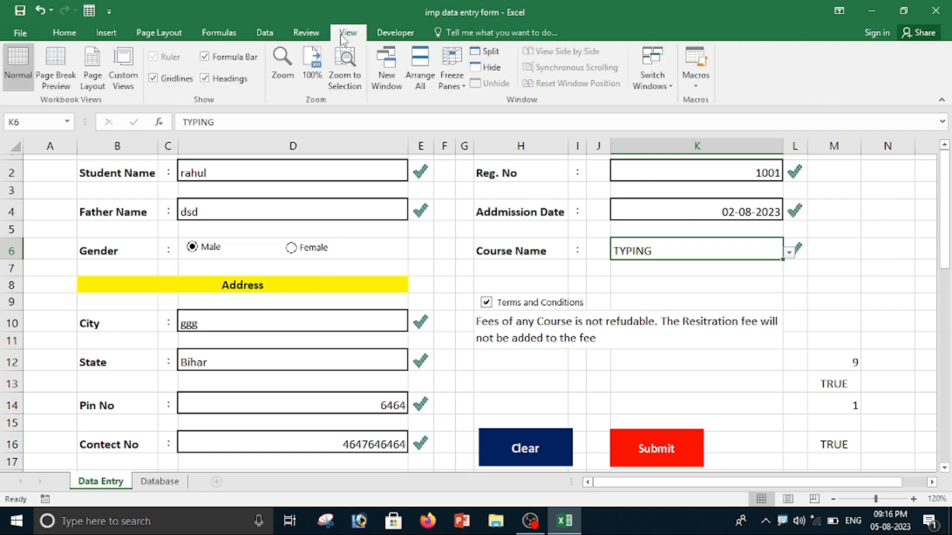
pyautogui.click(153, 79)
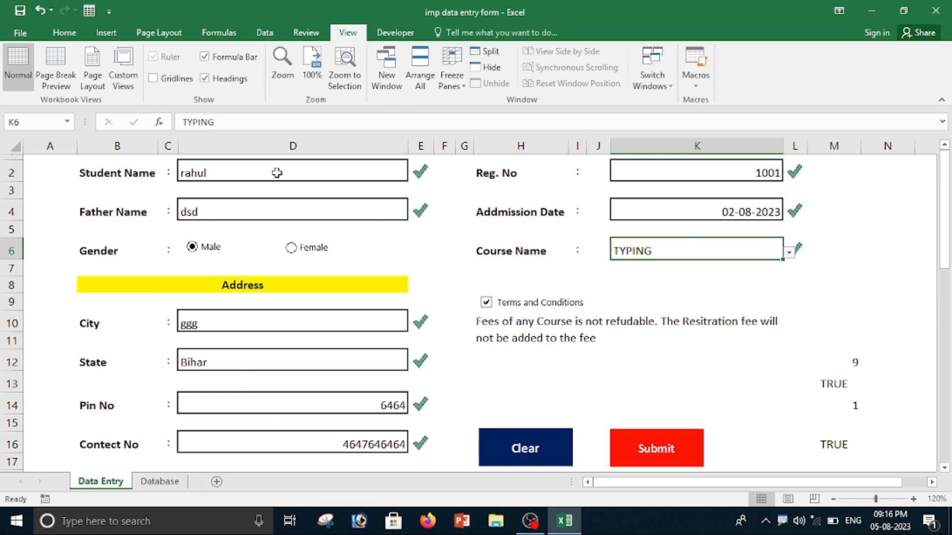
# Replace the sample entry in the Student Name field with the student's full name.
pyautogui.click(225, 171)
pyautogui.press('BackSpace')
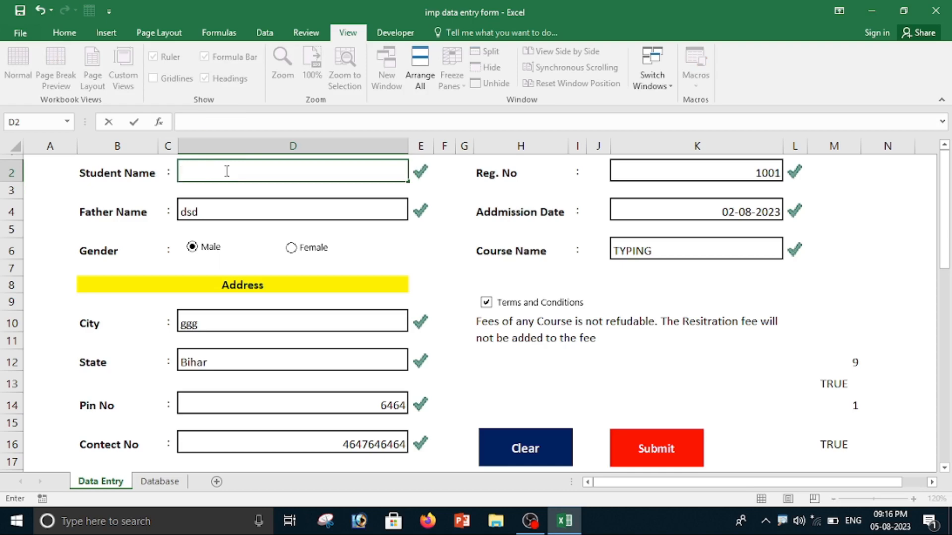
pyautogui.write('MOoah')
pyautogui.press('BackSpace')
pyautogui.press('BackSpace')
pyautogui.press('BackSpace')
pyautogui.press('BackSpace')
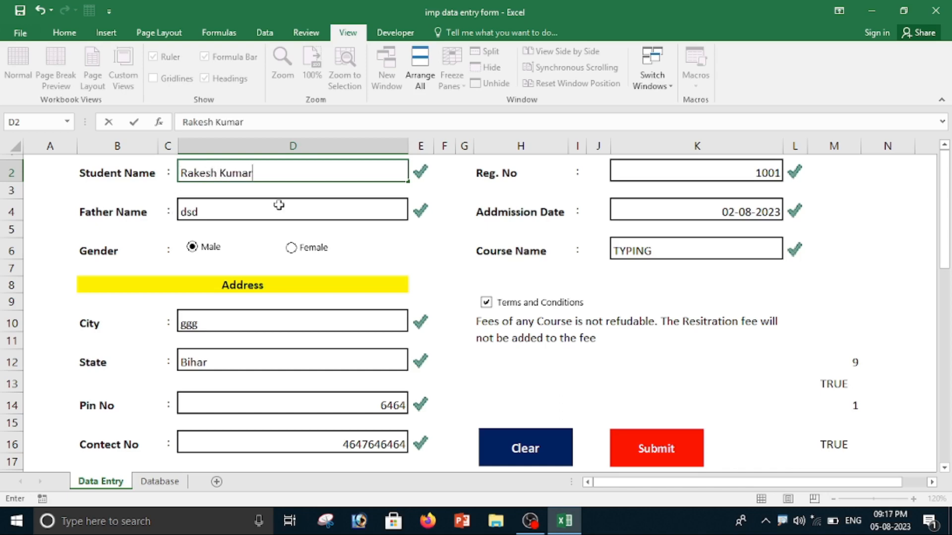
# Replace the sample entry in the Father Name field with the father's full name.
pyautogui.click(223, 210)
pyautogui.press('BackSpace')
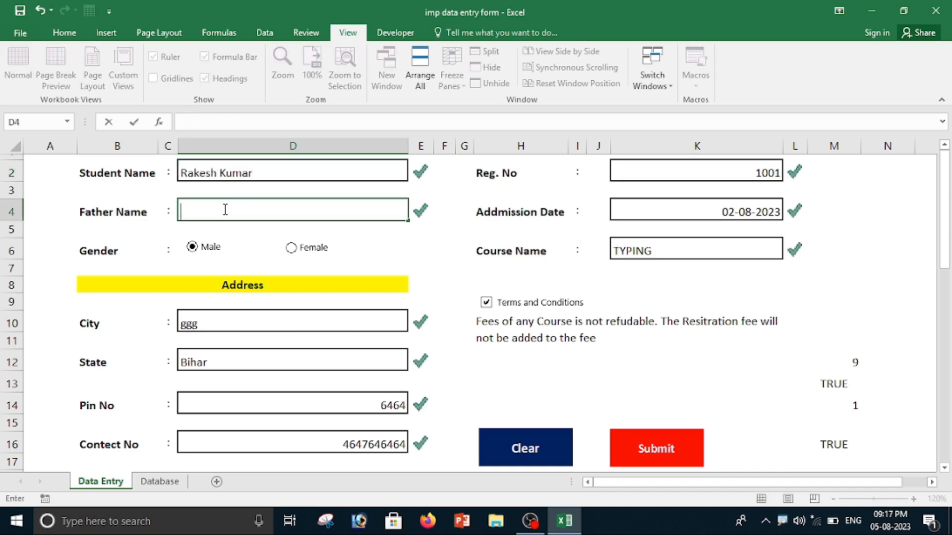
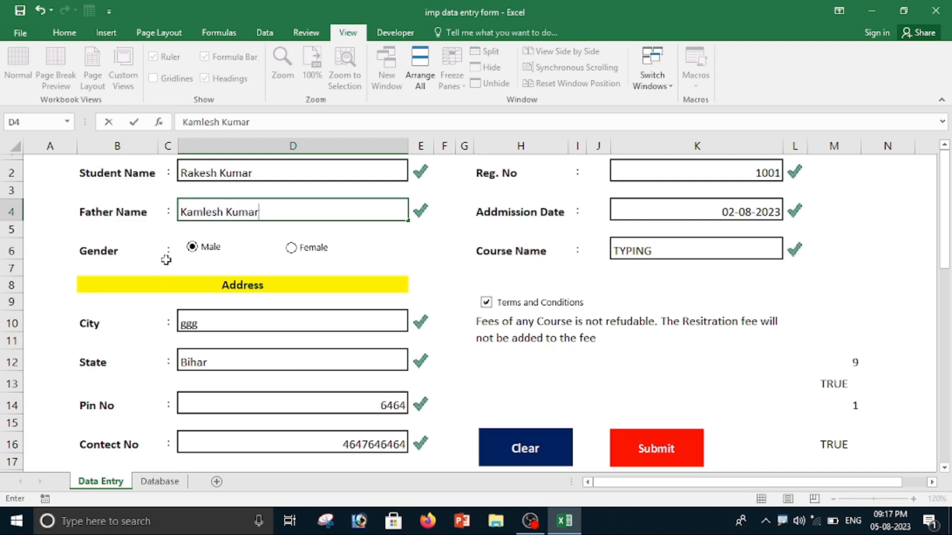
# Fill in the student's city in the City field and choose Up as the State.
pyautogui.click(237, 328)
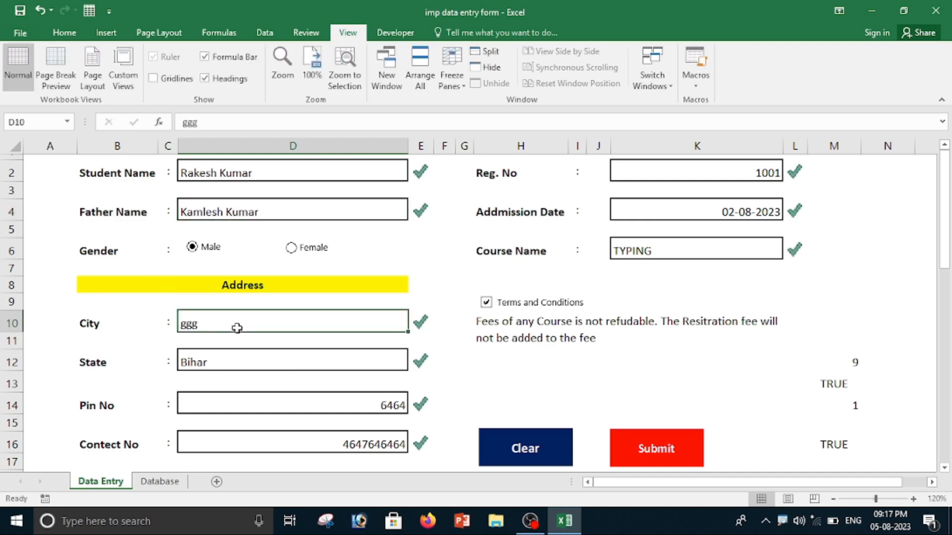
pyautogui.write('Bishrampur')
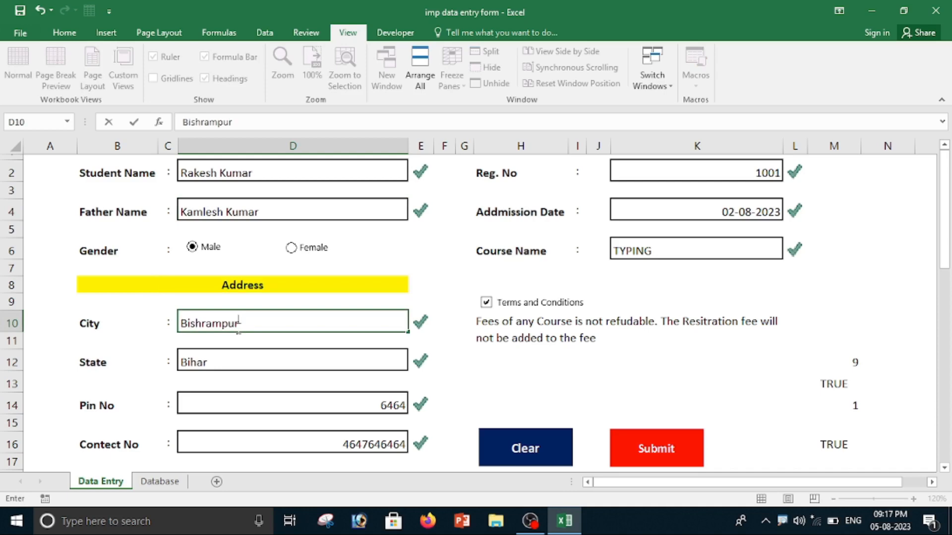
pyautogui.click(266, 364)
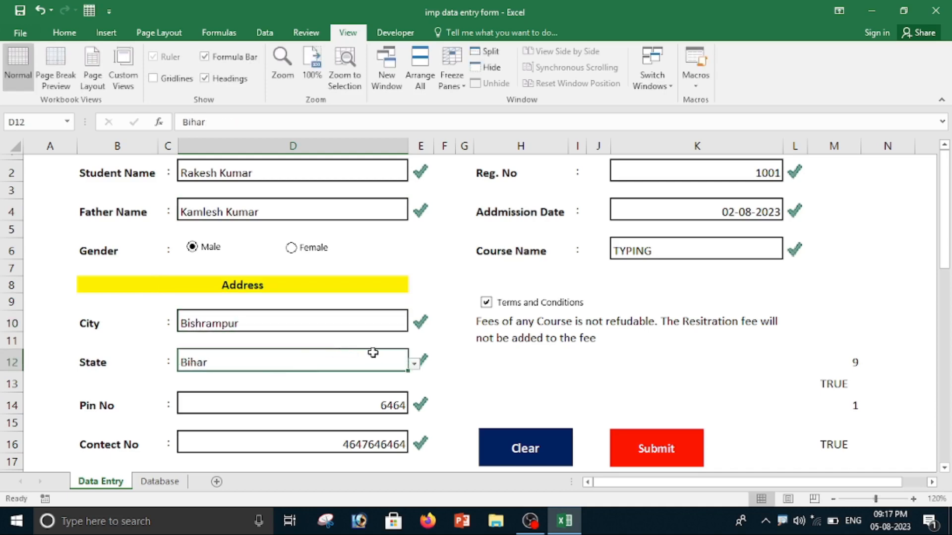
pyautogui.click(414, 364)
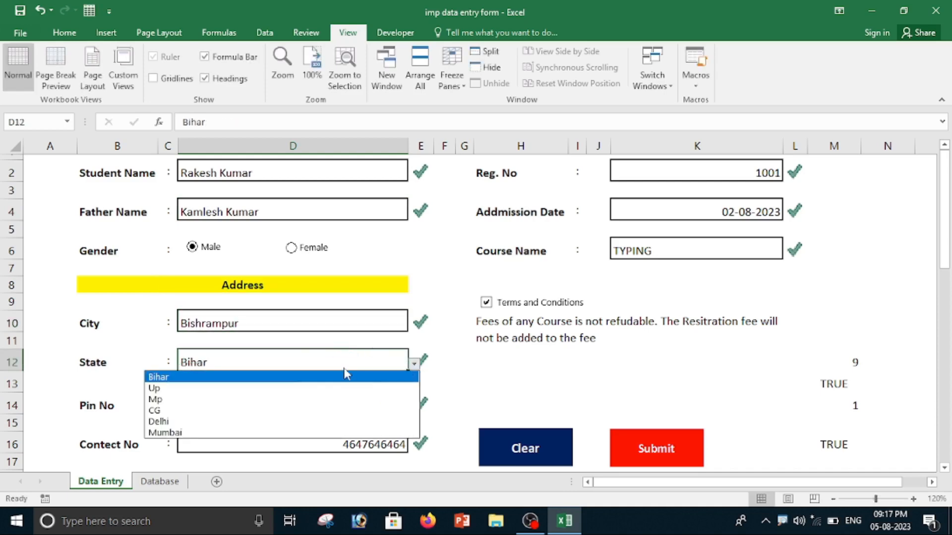
pyautogui.click(231, 390)
# Enter the postal code in the Pin No field and the student's phone number in the Contect No field.
pyautogui.click(225, 409)
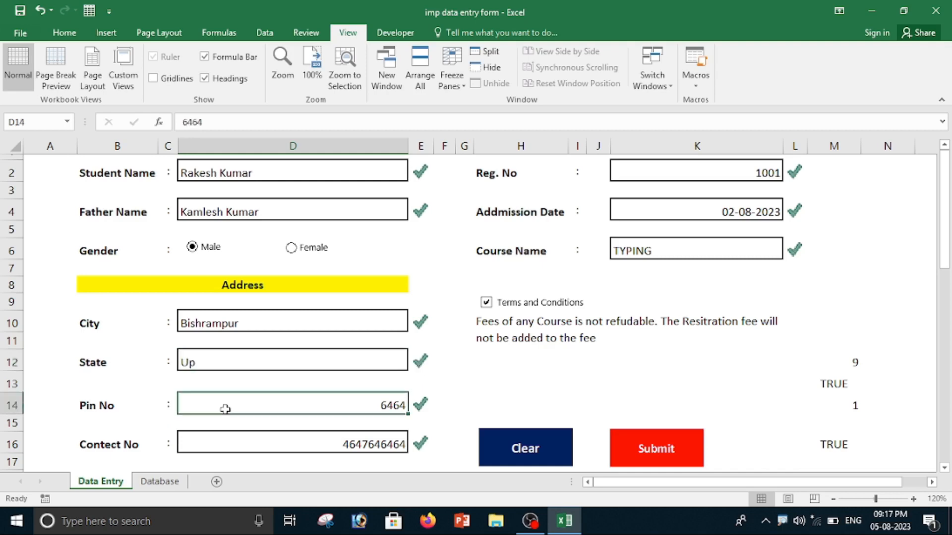
pyautogui.write('52469')
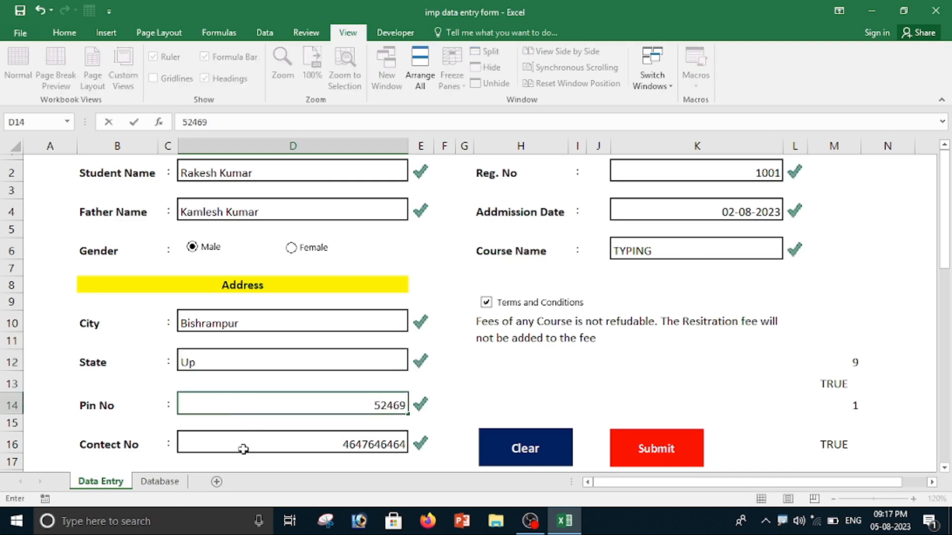
pyautogui.click(243, 449)
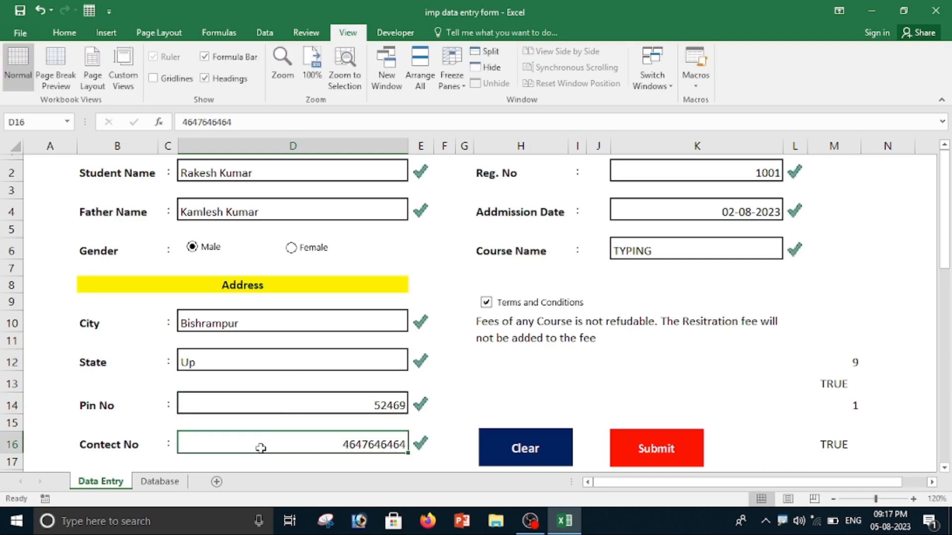
pyautogui.write('85945269')
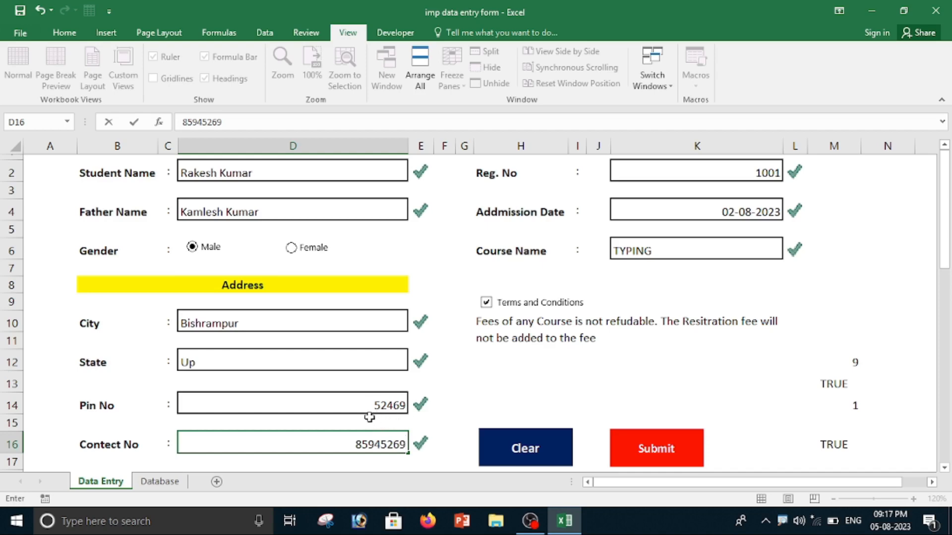
# Centre-align the Contect No, Pin No, State and City entry cells one after another.
pyautogui.click(65, 33)
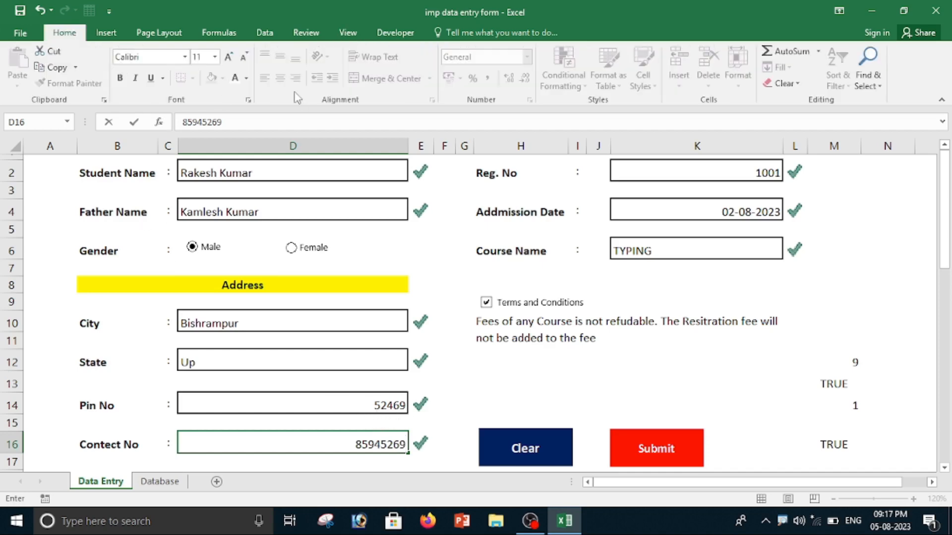
pyautogui.click(365, 409)
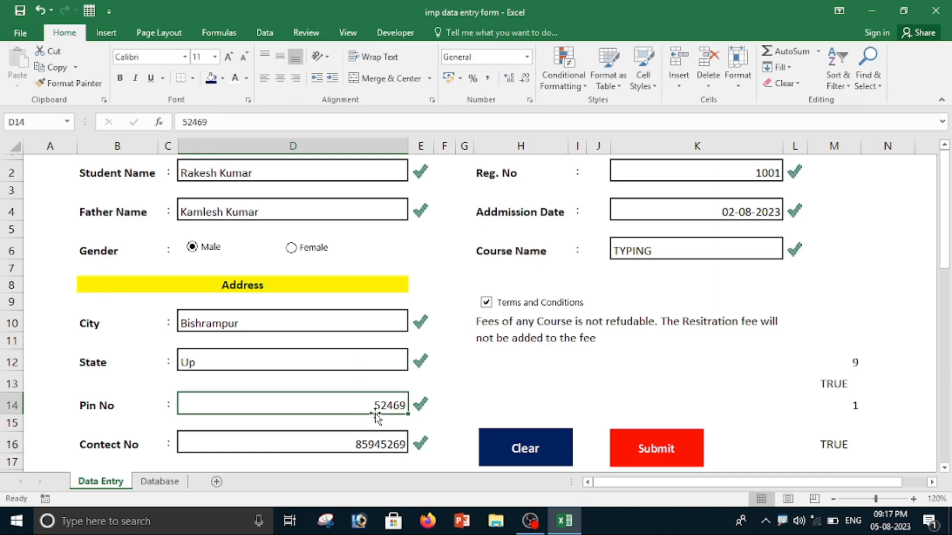
pyautogui.click(376, 441)
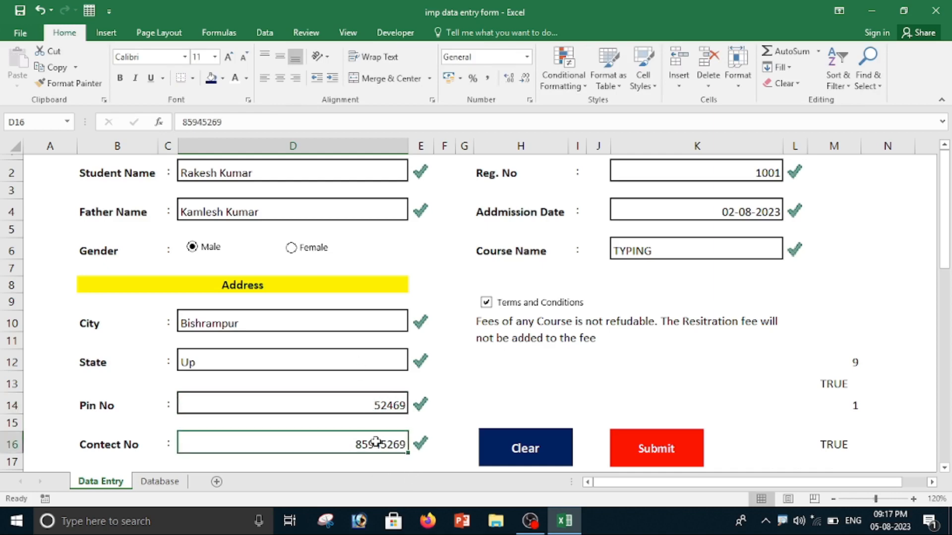
pyautogui.click(280, 78)
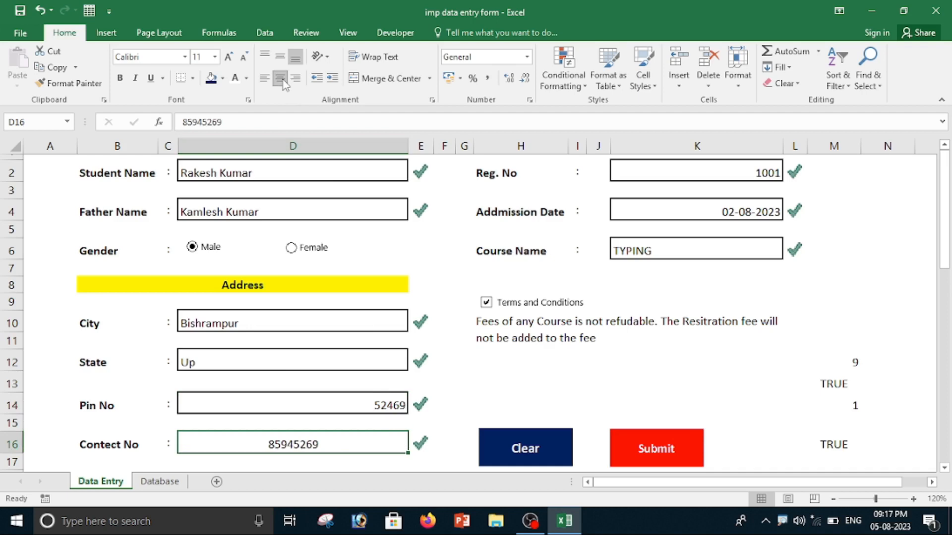
pyautogui.click(320, 402)
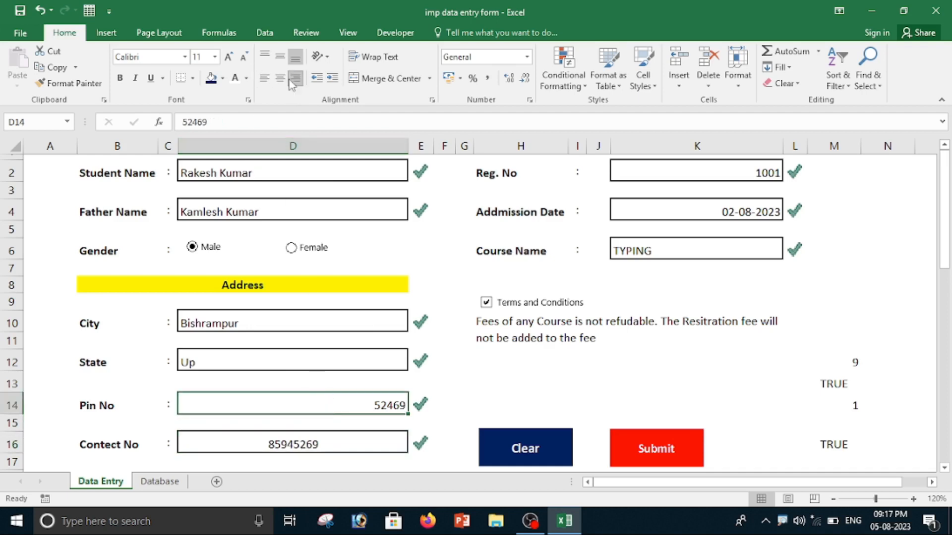
pyautogui.click(280, 78)
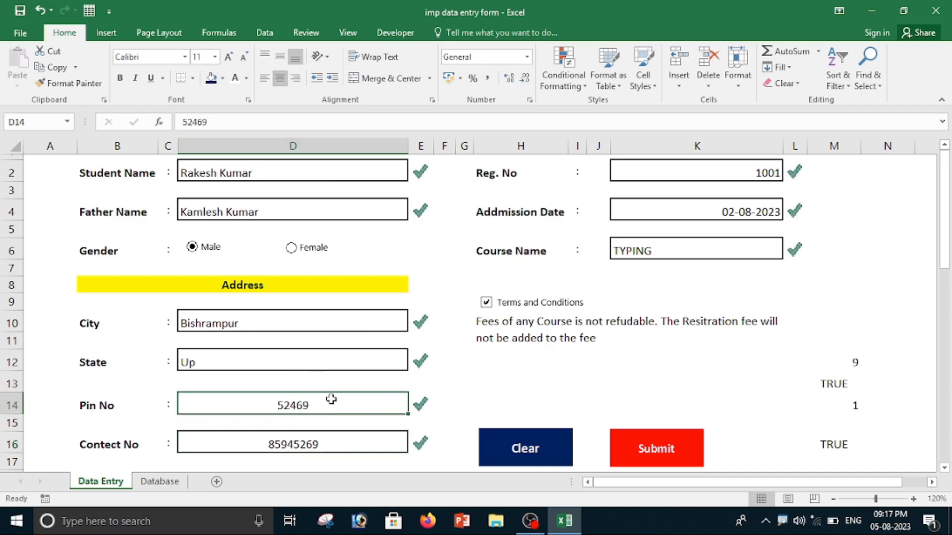
pyautogui.click(295, 360)
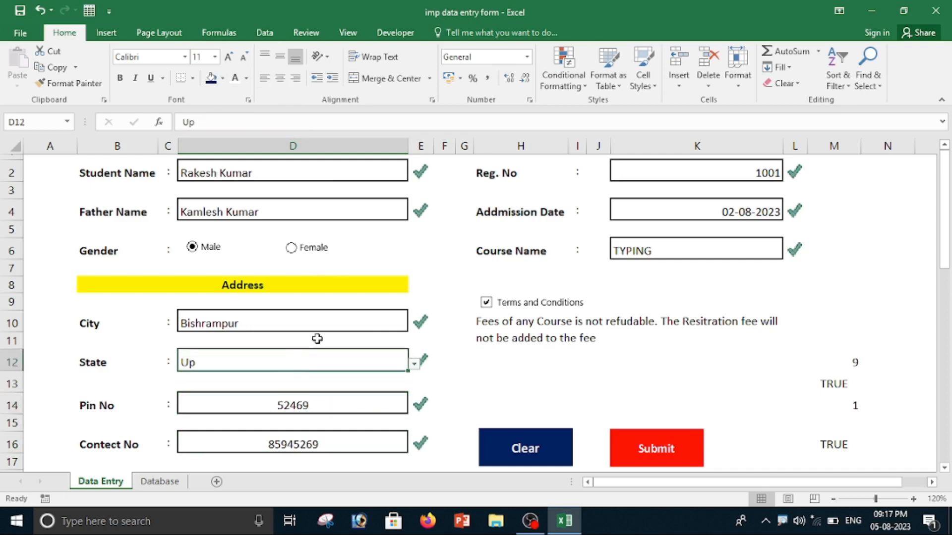
pyautogui.click(281, 78)
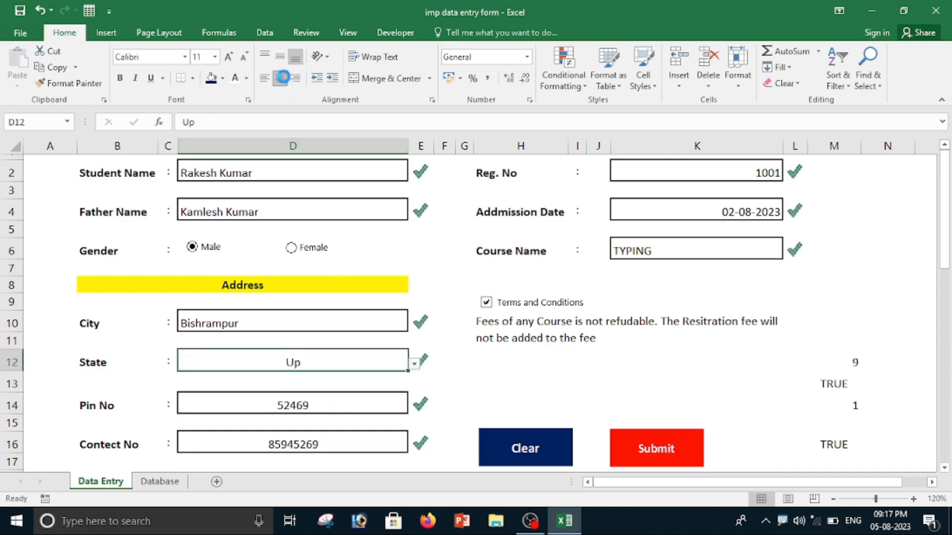
pyautogui.click(289, 323)
pyautogui.click(282, 78)
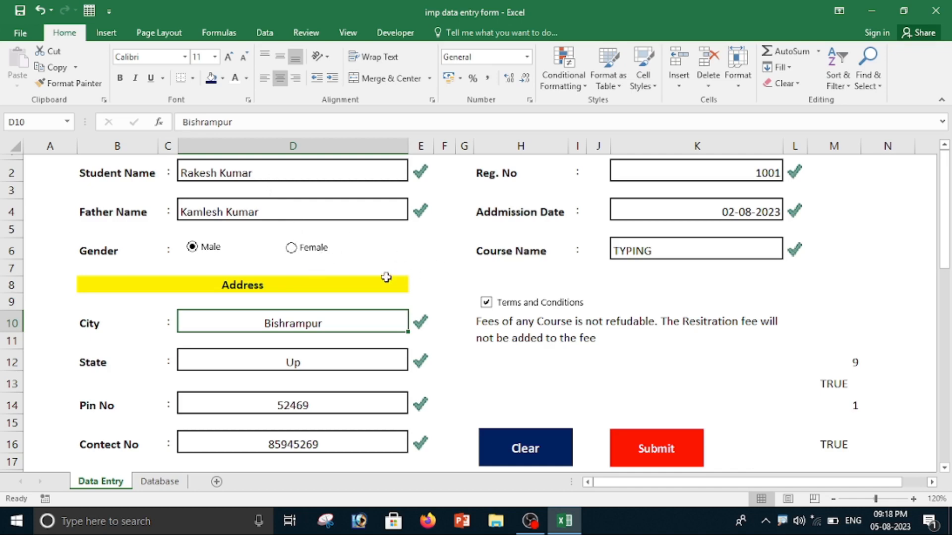
# Centre-align all nine entry cells together: D2, D4, K2, K4, K6, D10, D12, D14 and D16.
pyautogui.click(259, 172)
pyautogui.keyDown('ctrl'); pyautogui.click(271, 217); pyautogui.keyUp('ctrl')
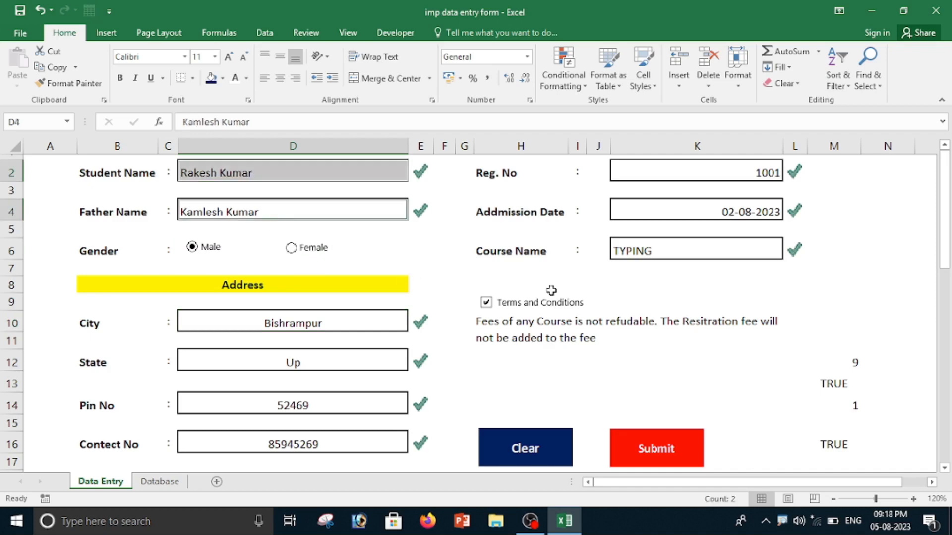
pyautogui.keyDown('ctrl'); pyautogui.click(658, 171); pyautogui.keyUp('ctrl')
pyautogui.keyDown('ctrl'); pyautogui.click(662, 217); pyautogui.keyUp('ctrl')
pyautogui.keyDown('ctrl'); pyautogui.click(650, 253); pyautogui.keyUp('ctrl')
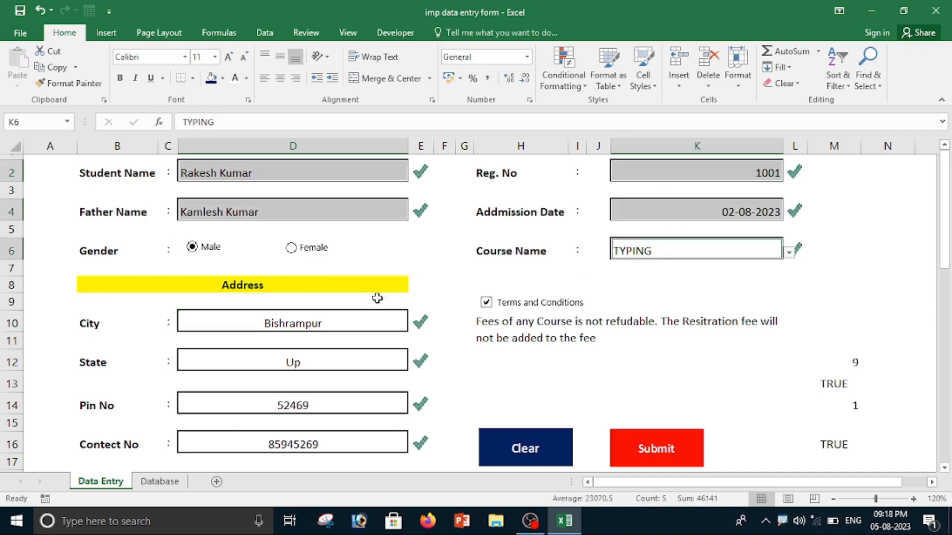
pyautogui.keyDown('ctrl'); pyautogui.click(316, 322); pyautogui.keyUp('ctrl')
pyautogui.keyDown('ctrl'); pyautogui.click(315, 367); pyautogui.keyUp('ctrl')
pyautogui.keyDown('ctrl'); pyautogui.click(310, 408); pyautogui.keyUp('ctrl')
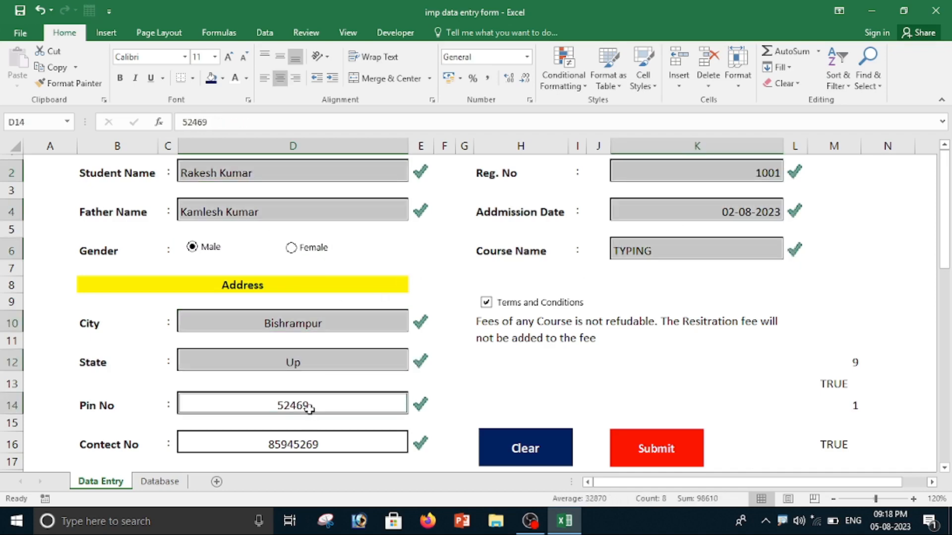
pyautogui.keyDown('ctrl'); pyautogui.click(308, 447); pyautogui.keyUp('ctrl')
pyautogui.click(280, 79)
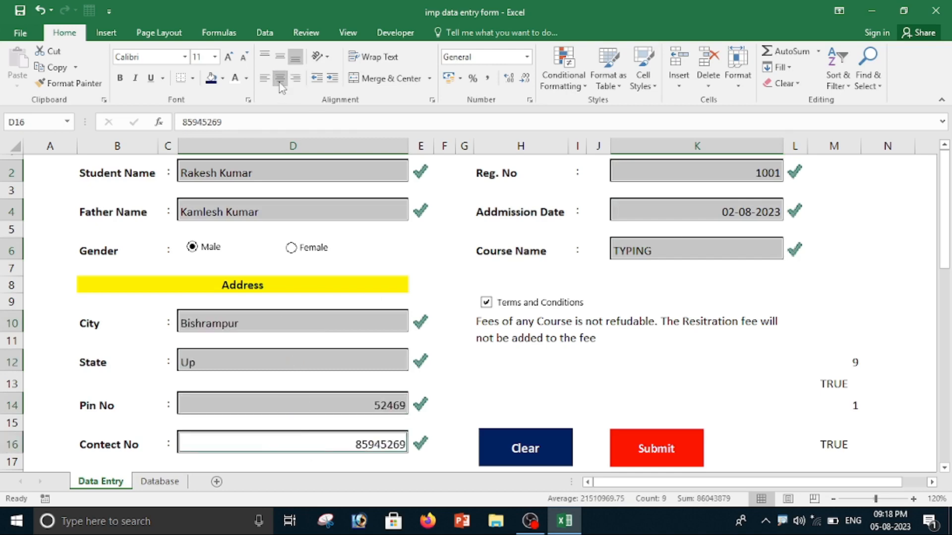
pyautogui.click(280, 80)
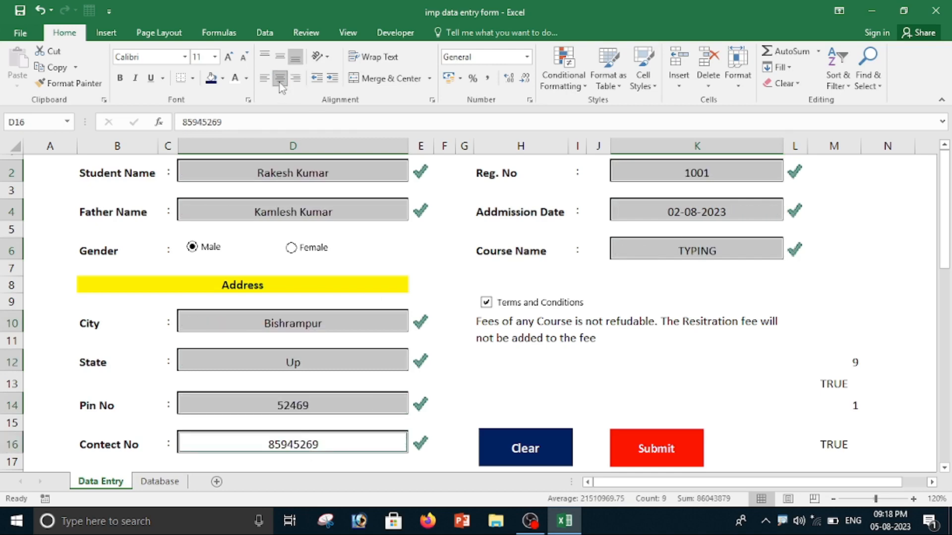
pyautogui.click(352, 410)
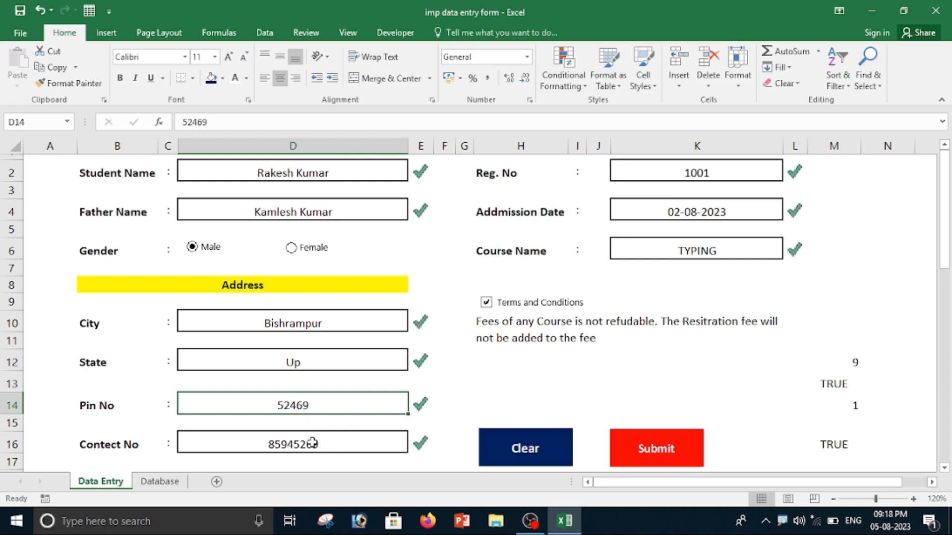
# Re-enter the student's registration number in the Reg. No field.
pyautogui.click(705, 173)
pyautogui.write('100')
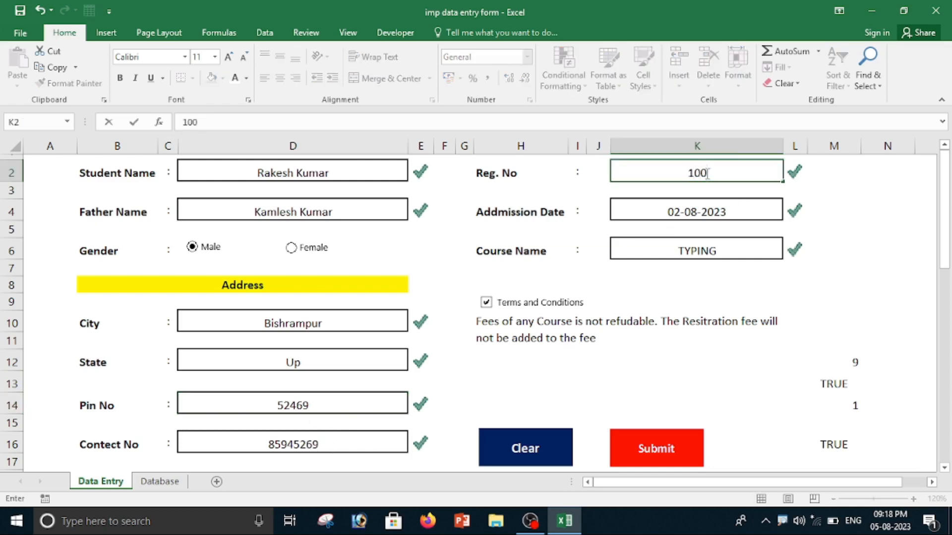
pyautogui.write('1')
# Clear the Addmission Date field and enter 12/03/2023 as the new date.
pyautogui.click(698, 216)
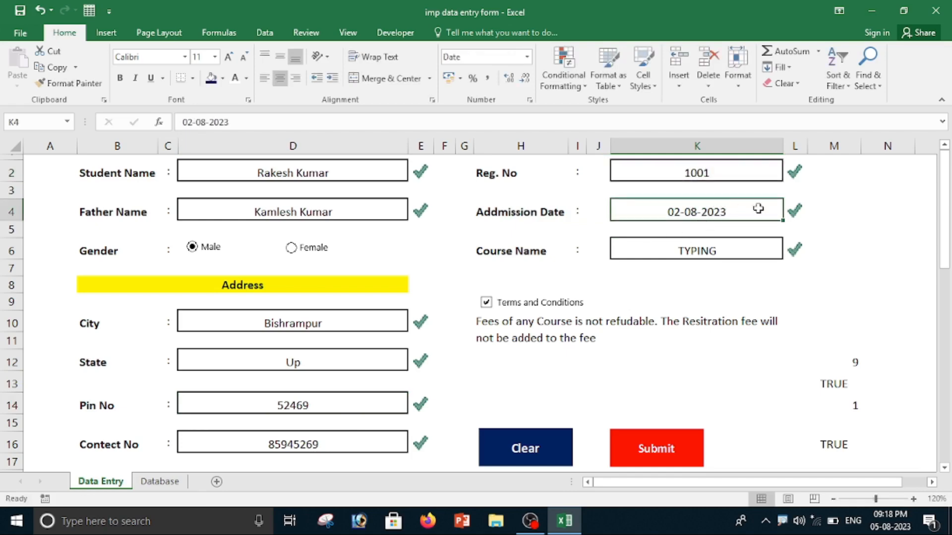
pyautogui.press('Delete')
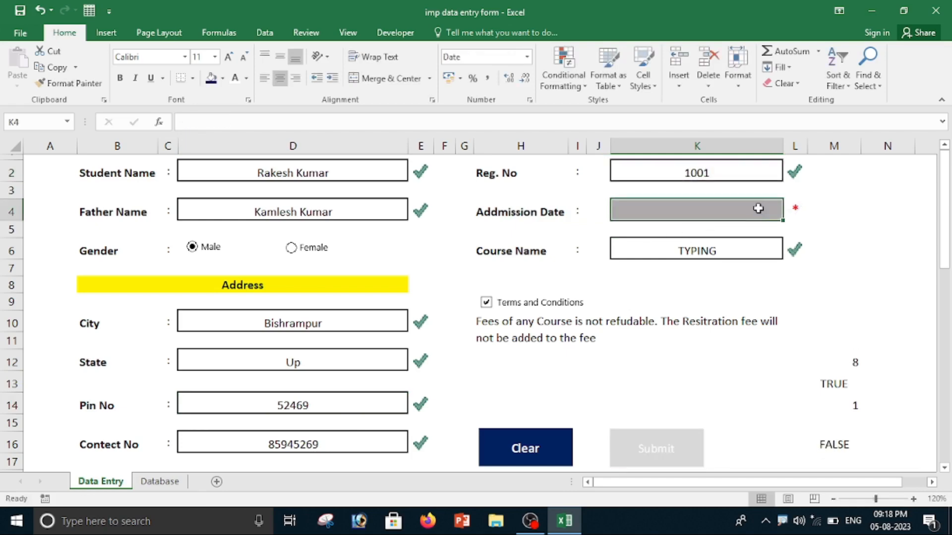
pyautogui.write('1')
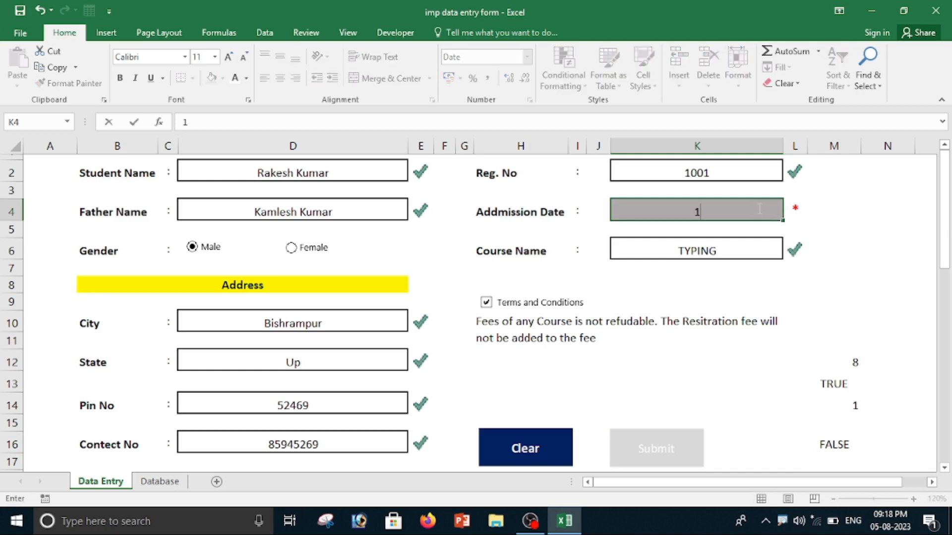
pyautogui.write('2/03/2023')
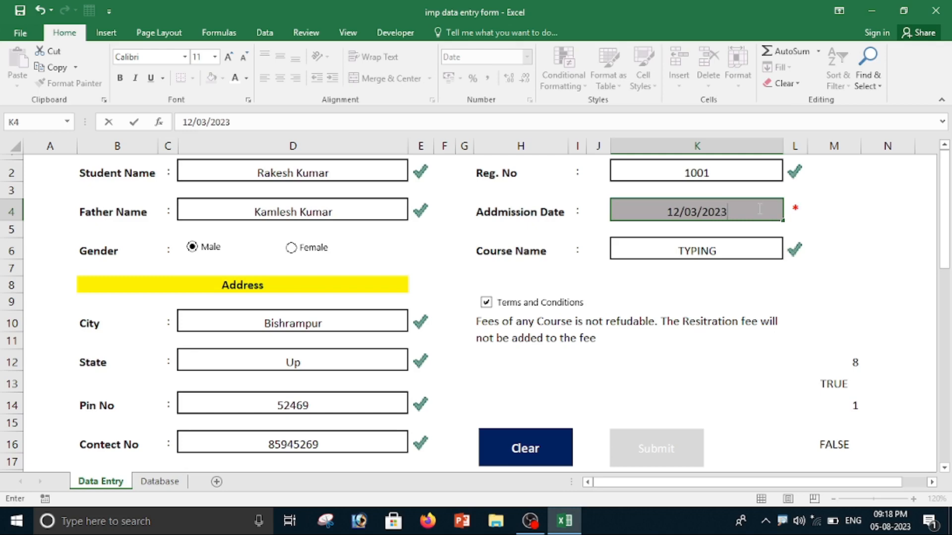
# Choose TALLY as the Course Name, and untick and re-tick the Terms and Conditions checkbox.
pyautogui.click(741, 245)
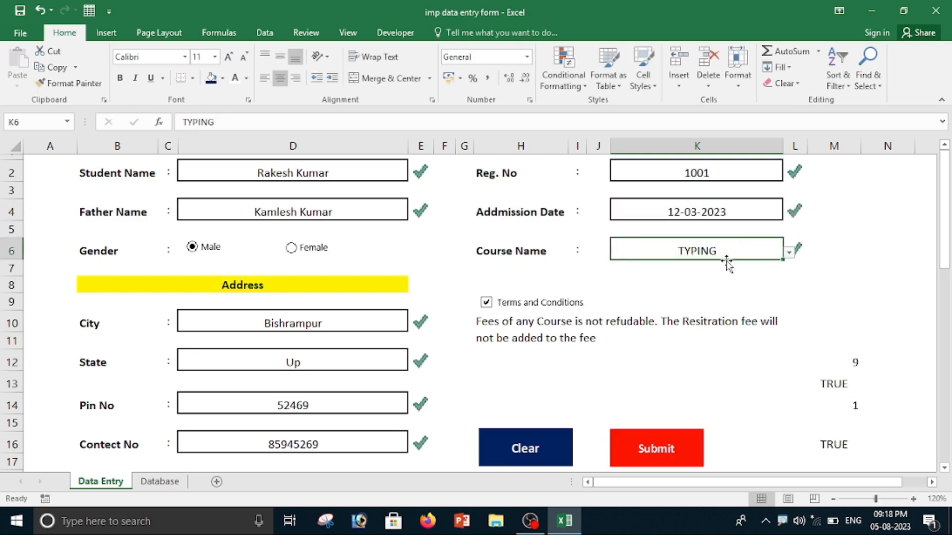
pyautogui.click(789, 252)
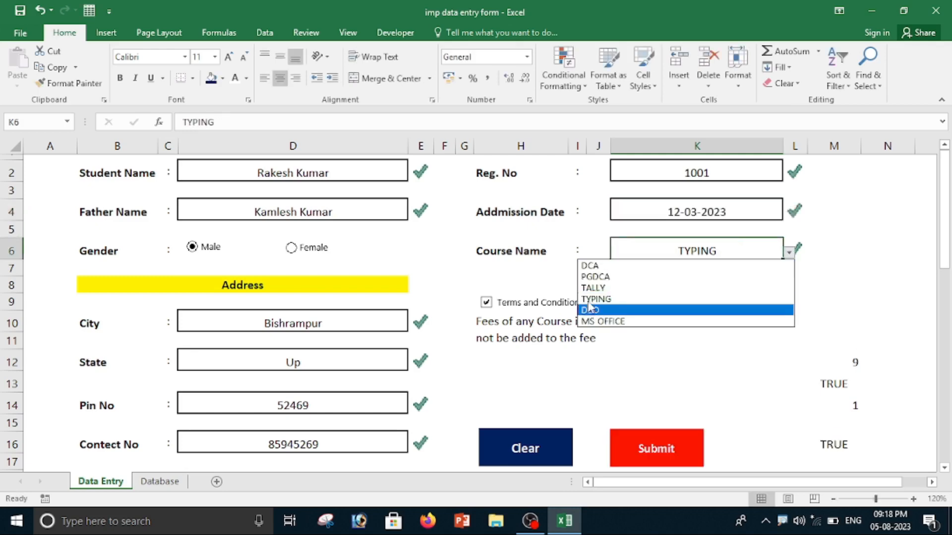
pyautogui.click(593, 289)
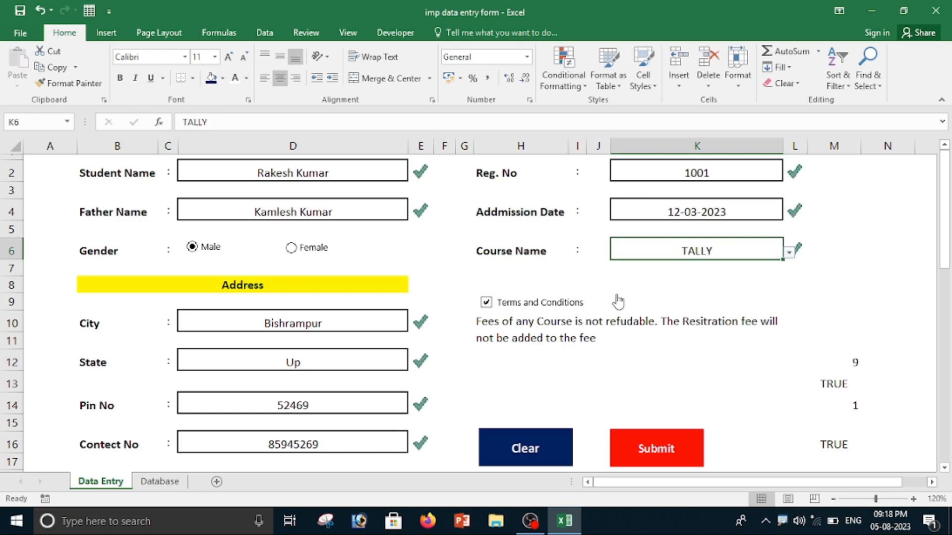
pyautogui.click(490, 305)
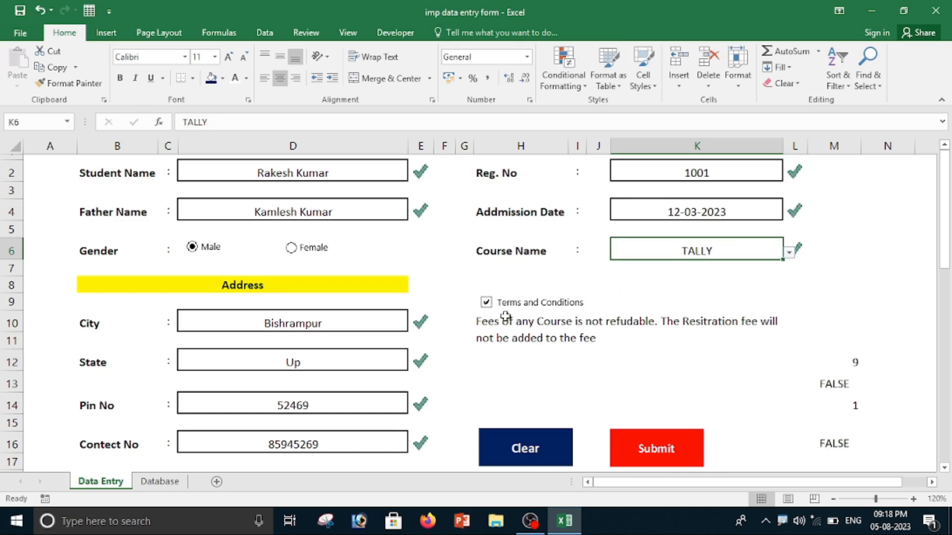
pyautogui.click(488, 307)
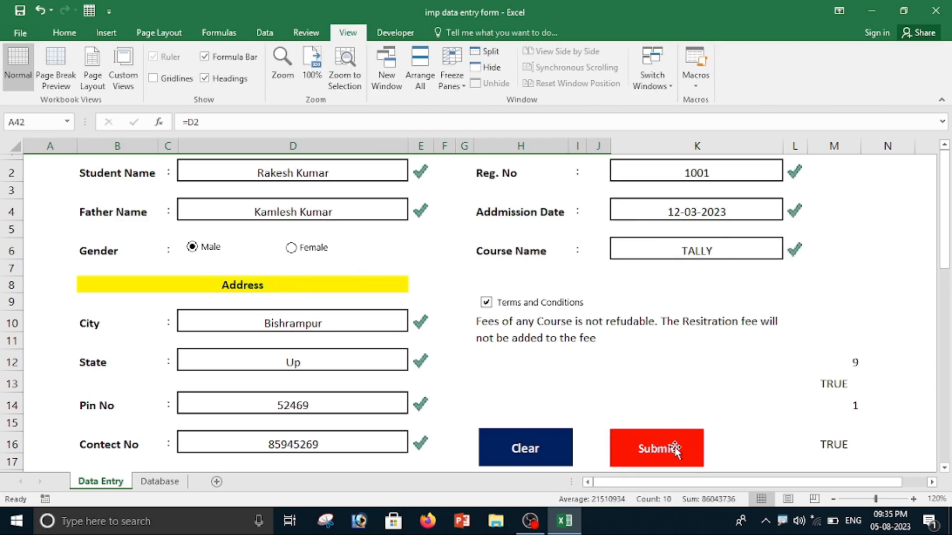
# Start recording a macro named Macro2, stored in This Workbook, from the Data Entry sheet.
pyautogui.click(160, 483)
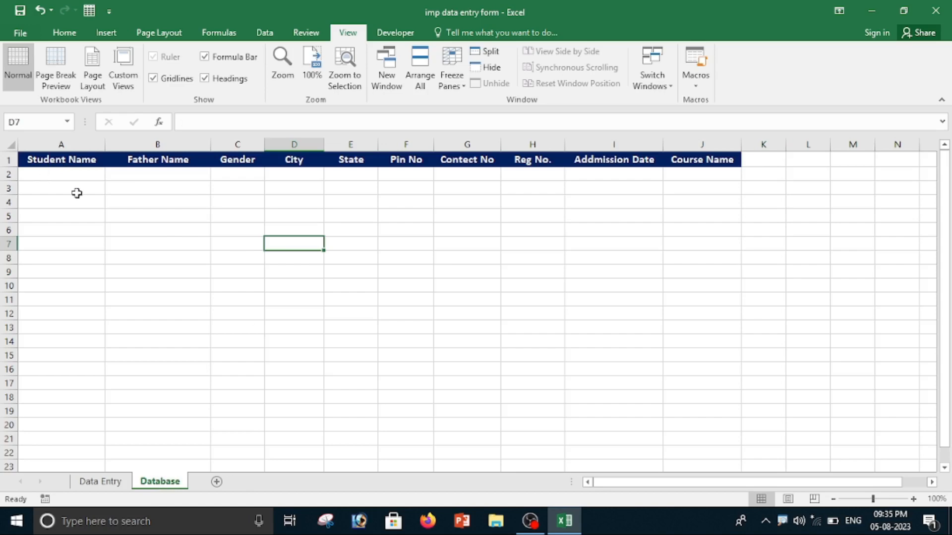
pyautogui.click(101, 481)
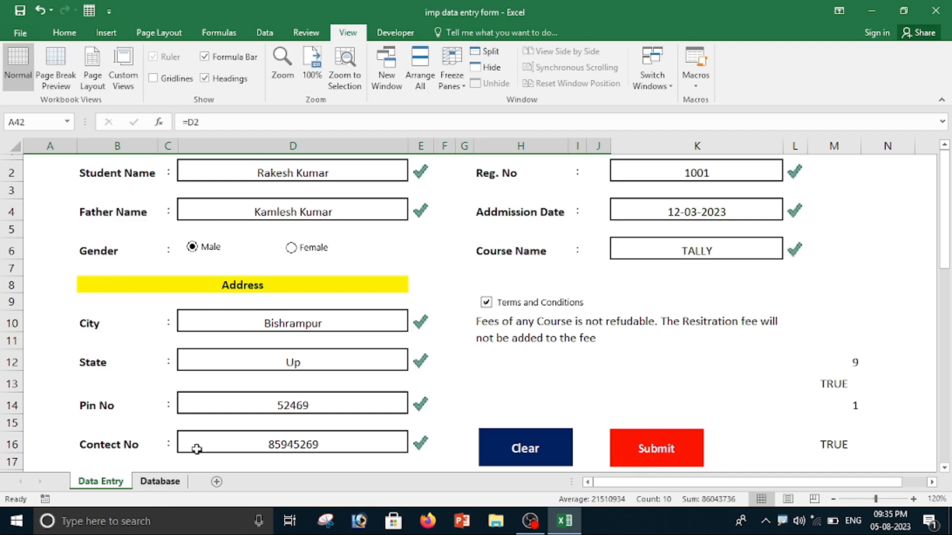
pyautogui.click(402, 36)
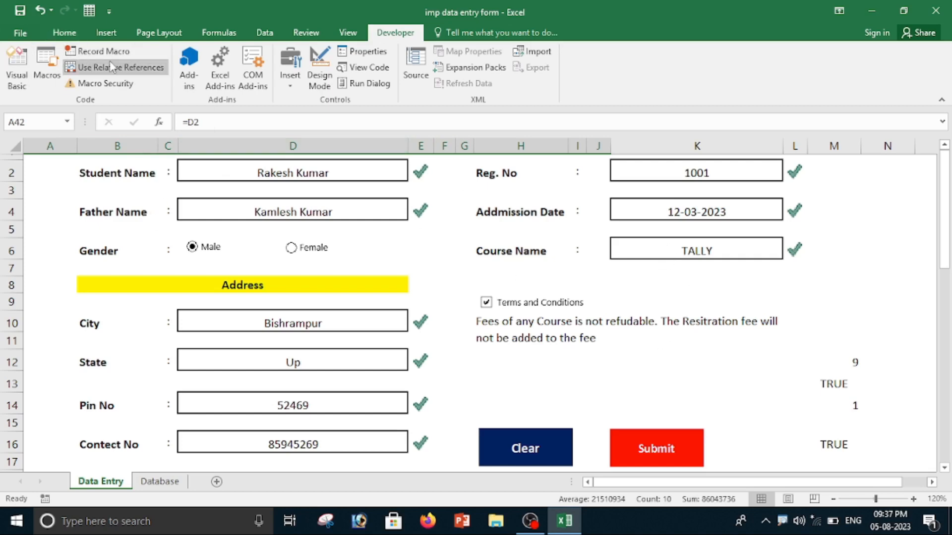
pyautogui.click(93, 52)
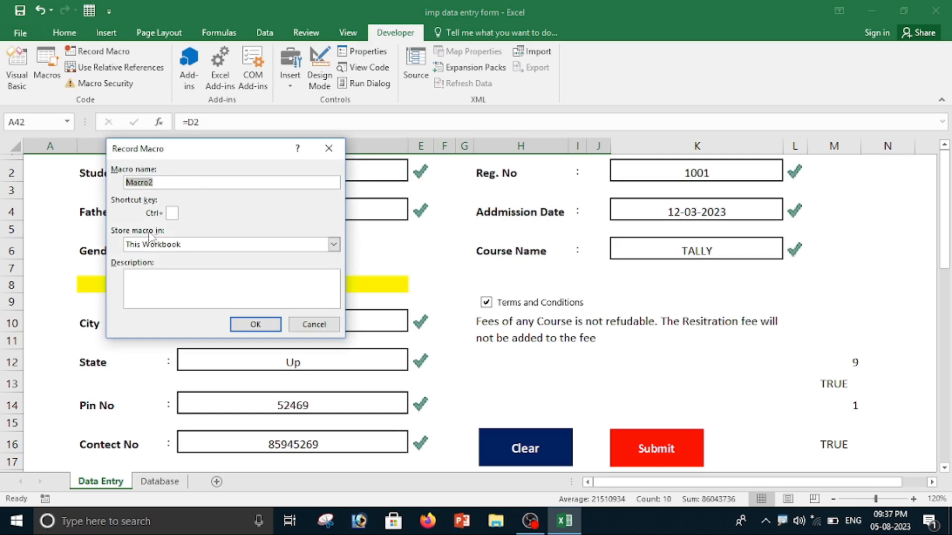
pyautogui.click(165, 182)
pyautogui.click(254, 325)
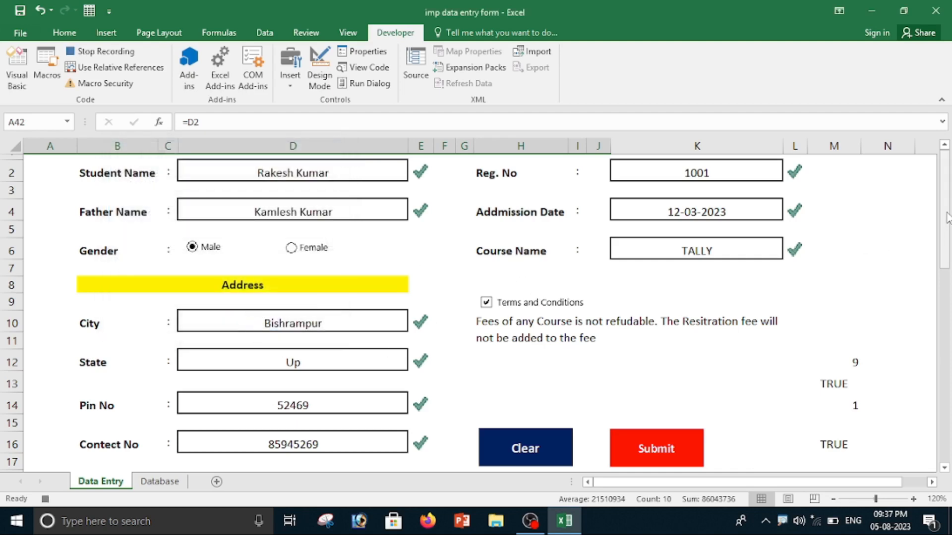
# Copy the helper record row A42:J42 below the form and return to the top of the Data Entry sheet.
pyautogui.moveTo(946, 218); pyautogui.dragTo(944, 411)
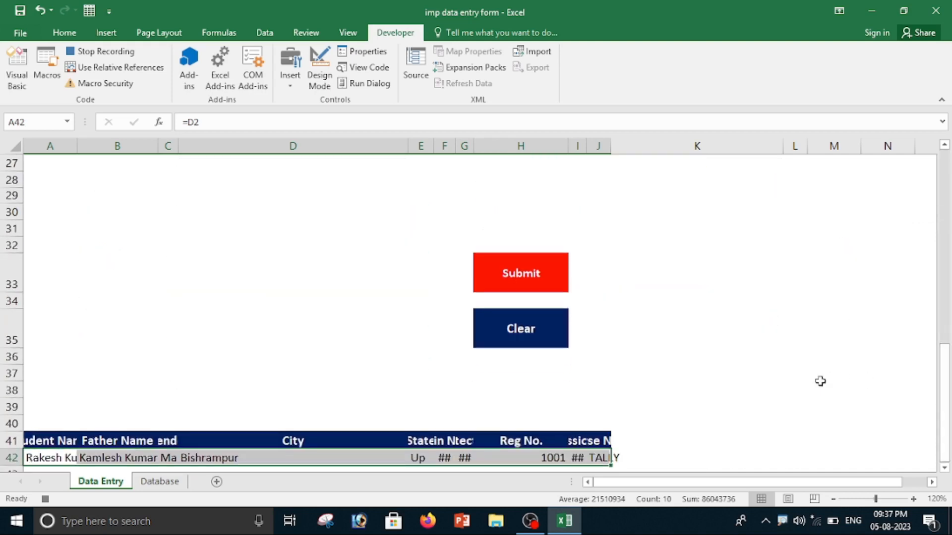
pyautogui.click(945, 376)
pyautogui.moveTo(31, 457); pyautogui.dragTo(615, 456)
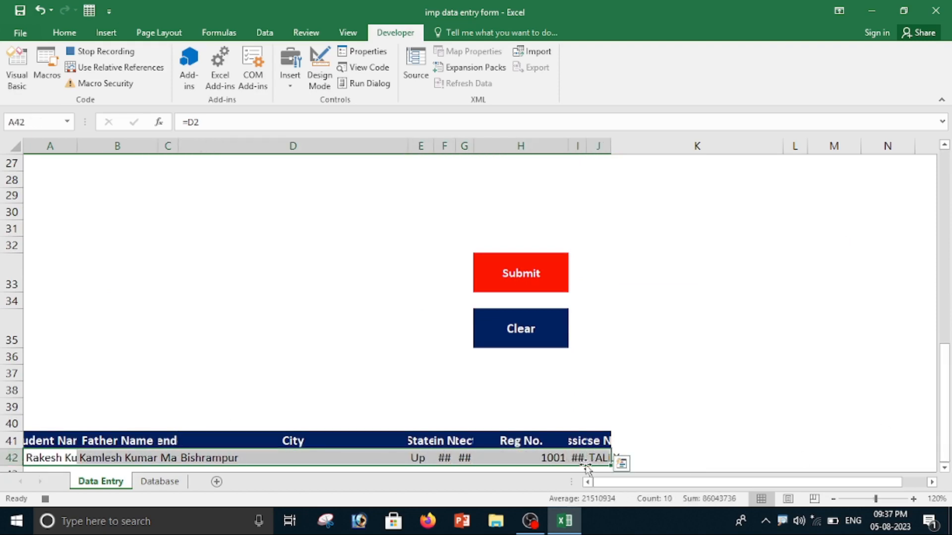
pyautogui.hotkey('ctrl', 'c')
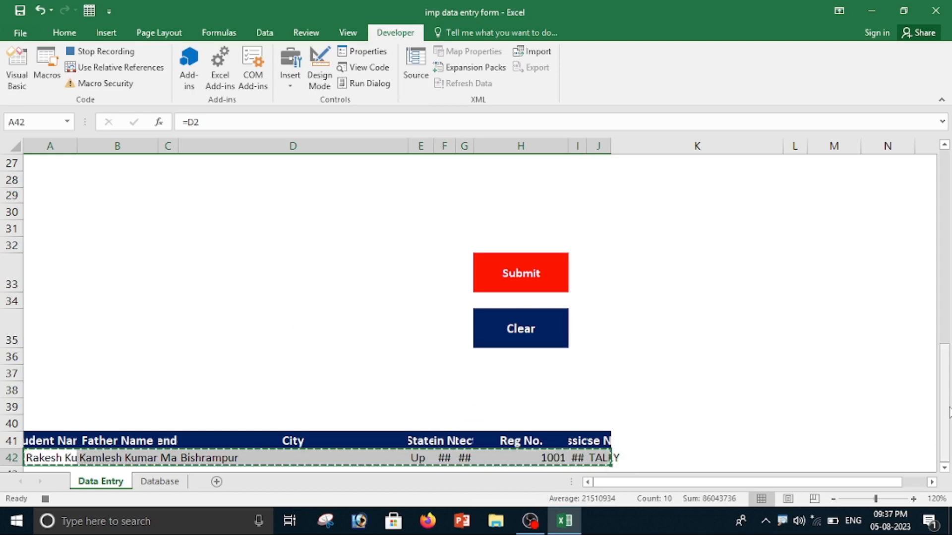
pyautogui.moveTo(944, 404); pyautogui.dragTo(944, 357)
pyautogui.moveTo(951, 242); pyautogui.dragTo(948, 198)
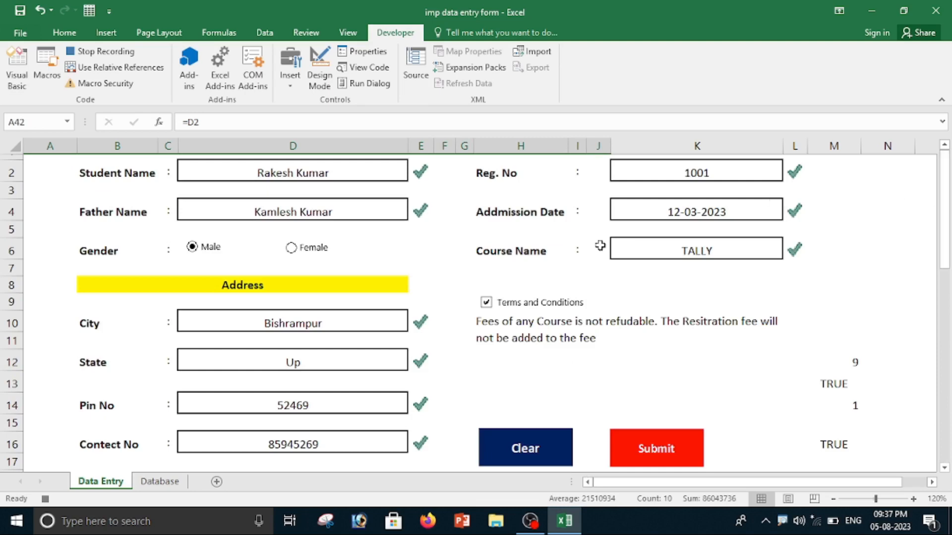
# On the Database sheet, go from L1 to the last worksheet row, across to column A, and up to that column's last filled cell.
pyautogui.click(165, 481)
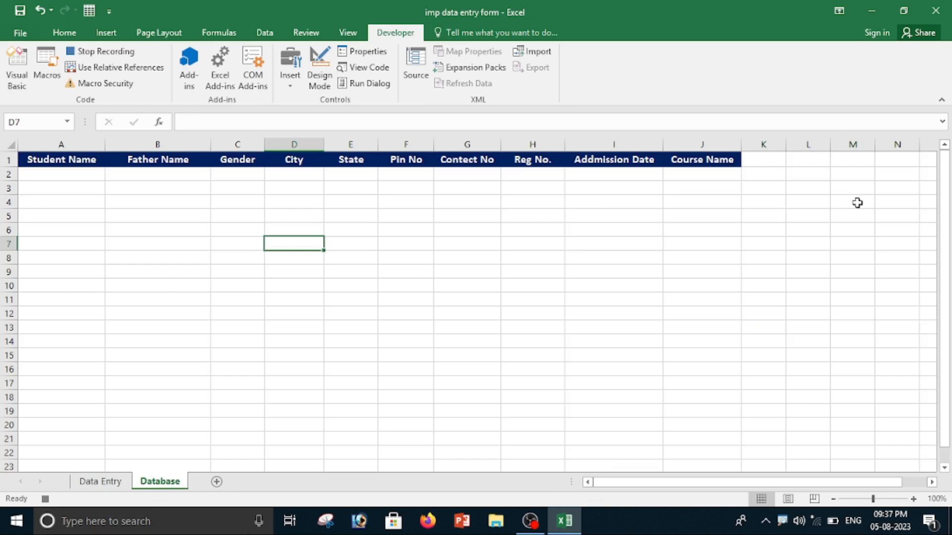
pyautogui.click(812, 161)
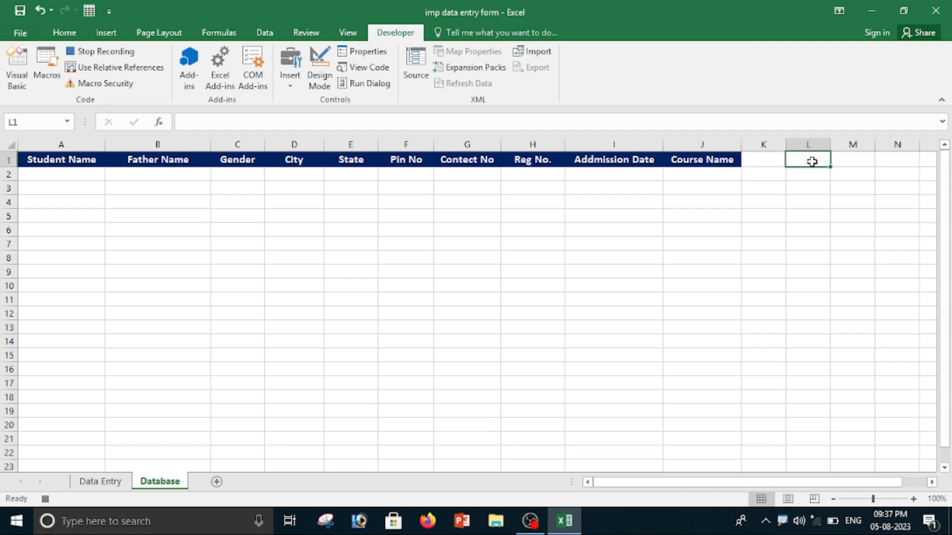
pyautogui.hotkey('ctrl', 'Down')
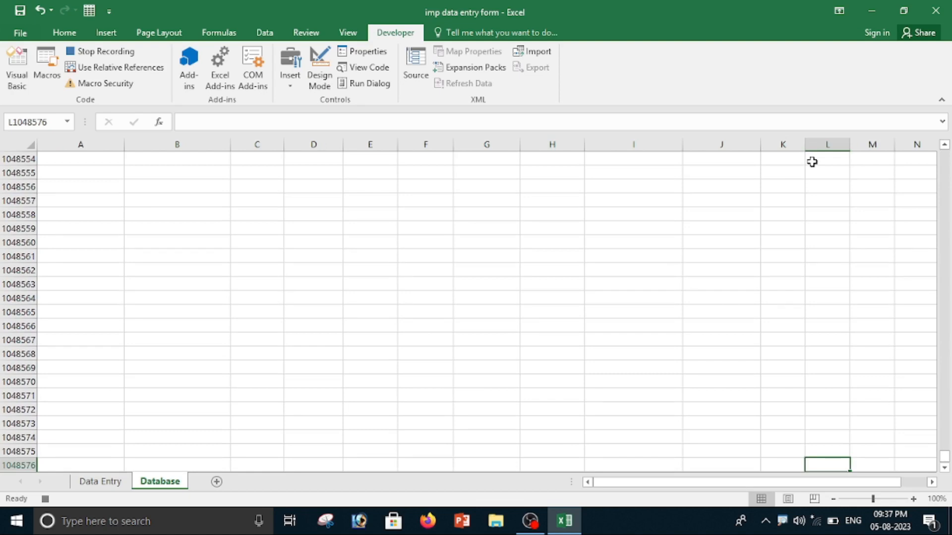
pyautogui.hotkey('ctrl', 'Left')
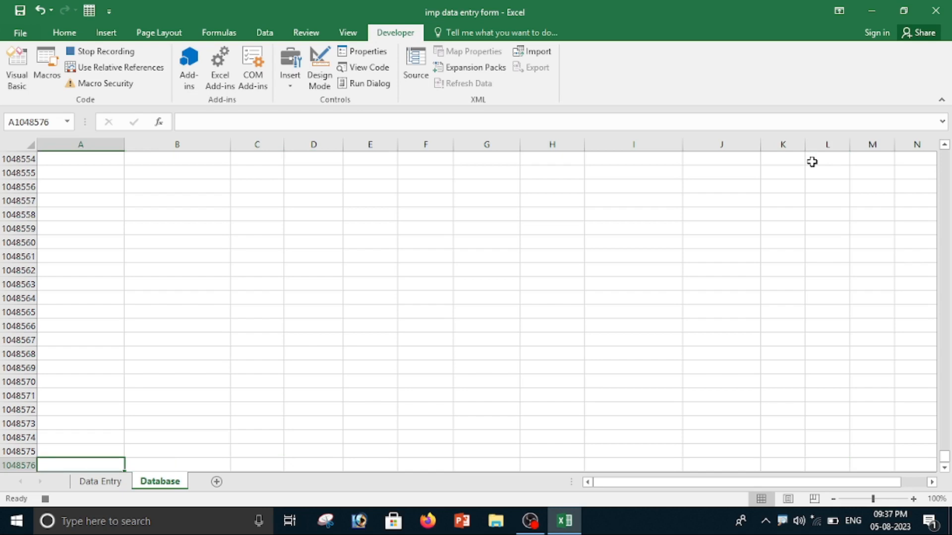
pyautogui.hotkey('ctrl', 'Up')
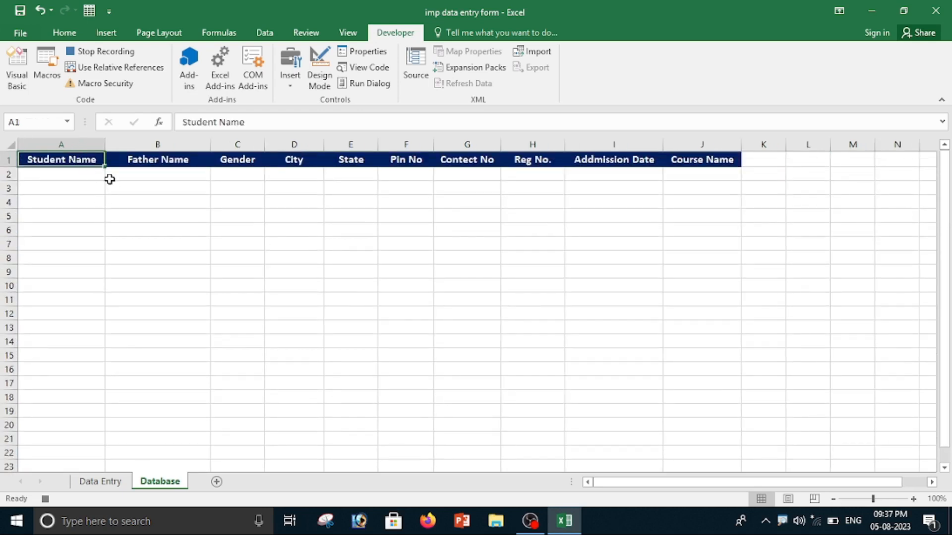
# Turn on relative references, move one row down to A2, and paste the copied record there as values only.
pyautogui.click(114, 70)
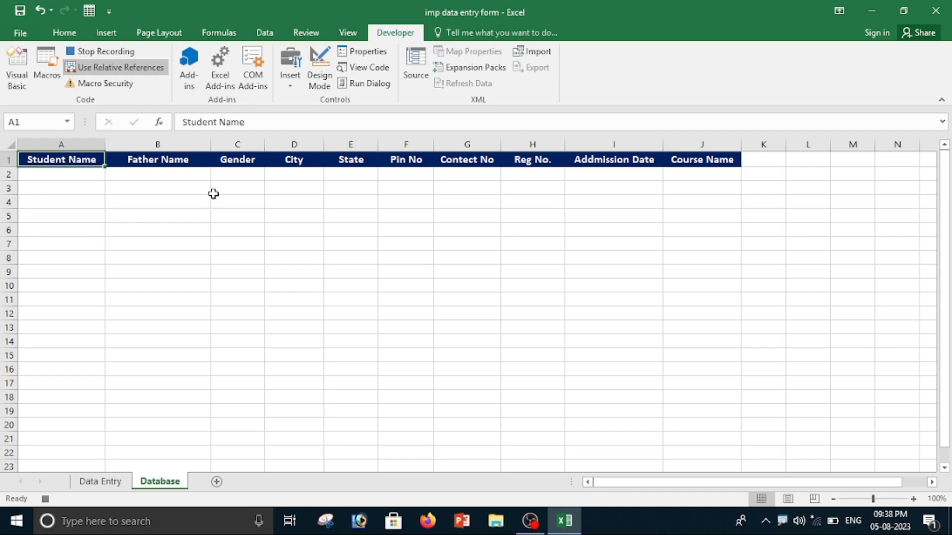
pyautogui.press('Down')
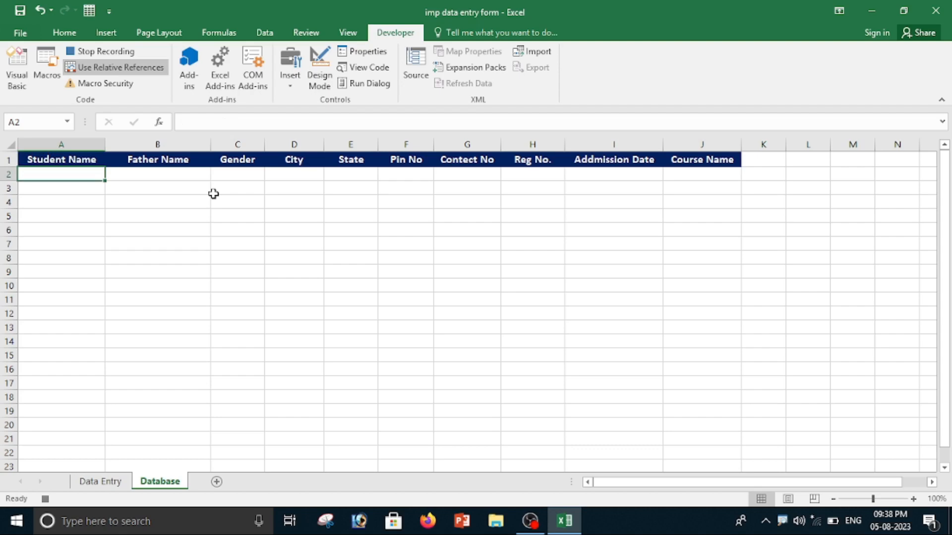
pyautogui.hotkey('ctrl', 'alt', 'v')
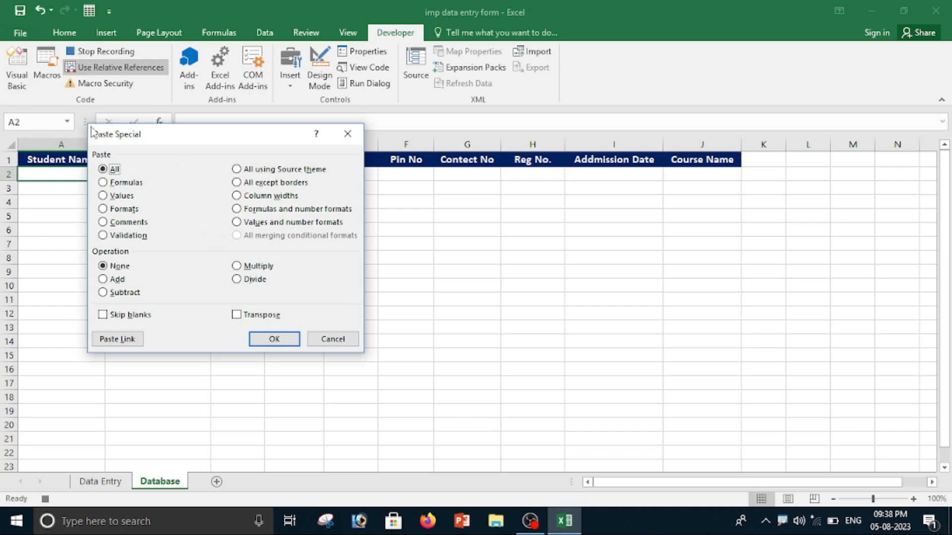
pyautogui.click(103, 196)
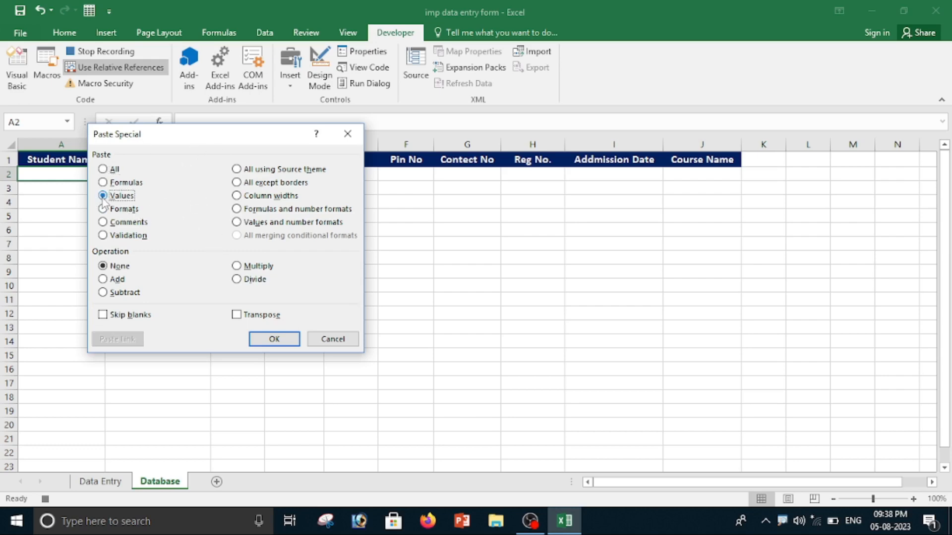
pyautogui.click(257, 338)
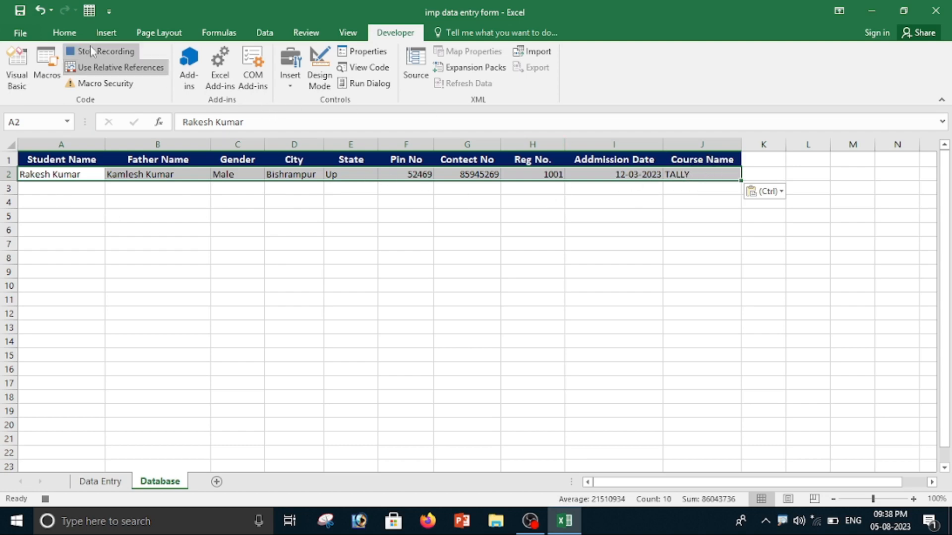
# Centre the pasted record A2:J2 horizontally and vertically and apply All Borders to it.
pyautogui.click(66, 34)
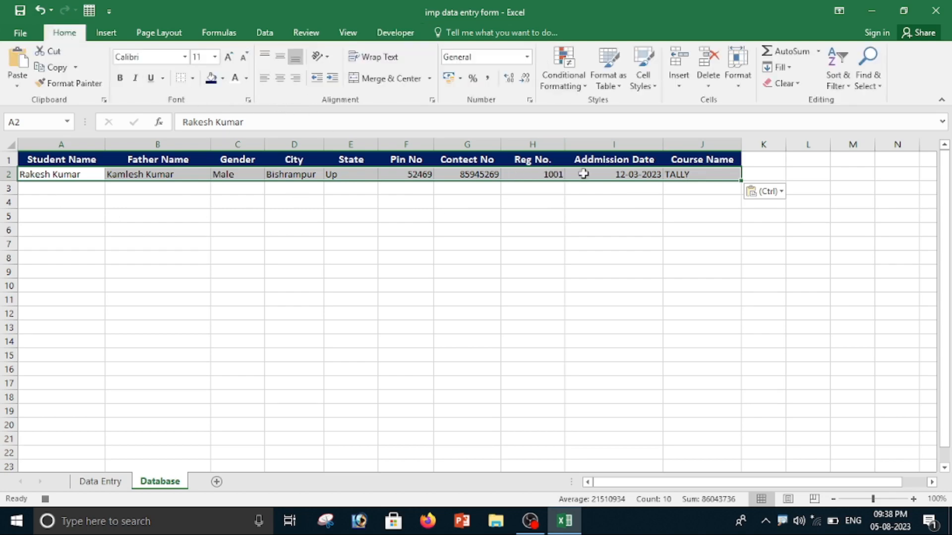
pyautogui.click(280, 77)
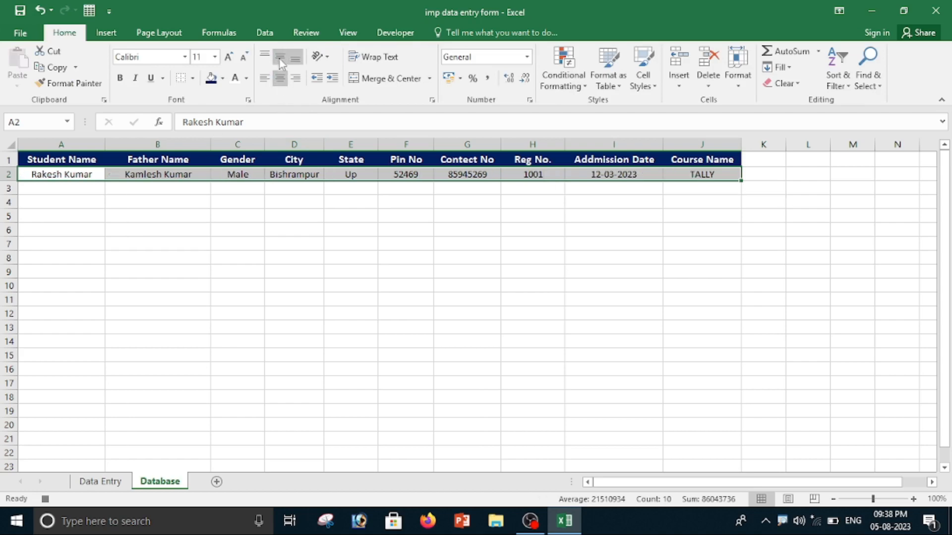
pyautogui.click(280, 56)
pyautogui.click(193, 79)
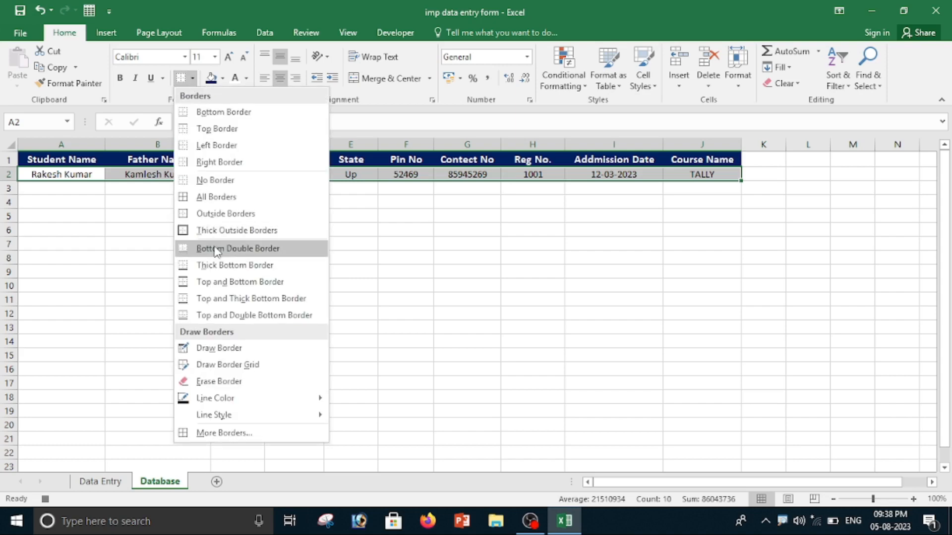
pyautogui.click(218, 196)
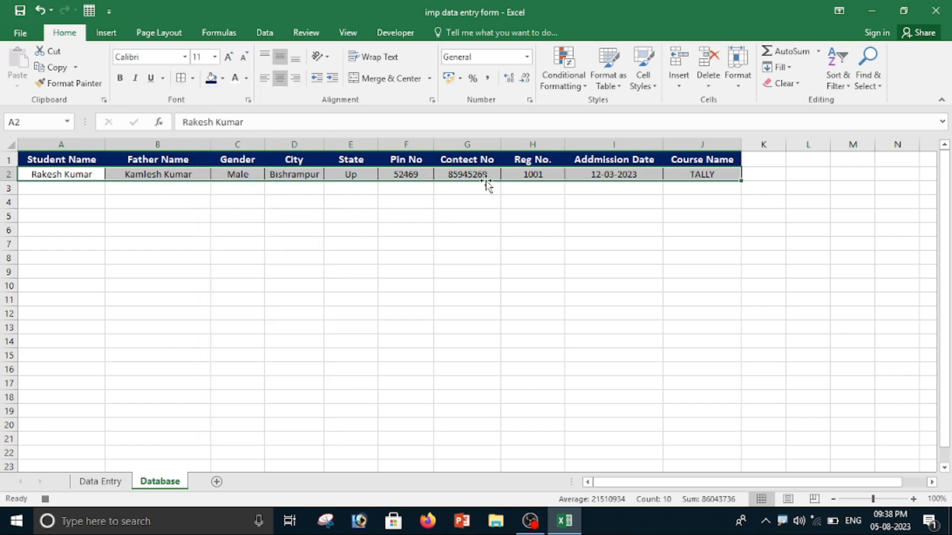
# Apply the Short Date number format to the Addmission Date cell I2.
pyautogui.click(610, 175)
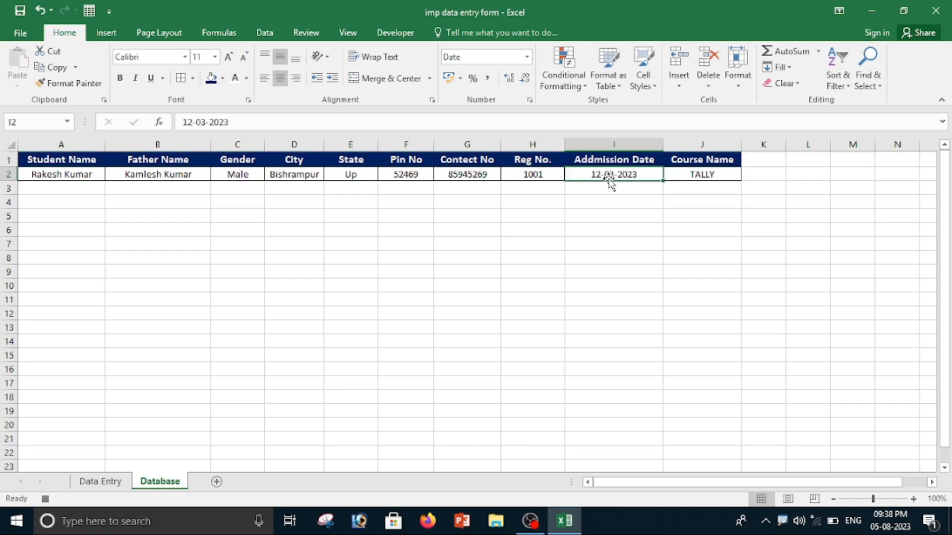
pyautogui.click(526, 57)
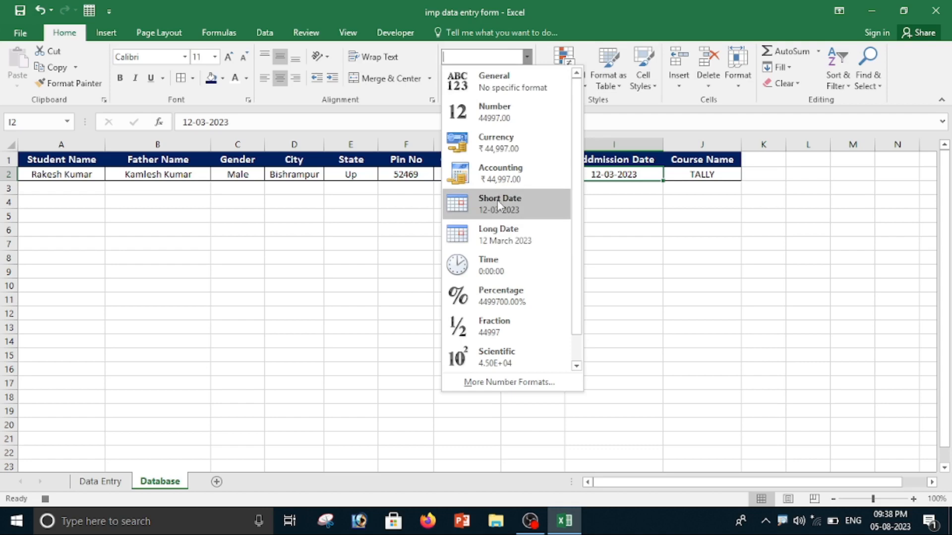
pyautogui.click(617, 177)
pyautogui.click(530, 57)
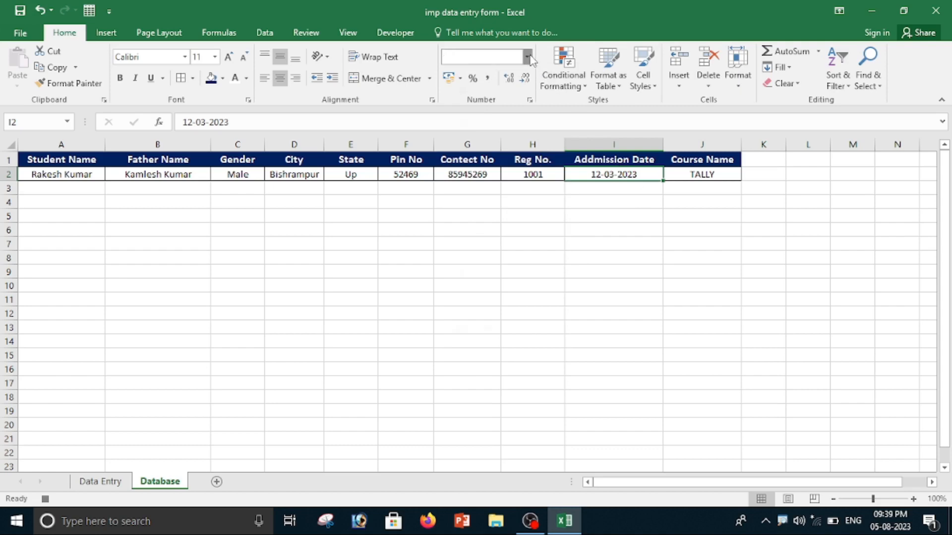
pyautogui.click(505, 206)
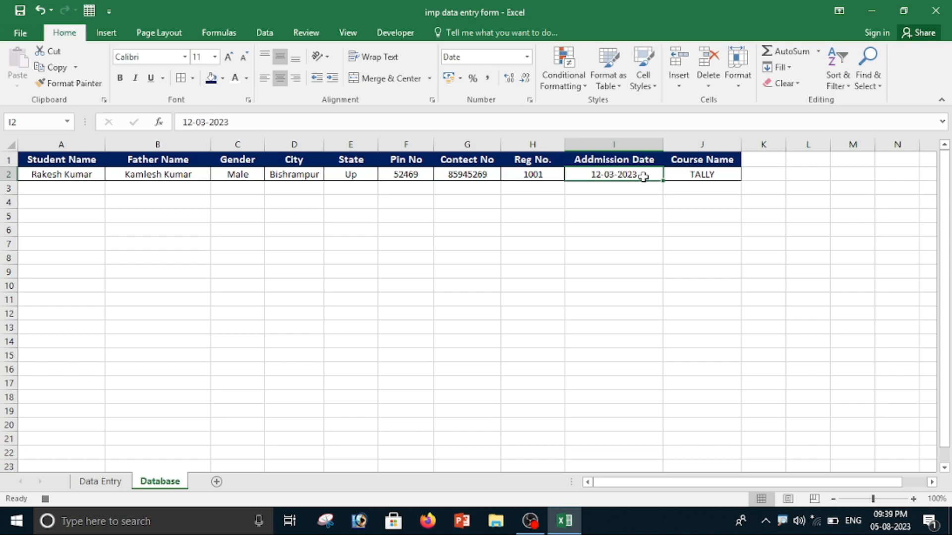
# Move from the Addmission Date cell three columns over to L2 and turn off relative references.
pyautogui.press('Right')
pyautogui.press('Right')
pyautogui.press('Right')
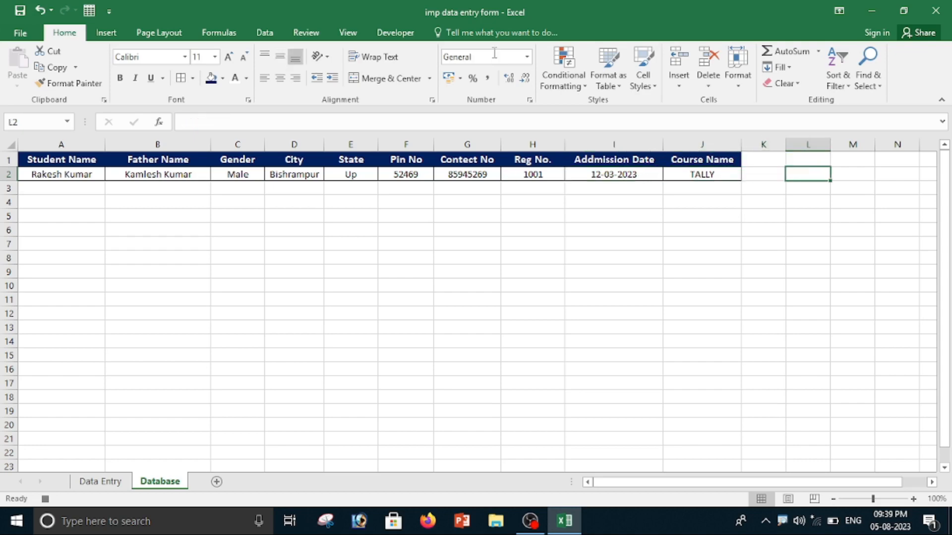
pyautogui.click(401, 33)
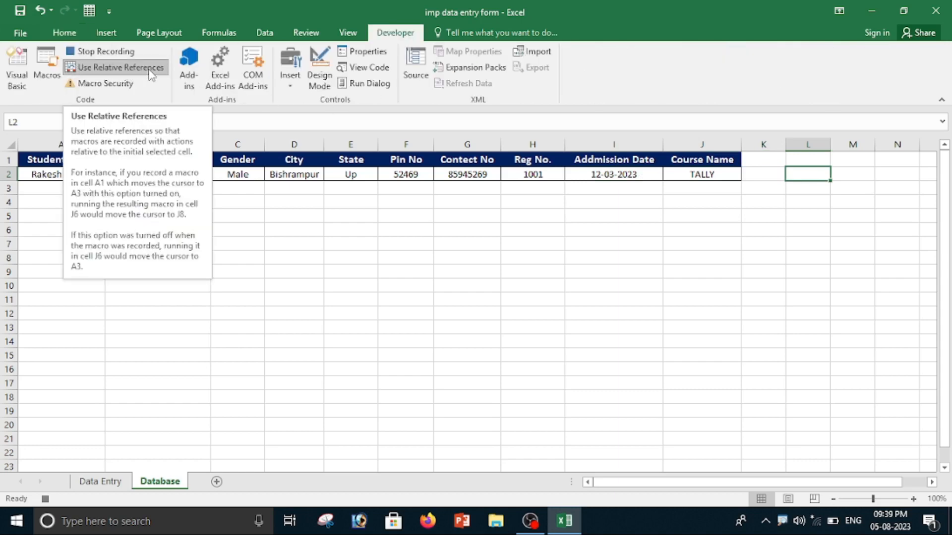
pyautogui.click(104, 74)
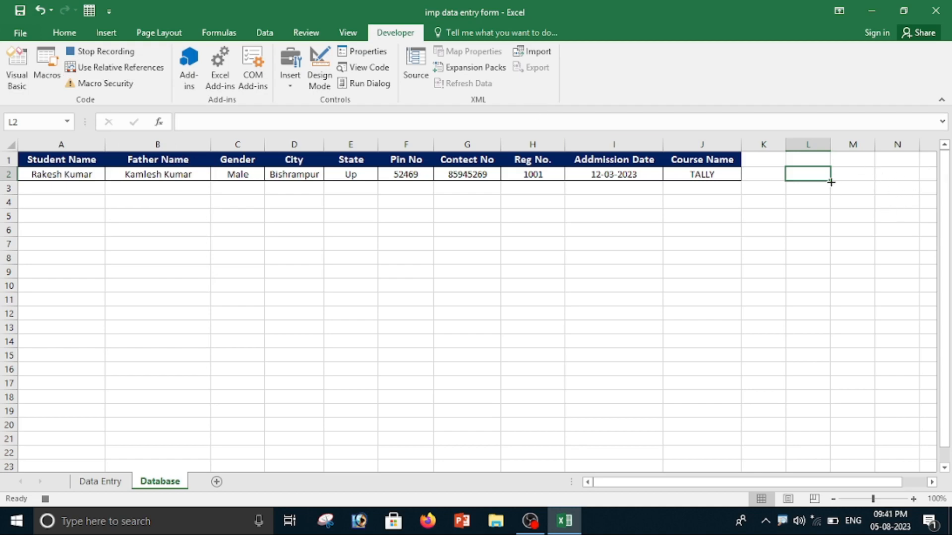
# On the Data Entry sheet, clear D2, D4, D10, D12, D14, D16, K2, K4 and K6 together, and stop recording the macro.
pyautogui.click(100, 483)
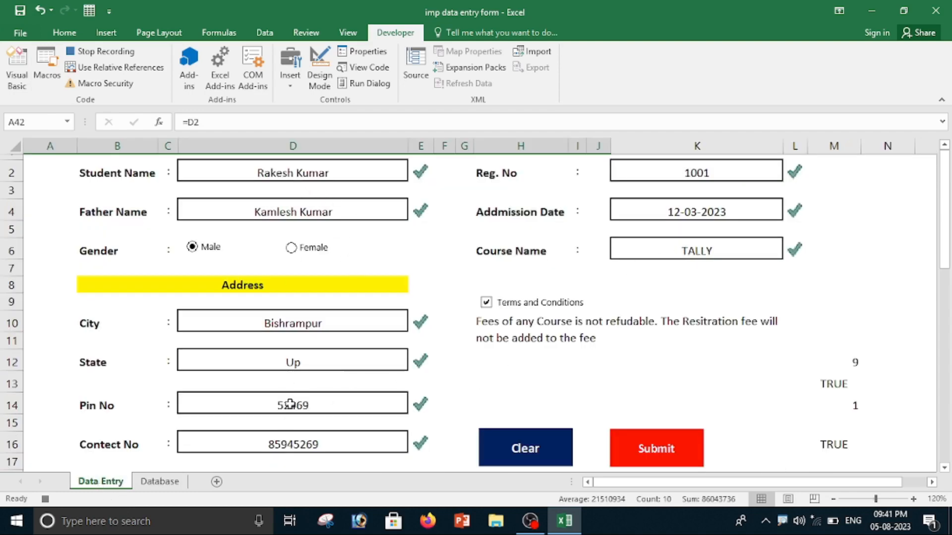
pyautogui.click(317, 174)
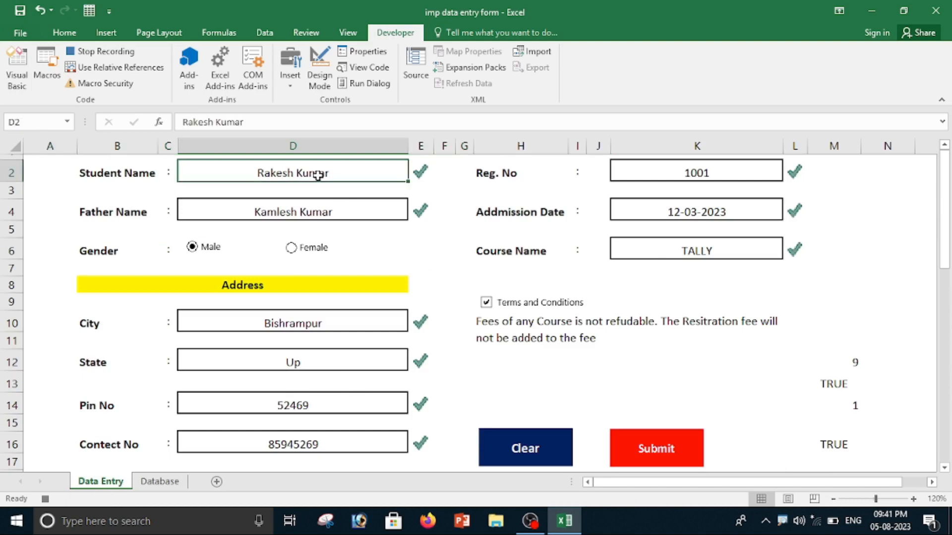
pyautogui.keyDown('ctrl'); pyautogui.click(318, 215); pyautogui.keyUp('ctrl')
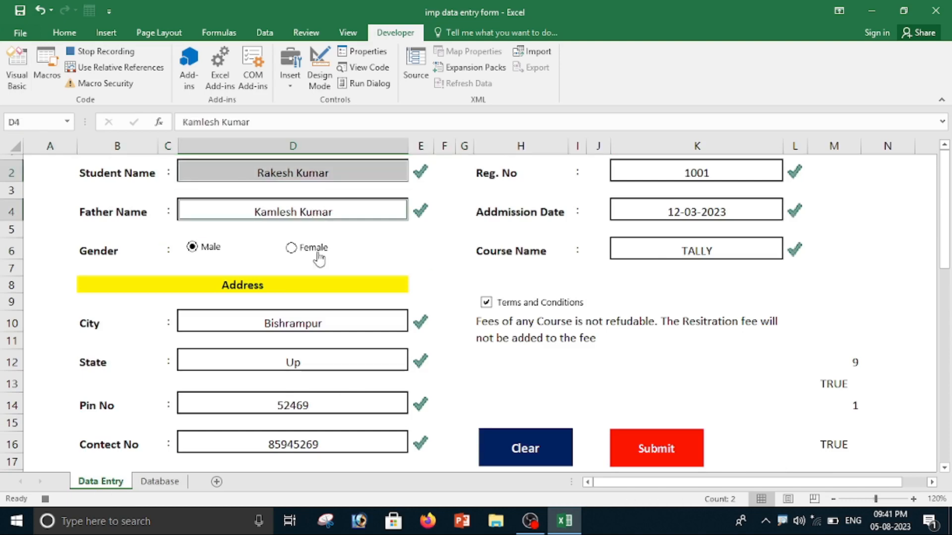
pyautogui.keyDown('ctrl'); pyautogui.click(314, 327); pyautogui.keyUp('ctrl')
pyautogui.keyDown('ctrl'); pyautogui.click(307, 361); pyautogui.keyUp('ctrl')
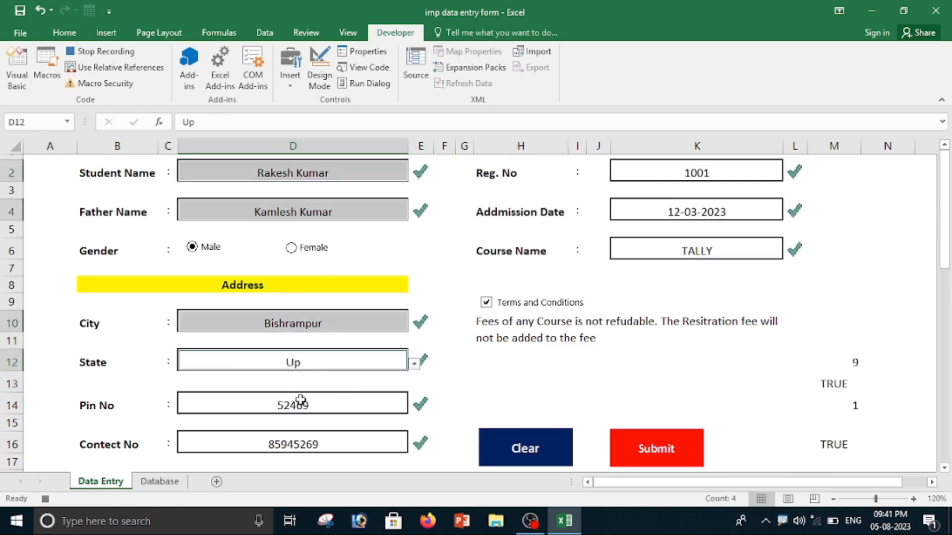
pyautogui.keyDown('ctrl'); pyautogui.click(301, 403); pyautogui.keyUp('ctrl')
pyautogui.keyDown('ctrl'); pyautogui.click(300, 441); pyautogui.keyUp('ctrl')
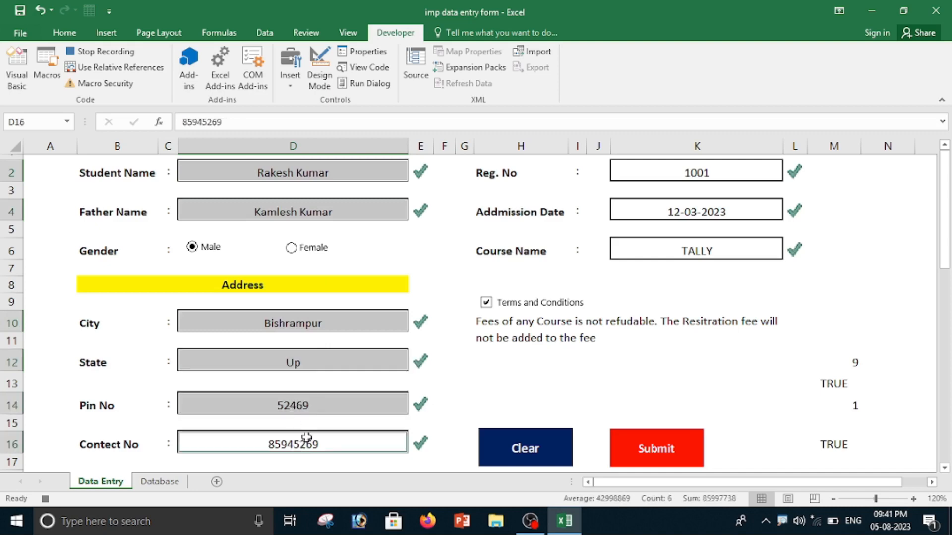
pyautogui.keyDown('ctrl'); pyautogui.click(692, 178); pyautogui.keyUp('ctrl')
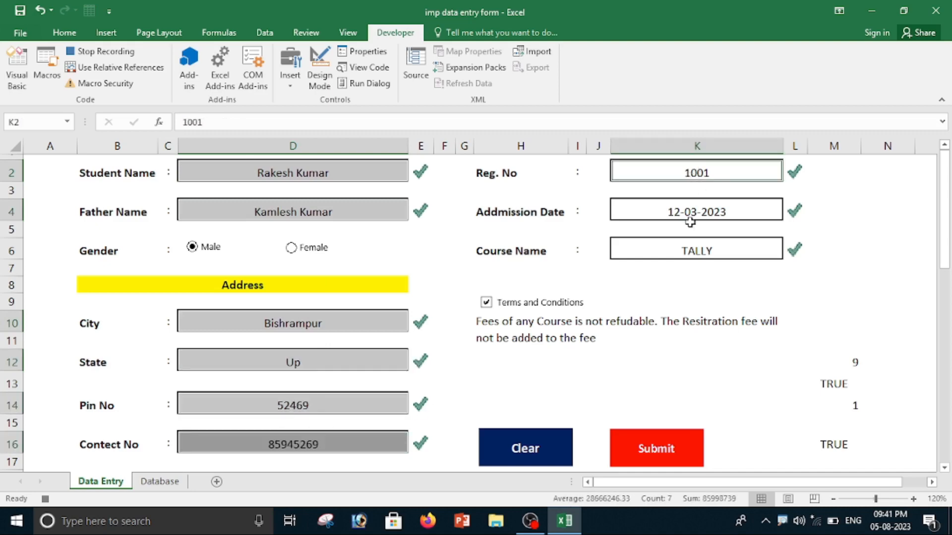
pyautogui.keyDown('ctrl'); pyautogui.click(690, 218); pyautogui.keyUp('ctrl')
pyautogui.keyDown('ctrl'); pyautogui.click(692, 250); pyautogui.keyUp('ctrl')
pyautogui.press('Delete')
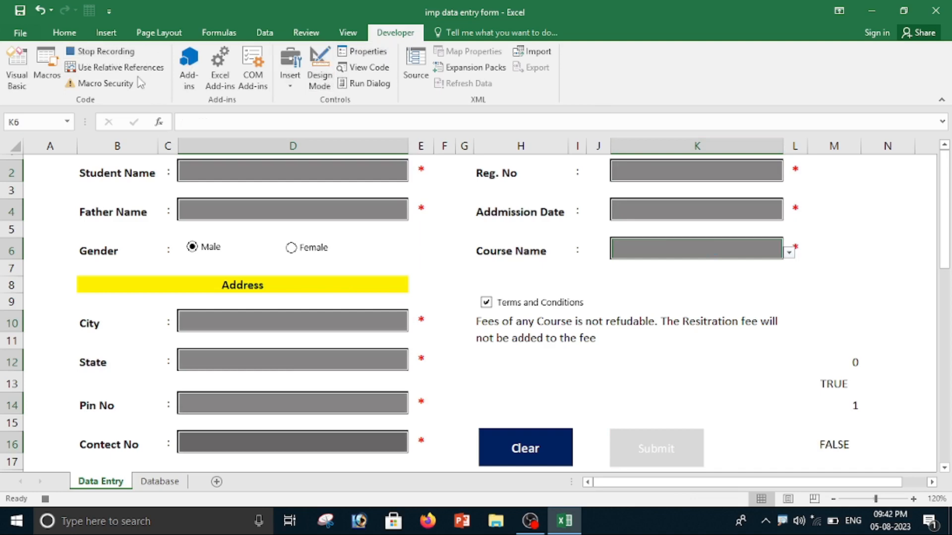
pyautogui.click(102, 54)
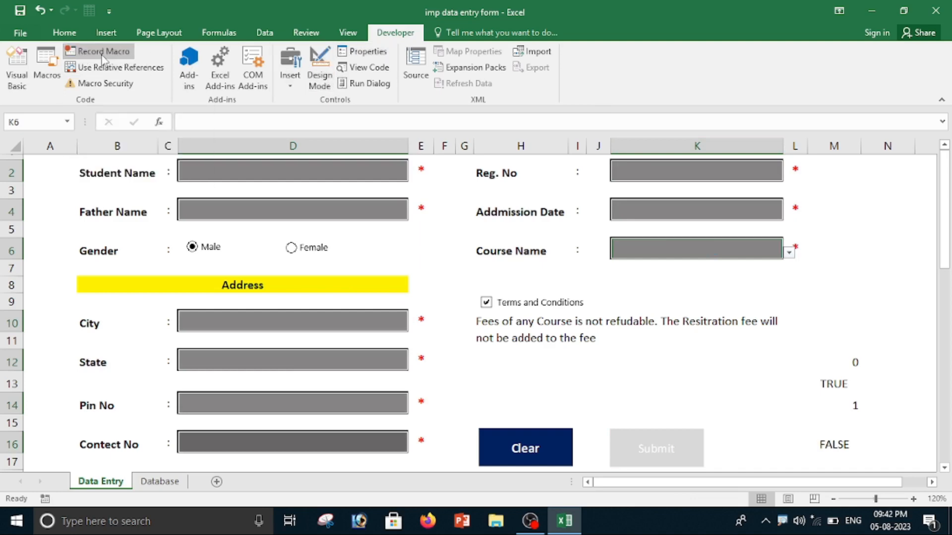
# Enter a new student's full name and father's name in the form and set the gender to Female.
pyautogui.click(305, 171)
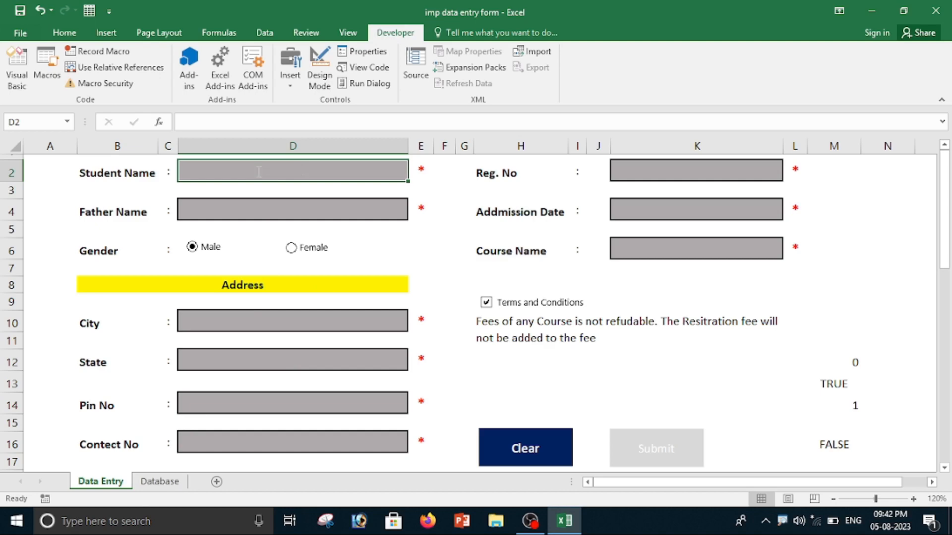
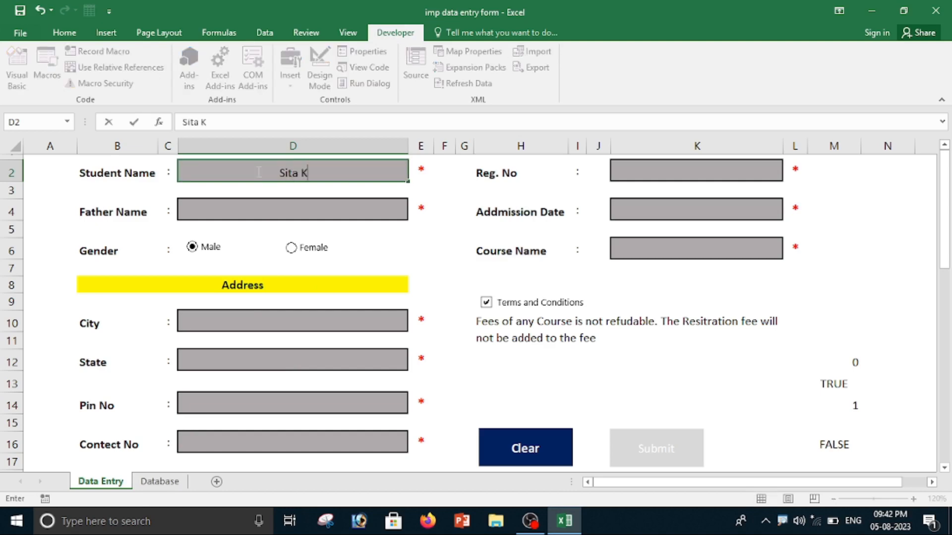
pyautogui.click(237, 210)
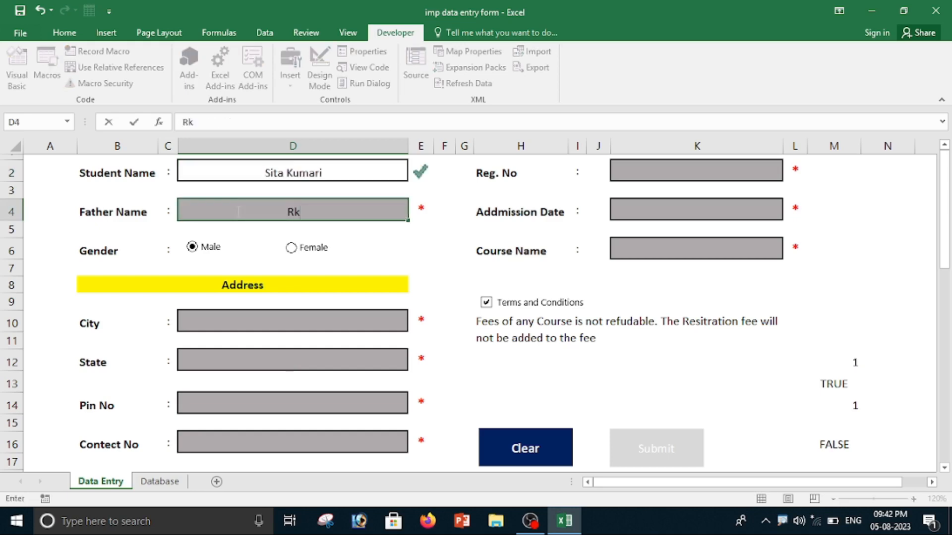
pyautogui.click(291, 248)
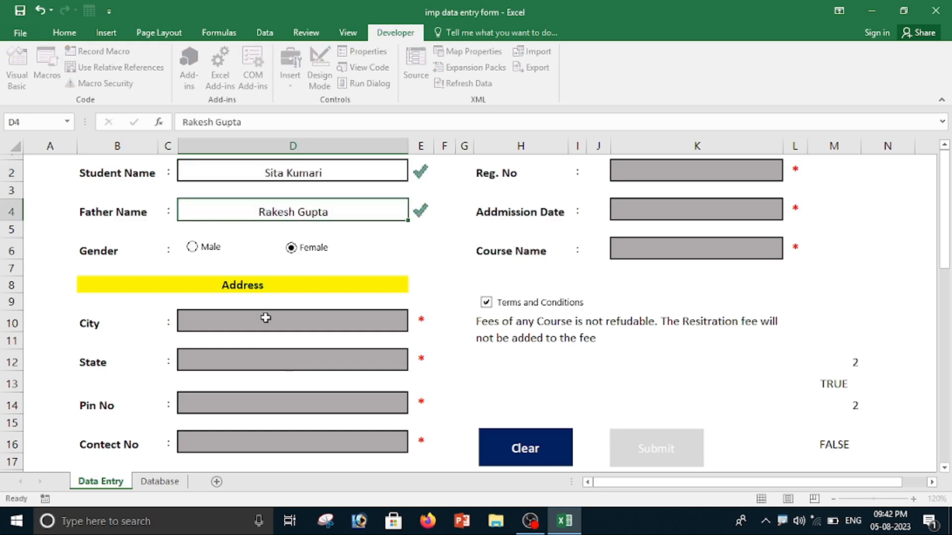
# Fill in the address section with city Surajpur, state CG, the postal pin code and the contact number.
pyautogui.click(265, 318)
pyautogui.write('Surajpur')
pyautogui.click(250, 362)
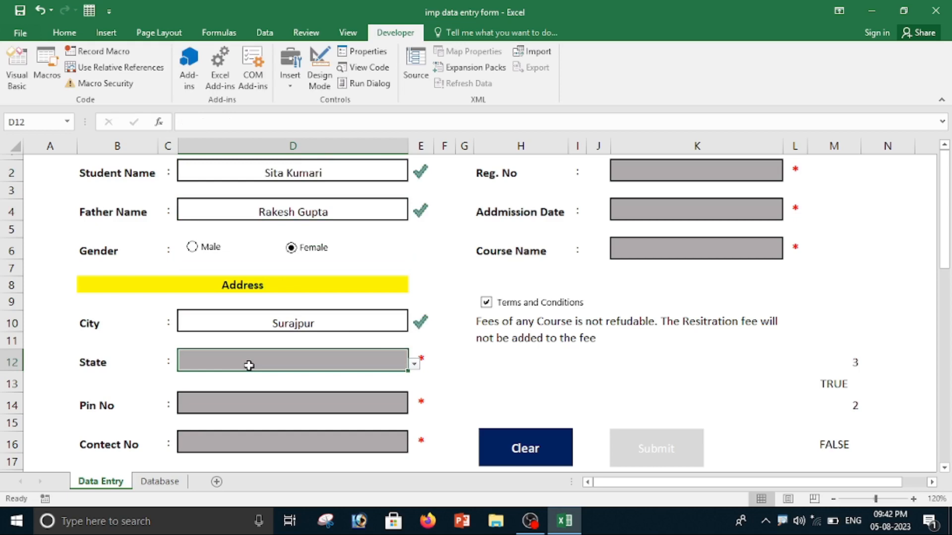
pyautogui.click(412, 369)
pyautogui.click(199, 412)
pyautogui.click(251, 400)
pyautogui.write('45289')
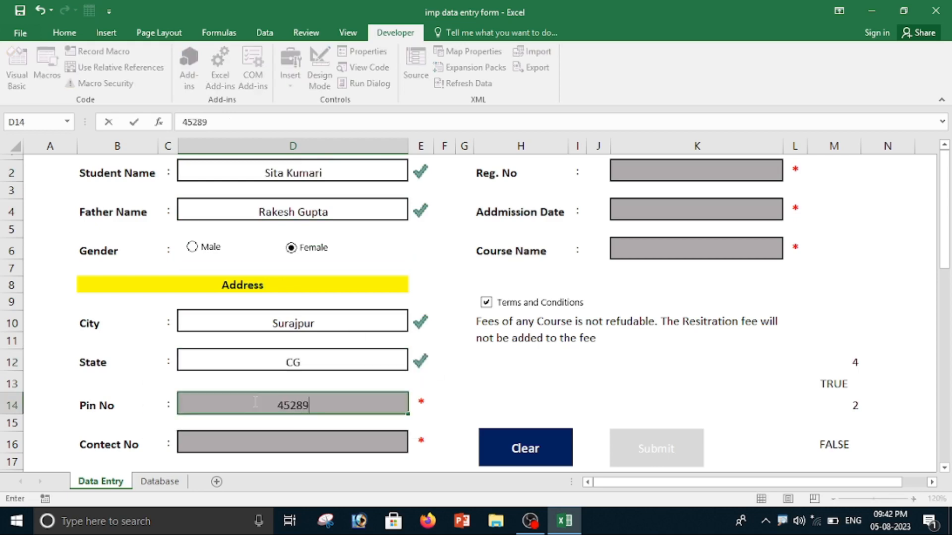
pyautogui.click(331, 444)
pyautogui.write('9568245')
# Enter the student's registration number, admission date 02/08/2023 and course TALLY.
pyautogui.click(685, 174)
pyautogui.write('10')
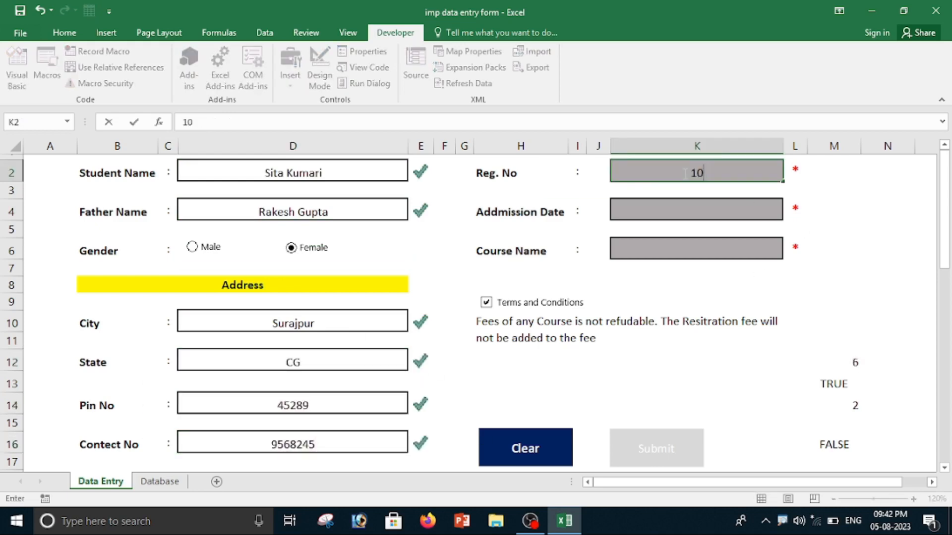
pyautogui.write('02')
pyautogui.click(709, 204)
pyautogui.write('02/08/')
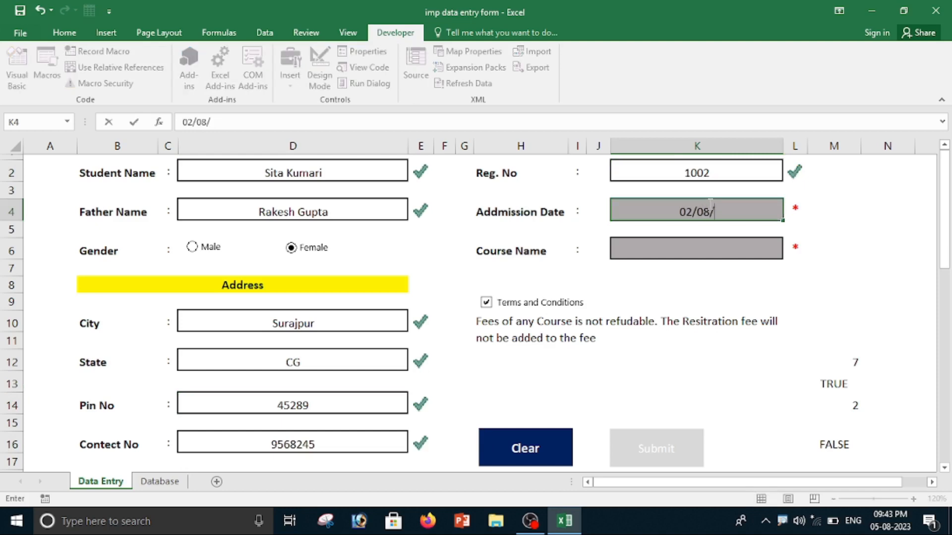
pyautogui.write('2023')
pyautogui.click(749, 259)
pyautogui.click(789, 253)
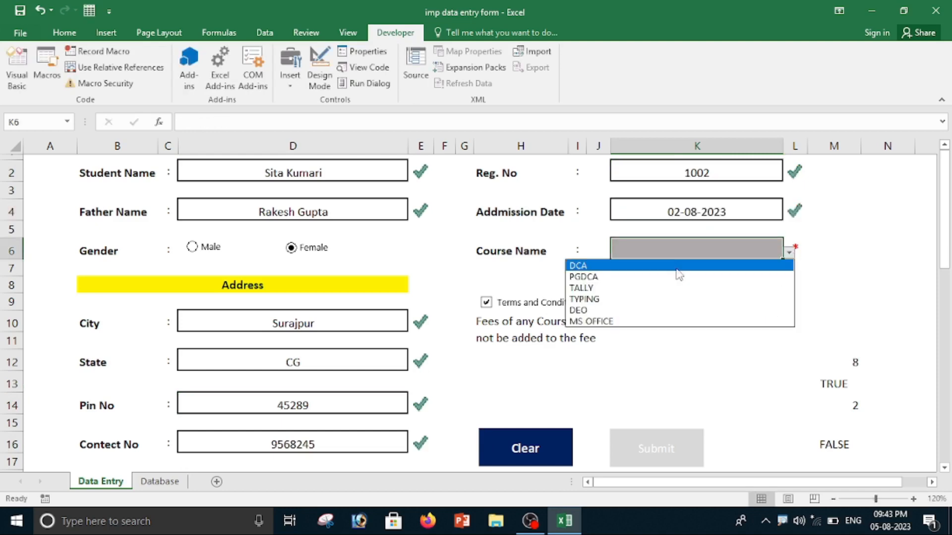
pyautogui.click(613, 288)
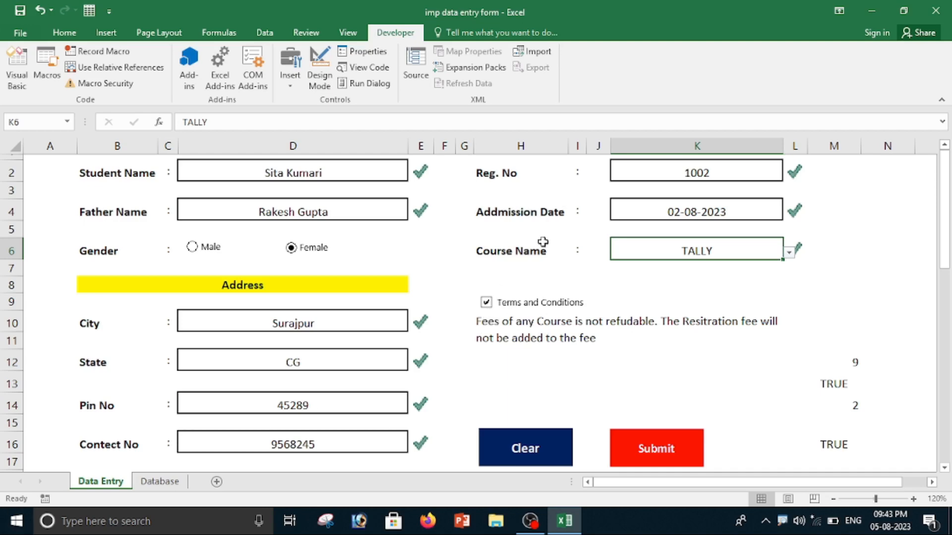
# Run Macro2 to submit the filled-in record and check the Database sheet.
pyautogui.click(348, 33)
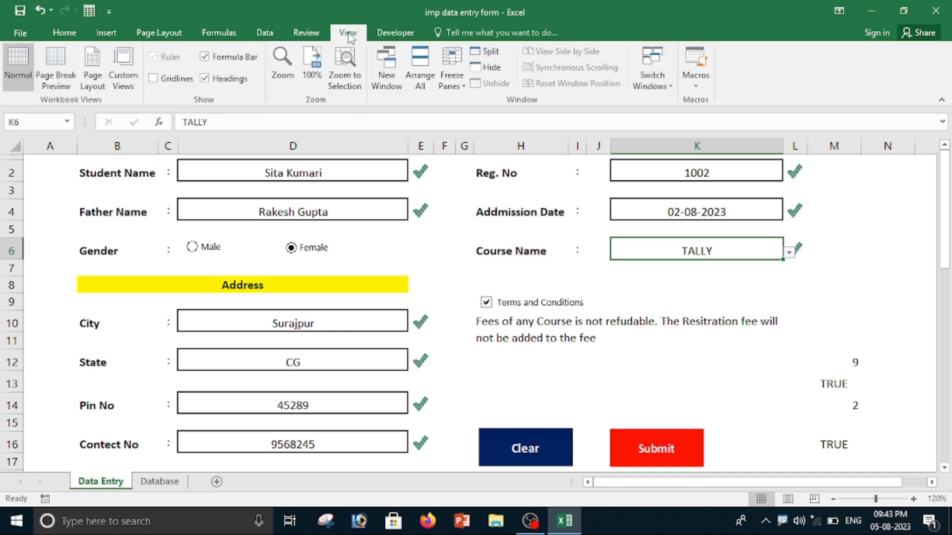
pyautogui.click(696, 86)
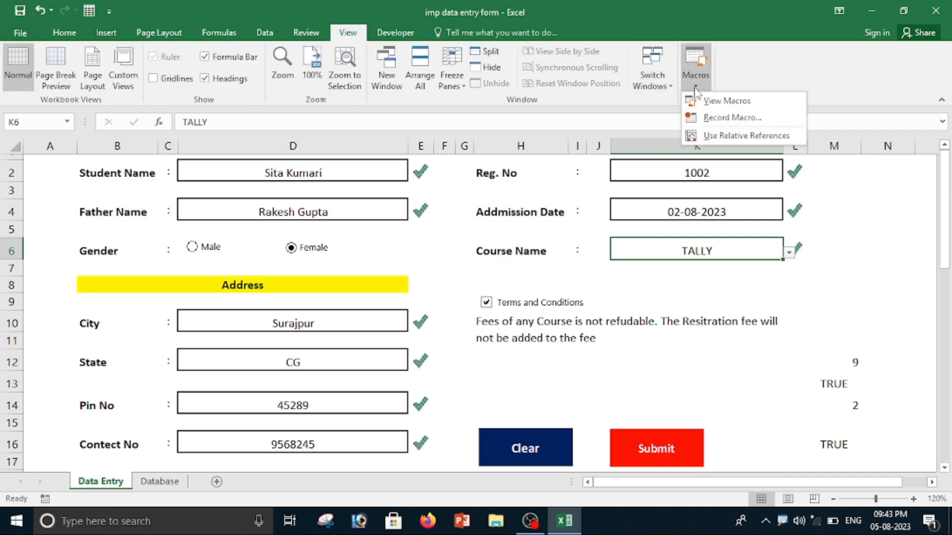
pyautogui.click(734, 101)
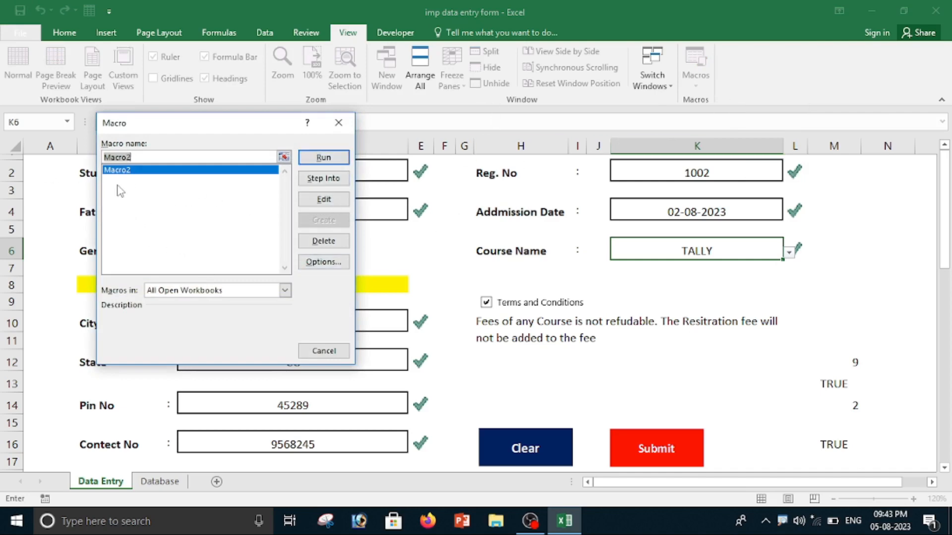
pyautogui.click(324, 157)
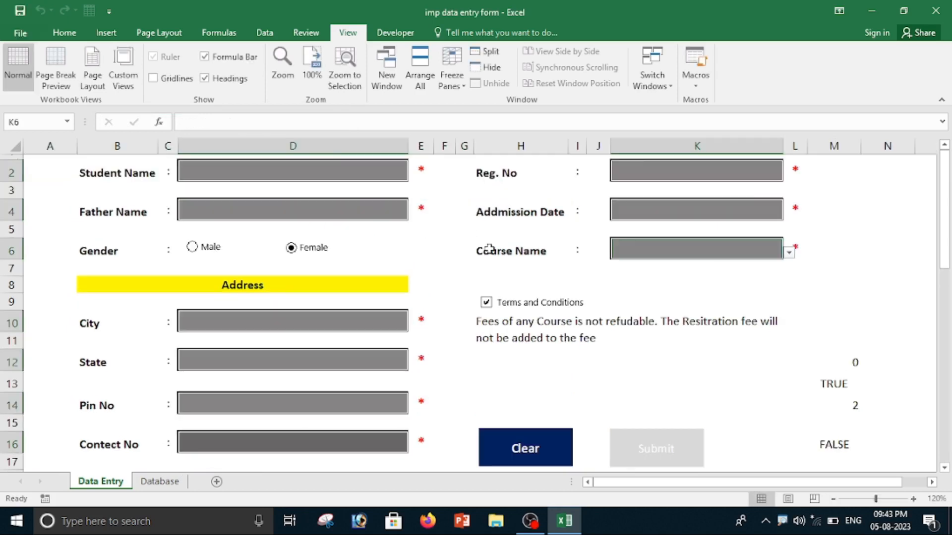
pyautogui.click(162, 483)
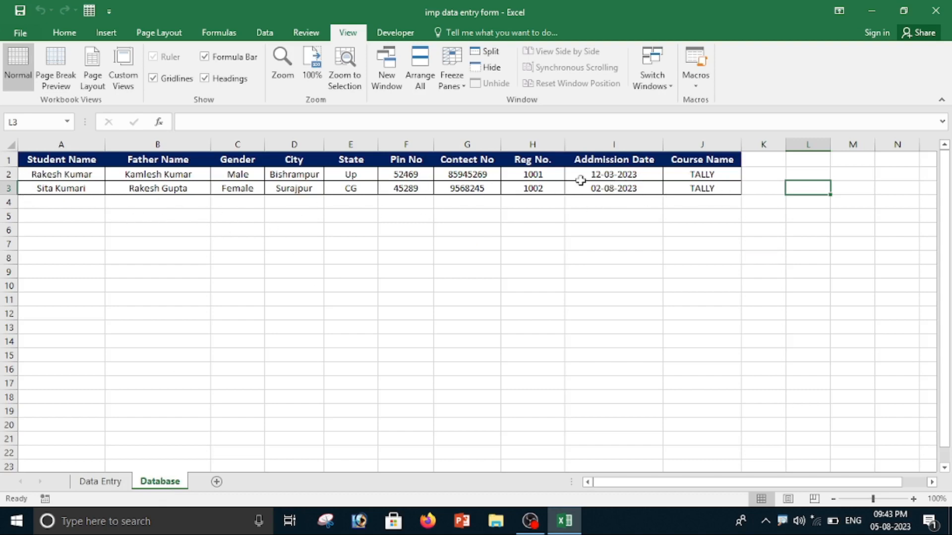
# Return to the Data Entry sheet and enter another student's name and father's name in the emptied form.
pyautogui.click(102, 482)
pyautogui.click(220, 180)
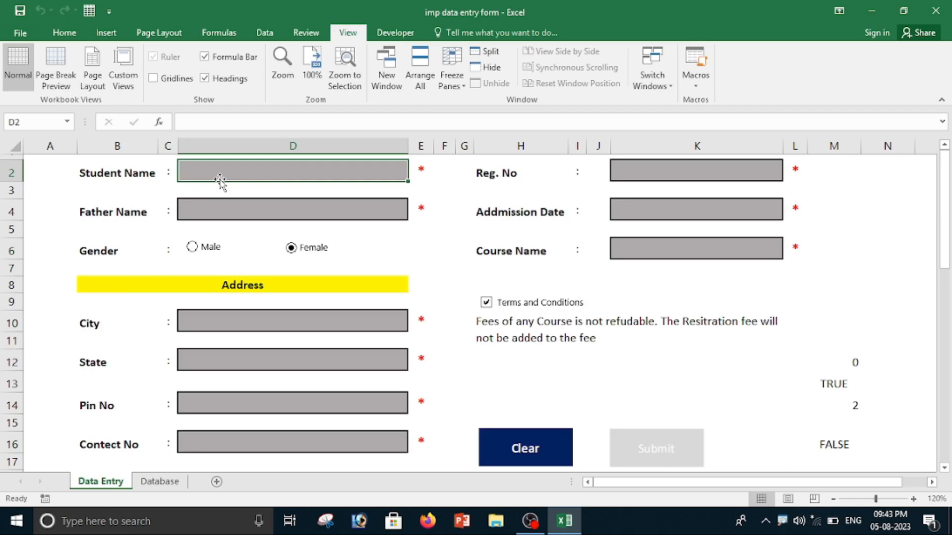
pyautogui.write('Monika')
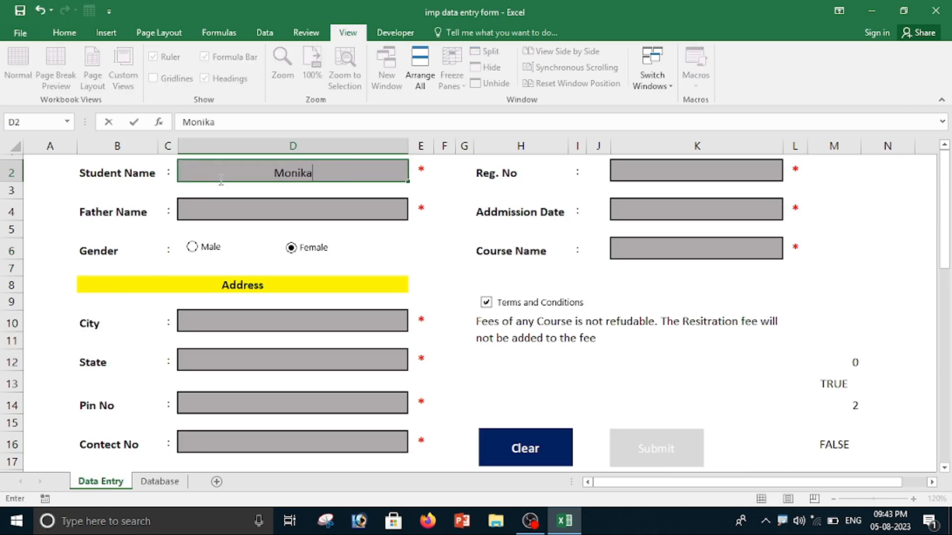
pyautogui.click(234, 208)
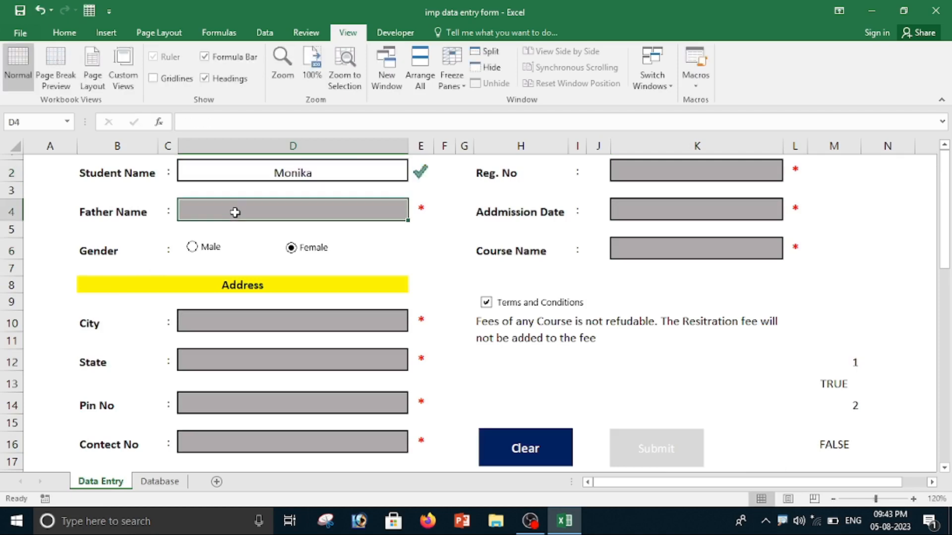
# Fill in the address section with city Sitapur, state CG, the postal pin code and the contact number.
pyautogui.click(240, 322)
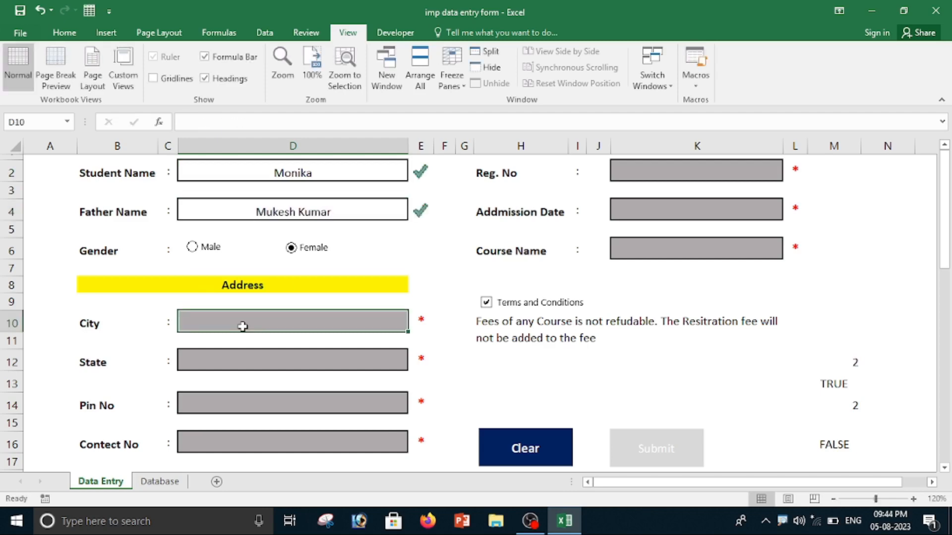
pyautogui.write('Sitapur')
pyautogui.click(249, 365)
pyautogui.hotkey('alt', 'Down')
pyautogui.click(237, 411)
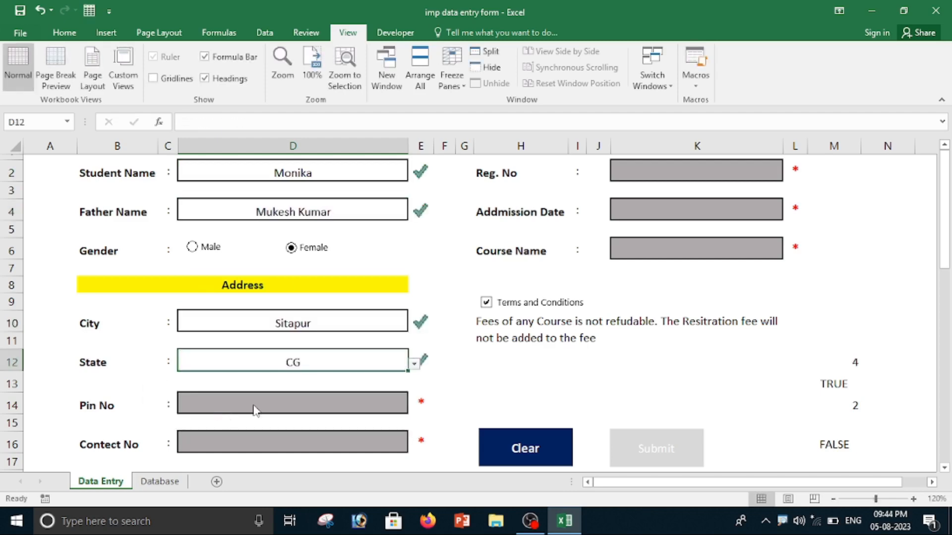
pyautogui.click(237, 405)
pyautogui.write('4756')
pyautogui.click(236, 446)
pyautogui.write('79644346')
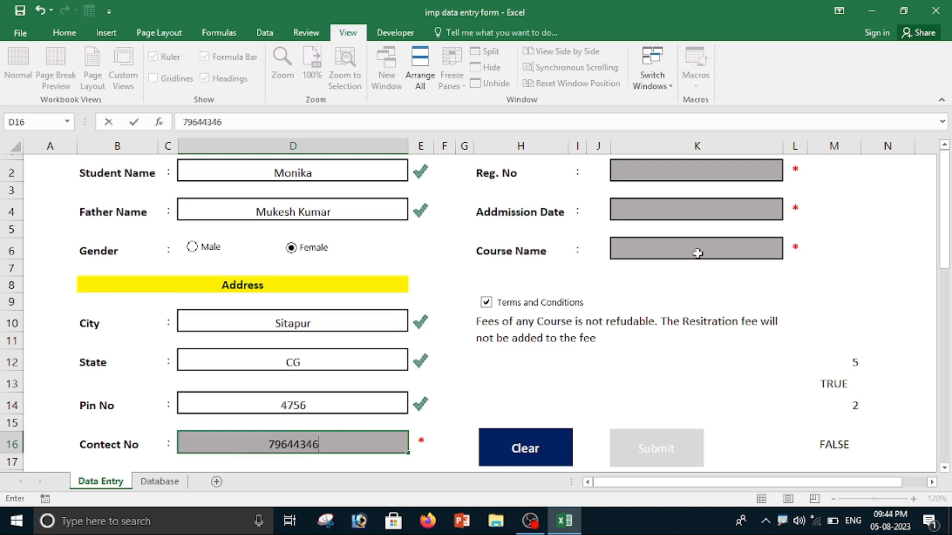
# Enter the student's registration number, admission date 03/08/2023 and course DEO.
pyautogui.click(647, 172)
pyautogui.write('1003')
pyautogui.click(712, 212)
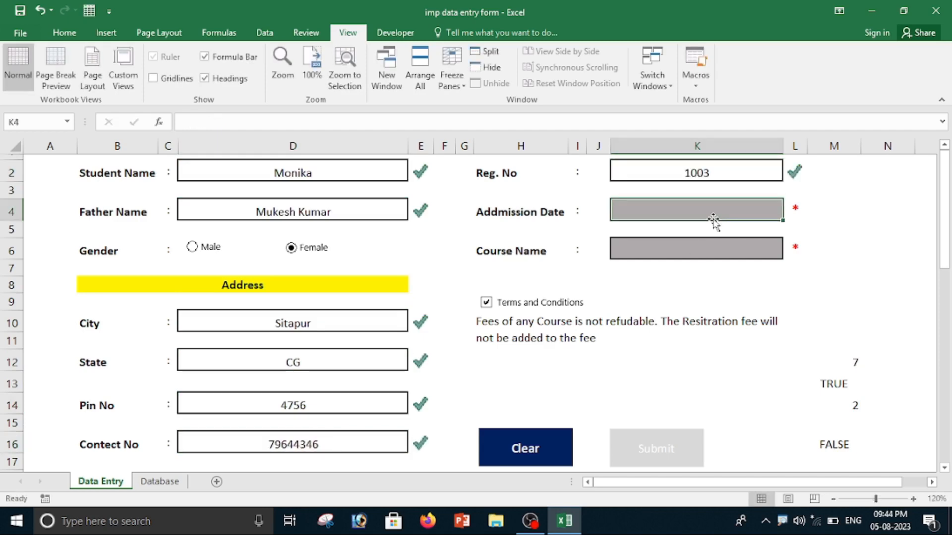
pyautogui.write('03/08/2023')
pyautogui.click(719, 250)
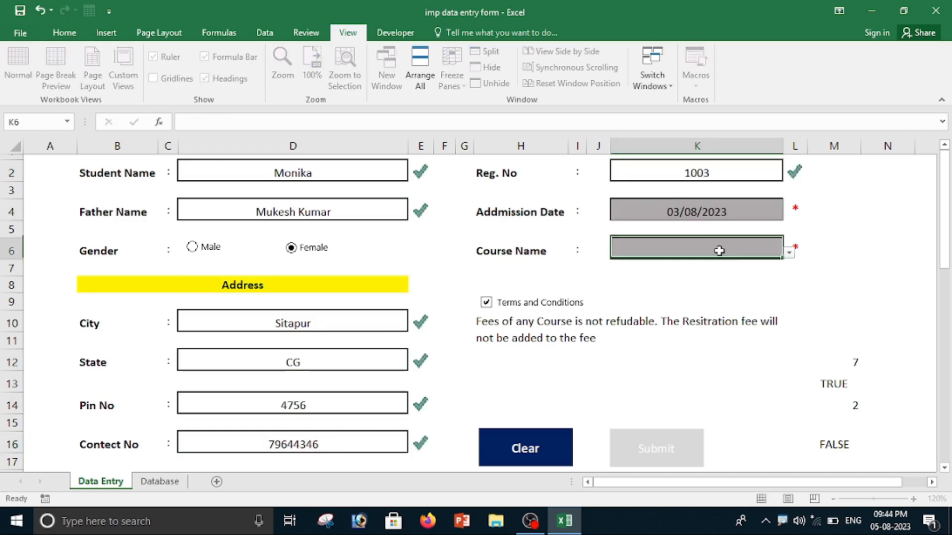
pyautogui.click(788, 252)
pyautogui.click(635, 310)
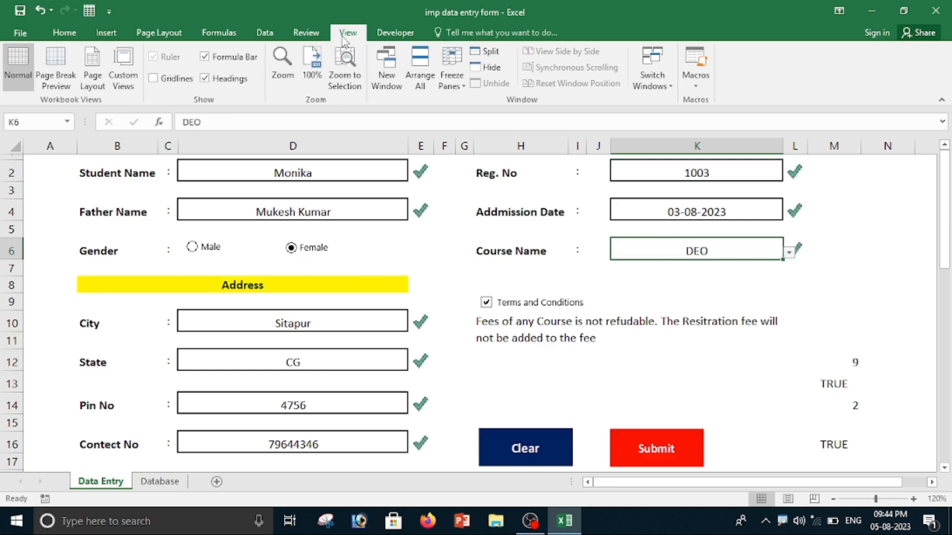
# Run Macro2 on the completed DEO record and check the new entry in the Database sheet.
pyautogui.click(694, 81)
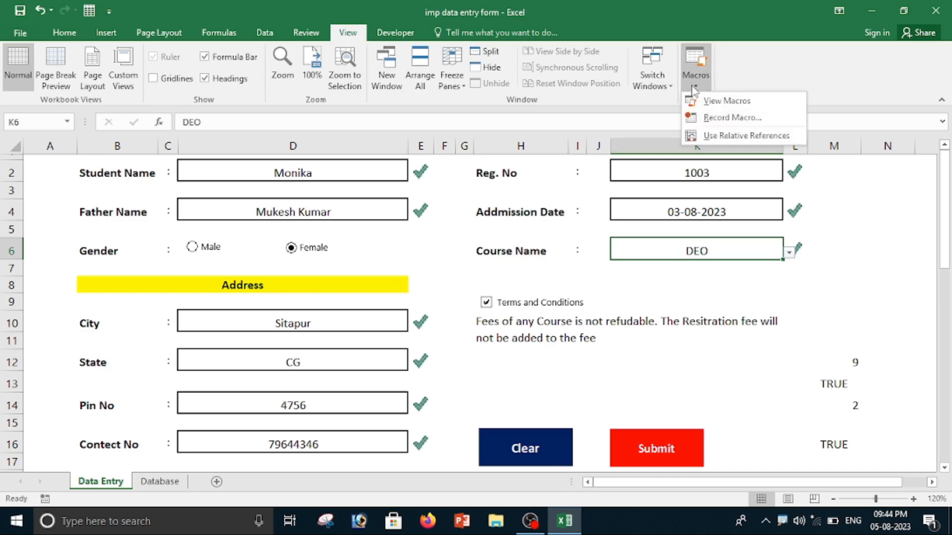
pyautogui.click(727, 101)
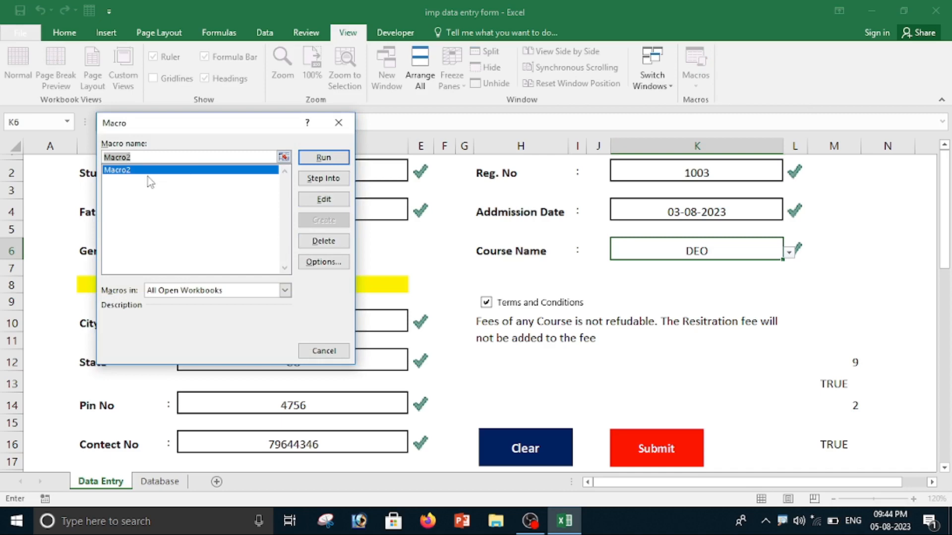
pyautogui.click(323, 157)
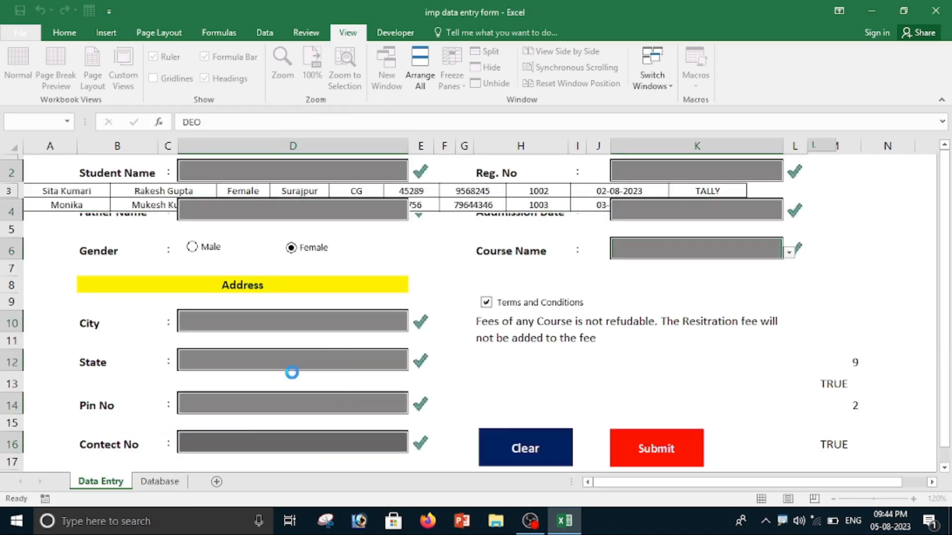
pyautogui.click(159, 481)
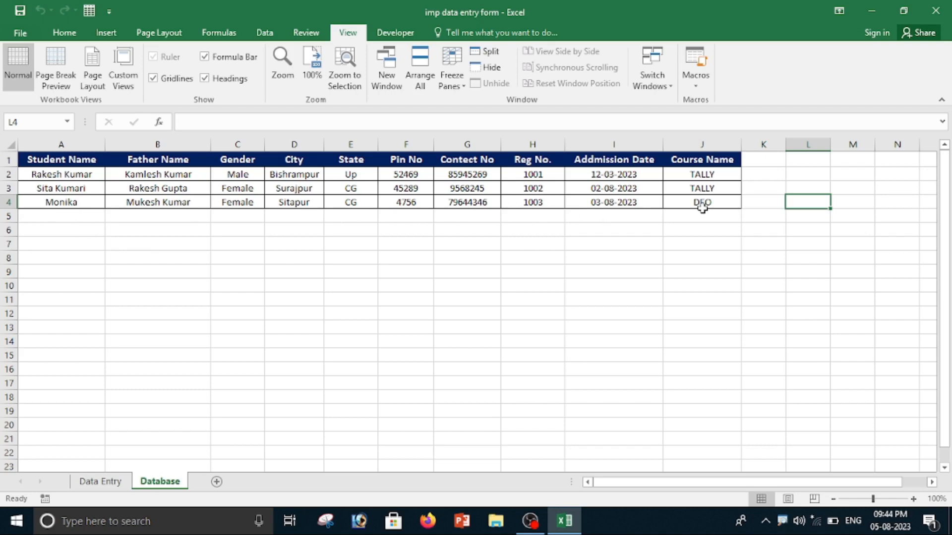
# Return to the Data Entry sheet and assign Macro2 to the Submit picture.
pyautogui.click(102, 481)
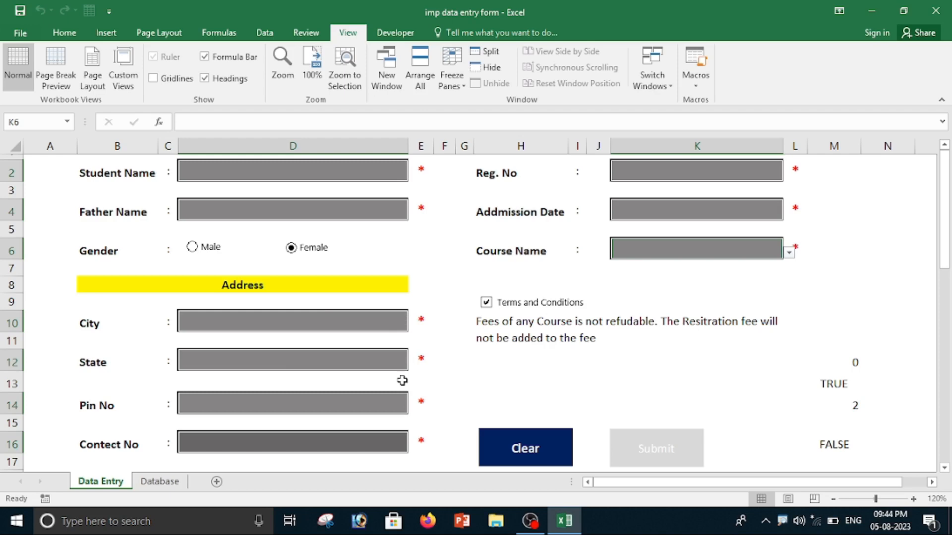
pyautogui.keyDown('ctrl'); pyautogui.click(655, 446); pyautogui.keyUp('ctrl')
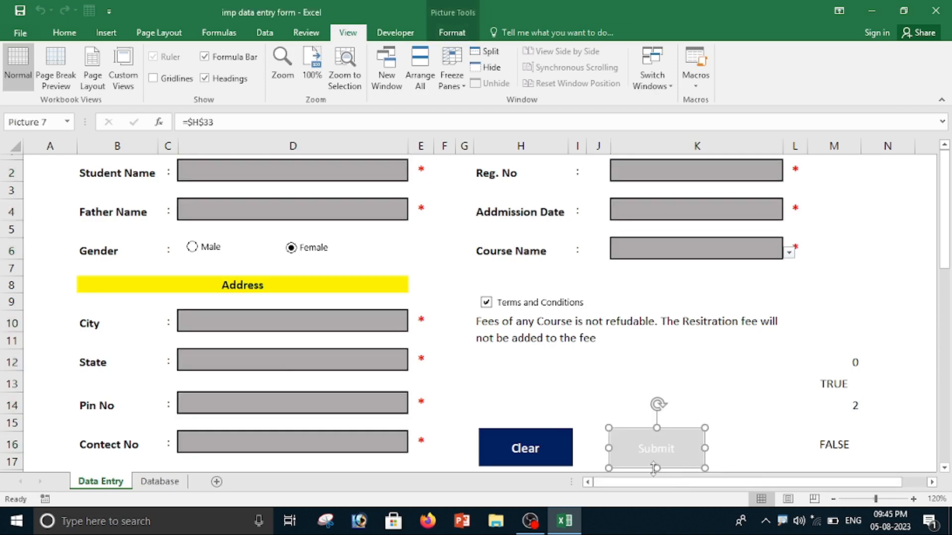
pyautogui.rightClick(677, 454)
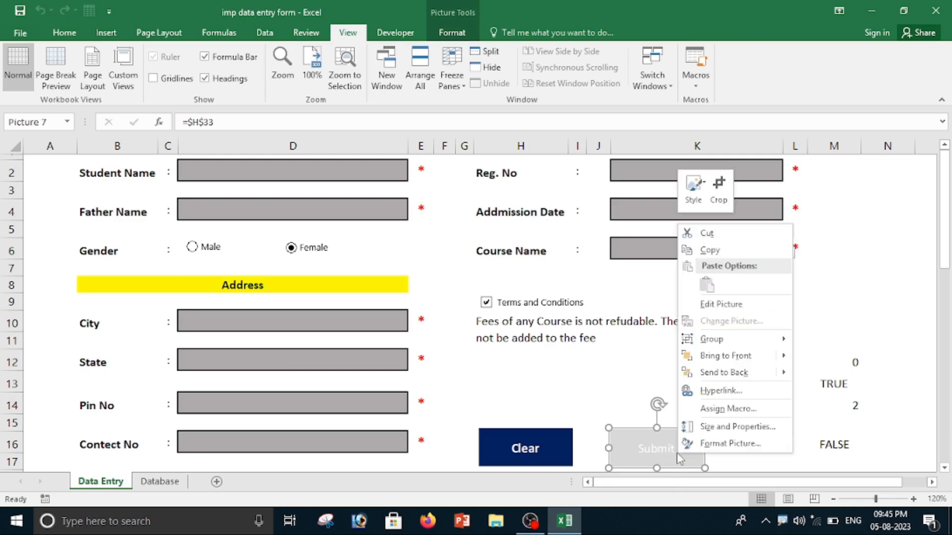
pyautogui.click(720, 409)
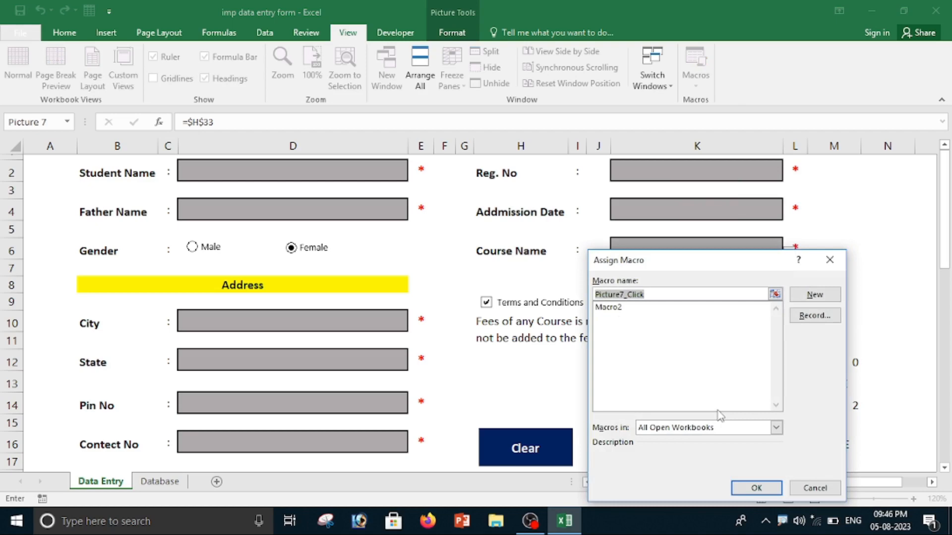
pyautogui.click(614, 310)
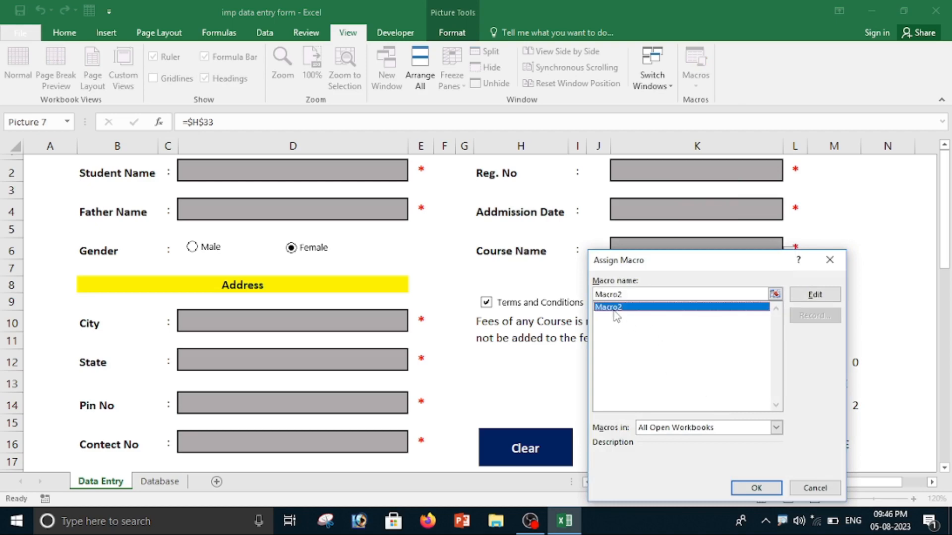
pyautogui.click(766, 488)
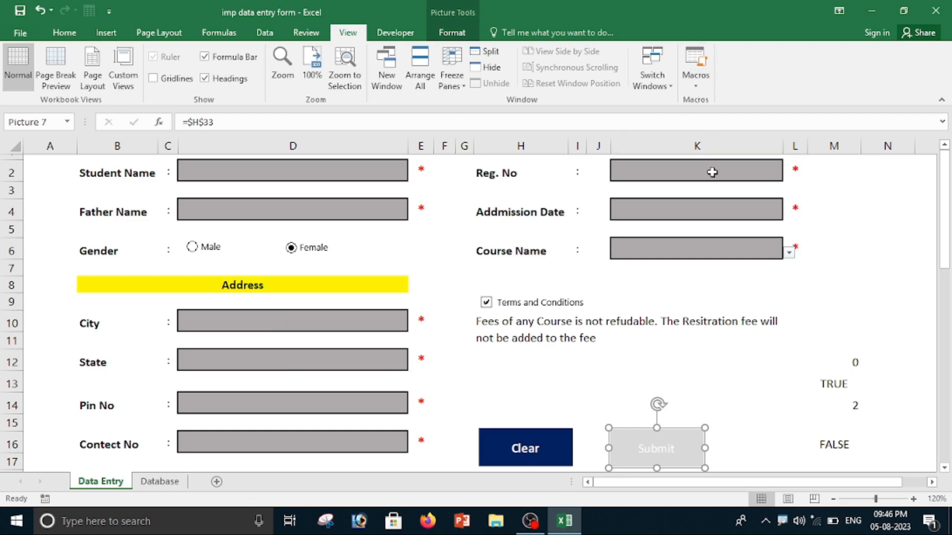
# Enter a new student's name and father's name in the form and set the gender to Male.
pyautogui.click(242, 167)
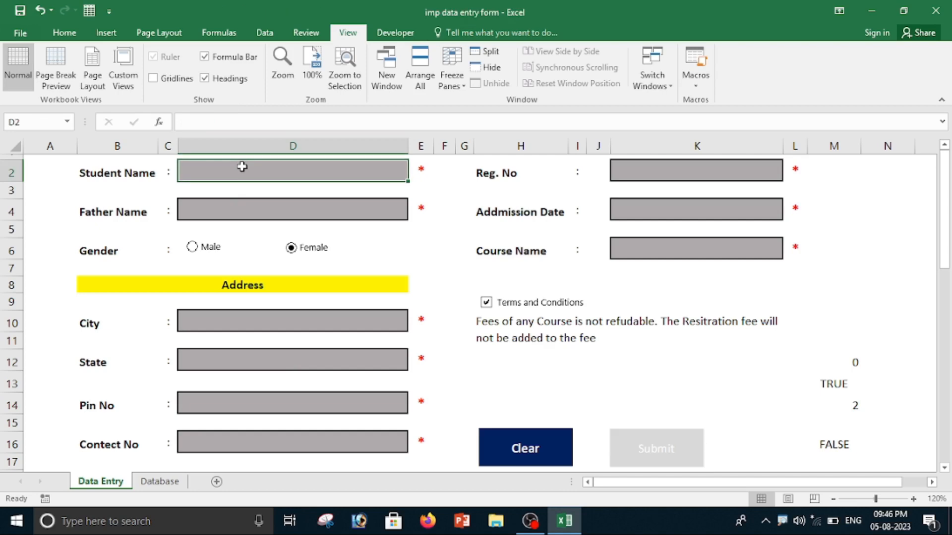
pyautogui.write('Raju')
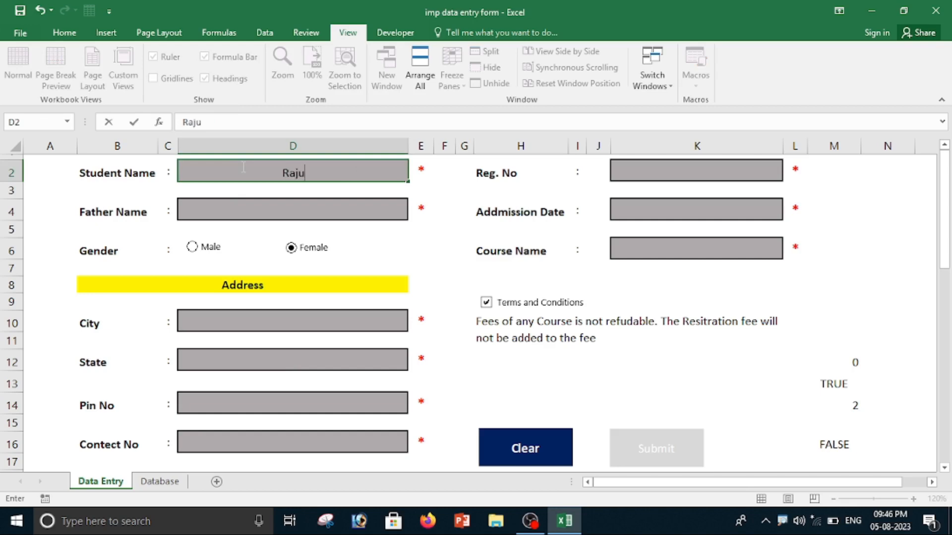
pyautogui.press('Return')
pyautogui.click(270, 205)
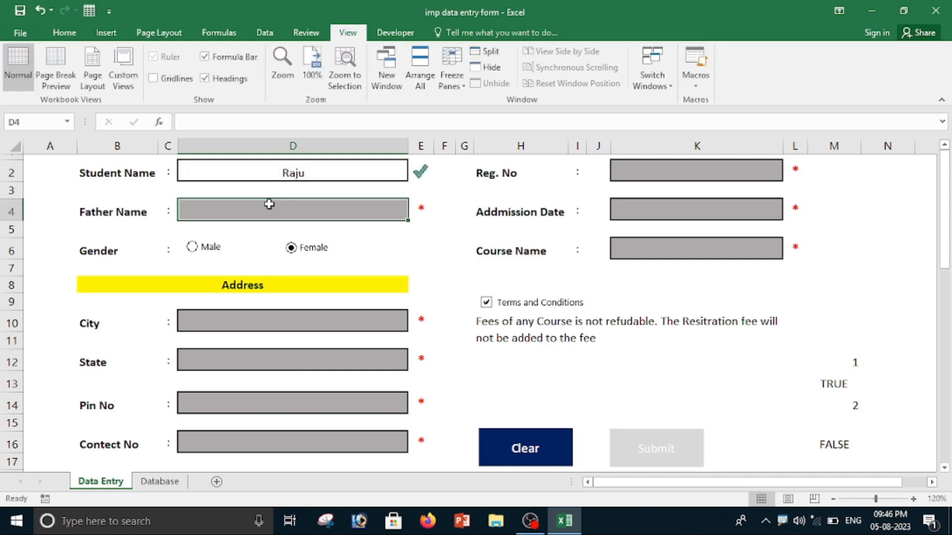
pyautogui.press('Return')
pyautogui.click(192, 247)
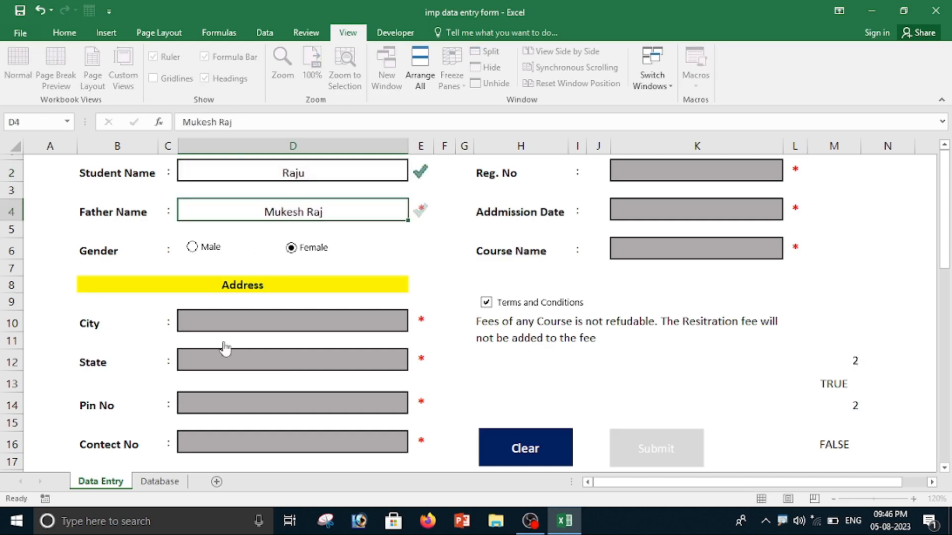
# Fill in the address section with city Ambikapur, state CG, the postal pin code and the contact number.
pyautogui.click(223, 320)
pyautogui.write('Ambikapur')
pyautogui.press('Return')
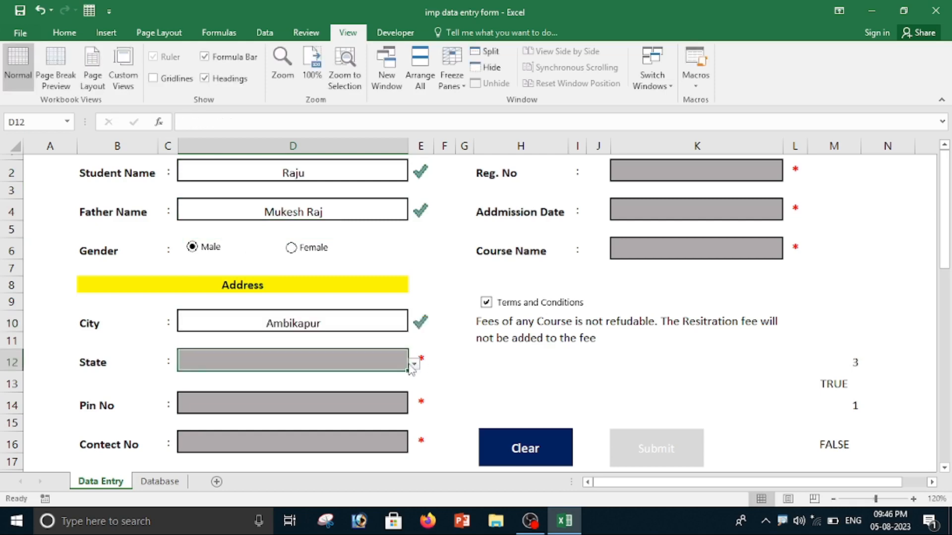
pyautogui.click(414, 363)
pyautogui.click(186, 411)
pyautogui.click(221, 403)
pyautogui.write('454212')
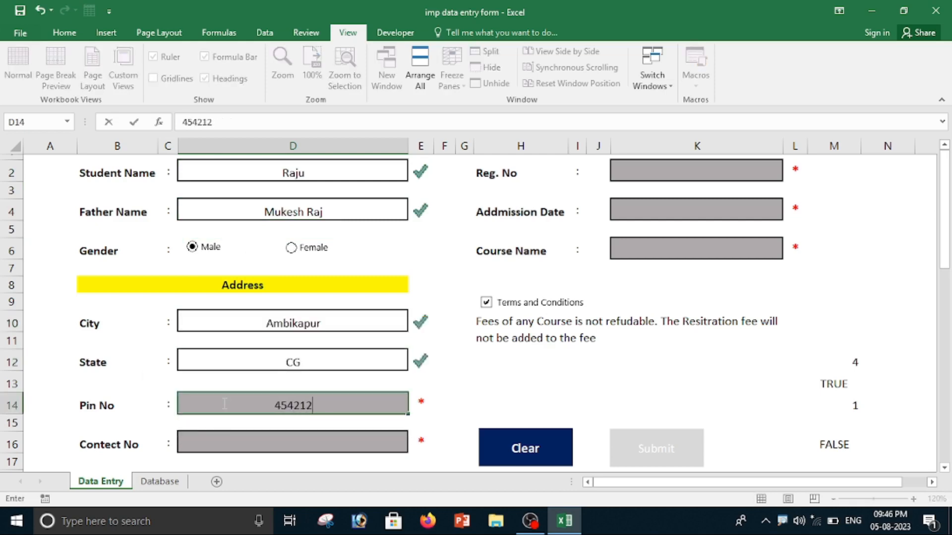
pyautogui.click(255, 449)
pyautogui.write('74646464764')
# Enter the student's registration number, admission date 04/08/2023 and course TYPING.
pyautogui.click(699, 168)
pyautogui.write('1005')
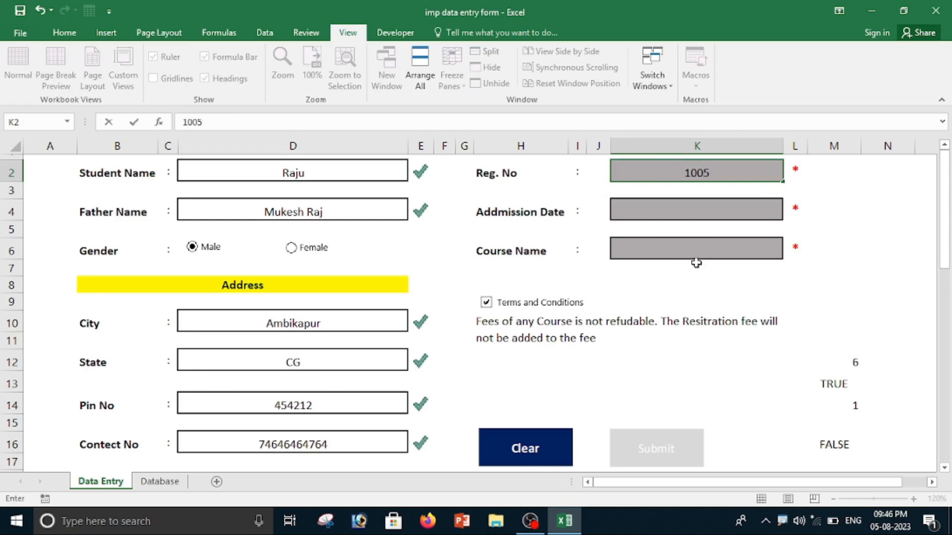
pyautogui.click(715, 218)
pyautogui.write('04/08/2023')
pyautogui.click(738, 262)
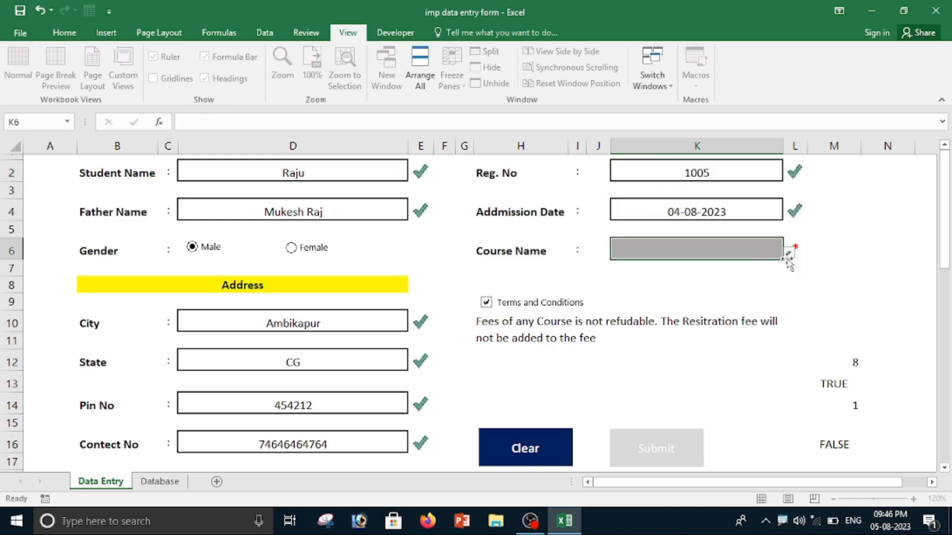
pyautogui.click(788, 254)
pyautogui.click(642, 299)
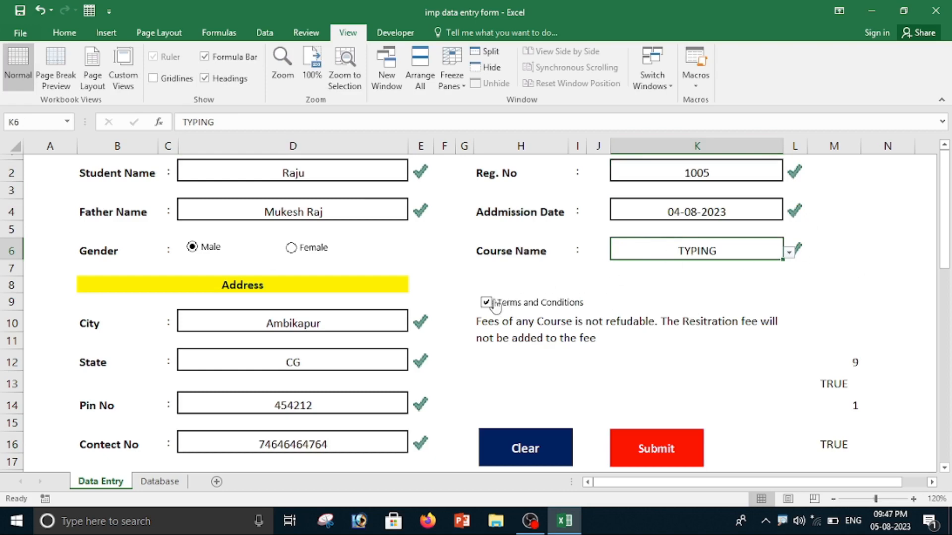
# Submit the completed TYPING record from the form and check it in the Database sheet.
pyautogui.click(664, 451)
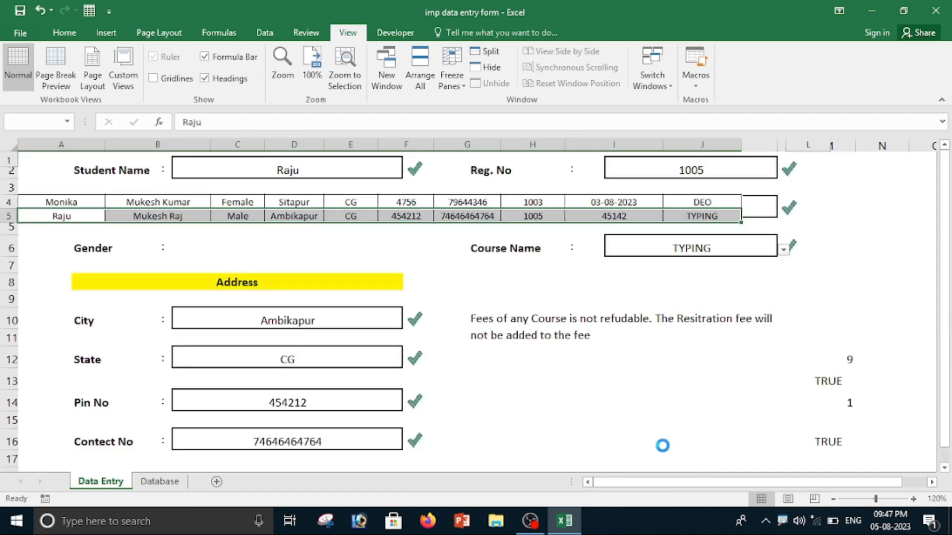
pyautogui.click(160, 480)
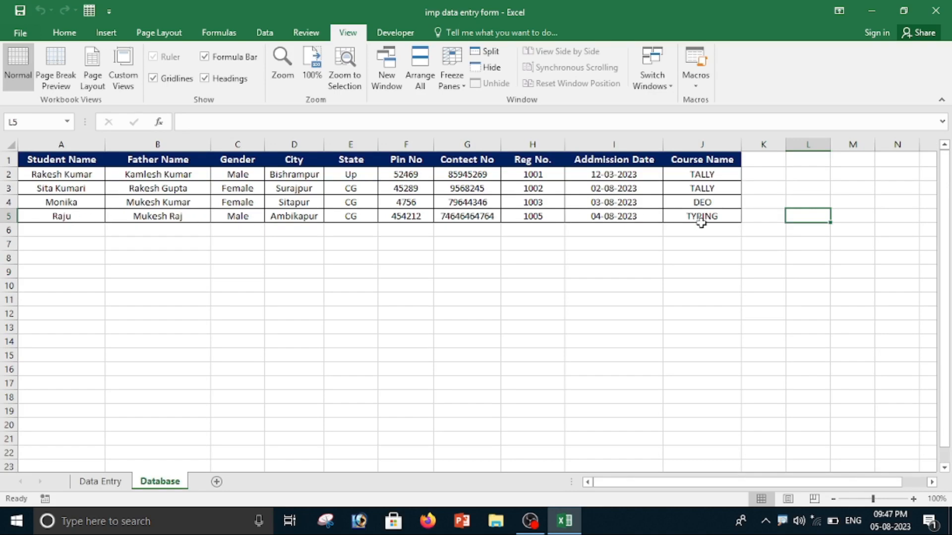
# Return to the Data Entry sheet and enter the next student's name and father's name.
pyautogui.click(105, 484)
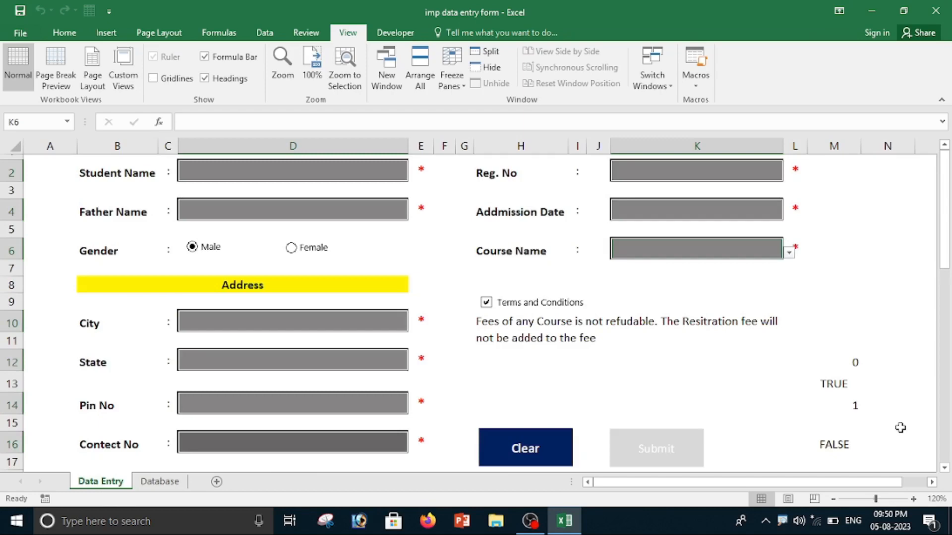
pyautogui.click(287, 172)
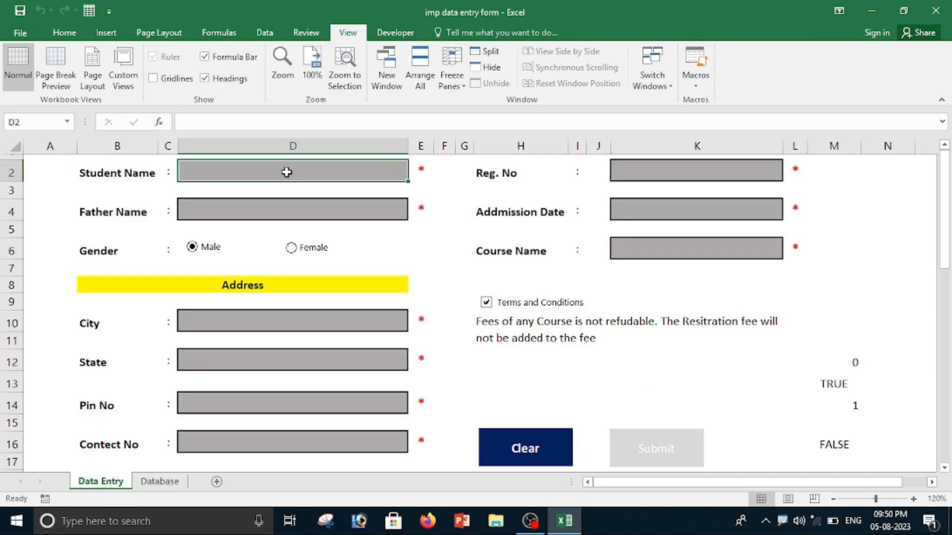
pyautogui.write('R')
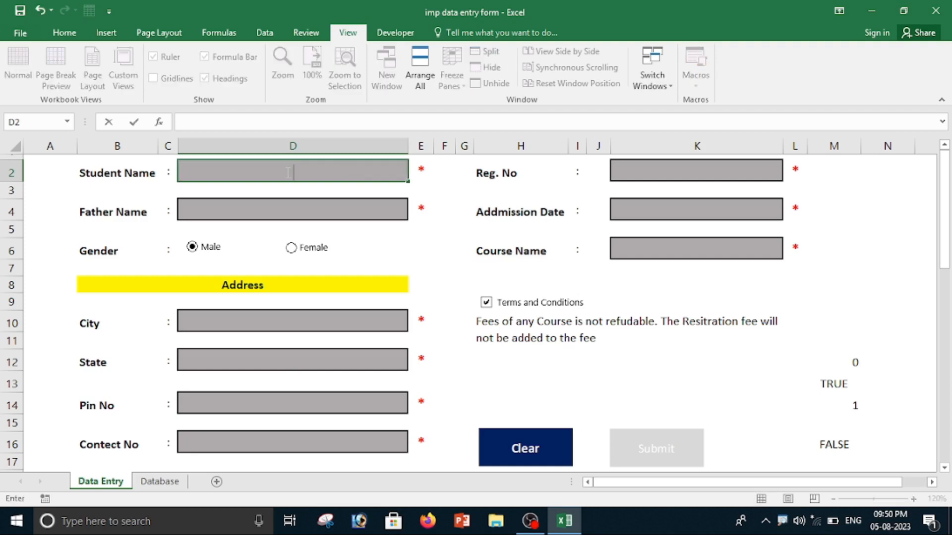
pyautogui.write('Rajesh')
pyautogui.click(283, 211)
pyautogui.write('Ranjan')
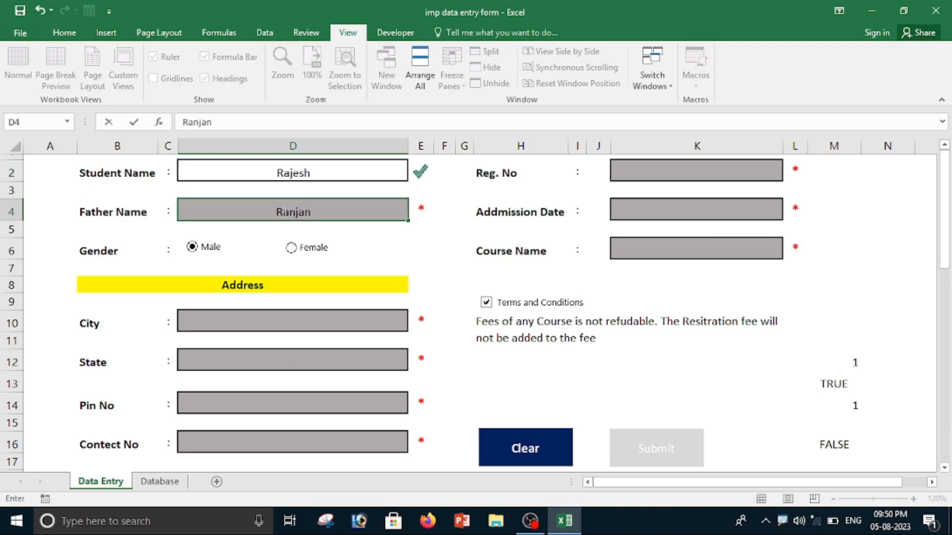
# Fill in the address section with city Bishrampur, state Mp, the postal pin code and the contact number.
pyautogui.click(246, 321)
pyautogui.write('Bishrampur')
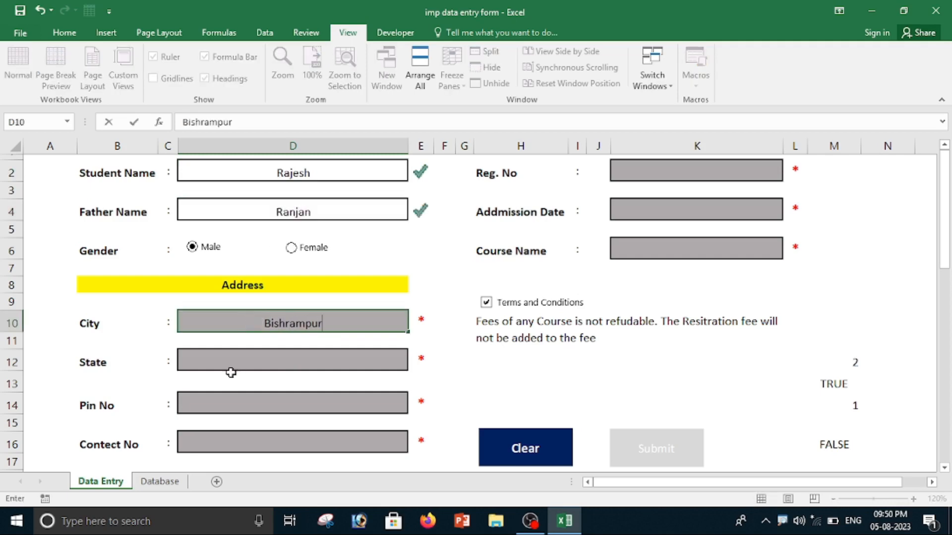
pyautogui.click(229, 366)
pyautogui.click(414, 363)
pyautogui.click(389, 400)
pyautogui.click(241, 396)
pyautogui.write('4644')
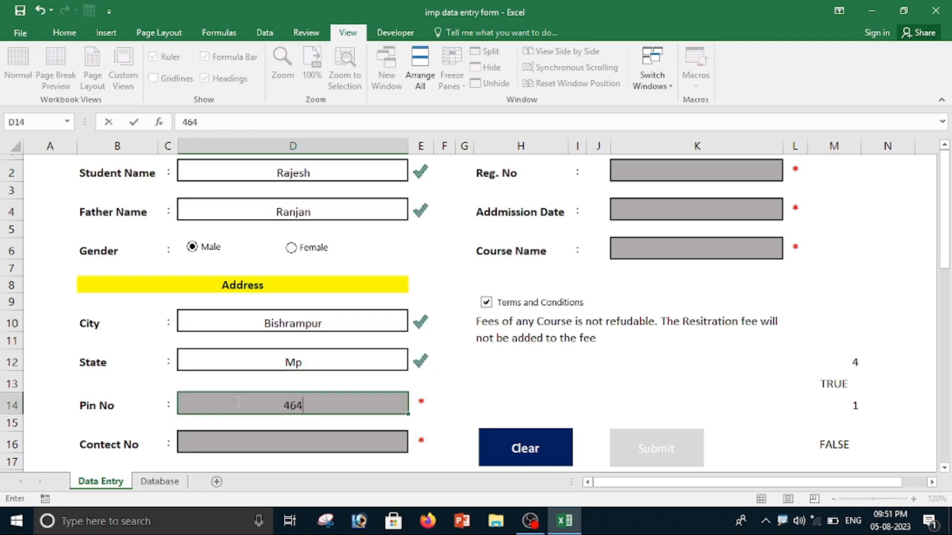
pyautogui.click(306, 437)
pyautogui.write('49476464')
# Enter the student's registration number, admission date 05/08/2023 and course TALLY.
pyautogui.click(672, 170)
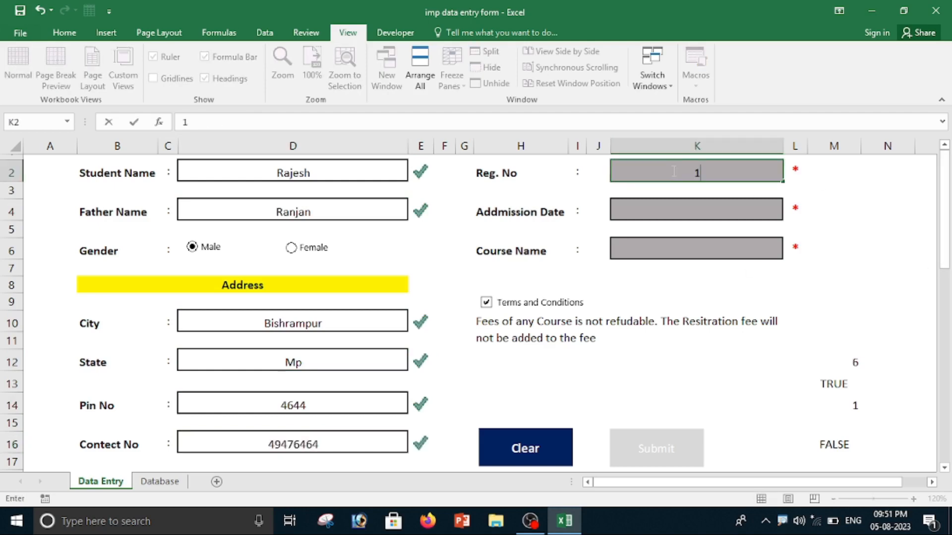
pyautogui.write('1006')
pyautogui.click(688, 213)
pyautogui.write('05/08/2023')
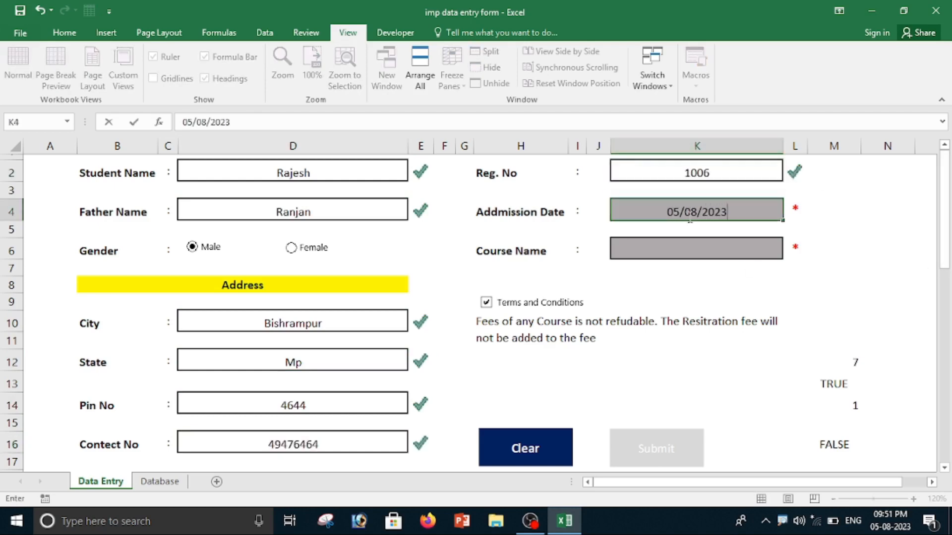
pyautogui.click(724, 251)
pyautogui.click(788, 252)
pyautogui.click(653, 287)
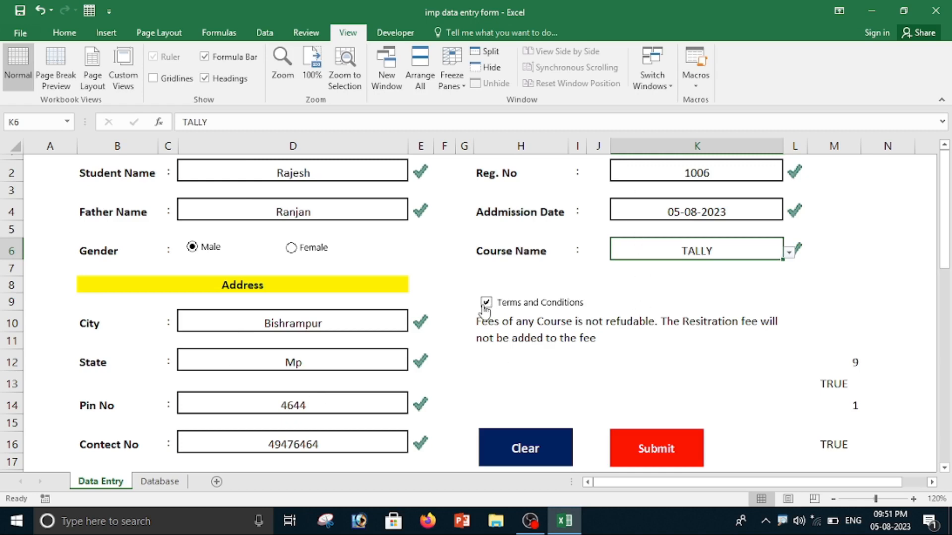
# Submit the completed TALLY record from the form and check it in the Database sheet.
pyautogui.click(643, 453)
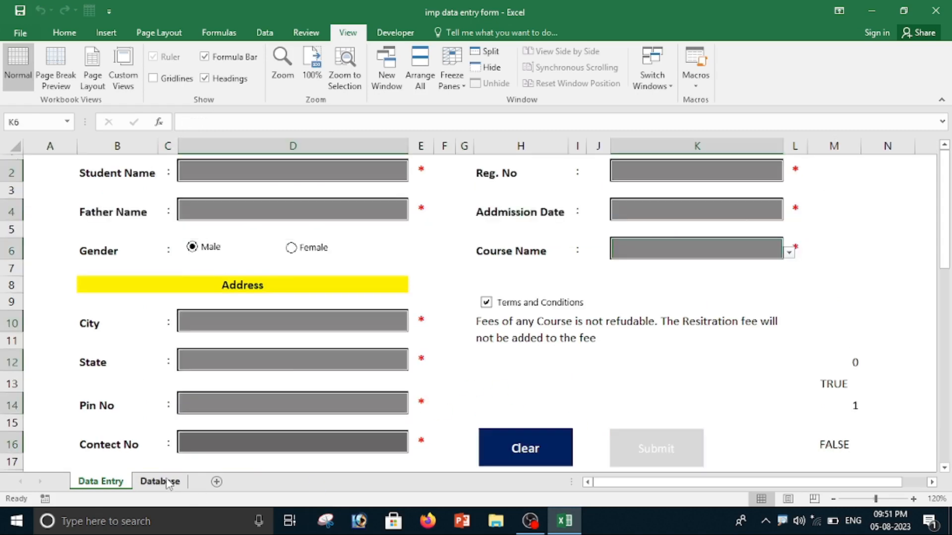
pyautogui.click(167, 482)
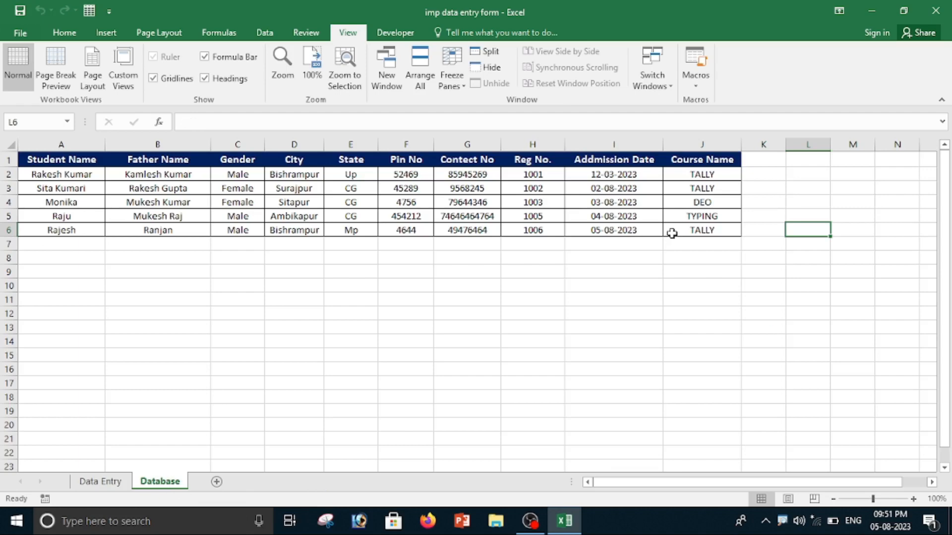
# Return to the Data Entry sheet and enter the filler values dfdf as student name, fdf as father name and fdfd as city.
pyautogui.click(110, 481)
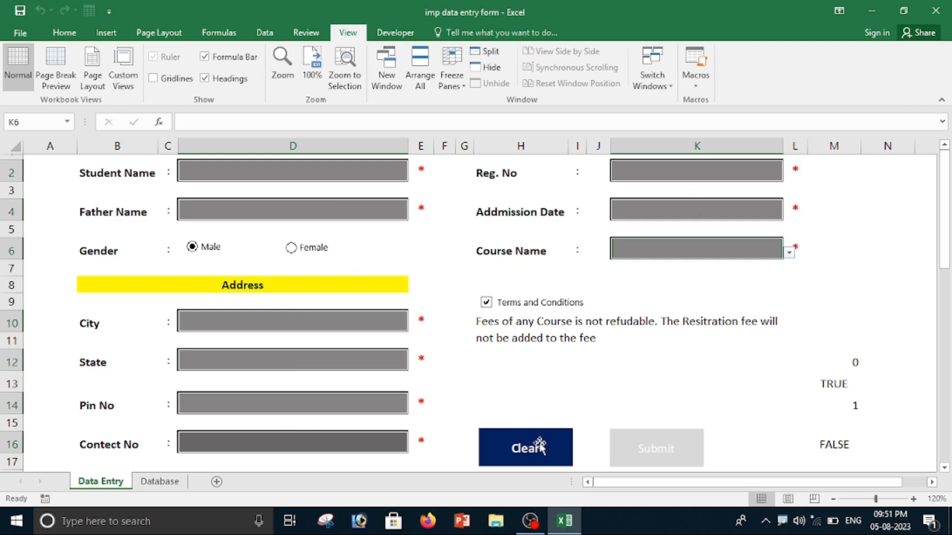
pyautogui.click(238, 173)
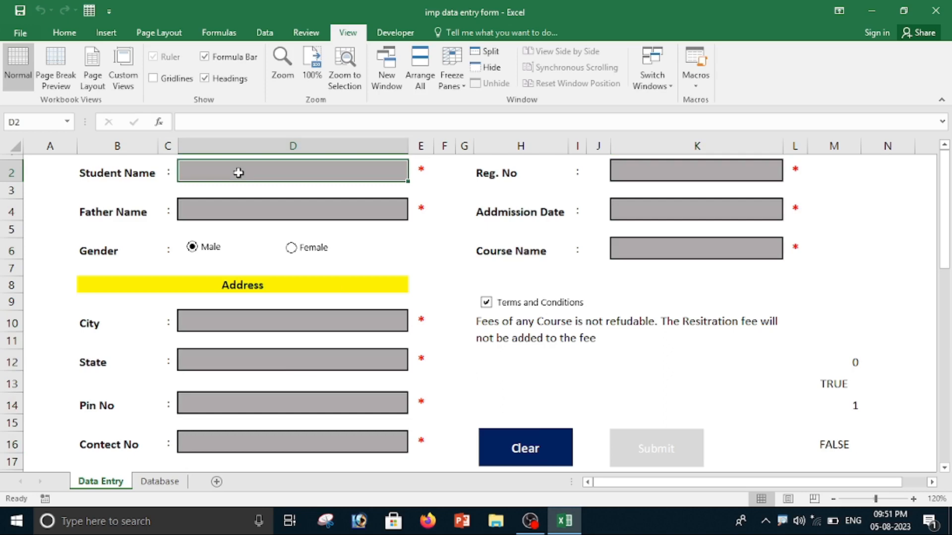
pyautogui.doubleClick(239, 172)
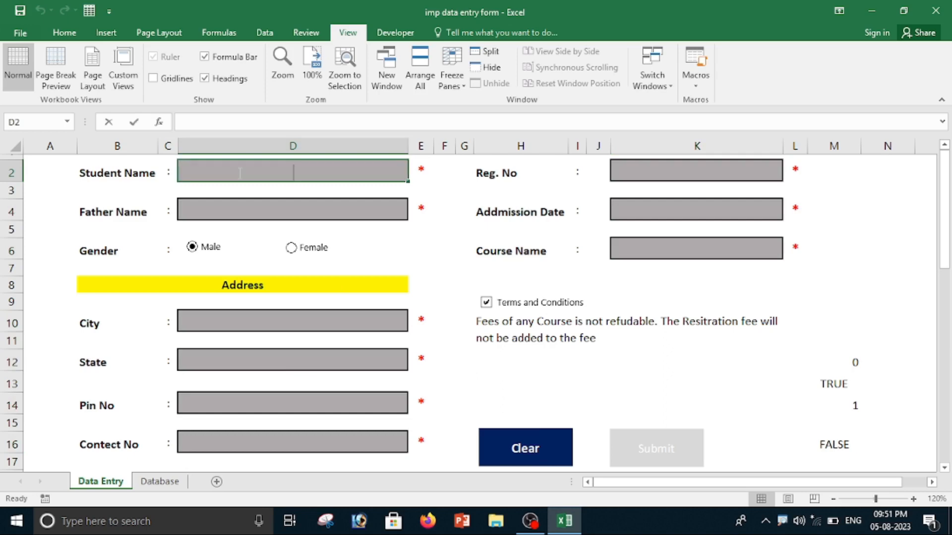
pyautogui.click(296, 214)
pyautogui.write('fdf')
pyautogui.click(256, 326)
pyautogui.write('fdfd')
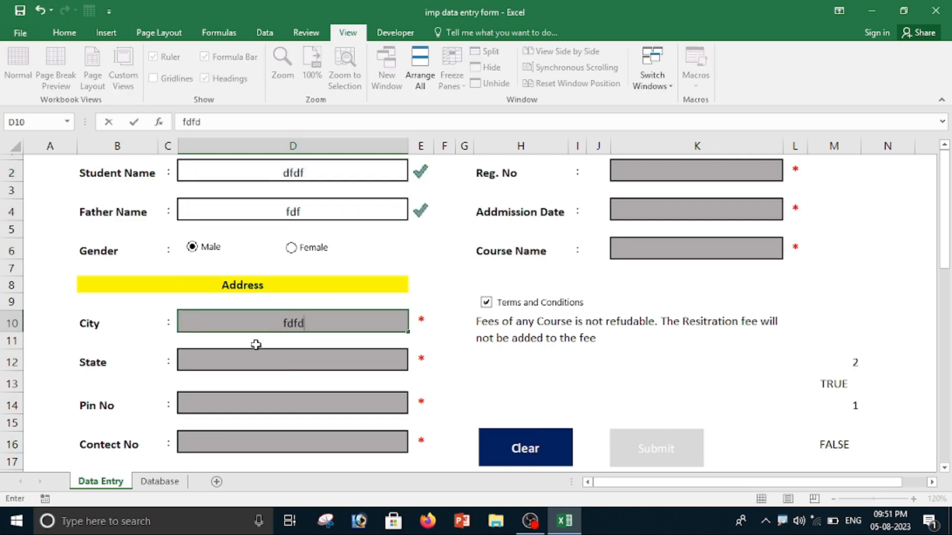
# Test the State field's validation with the text fdf, discard that entry and choose Up from the allowed states.
pyautogui.click(252, 364)
pyautogui.write('fdf')
pyautogui.click(258, 410)
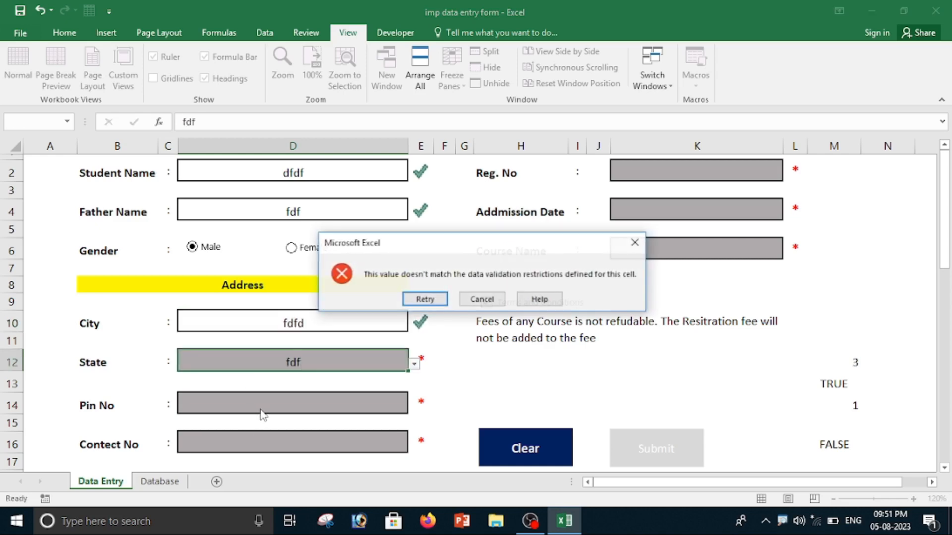
pyautogui.click(482, 300)
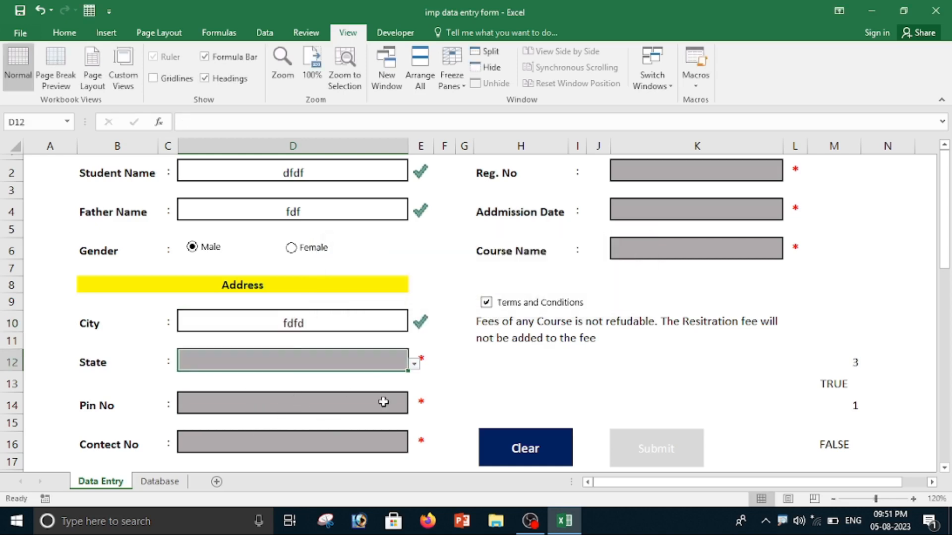
pyautogui.click(413, 364)
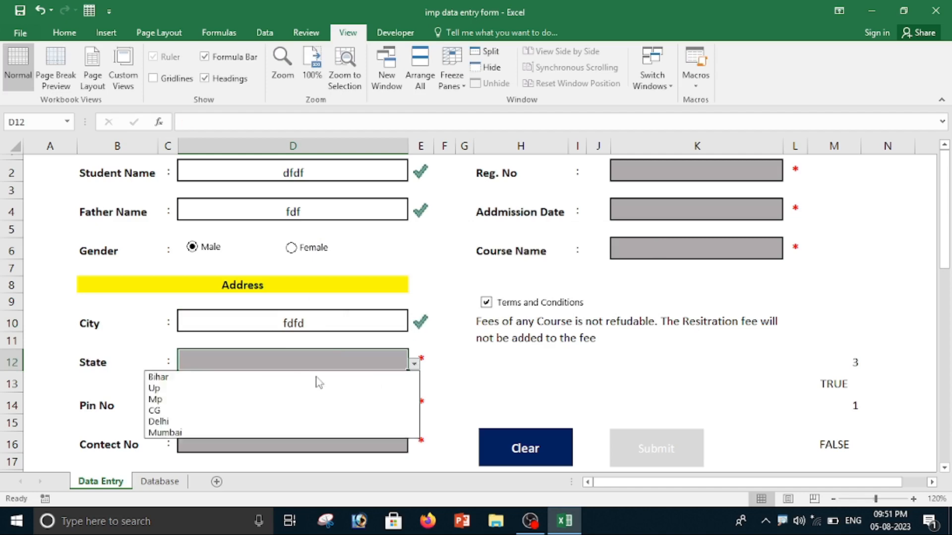
pyautogui.click(206, 389)
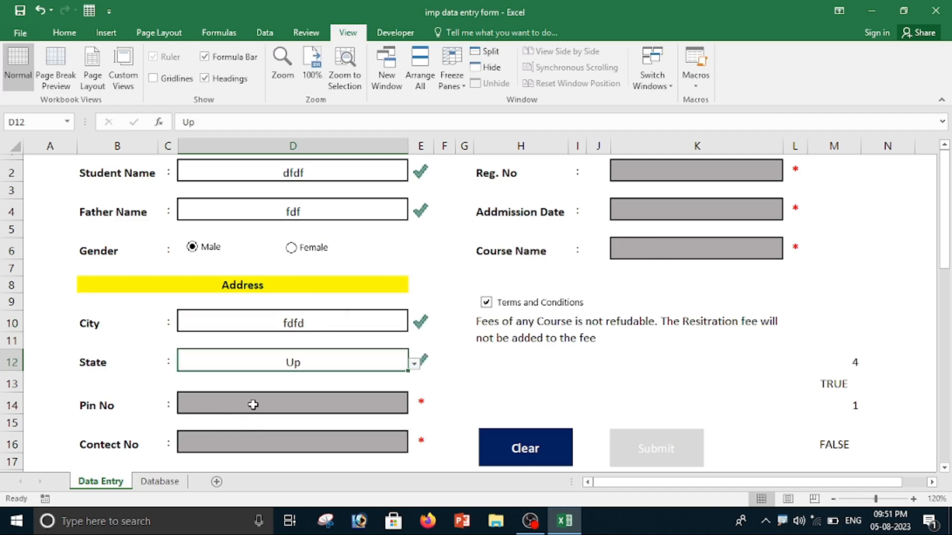
# Fill in the postal pin code and the contact number with filler digits.
pyautogui.click(253, 404)
pyautogui.write('465464')
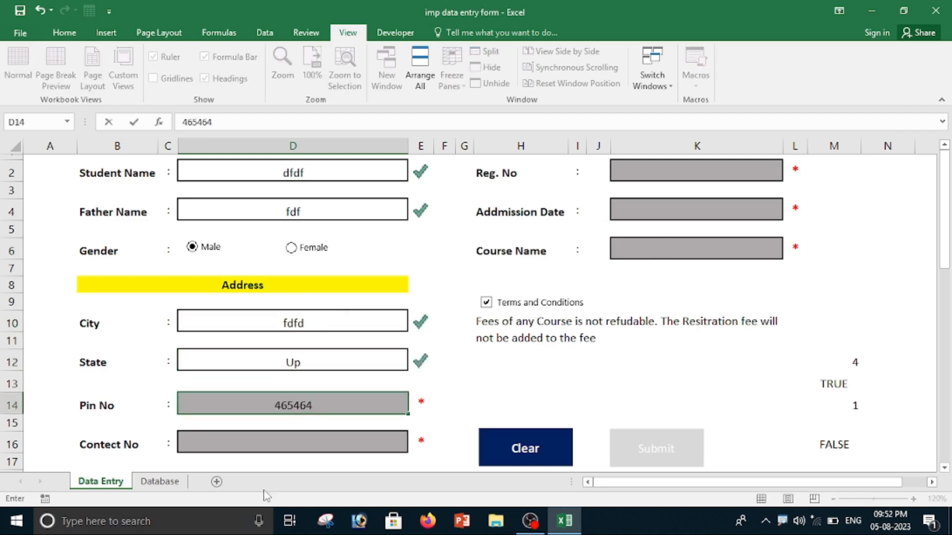
pyautogui.click(272, 441)
pyautogui.write('46464')
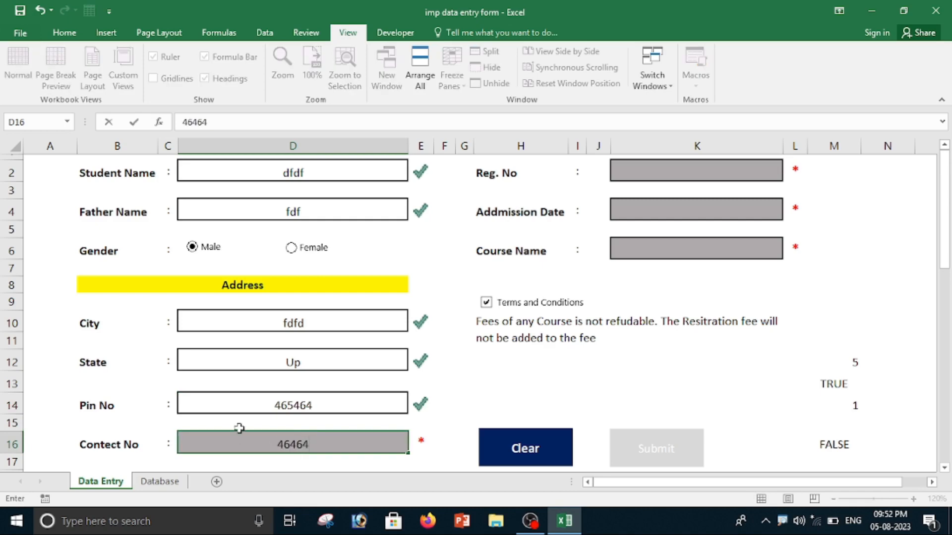
# Enter a filler registration number, 14564 as the admission date, and choose TYPING as the course.
pyautogui.click(699, 170)
pyautogui.write('5565')
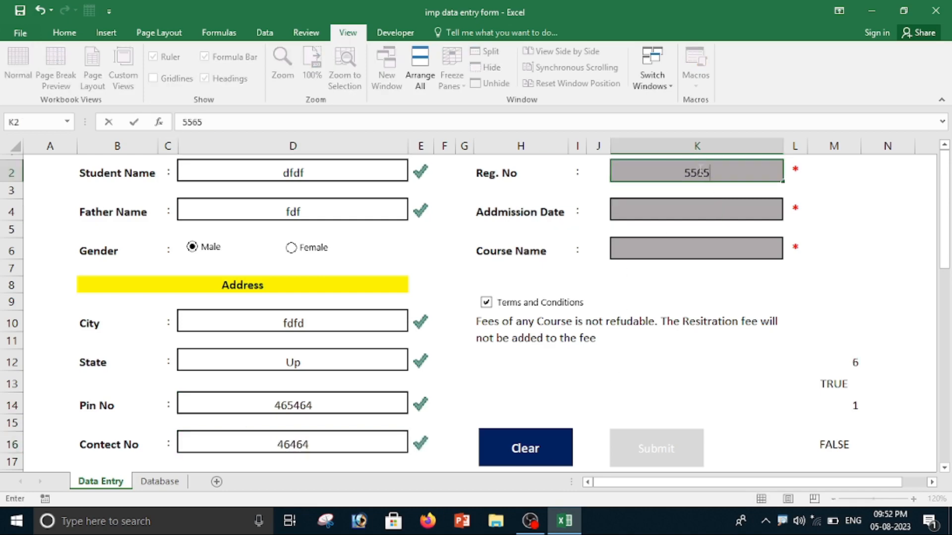
pyautogui.click(691, 207)
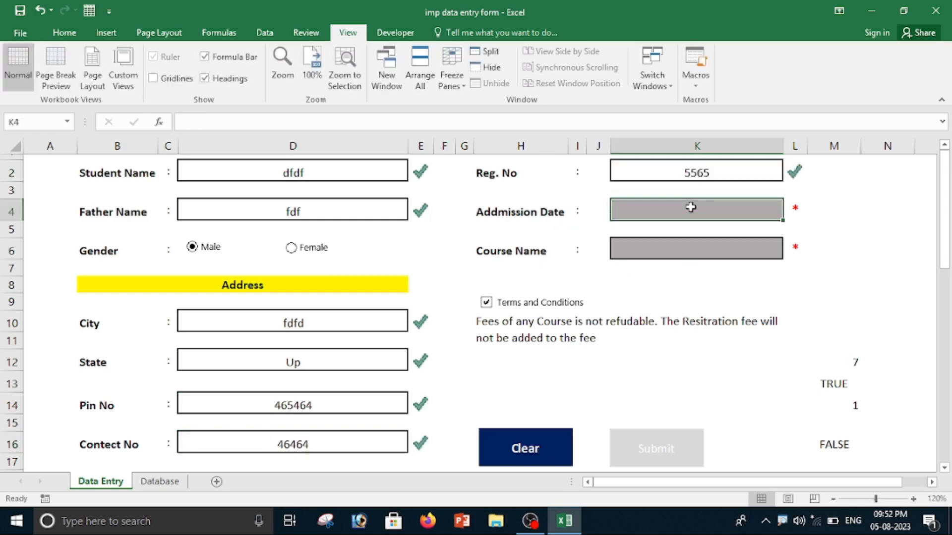
pyautogui.write('14564')
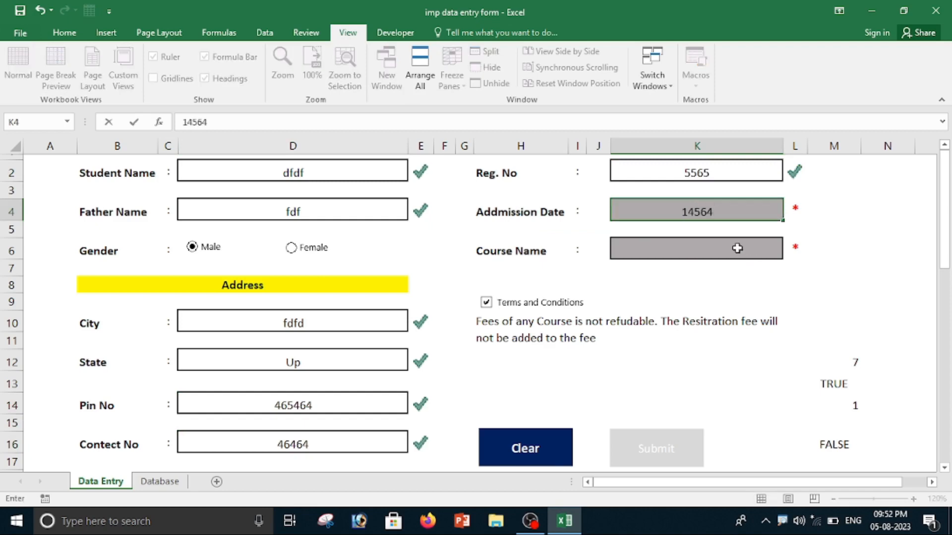
pyautogui.click(737, 248)
pyautogui.click(788, 253)
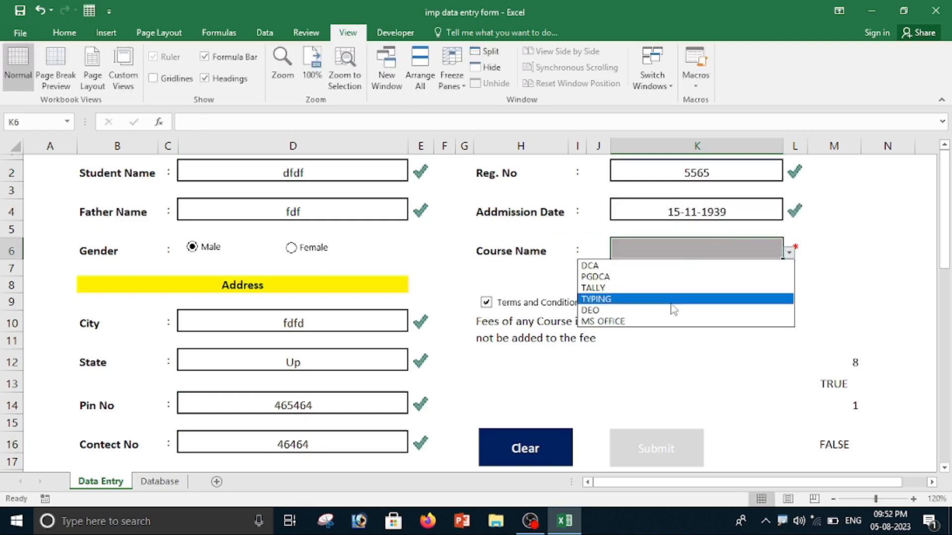
pyautogui.click(671, 302)
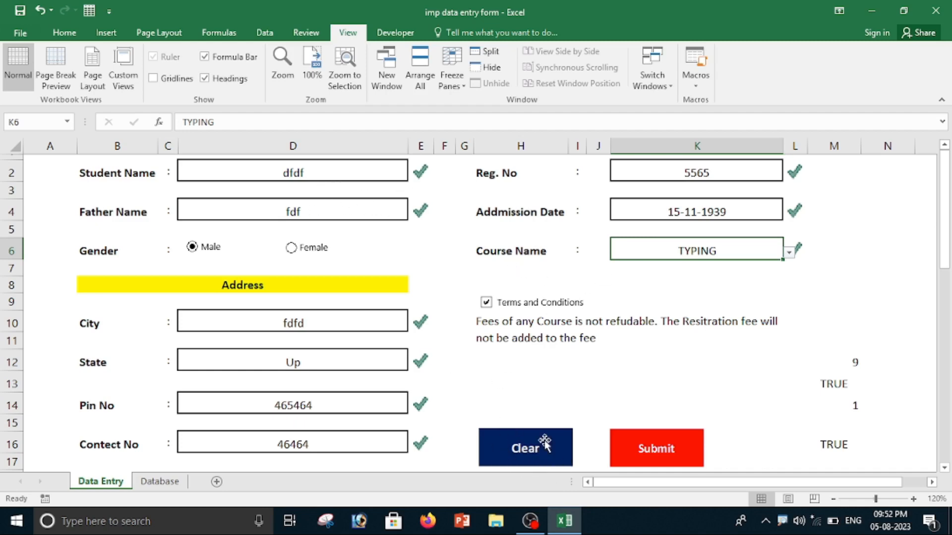
# Start recording a new macro stored in This Workbook, keeping the suggested macro name.
pyautogui.click(396, 33)
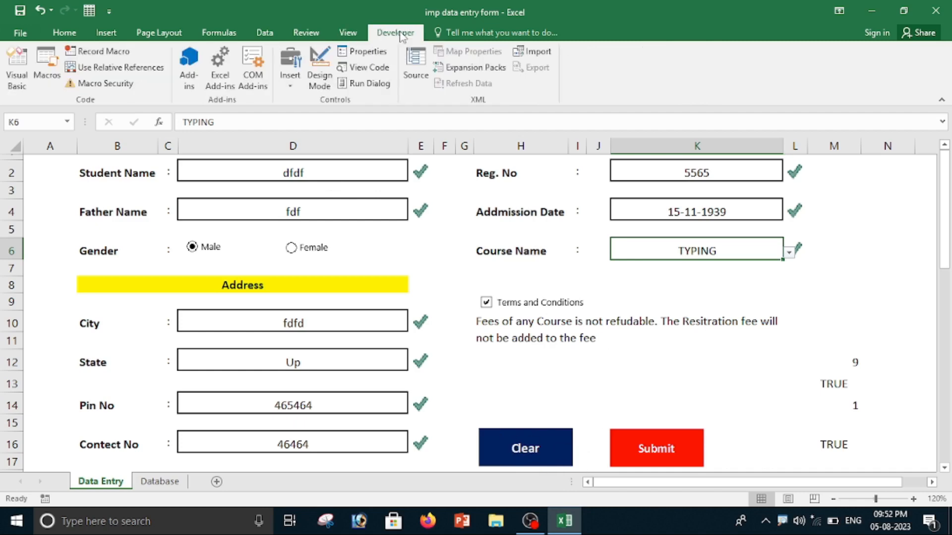
pyautogui.click(102, 53)
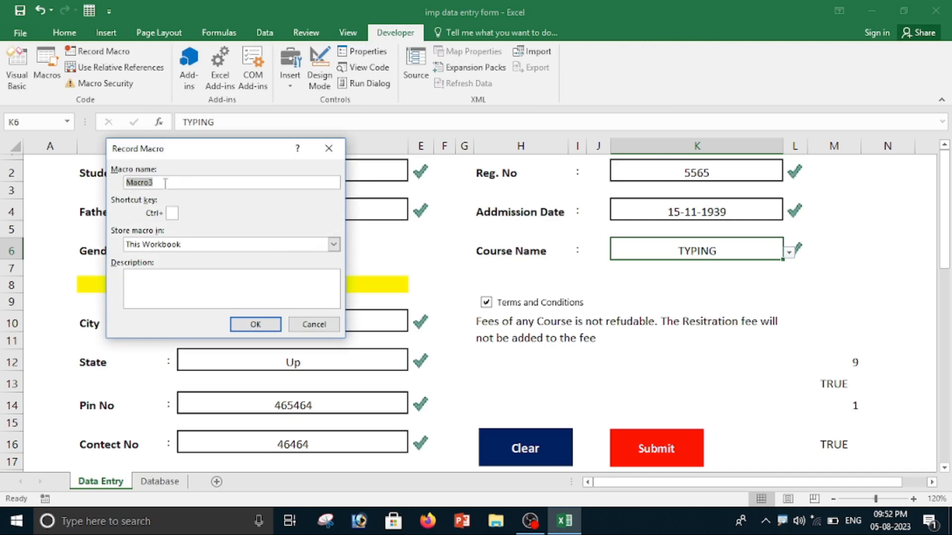
pyautogui.click(255, 325)
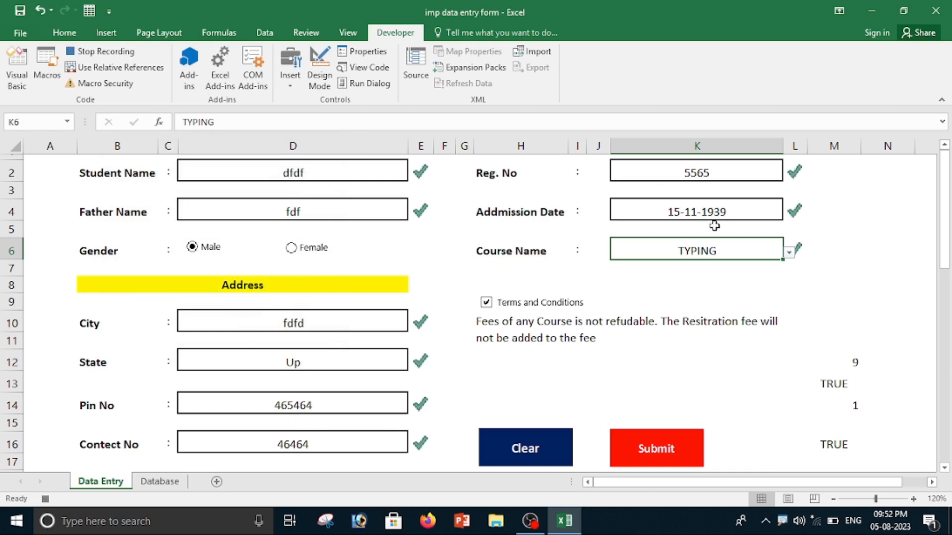
# Clear all the form's entry cells in one multiple selection and end the macro recording with the Student Name cell selected.
pyautogui.keyDown('ctrl'); pyautogui.click(326, 179); pyautogui.keyUp('ctrl')
pyautogui.keyDown('ctrl'); pyautogui.click(325, 191); pyautogui.keyUp('ctrl')
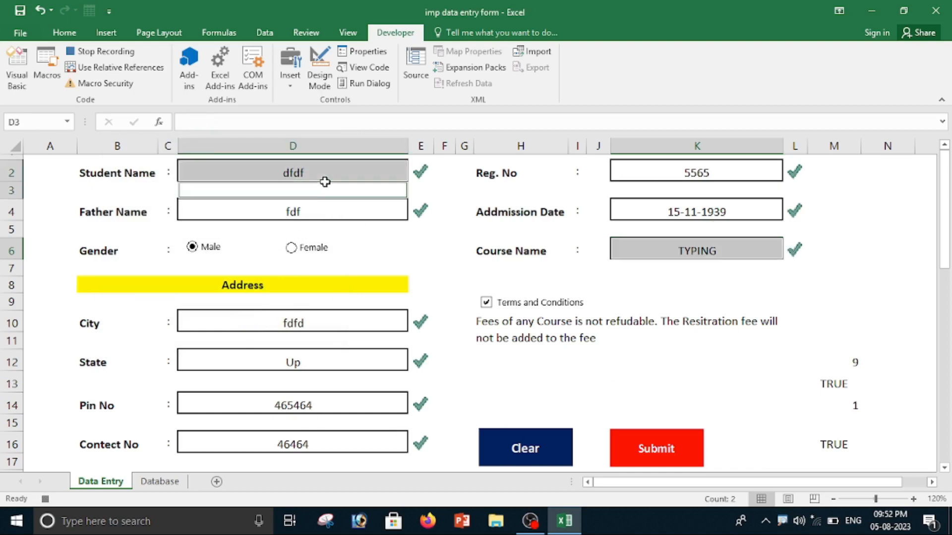
pyautogui.keyDown('ctrl'); pyautogui.click(321, 217); pyautogui.keyUp('ctrl')
pyautogui.keyDown('ctrl'); pyautogui.click(320, 216); pyautogui.keyUp('ctrl')
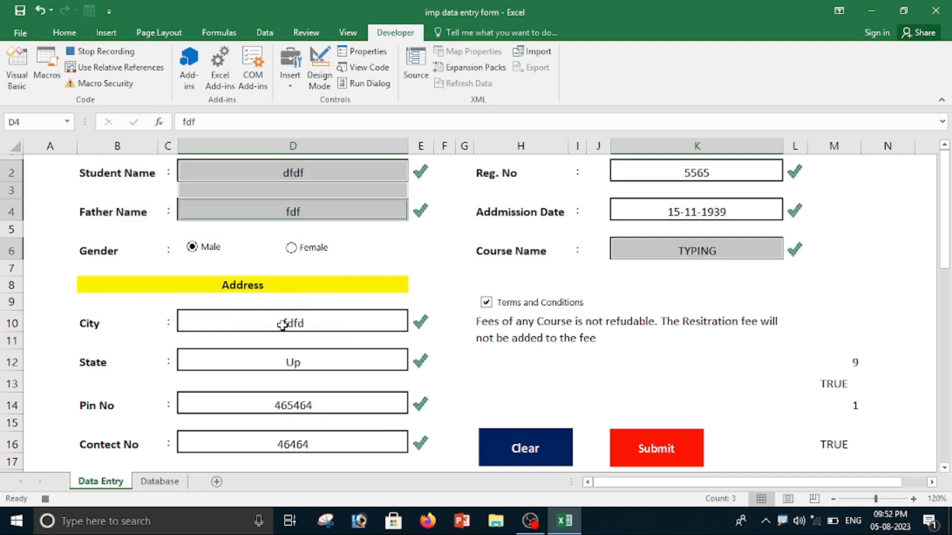
pyautogui.keyDown('ctrl'); pyautogui.click(282, 325); pyautogui.keyUp('ctrl')
pyautogui.keyDown('ctrl'); pyautogui.click(282, 324); pyautogui.keyUp('ctrl')
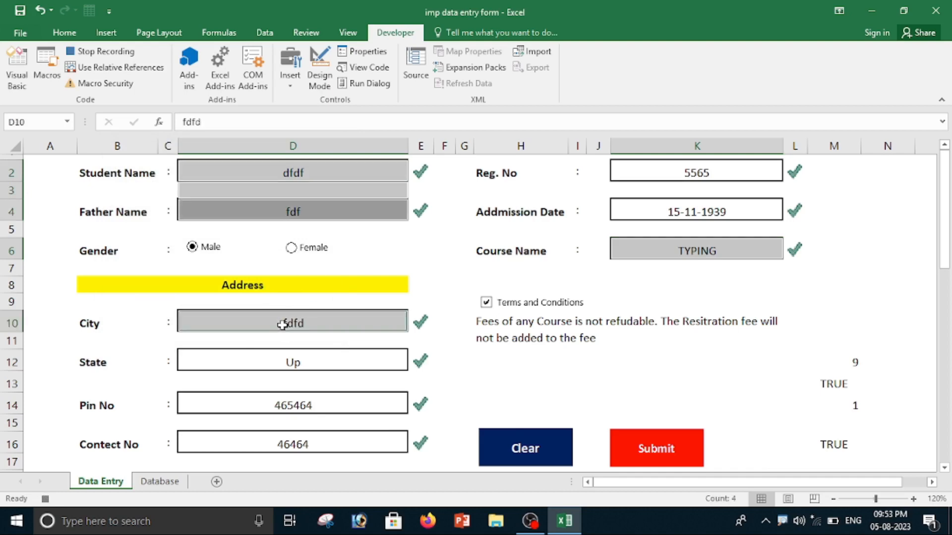
pyautogui.keyDown('ctrl'); pyautogui.click(272, 360); pyautogui.keyUp('ctrl')
pyautogui.keyDown('ctrl'); pyautogui.click(274, 360); pyautogui.keyUp('ctrl')
pyautogui.keyDown('ctrl'); pyautogui.click(274, 410); pyautogui.keyUp('ctrl')
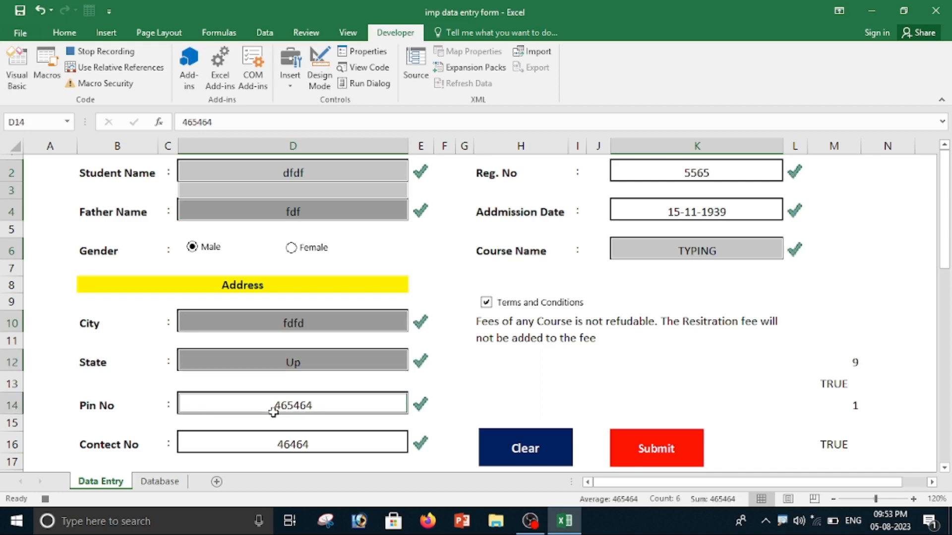
pyautogui.keyDown('ctrl'); pyautogui.click(274, 446); pyautogui.keyUp('ctrl')
pyautogui.keyDown('ctrl'); pyautogui.click(667, 175); pyautogui.keyUp('ctrl')
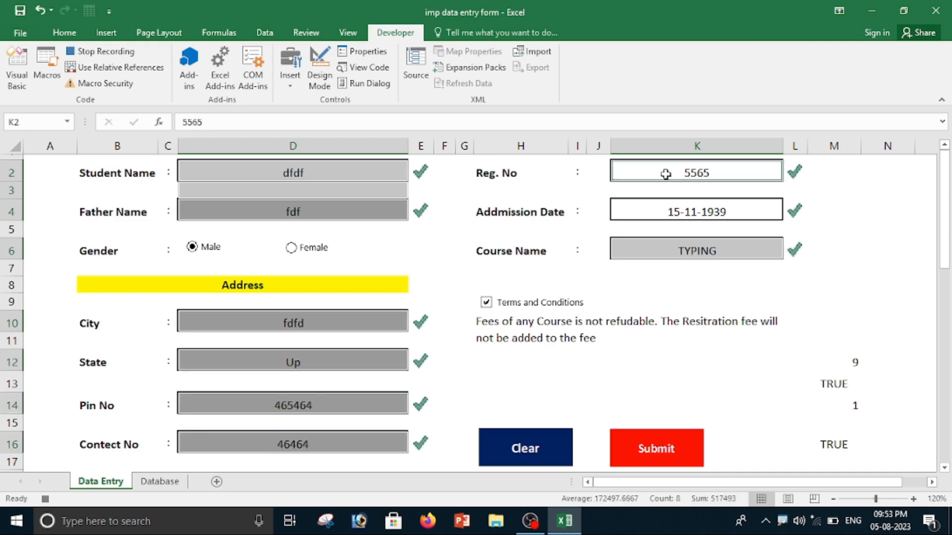
pyautogui.keyDown('ctrl'); pyautogui.click(655, 208); pyautogui.keyUp('ctrl')
pyautogui.keyDown('ctrl'); pyautogui.click(650, 256); pyautogui.keyUp('ctrl')
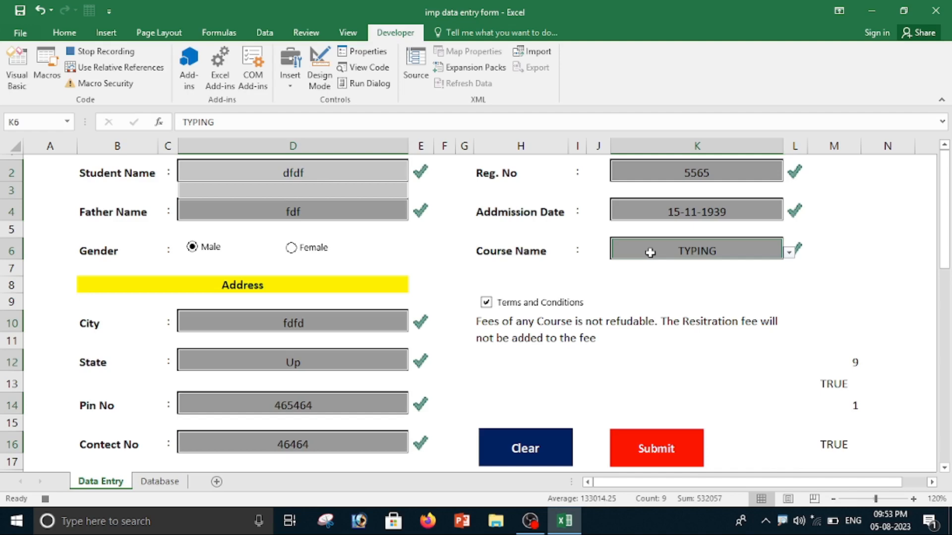
pyautogui.press('Delete')
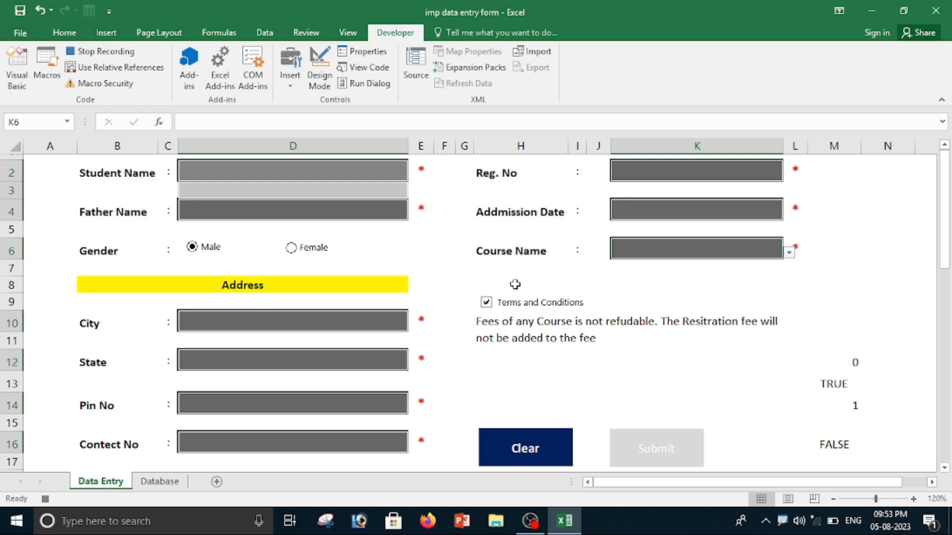
pyautogui.click(276, 172)
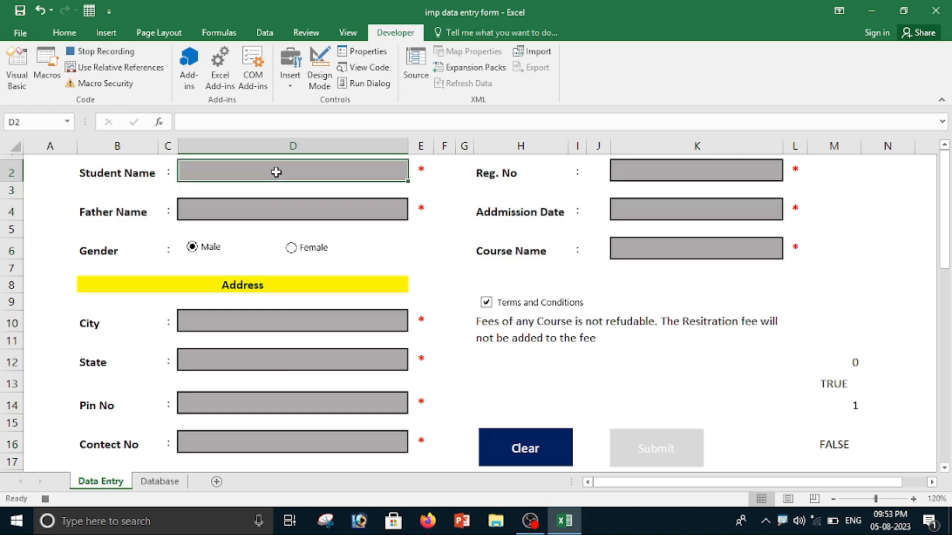
pyautogui.click(122, 52)
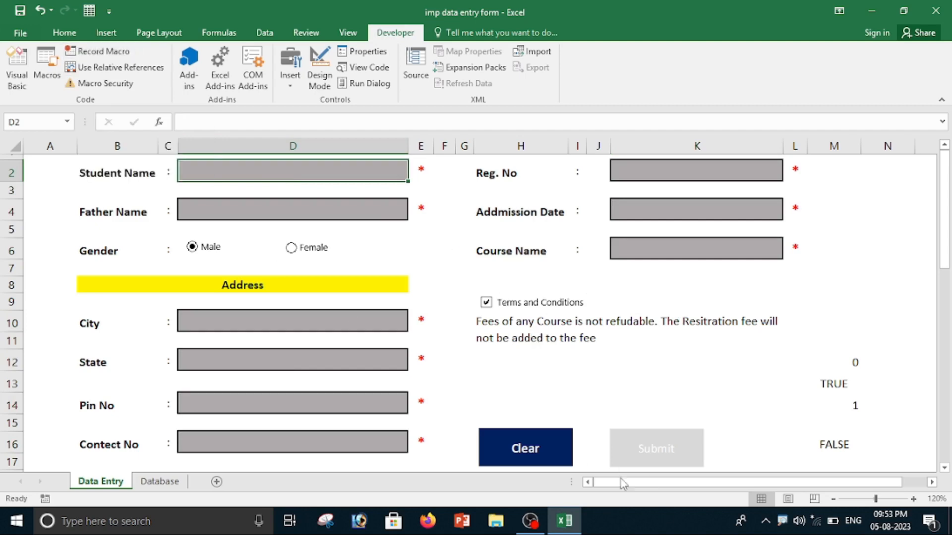
# Assign Macro3 to the Clear button picture on the form.
pyautogui.click(526, 448)
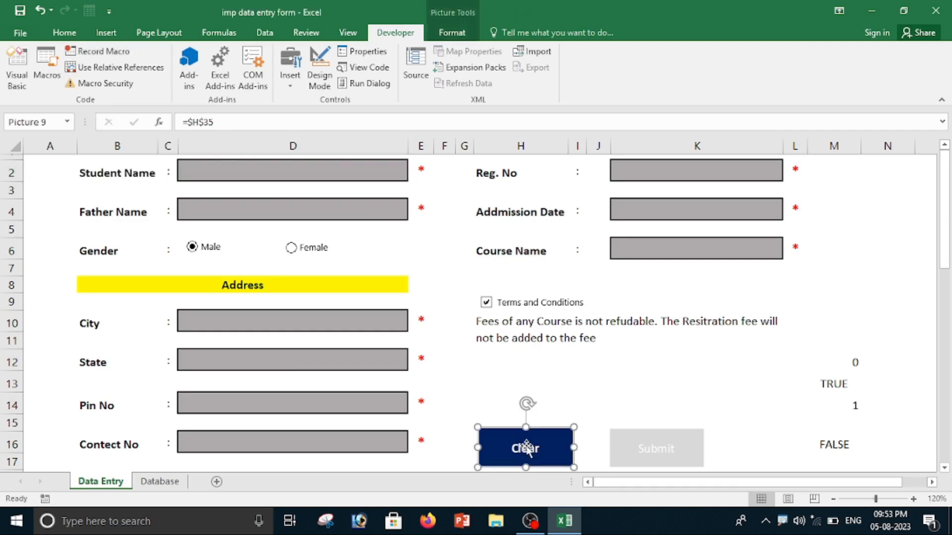
pyautogui.rightClick(525, 445)
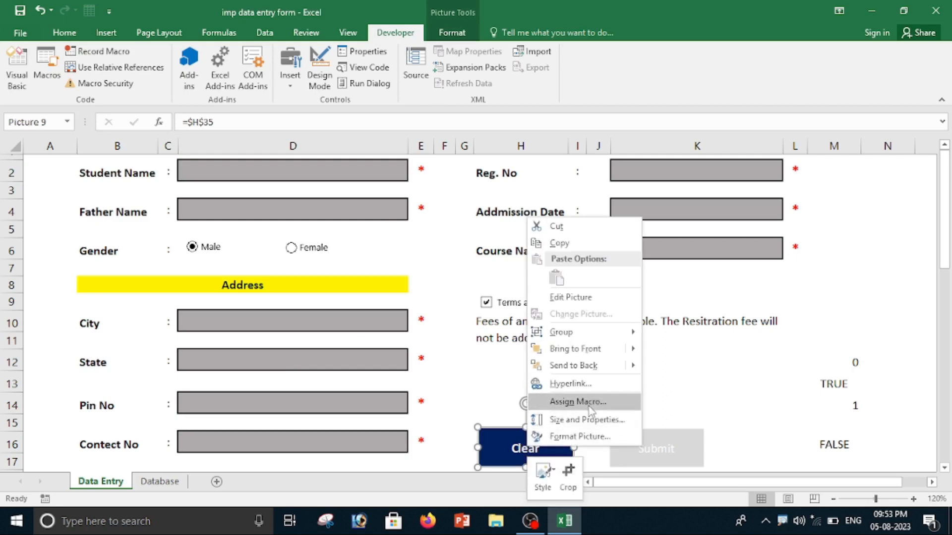
pyautogui.click(575, 399)
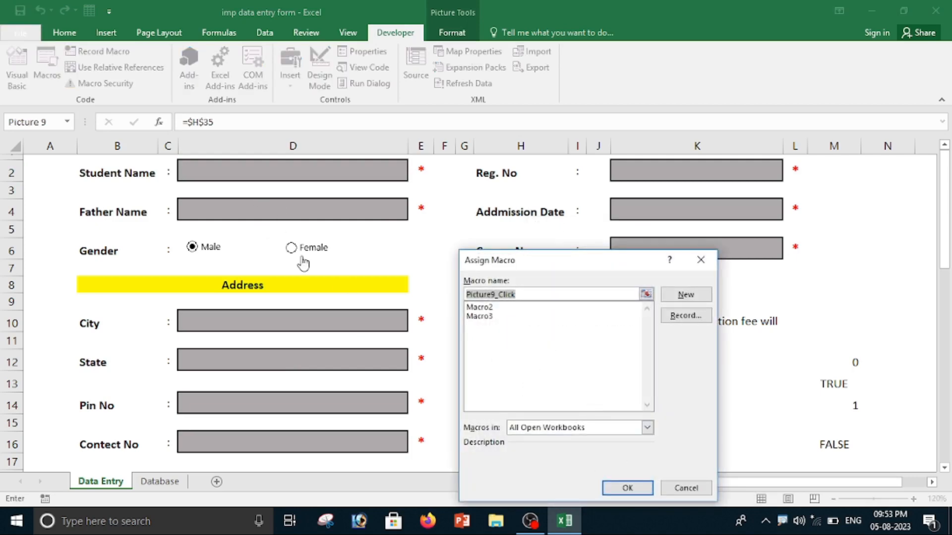
pyautogui.click(492, 317)
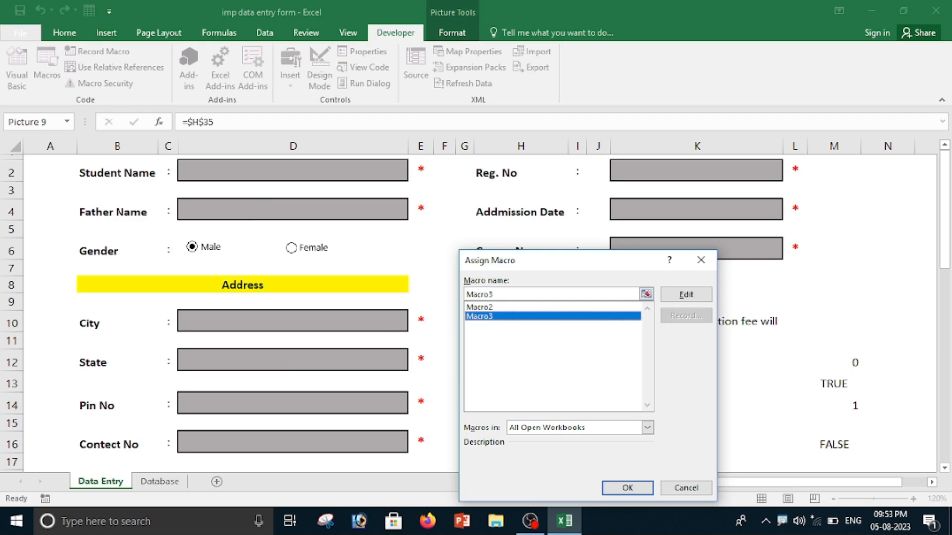
pyautogui.click(626, 489)
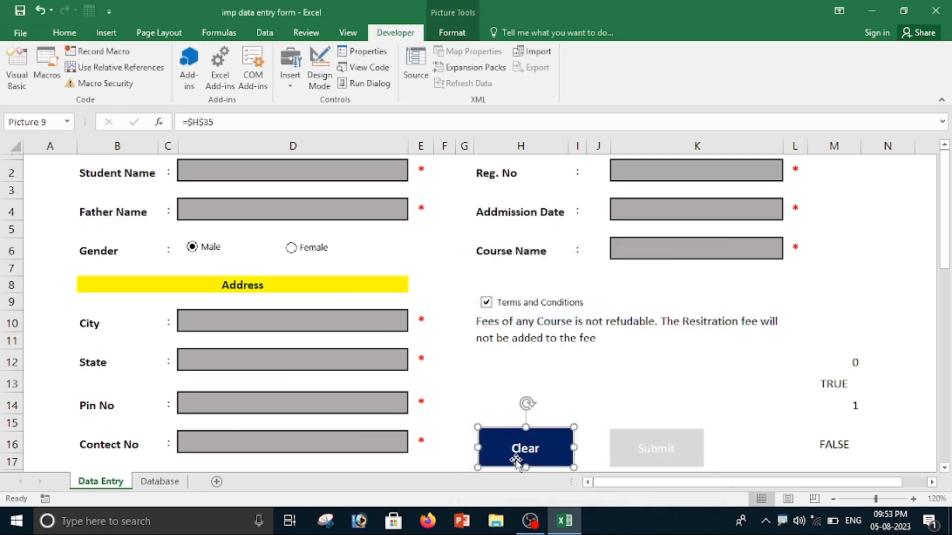
# Enter the filler values fd as student name, fdfd as father name and fdfd as city for another test record.
pyautogui.click(228, 170)
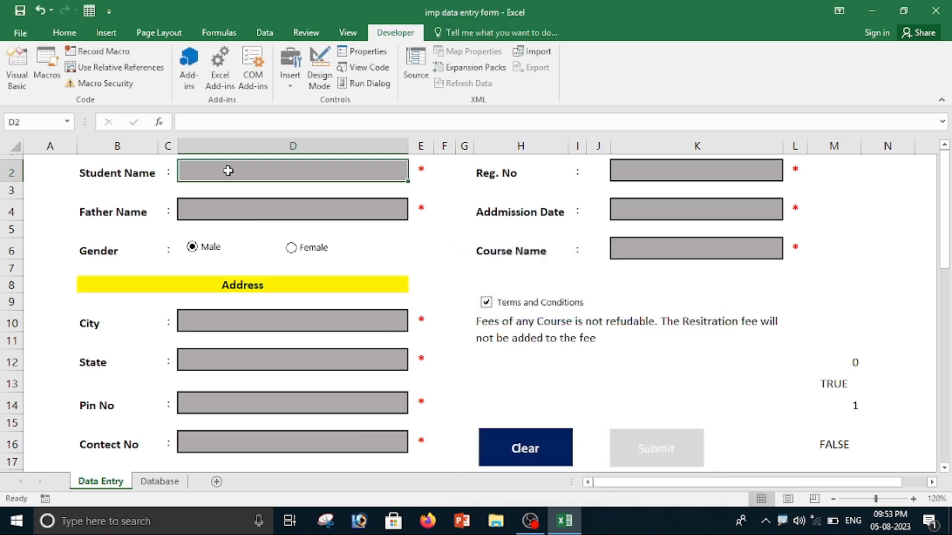
pyautogui.write('fd')
pyautogui.click(244, 208)
pyautogui.write('fdfd')
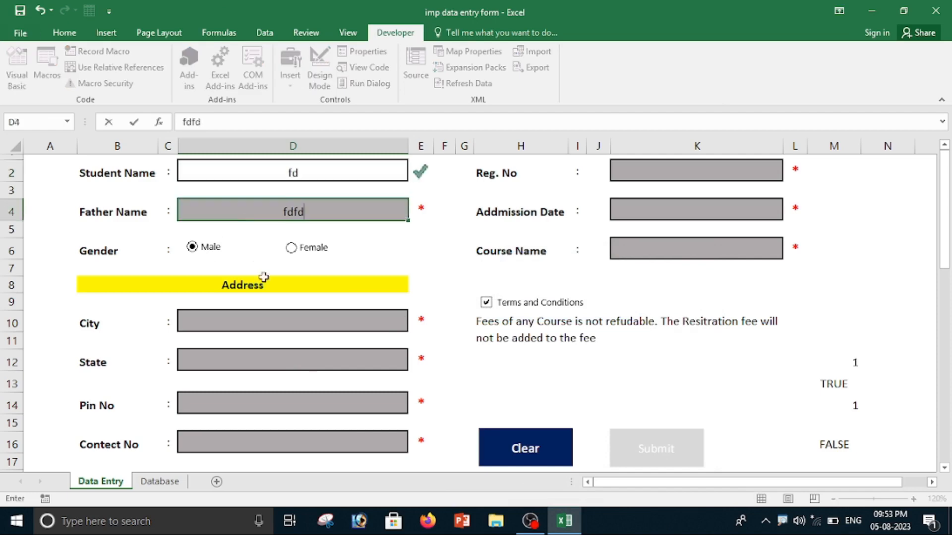
pyautogui.click(262, 326)
pyautogui.write('fdfd')
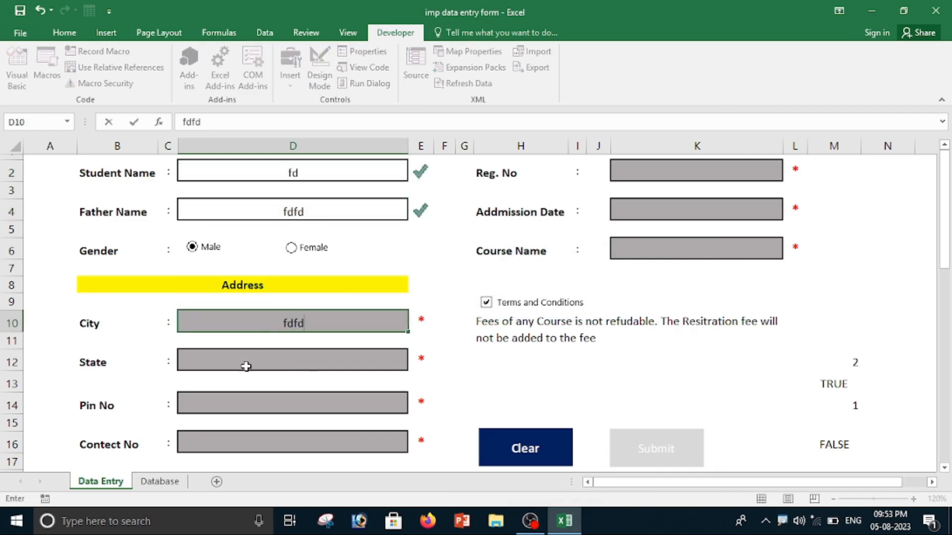
# Choose Mp as the state and enter the filler values df as pin number and fdfdsf as contact number.
pyautogui.click(246, 365)
pyautogui.click(413, 364)
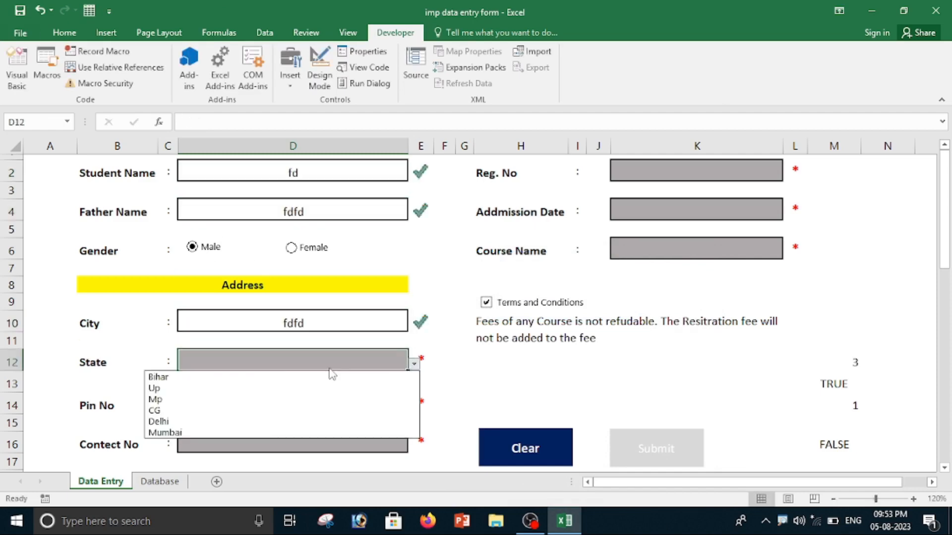
pyautogui.click(260, 400)
pyautogui.click(259, 404)
pyautogui.write('df')
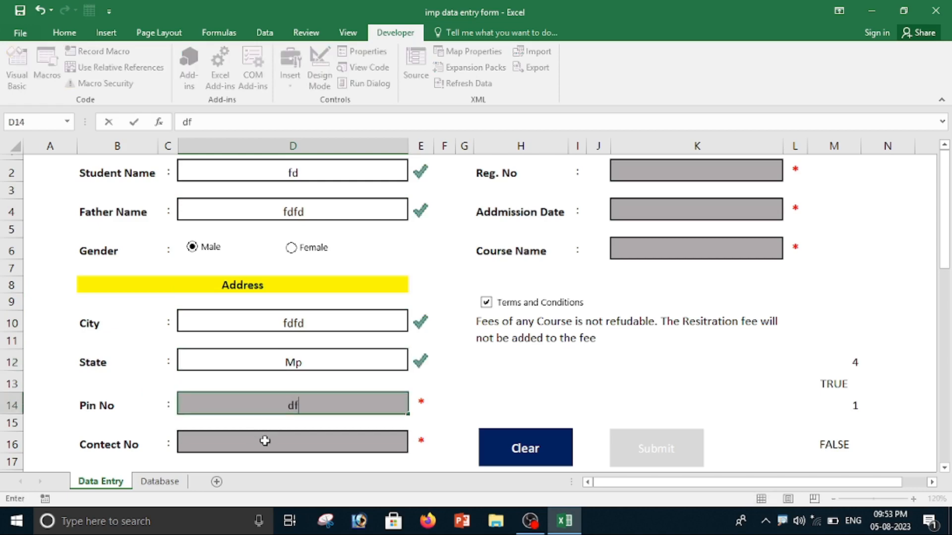
pyautogui.click(269, 445)
pyautogui.write('fdfdsf')
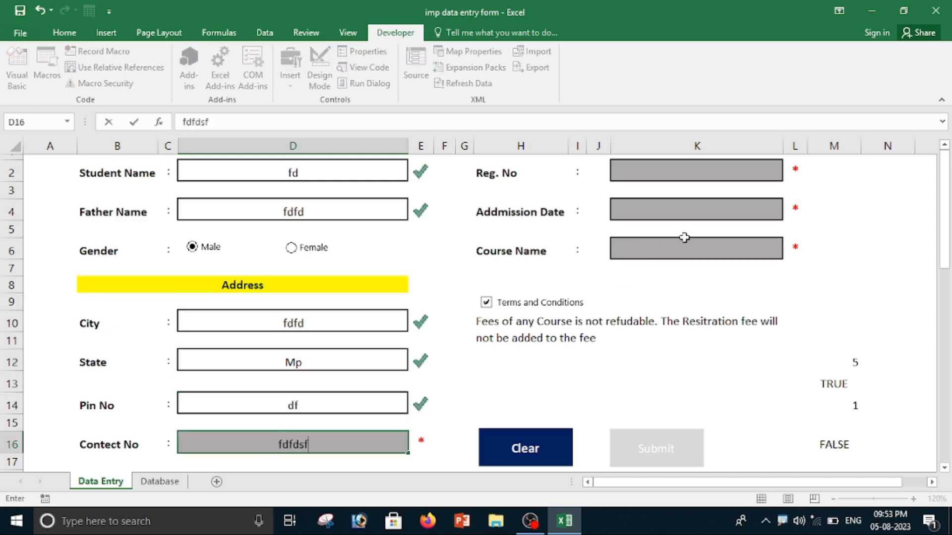
# Complete the test record with fdfd as registration number, fdf as admission date and TYPING as course, and run the form's Clear button.
pyautogui.click(669, 179)
pyautogui.write('fdfd')
pyautogui.click(665, 218)
pyautogui.write('fdf')
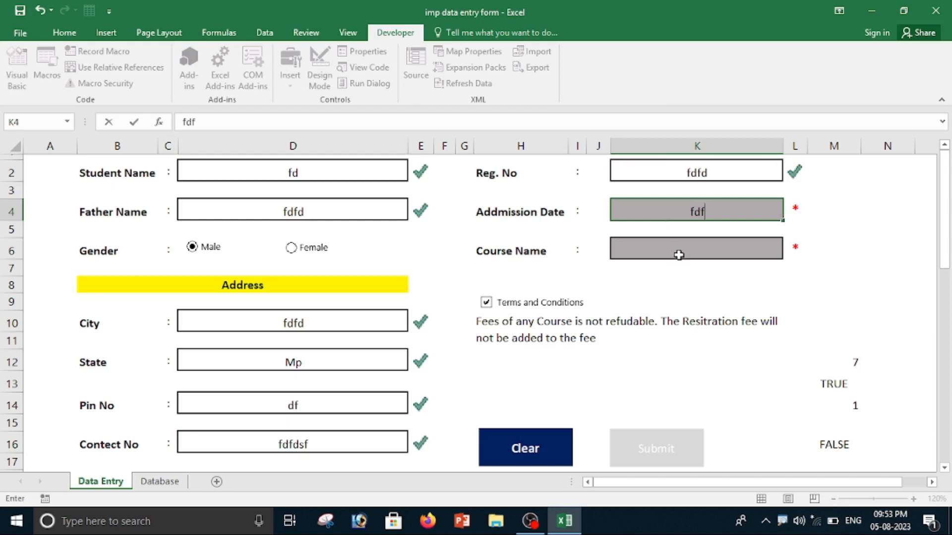
pyautogui.click(677, 250)
pyautogui.click(788, 252)
pyautogui.click(651, 299)
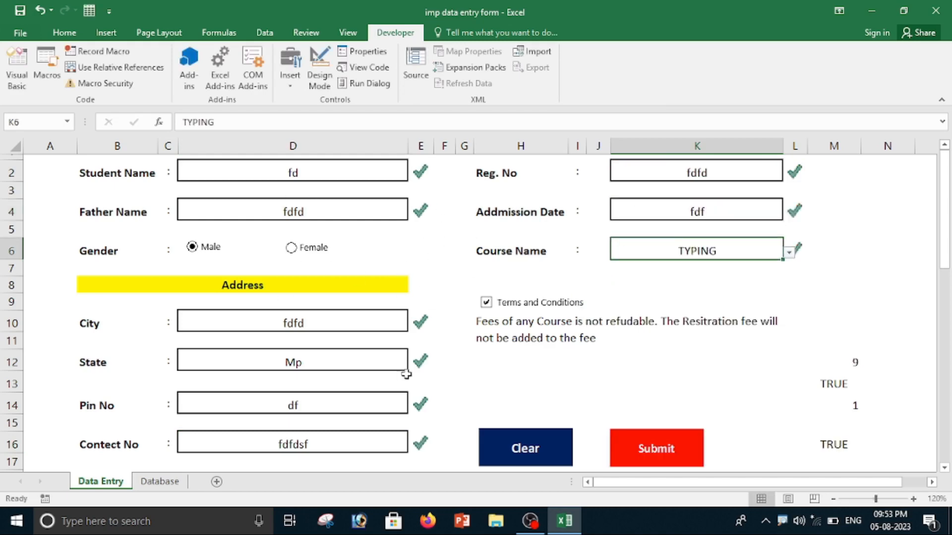
pyautogui.click(531, 452)
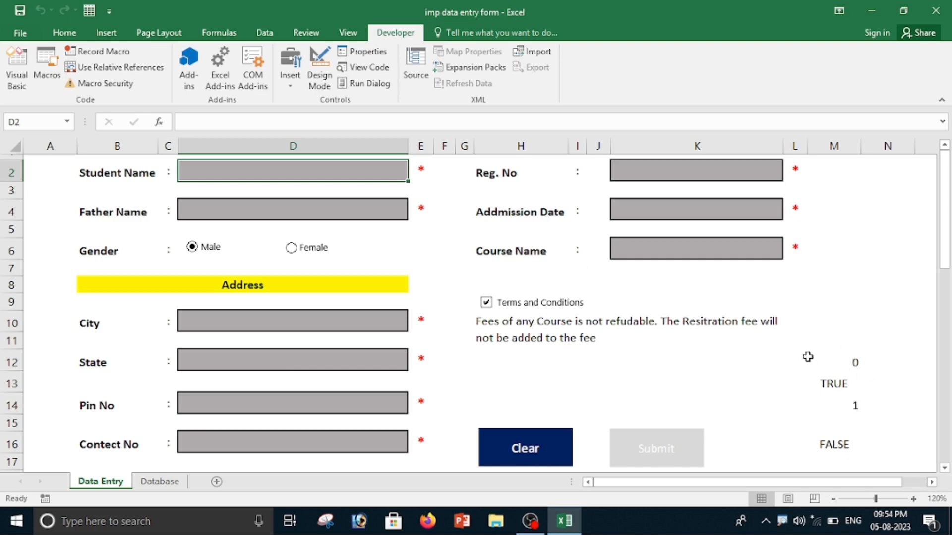
# Hide the helper formula results in column M from M12 downward by applying a white font colour.
pyautogui.moveTo(811, 359); pyautogui.dragTo(850, 297)
pyautogui.scroll(3, 849, 297)
pyautogui.click(65, 33)
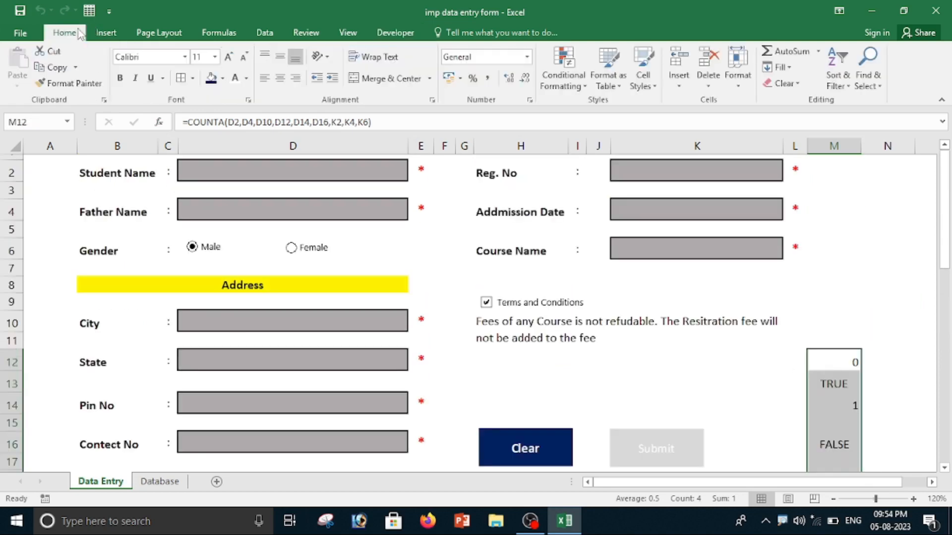
pyautogui.click(235, 78)
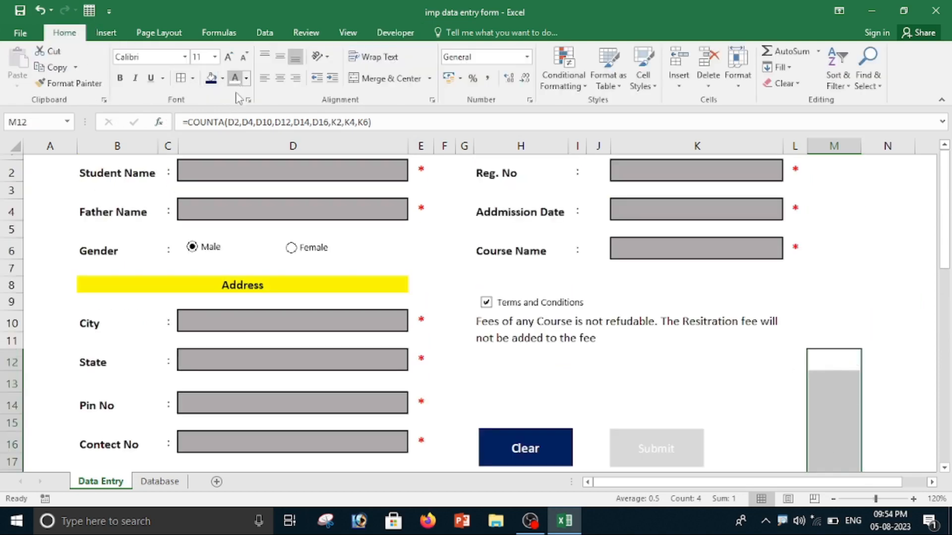
pyautogui.click(838, 287)
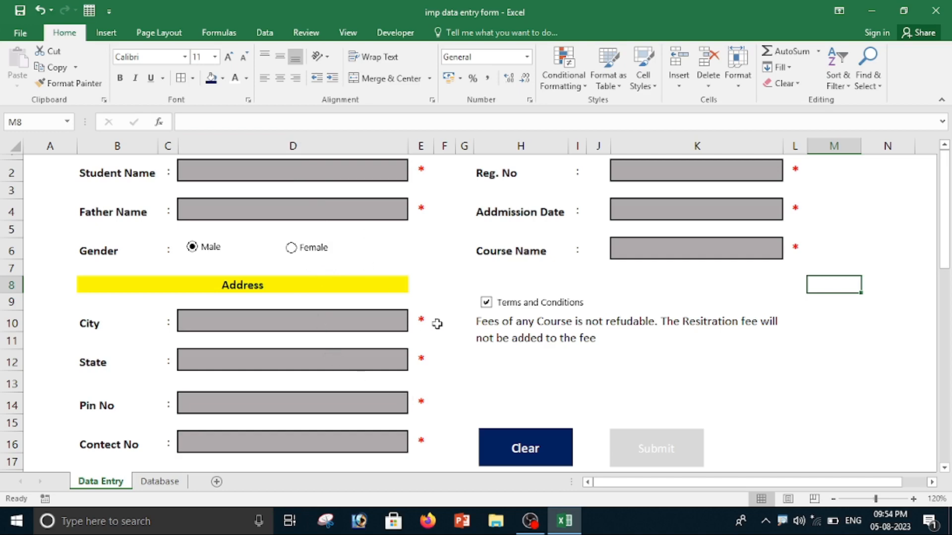
# Fill in the student's and father's names, set the gender to Female and enter Surajpur as the city.
pyautogui.click(290, 167)
pyautogui.write('fdf')
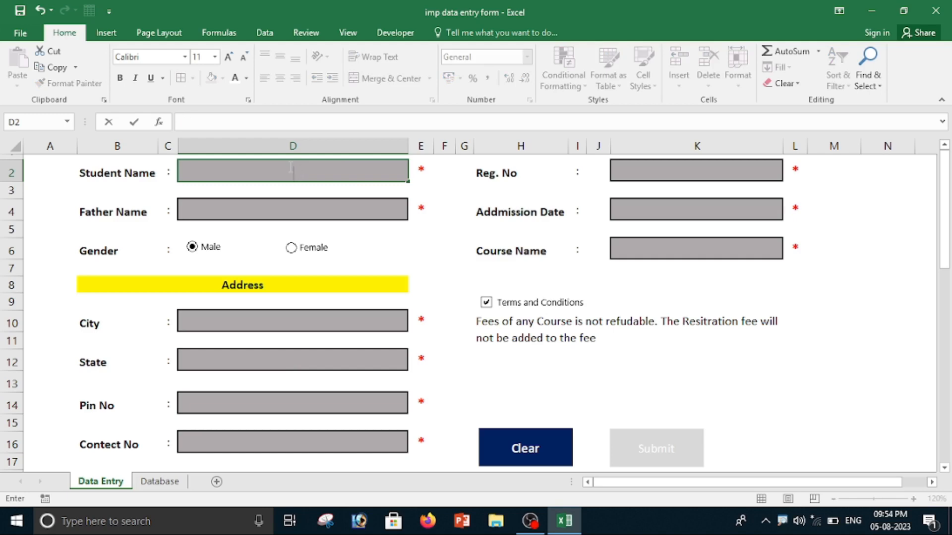
pyautogui.write('Monika')
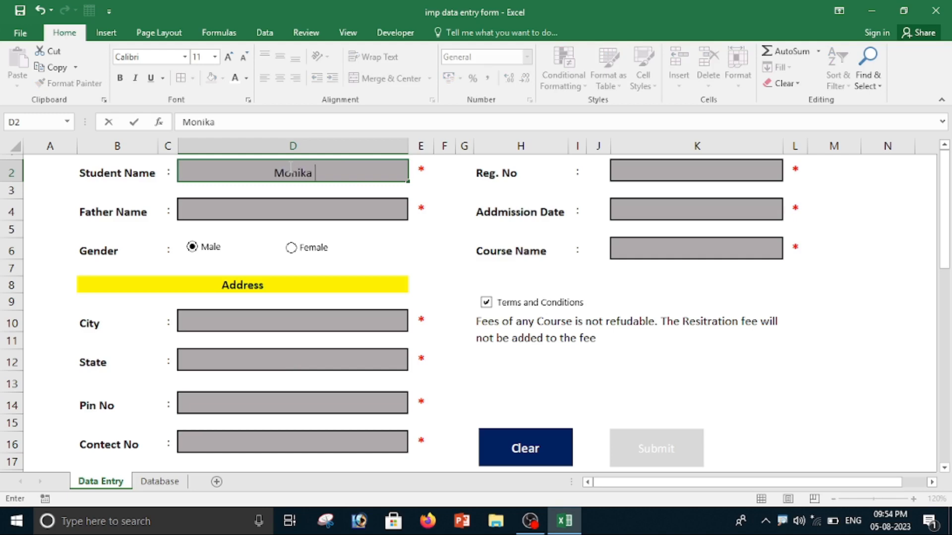
pyautogui.click(263, 212)
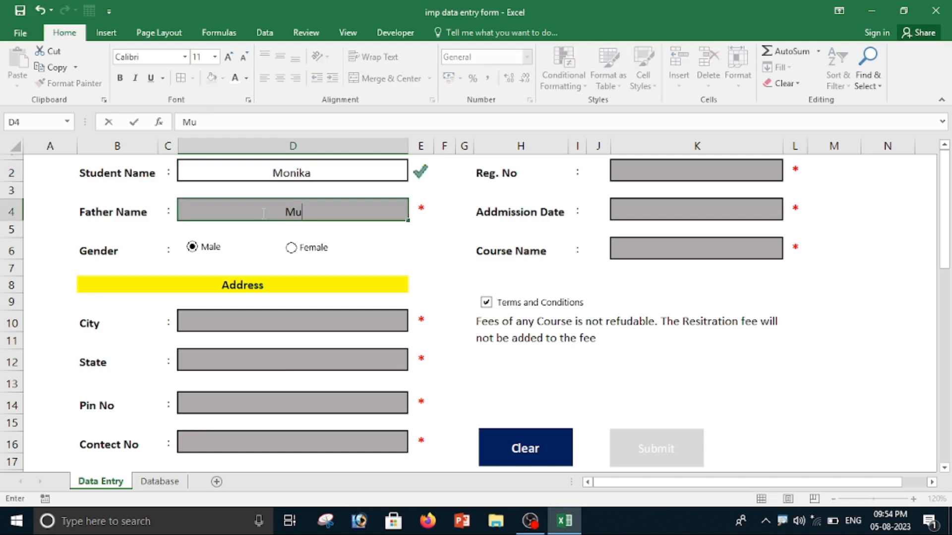
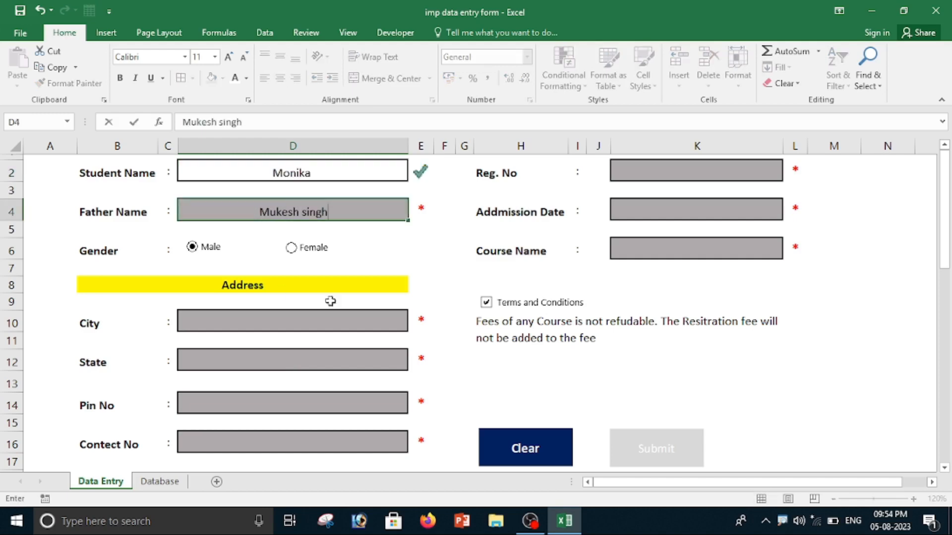
pyautogui.click(291, 247)
pyautogui.click(227, 321)
pyautogui.write('Surajpur')
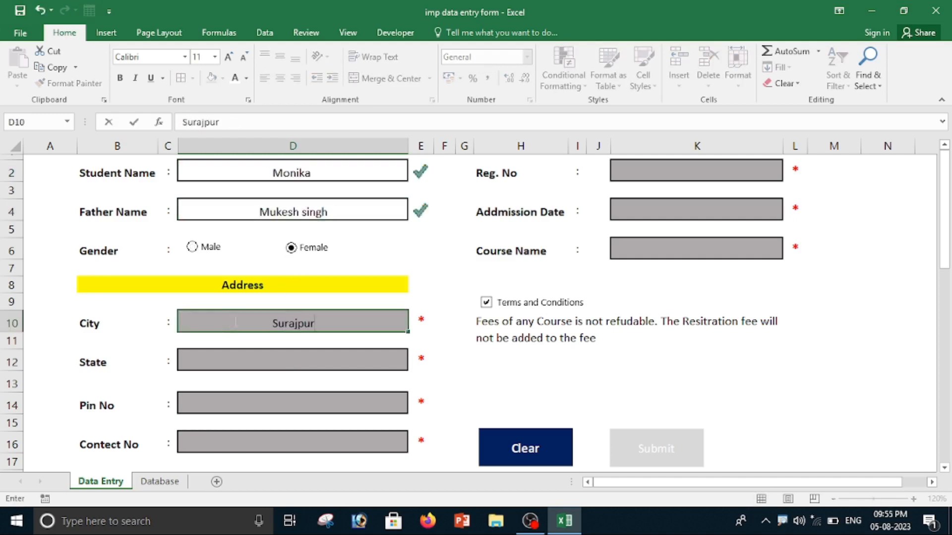
# Enter Up as the state and fill in the pin number and contact number.
pyautogui.click(272, 363)
pyautogui.write('Up')
pyautogui.click(245, 401)
pyautogui.write('476434')
pyautogui.click(289, 439)
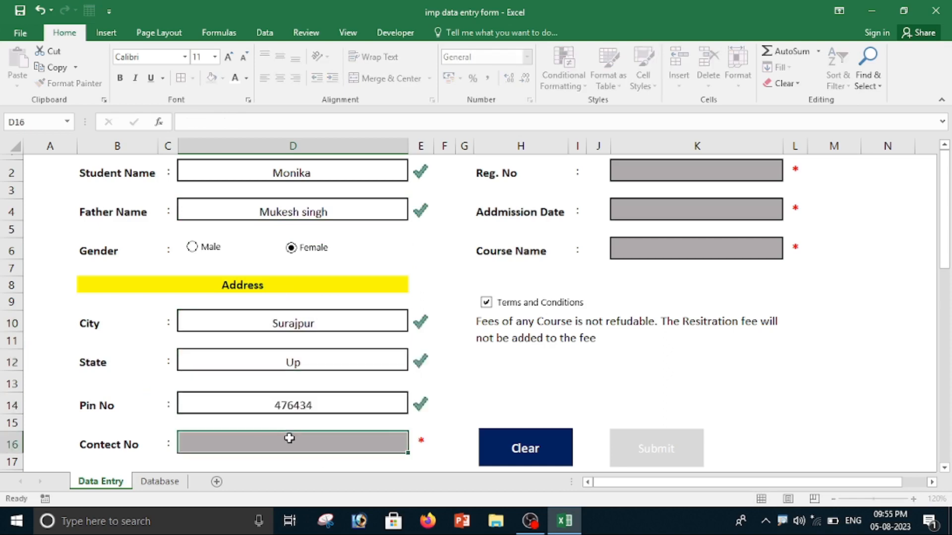
pyautogui.write('56464646')
# Fill in the registration number, set the admission date to 09-02-2023 and choose TALLY as the course.
pyautogui.click(665, 174)
pyautogui.write('100')
pyautogui.press('Return')
pyautogui.click(673, 213)
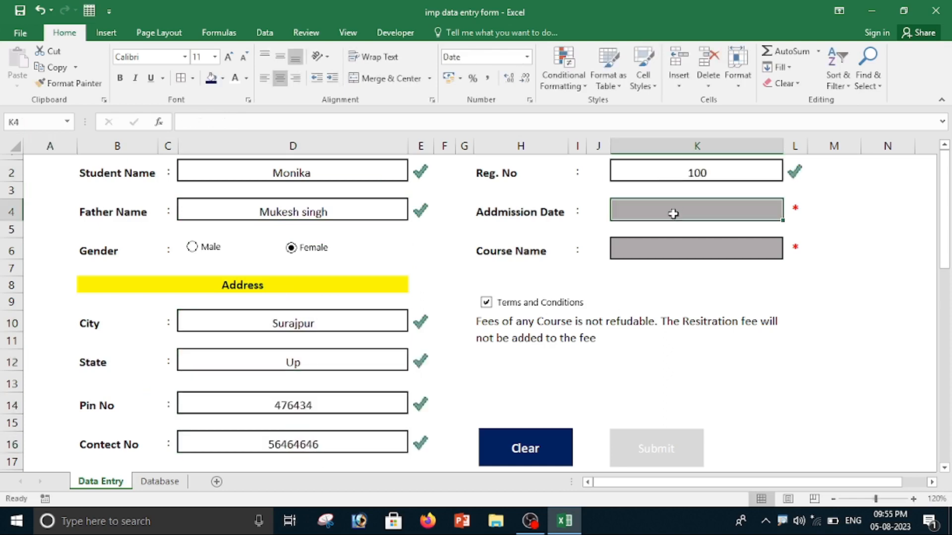
pyautogui.write('09/02/2')
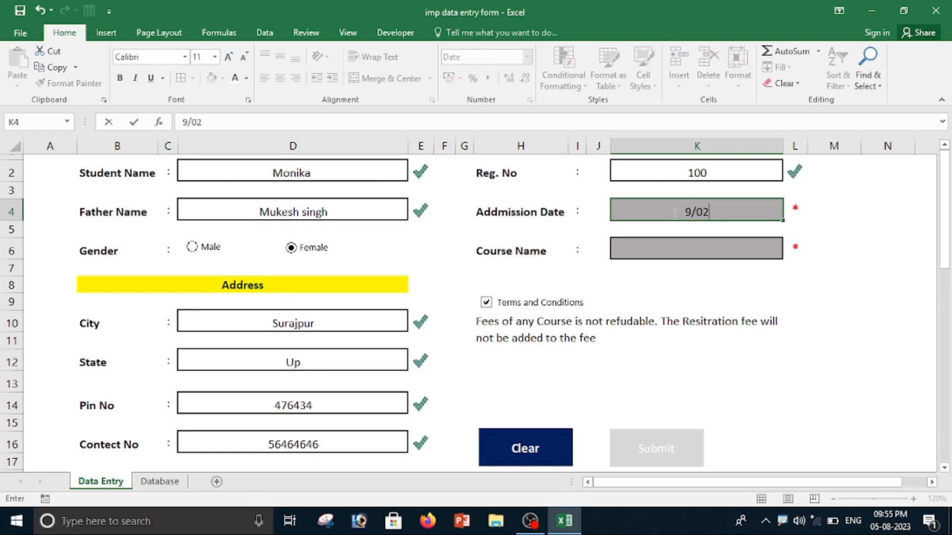
pyautogui.write('023')
pyautogui.press('Return')
pyautogui.click(788, 252)
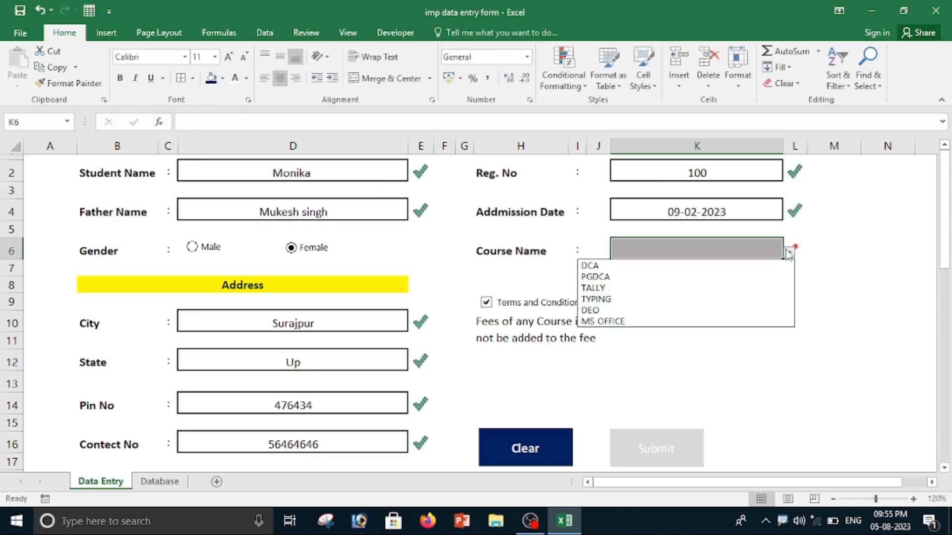
pyautogui.click(693, 290)
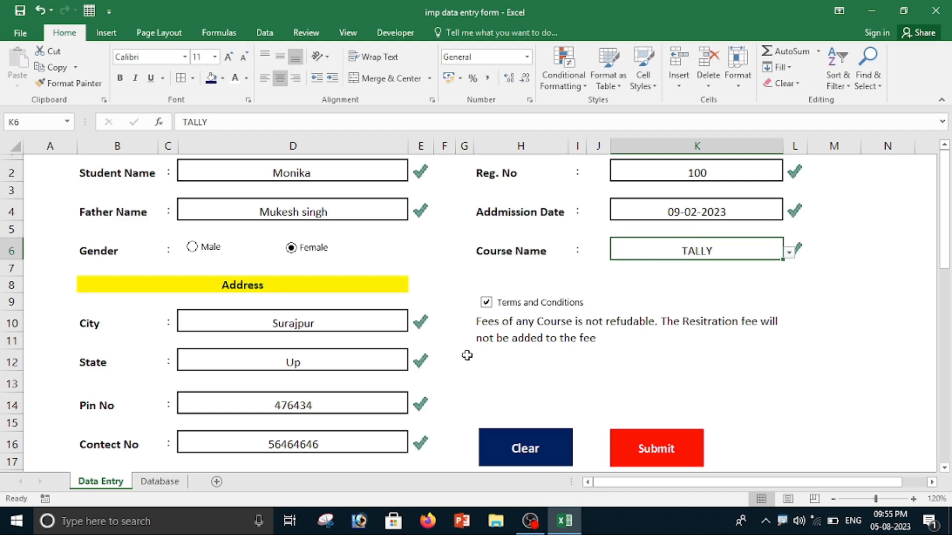
# Submit the completed record, check the entry in the Database sheet and return to the Data Entry sheet.
pyautogui.click(673, 451)
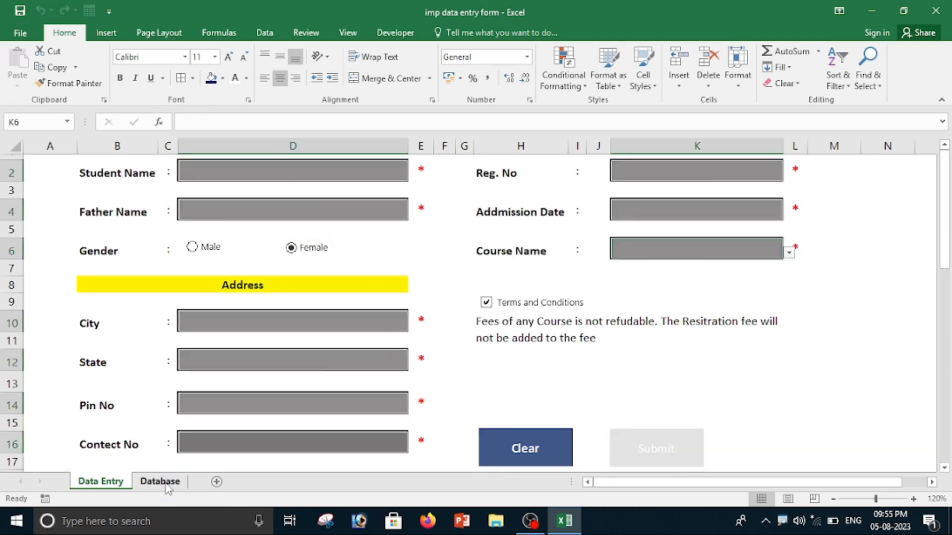
pyautogui.click(167, 485)
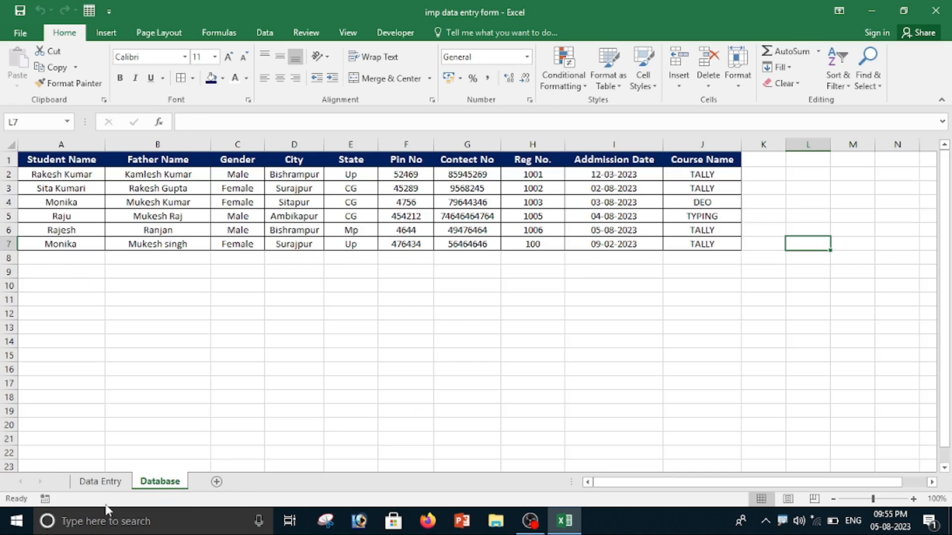
pyautogui.click(101, 481)
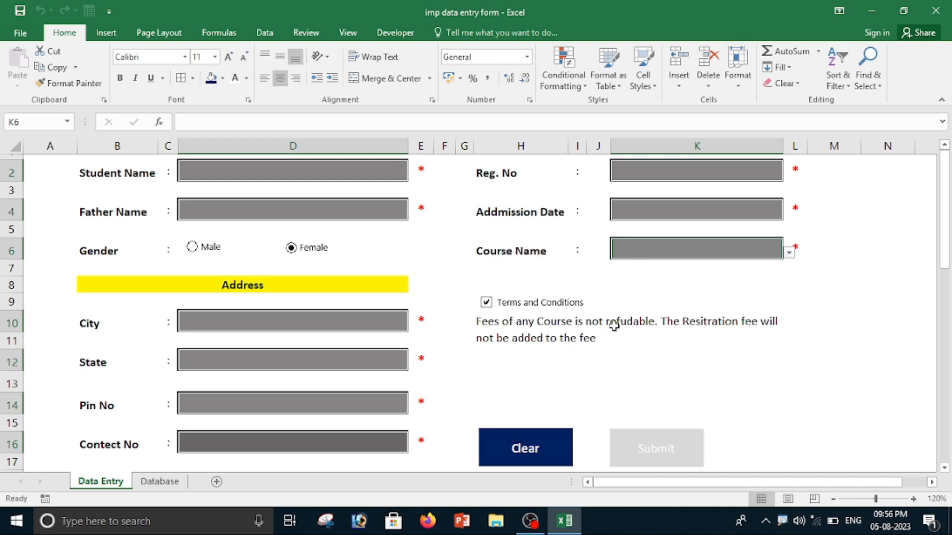
# Open the code of Module1 from the imp data entry form project in the Visual Basic editor.
pyautogui.click(399, 35)
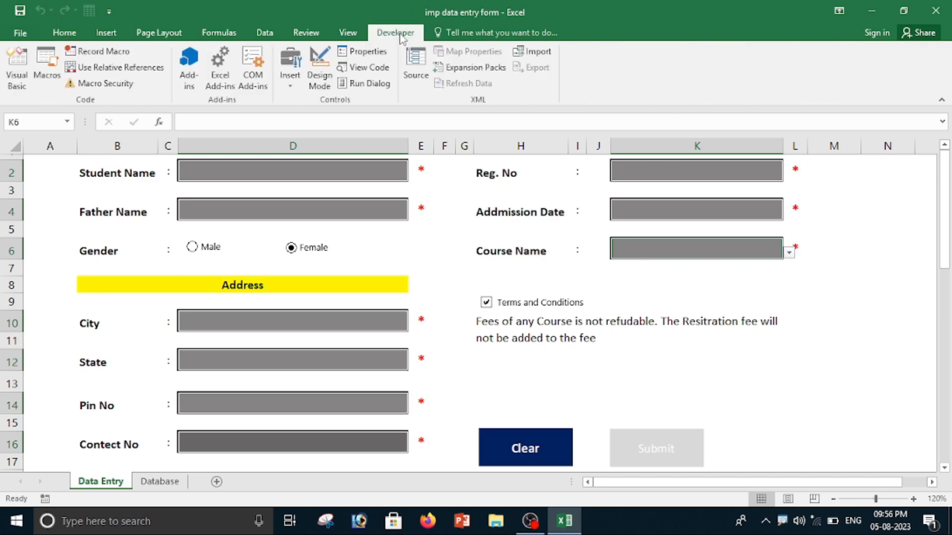
pyautogui.click(14, 74)
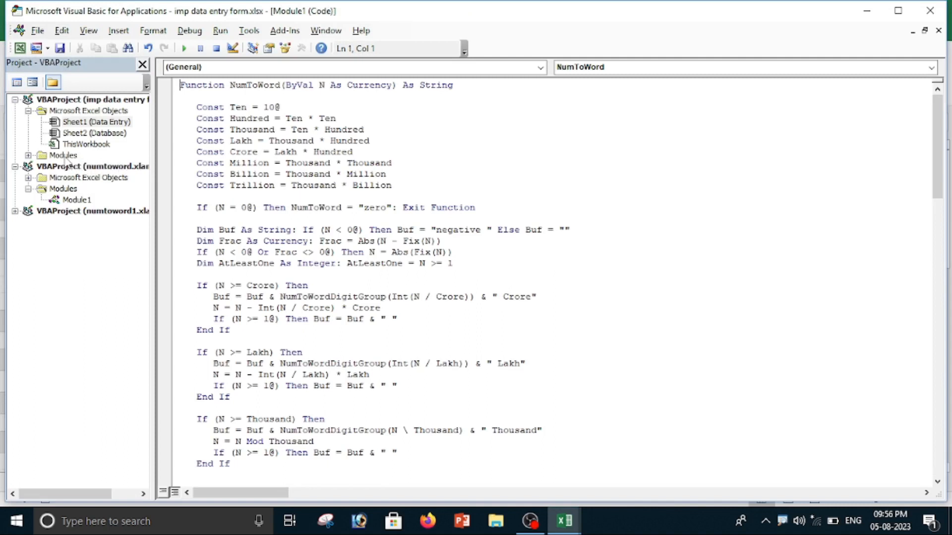
pyautogui.doubleClick(65, 157)
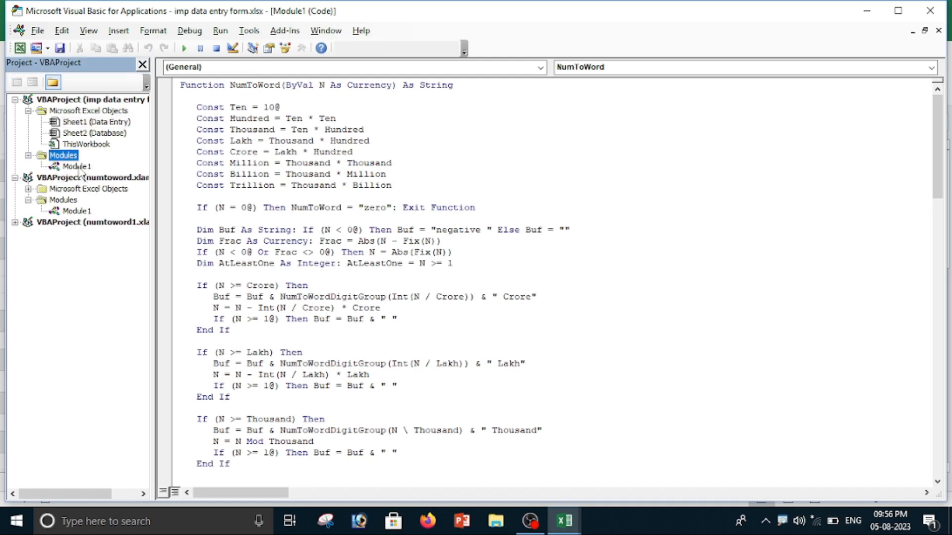
pyautogui.doubleClick(77, 166)
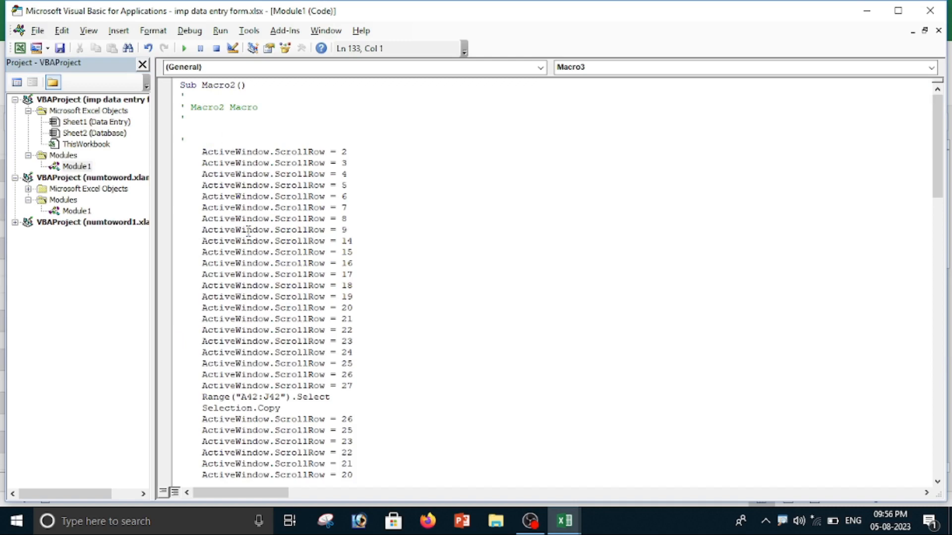
# Add the line application.ScreenUpdating=False at the start of Macro2, above the first ActiveWindow.ScrollRow statement.
pyautogui.click(208, 140)
pyautogui.press('Return')
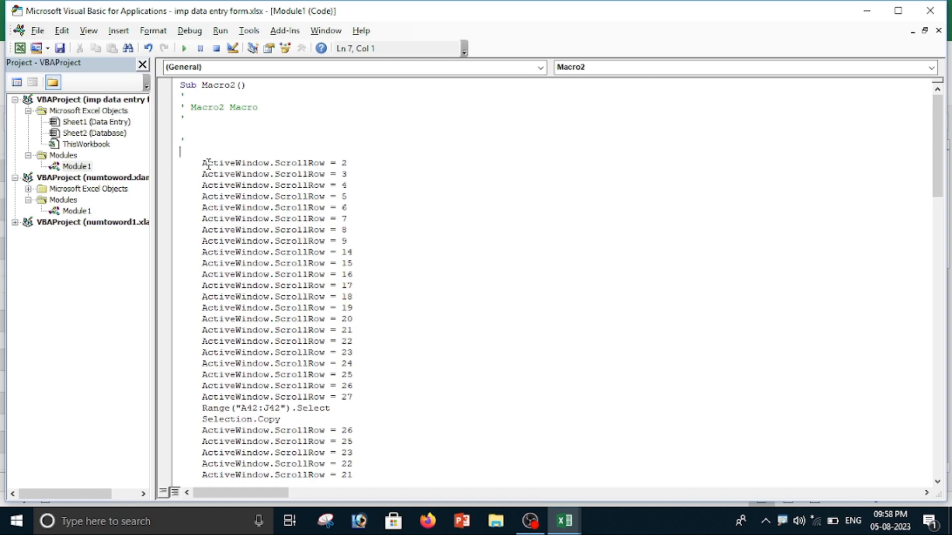
pyautogui.write('applicatin')
pyautogui.press('BackSpace')
pyautogui.press('BackSpace')
pyautogui.press('BackSpace')
pyautogui.press('BackSpace')
pyautogui.press('BackSpace')
pyautogui.press('BackSpace')
pyautogui.press('BackSpace')
pyautogui.press('BackSpace')
pyautogui.press('BackSpace')
pyautogui.press('BackSpace')
pyautogui.press('BackSpace')
pyautogui.write('application.scr')
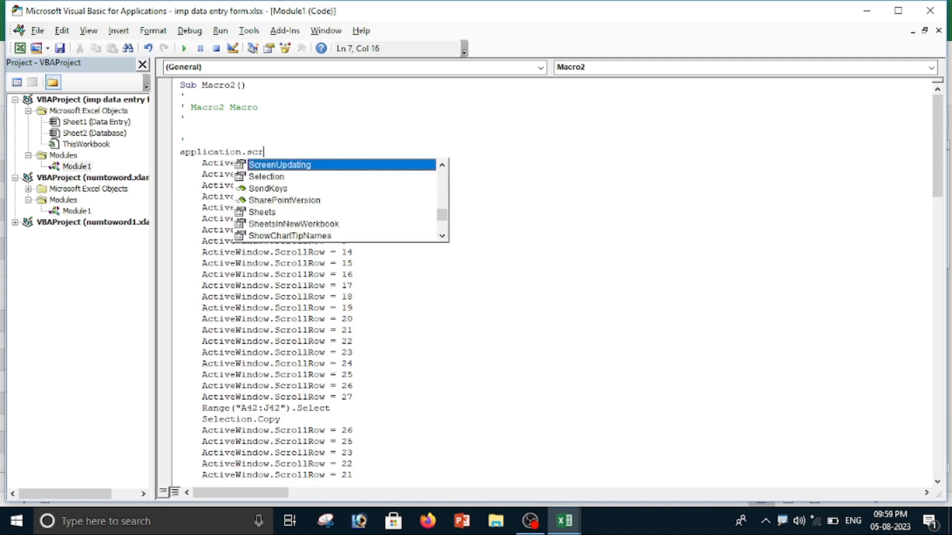
pyautogui.write('eenUpdating')
pyautogui.press('Tab')
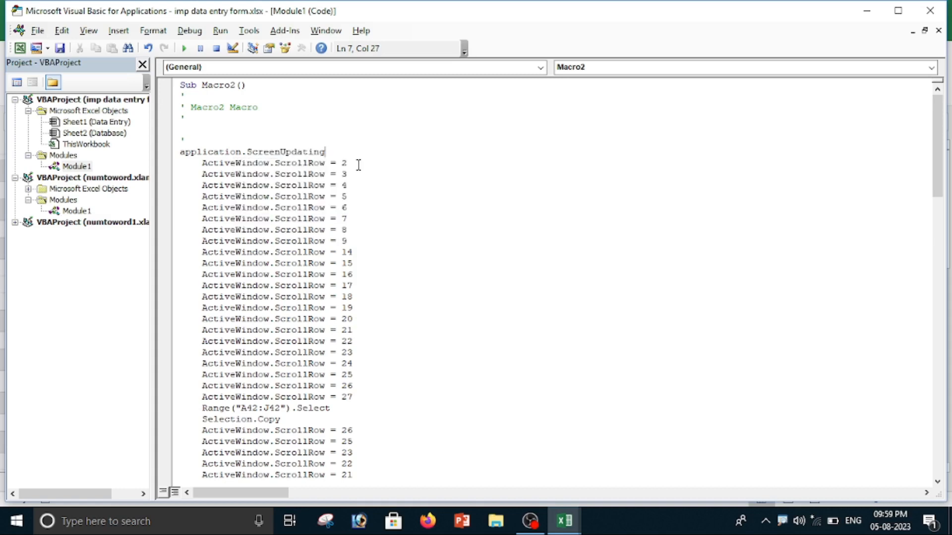
pyautogui.write('=')
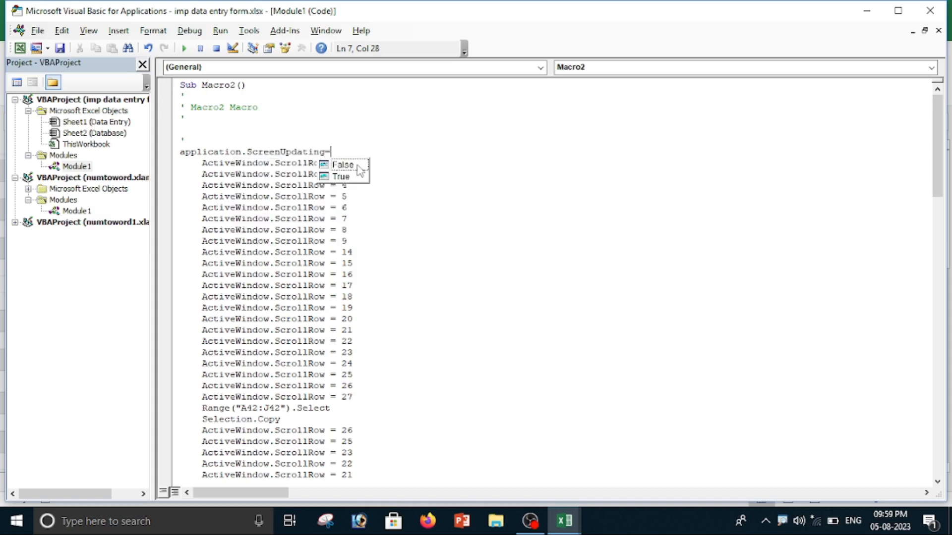
pyautogui.doubleClick(359, 170)
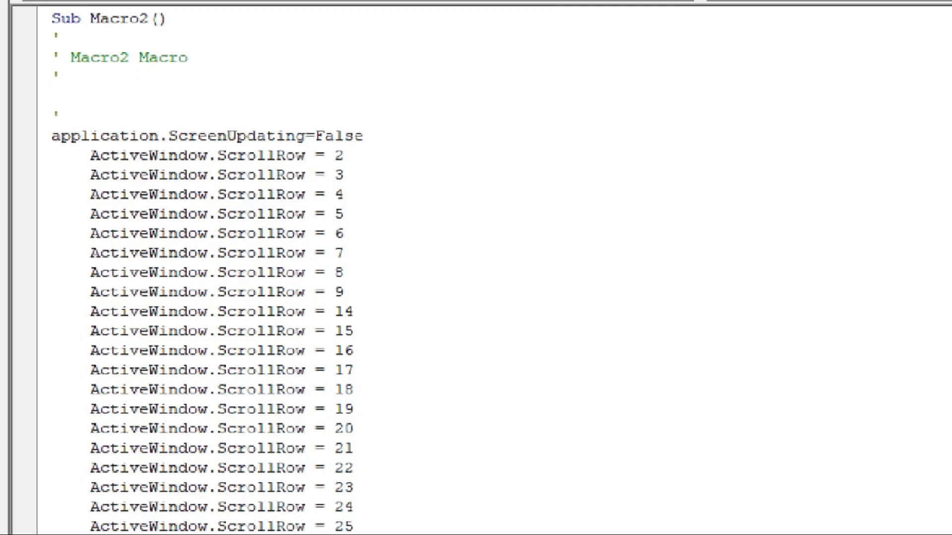
pyautogui.moveTo(16, 105)
pyautogui.mouseDown()
pyautogui.moveTo(119, 158)
pyautogui.moveTo(497, 110)
pyautogui.moveTo(1, 105)
pyautogui.mouseUp()
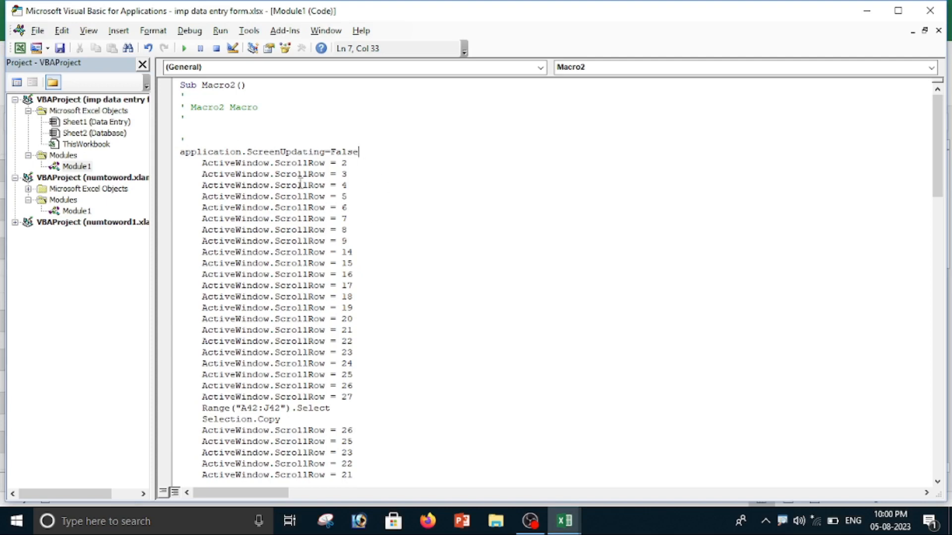
# Save the workbook as an Excel Macro-Enabled Workbook named imp data entry form in Documents and close the Visual Basic editor.
pyautogui.click(60, 48)
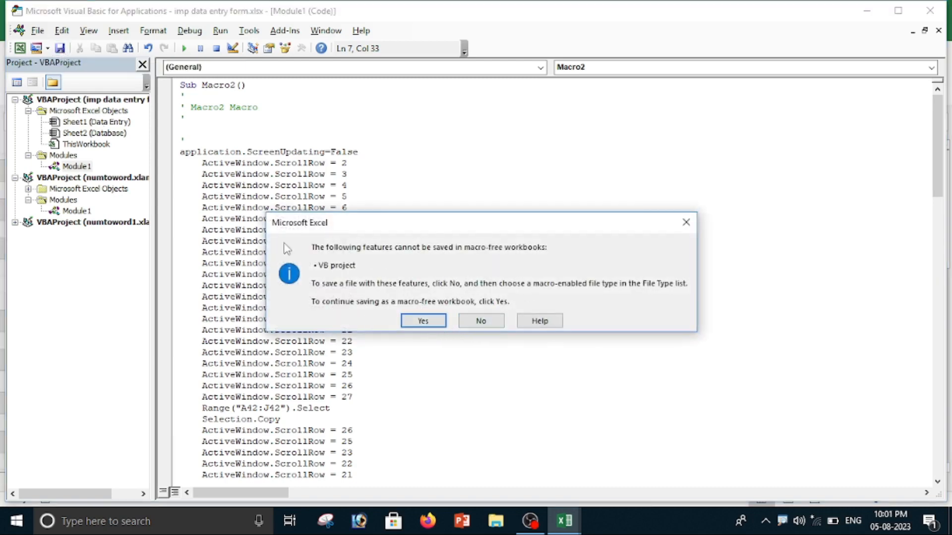
pyautogui.click(481, 321)
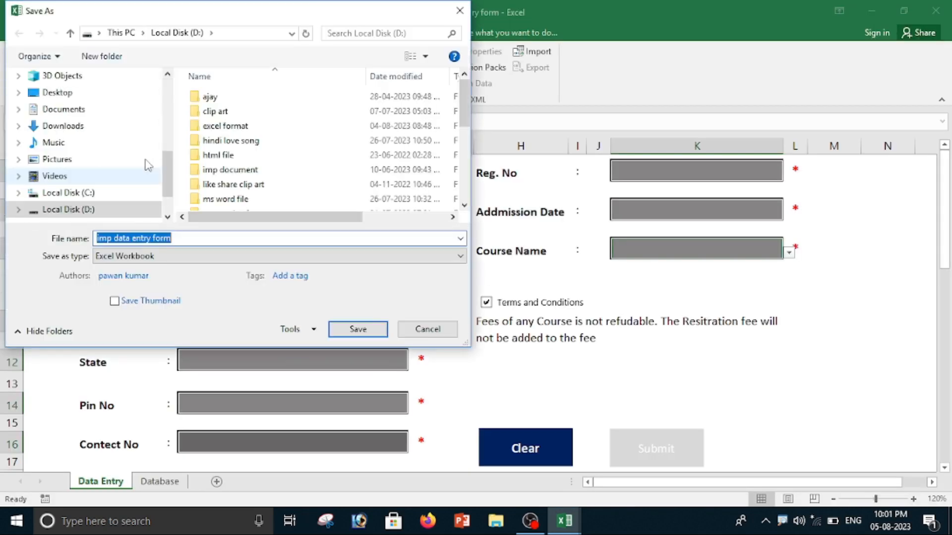
pyautogui.click(64, 109)
pyautogui.click(213, 238)
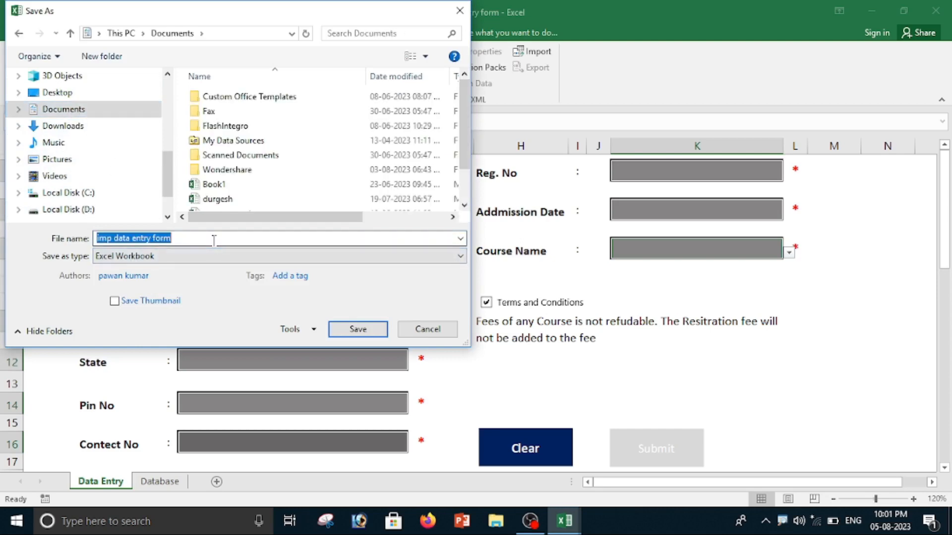
pyautogui.click(193, 237)
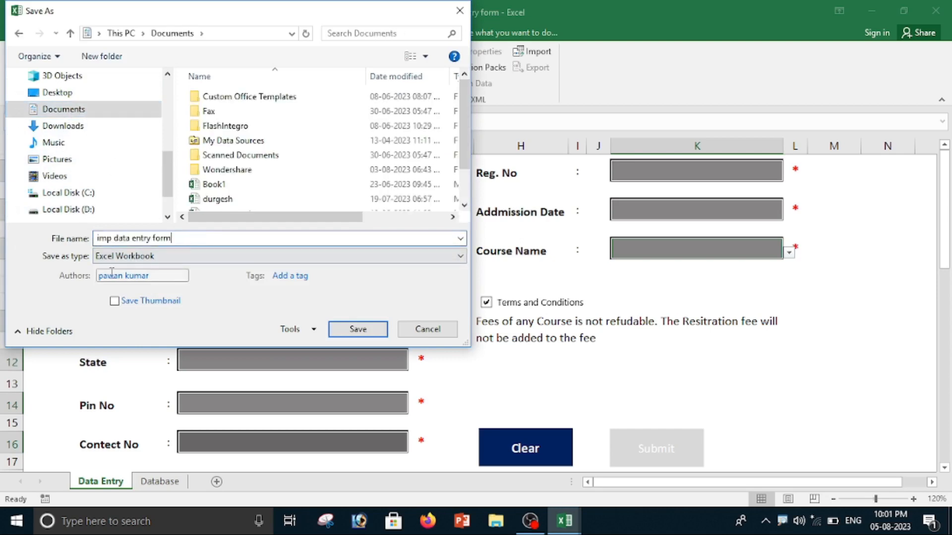
pyautogui.click(171, 260)
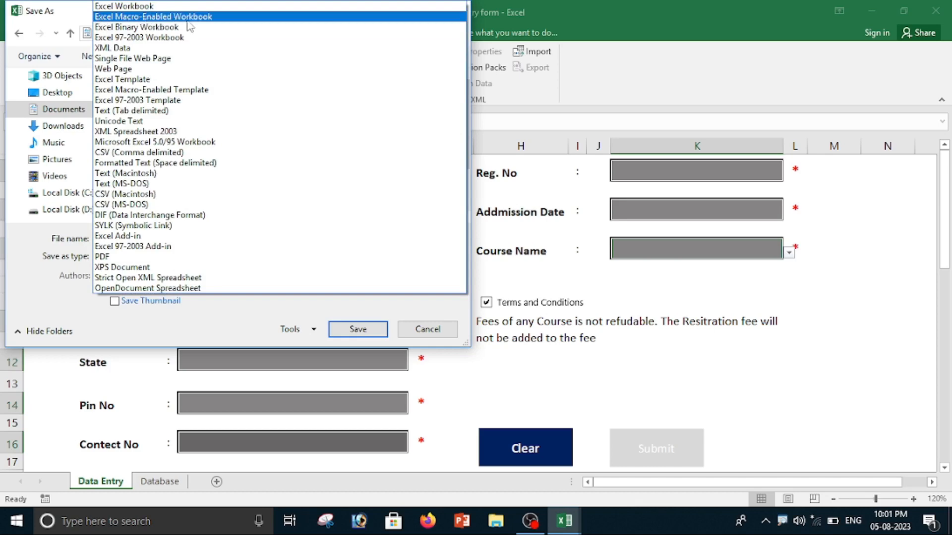
pyautogui.click(204, 19)
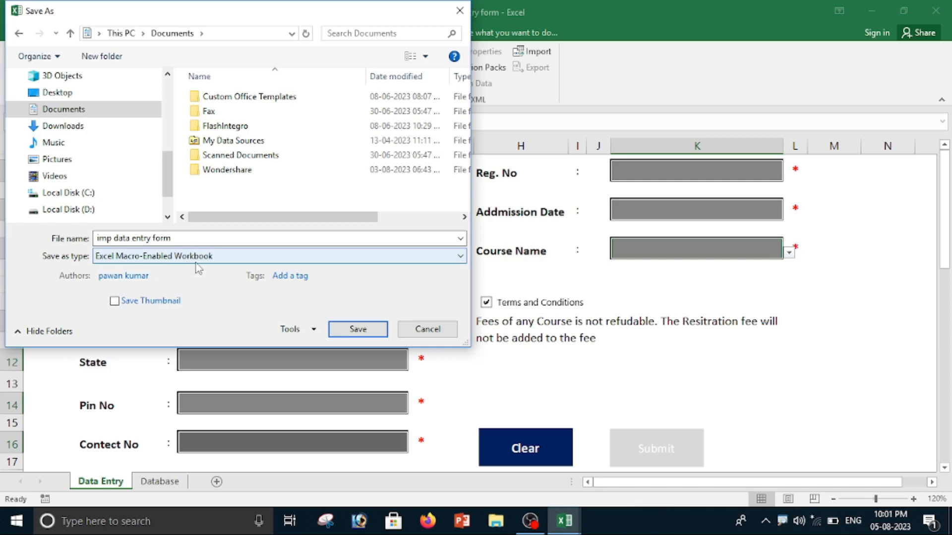
pyautogui.click(358, 330)
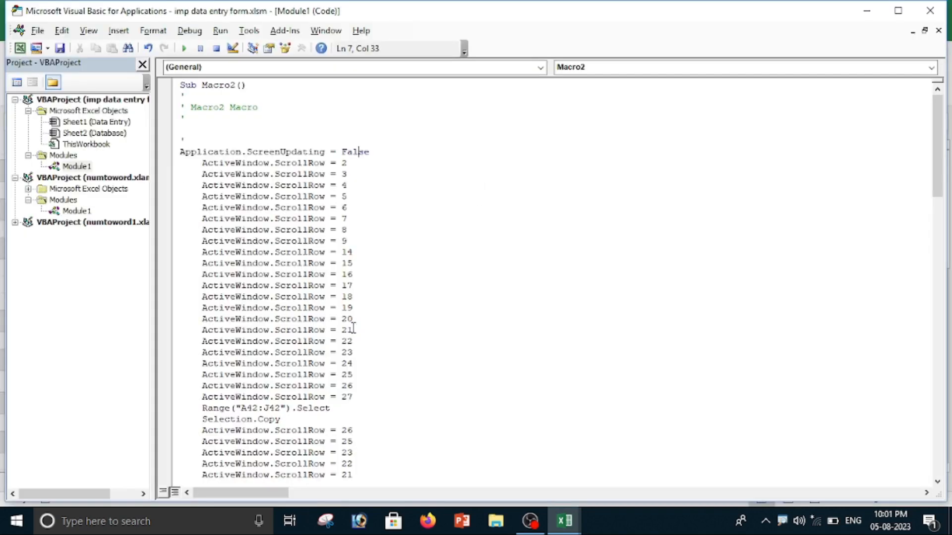
pyautogui.click(928, 12)
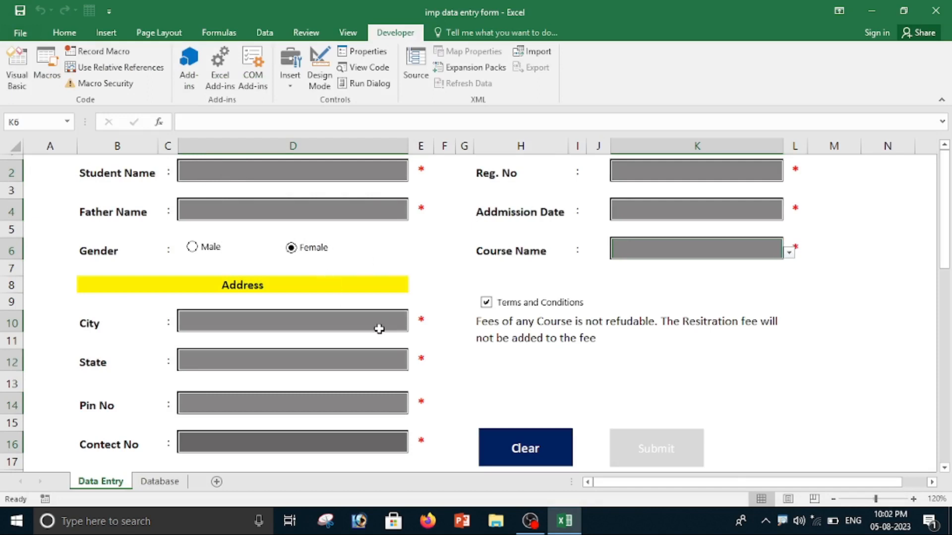
# Enter the student's name and the father's name in the form and set the gender to Male.
pyautogui.click(252, 165)
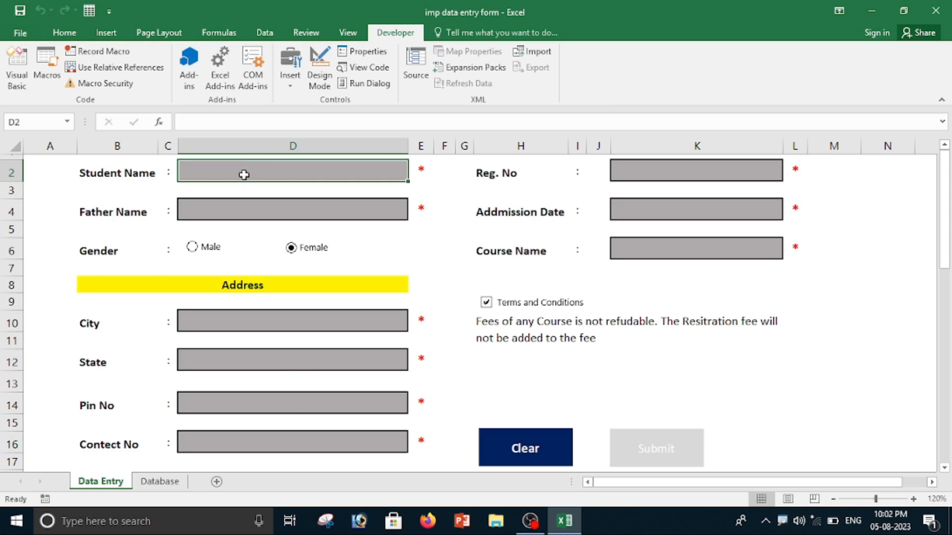
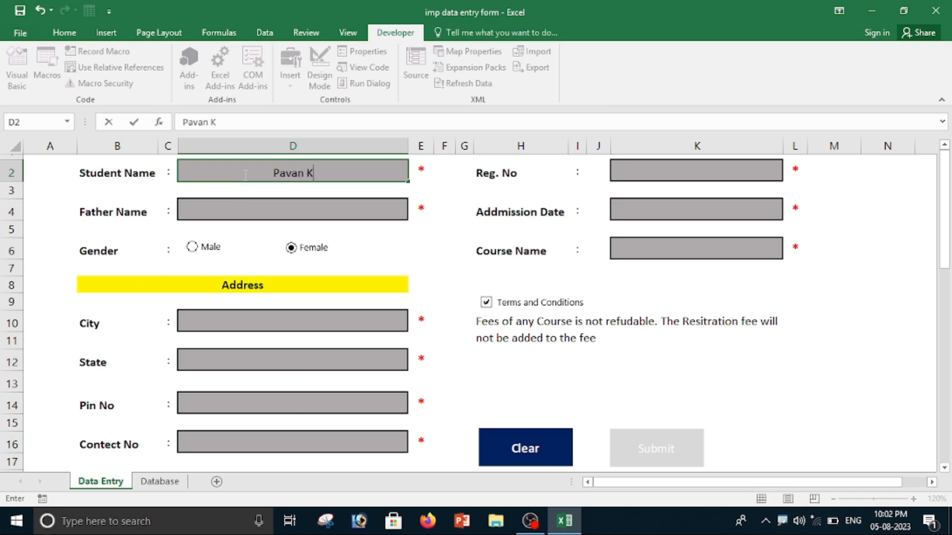
pyautogui.click(249, 208)
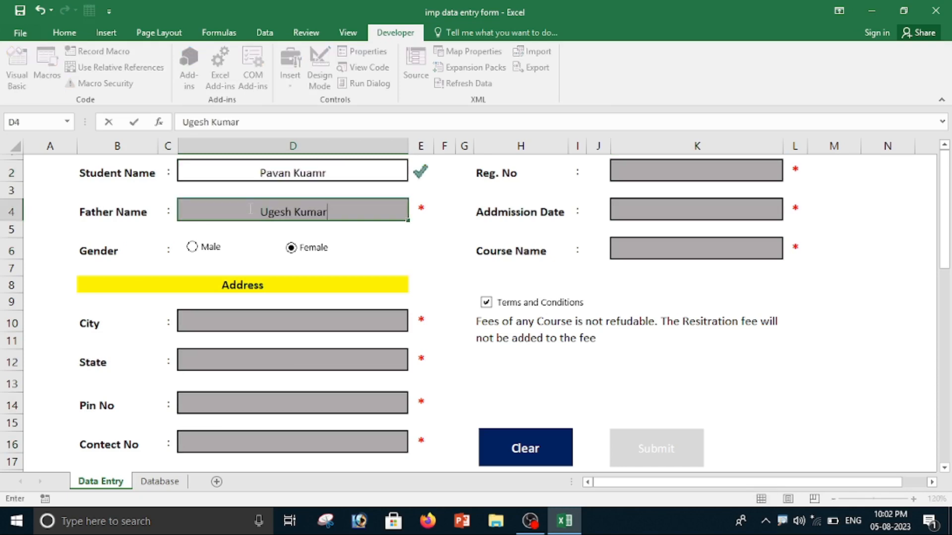
pyautogui.click(208, 252)
# Fill in the address with city Bishrampur, state CG and the postal pin number, and enter the contact number.
pyautogui.click(226, 321)
pyautogui.write('Bishrampur')
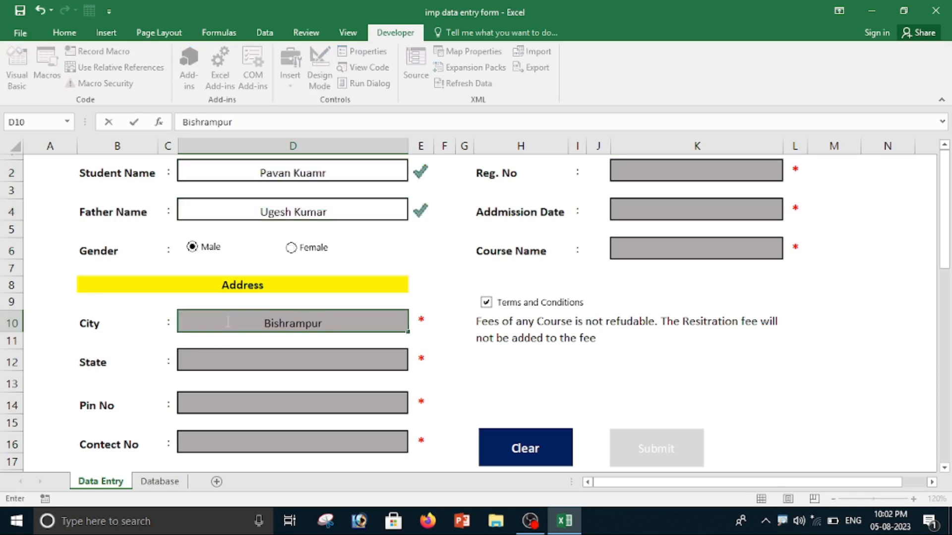
pyautogui.click(266, 362)
pyautogui.click(414, 364)
pyautogui.click(246, 402)
pyautogui.write('46464')
pyautogui.click(262, 440)
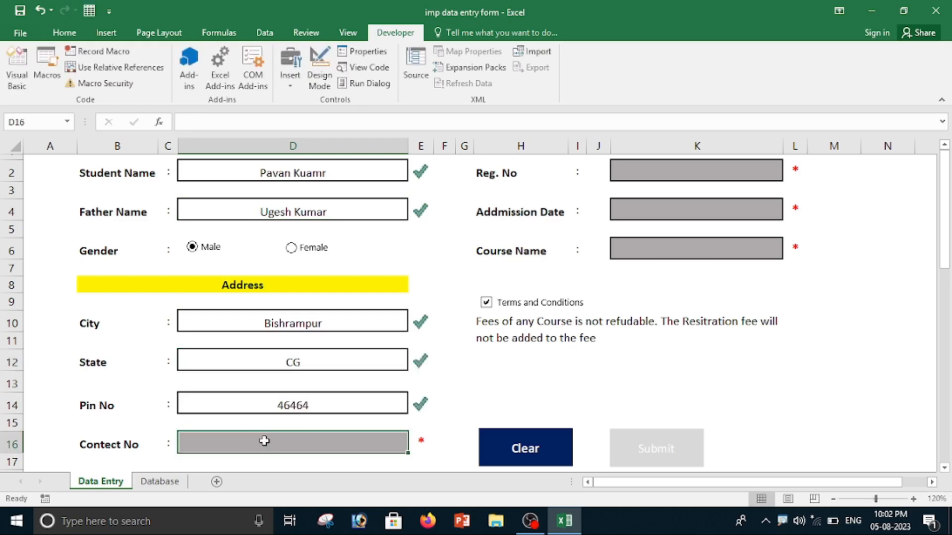
pyautogui.write('74646646464')
# Enter the registration number, set the admission date to 09/08/2023 and choose TALLY as the course.
pyautogui.click(686, 174)
pyautogui.write('1010')
pyautogui.click(738, 205)
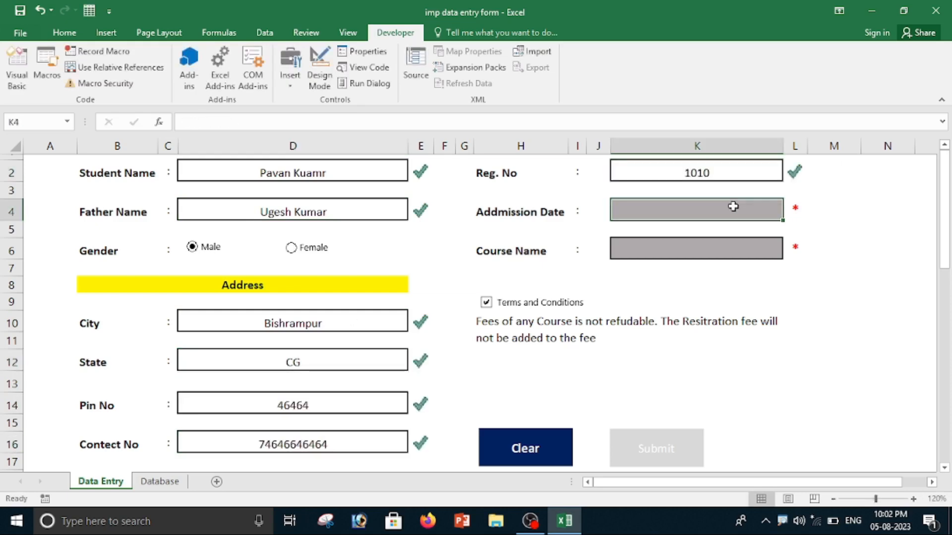
pyautogui.write('09/08/2023')
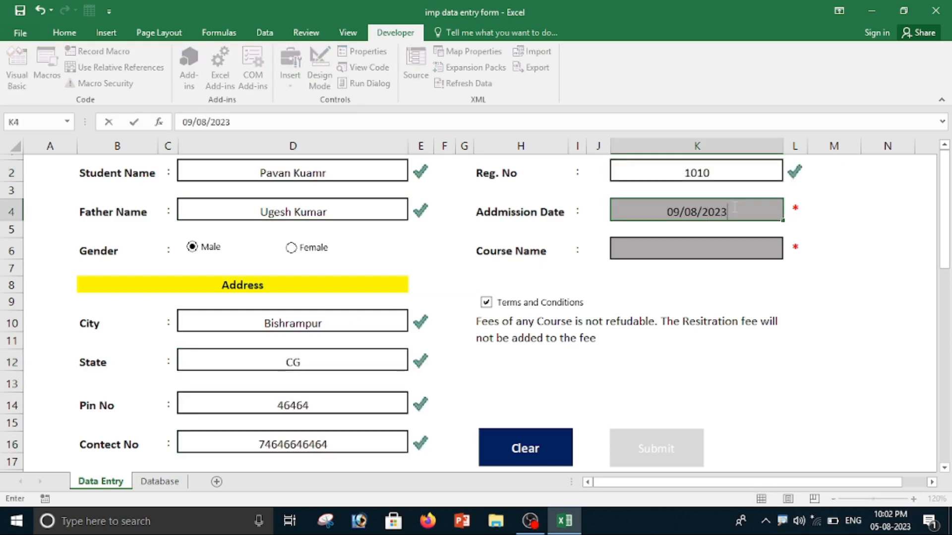
pyautogui.click(746, 252)
pyautogui.click(789, 252)
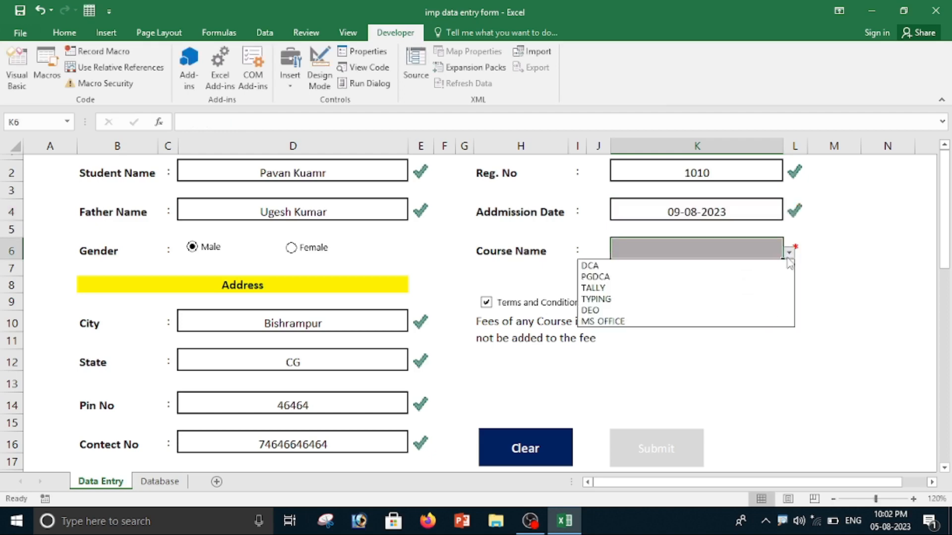
pyautogui.click(653, 291)
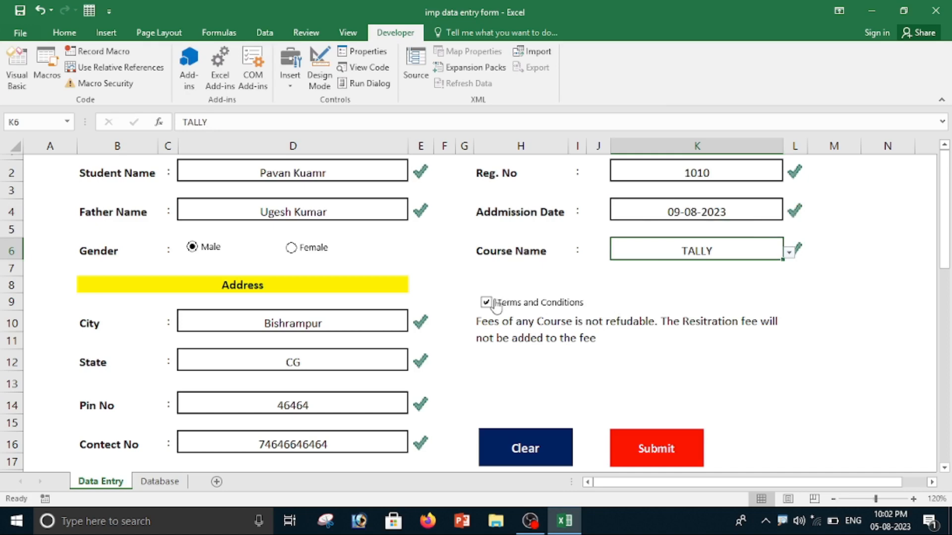
# Submit the completed male student's record, check its row in the Database sheet and return to the Data Entry sheet.
pyautogui.scroll(-2, 620, 342)
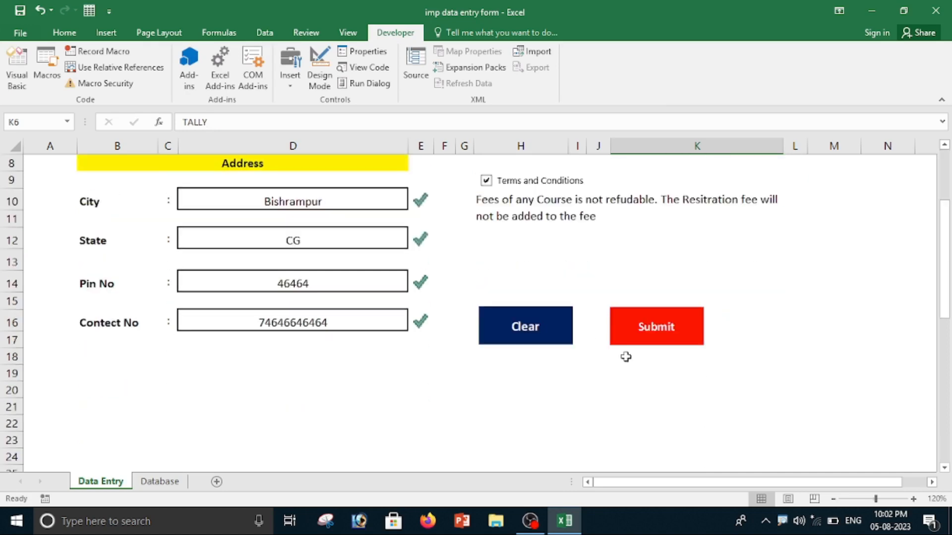
pyautogui.scroll(2, 639, 359)
pyautogui.click(664, 449)
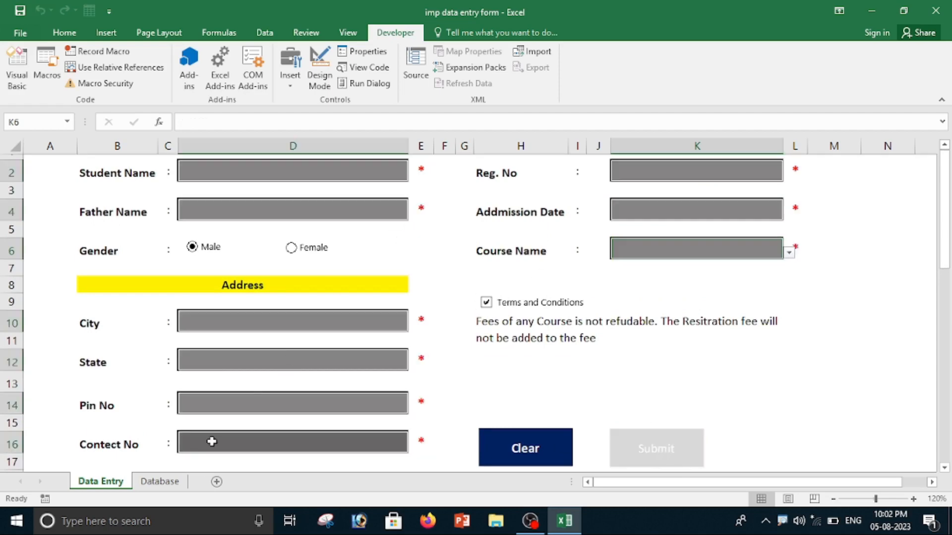
pyautogui.click(153, 481)
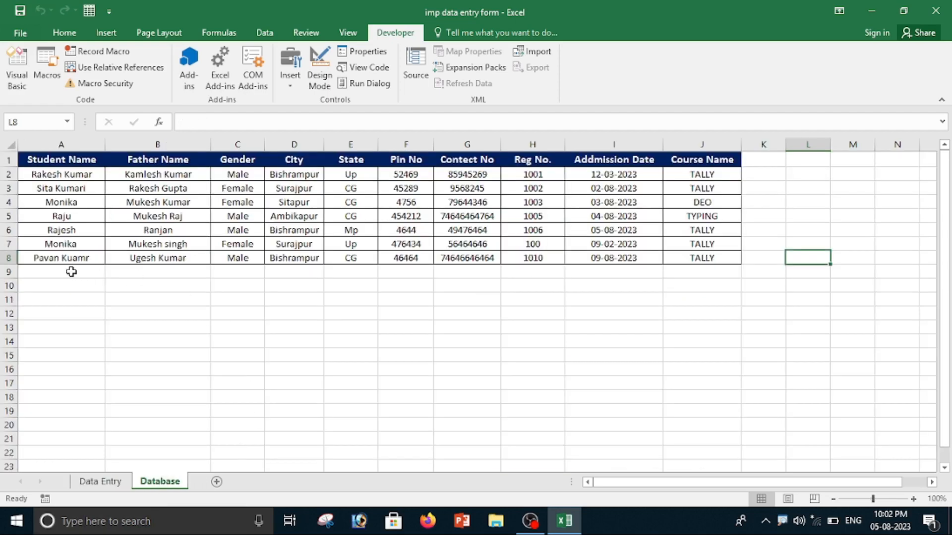
pyautogui.click(93, 482)
# Start a new record by entering the student's name and setting the gender to Female.
pyautogui.click(258, 172)
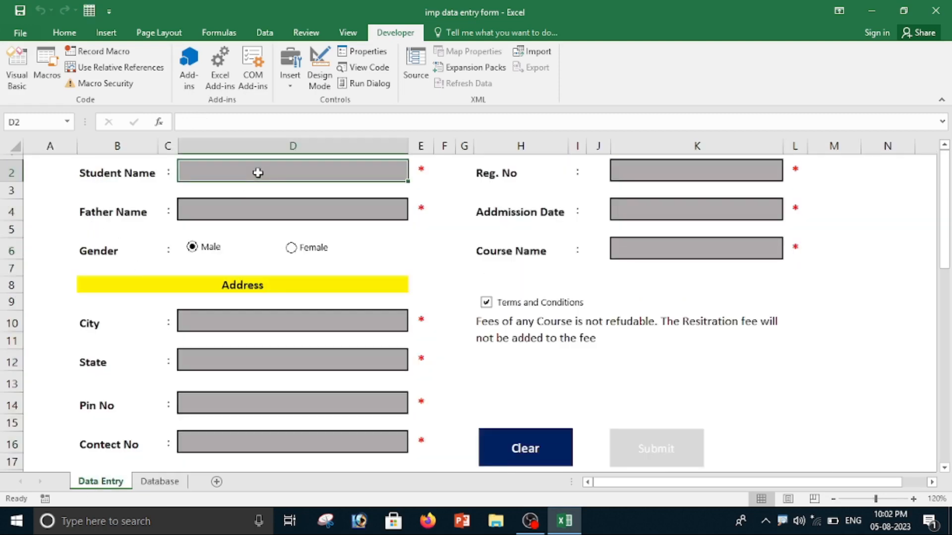
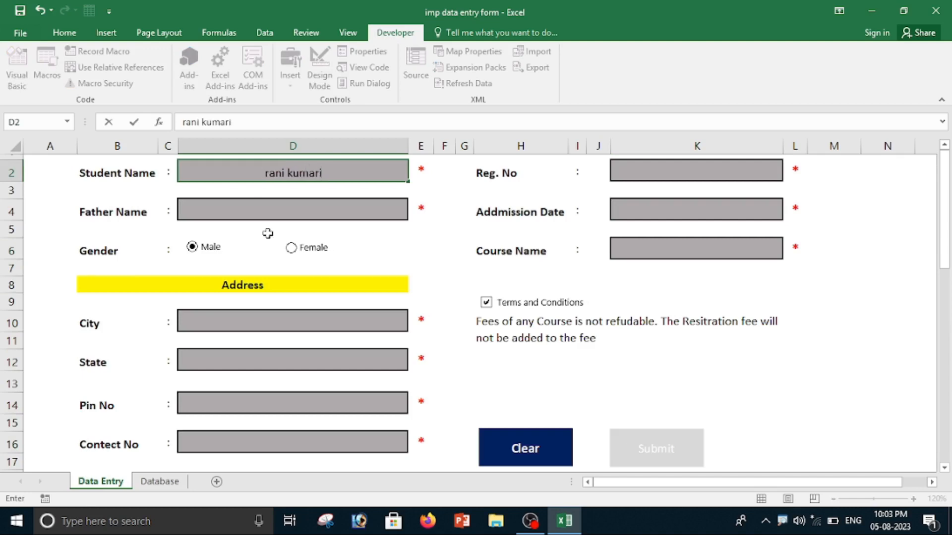
pyautogui.click(291, 247)
# Fill in the address with city Surajpur, state CG and the postal pin number, and enter the contact number.
pyautogui.click(245, 323)
pyautogui.write('S')
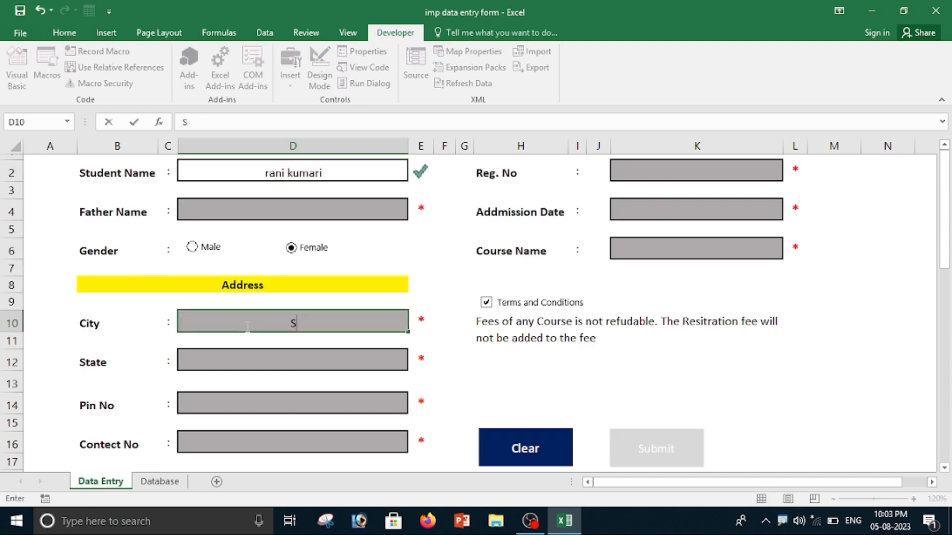
pyautogui.write('urajpur')
pyautogui.click(260, 363)
pyautogui.write('CG')
pyautogui.click(226, 405)
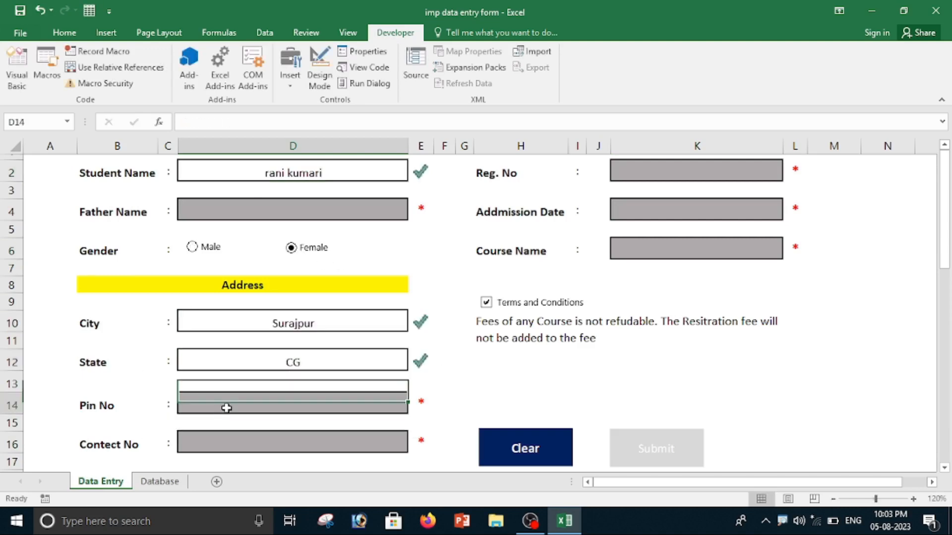
pyautogui.write('496464')
pyautogui.click(239, 439)
pyautogui.write('494646464')
# Enter the registration number, set the admission date to 09/05/2023 and choose TALLY as the course.
pyautogui.click(670, 174)
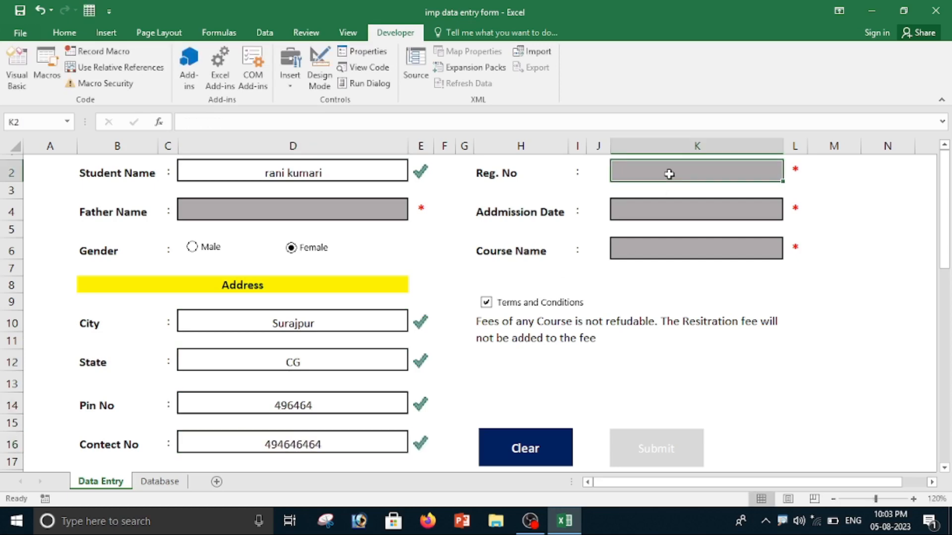
pyautogui.write('10011')
pyautogui.click(715, 206)
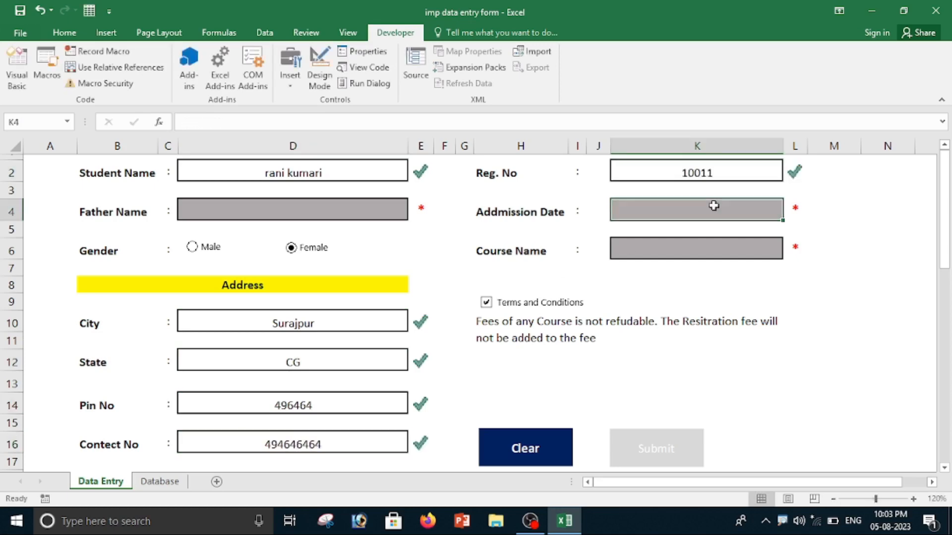
pyautogui.write('09/05/2023')
pyautogui.click(728, 246)
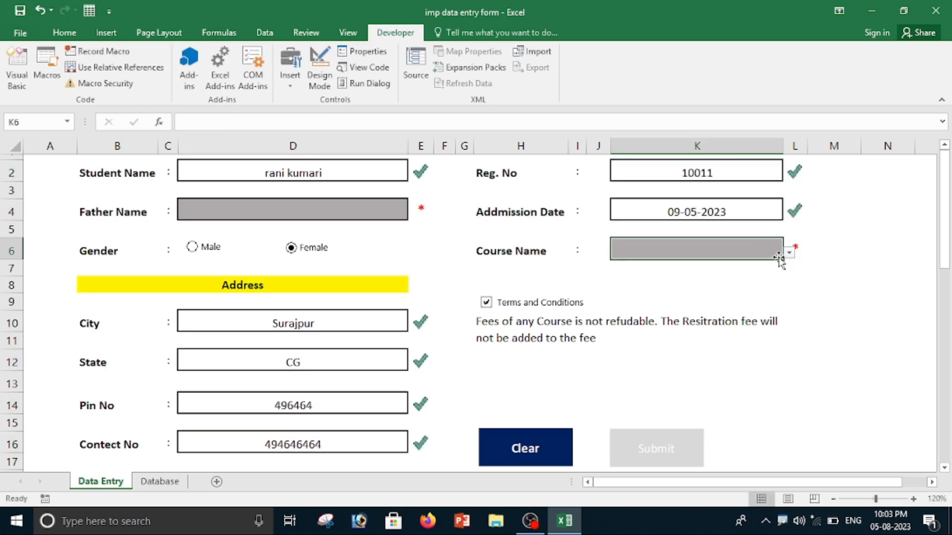
pyautogui.click(792, 252)
pyautogui.click(634, 286)
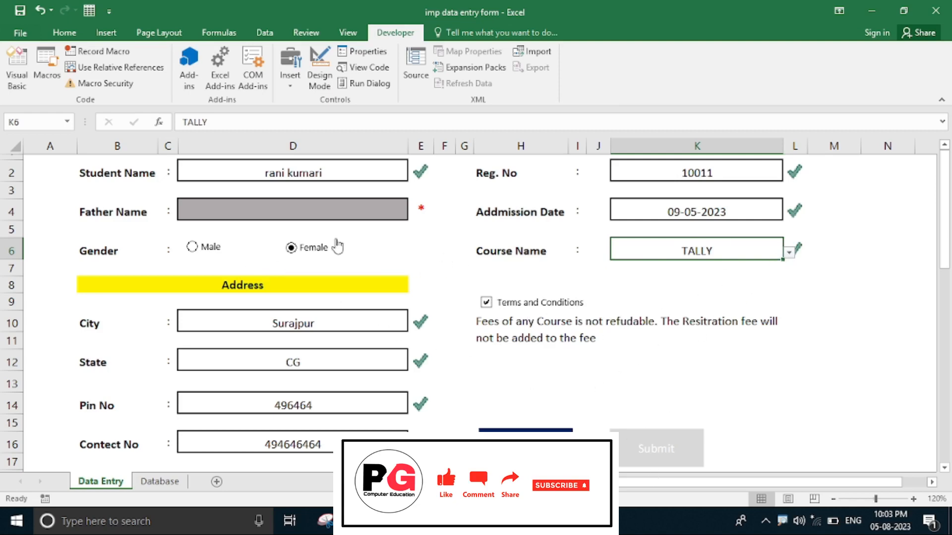
# Fill in the missing father's name for the female student's record.
pyautogui.click(273, 217)
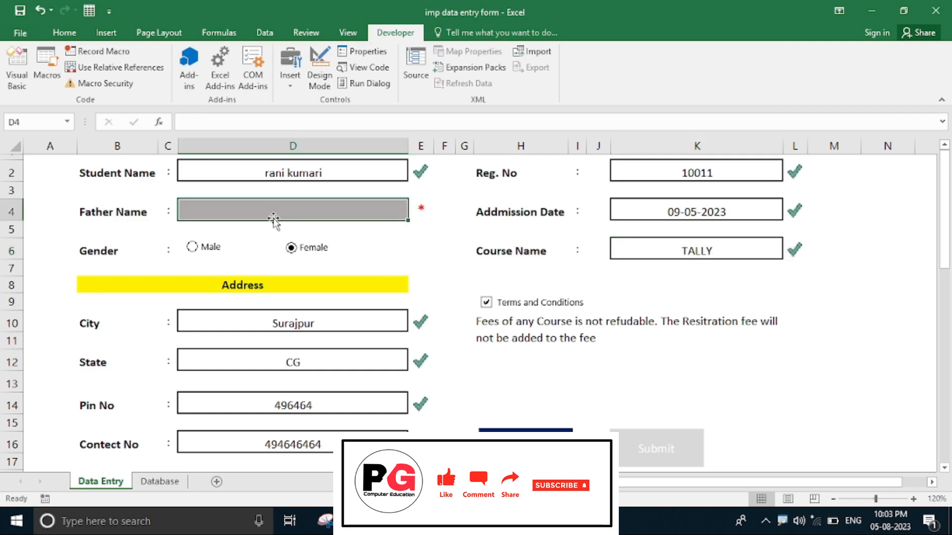
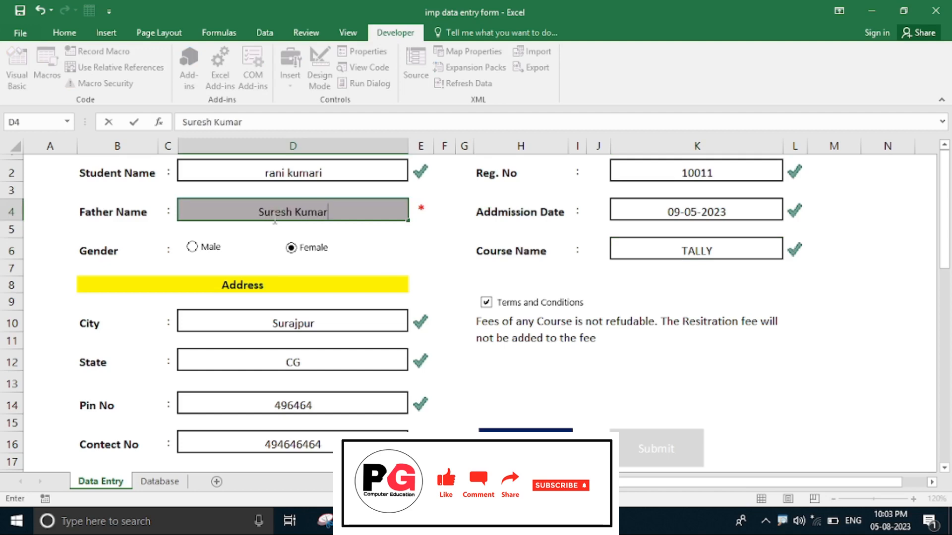
pyautogui.click(728, 250)
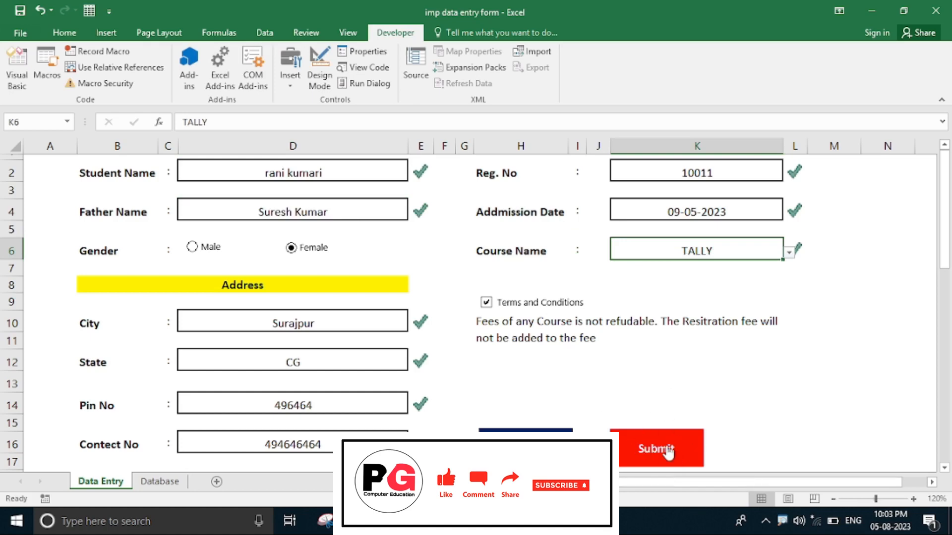
# Submit the female student's record, check its row in the Database sheet and return to the Data Entry sheet.
pyautogui.click(667, 446)
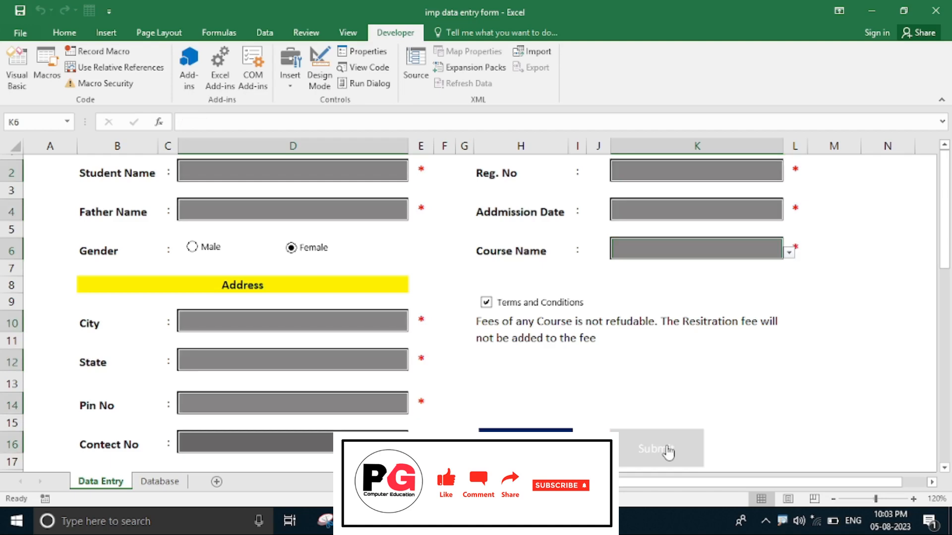
pyautogui.click(165, 480)
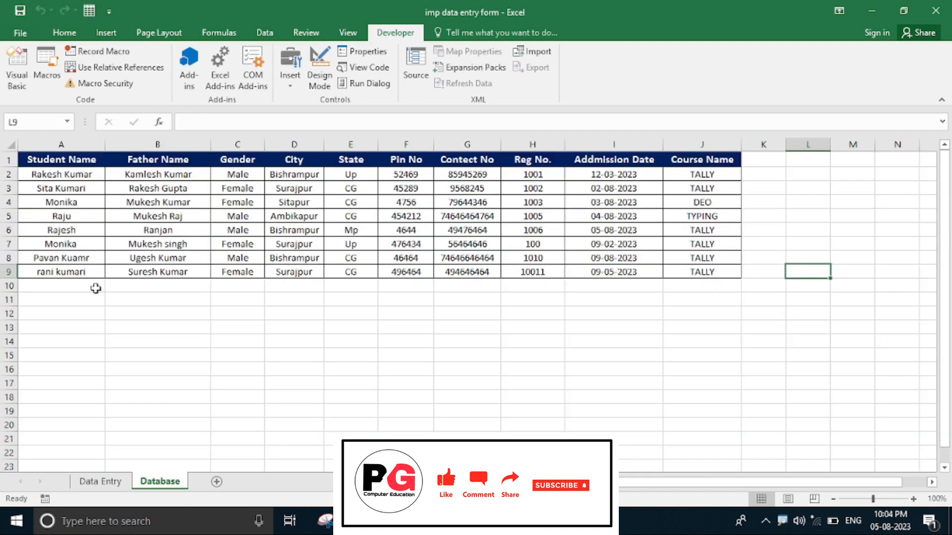
pyautogui.click(105, 482)
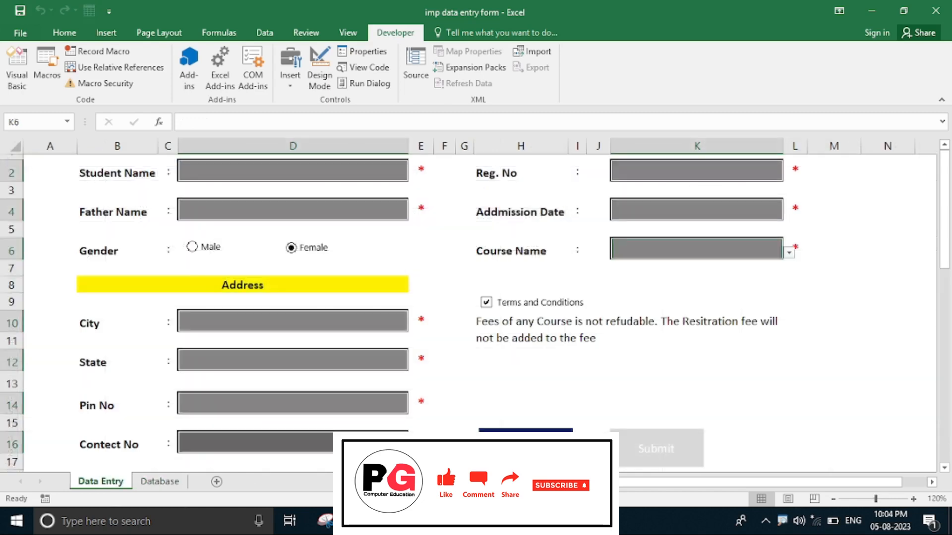